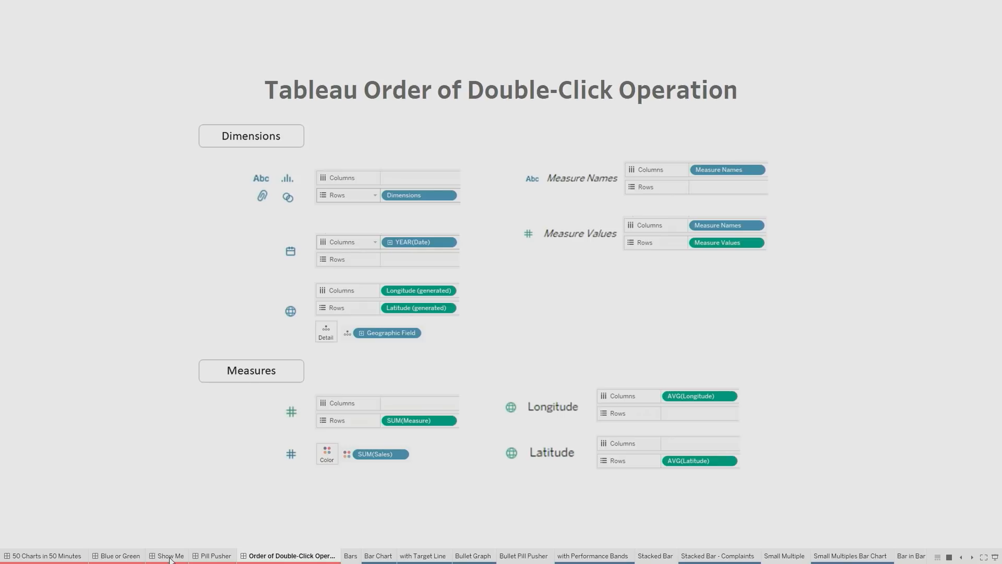
On the Bars worksheet, leave presentation mode and chart Sales by Product Line, drilled down to Product Type and Product.
left_click(352, 556)
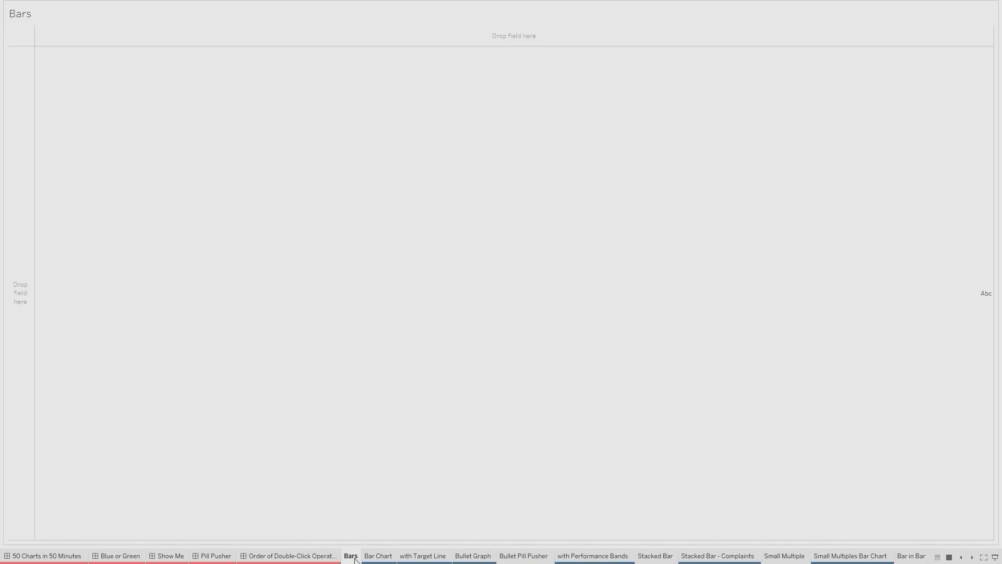
key("Escape")
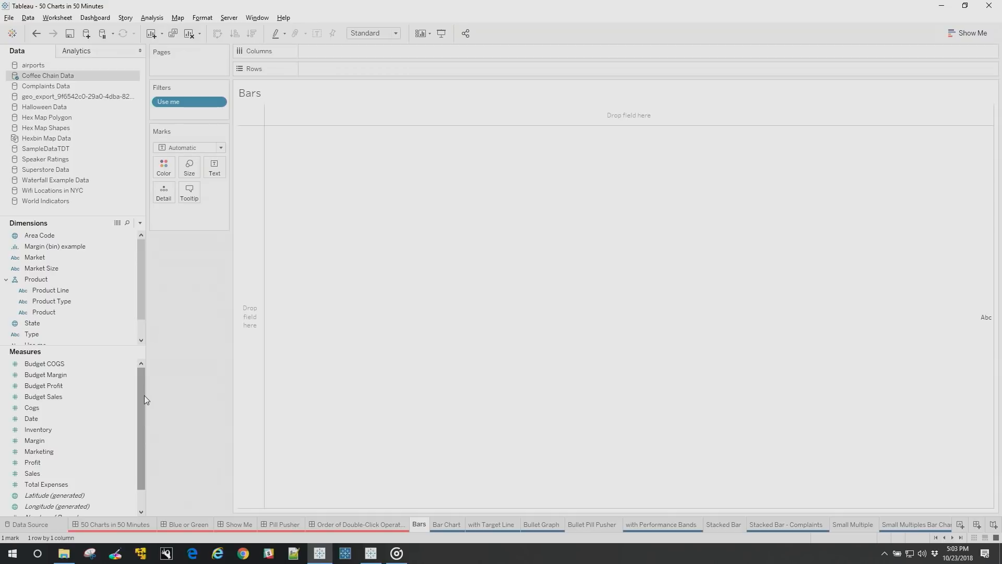
left_click(76, 290)
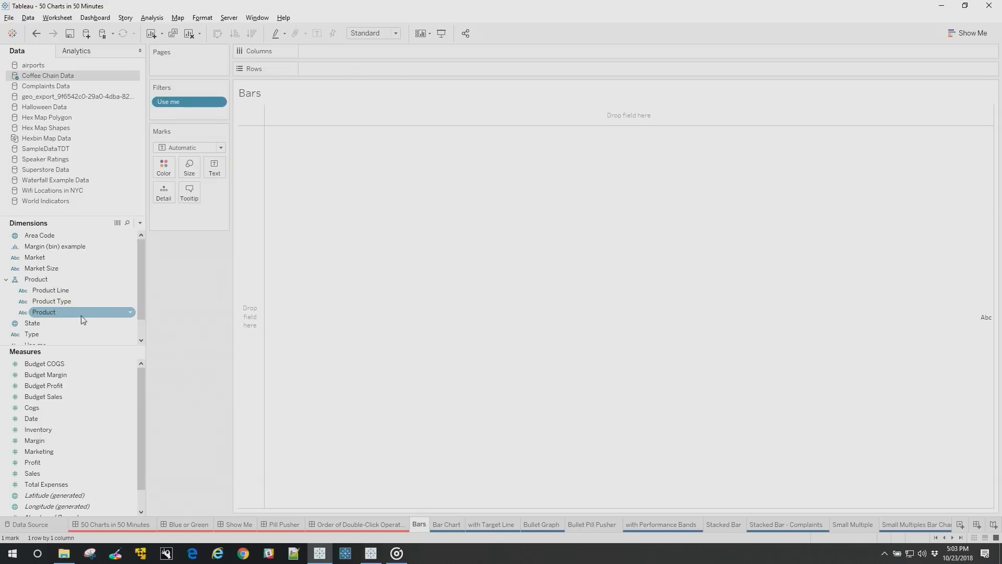
double_click(87, 473)
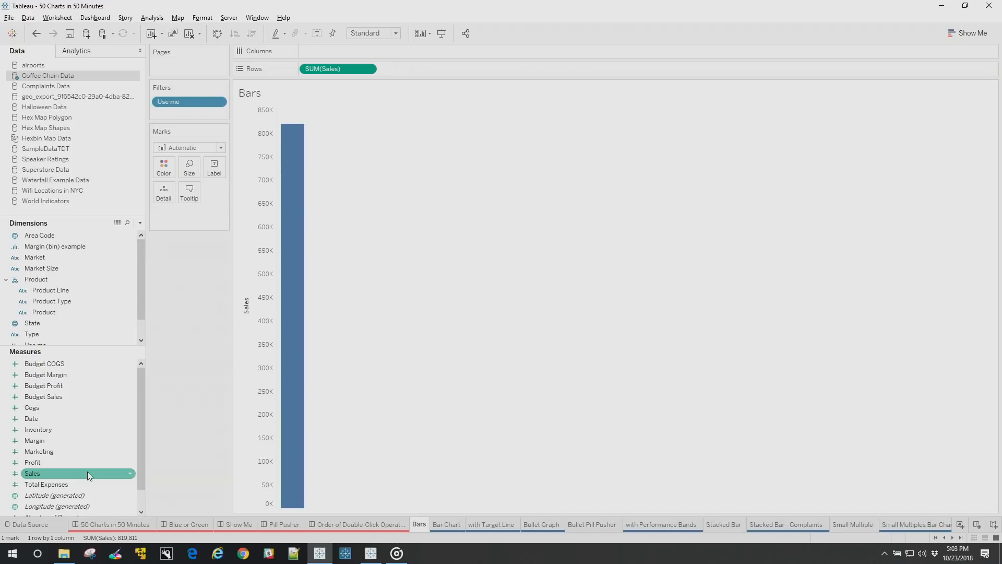
double_click(83, 291)
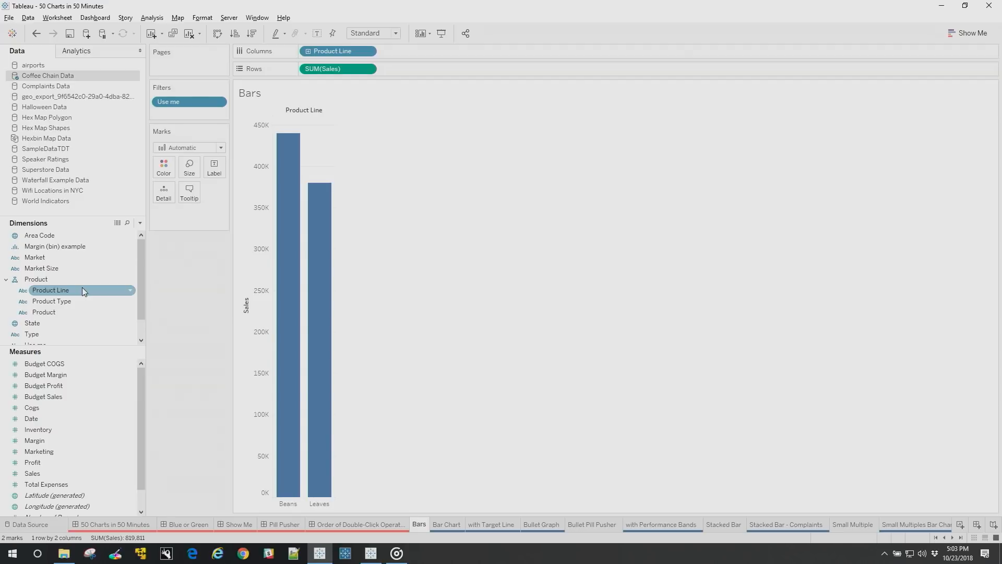
left_click(309, 51)
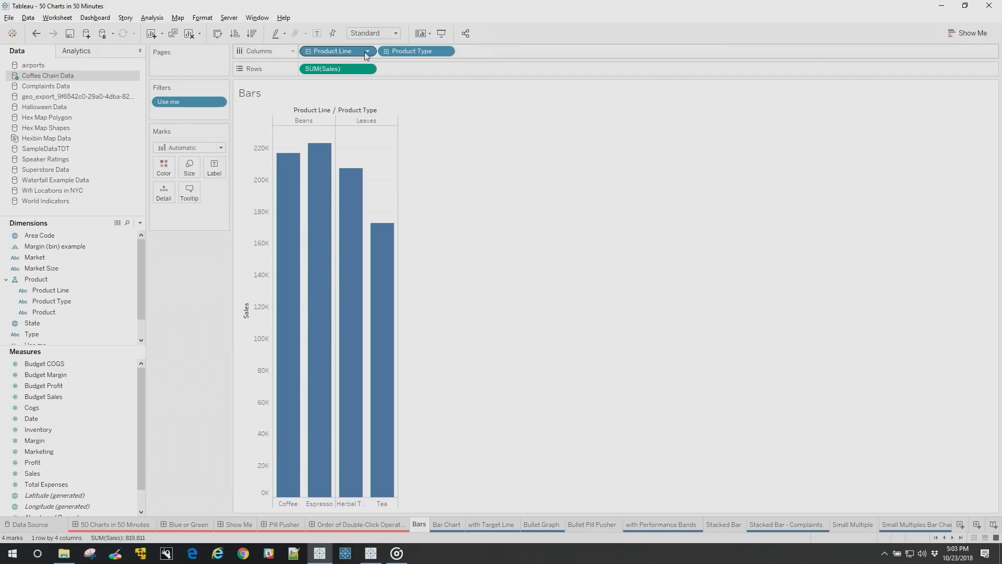
left_click(387, 52)
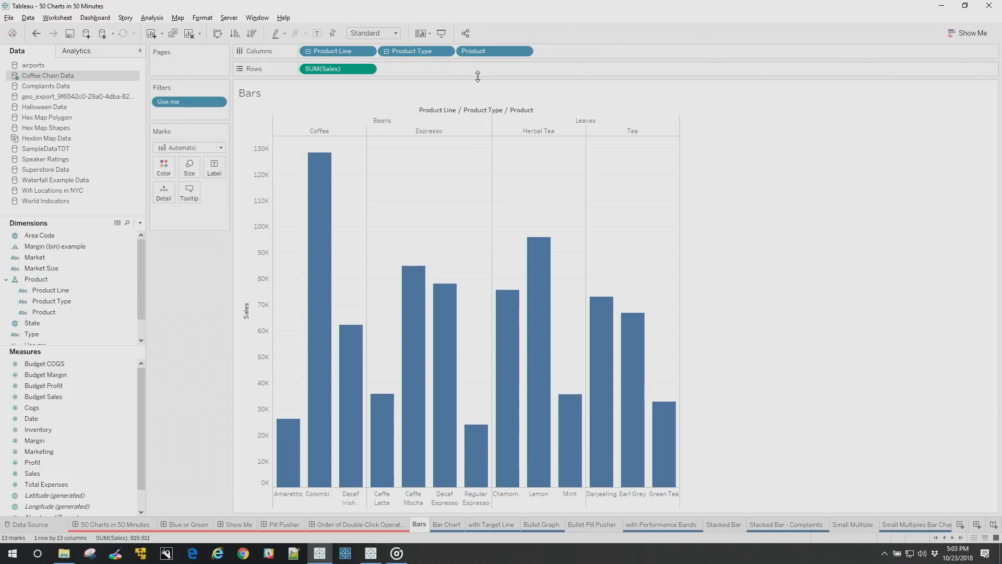
Swap rows and columns to make the bars horizontal and fit the chart to the entire view.
left_click(217, 36)
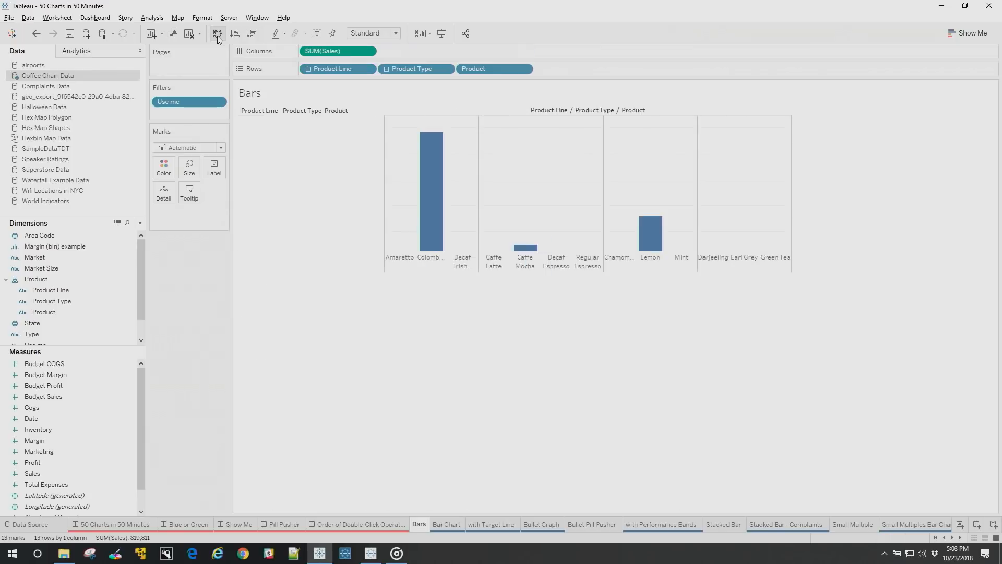
left_click(356, 35)
left_click(371, 76)
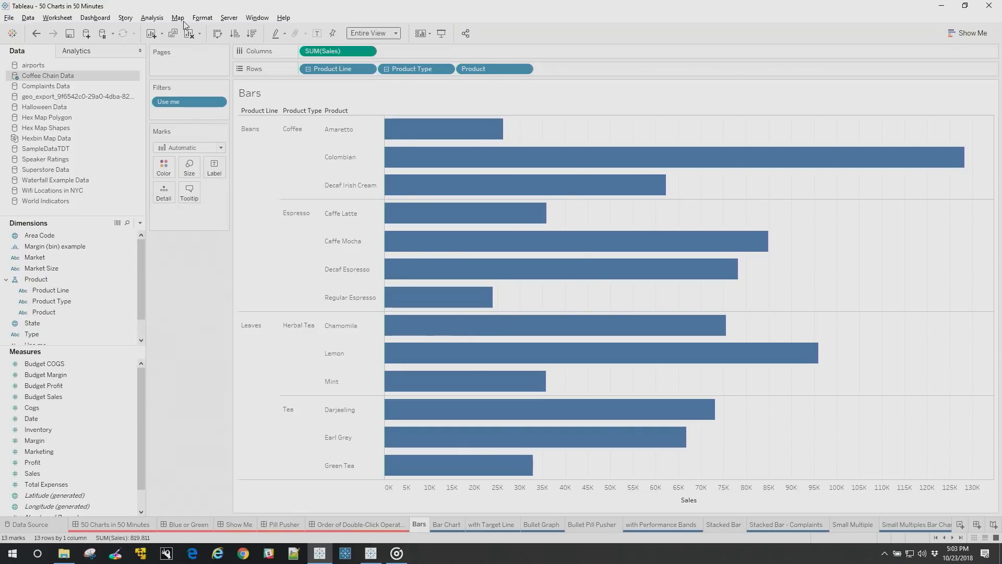
Add average lines for Sales to the bar chart, one set per pane and one for the entire table.
left_click(101, 52)
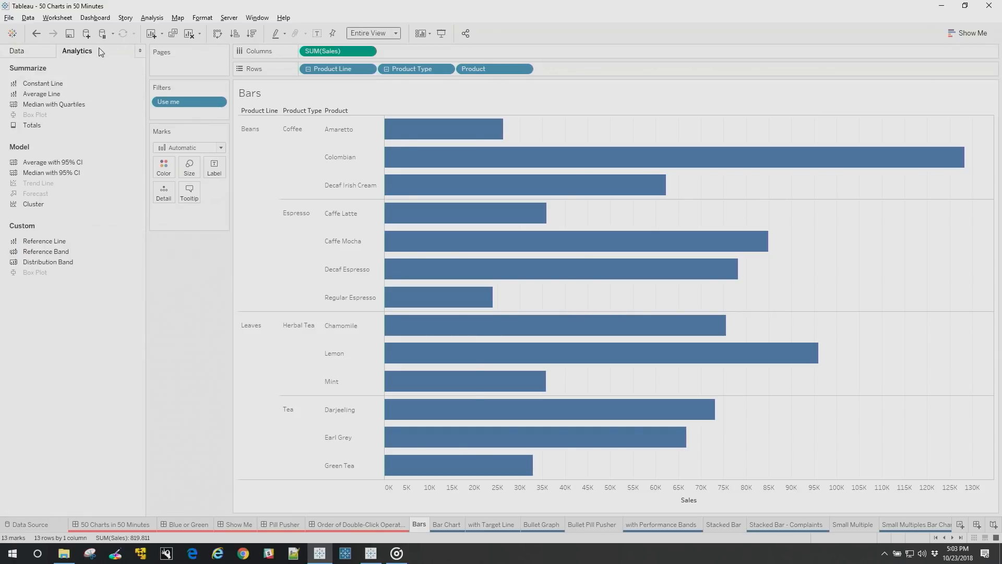
left_click_drag(53, 94, 368, 127)
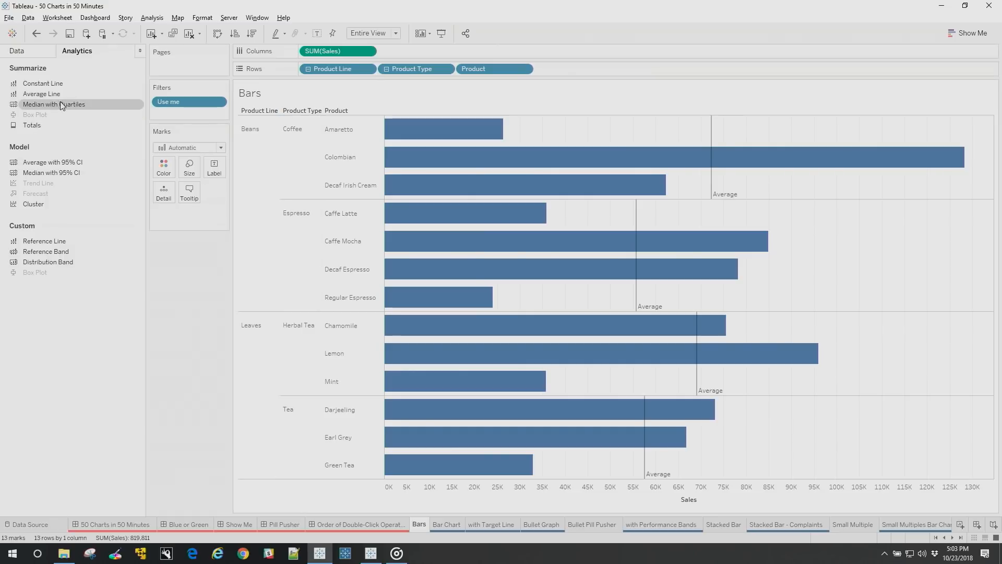
left_click_drag(57, 99, 334, 132)
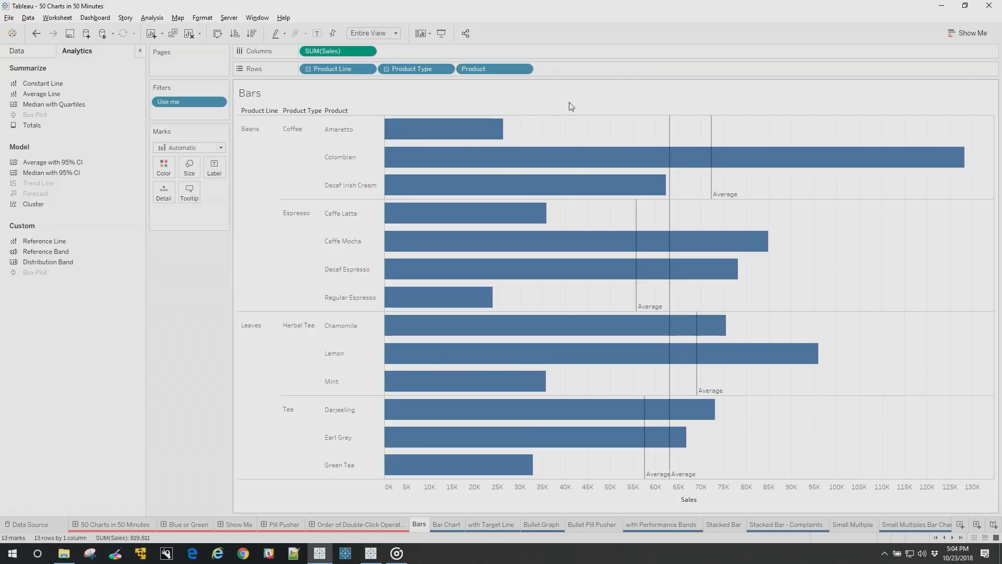
Remove the table-wide average line and the per-pane average lines from the chart.
mouse_move(669, 132)
left_click_drag(669, 131, 677, 69)
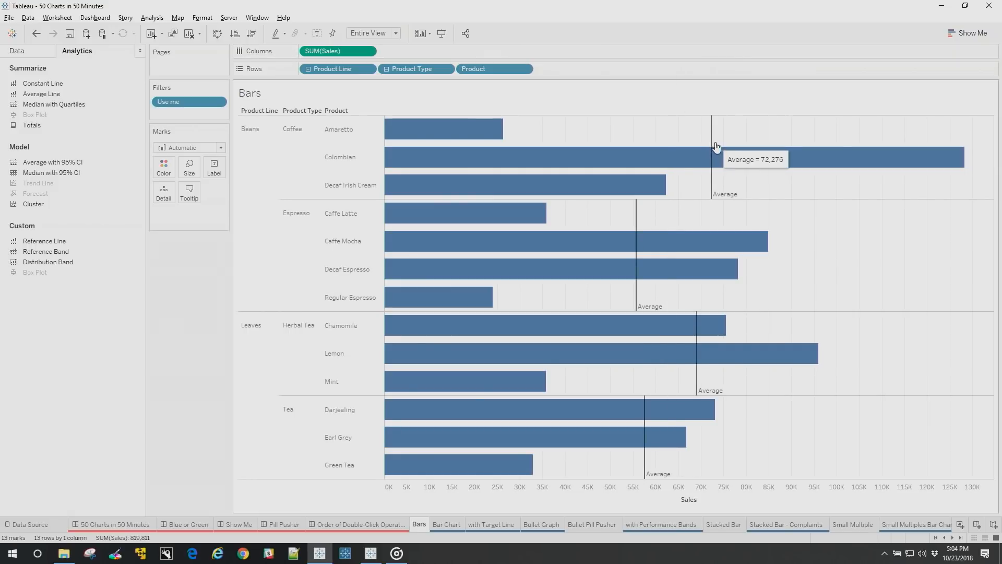
left_click_drag(710, 140, 752, 23)
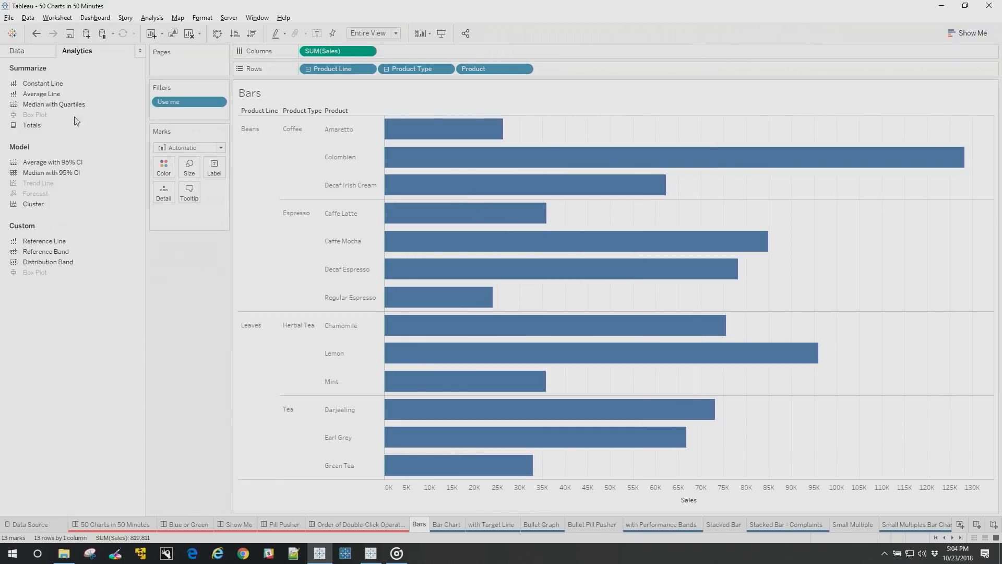
Add the Budget Sales measure to the marks as detail.
left_click(34, 55)
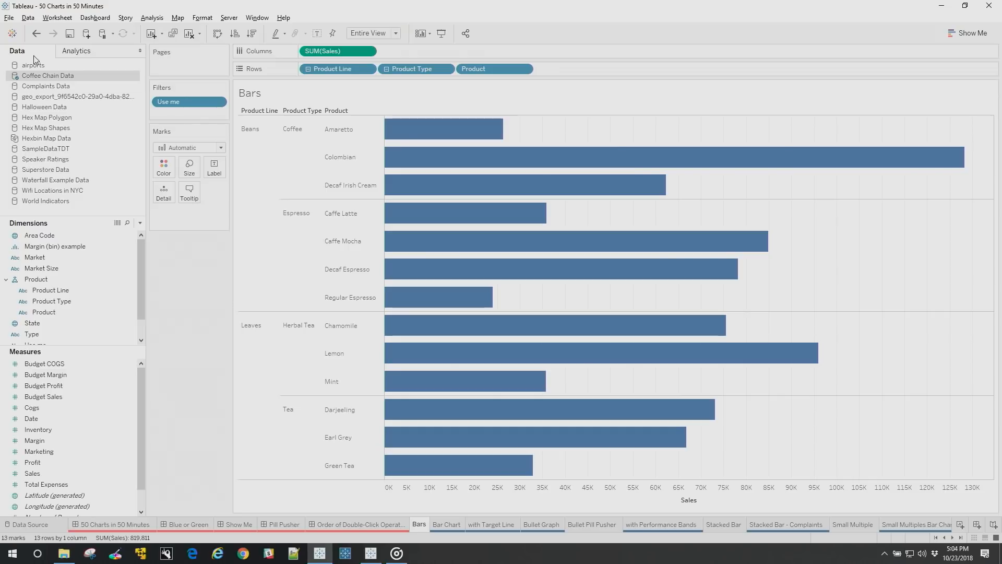
left_click(29, 420)
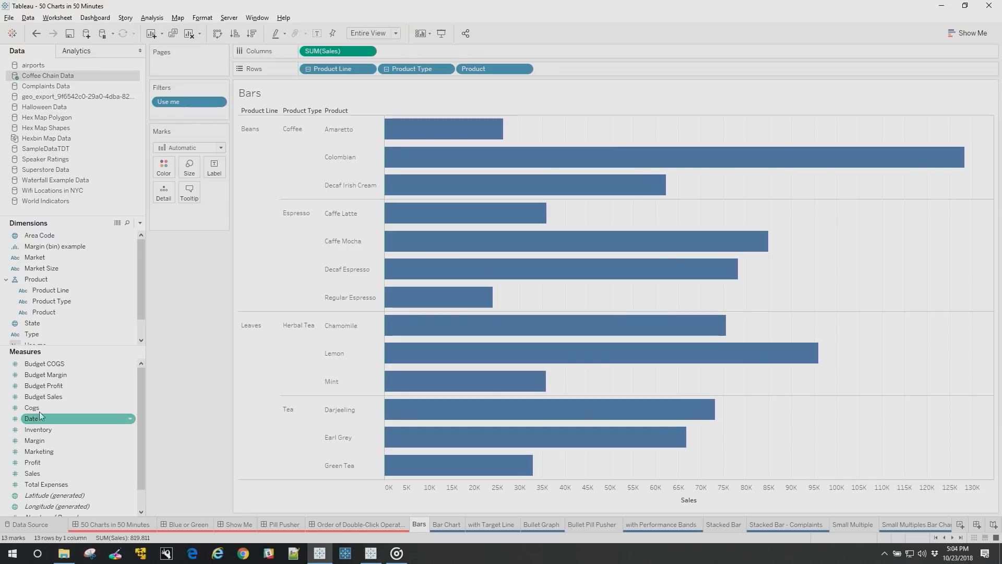
left_click_drag(51, 395, 161, 197)
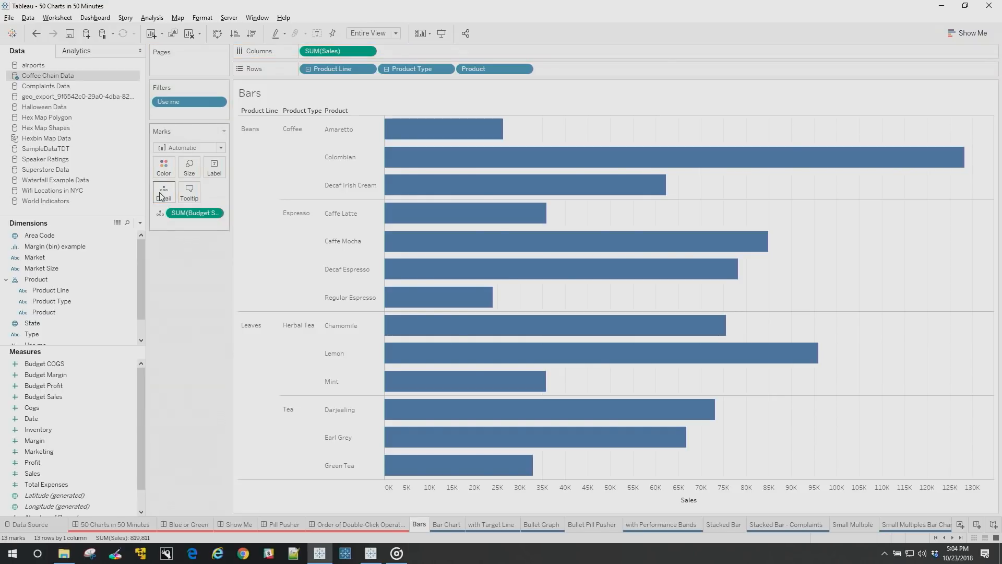
Add a reference line per cell on the Sales axis that uses SUM(Budget Sales) as its value.
left_click(82, 52)
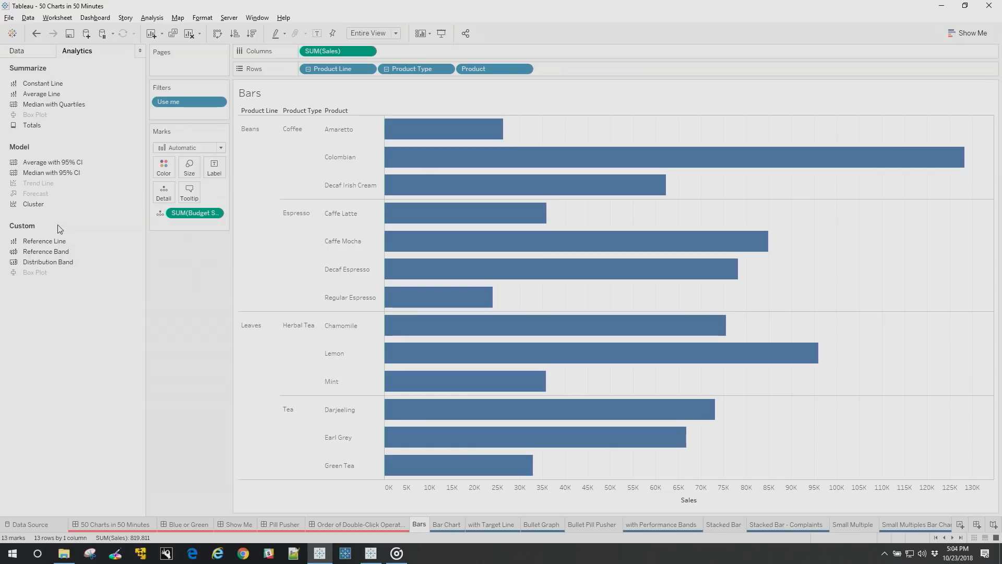
left_click_drag(58, 237, 401, 127)
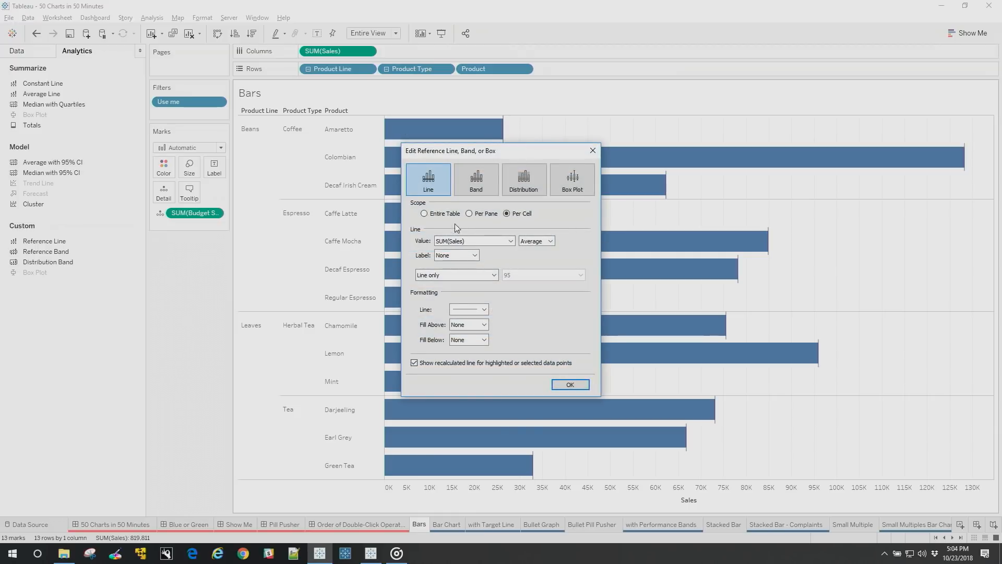
left_click(471, 242)
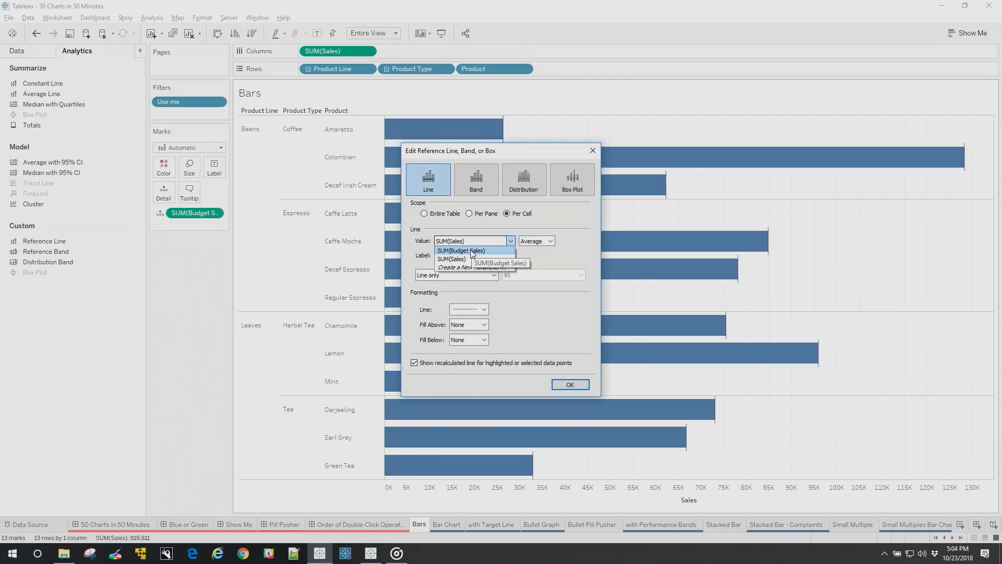
left_click(473, 251)
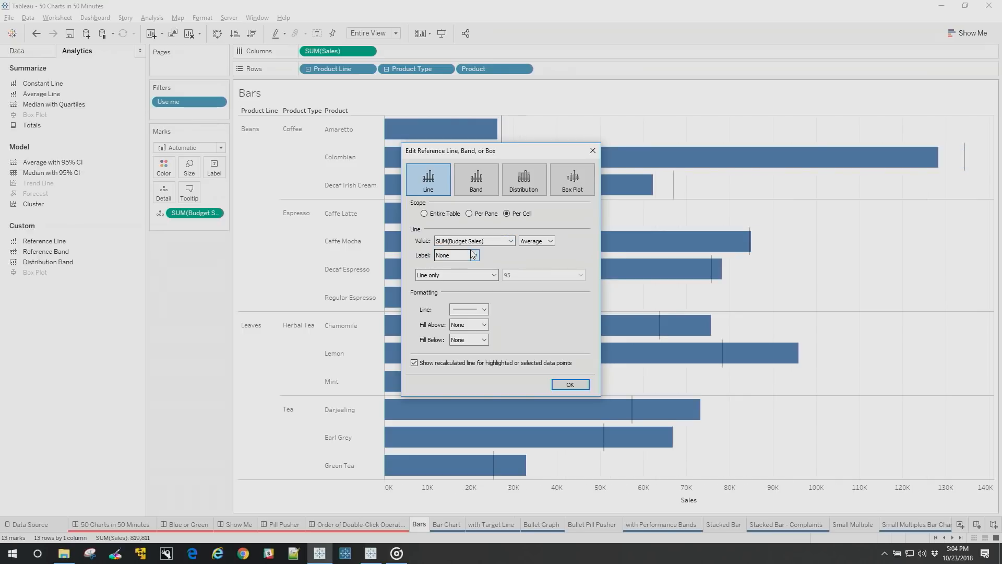
Format the Budget Sales reference line as a thicker black line and apply the settings.
left_click(487, 311)
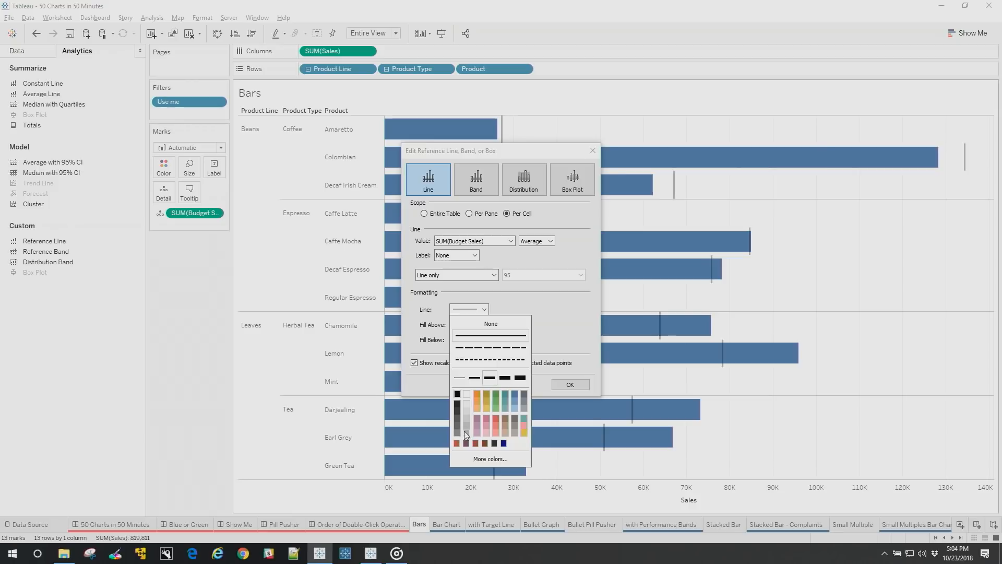
left_click(457, 394)
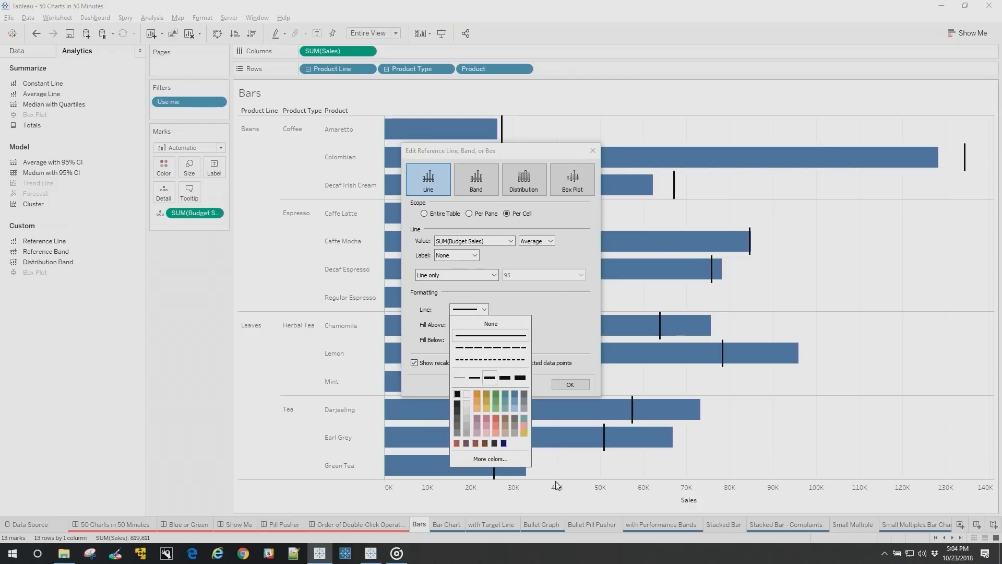
left_click(568, 395)
left_click(568, 388)
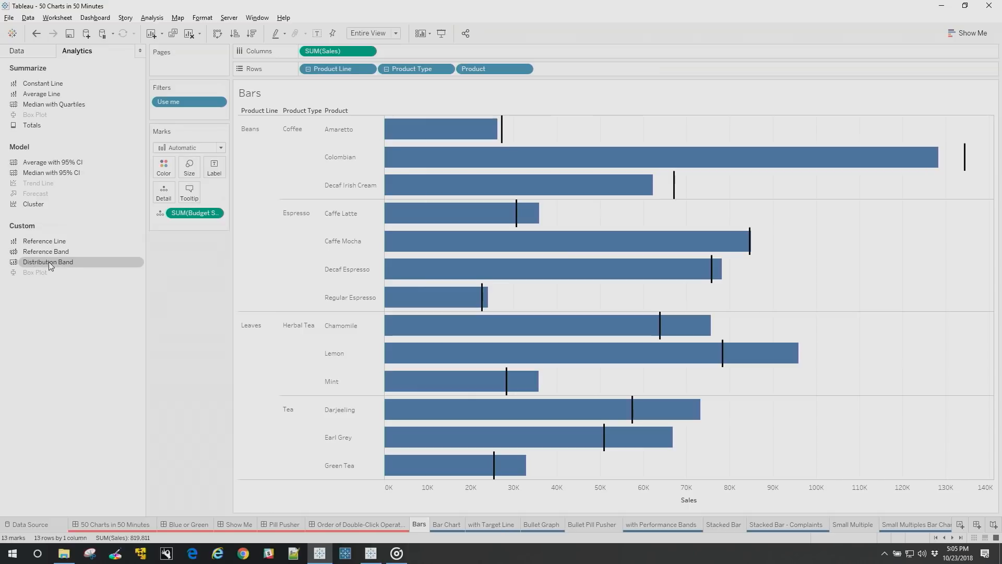
Add a distribution band per cell at 60% and 80% of average, with the areas above and below filled.
mouse_move(51, 267)
left_mouse_down()
mouse_move(141, 264)
mouse_move(300, 216)
mouse_move(366, 175)
mouse_move(410, 128)
left_mouse_up()
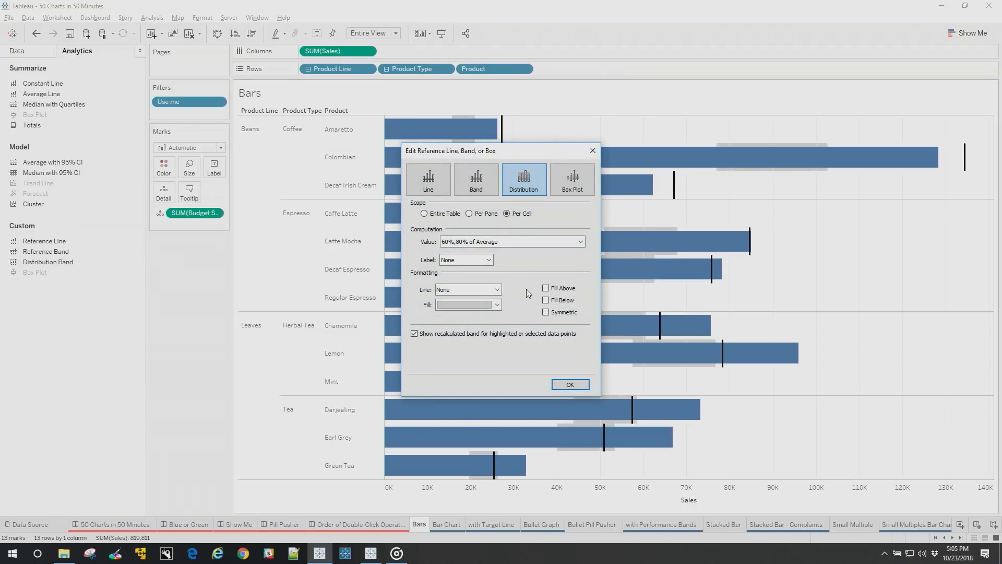
left_click(459, 244)
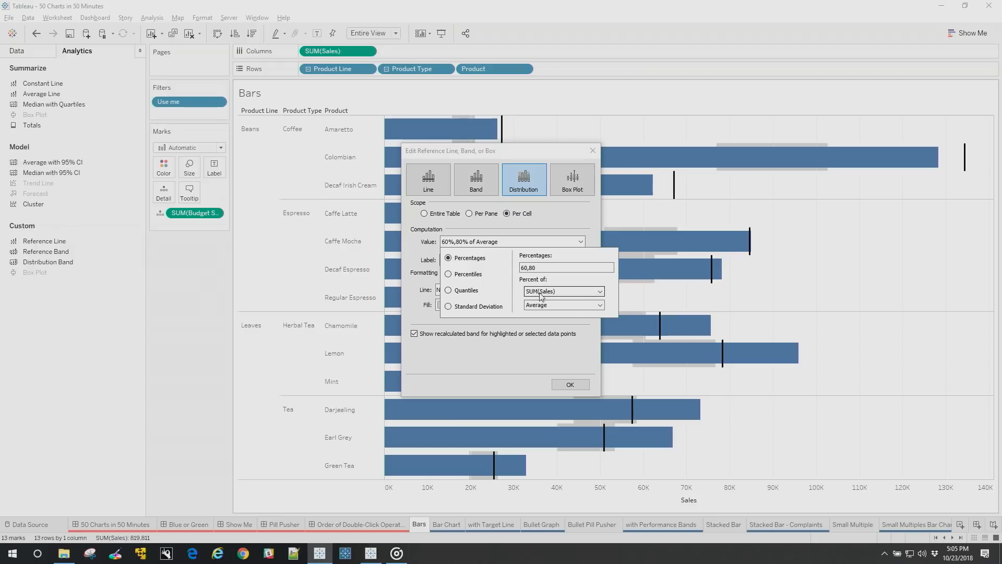
left_click(548, 228)
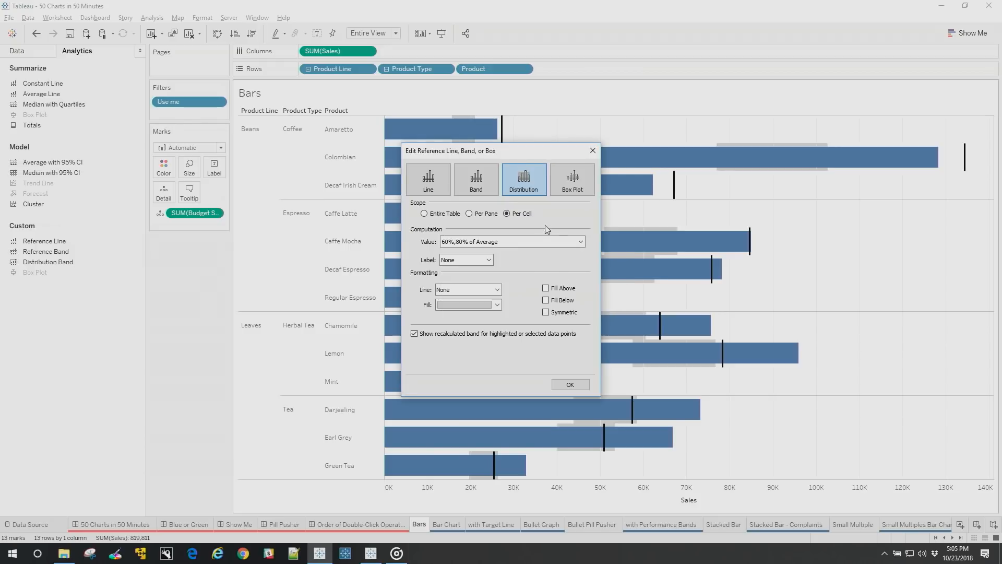
left_click(545, 289)
left_click(546, 301)
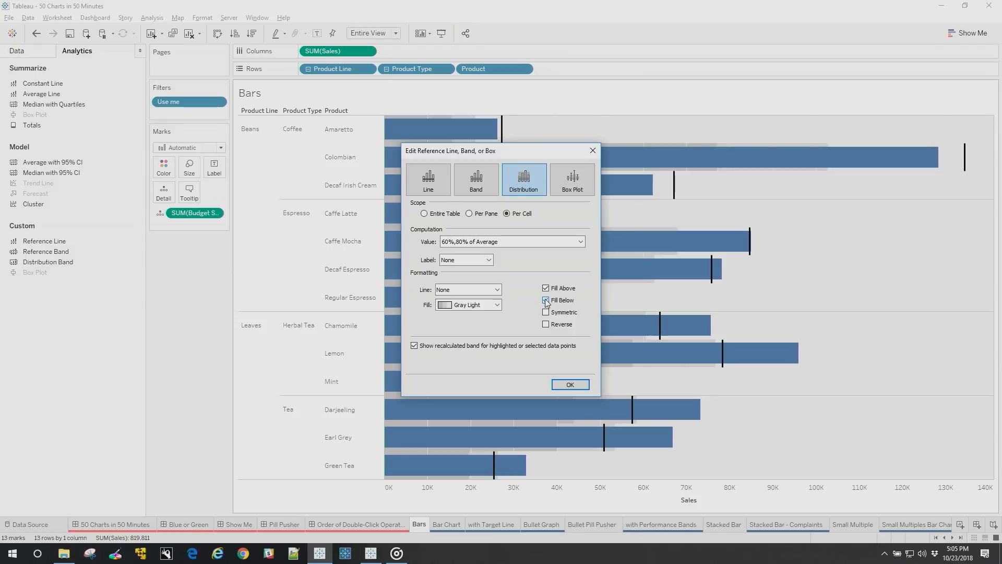
left_click(572, 384)
Format the chart's lines so that the column grid lines are set to None.
mouse_move(723, 343)
right_click(556, 131)
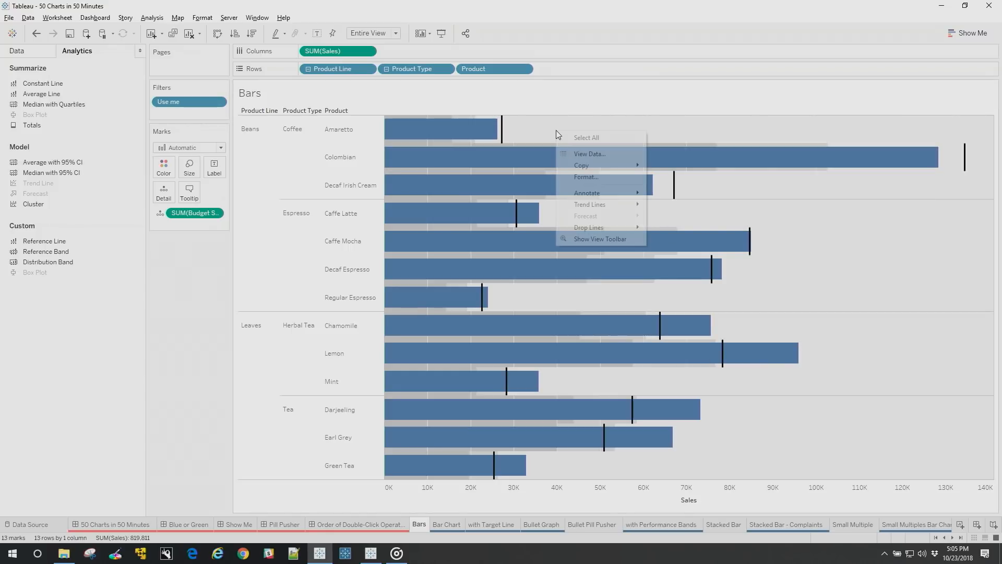
left_click(586, 176)
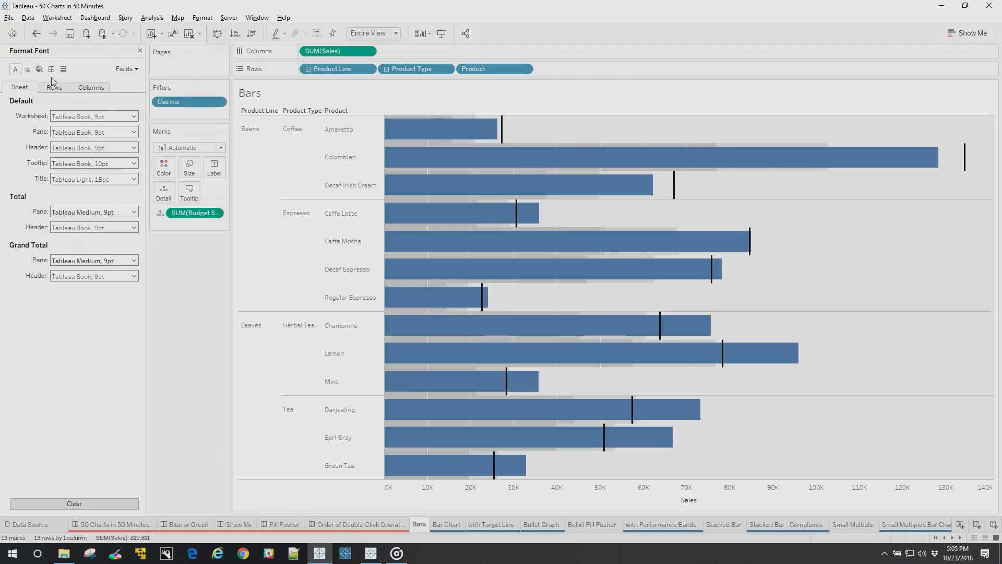
left_click(64, 69)
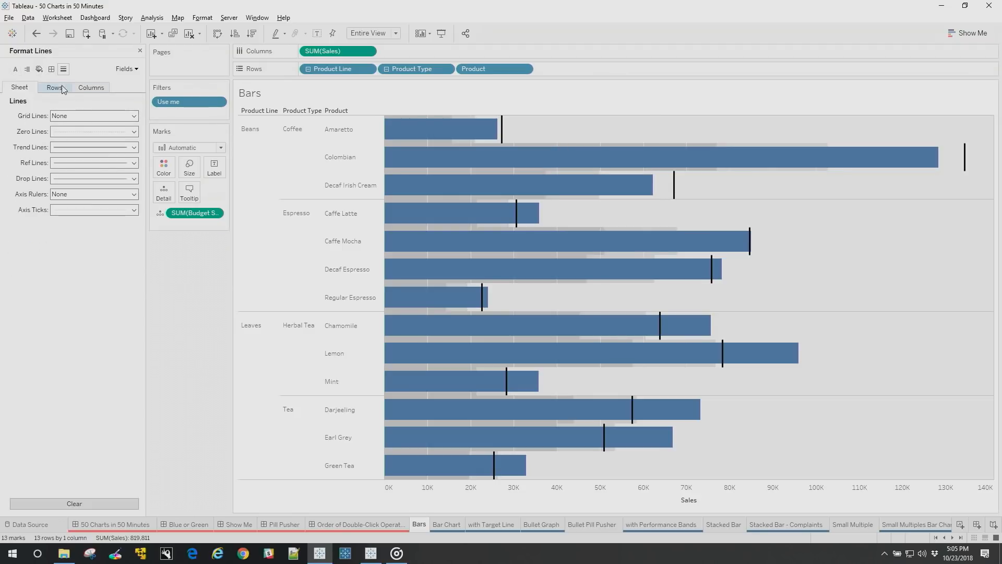
left_click(95, 84)
left_click(93, 114)
left_click(91, 130)
left_click(862, 247)
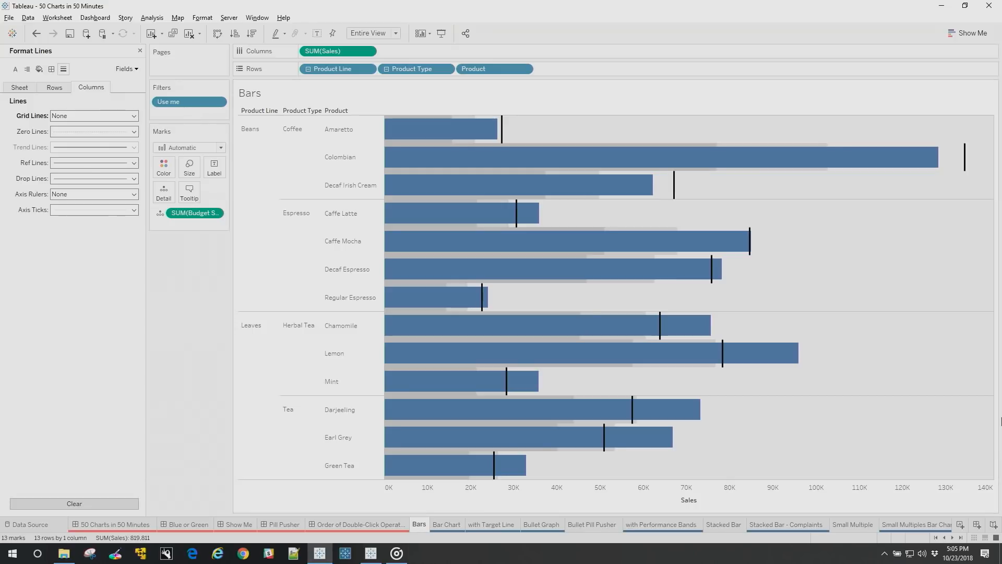
On the Bullet Pill Pusher sheet, create a suggested bullet graph from Sales, Budget Sales and Product Line.
left_click(599, 525)
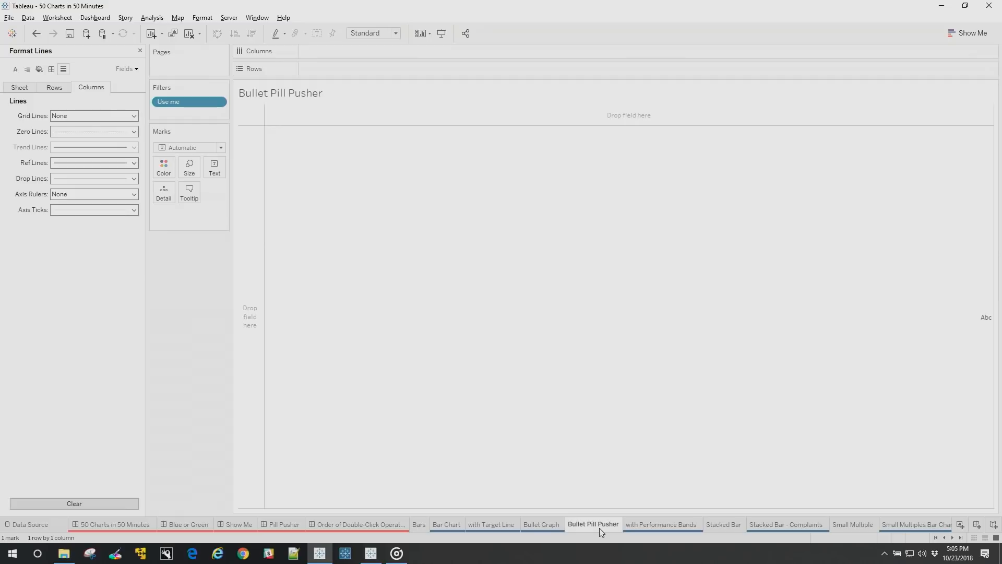
left_click(139, 51)
left_click(32, 52)
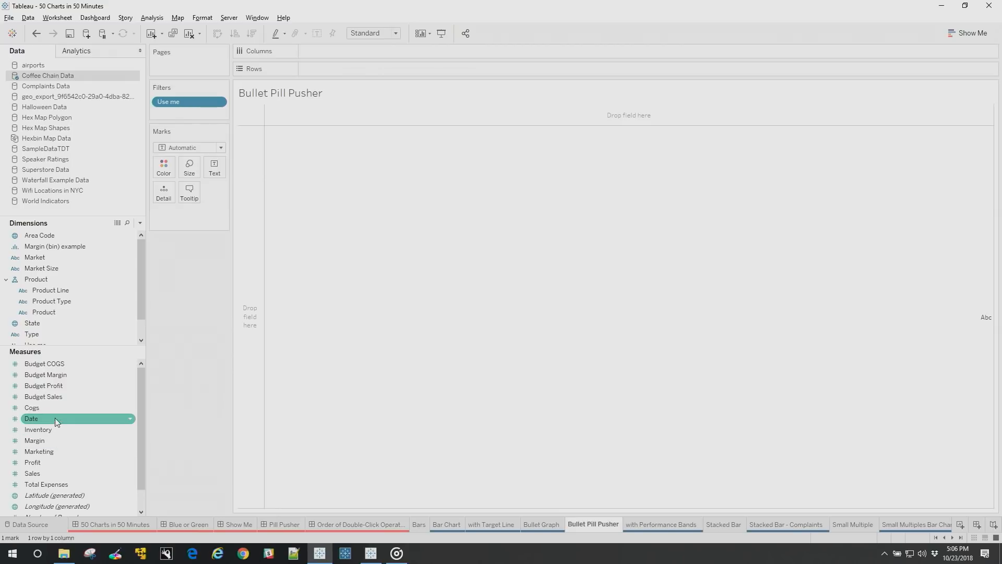
double_click(43, 397)
left_click(36, 473)
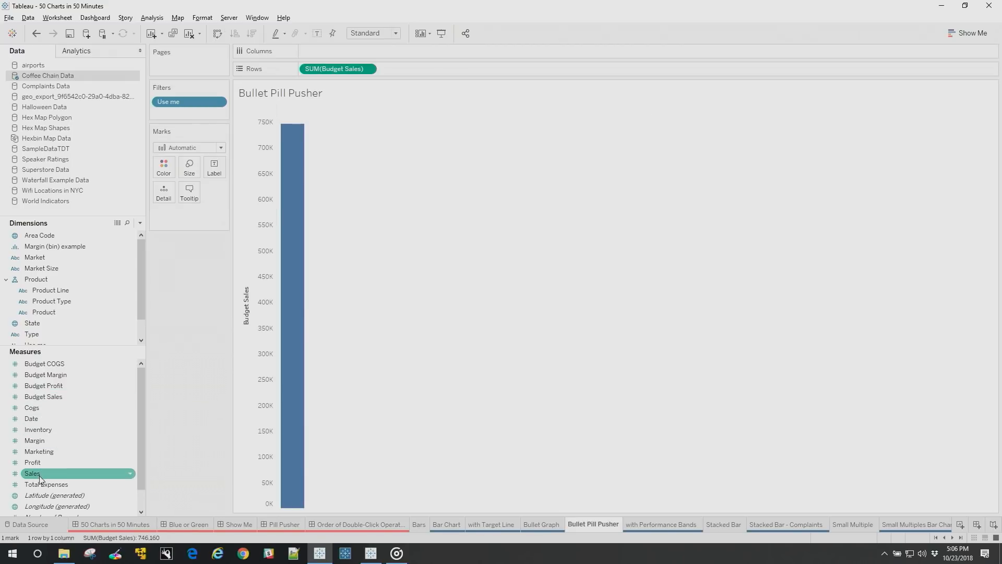
left_click(57, 399, "ctrl")
left_click(59, 292, "ctrl")
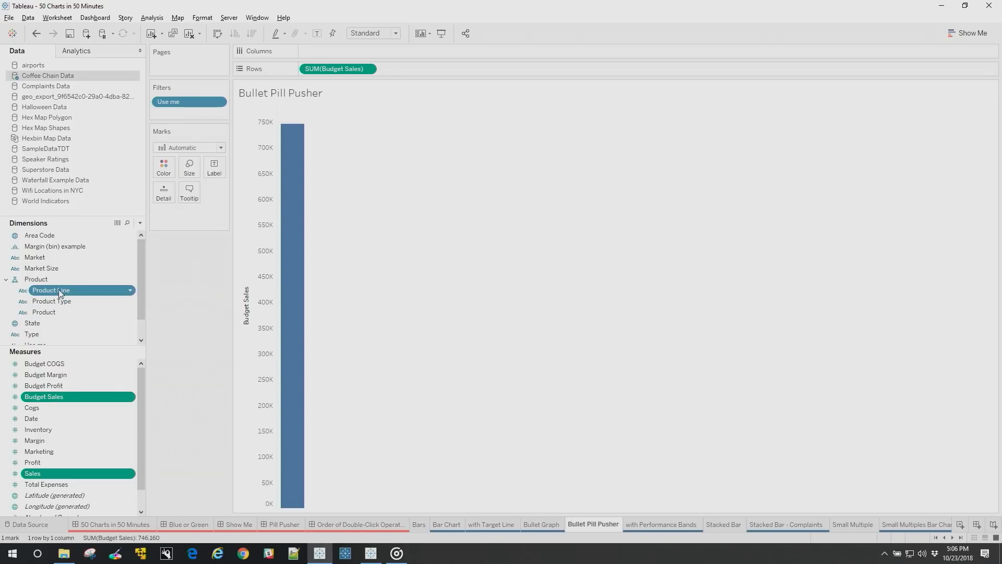
left_click(968, 33)
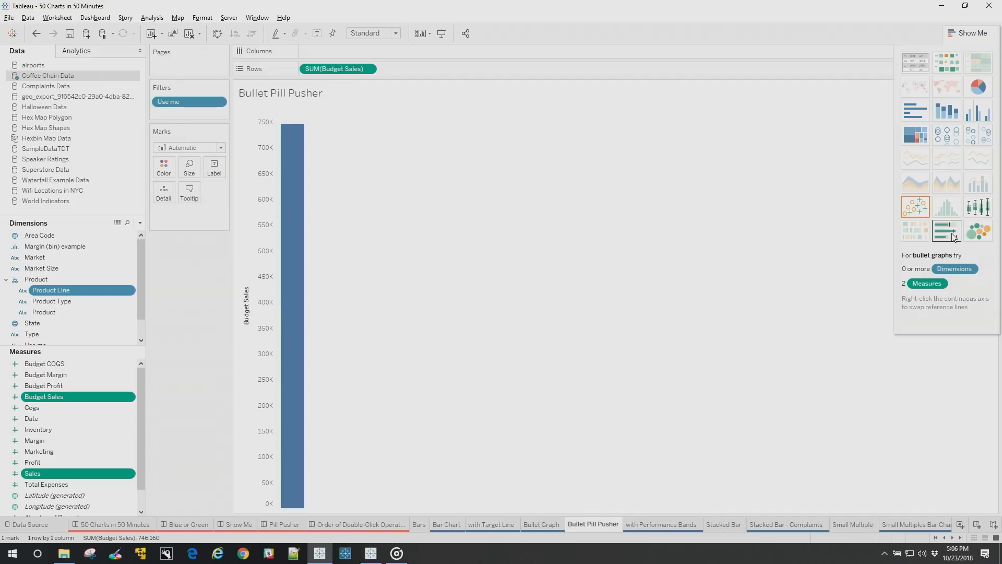
left_click(915, 111)
Expand the product hierarchy down to Product and fit the bullet graph to the entire view.
left_click(308, 68)
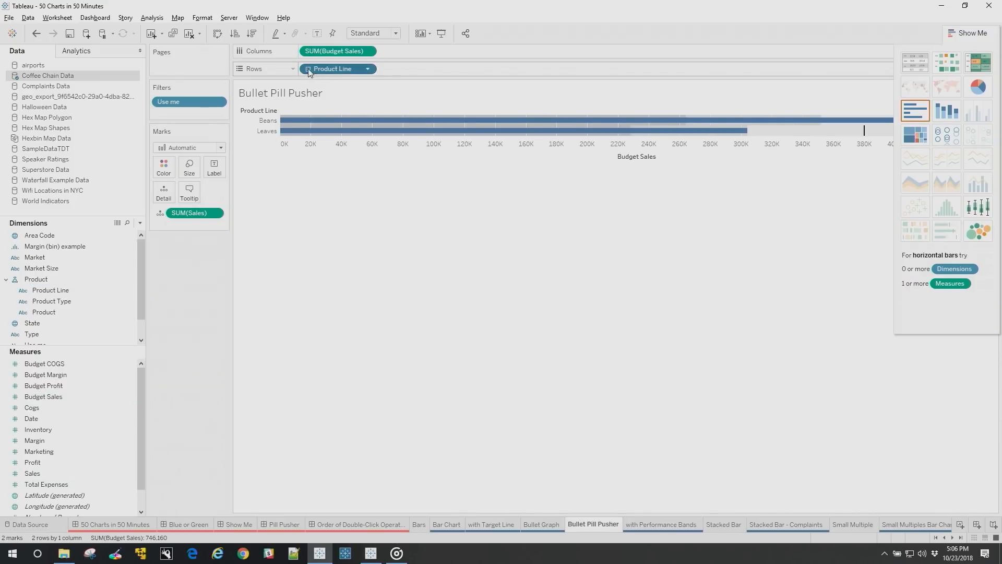
left_click(386, 69)
left_click(373, 33)
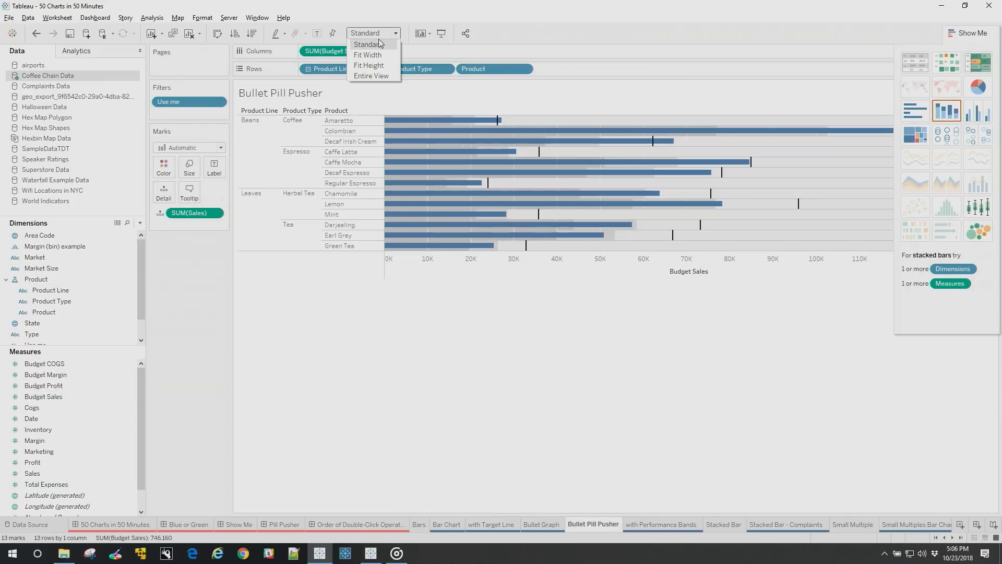
key("Escape")
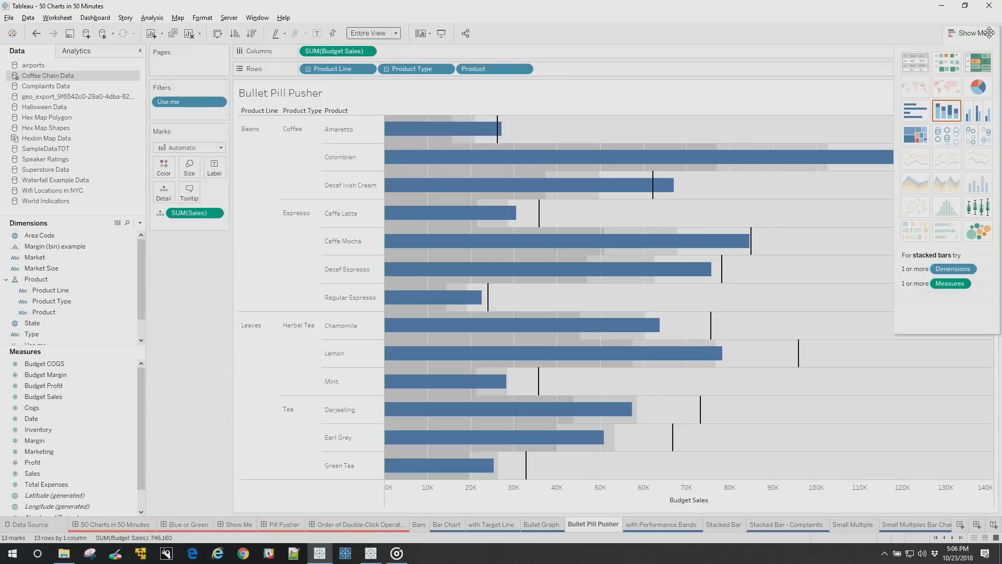
left_click(991, 37)
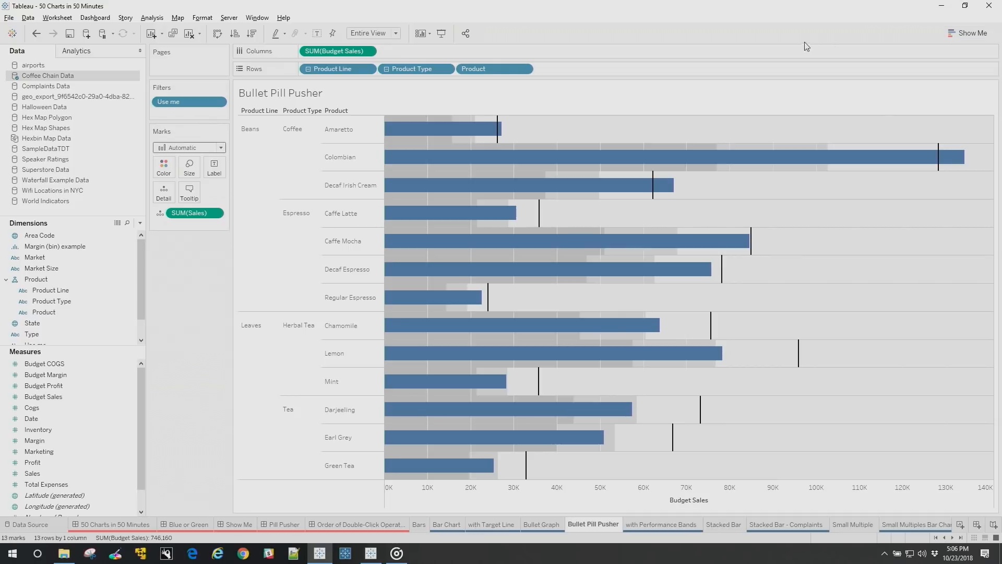
Swap the reference line fields so the bars show Sales and the target lines show Budget Sales.
mouse_move(713, 357)
mouse_move(799, 353)
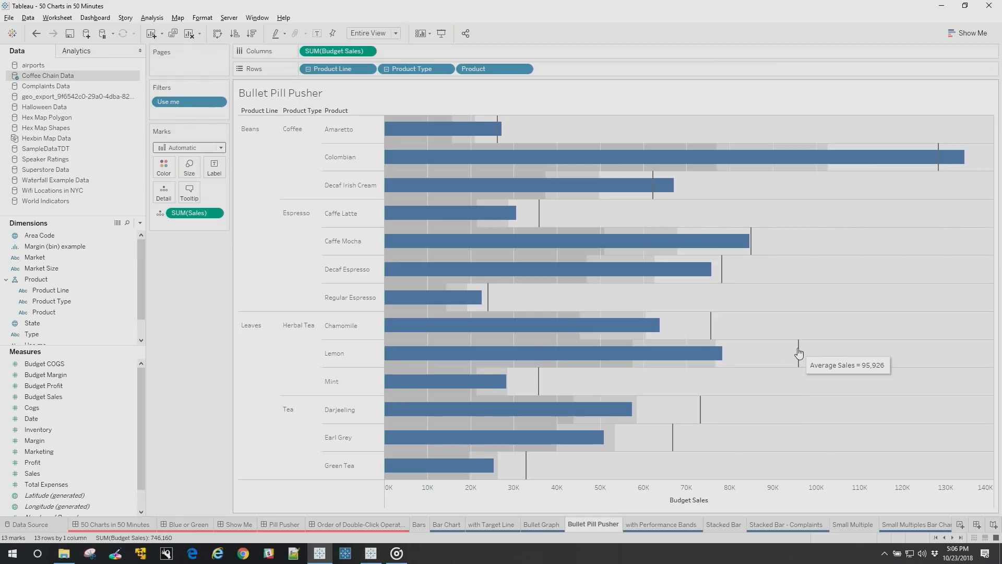
right_click(680, 493)
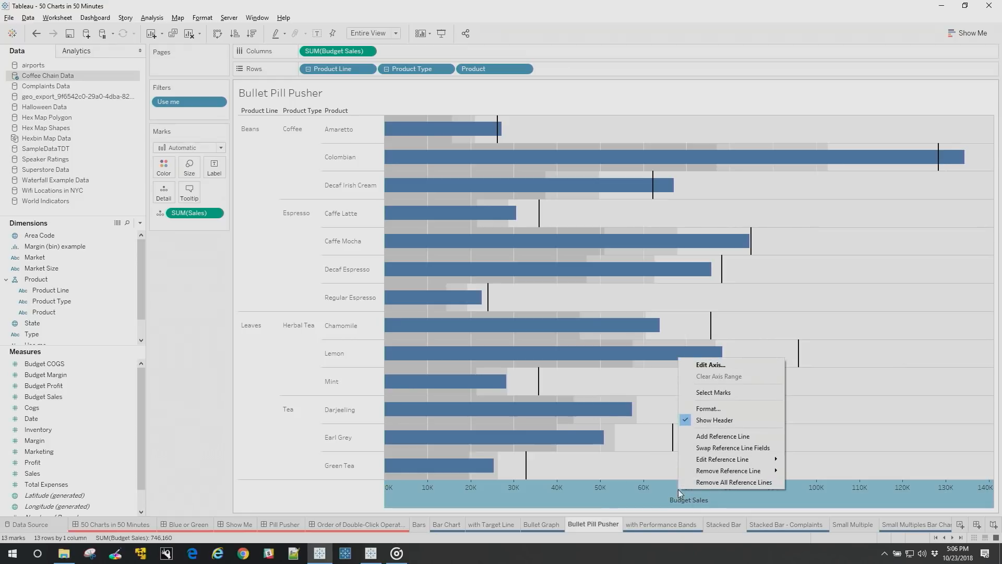
left_click(742, 451)
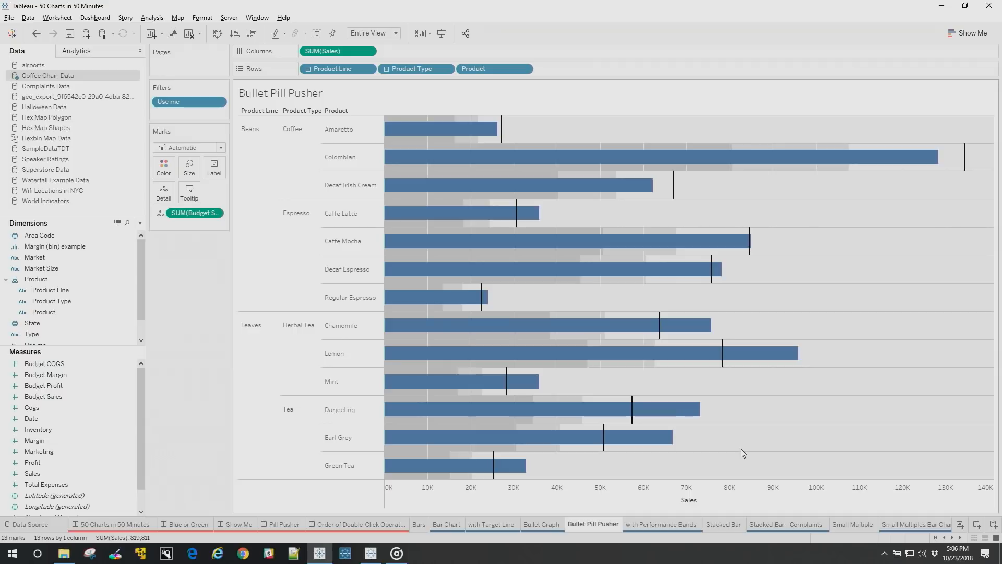
On the Stacked Bar sheet, chart Number of Records by year of RECEIVED Date.
left_click(727, 528)
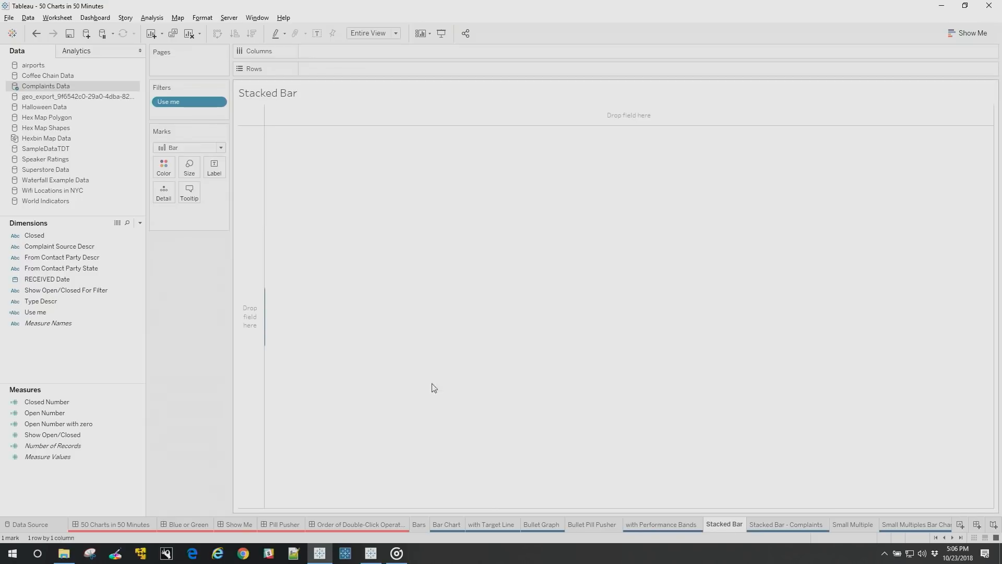
left_click(46, 323)
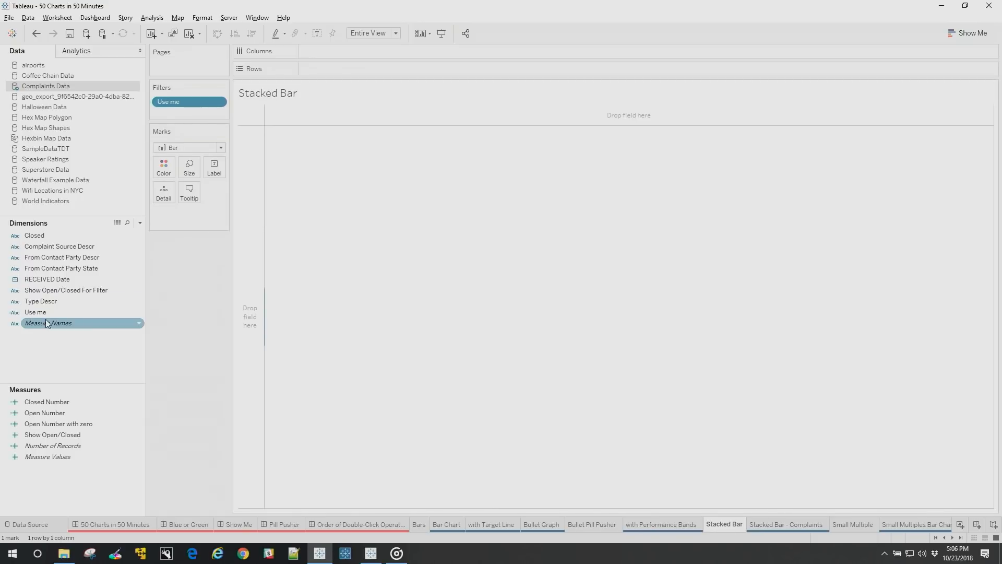
double_click(79, 286)
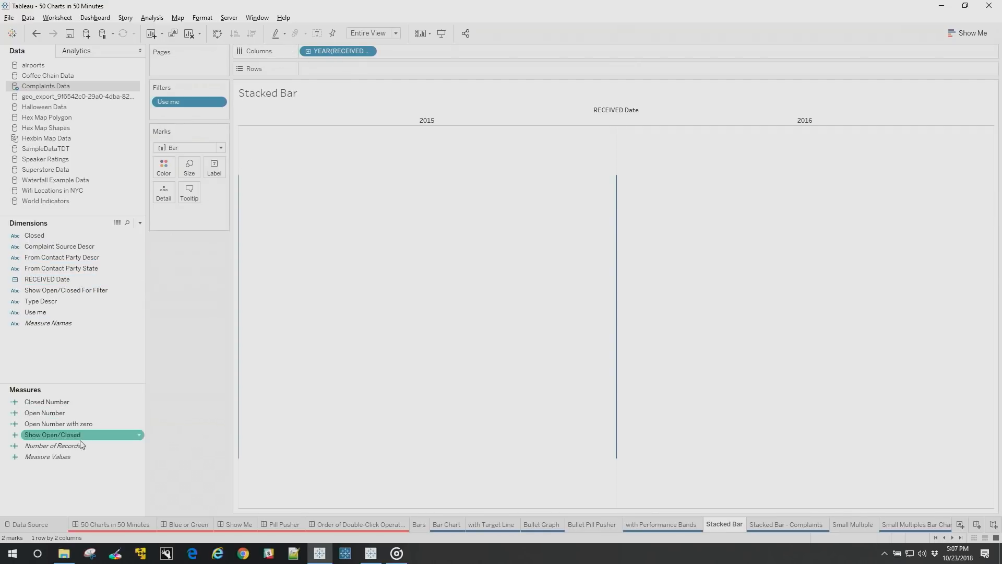
left_click_drag(72, 449, 361, 68)
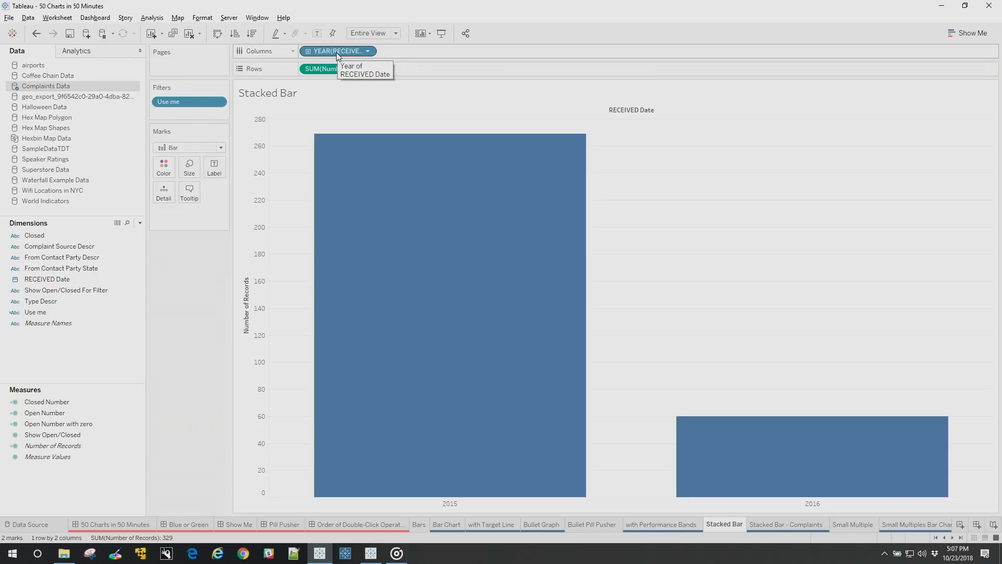
Break the RECEIVED Date columns down to year and month, removing the quarter level.
double_click(44, 279)
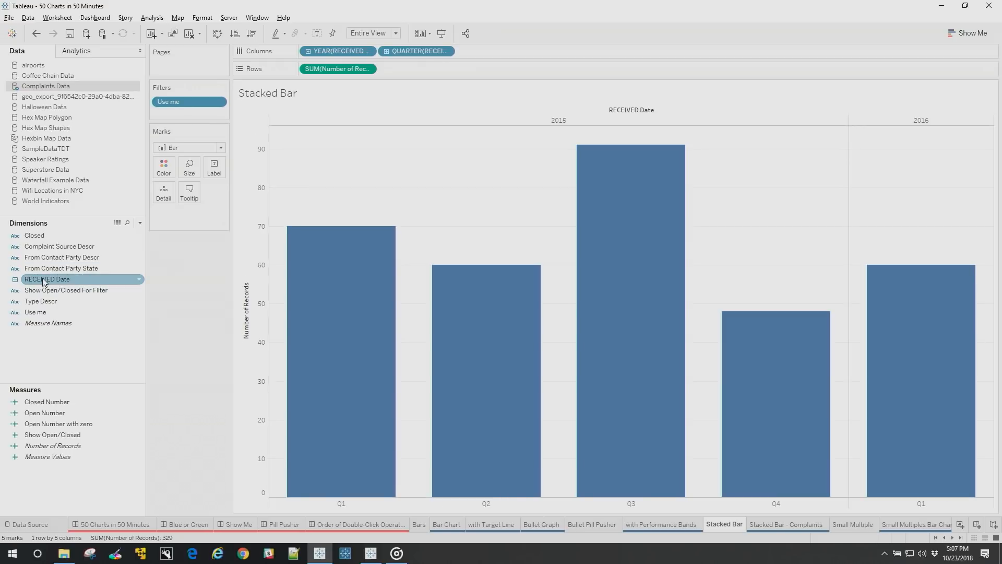
double_click(43, 280)
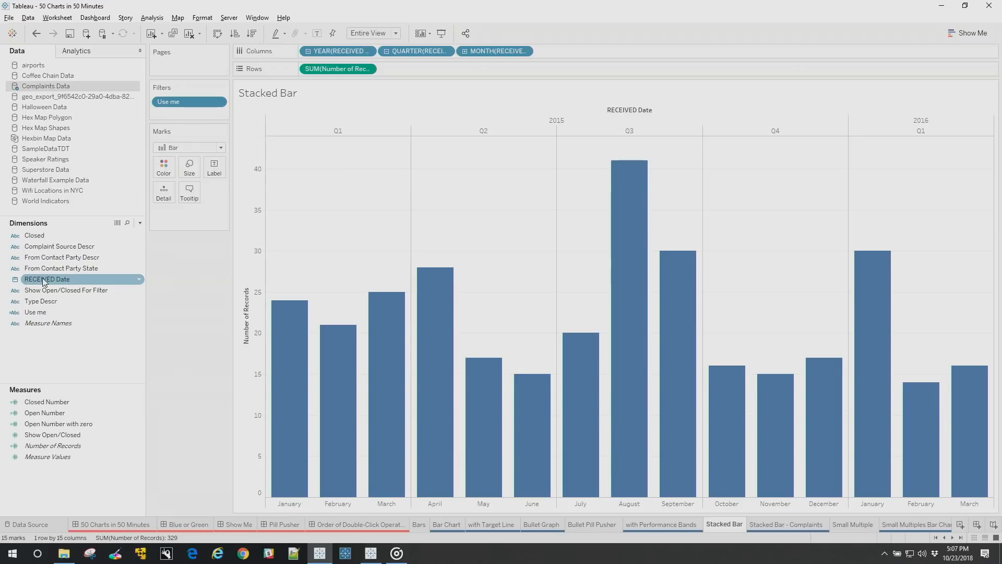
left_click_drag(399, 51, 514, 15)
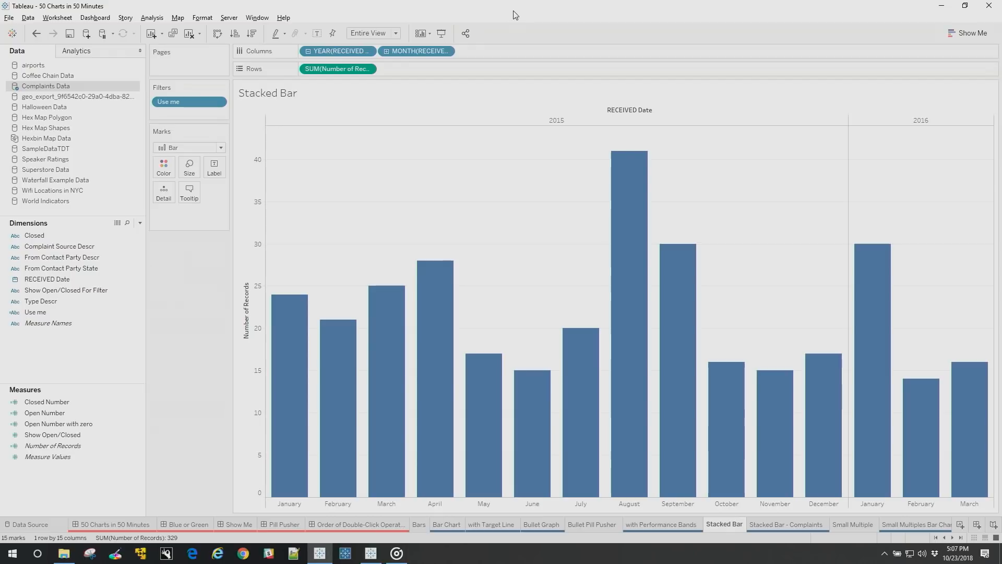
Try coloring the monthly bars by Type Descr and undo it.
left_click(57, 239)
left_click_drag(42, 301, 163, 174)
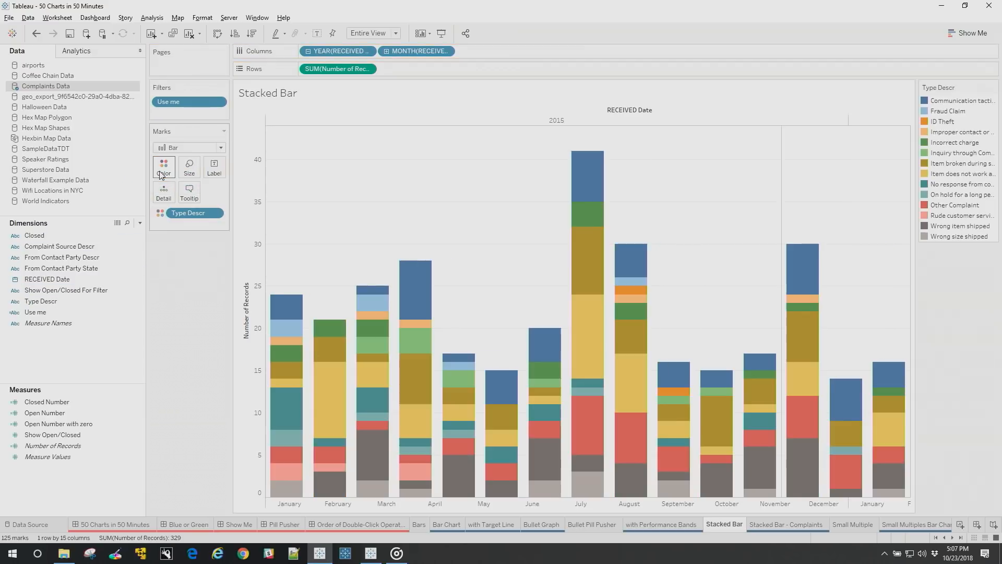
left_click(36, 33)
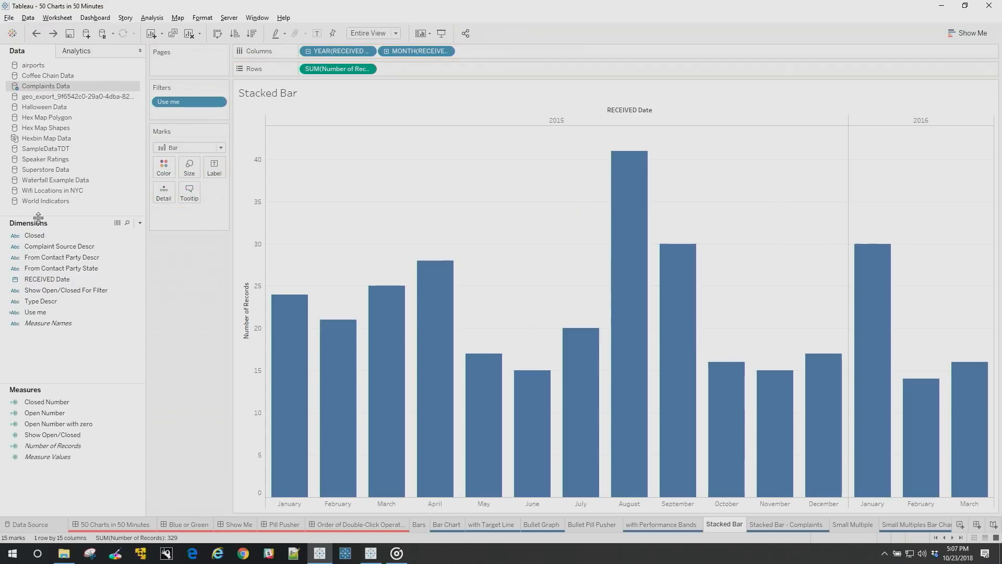
Color the monthly complaint bars by the Closed field to stack open and closed records.
left_click_drag(35, 236, 159, 180)
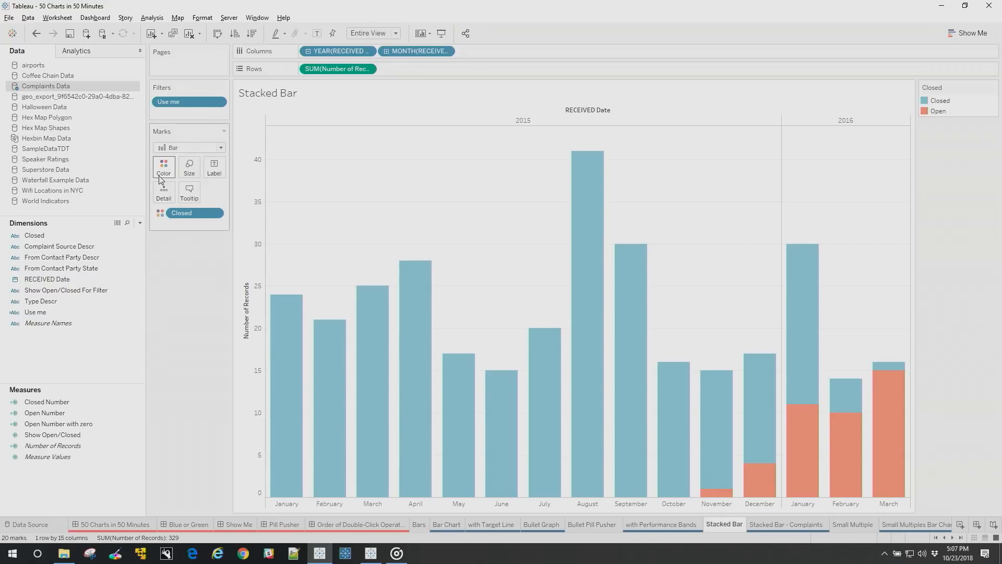
On the Small Multiple sheet, chart SUM(Quantity) as vertical bars with a separate row for each Ship Mode.
left_click(850, 525)
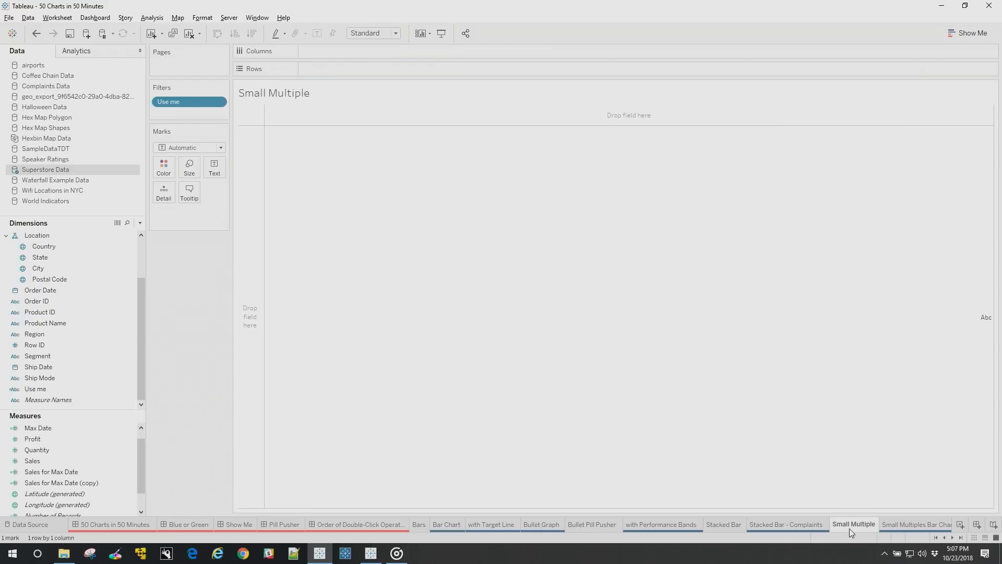
left_click(78, 389)
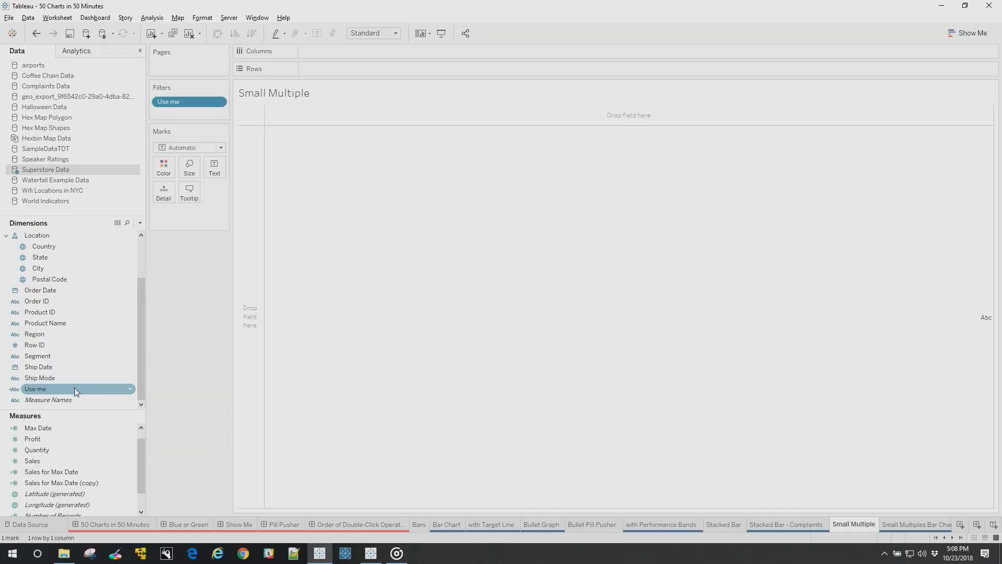
left_click(61, 378)
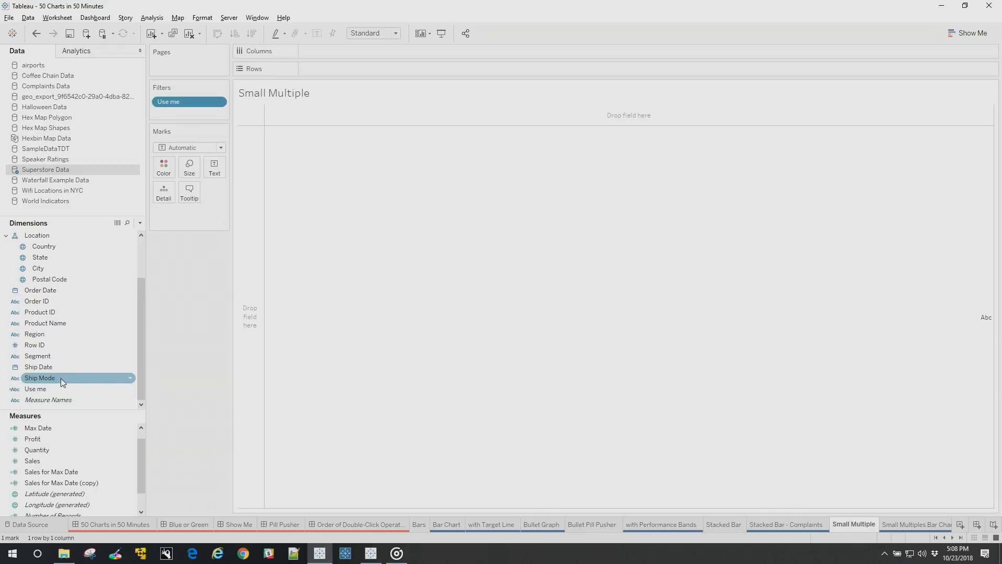
left_click_drag(60, 378, 368, 71)
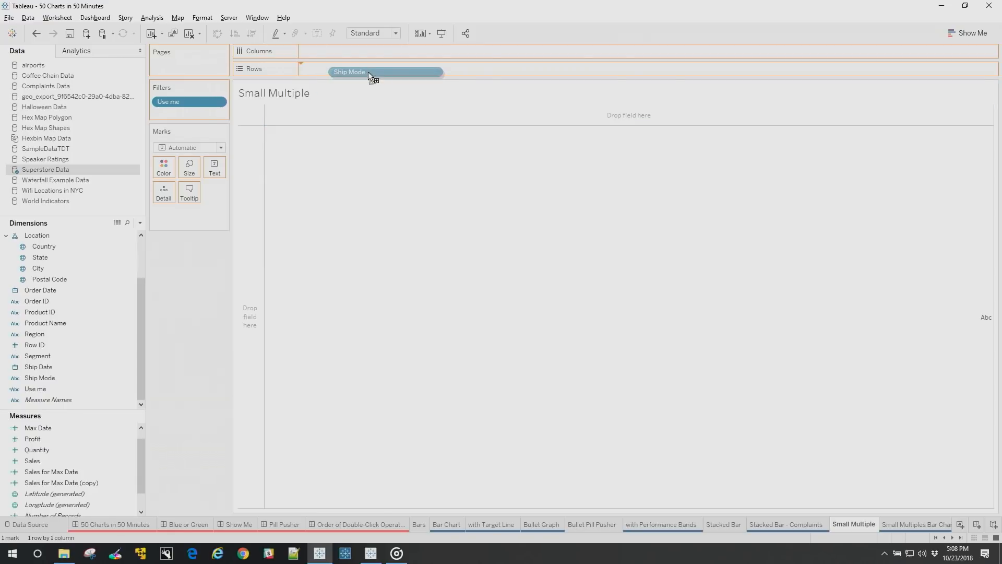
left_click_drag(368, 71, 368, 71)
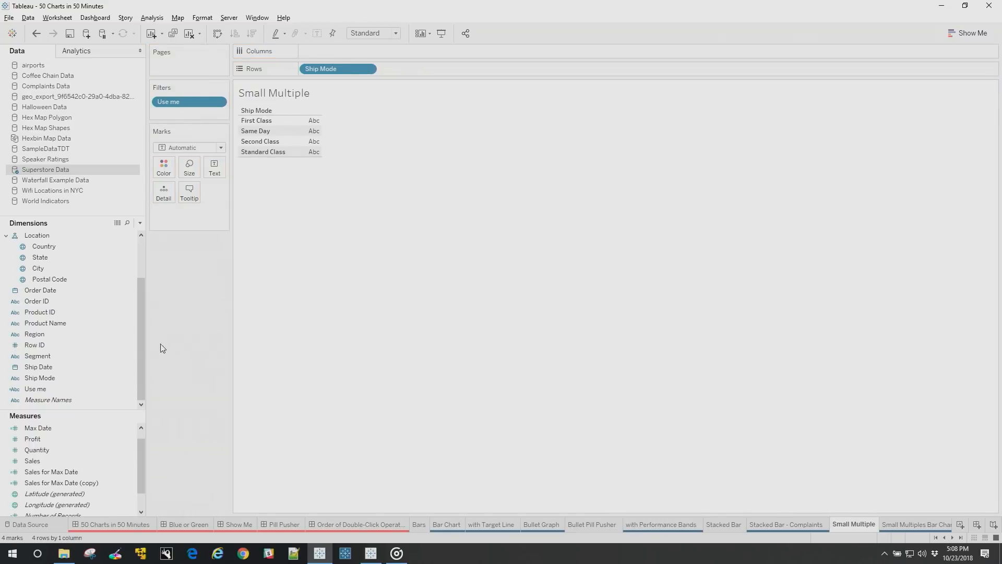
left_click_drag(77, 450, 355, 48)
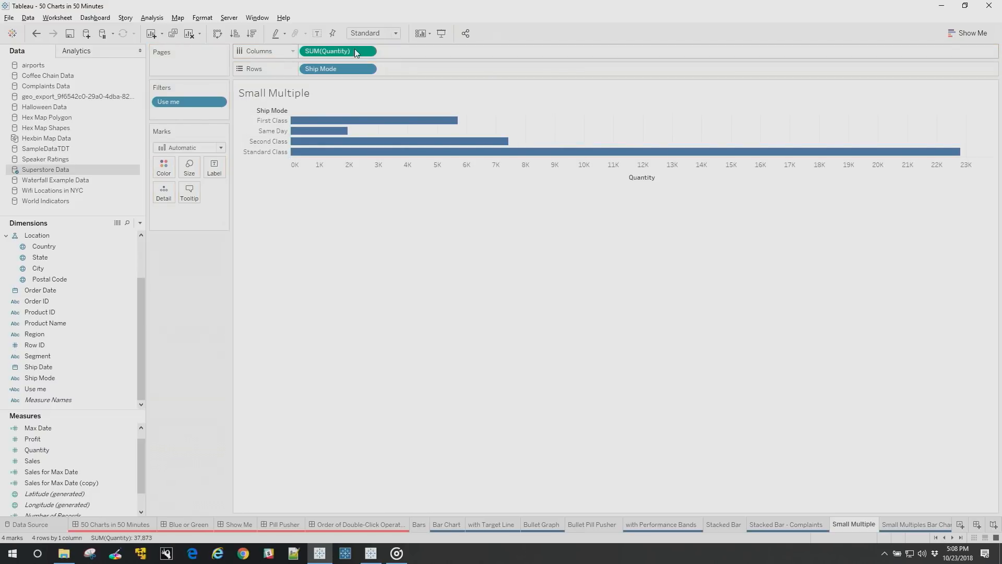
left_click_drag(338, 53, 416, 75)
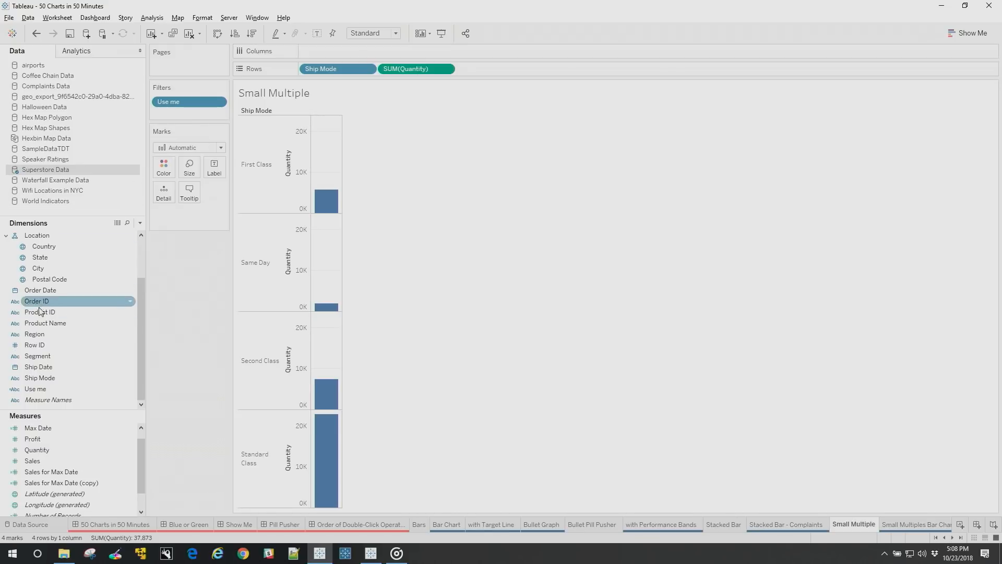
Split the Quantity charts across columns by year of Order Date and set the mark type to Bar.
left_click_drag(41, 290, 351, 51)
left_click(189, 148)
left_click(187, 171)
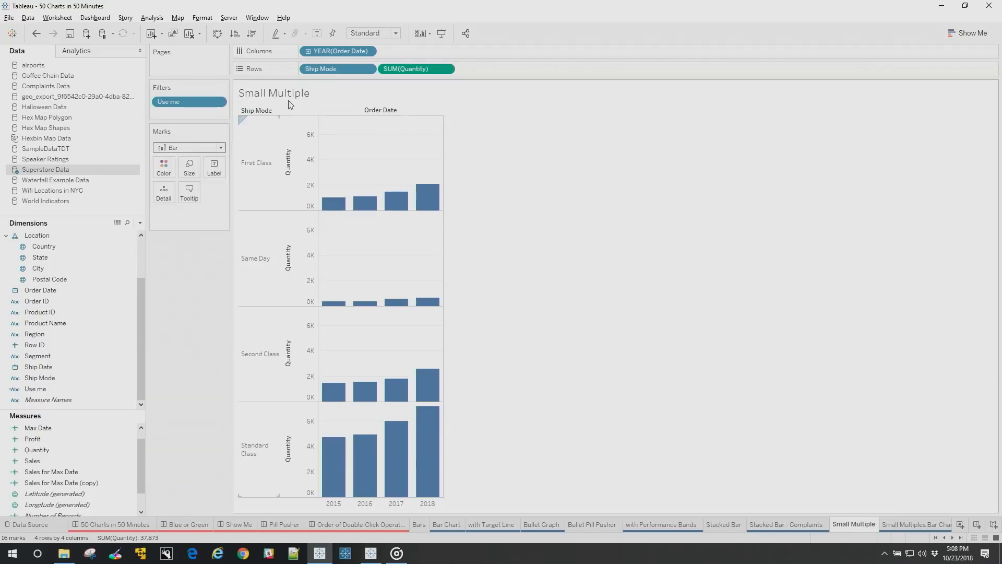
Drill the Order Date columns down to months and remove the quarter level.
left_click(308, 52)
left_click(387, 51)
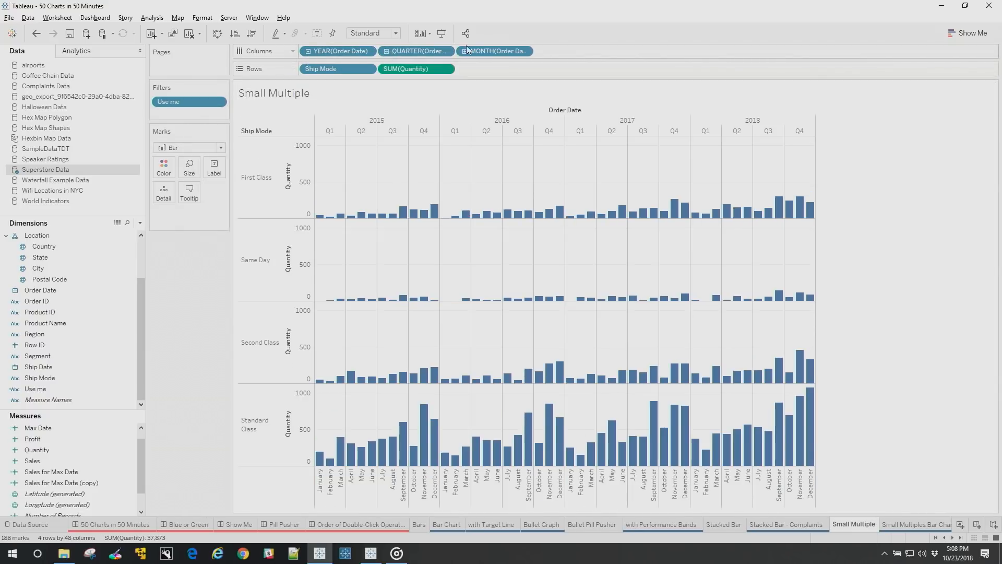
left_click_drag(435, 48, 571, 19)
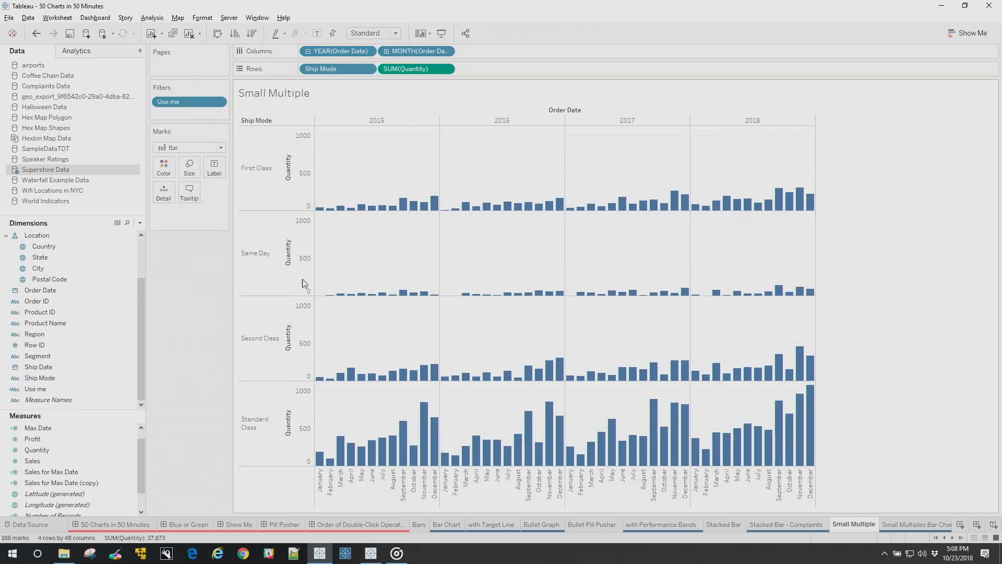
Color the small multiple bars by Ship Mode.
left_click(44, 400)
left_click_drag(42, 380, 159, 173)
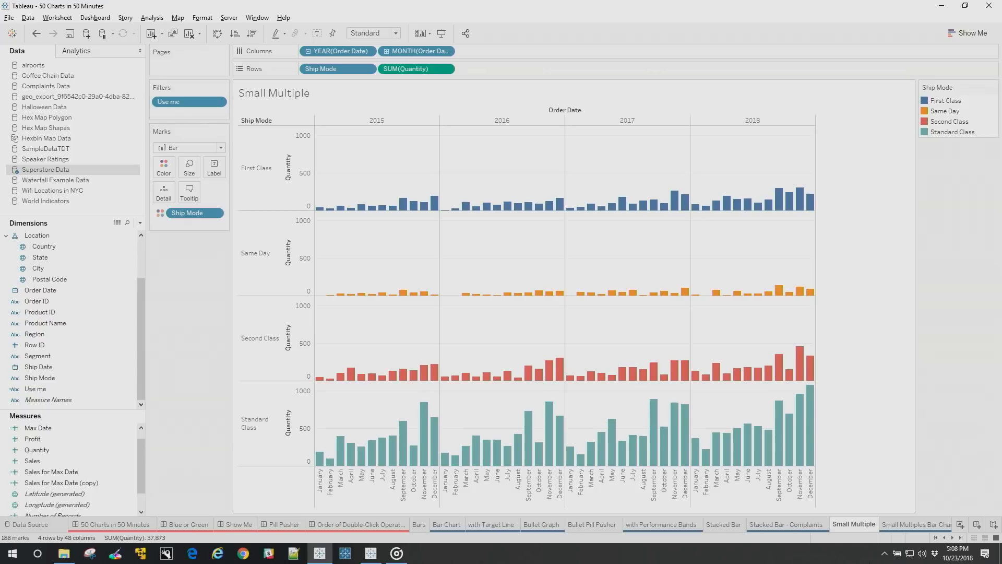
Open the Bar in Bar Dual worksheet further along the workbook.
left_click(953, 537)
left_click(953, 537)
left_click(953, 538)
left_click(952, 538)
left_click(952, 538)
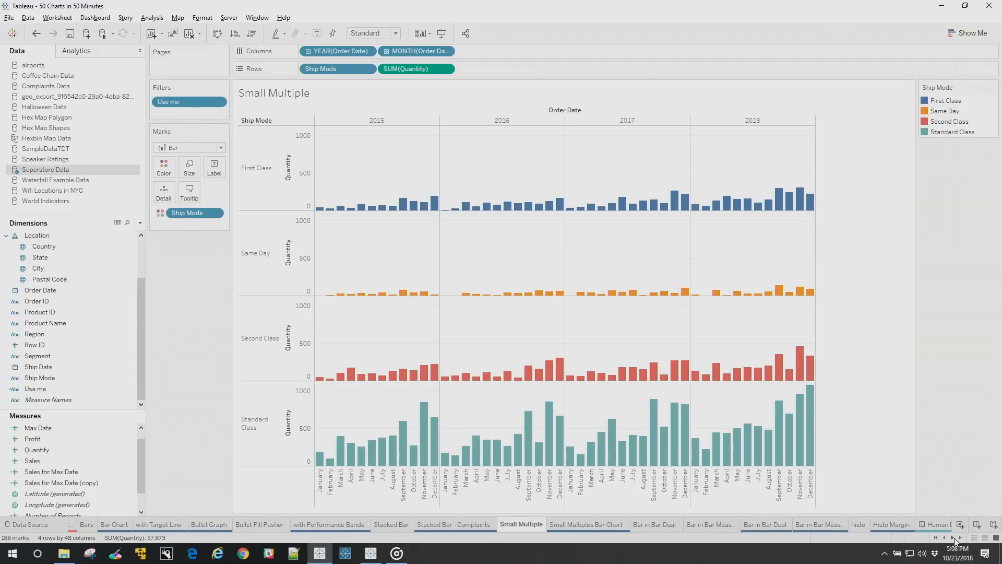
left_click(667, 527)
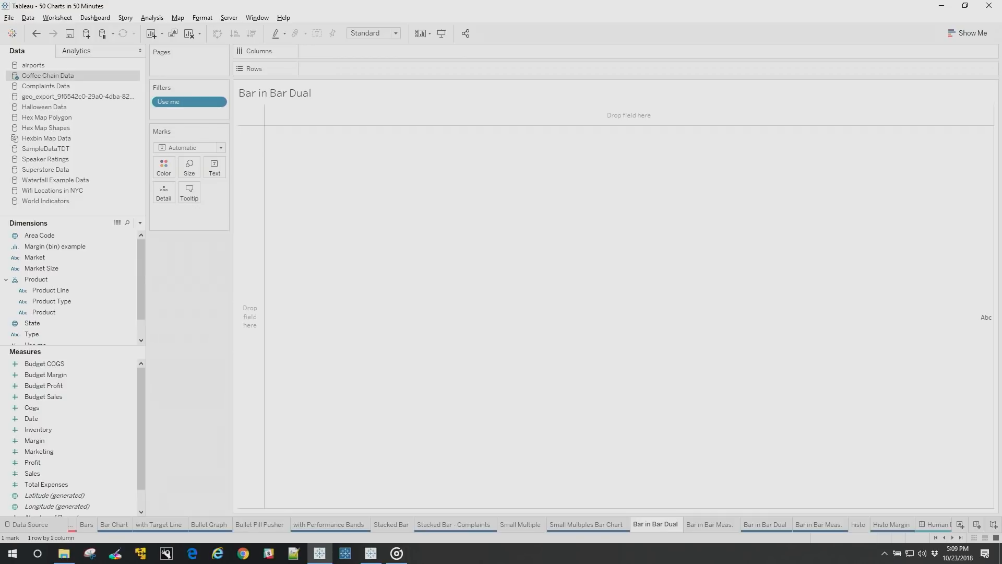
Build a horizontal bar chart of Sales, with rows drilled down from Product Line through Product Type to Product.
double_click(55, 473)
double_click(50, 290)
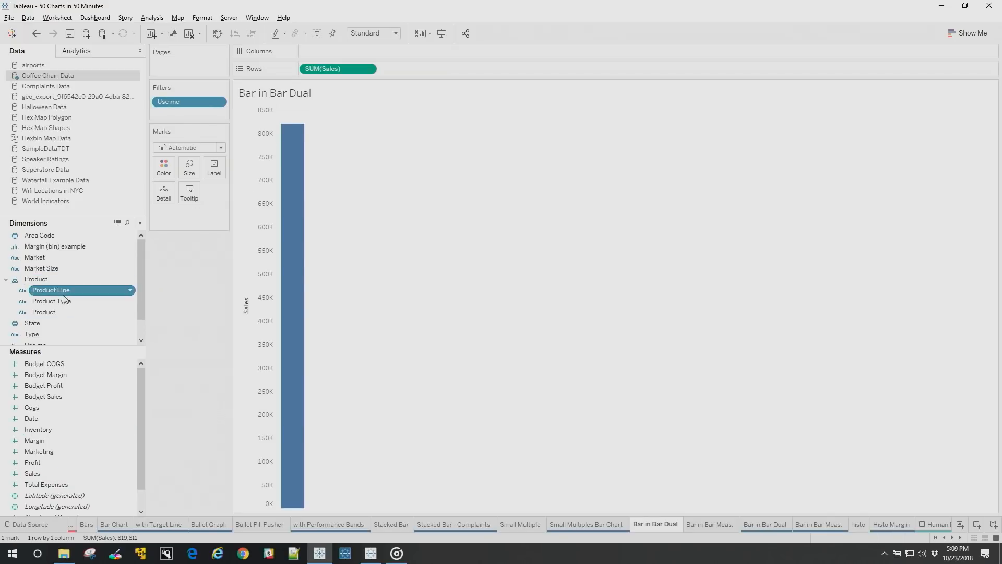
left_click(308, 51)
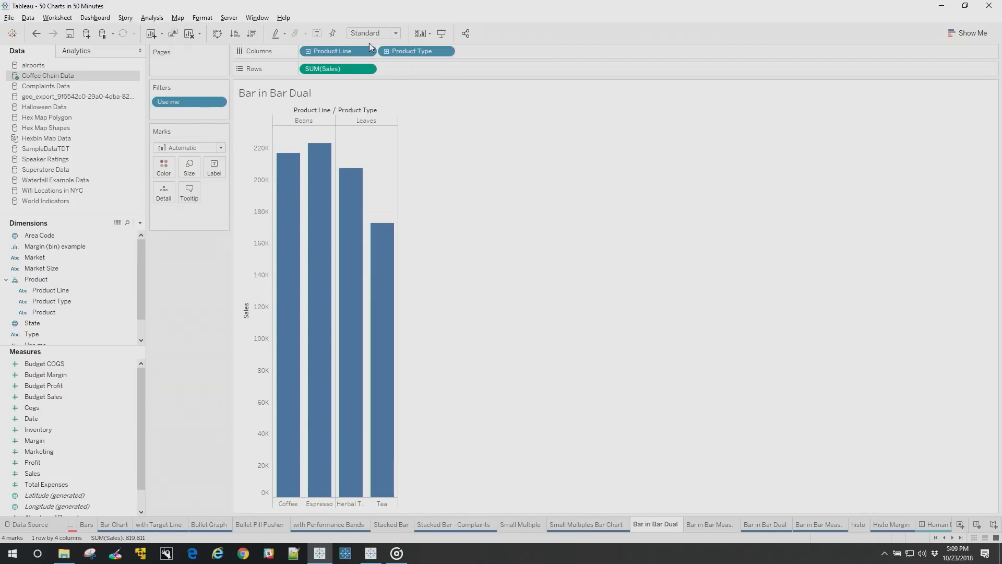
left_click(386, 51)
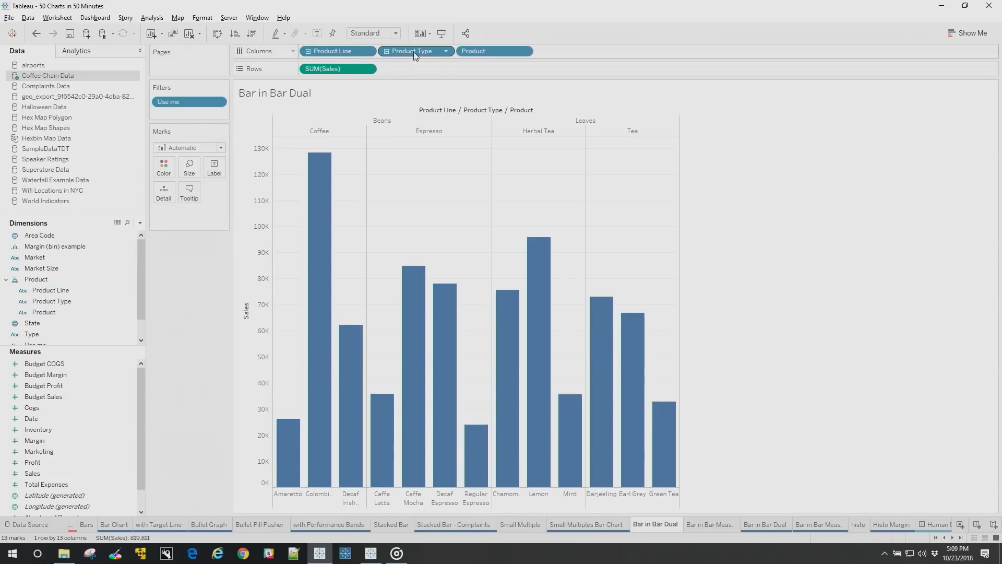
left_click(220, 35)
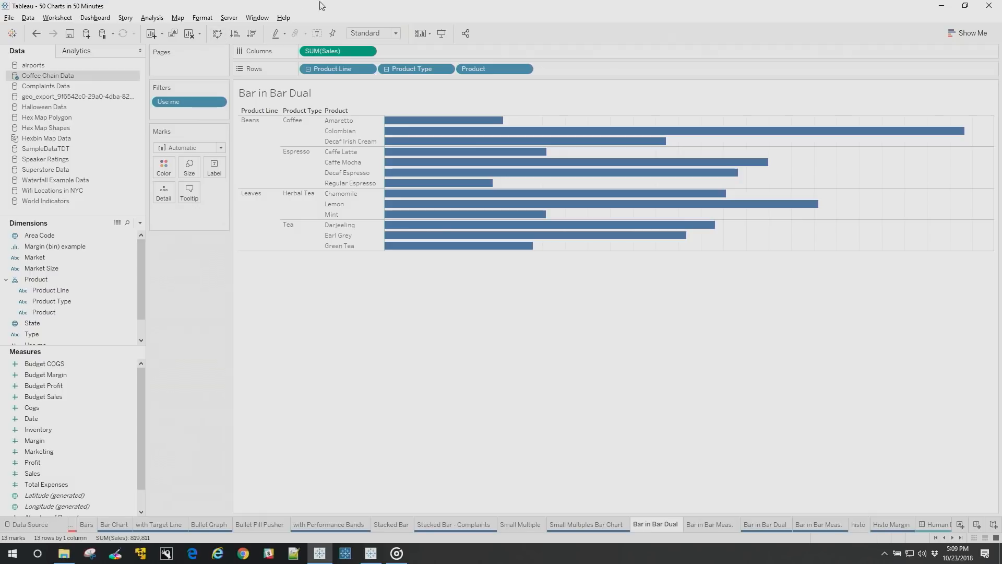
Fit the chart to Entire View and add Budget Sales beside Sales on the columns.
left_click(386, 33)
left_click(372, 76)
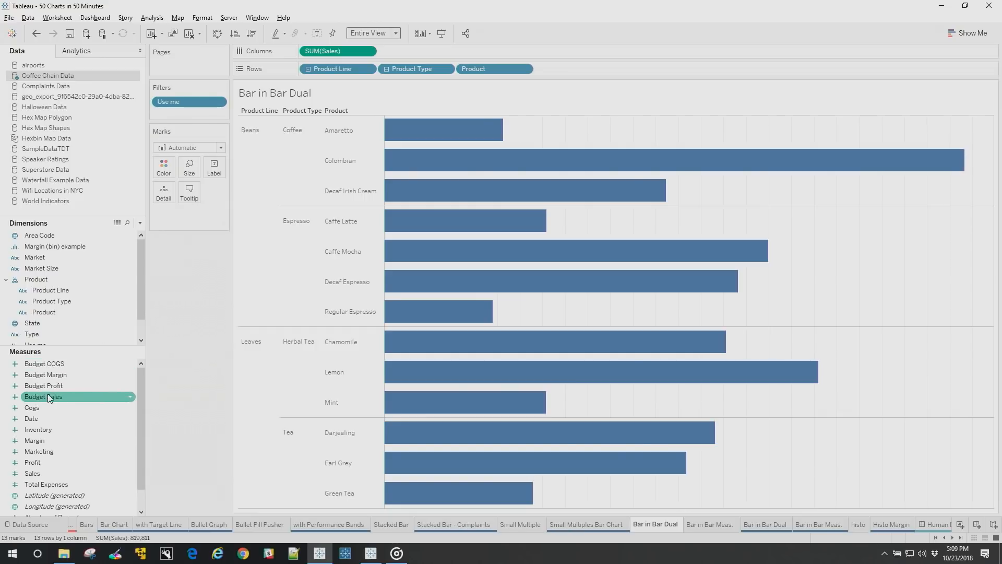
left_click_drag(58, 398, 433, 54)
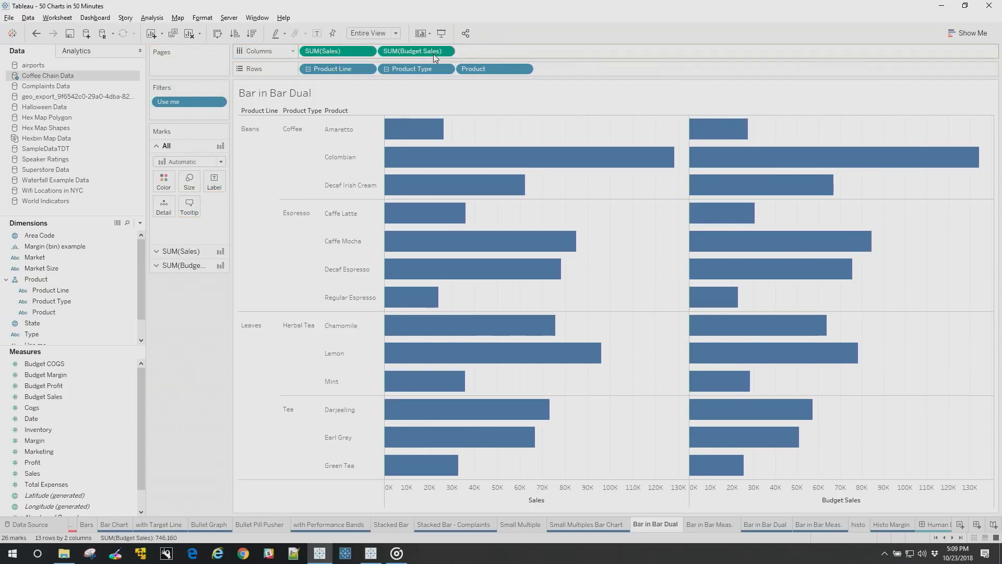
left_click(447, 51)
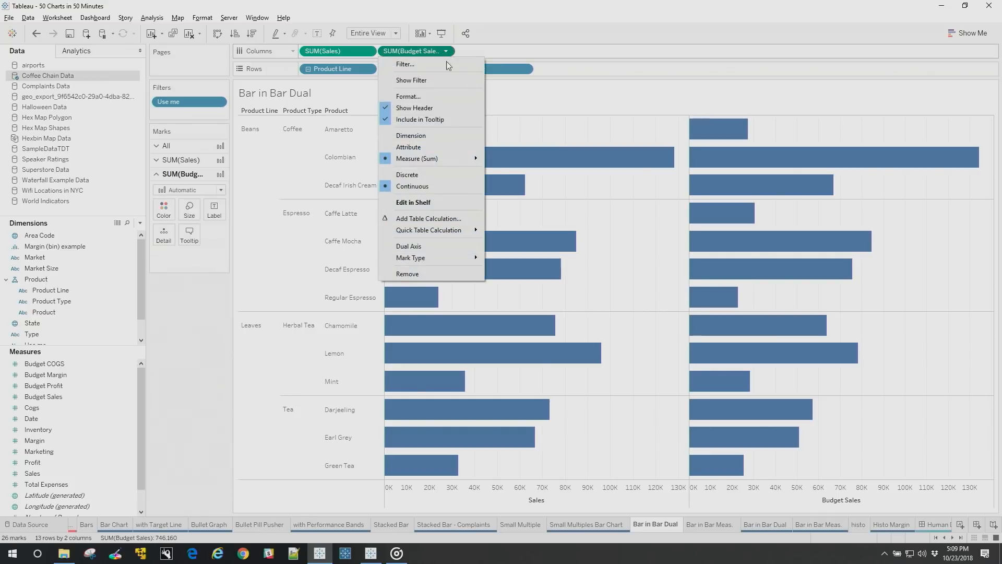
left_click(424, 248)
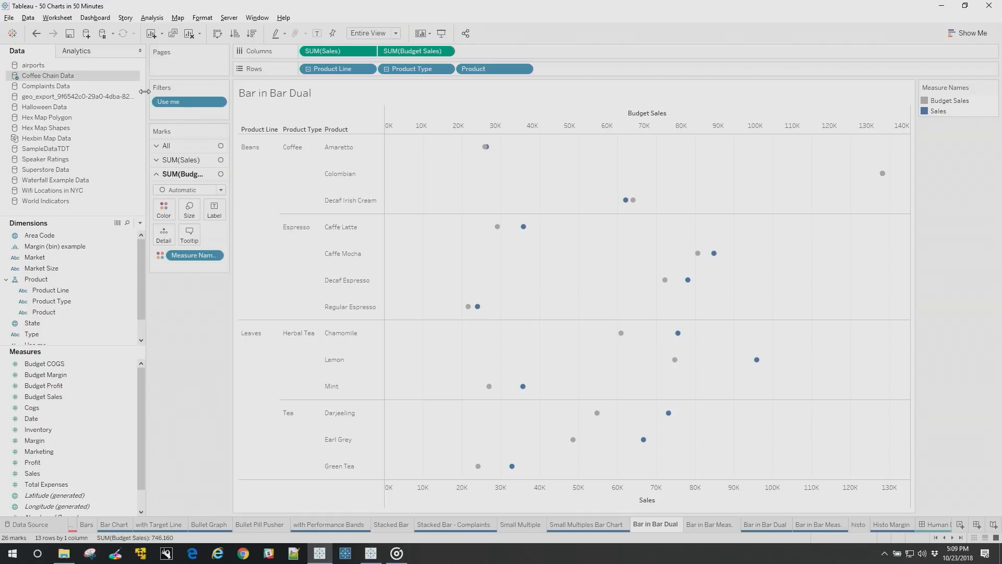
left_click(36, 35)
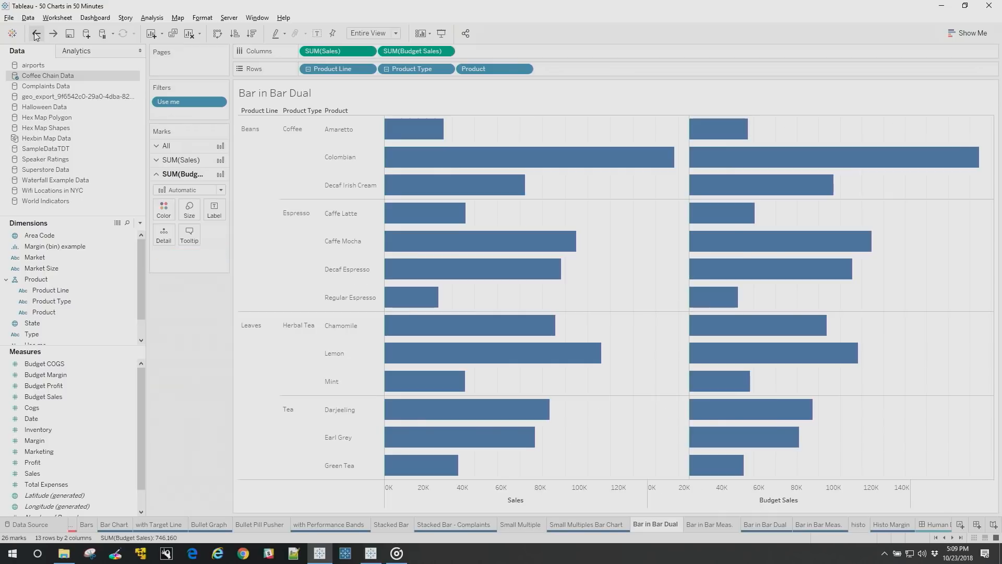
Set the mark type of all measures to Bar and make Budget Sales a dual axis with Sales.
left_click(166, 147)
left_click(185, 161)
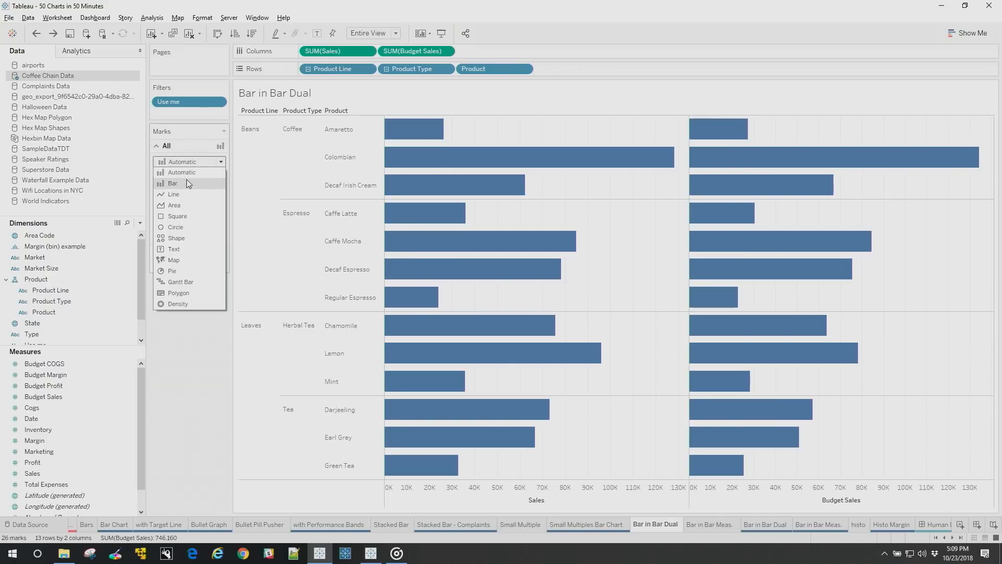
left_click(187, 181)
left_click(446, 51)
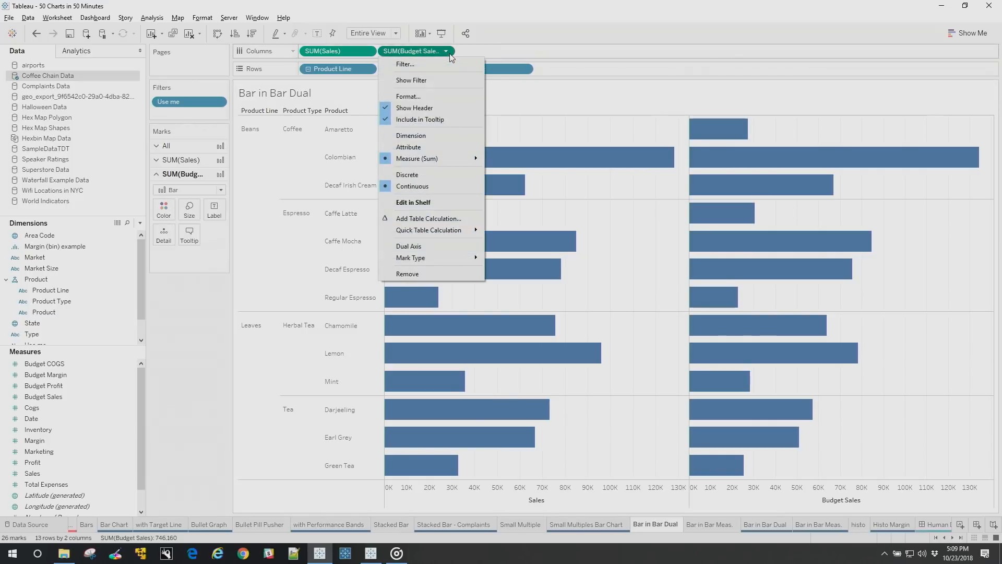
left_click(442, 244)
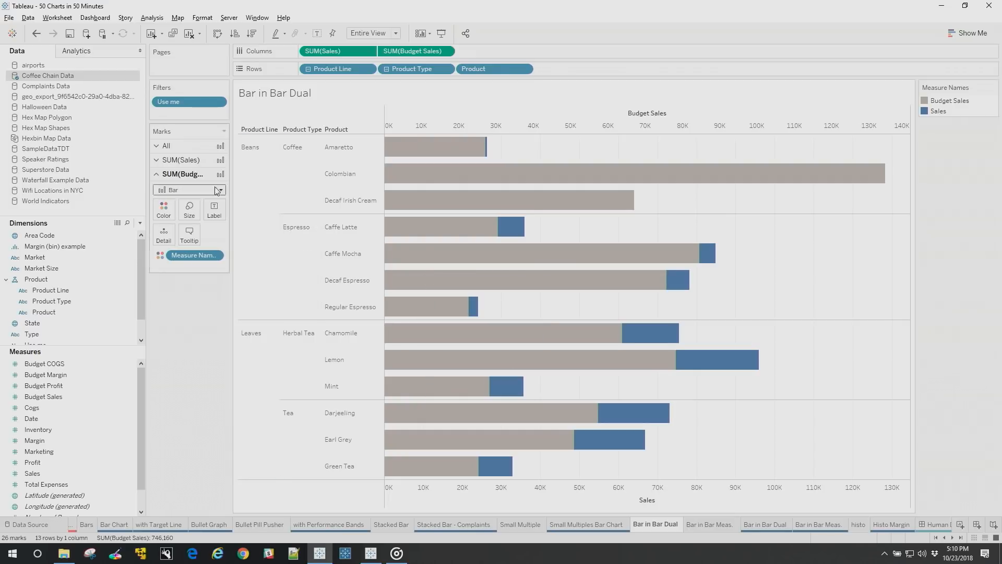
Narrow the Sales bars and reorder the columns so Sales follows Budget Sales and draws in front.
left_click(197, 192)
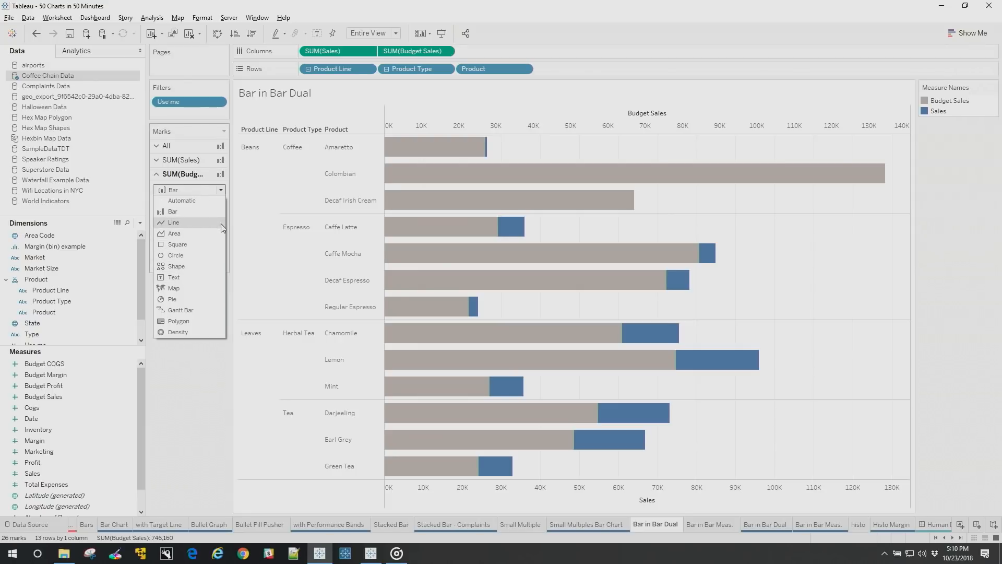
left_click(201, 157)
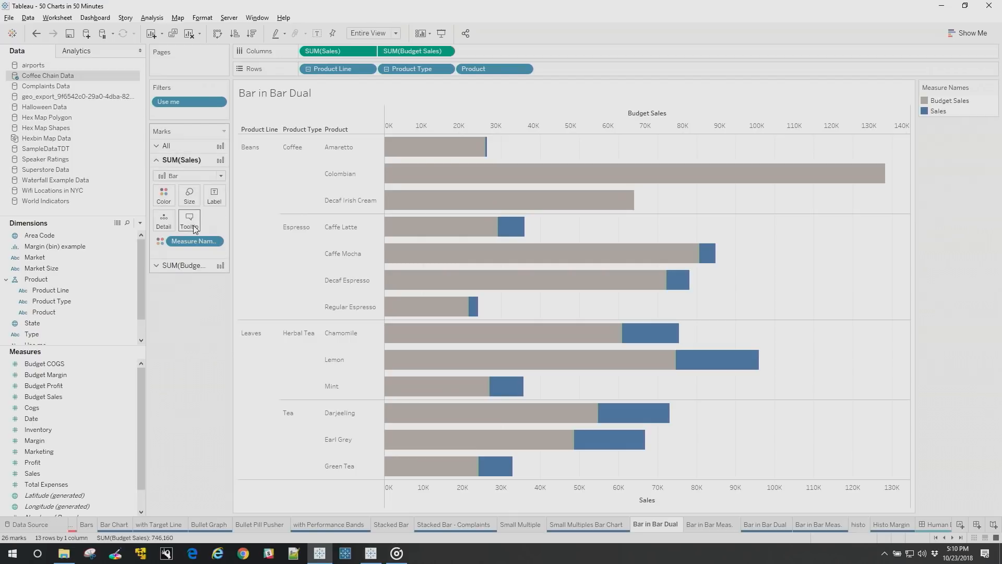
left_click(190, 195)
left_click(213, 221)
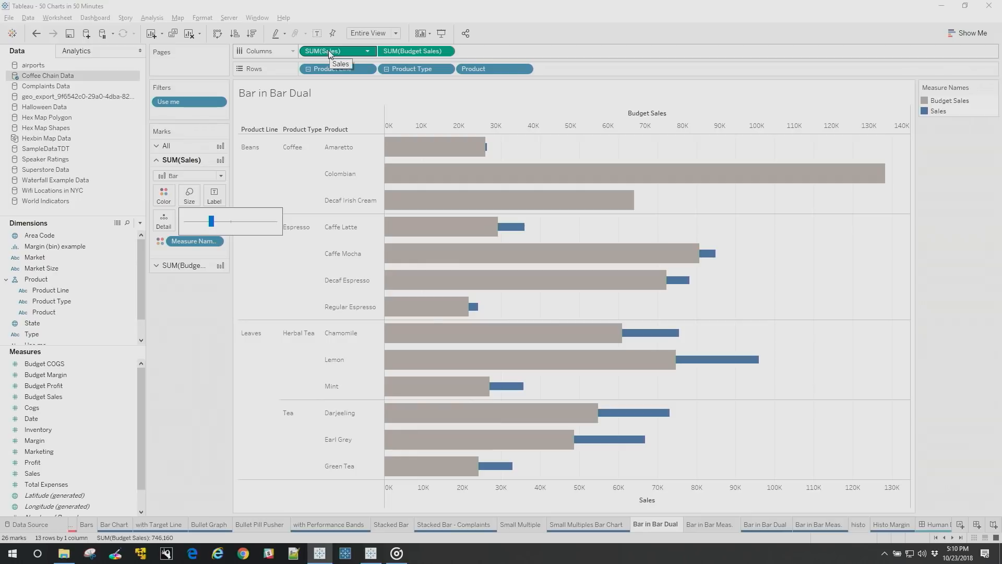
left_click_drag(328, 50, 487, 55)
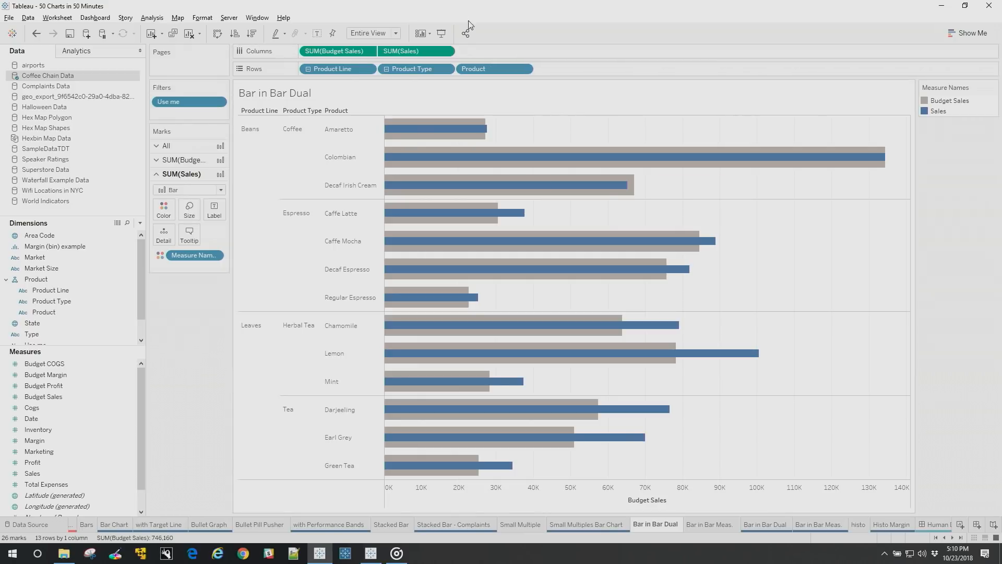
Show the header of the Sales axis and synchronize it with the Budget Sales axis.
left_click(369, 52)
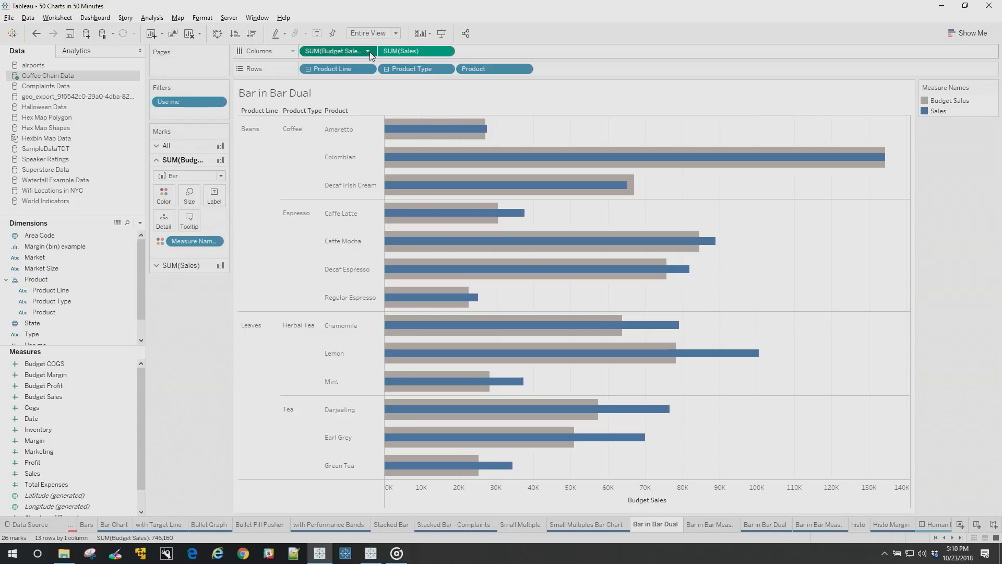
left_click(446, 51)
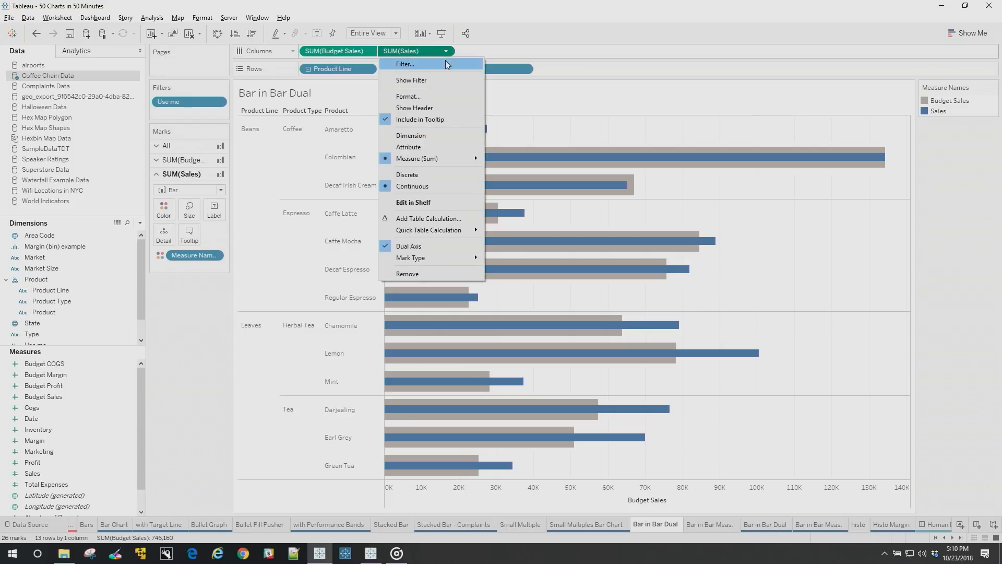
left_click(437, 108)
right_click(470, 123)
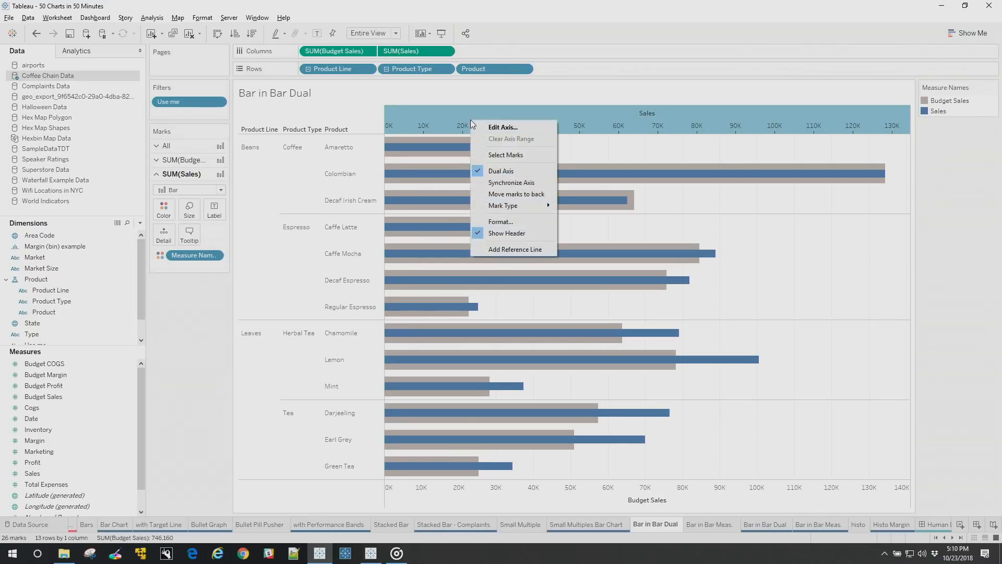
left_click(506, 184)
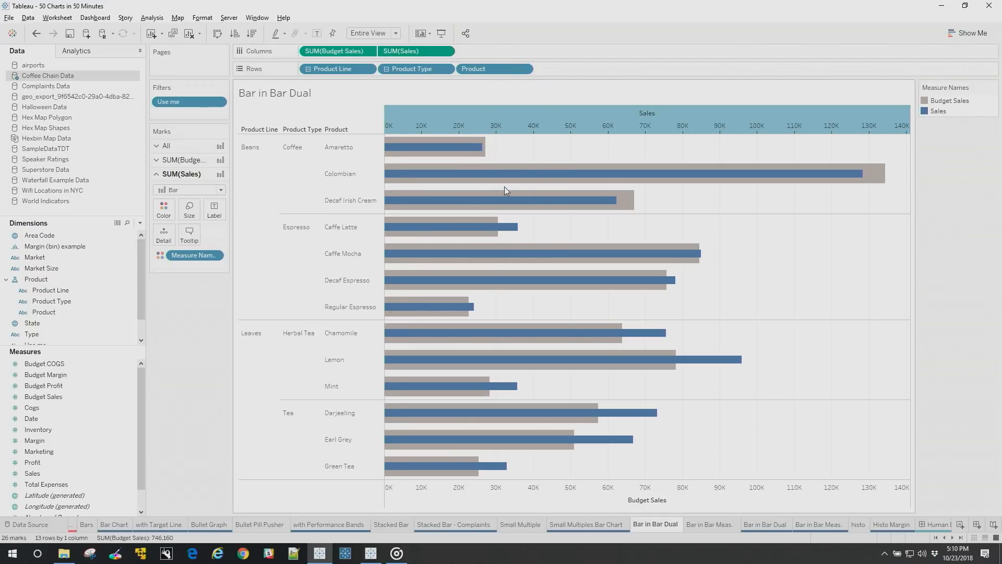
left_click(36, 34)
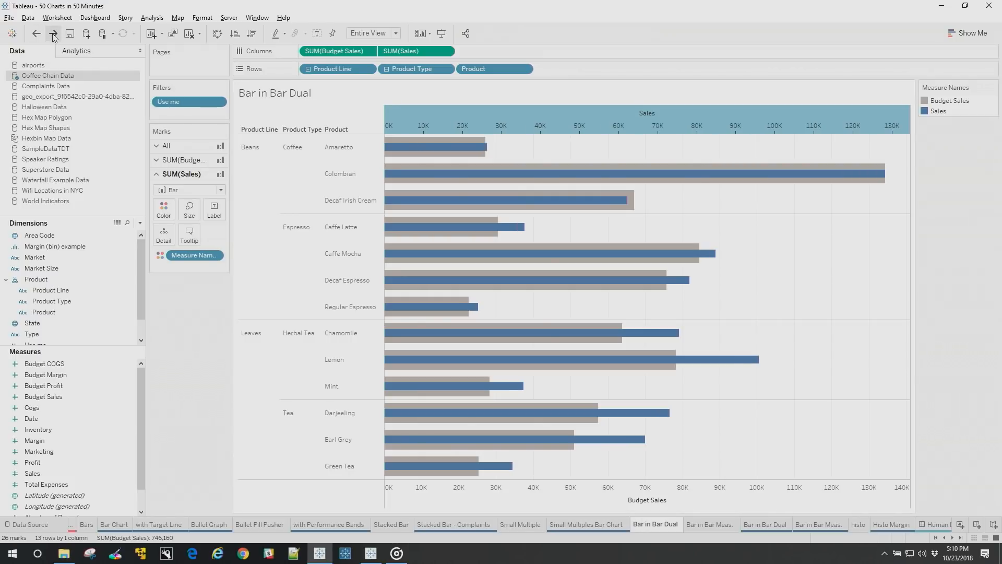
left_click(53, 34)
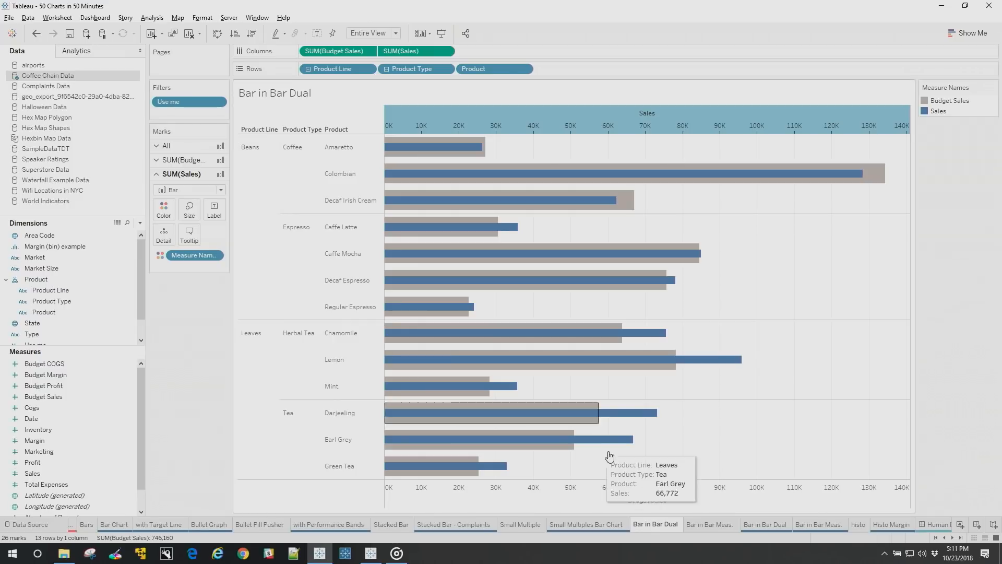
On the Bar in Bar Meas. worksheet, build horizontal Sales bars drilled down from Product Line to Product.
left_click(700, 525)
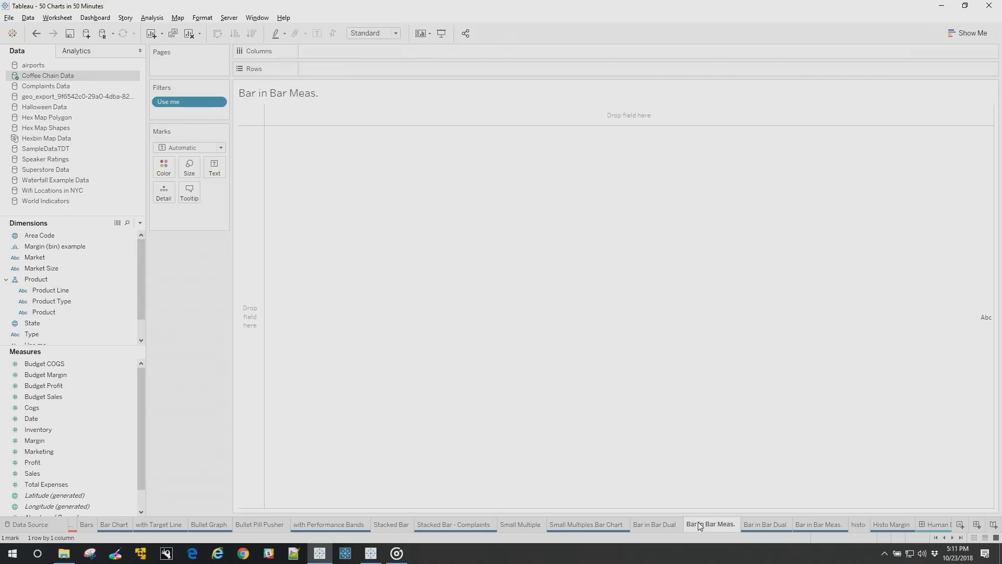
left_click(34, 475)
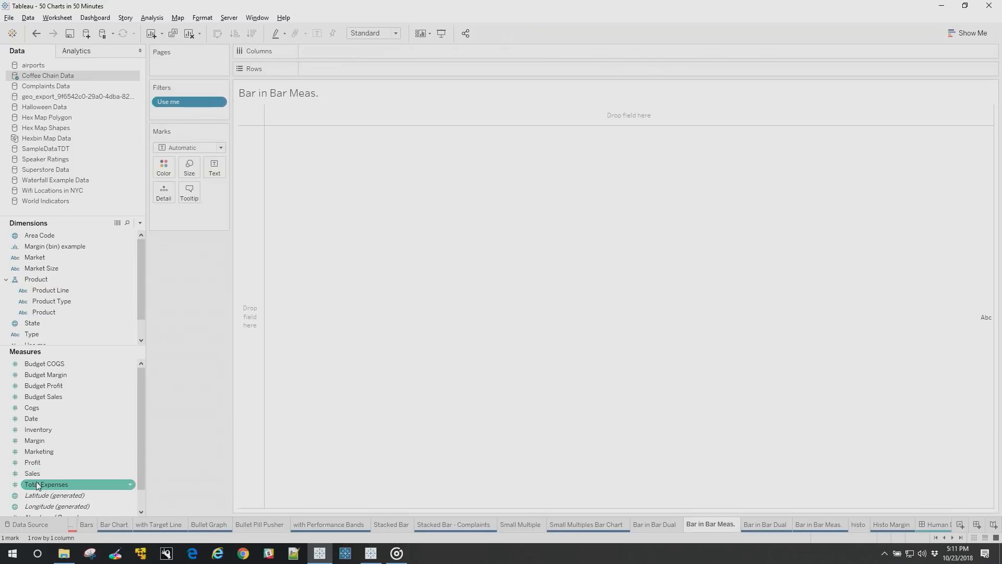
double_click(35, 475)
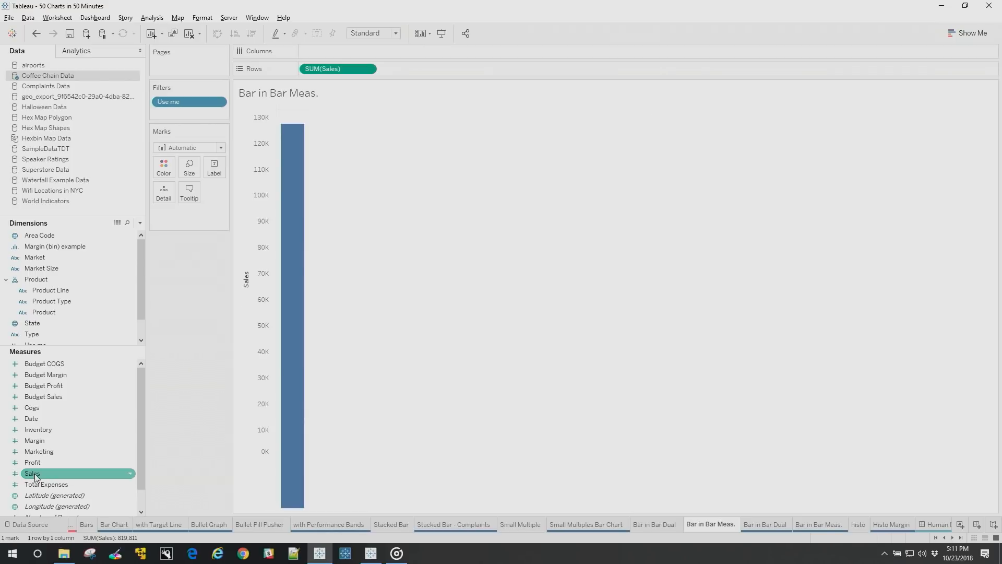
double_click(61, 290)
left_click(308, 51)
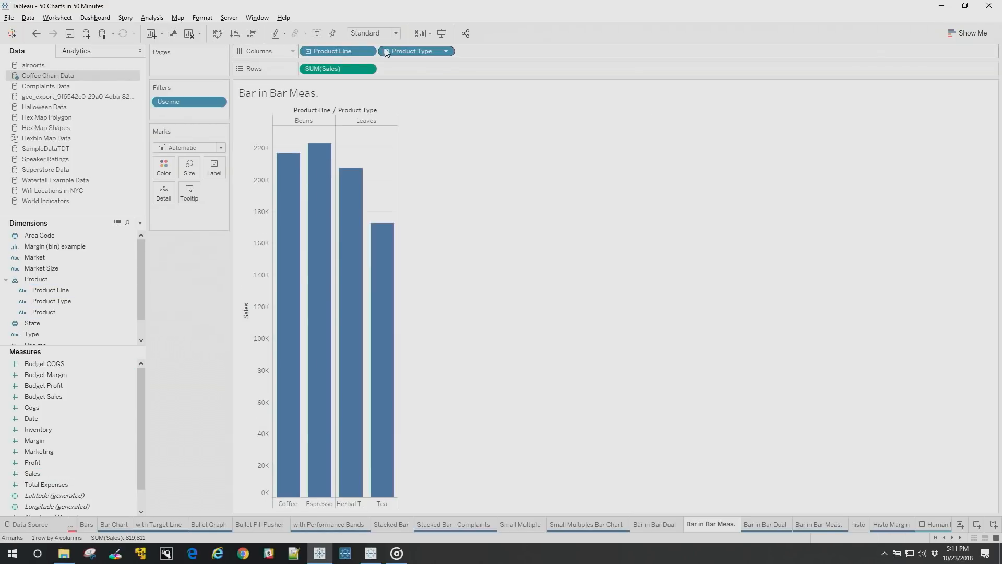
left_click(387, 51)
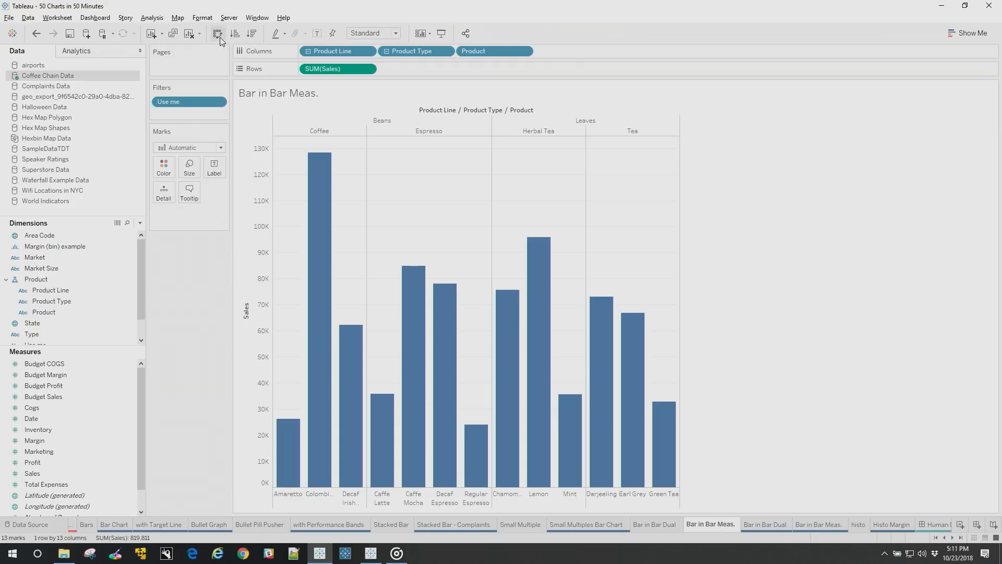
left_click(217, 34)
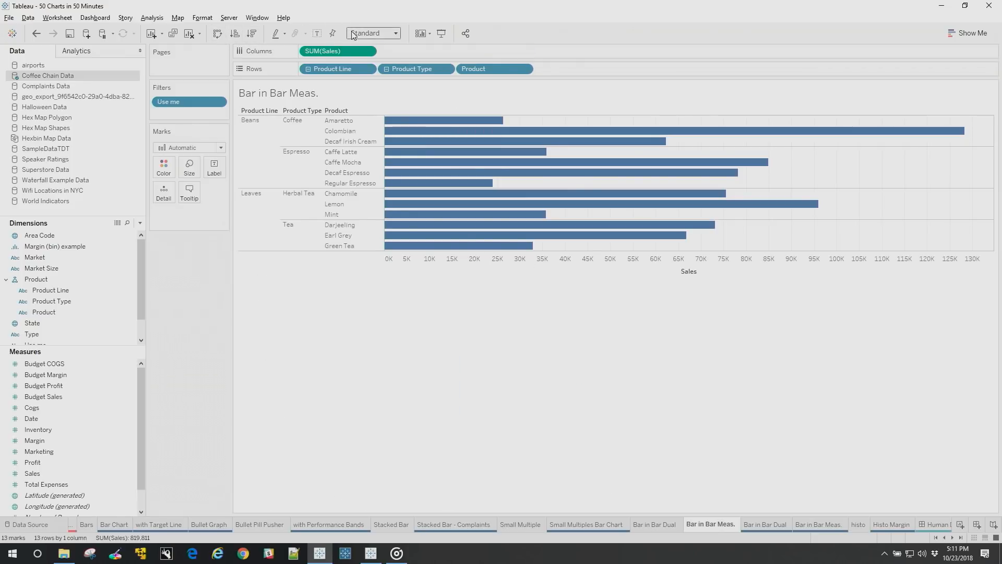
Fit the chart to Entire View and combine Budget Sales with Sales on one shared axis.
left_click(371, 33)
left_click(376, 76)
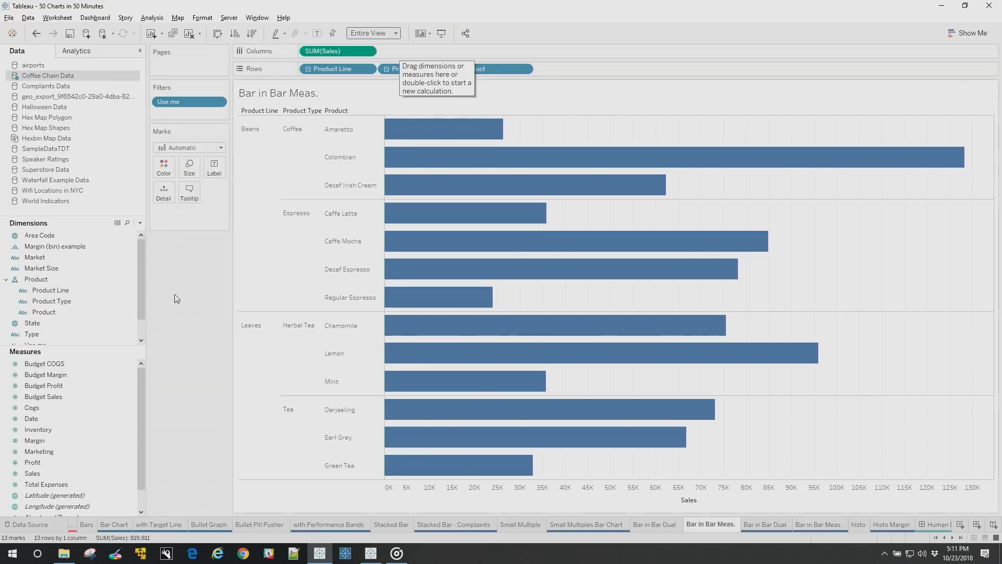
scroll(138, 330, "down", 2)
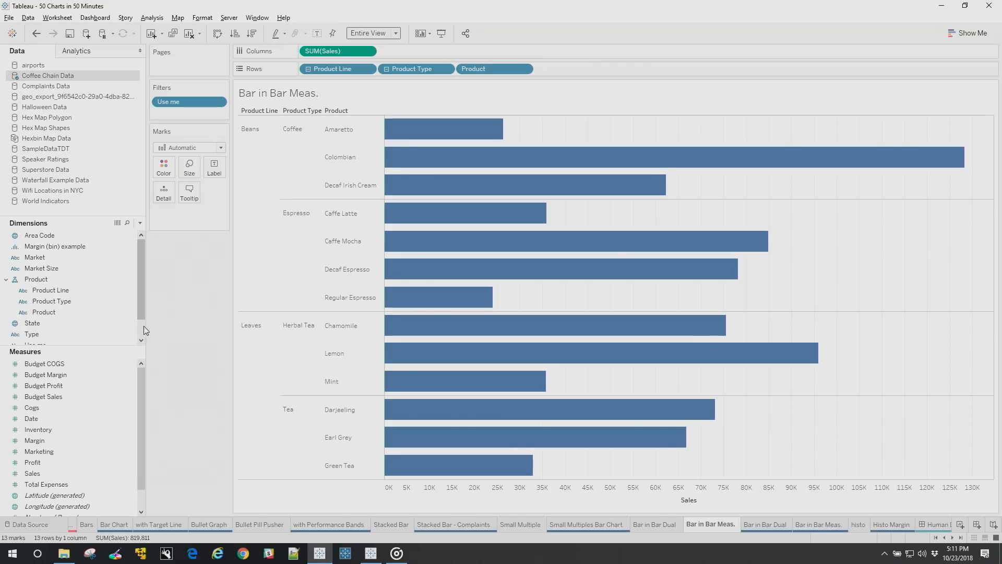
scroll(138, 393, "down", 2)
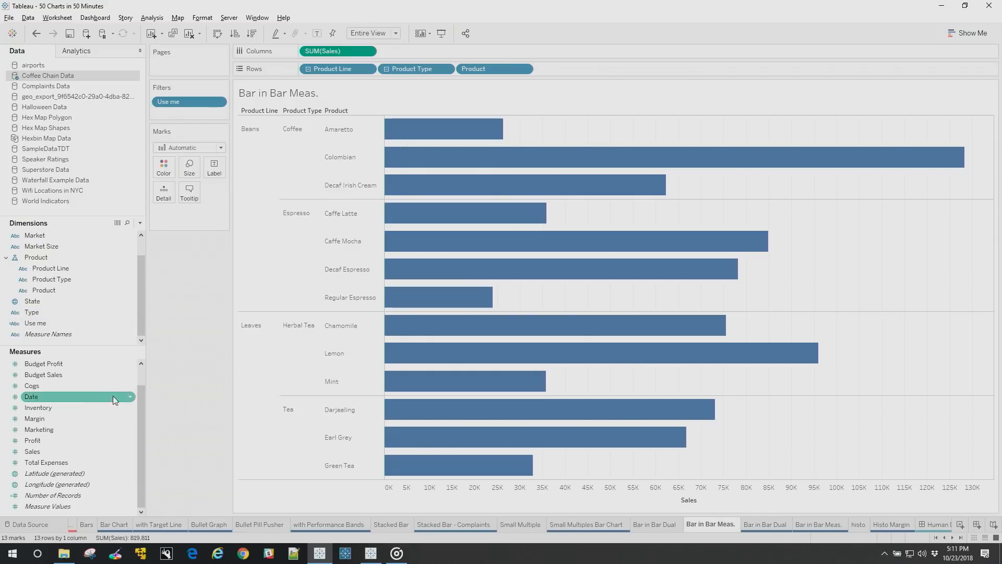
left_click(67, 376)
left_click(67, 376)
left_click_drag(67, 380, 470, 493)
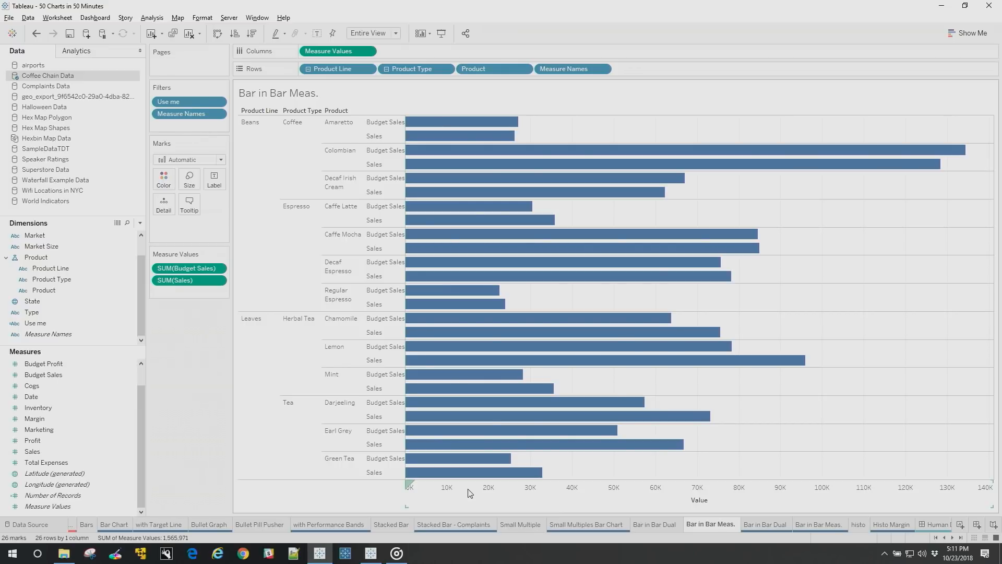
Move Measure Names from the rows to Color, and also size the bars by Measure Names.
mouse_move(522, 424)
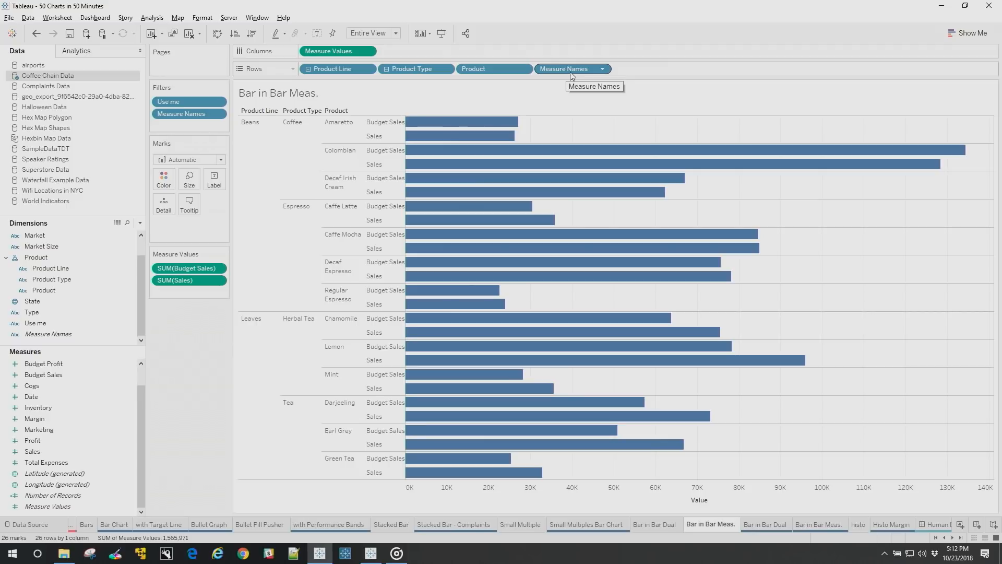
left_click_drag(573, 70, 162, 181)
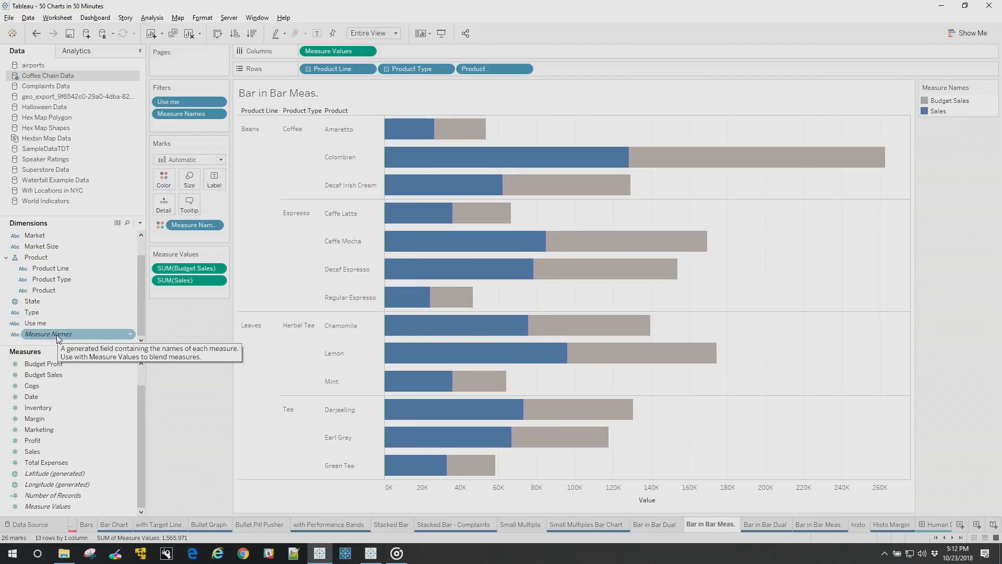
left_click_drag(57, 334, 188, 184)
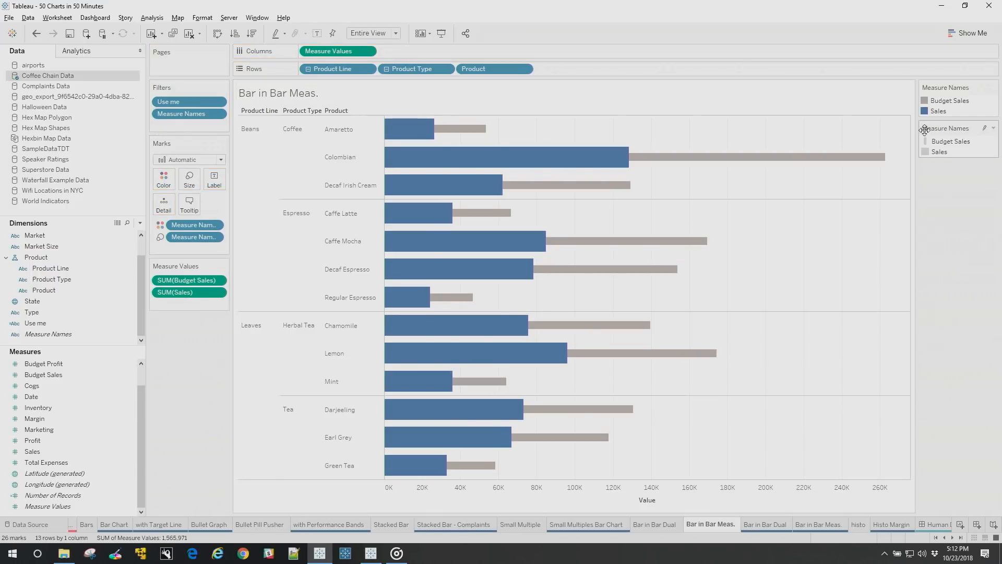
Reorder the color legend so Sales comes before Budget Sales, and increase the smallest mark size in the Measure Names size range.
left_click(938, 103)
left_click_drag(939, 103, 928, 140)
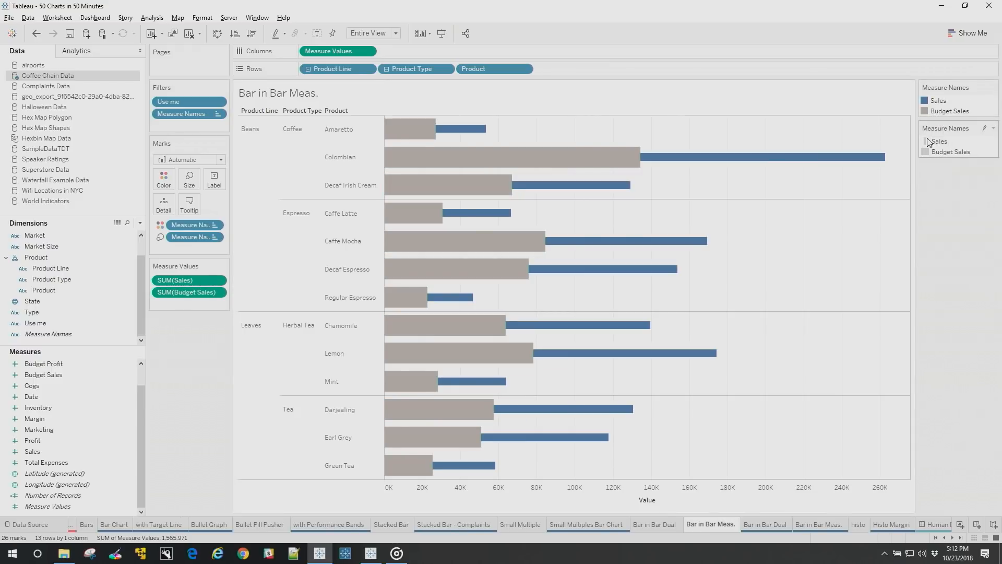
double_click(928, 141)
left_click_drag(522, 245, 537, 246)
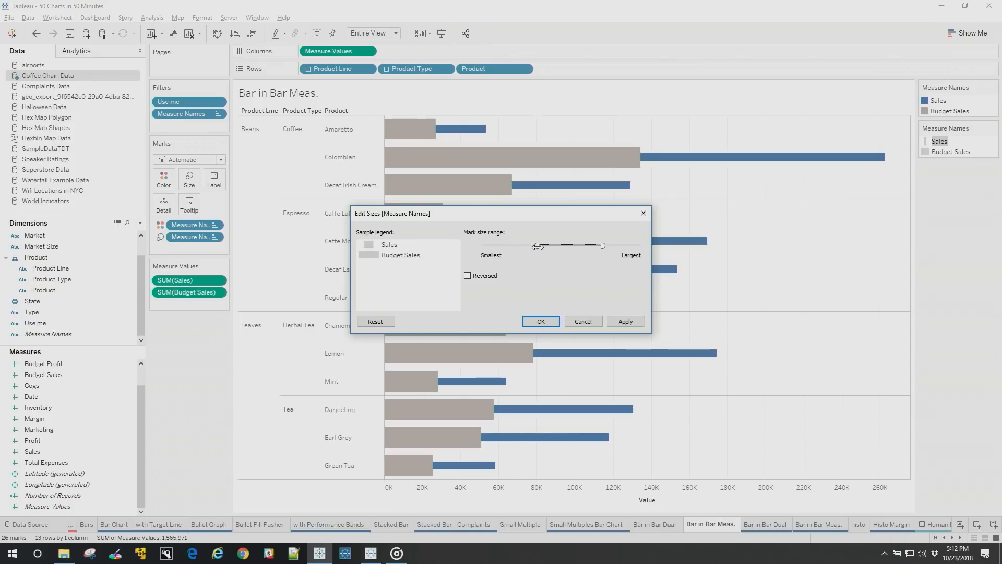
left_click(543, 320)
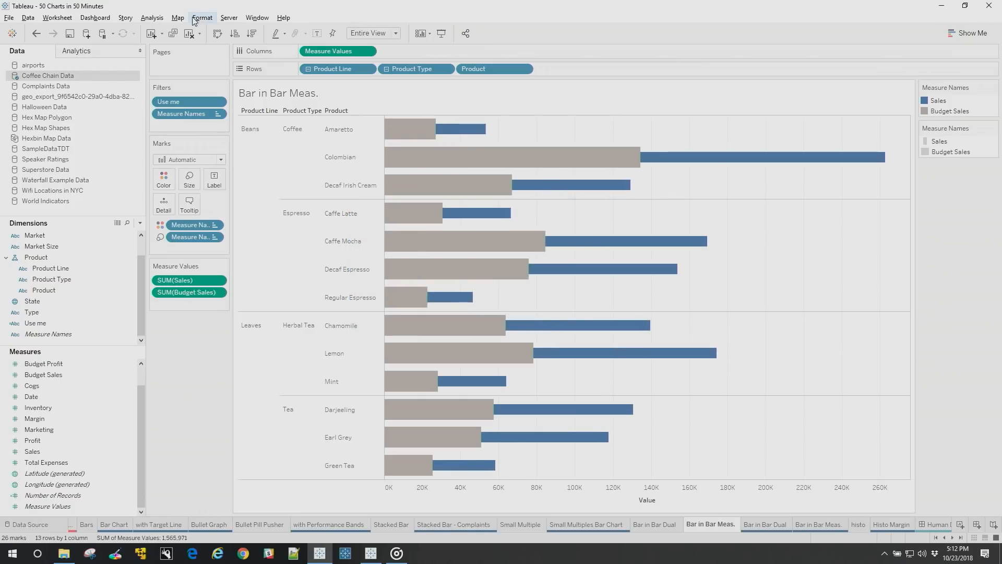
Turn off mark stacking for the Bar in Bar Meas. chart.
left_click(151, 18)
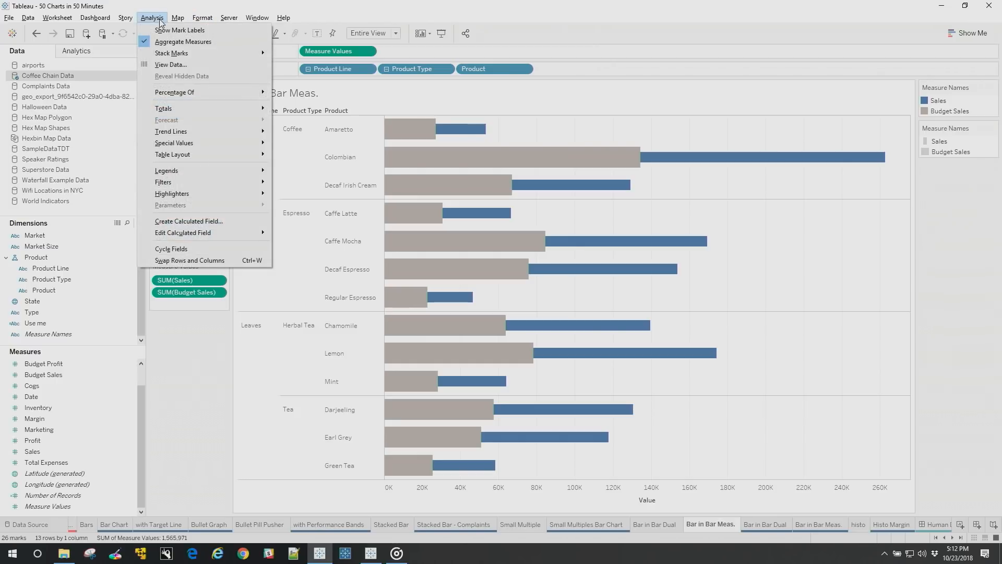
mouse_move(182, 56)
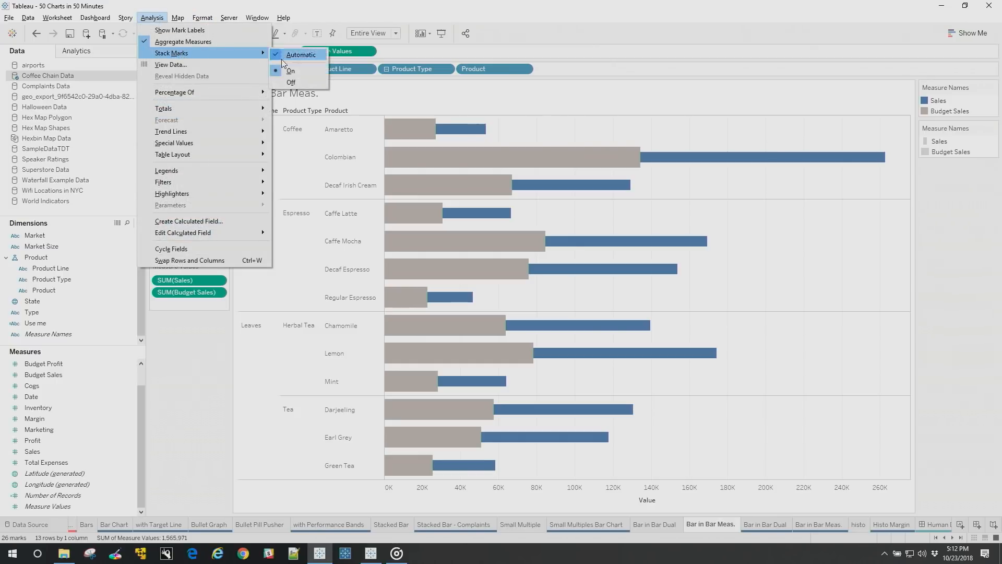
left_click(298, 83)
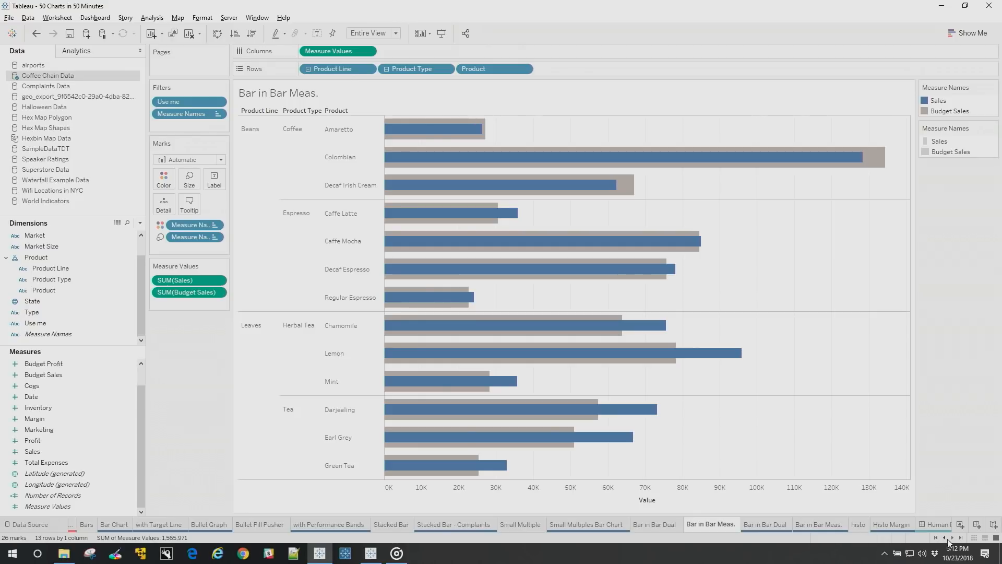
On the histo worksheet, create bins from Number of Records with a bin size of 10.
left_click(857, 525)
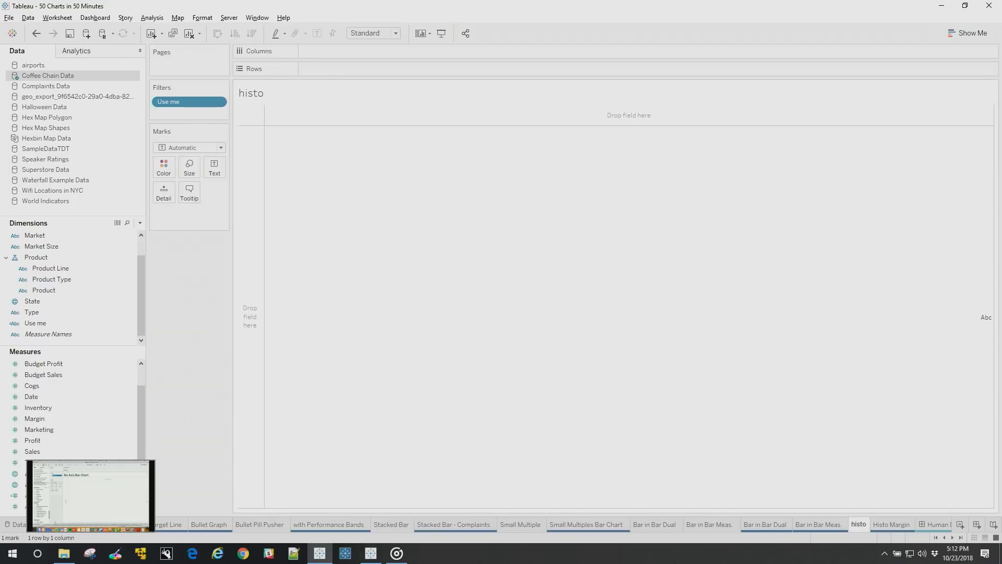
left_click(891, 522)
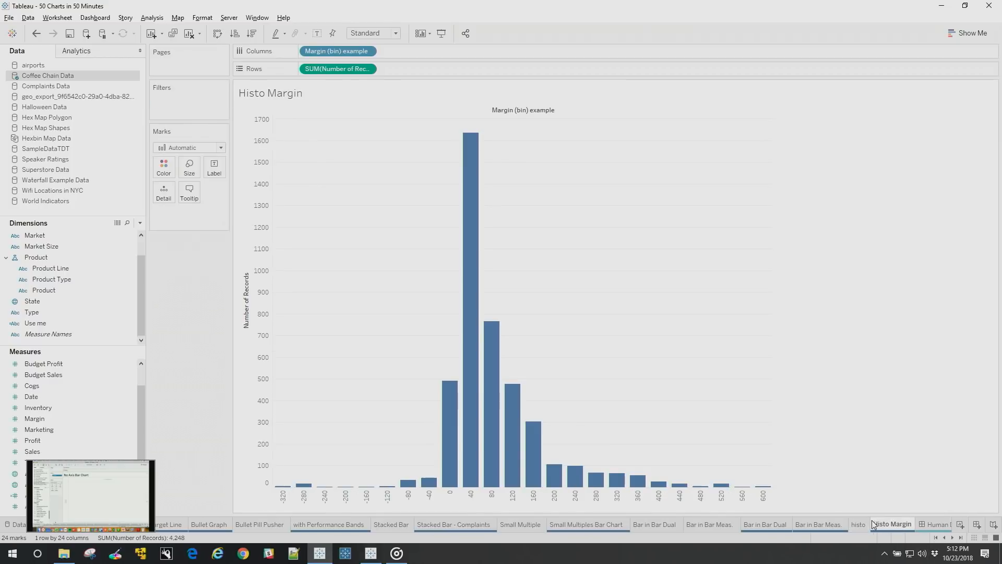
left_click(857, 522)
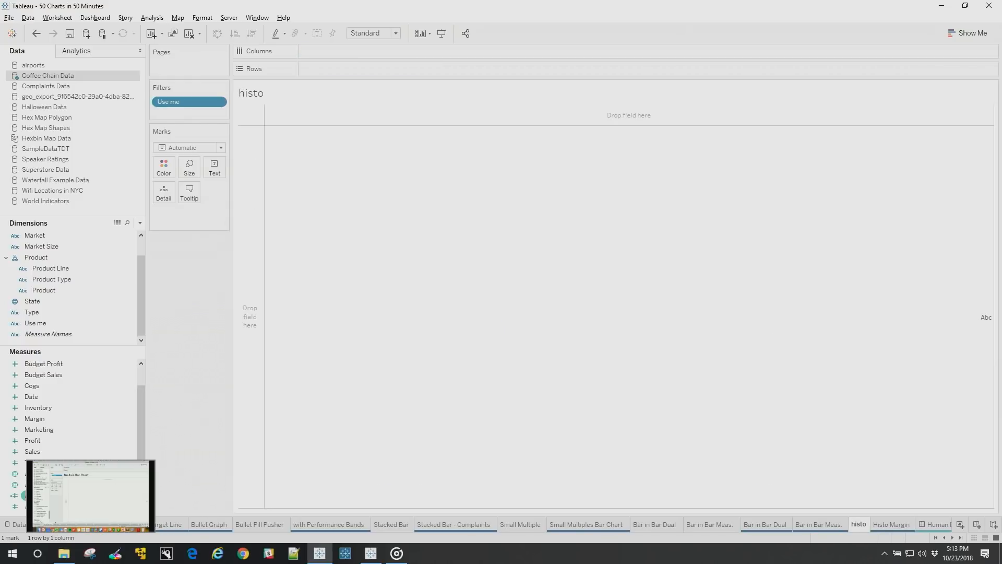
right_click(25, 495)
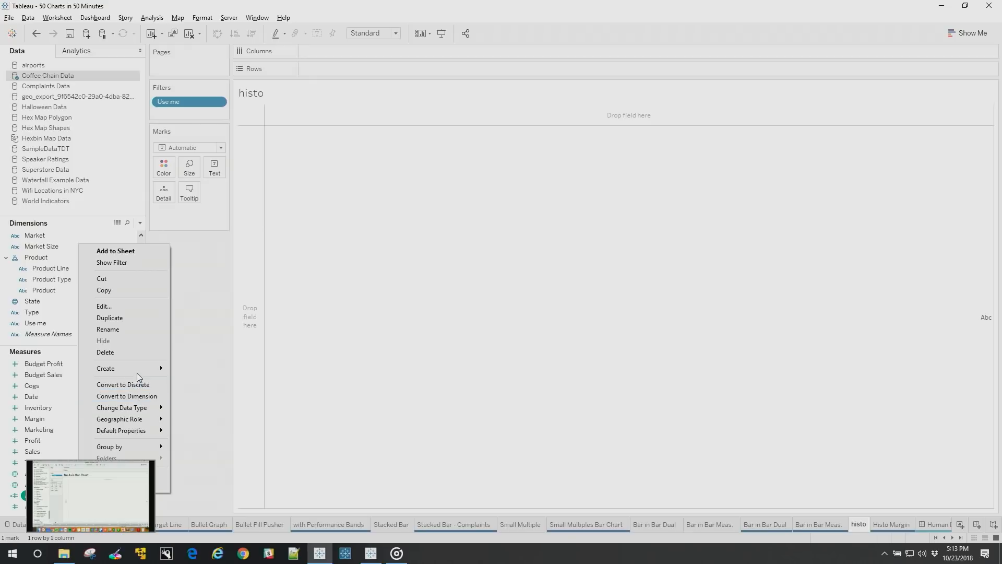
mouse_move(137, 371)
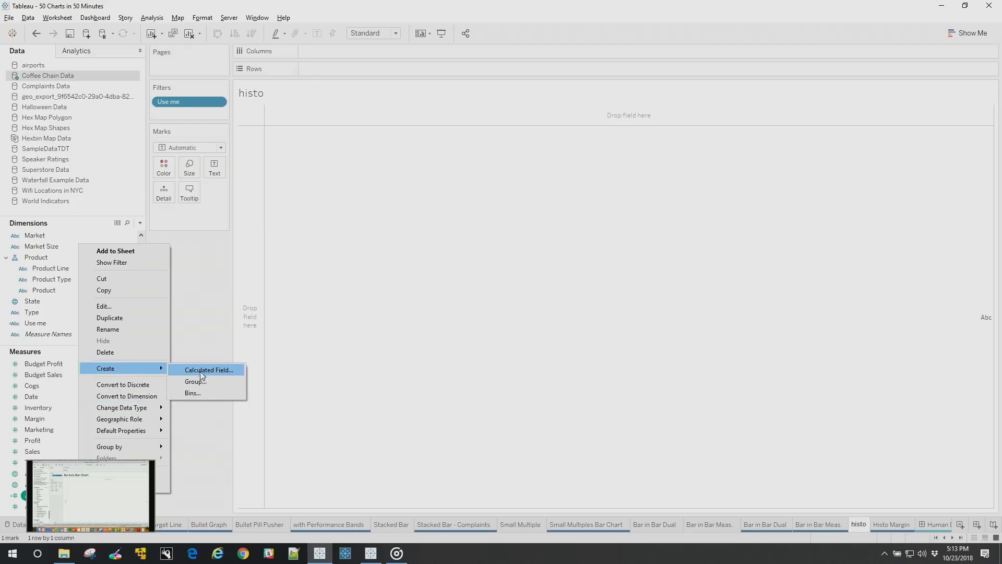
left_click(199, 393)
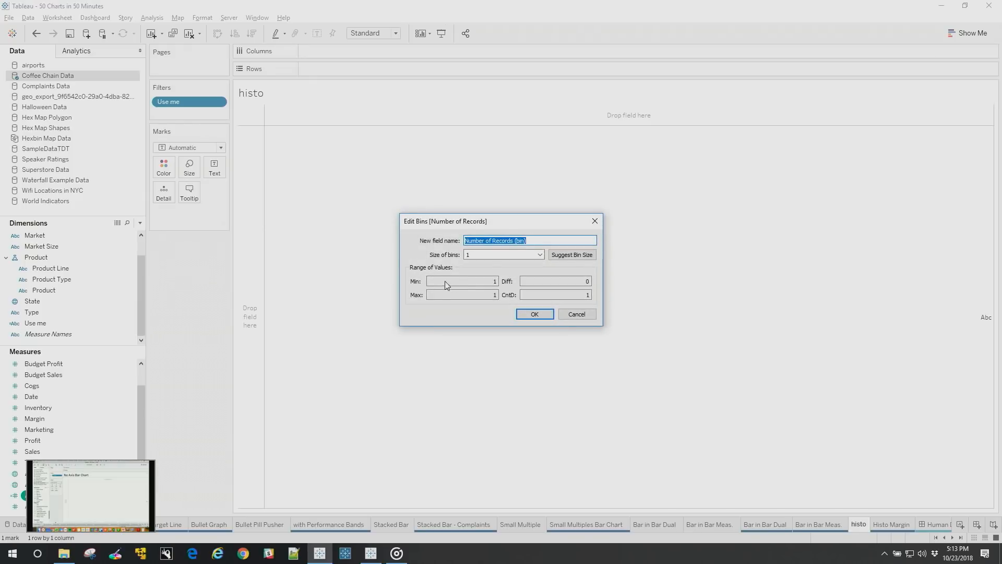
left_click(486, 255)
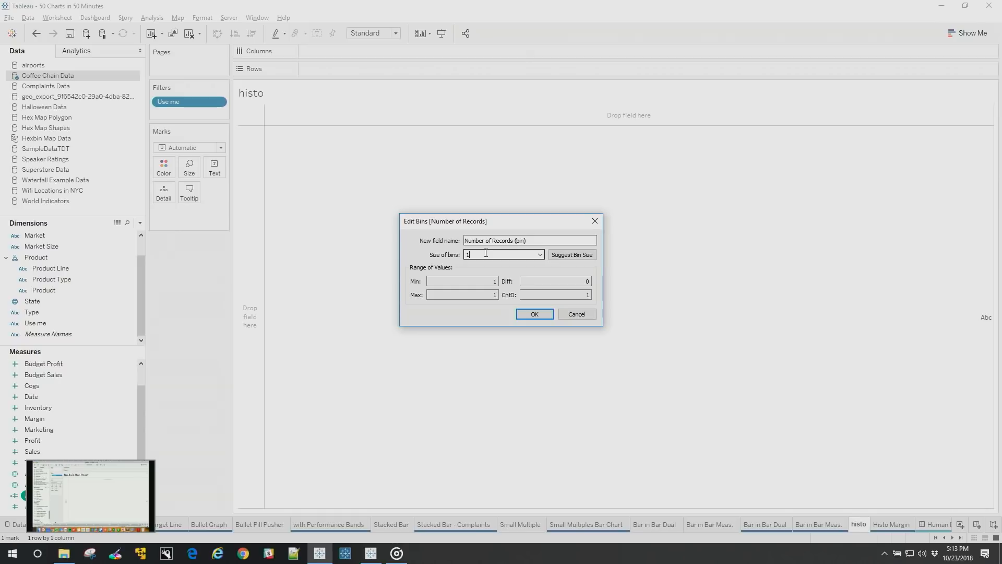
type("0")
left_click(534, 315)
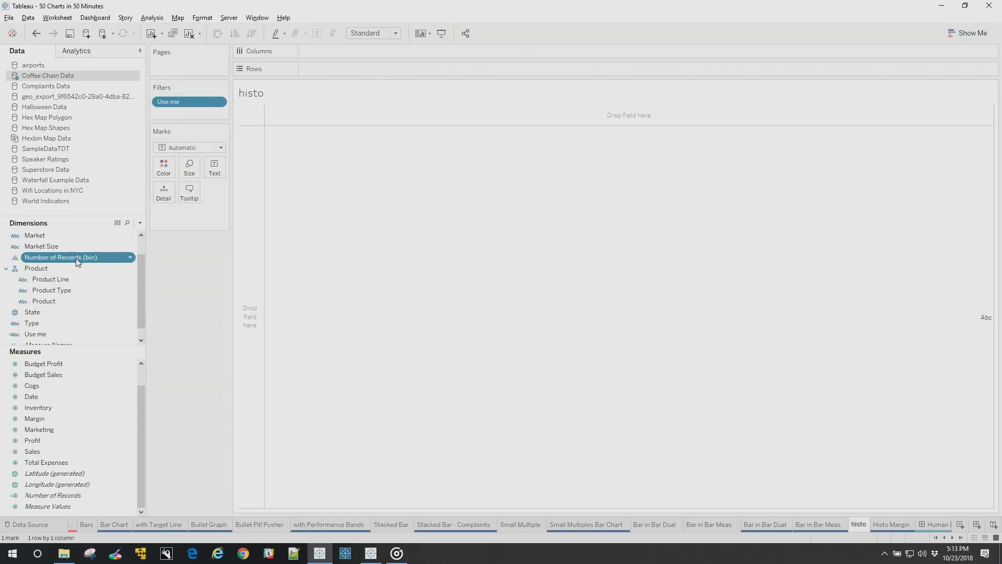
Place the Number of Records bin field on rows and Product Line on columns.
left_click_drag(76, 261, 371, 66)
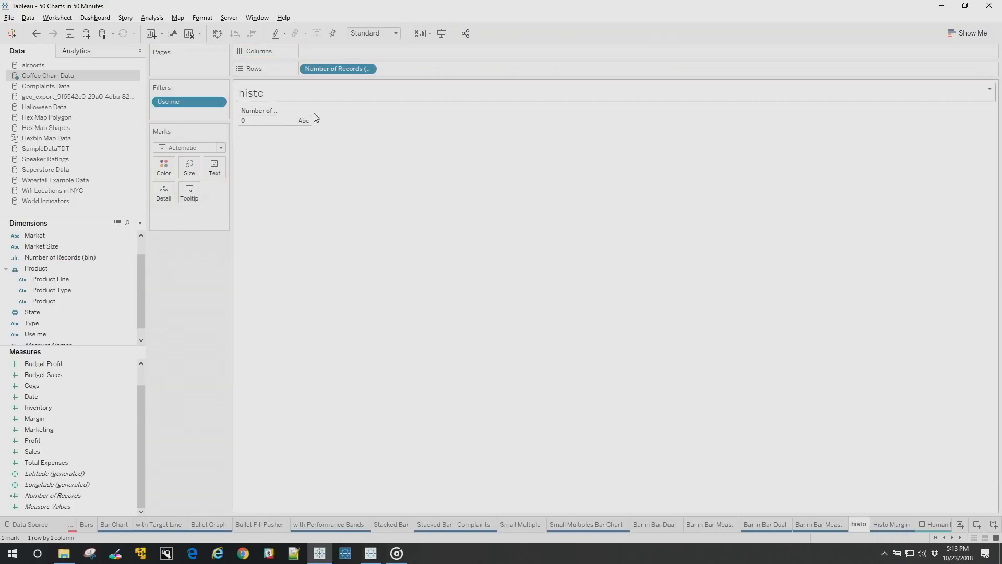
left_click_drag(51, 279, 370, 54)
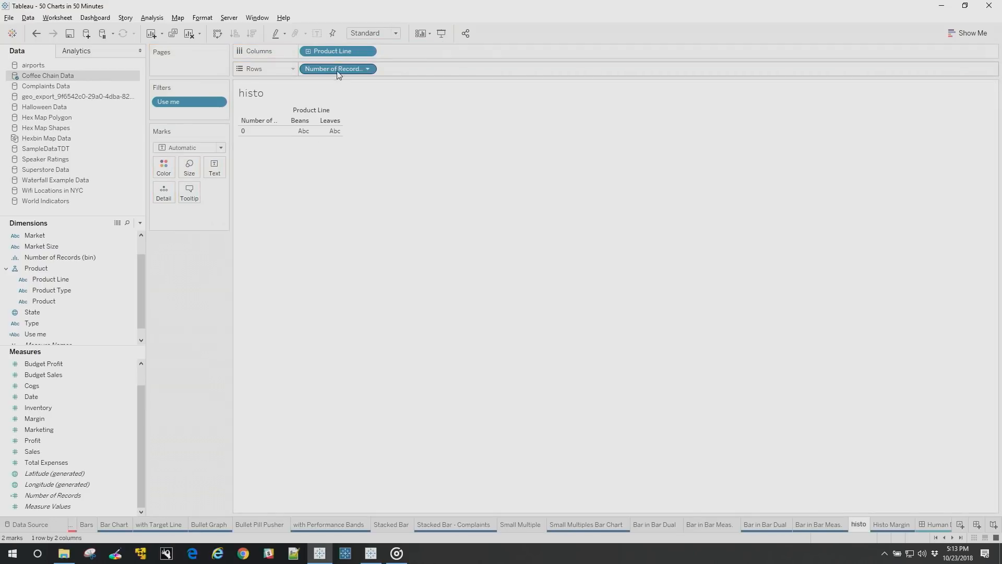
left_click_drag(359, 65, 326, 70)
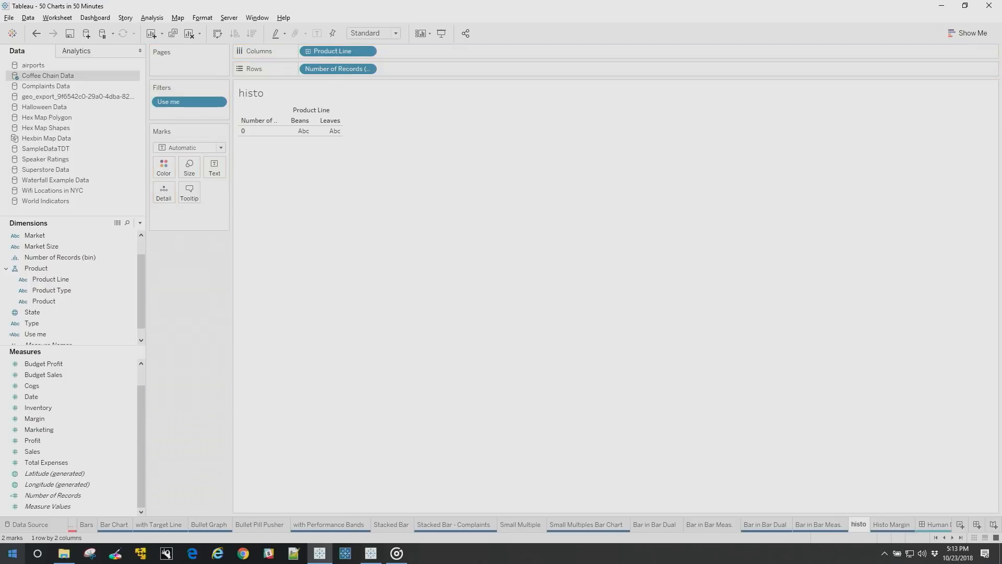
Add the Number of Records measure to the rows and drill Product Line down through Product Type to Product.
left_click_drag(63, 497, 454, 77)
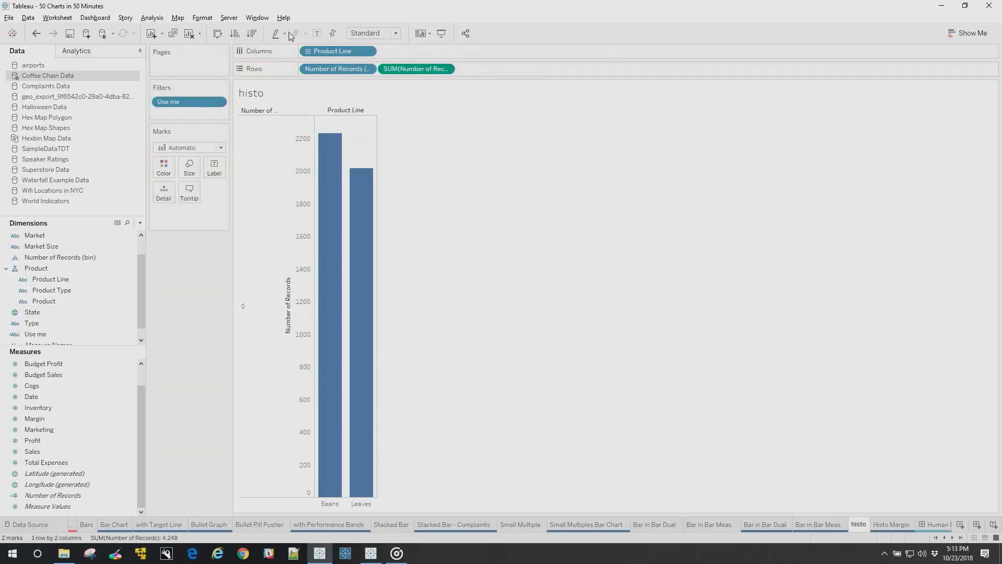
left_click(308, 51)
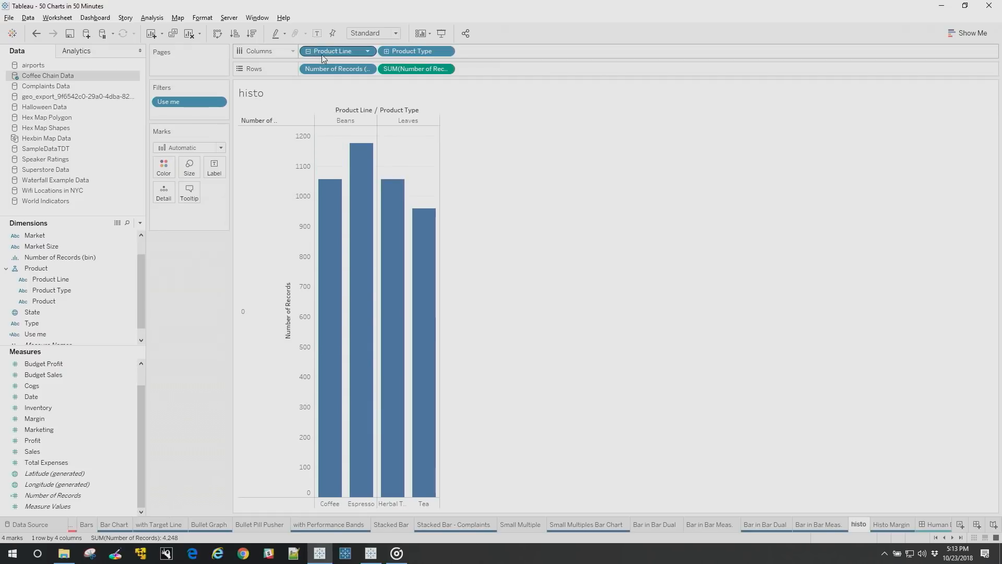
left_click(386, 51)
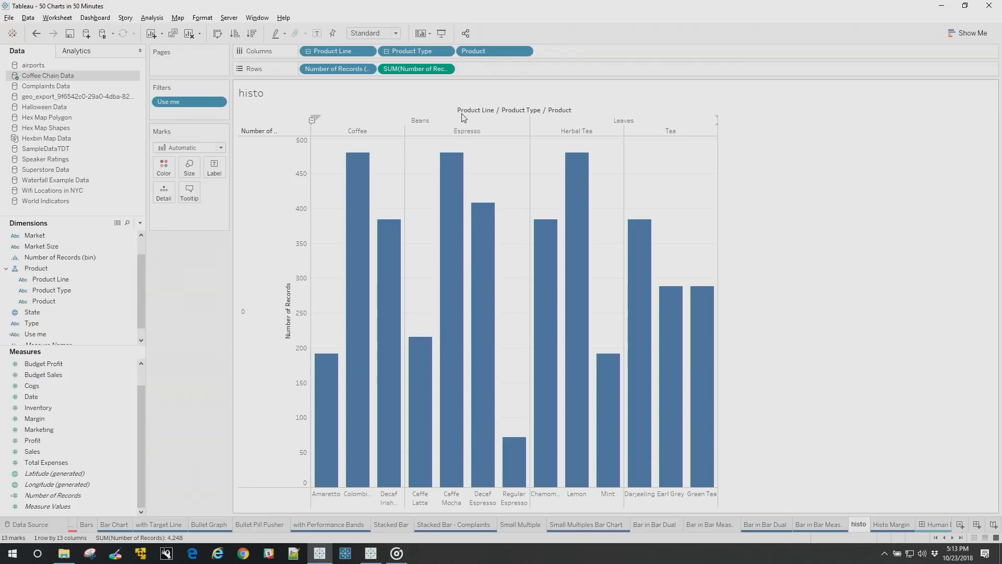
Open the empty Pareto worksheet.
left_click(951, 537)
left_click(951, 537)
left_click(952, 538)
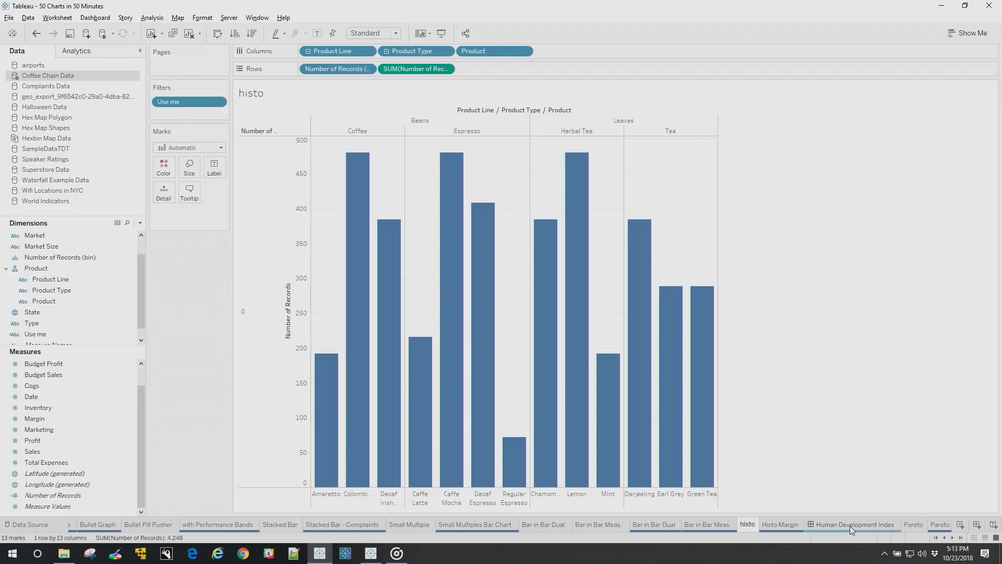
left_click(914, 524)
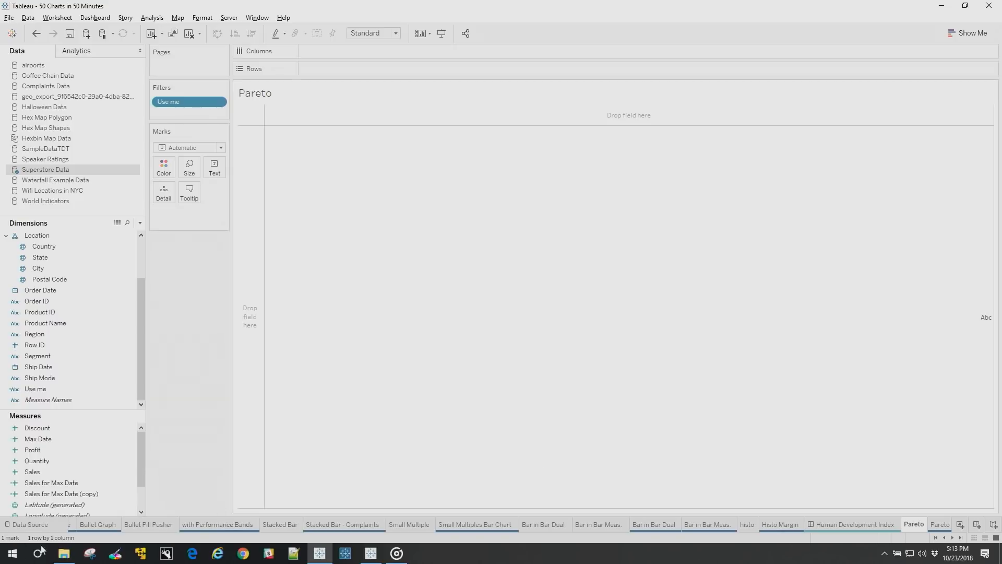
left_click(73, 471)
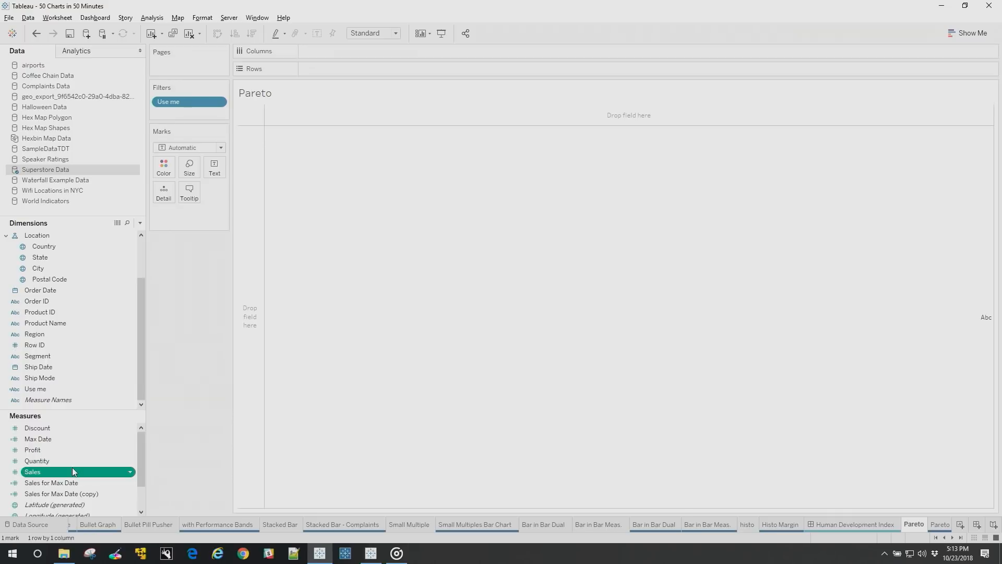
double_click(55, 312)
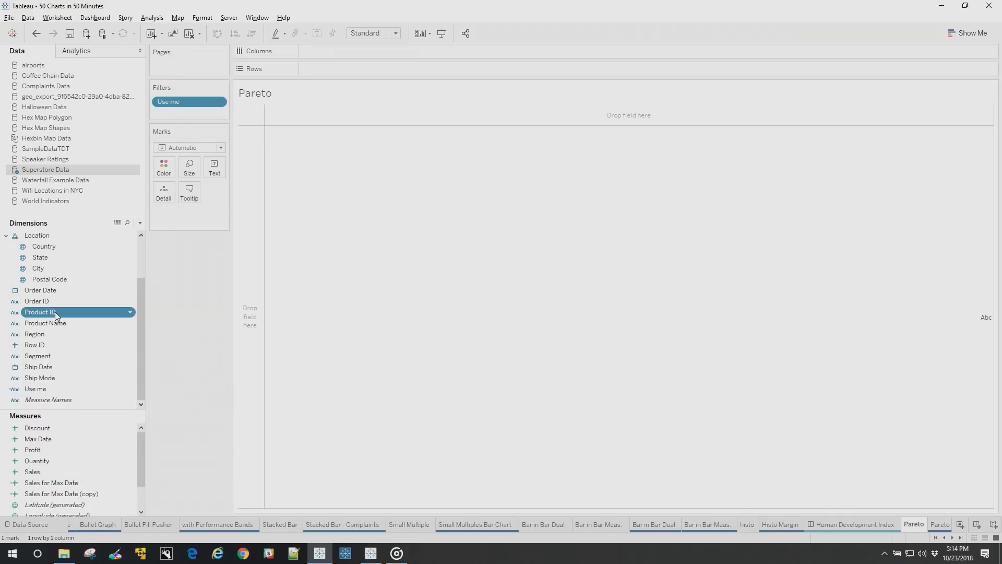
left_click(36, 33)
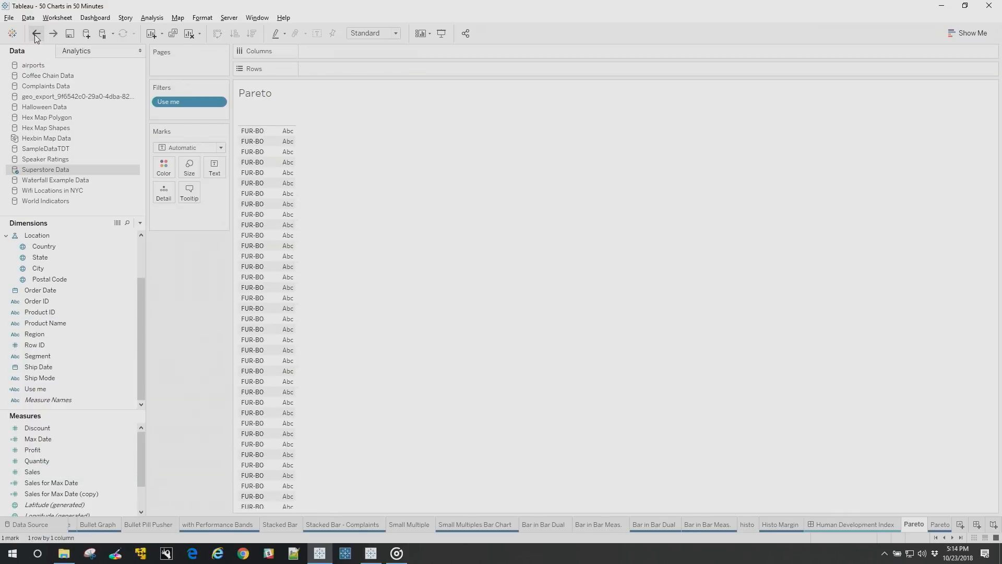
left_click(36, 33)
left_click(53, 33)
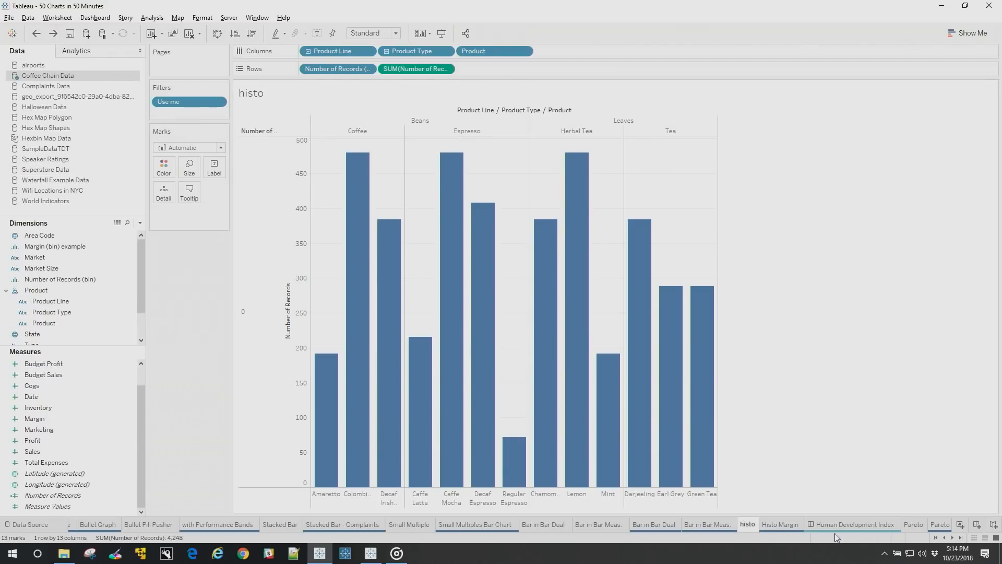
On the Pareto worksheet, chart Sales as vertical bars by Product ID and sort them in descending order.
left_click(918, 526)
double_click(32, 471)
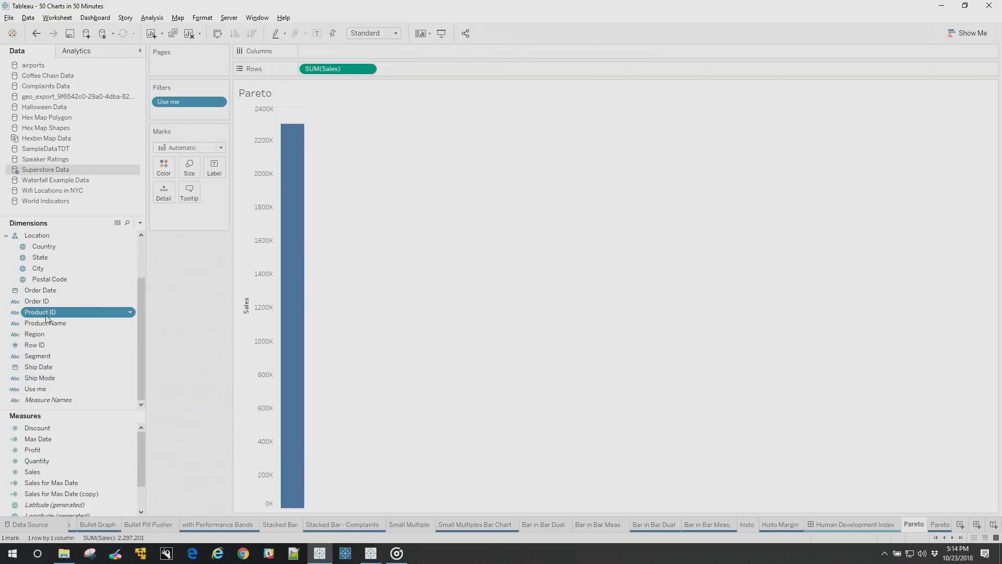
left_click_drag(47, 312, 332, 52)
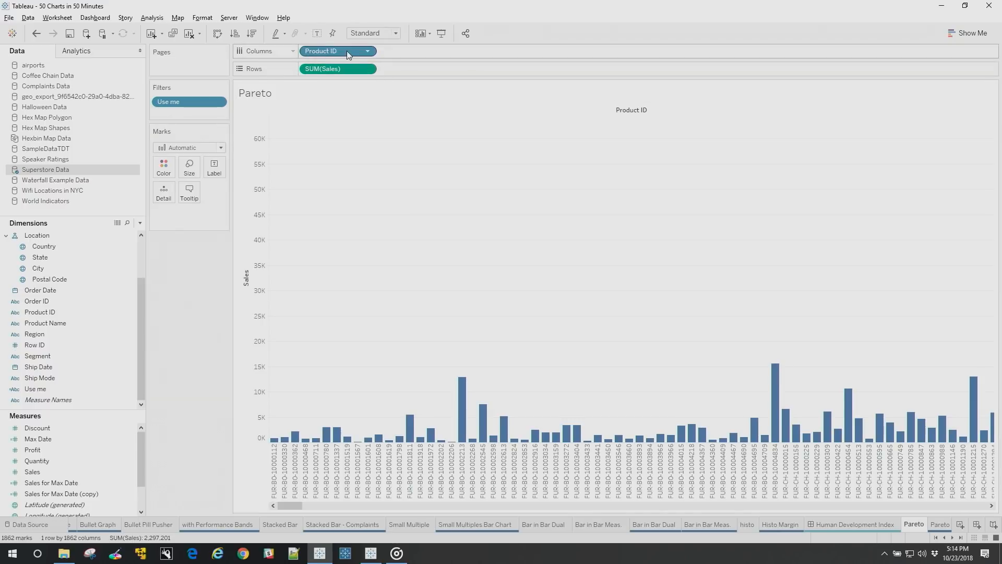
left_click(252, 35)
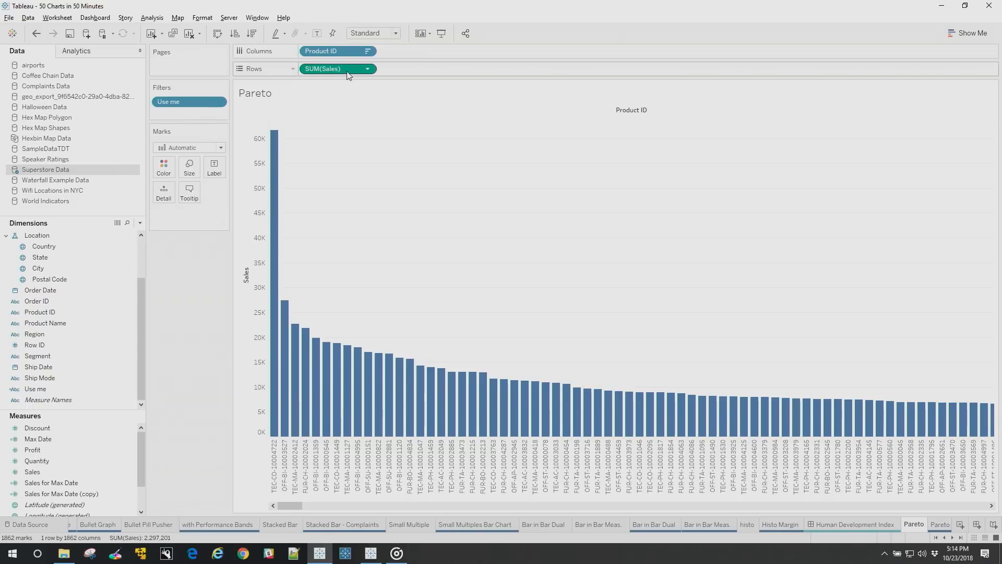
Duplicate Sales on the rows and apply a Running Total quick table calculation to the copy.
left_click_drag(340, 68, 412, 67)
left_click(447, 69)
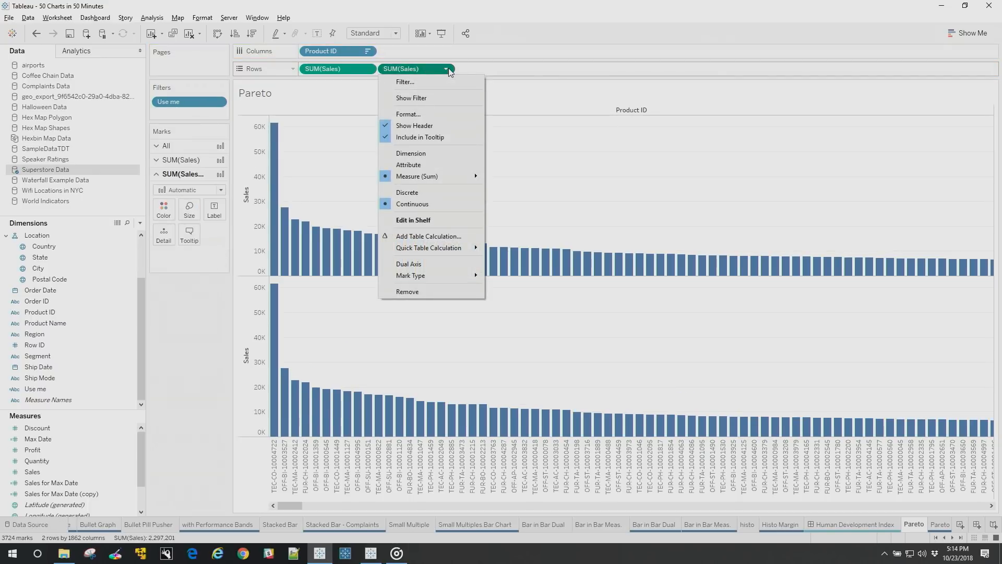
mouse_move(453, 249)
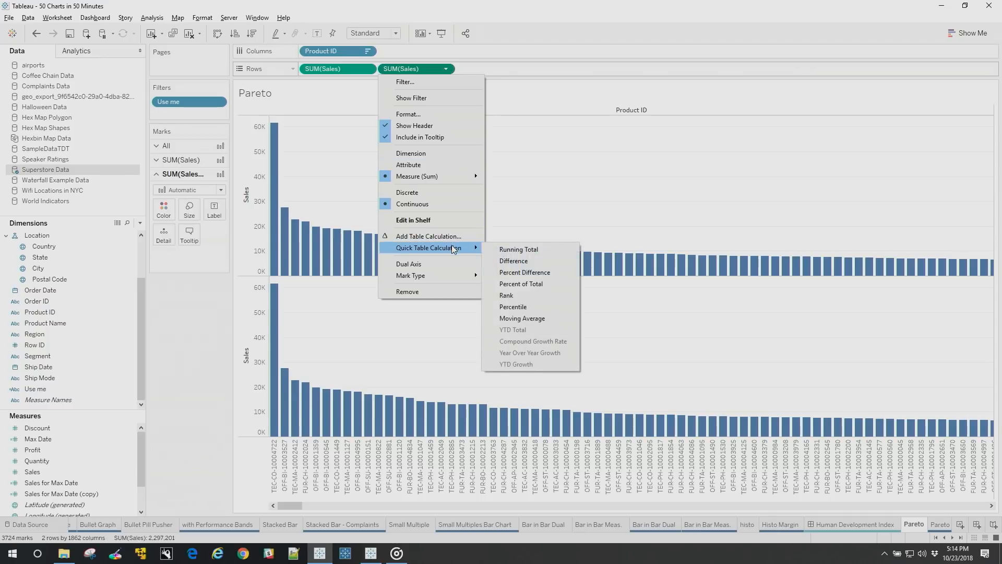
left_click(499, 249)
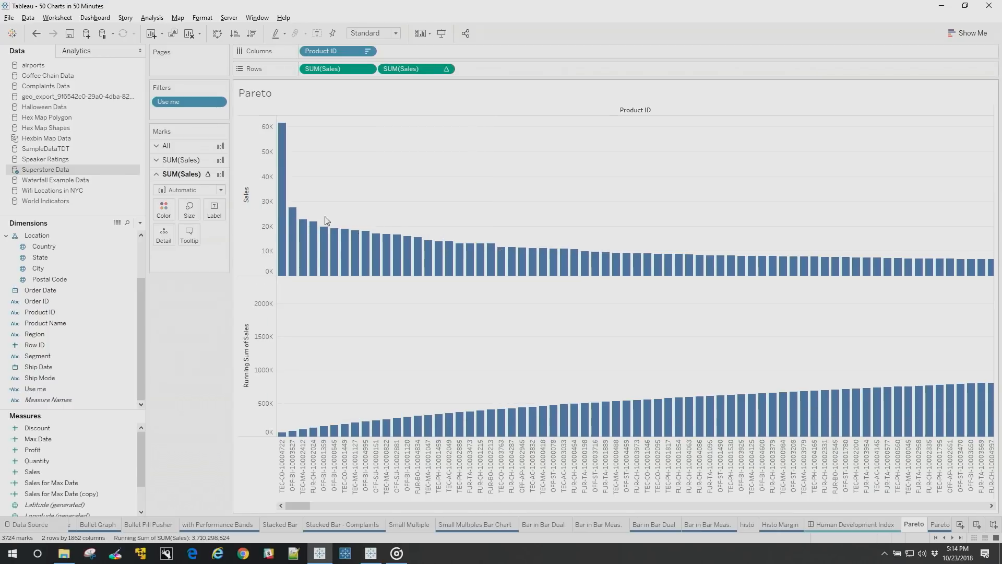
Show the running total of Sales as a line and combine it with Sales as a dual axis.
left_click(196, 190)
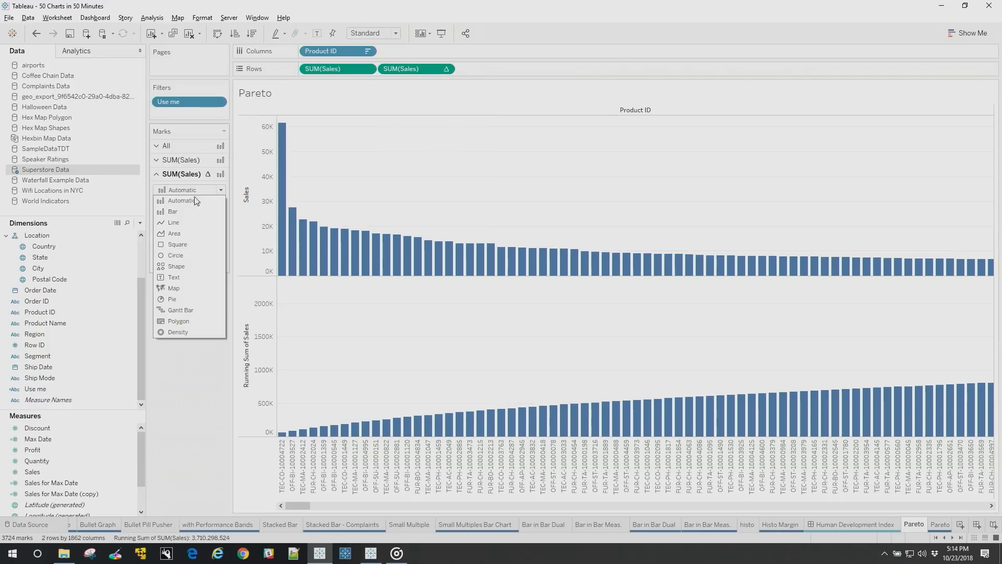
left_click(182, 224)
left_click(446, 68)
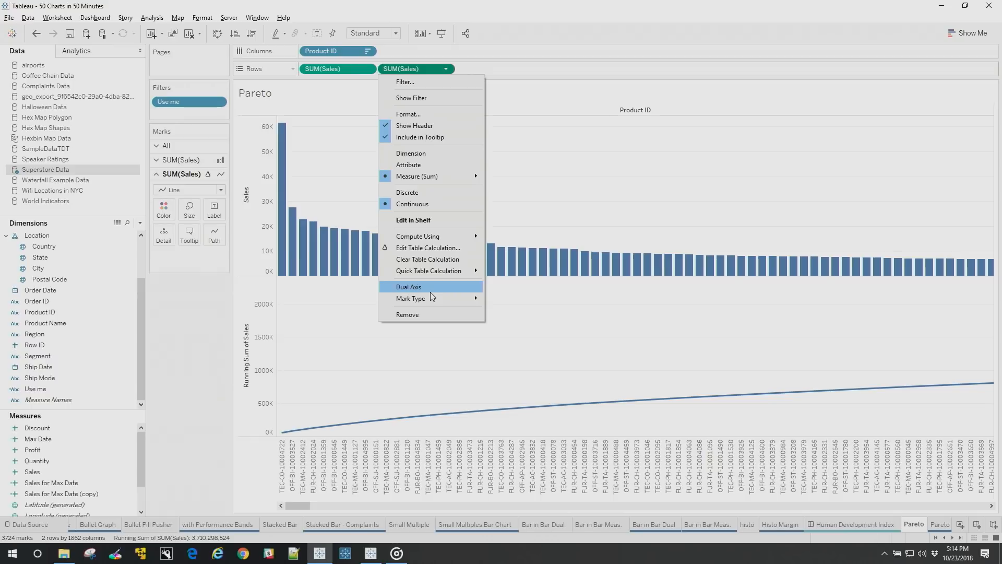
left_click(430, 292)
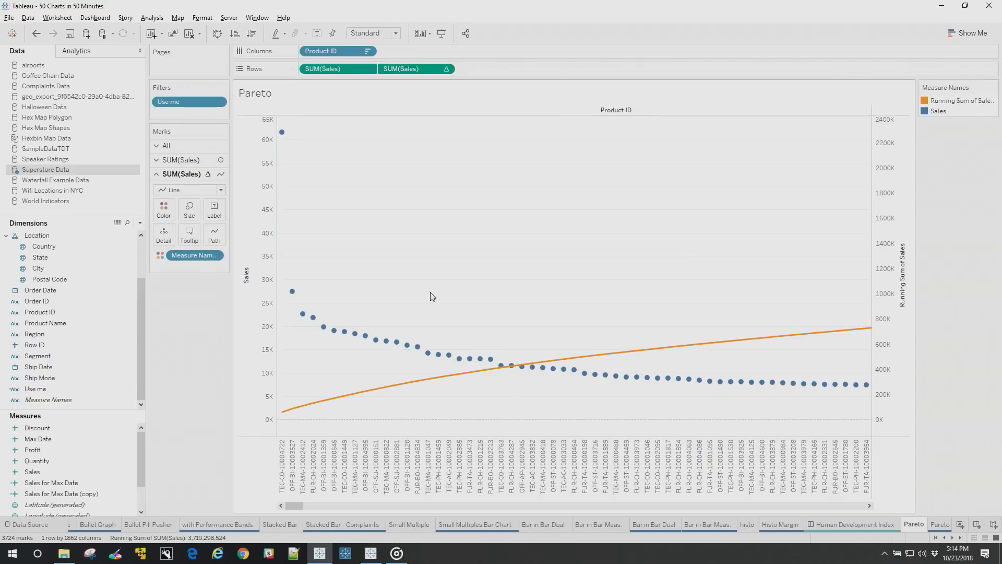
Show the plain Sales measure as bars while keeping the running total as a line.
left_click(202, 162)
left_click(195, 176)
left_click(187, 199)
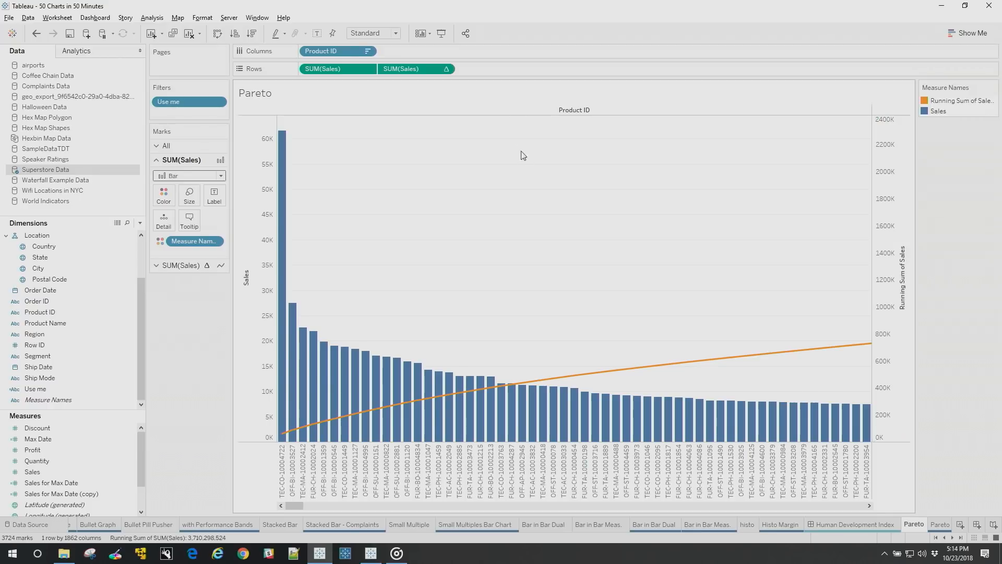
Add a secondary Percent of Total calculation to the running total of Sales.
left_click(445, 69)
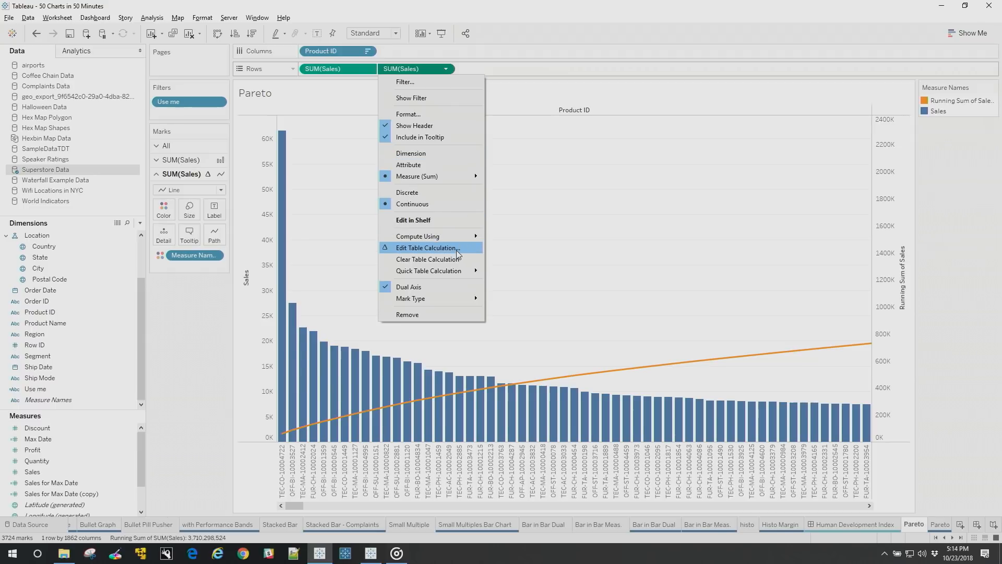
left_click(454, 249)
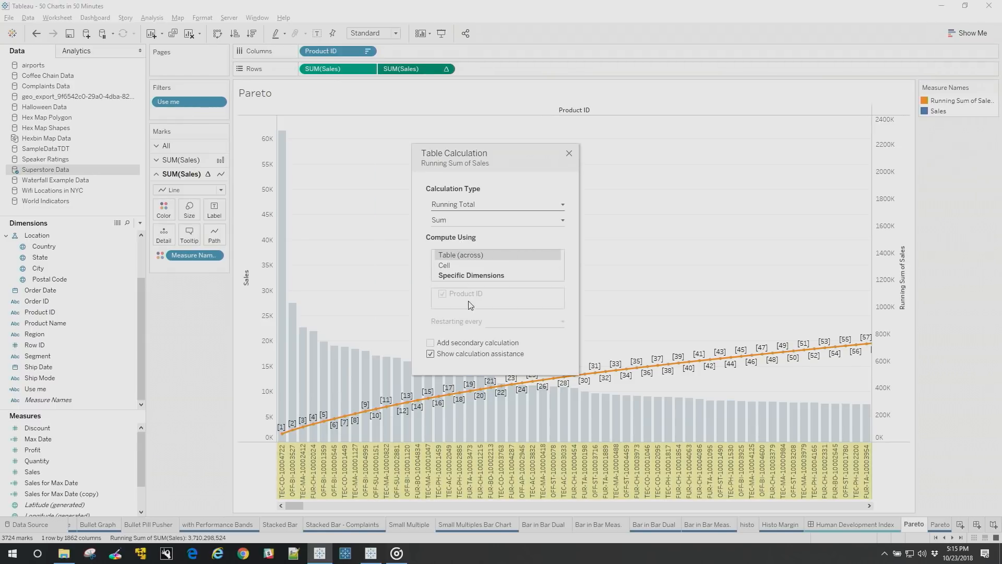
left_click(430, 343)
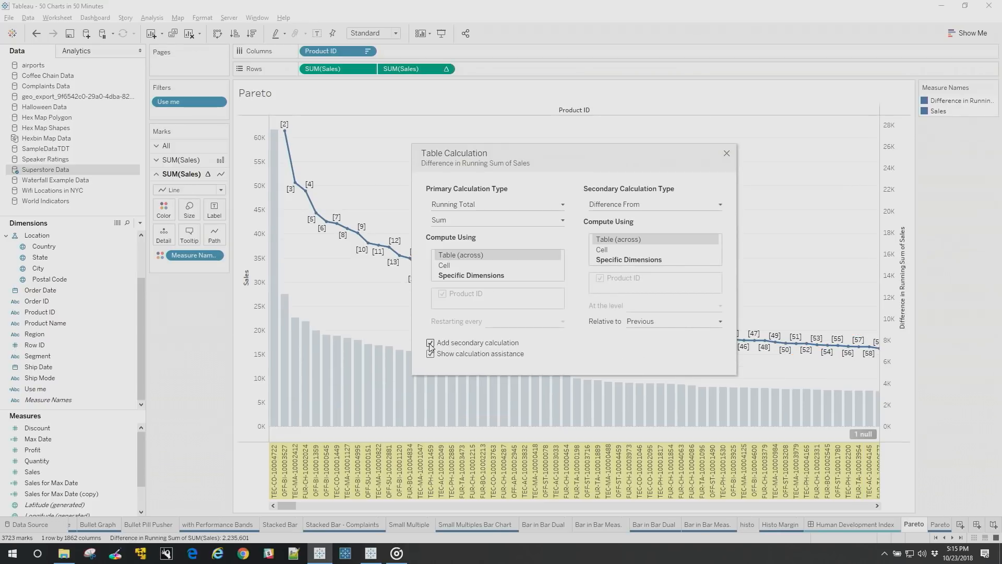
left_click(610, 205)
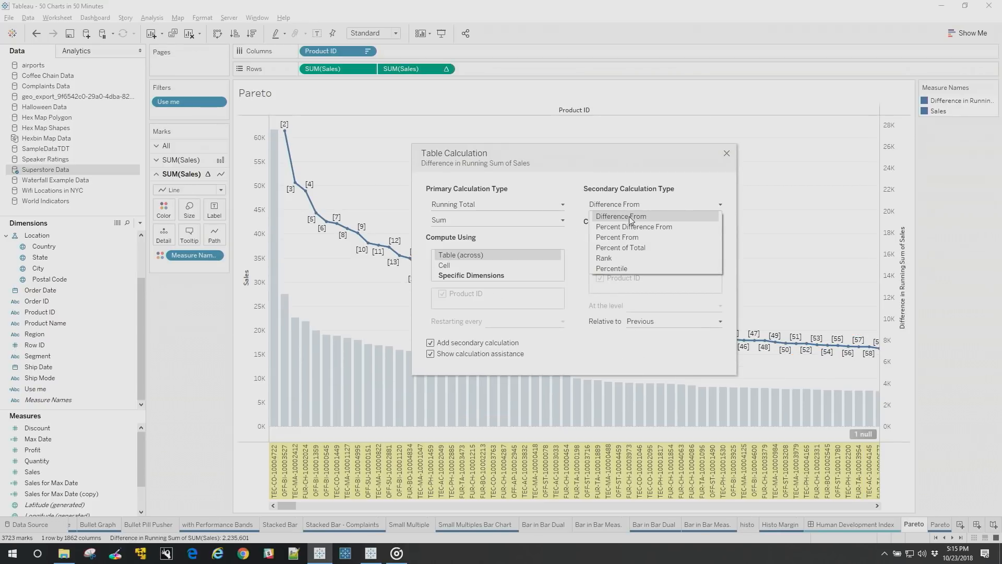
left_click(638, 249)
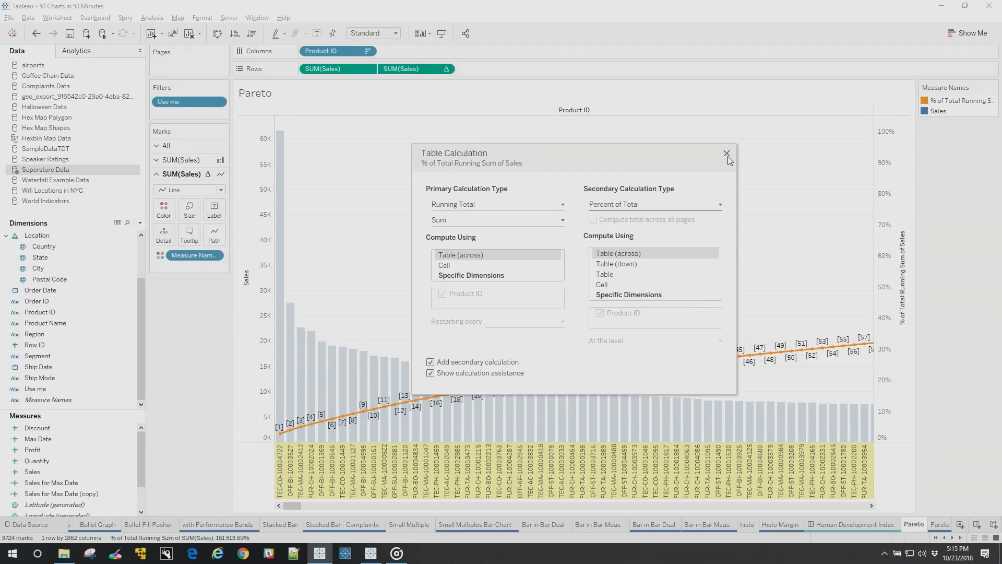
left_click(728, 155)
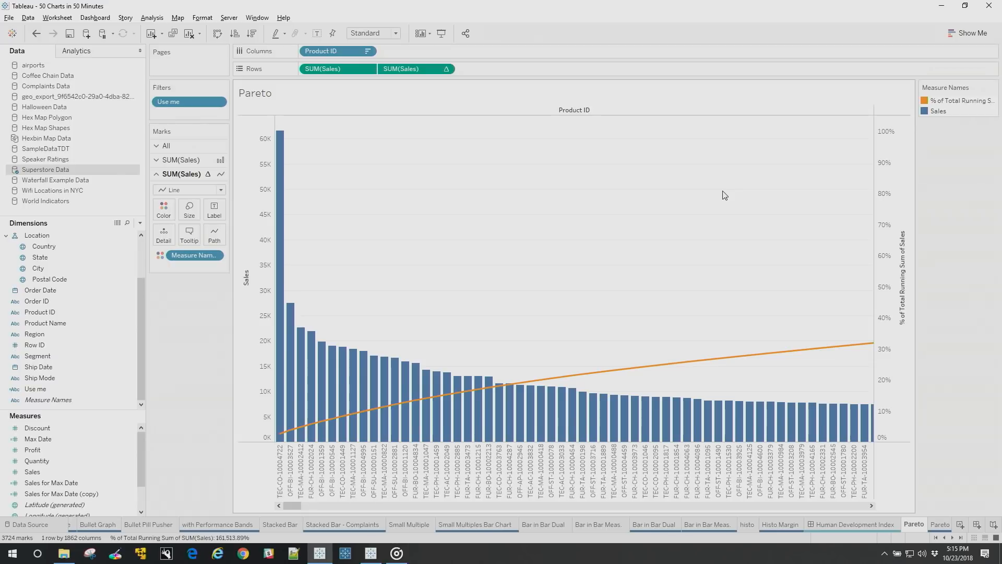
Open the empty BANs worksheet and lay out all measure values as text columns by Measure Names.
left_click(953, 538)
left_click(953, 537)
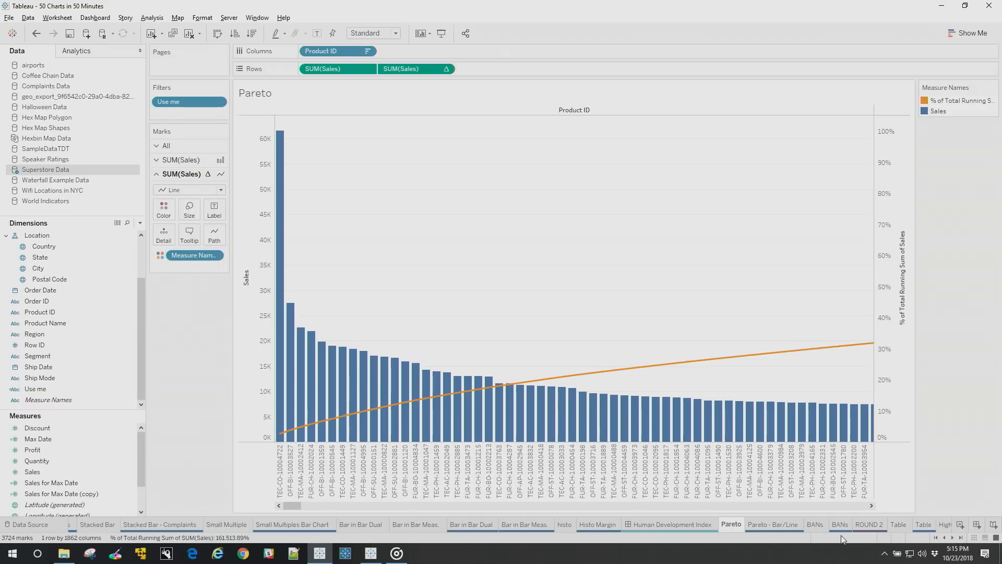
left_click(815, 524)
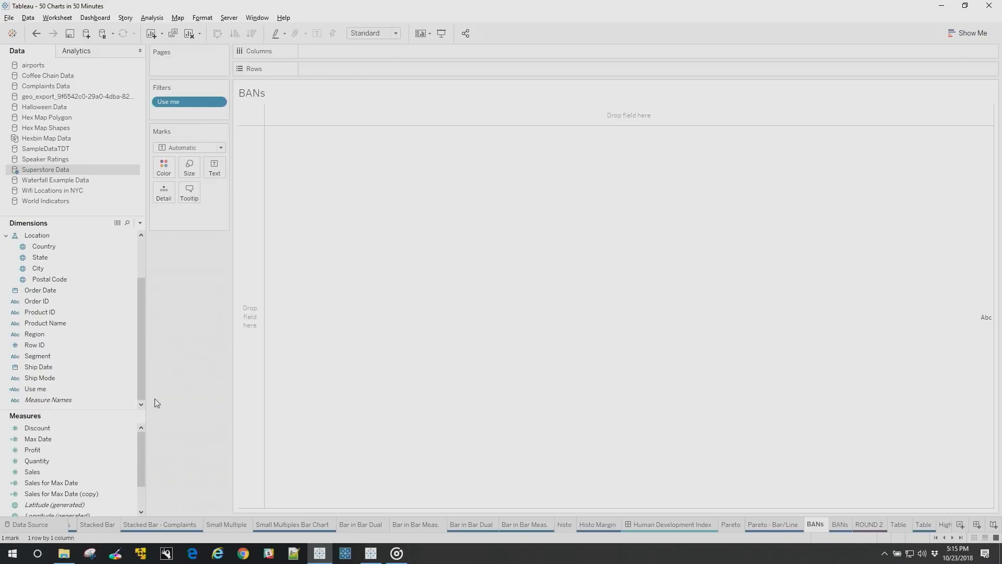
left_click_drag(147, 458, 130, 522)
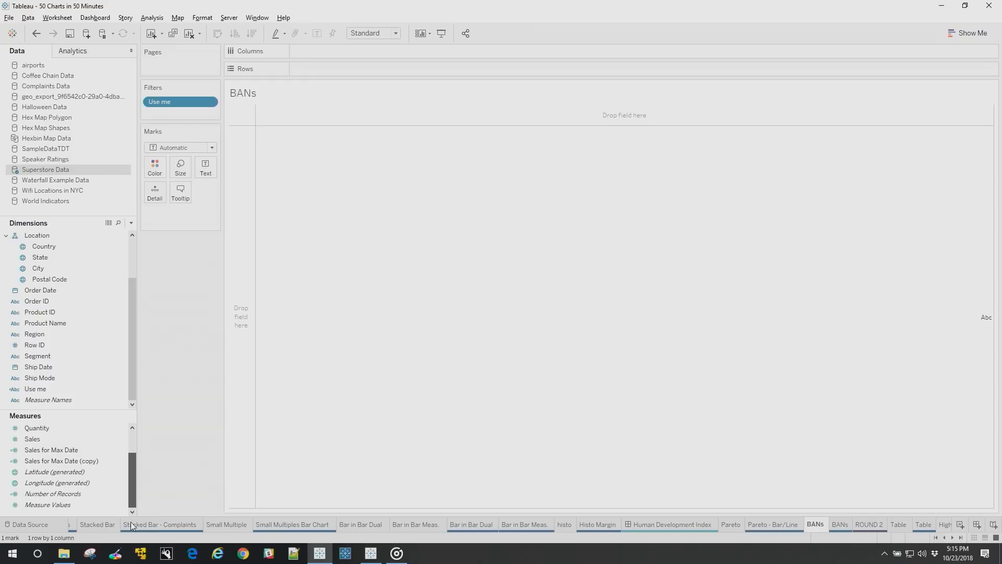
double_click(73, 400)
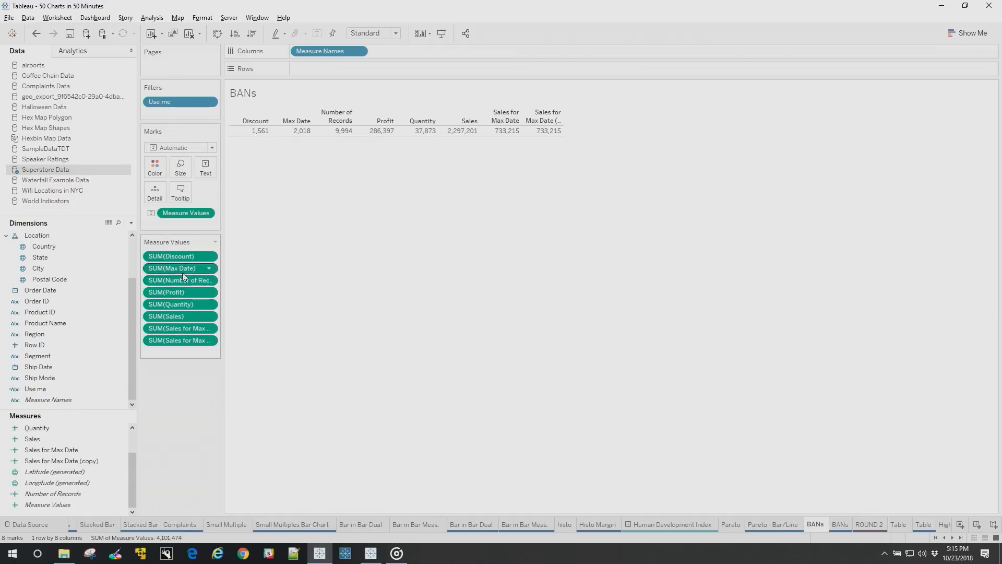
Remove Max Date, Number of Records and both Sales for Max Date measures from the measure values.
left_click_drag(180, 270, 149, 459)
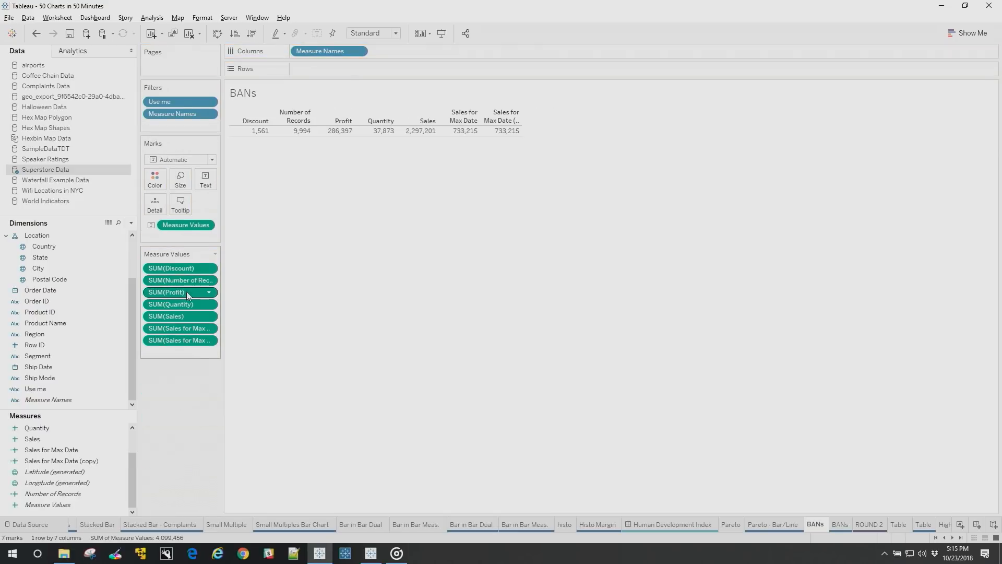
left_click_drag(186, 282, 187, 372)
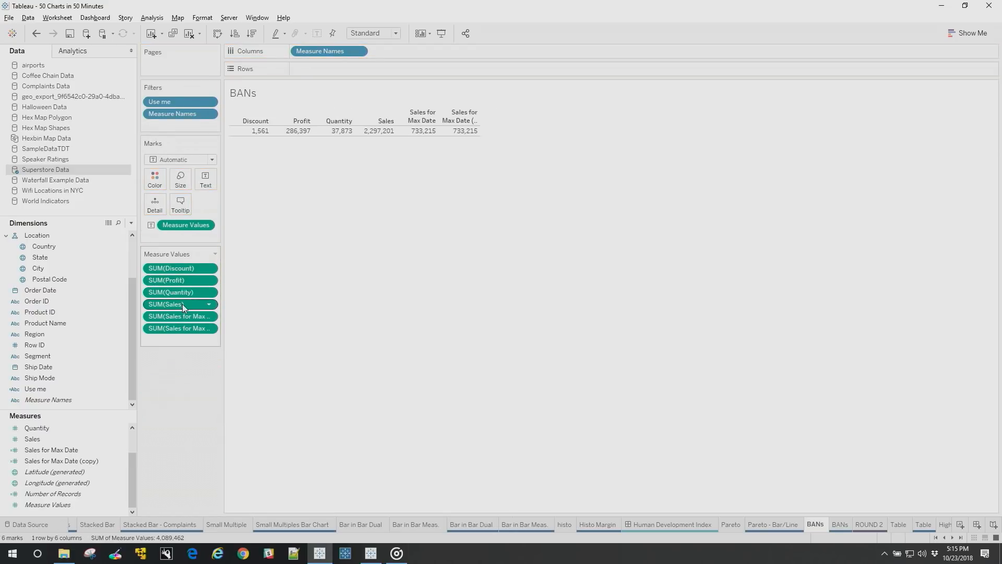
left_click_drag(184, 317, 183, 370)
left_click_drag(183, 318, 182, 374)
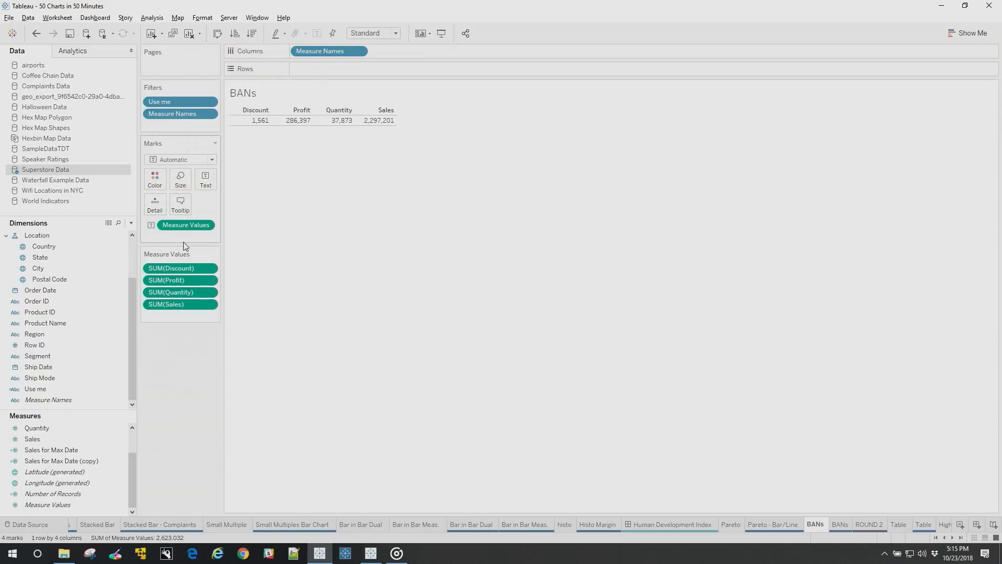
left_click(298, 120)
left_click(308, 192)
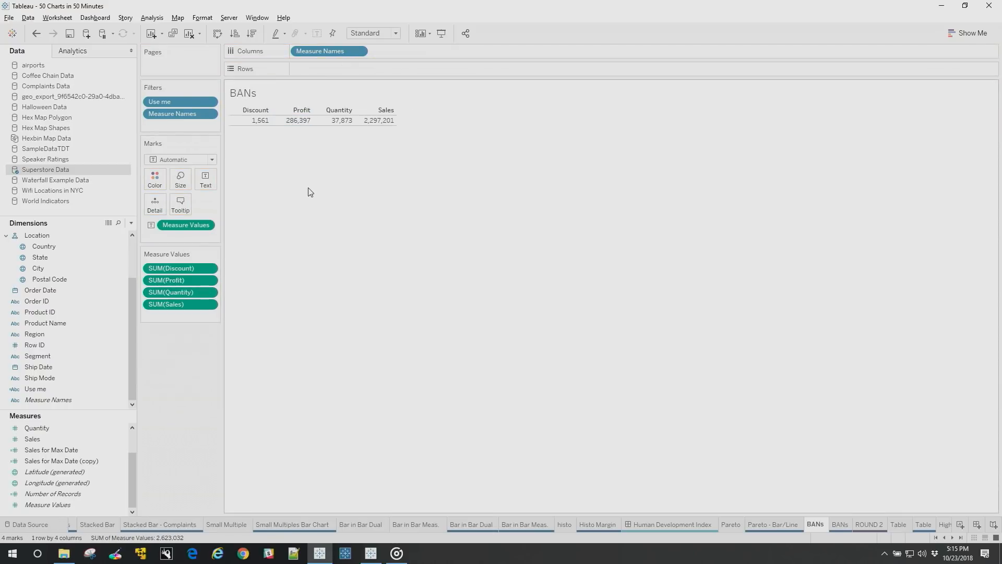
Color the numbers by Measure Names and set the Measure Values label to font size 36.
left_click_drag(73, 398, 159, 185)
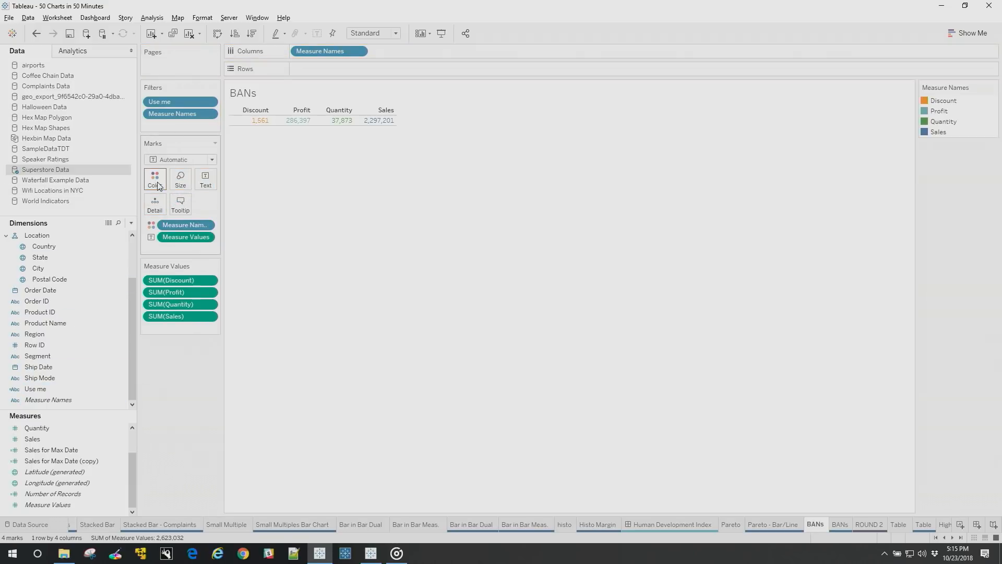
left_click(206, 179)
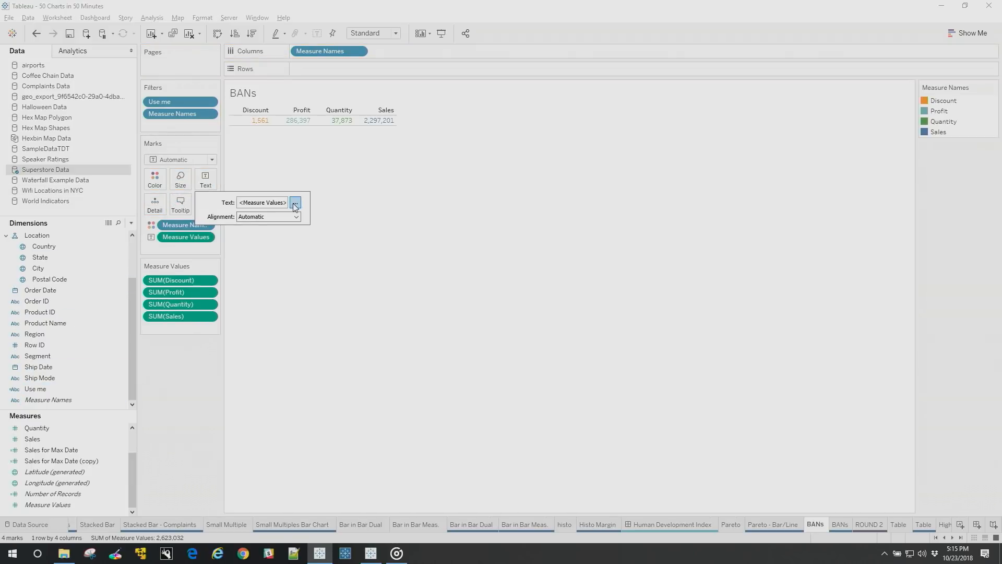
left_click(295, 203)
key("ctrl+a")
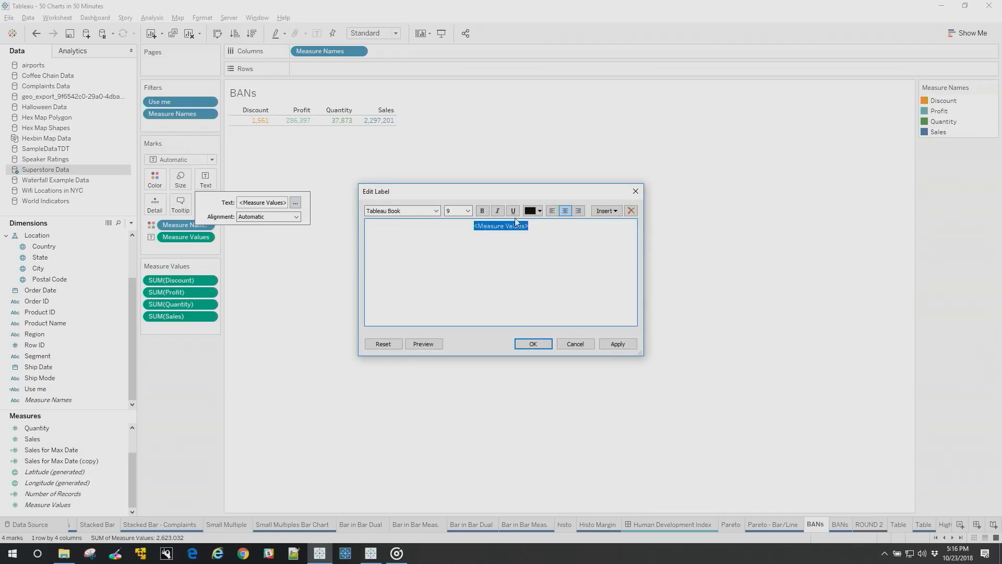
left_click(468, 211)
left_click(471, 343)
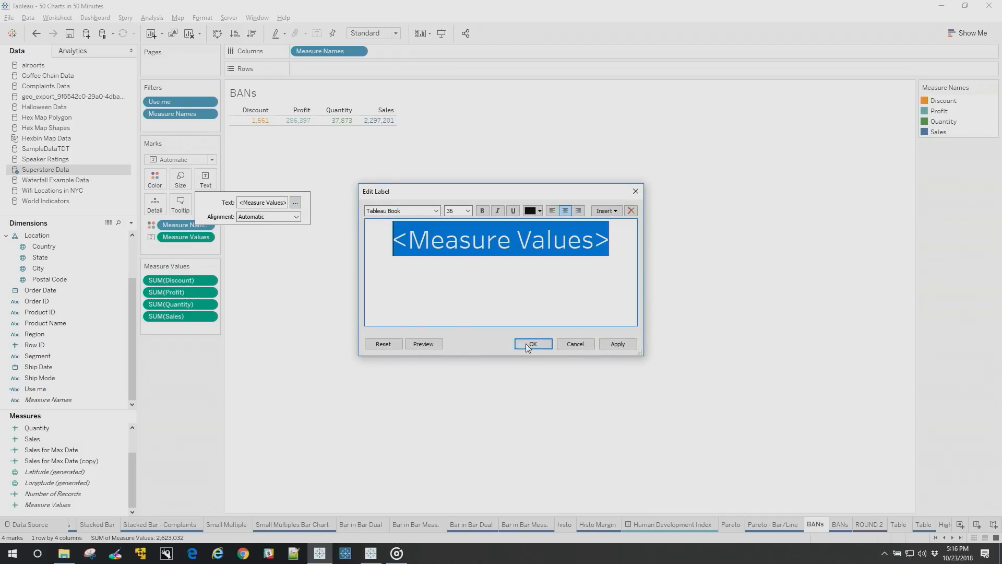
left_click(529, 344)
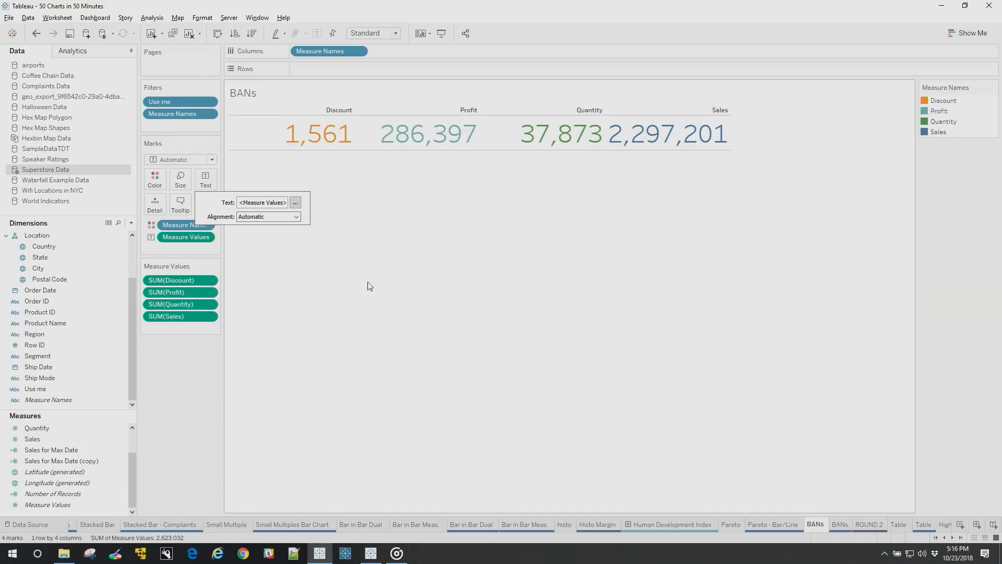
left_click(283, 293)
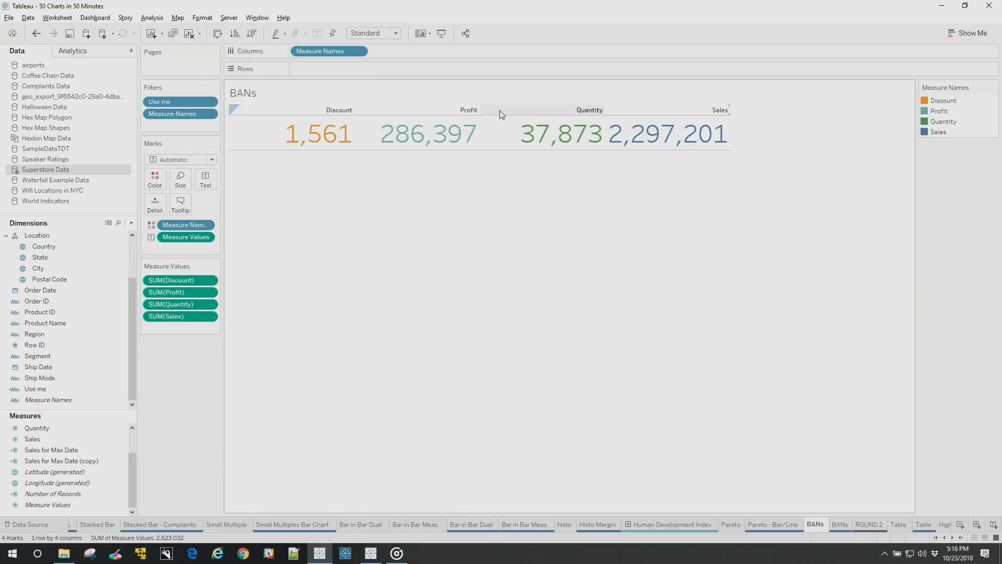
Add Measure Names to the text label below the values and set its font size to 12.
left_click_drag(72, 406, 207, 180)
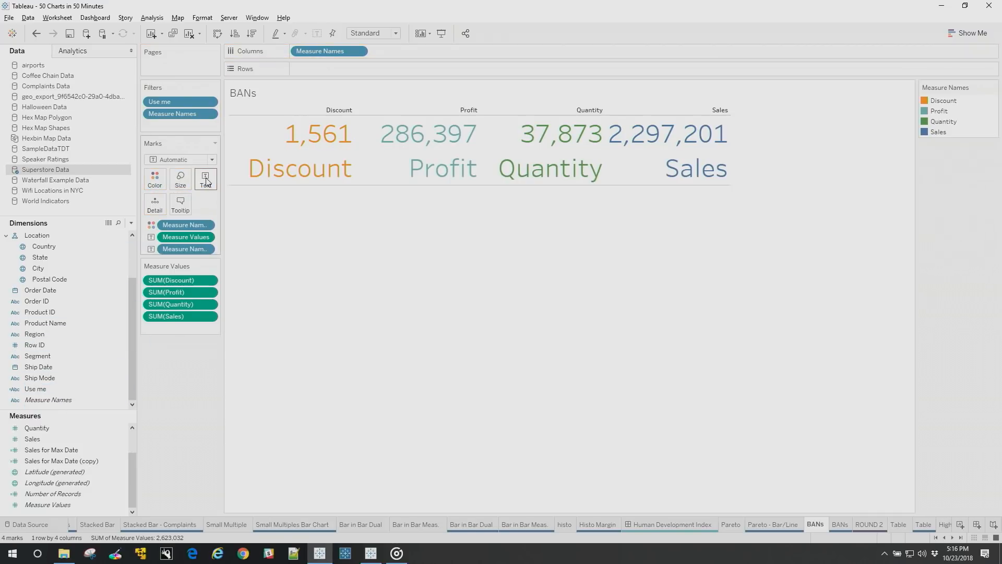
left_click(206, 179)
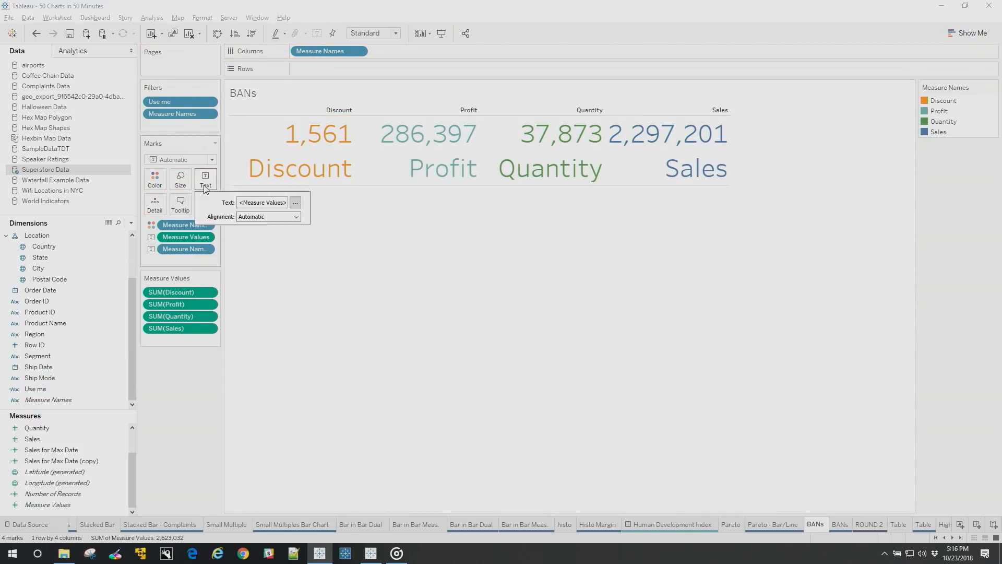
left_click(295, 203)
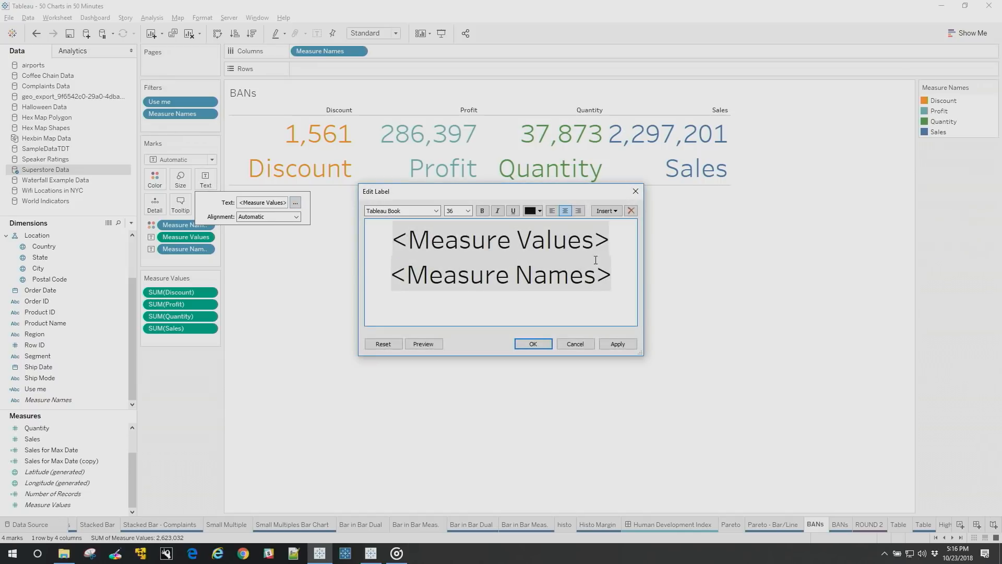
left_click_drag(612, 266, 391, 274)
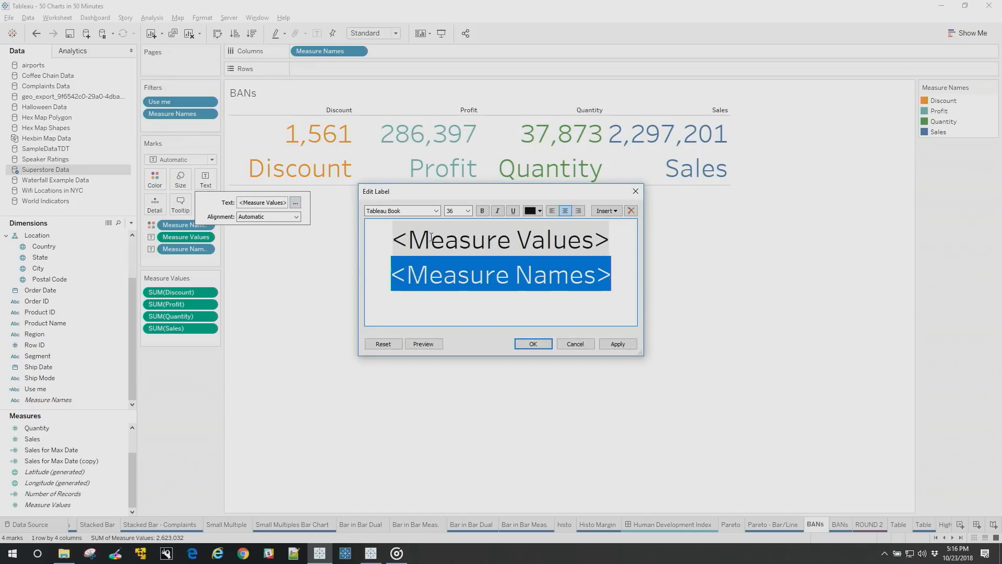
left_click(468, 211)
left_click(465, 256)
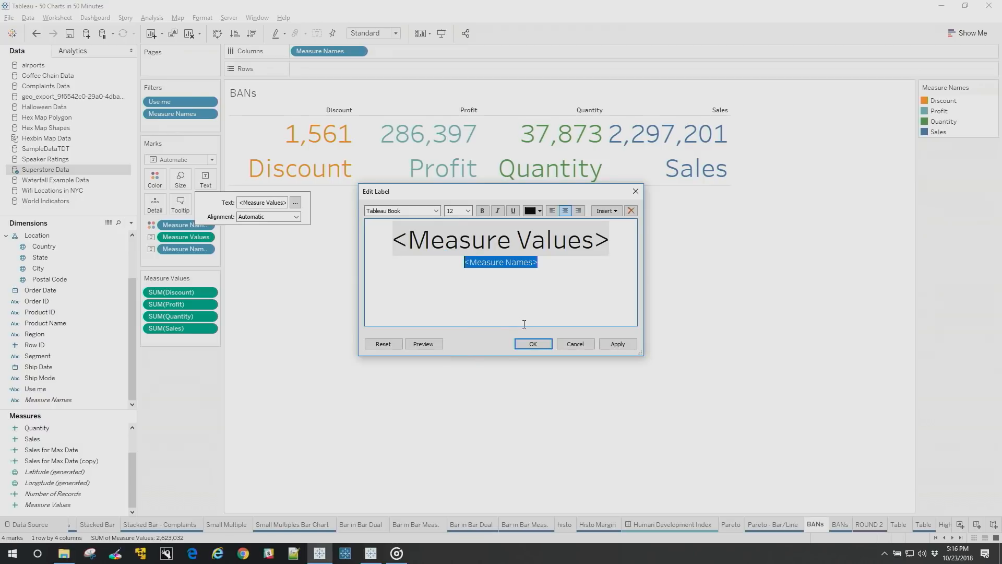
left_click(537, 345)
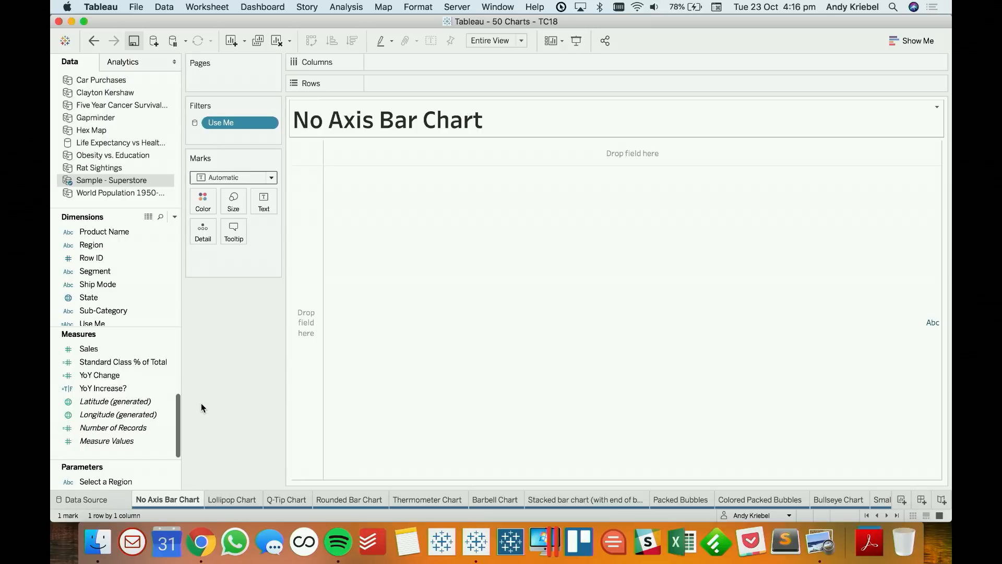
On the No Axis Bar Chart worksheet, build bars sized by Sales for each Sub-Category row, sorted in descending order.
scroll(94, 376, "up", 5)
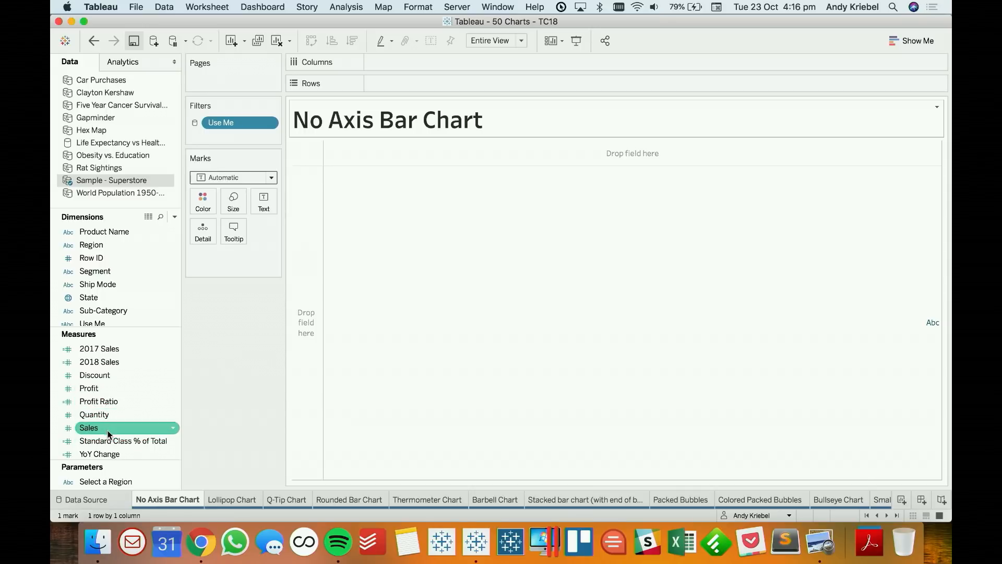
left_click(110, 431)
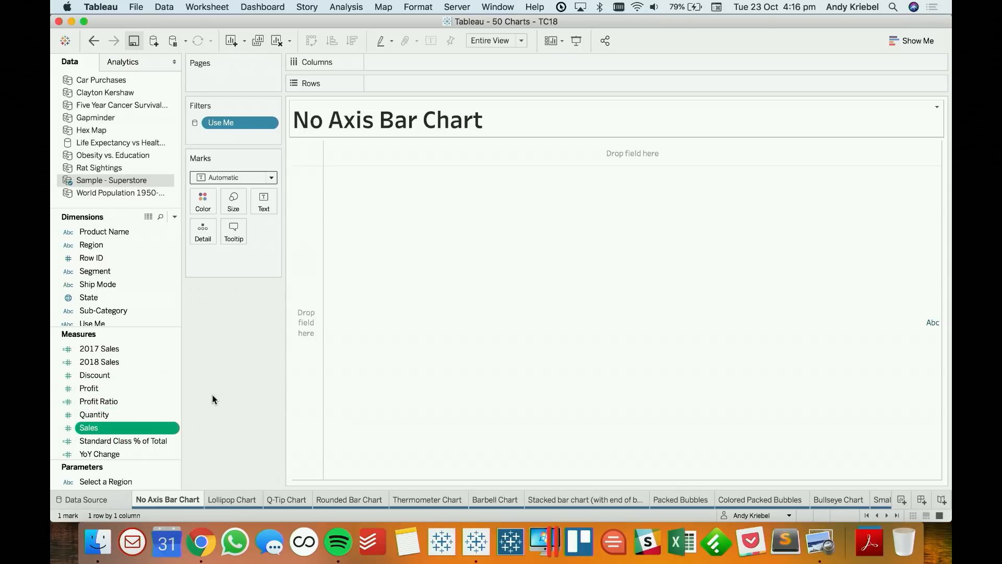
left_click_drag(117, 427, 233, 201)
left_click(237, 180)
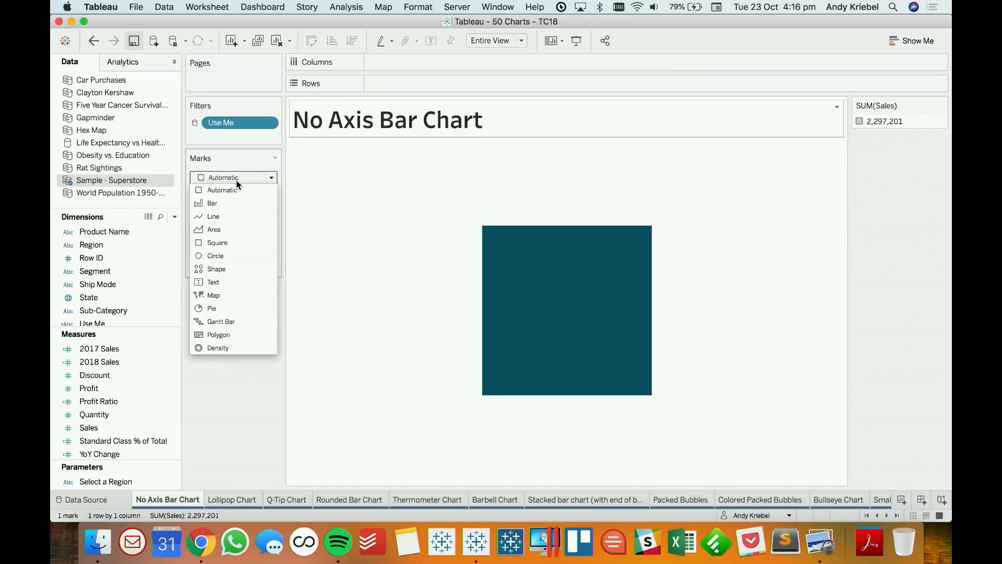
left_click(235, 205)
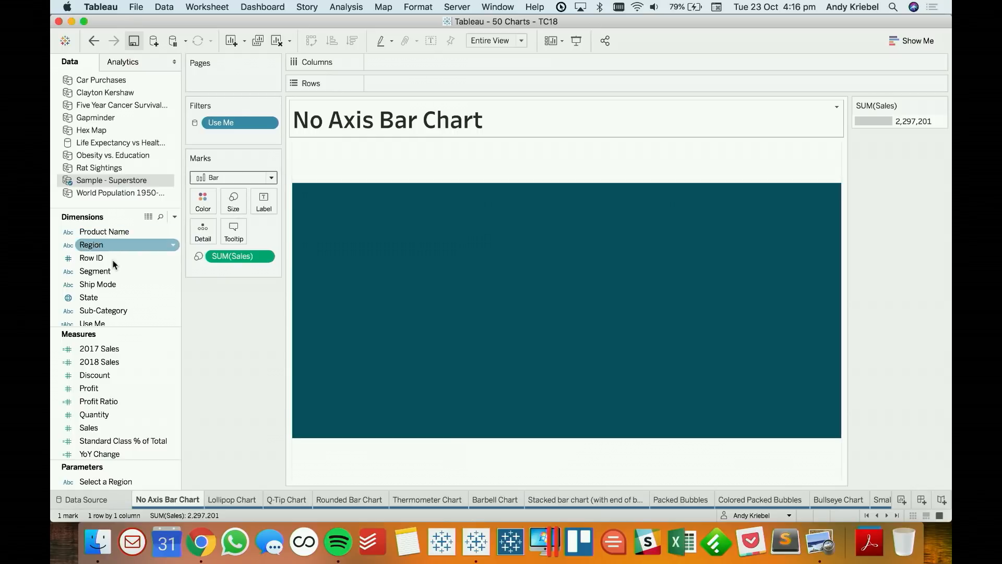
left_click_drag(114, 311, 396, 83)
left_click(352, 41)
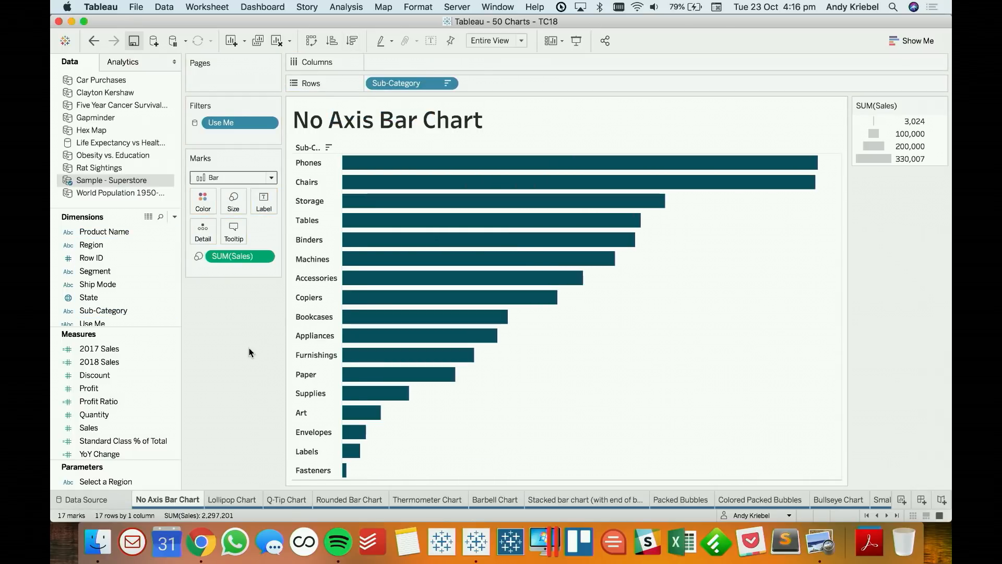
On the Lollipop Chart worksheet, build a bar chart of Sales by Sub-Category, sorted in descending order.
left_click(230, 499)
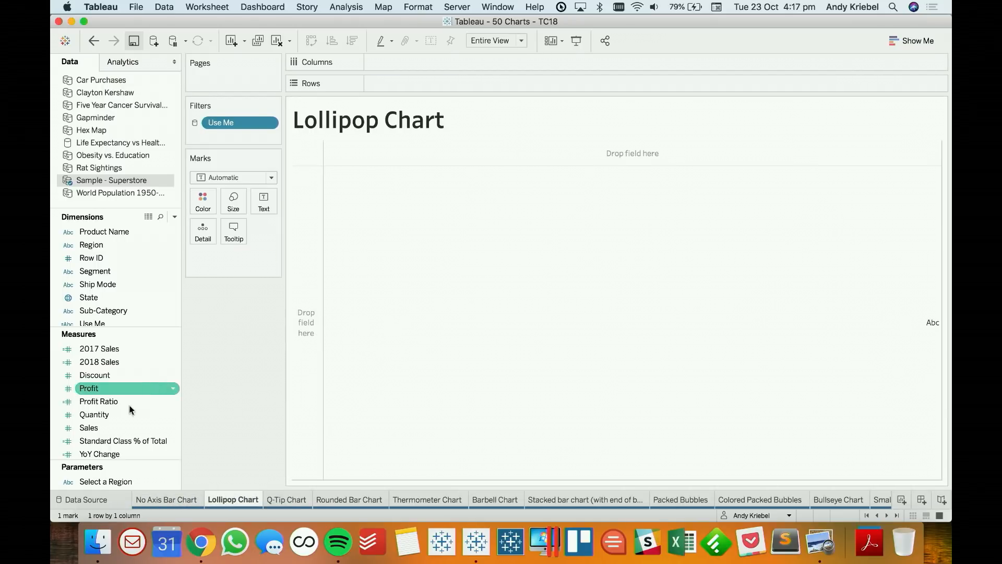
left_click_drag(125, 310, 308, 324)
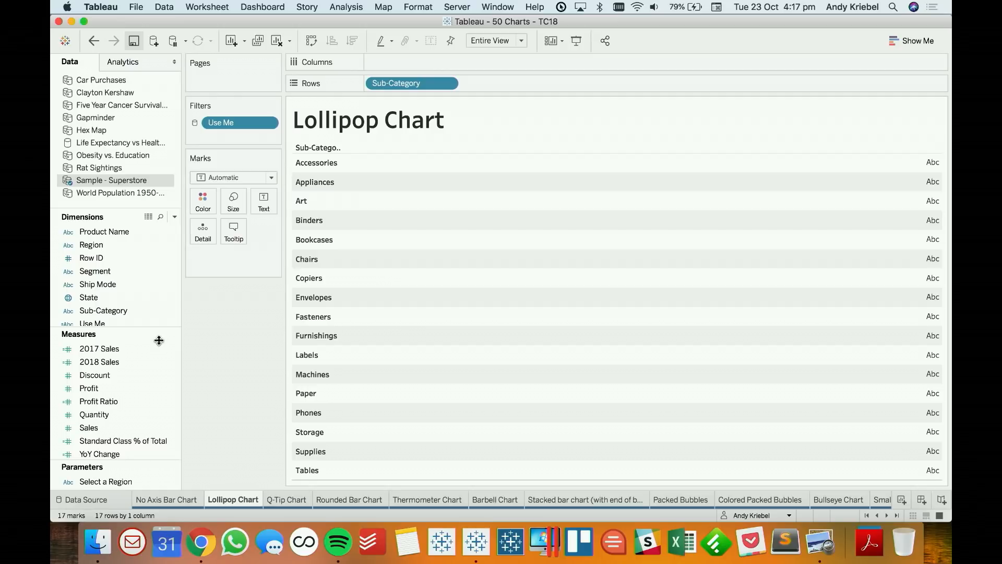
left_click(114, 364)
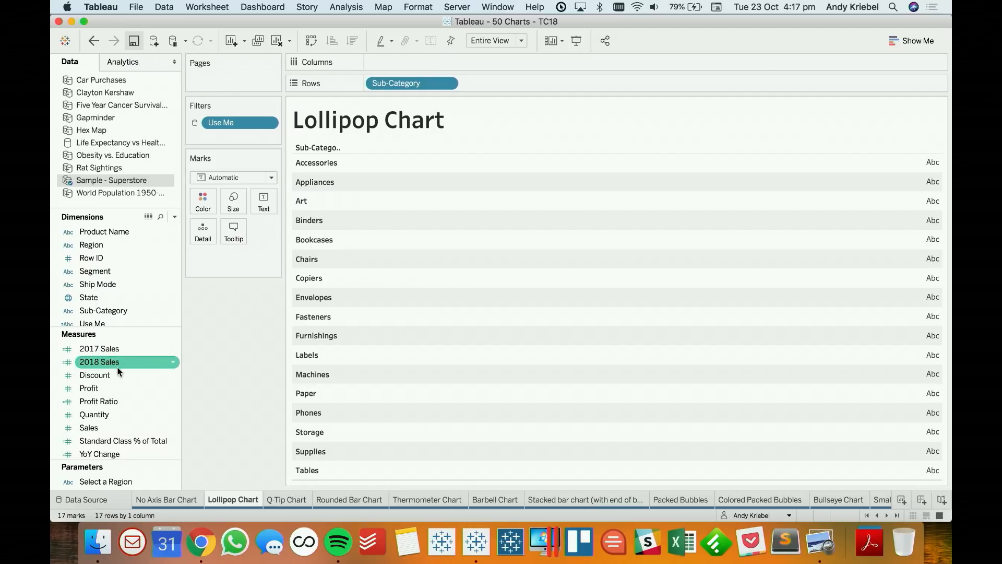
left_click_drag(104, 427, 412, 65)
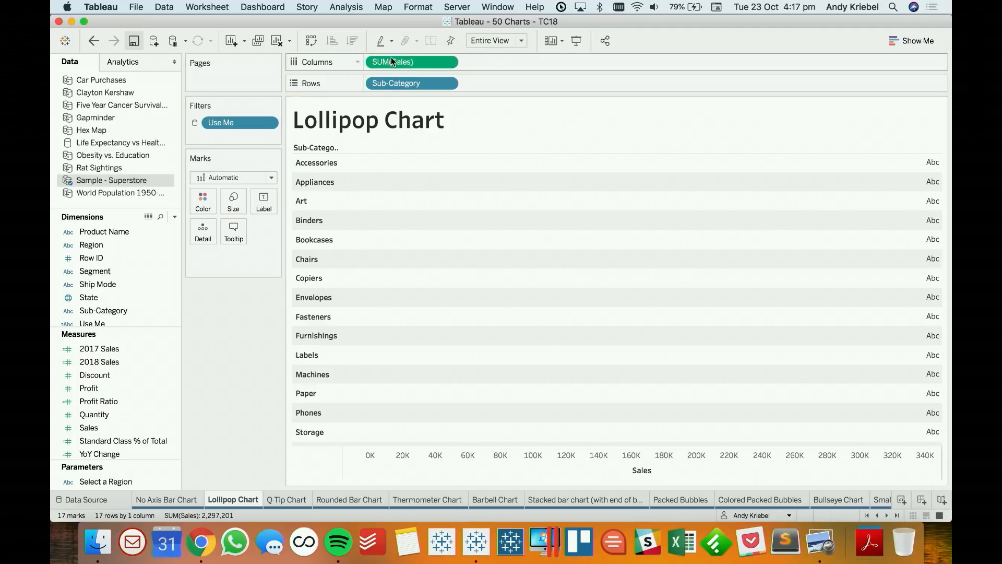
left_click(353, 40)
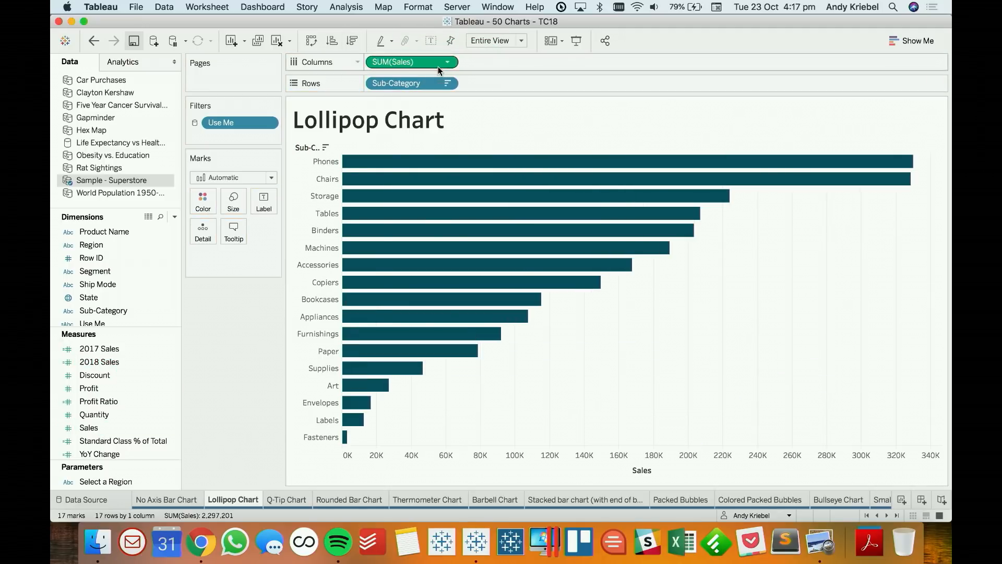
Duplicate the Sales measure on the columns and set the first Sales mark type to Bar.
left_click_drag(415, 65, 509, 65)
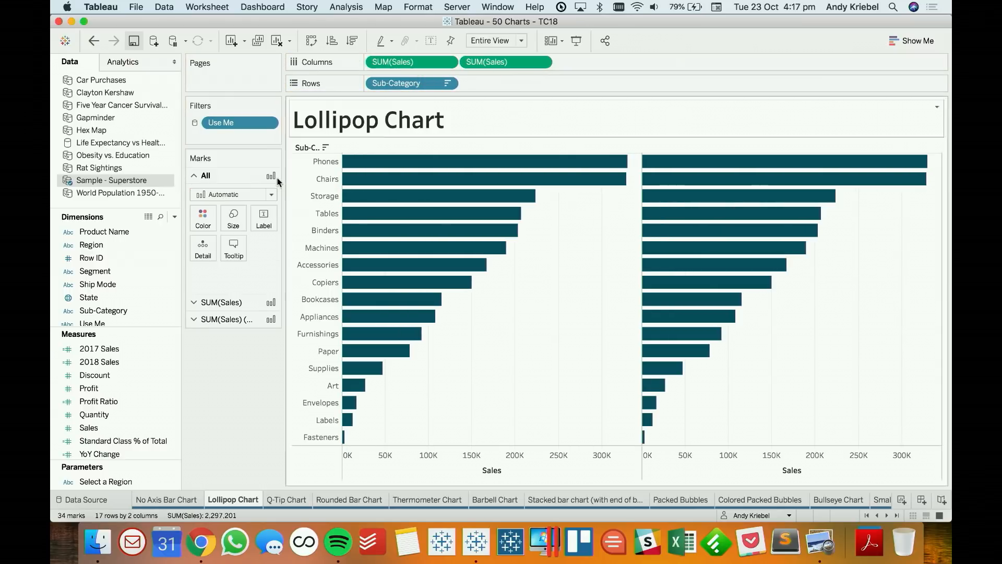
left_click(219, 302)
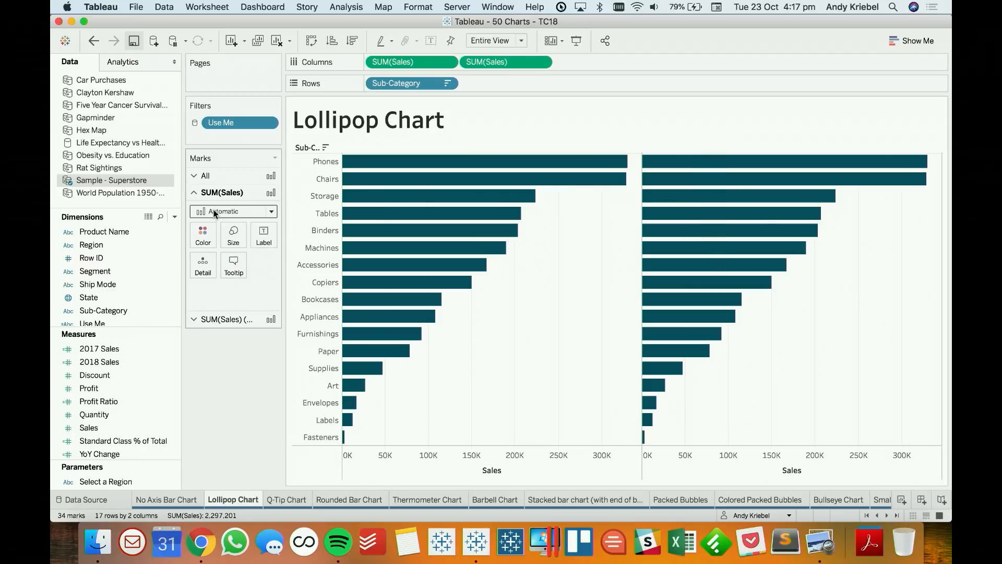
left_click(216, 211)
left_click(215, 238)
Show the second Sales measure as circles and overlay it on the bars as a dual axis.
left_click(218, 317)
left_click(222, 230)
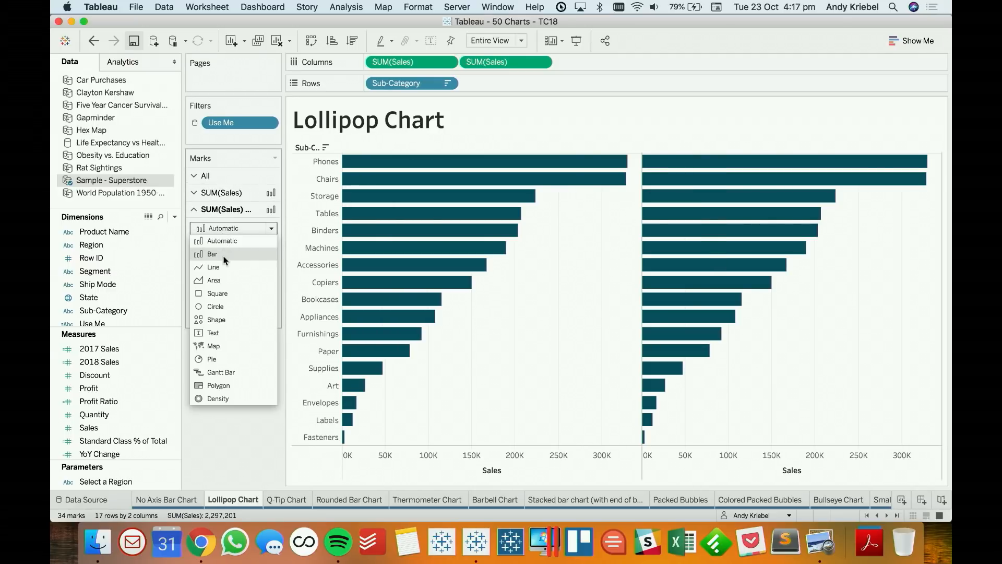
left_click(223, 307)
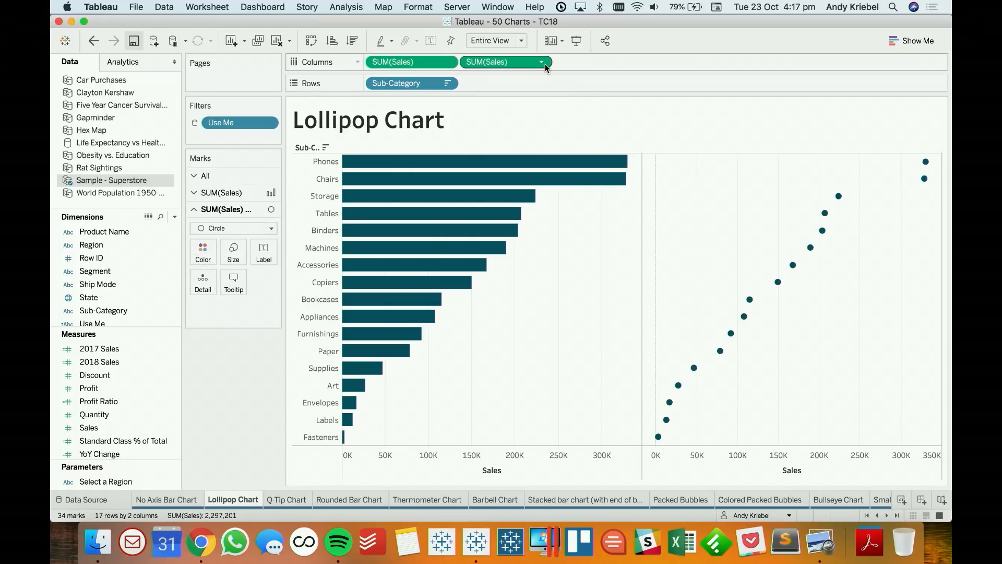
left_click_drag(520, 67, 485, 165)
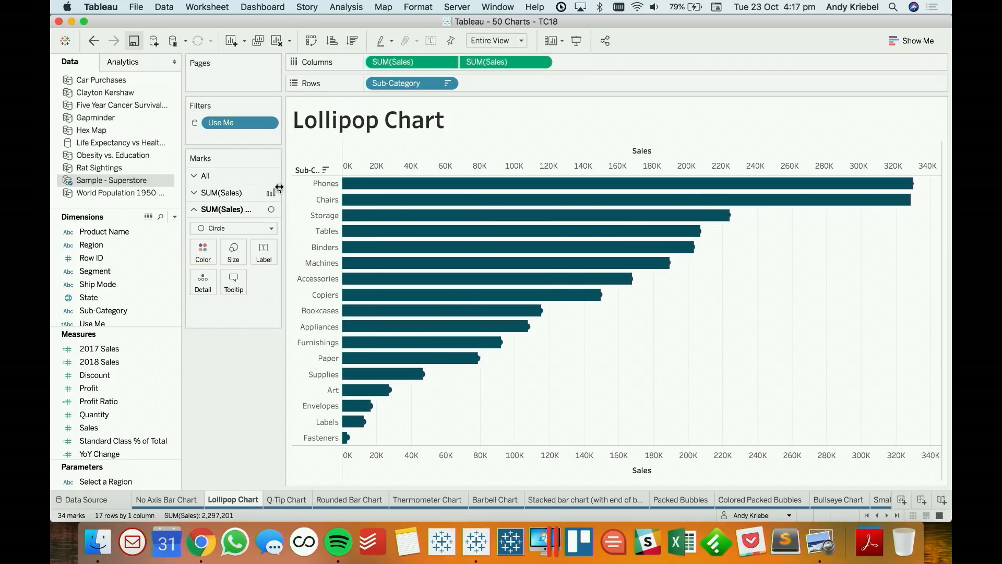
Shape the marks into lollipops with larger circles and thin bars, and synchronize the two Sales axes.
left_click(233, 252)
left_click_drag(255, 282, 278, 282)
left_click(236, 198)
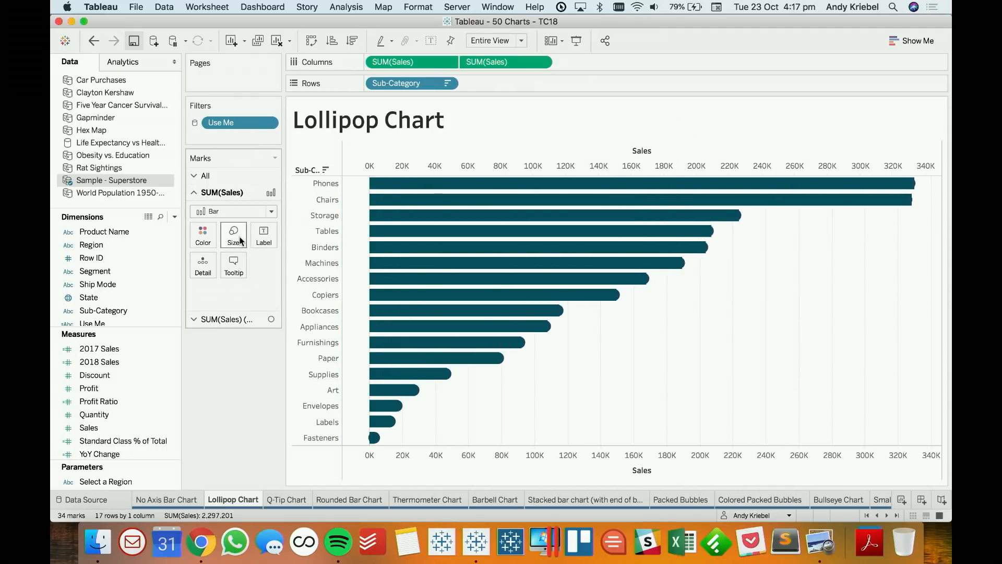
left_click(233, 235)
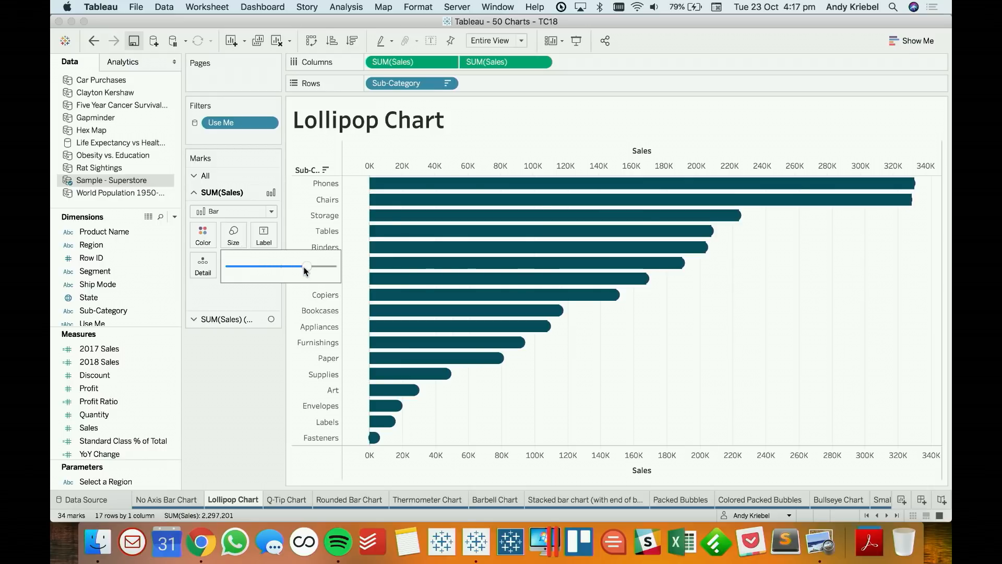
left_click_drag(262, 269, 248, 269)
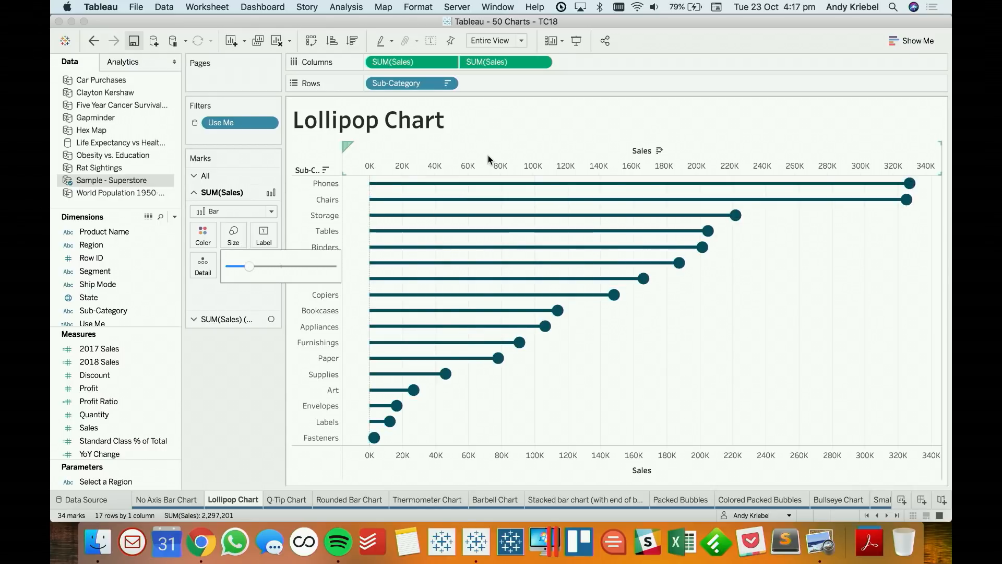
right_click(542, 166)
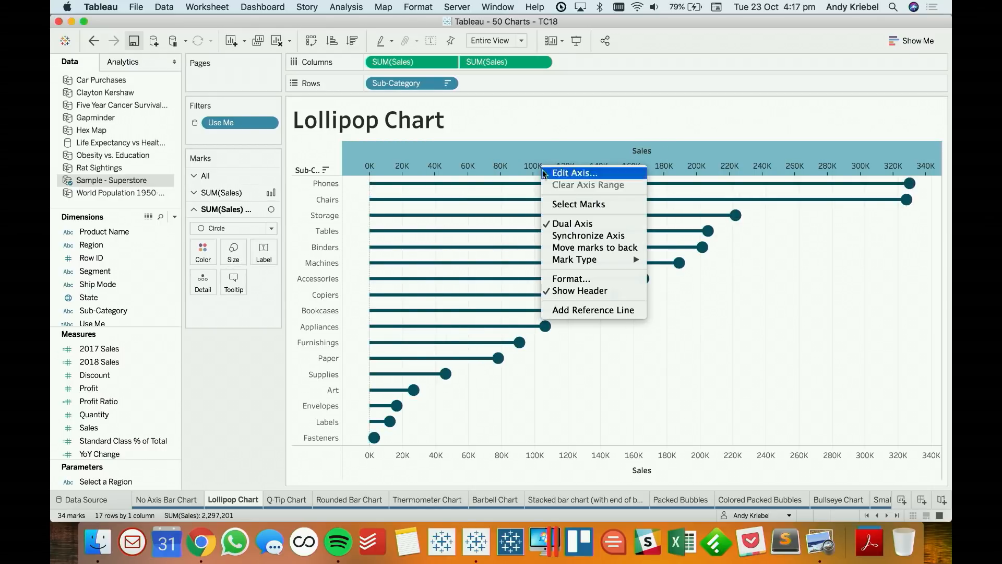
left_click(565, 234)
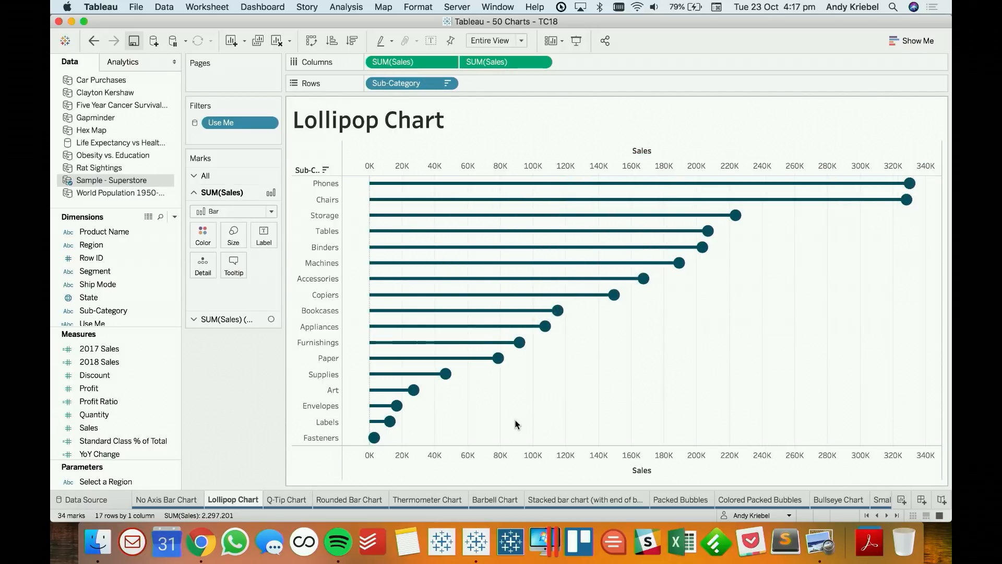
On the Q-Tip Chart worksheet, add an avg(0) calculation to the columns and combine it with the circles' Sales axis.
left_click(281, 500)
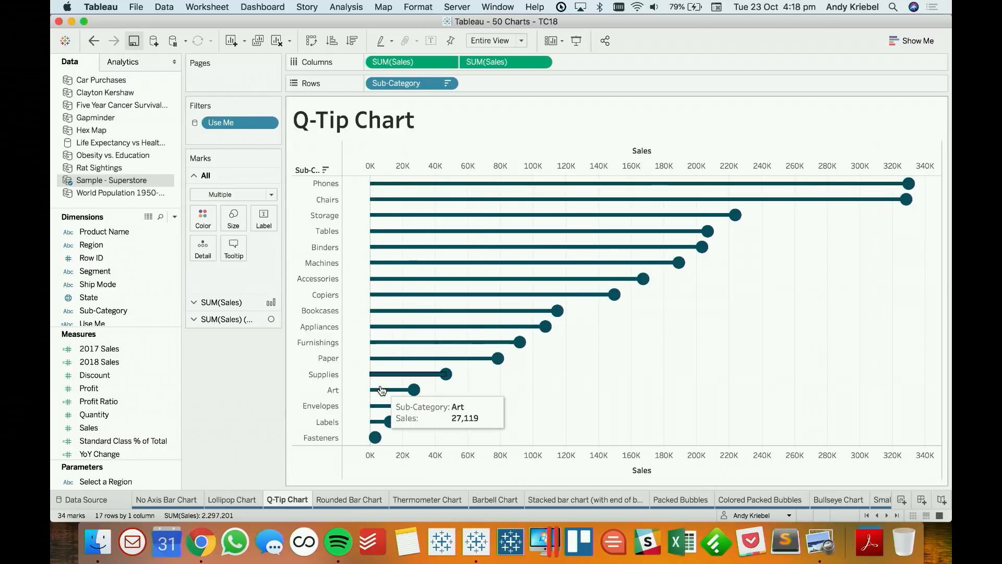
double_click(578, 64)
type("avg(")
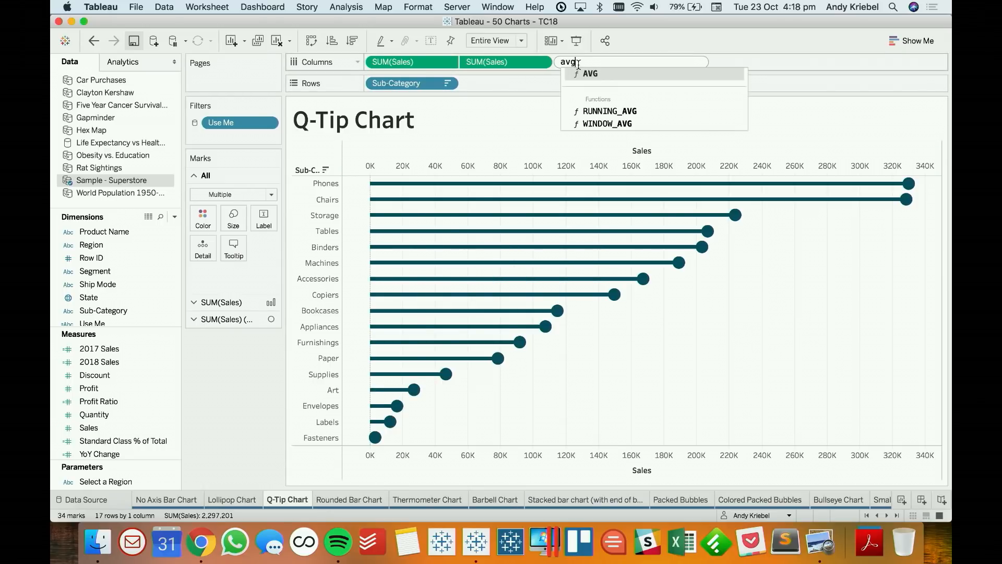
type("0)")
key("Return")
left_click_drag(598, 63, 512, 165)
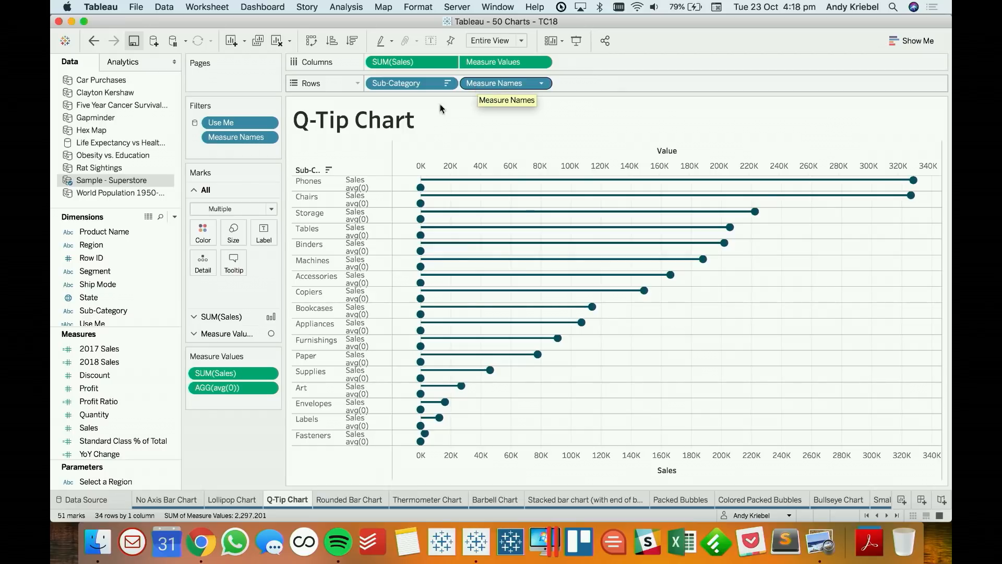
Remove Measure Names from the rows so both circles of each Sub-Category share one line.
left_click(199, 336)
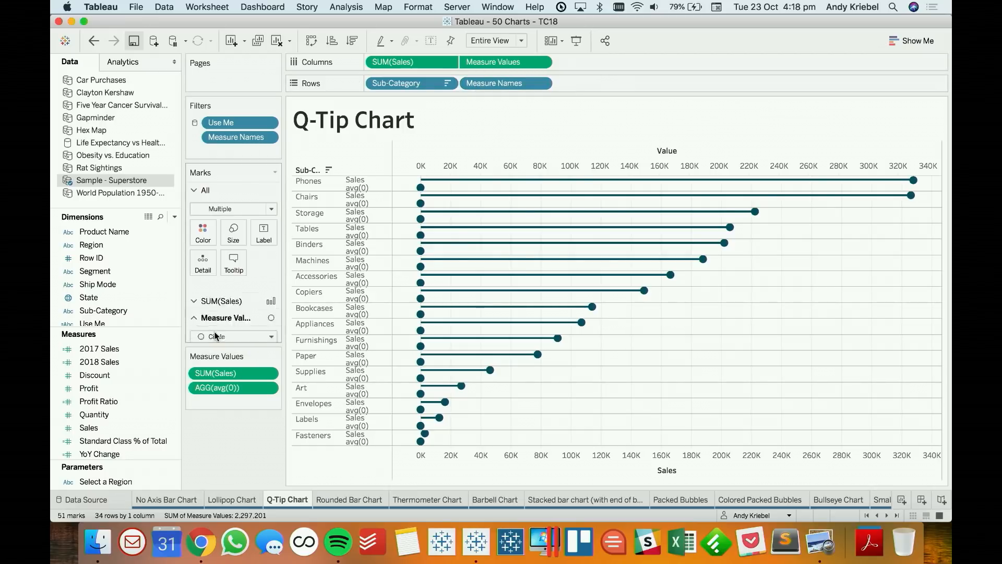
left_click(498, 85)
left_click_drag(499, 88, 440, 26)
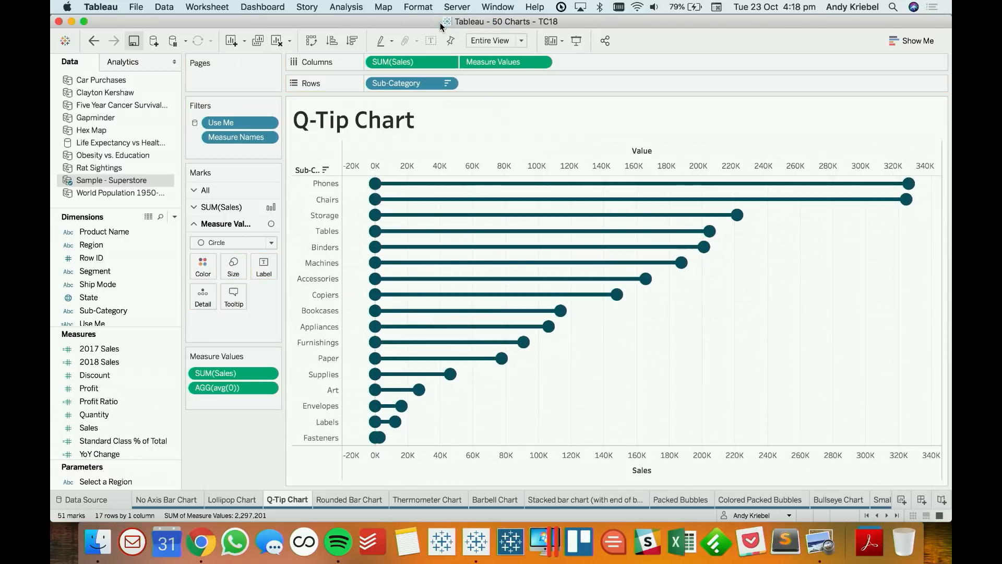
Color the Measure Values circles white and give them a blue border.
left_click(204, 272)
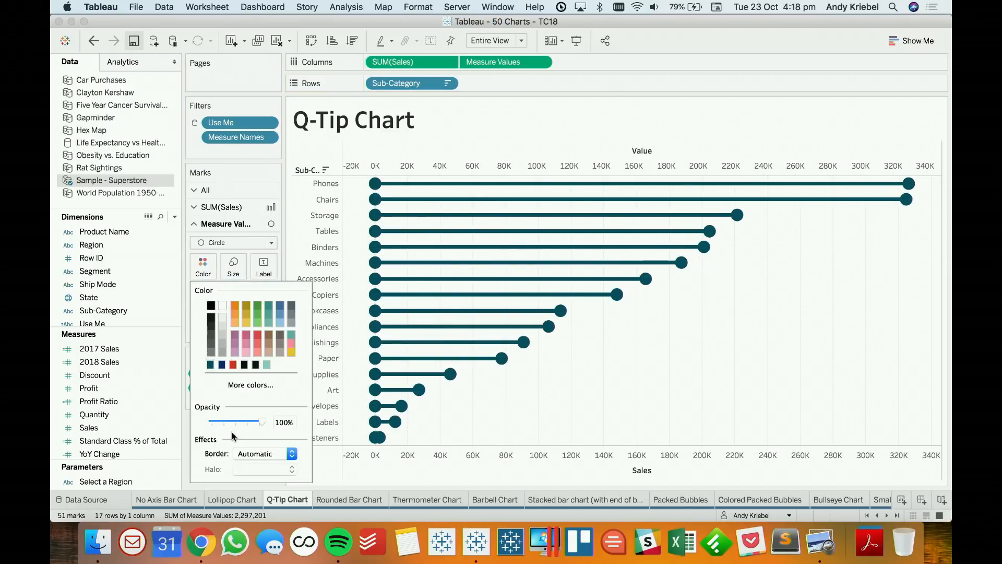
left_click(261, 454)
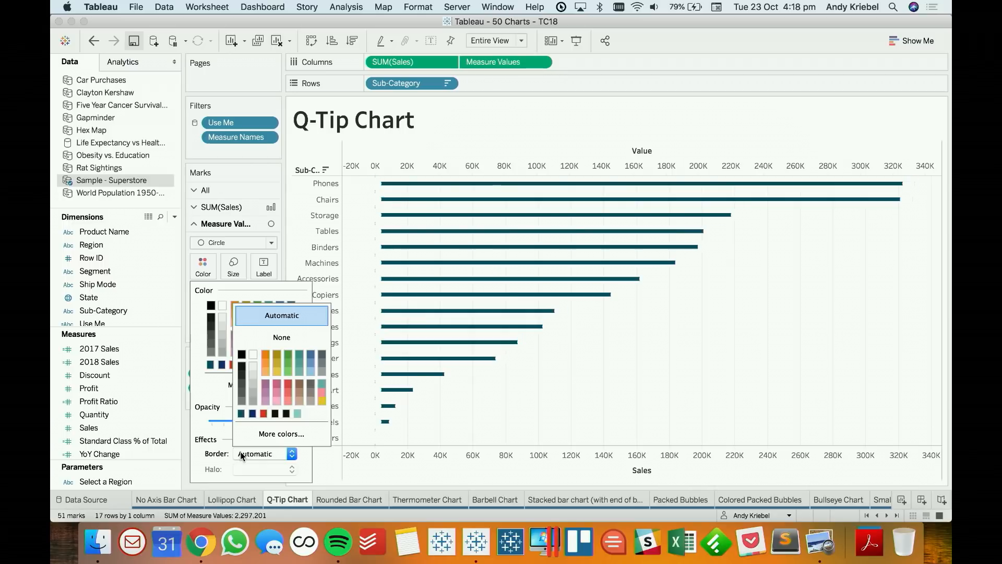
left_click(311, 358)
key("Escape")
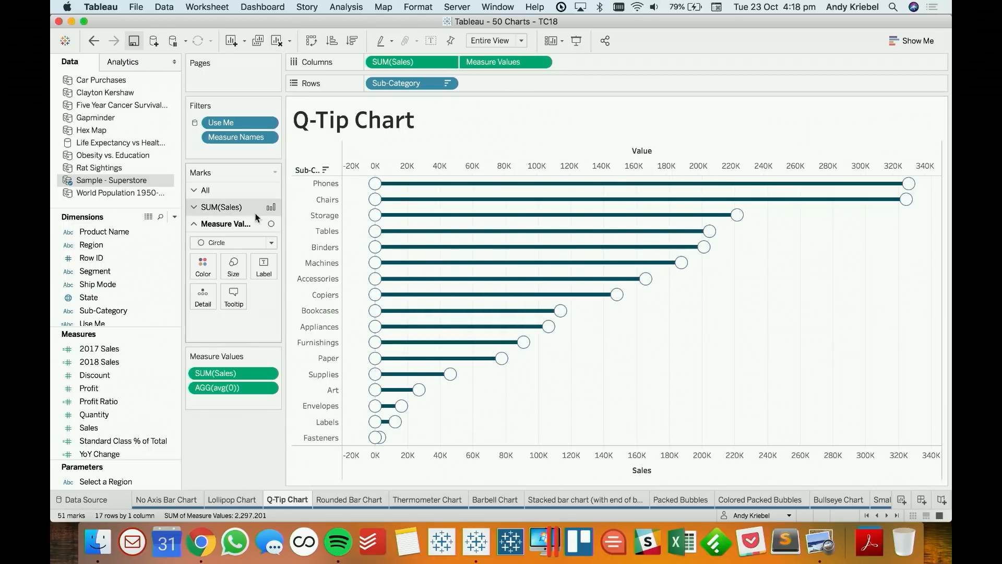
Color the Sales bars of the Q-Tip chart light blue.
left_click(233, 208)
left_click(203, 248)
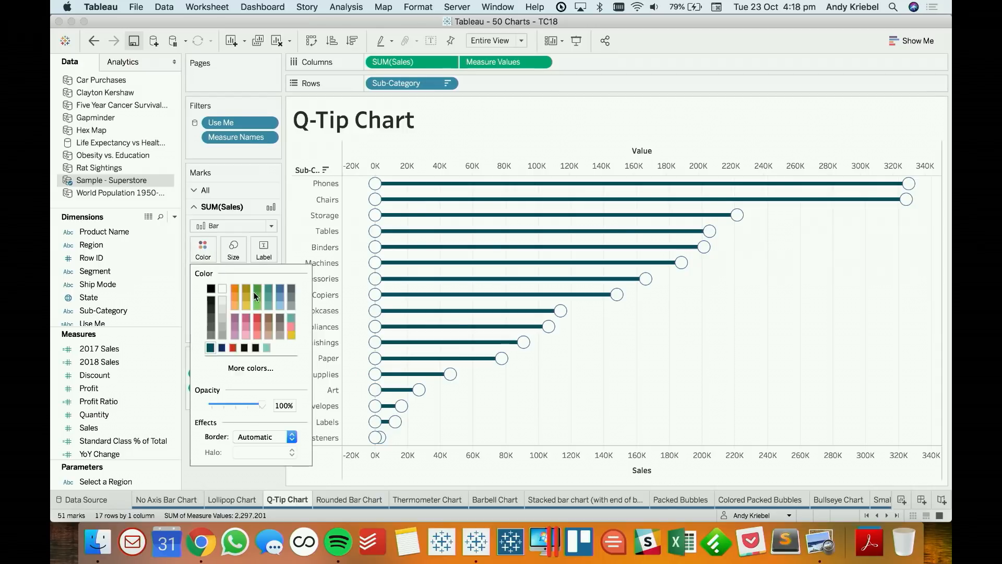
left_click(280, 305)
left_click(607, 406)
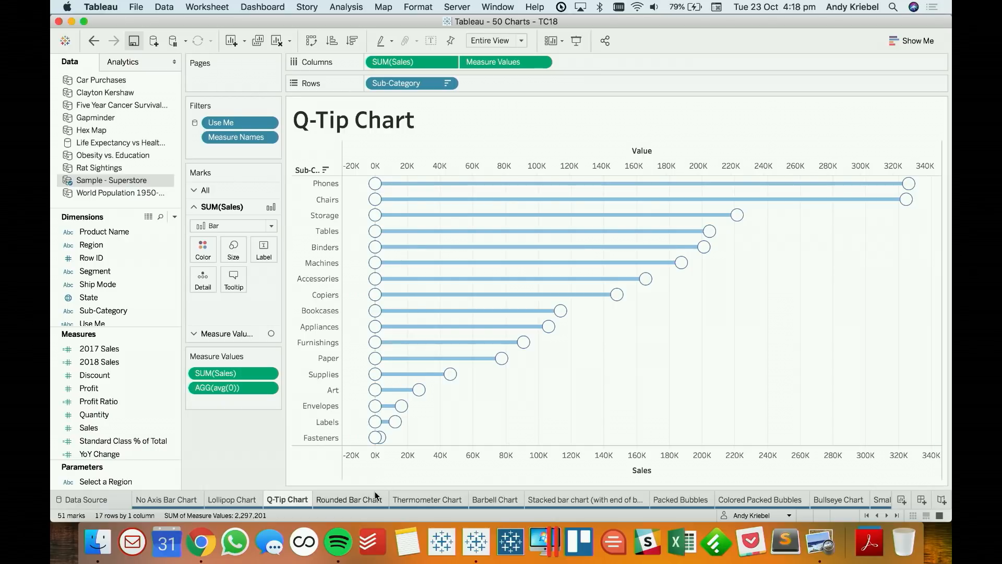
On the Rounded Bar Chart worksheet, add an avg(0) calculation to the columns and combine it with the Sales axis.
mouse_move(368, 501)
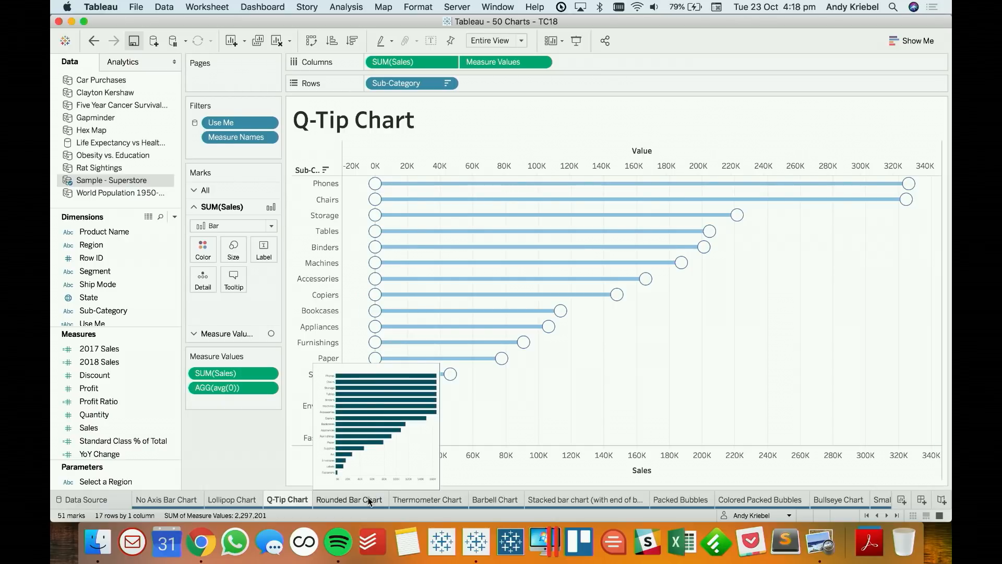
left_click(369, 500)
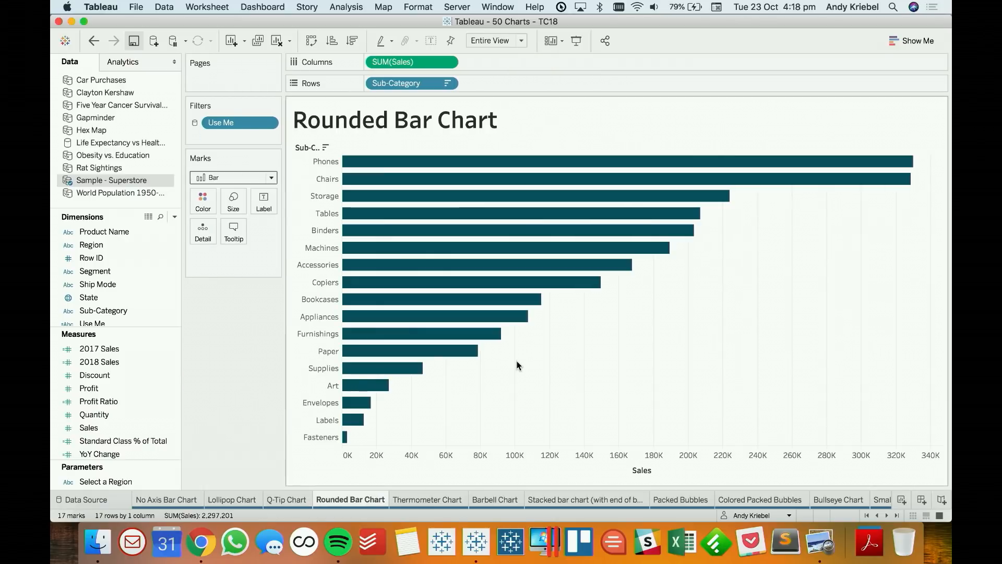
double_click(601, 62)
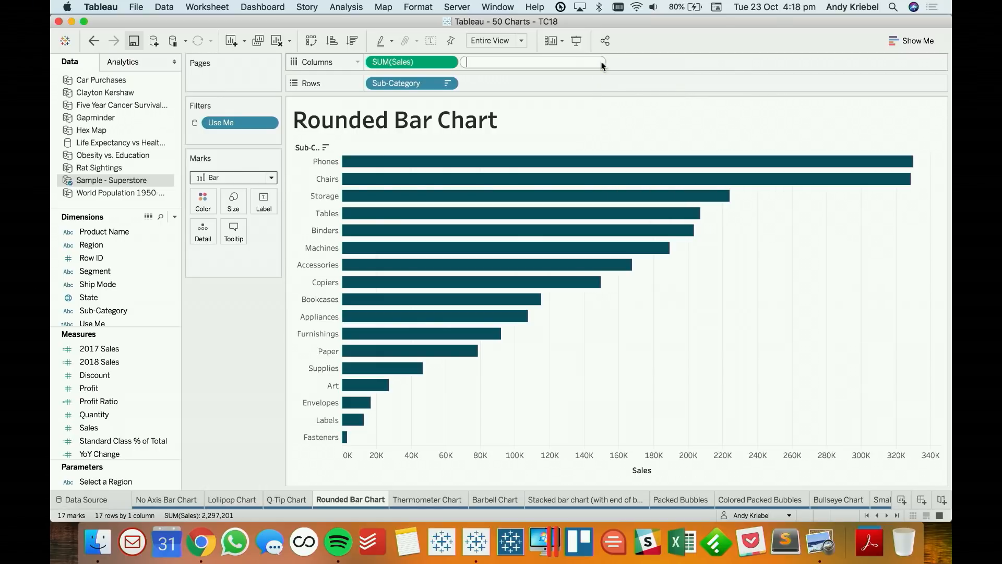
type("a")
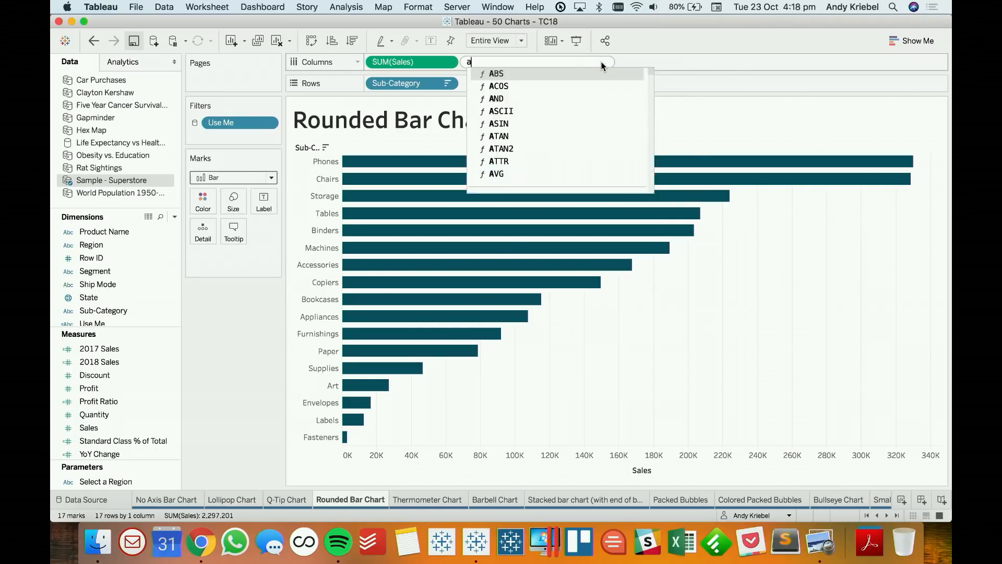
type("vg(0)")
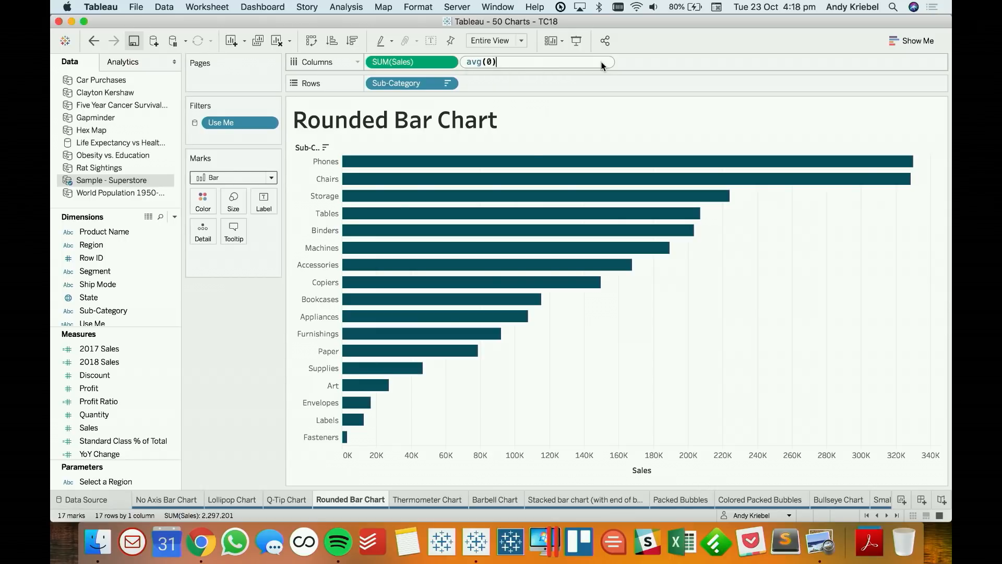
key("Return")
left_click_drag(505, 62, 467, 465)
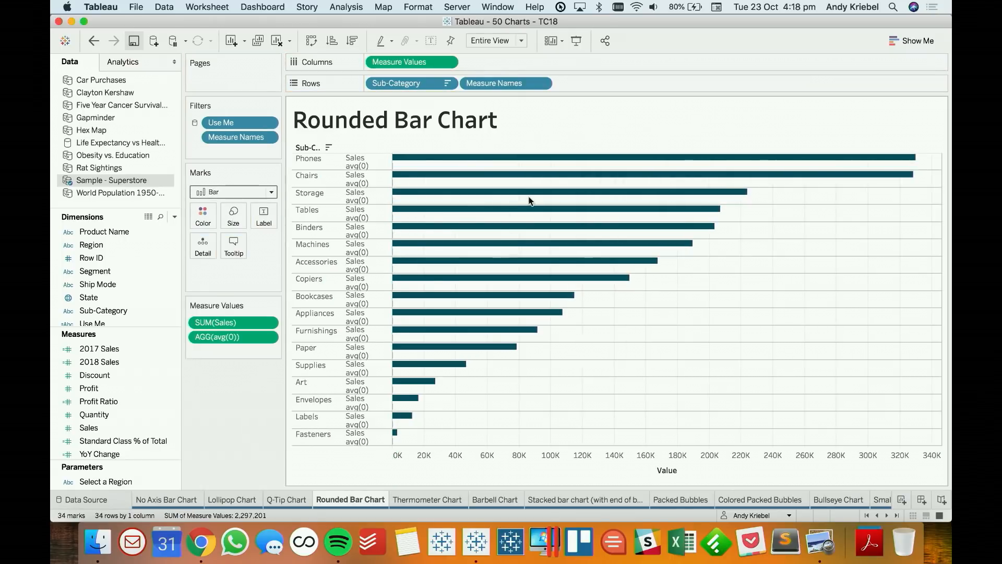
Change the mark type to Line and move Measure Names from the rows to Path.
left_click(240, 191)
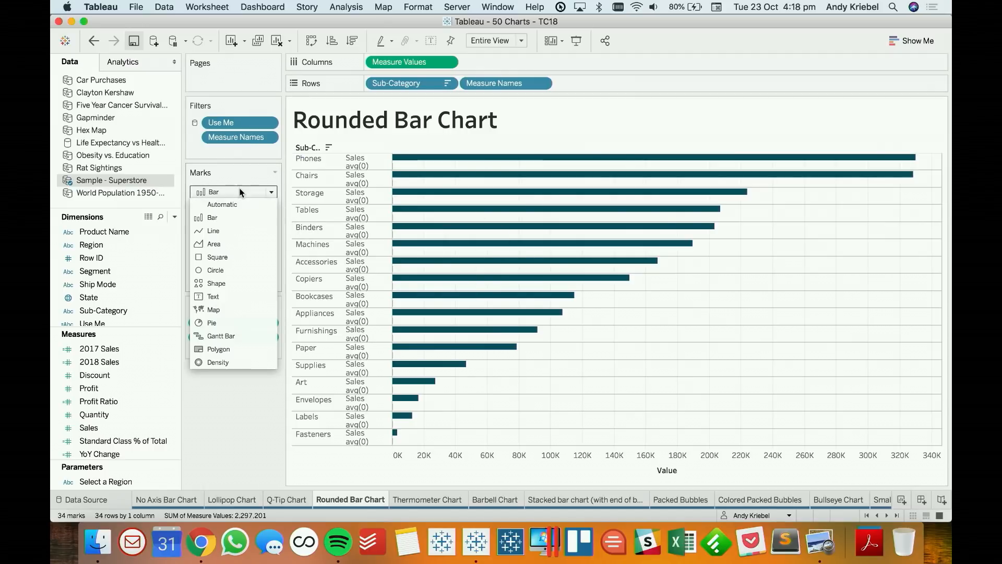
left_click(235, 232)
left_click_drag(500, 83, 264, 245)
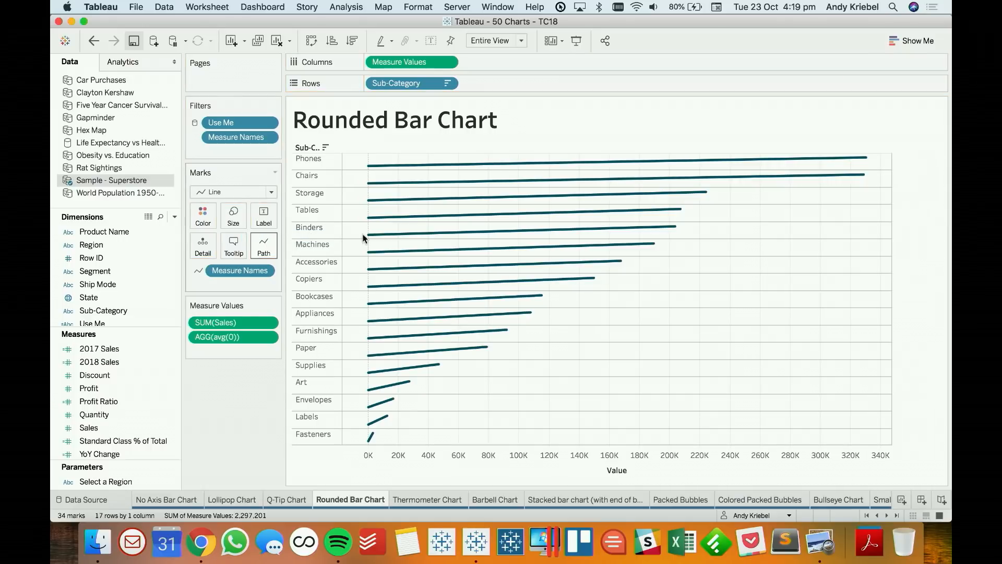
Increase the line size so the lines look like thick bars with rounded ends.
left_click(230, 218)
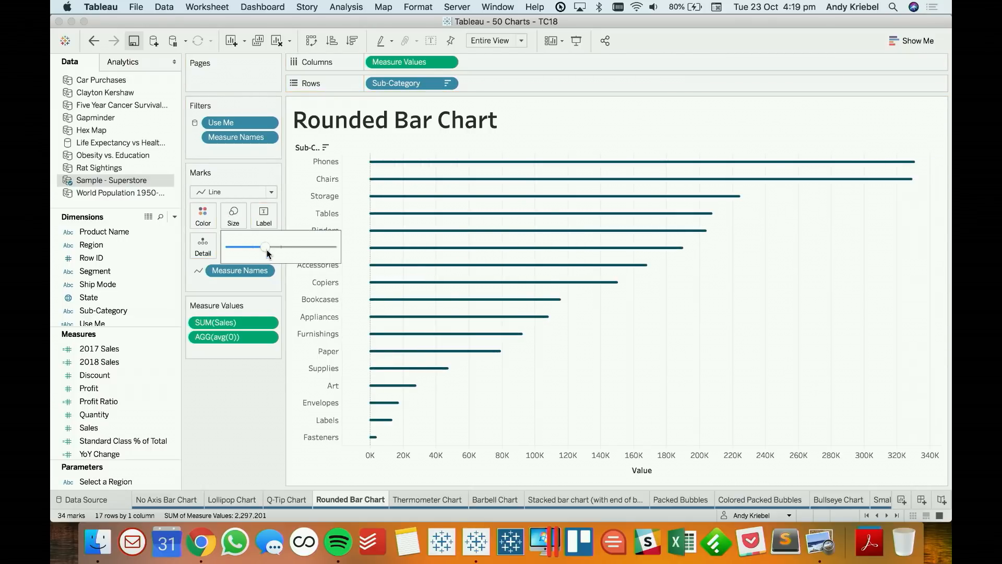
left_click_drag(266, 248, 317, 249)
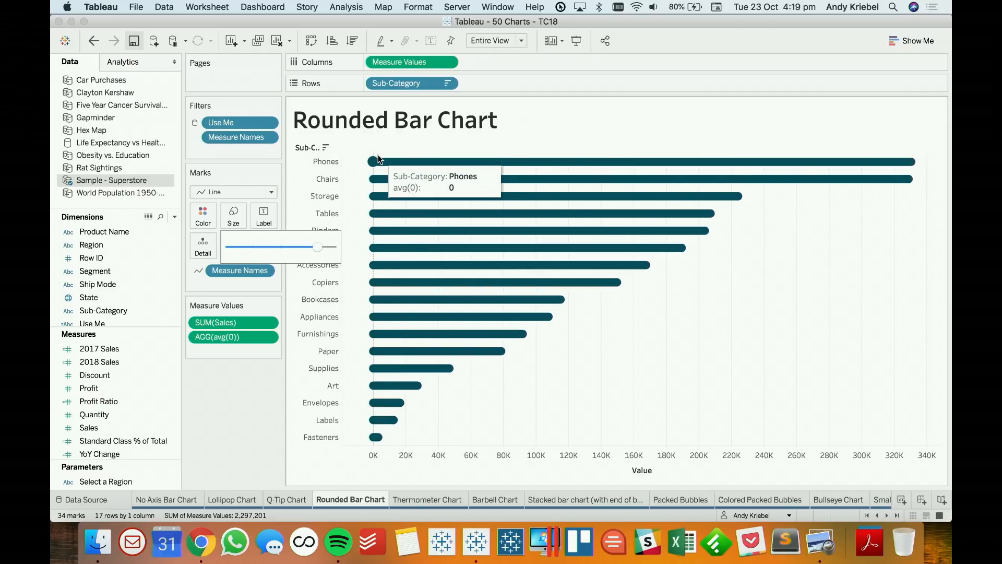
Fix the Value axis of the Rounded Bar Chart to start at 0 while keeping its end automatic.
left_click(495, 464)
double_click(494, 462)
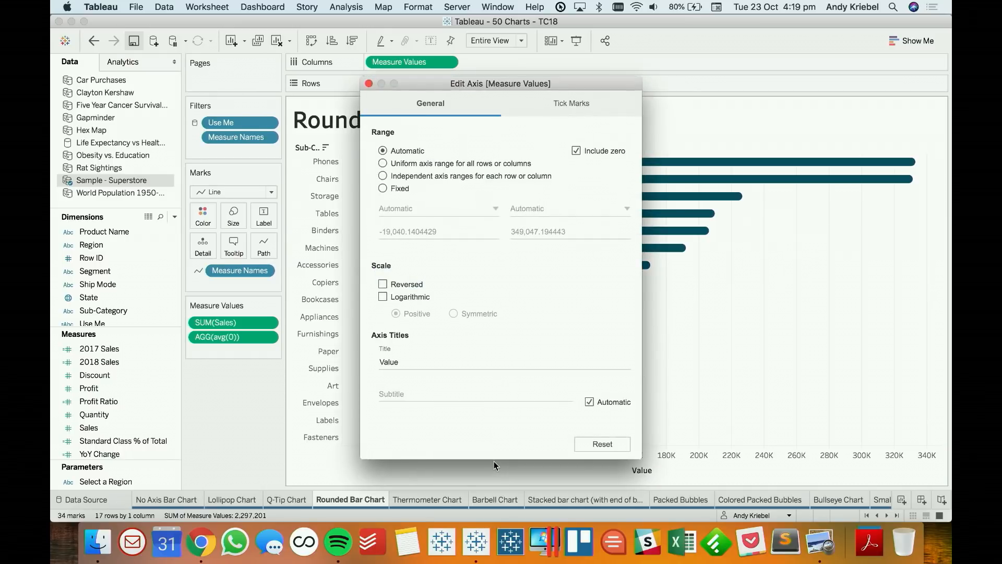
left_click(397, 193)
double_click(436, 231)
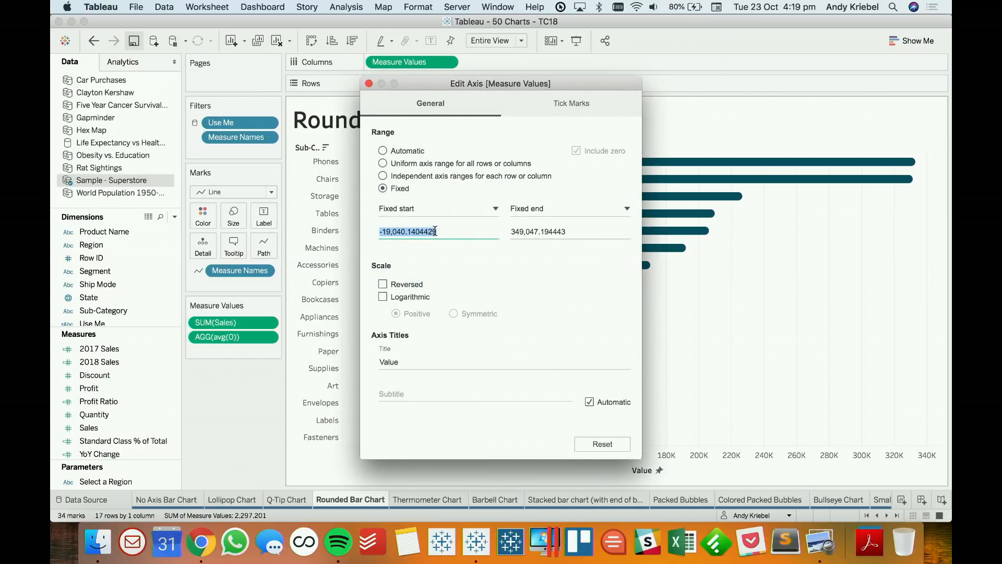
type("0")
left_click(547, 208)
left_click(546, 225)
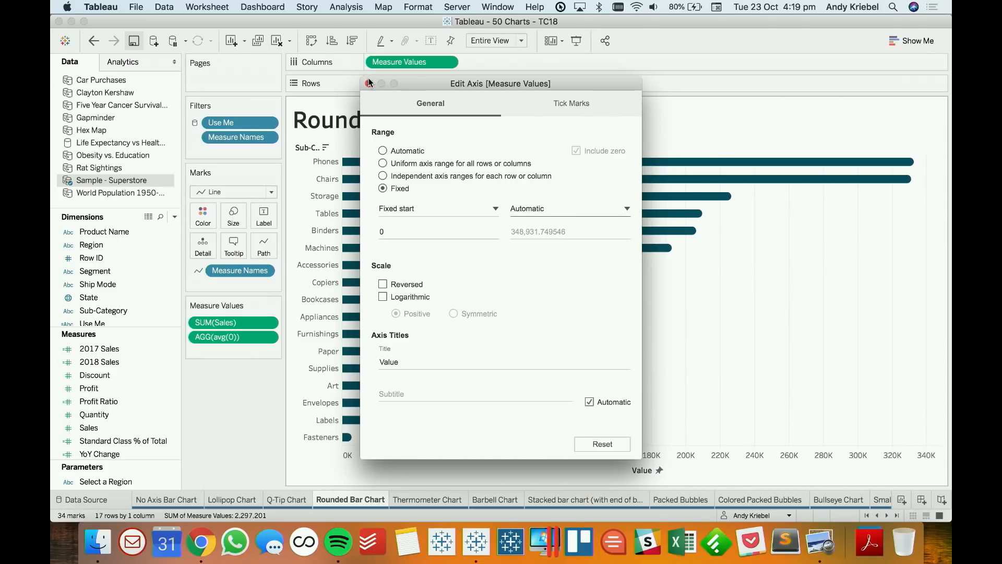
left_click(368, 83)
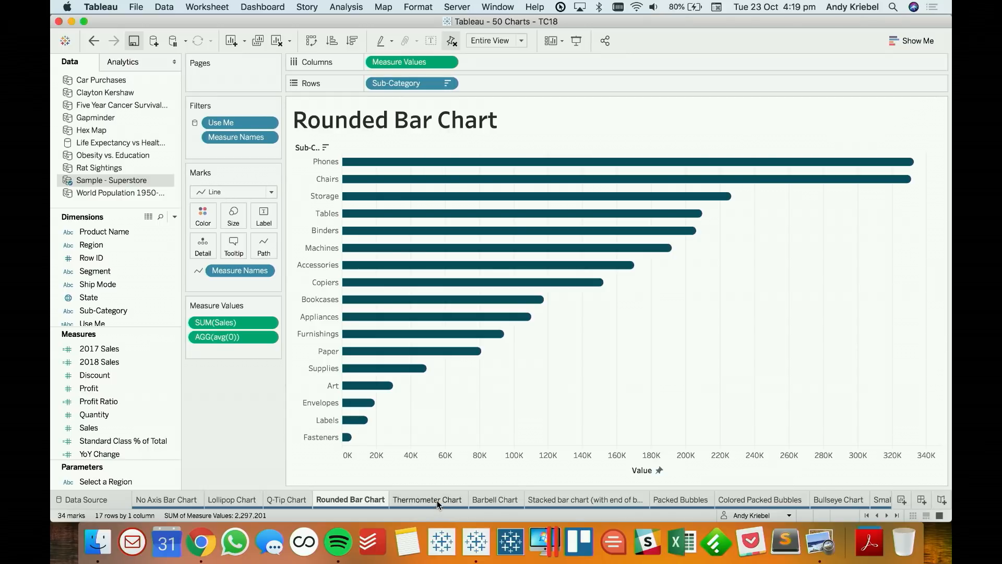
On the Thermometer Chart worksheet, add an avg(0) calculation to the columns beside Sales.
mouse_move(437, 500)
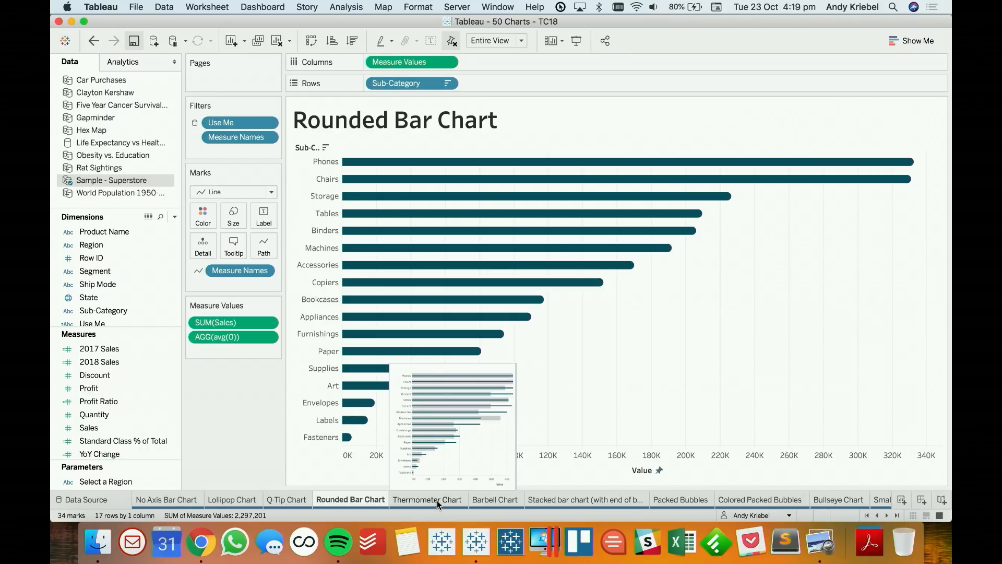
left_click(437, 500)
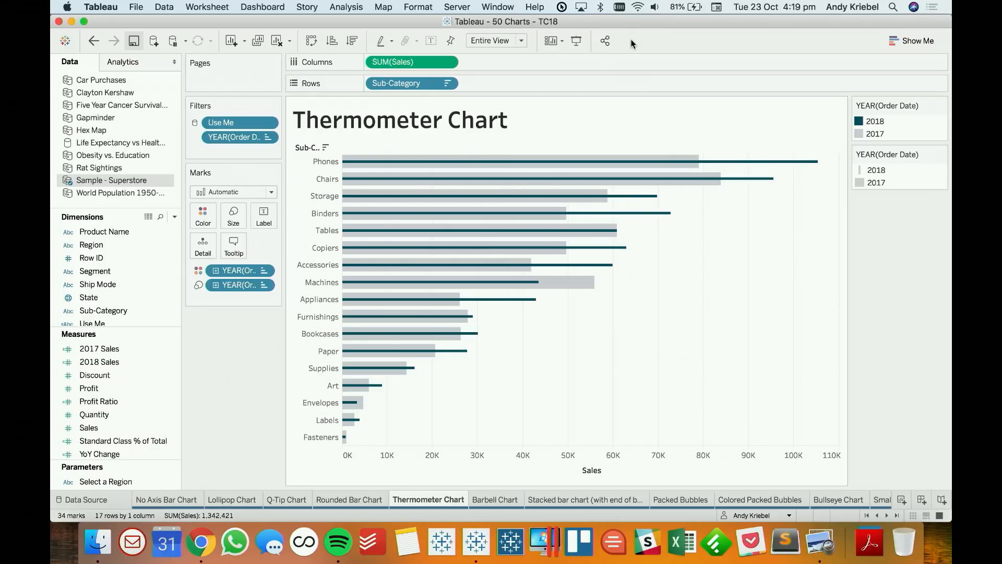
double_click(616, 60)
type("avg")
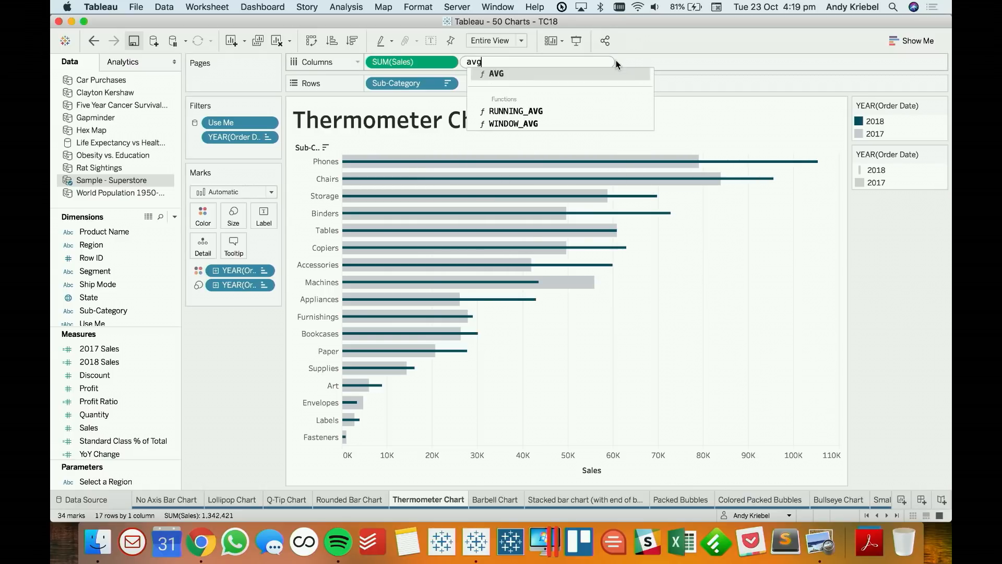
type("(0)")
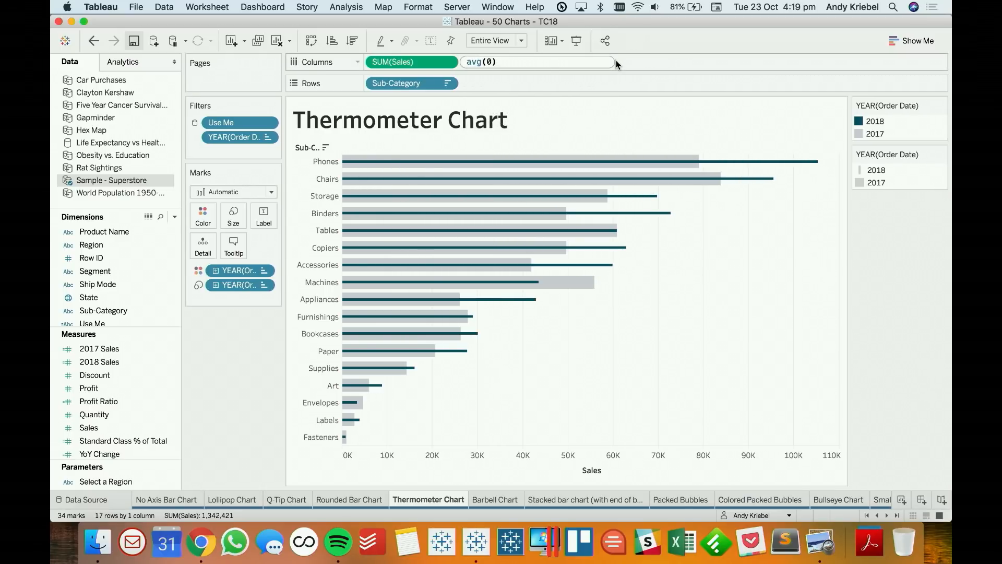
key("Return")
left_click_drag(518, 65, 464, 167)
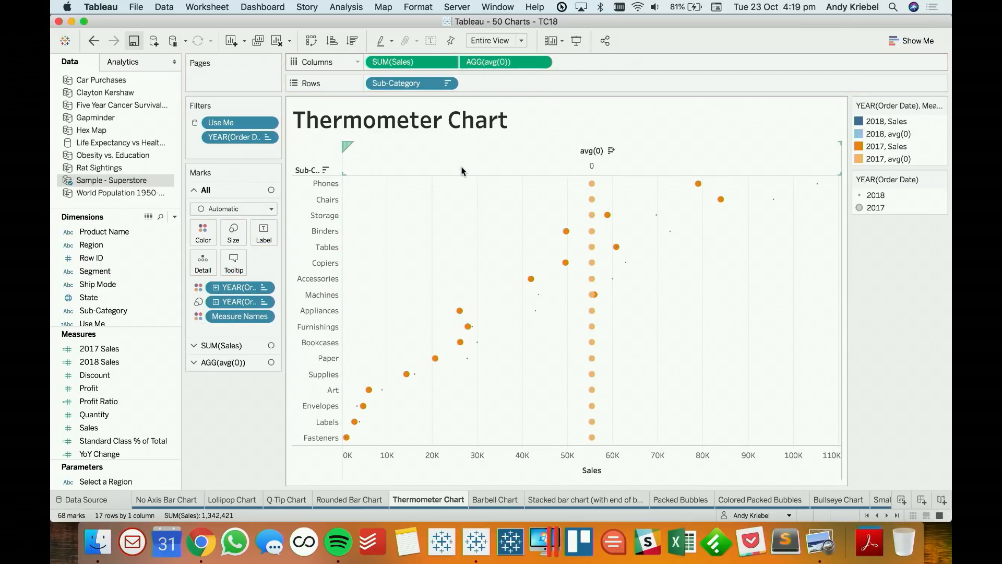
left_click_drag(226, 311, 232, 441)
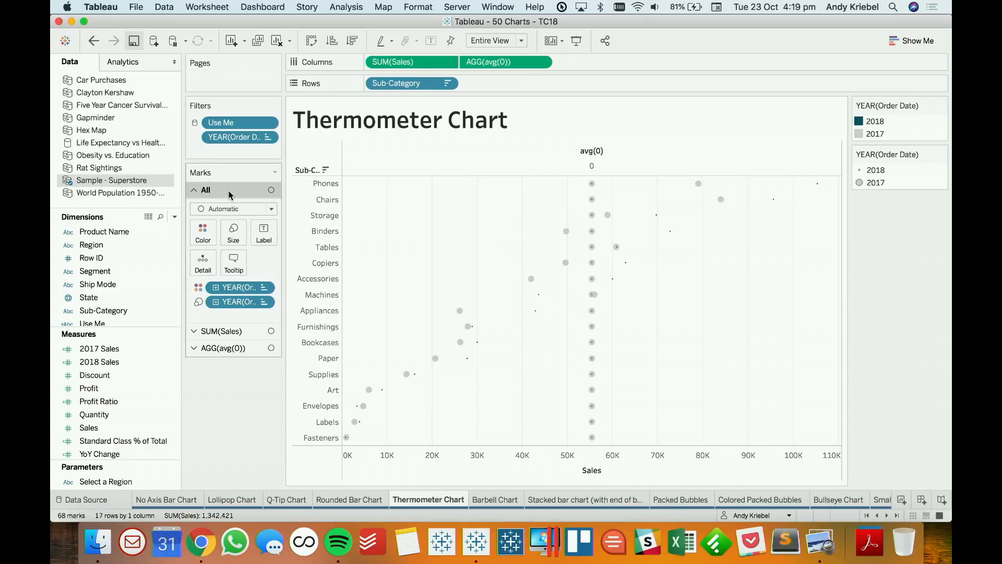
left_click(93, 42)
left_click(93, 41)
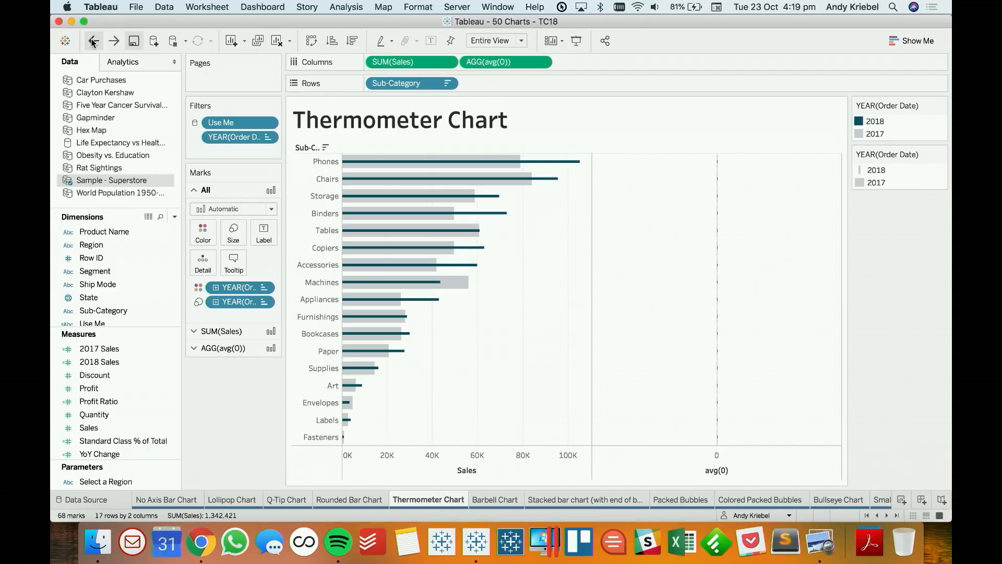
Set the mark type of SUM(Sales) to Bar and that of avg(0) to Circle.
left_click(230, 331)
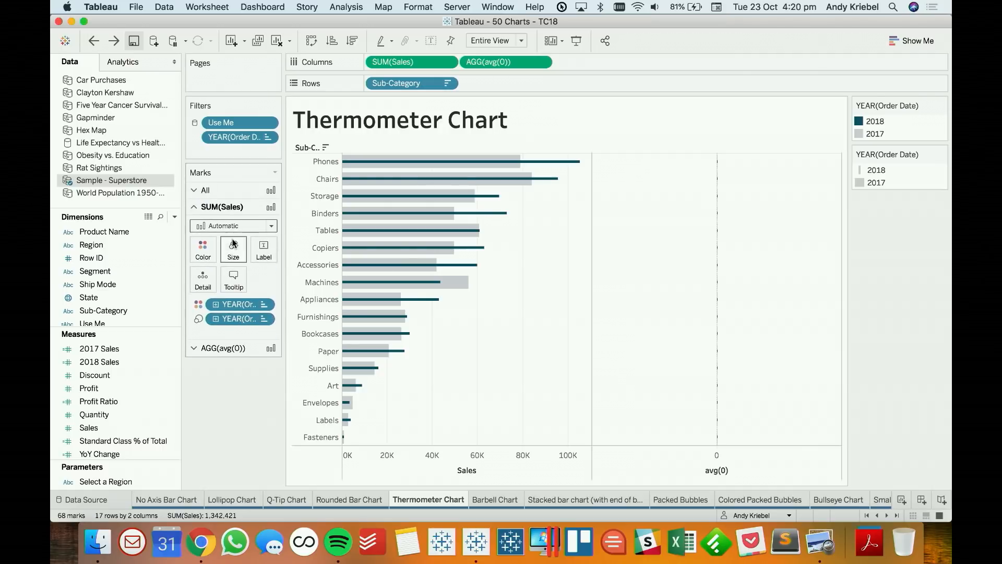
left_click(230, 229)
left_click(230, 252)
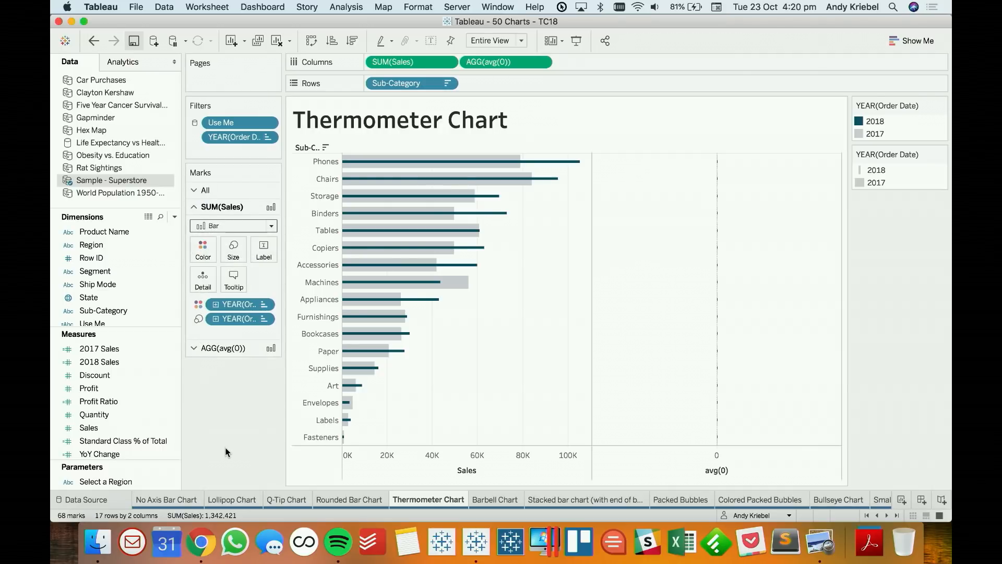
left_click(225, 348)
left_click(227, 243)
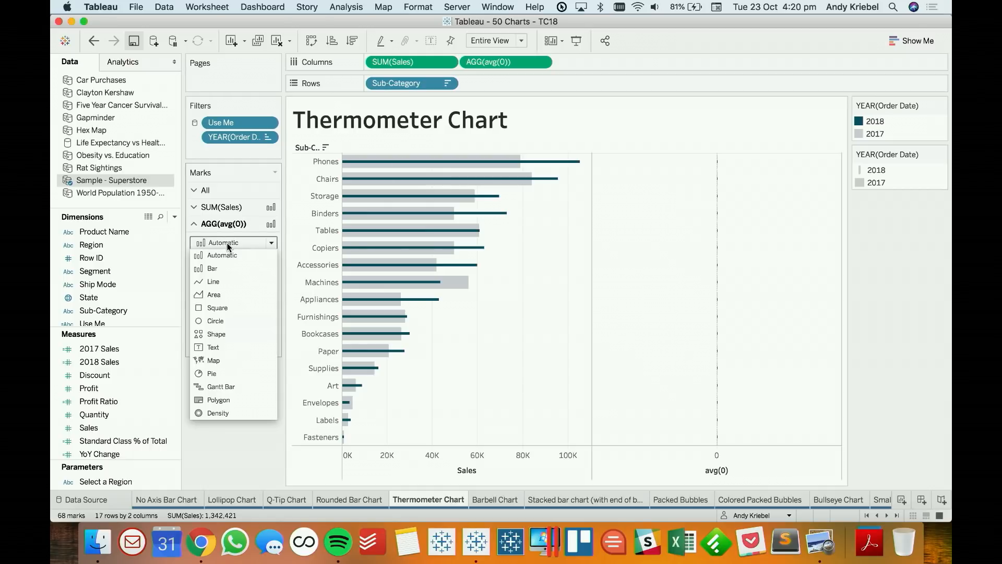
left_click(225, 321)
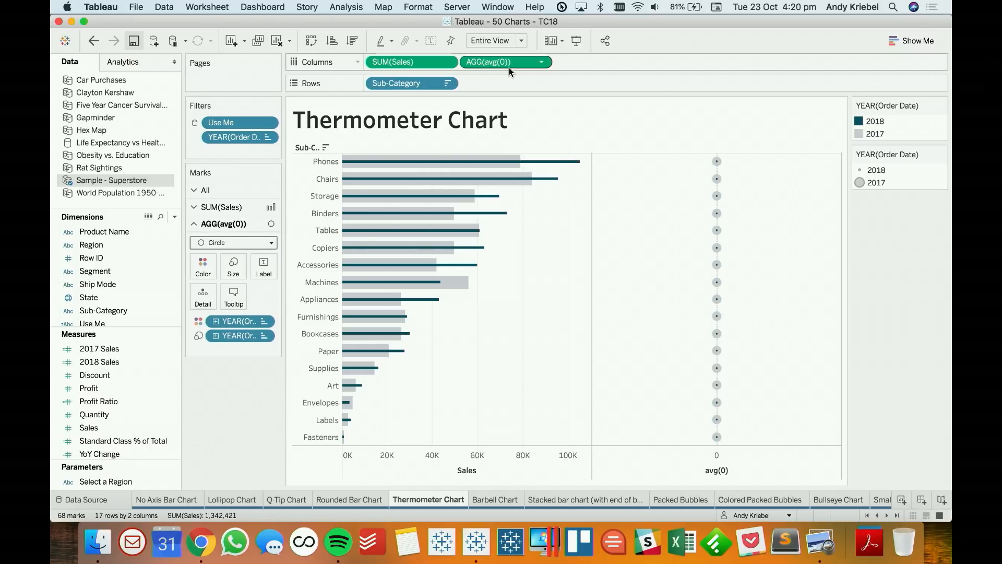
Make avg(0) a synchronized dual axis with Sales and remove Measure Names from the marks of both measures.
left_click_drag(506, 62, 465, 152)
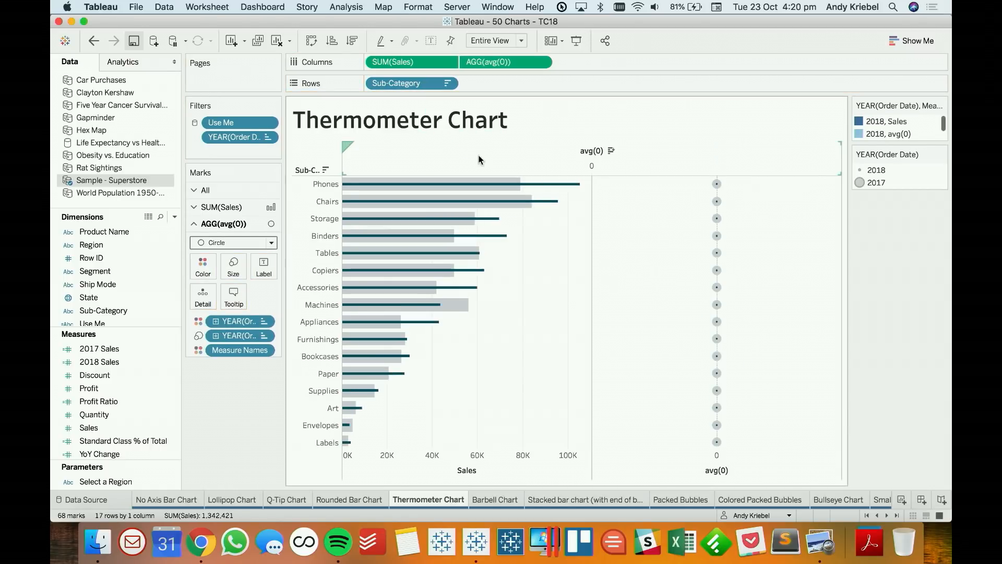
right_click(487, 166)
left_click(556, 229)
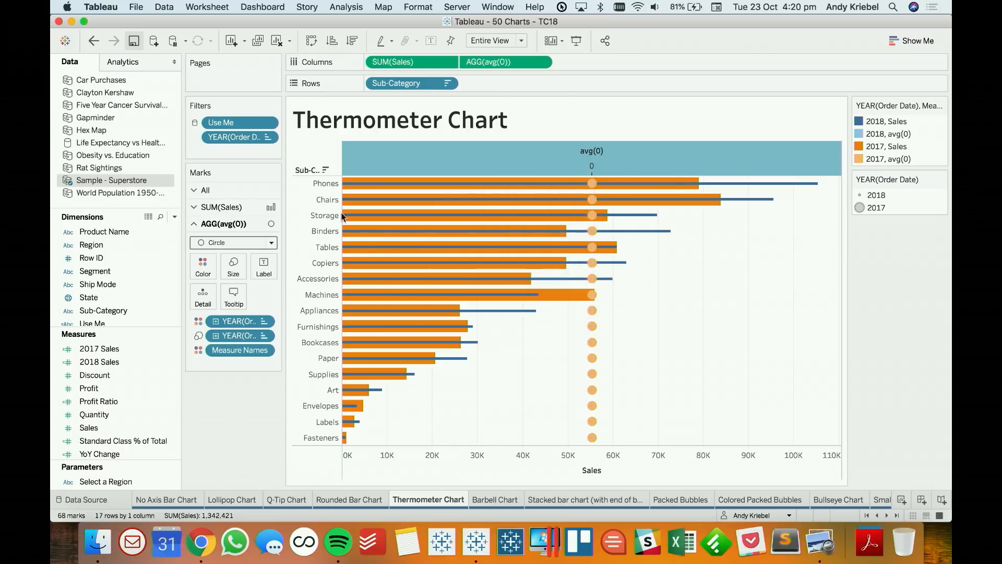
left_click_drag(227, 349, 220, 438)
left_click(223, 205)
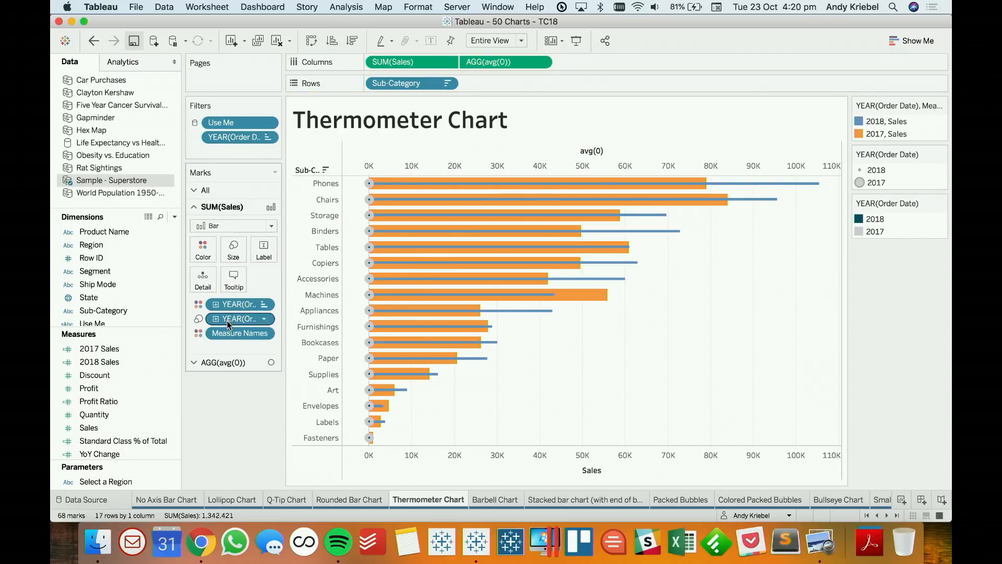
left_click_drag(227, 334, 224, 433)
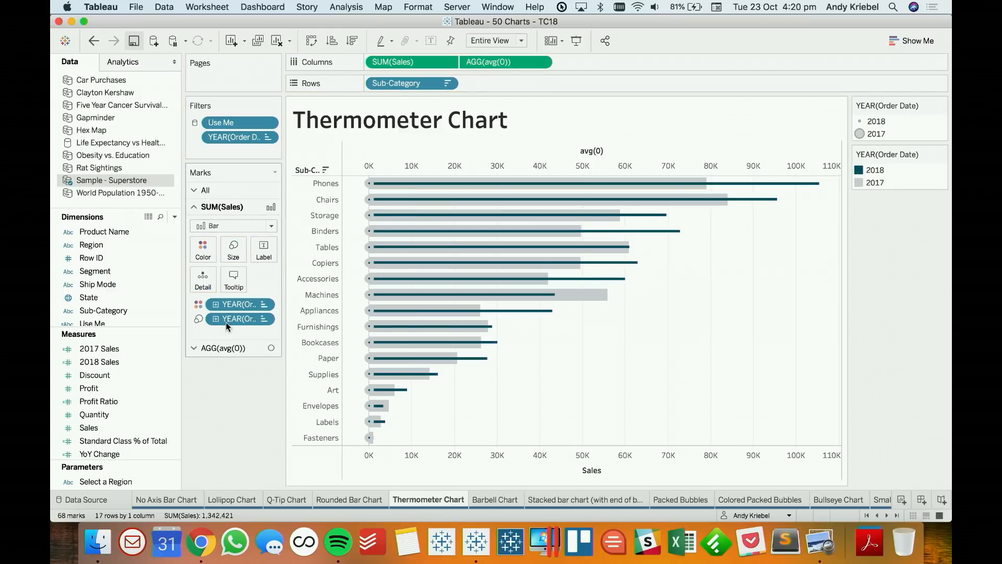
Remove both order year fields from the avg(0) marks so the circles are no longer split by year.
left_click(226, 350)
left_click_drag(233, 323, 231, 396)
left_click_drag(230, 320, 230, 399)
Color the avg(0) circles dark teal and size them slightly wider than the gray bars, like thermometer bulbs.
left_click(232, 266)
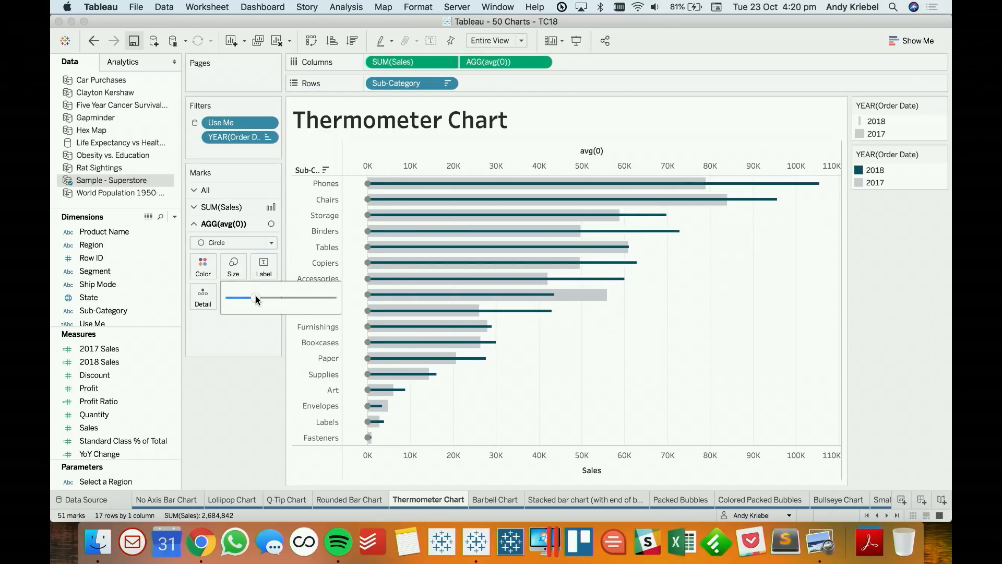
left_click(203, 266)
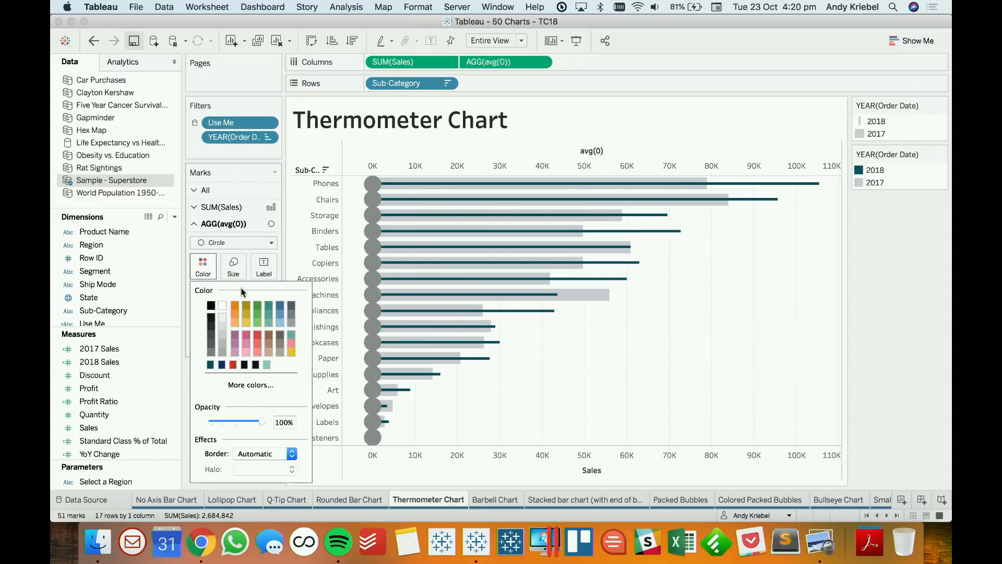
left_click(214, 365)
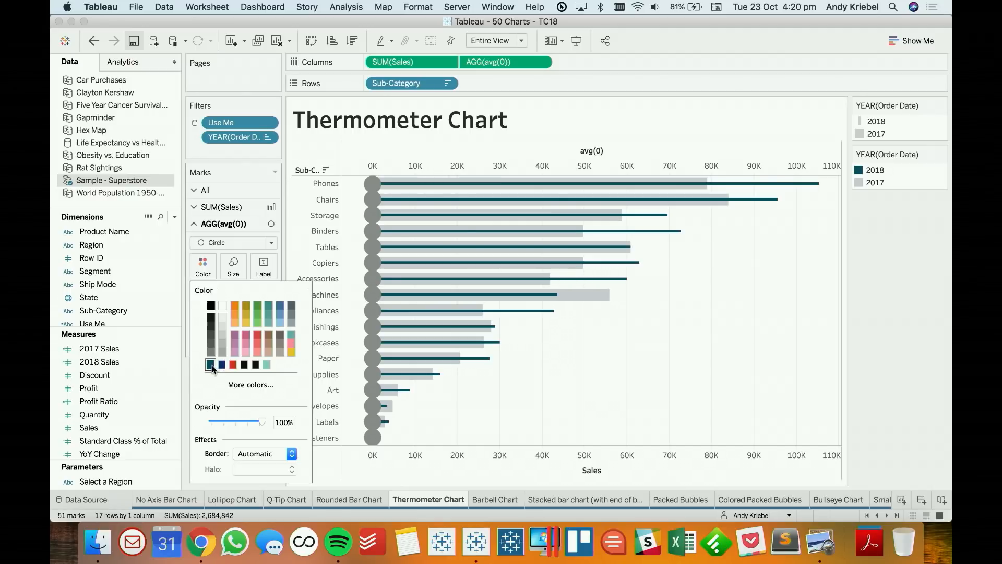
left_click(235, 268)
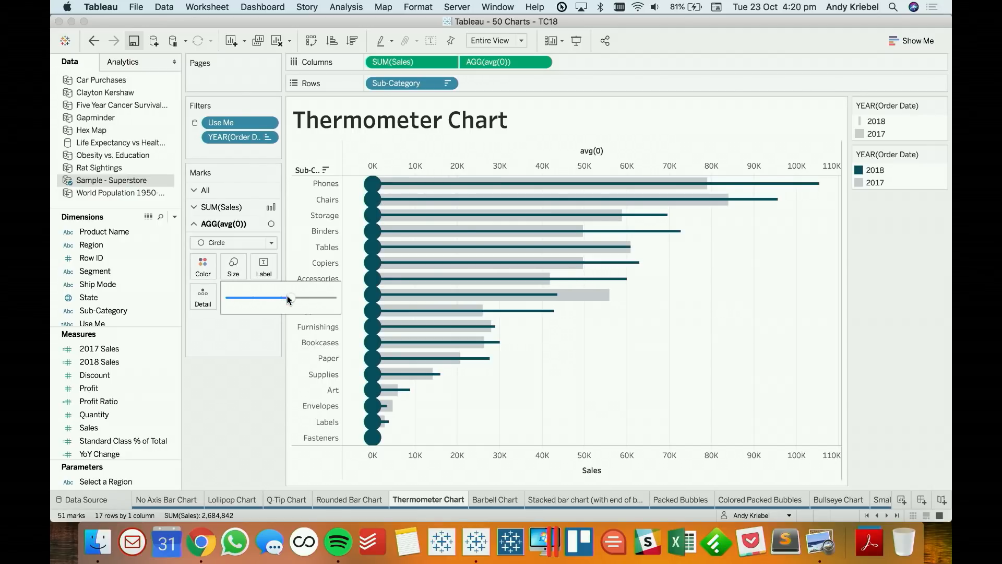
left_click_drag(276, 296, 274, 296)
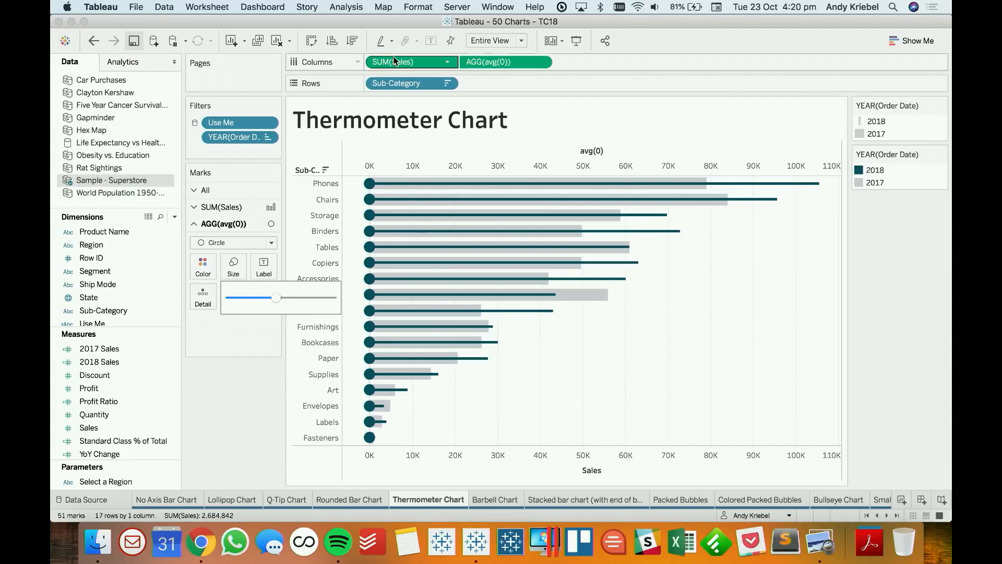
Swap the rows and columns of the Thermometer Chart to make it vertical.
left_click(312, 41)
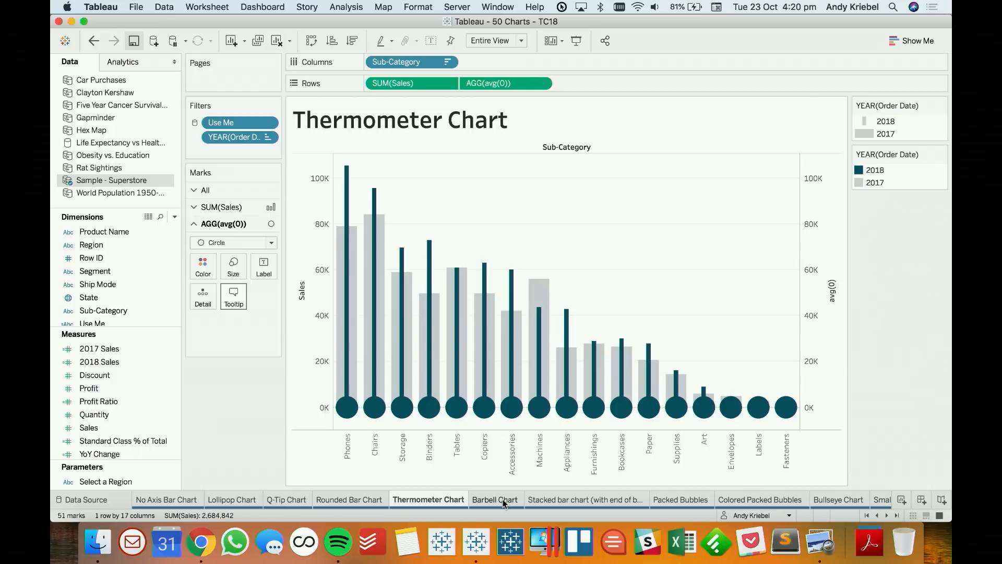
On the Barbell Chart worksheet, place Sub-Category on the rows and 2018 Sales on the columns.
mouse_move(505, 503)
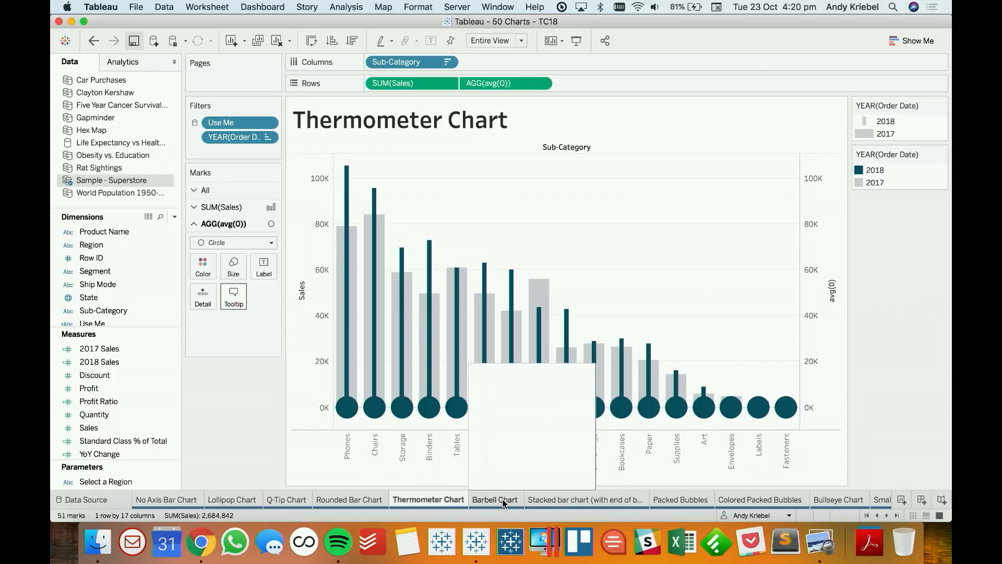
left_click(505, 501)
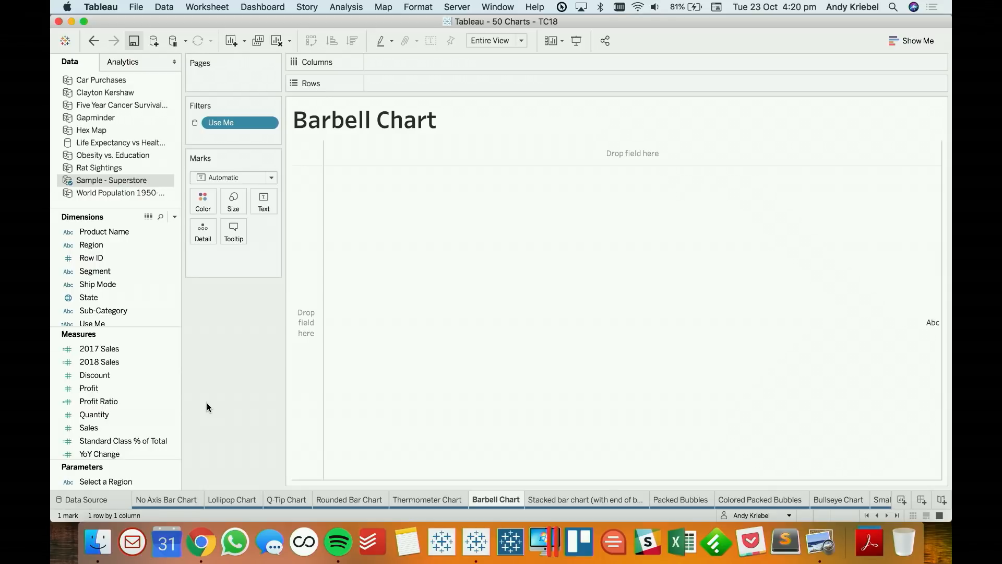
left_click(104, 313)
left_click_drag(105, 313, 303, 305)
left_click_drag(118, 365, 413, 62)
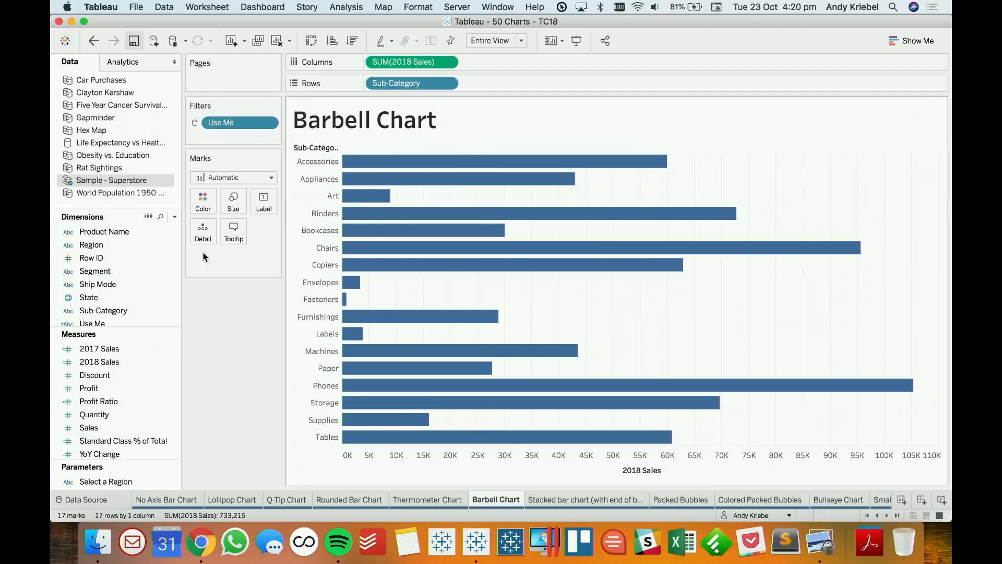
Review the formula of the 2018 Sales calculated field and close its editor without changes.
left_click(120, 348)
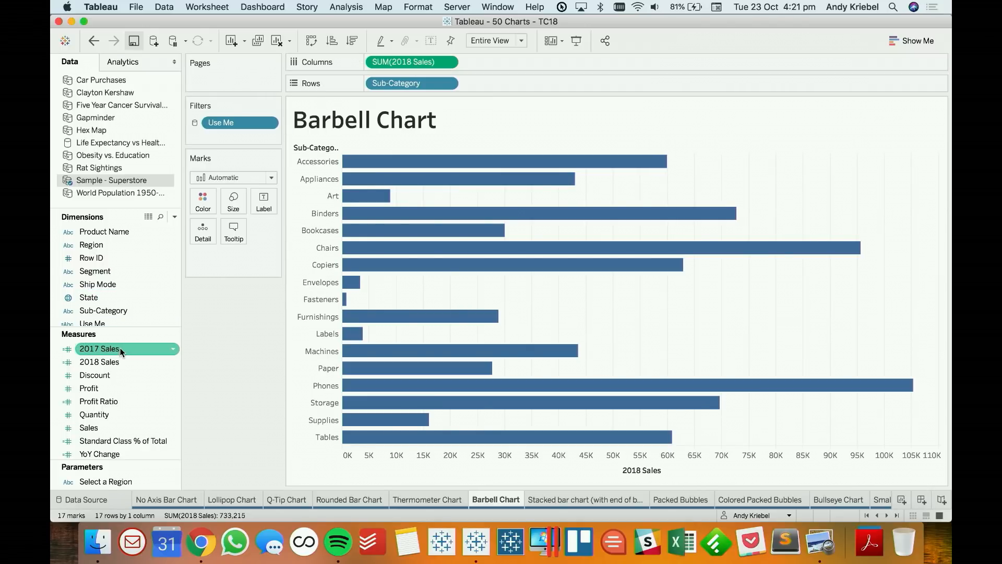
left_click(120, 362)
right_click(120, 360)
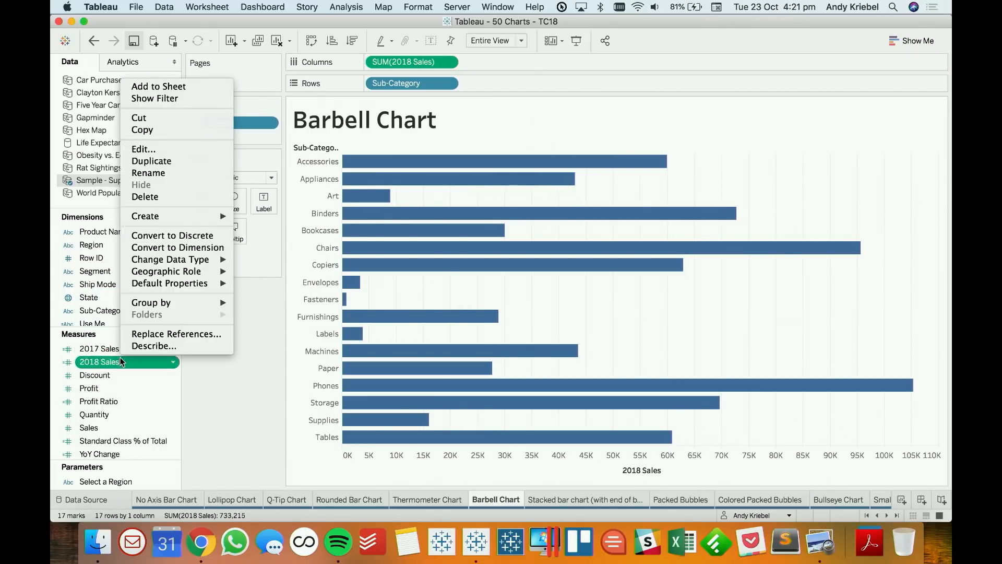
left_click(151, 152)
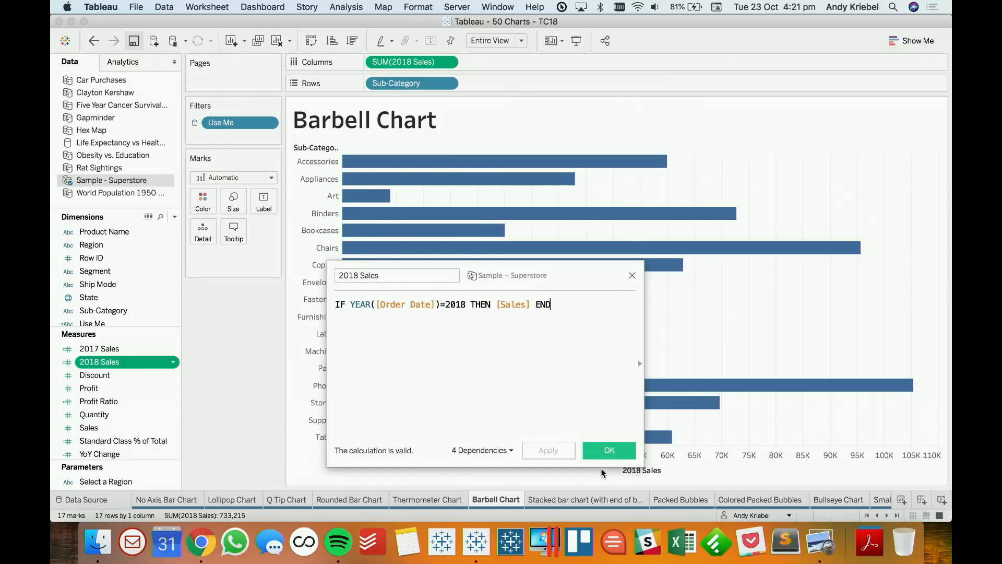
left_click(605, 451)
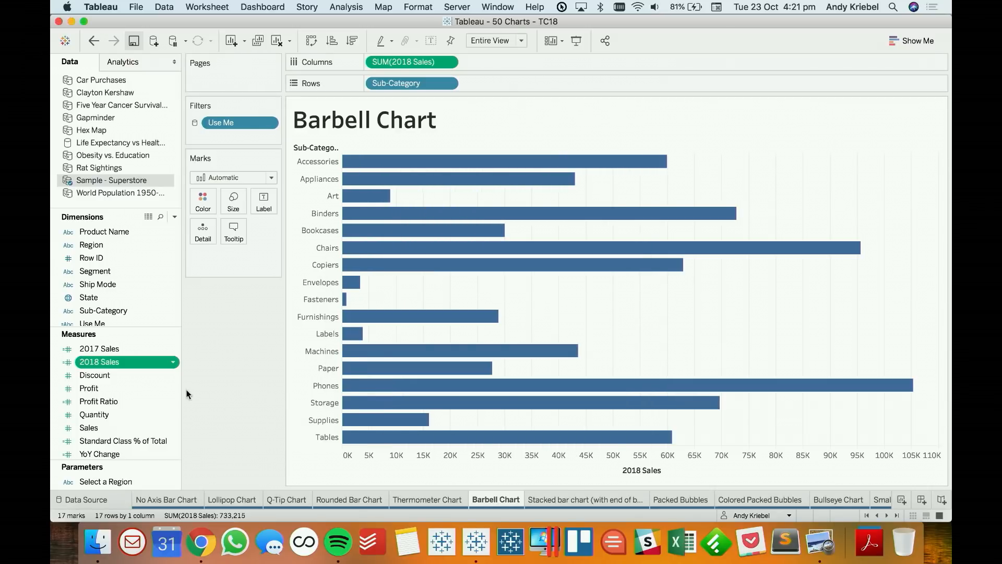
Combine 2017 Sales with 2018 Sales on one shared axis and move Measure Names from the rows to Detail.
left_click_drag(106, 350, 431, 467)
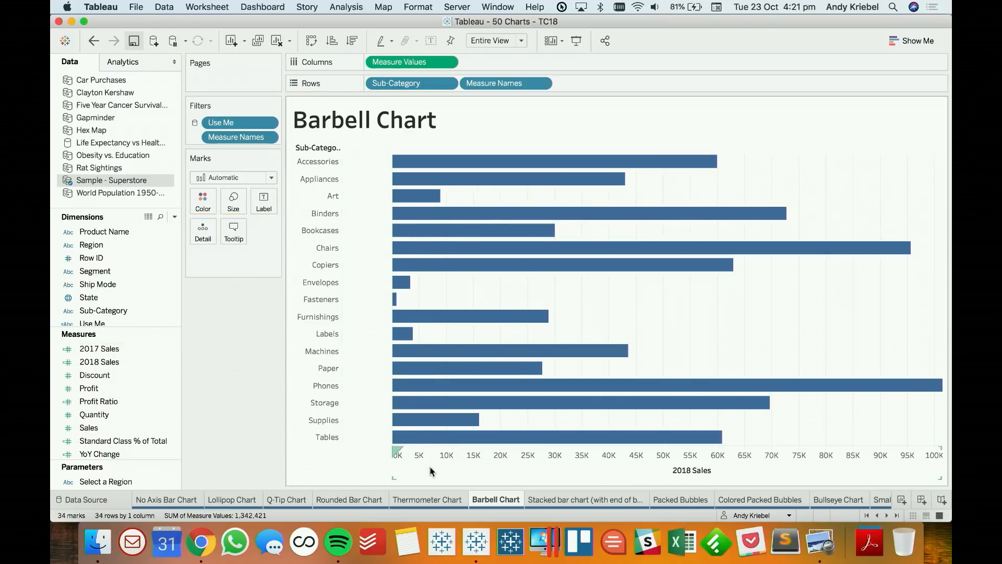
left_click_drag(493, 83, 203, 242)
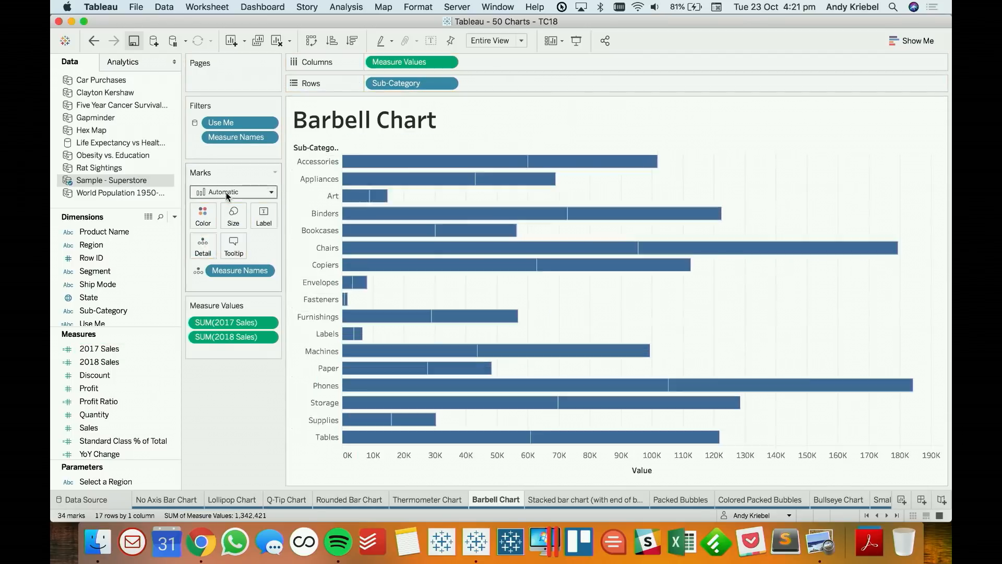
Change the Barbell Chart marks to circles and duplicate Measure Values on the columns.
left_click(227, 192)
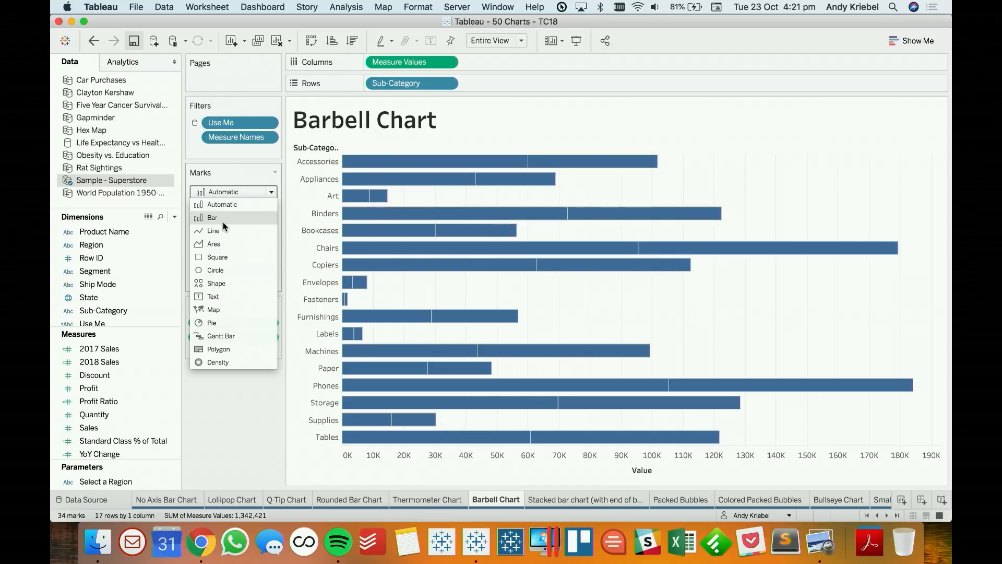
left_click(221, 267)
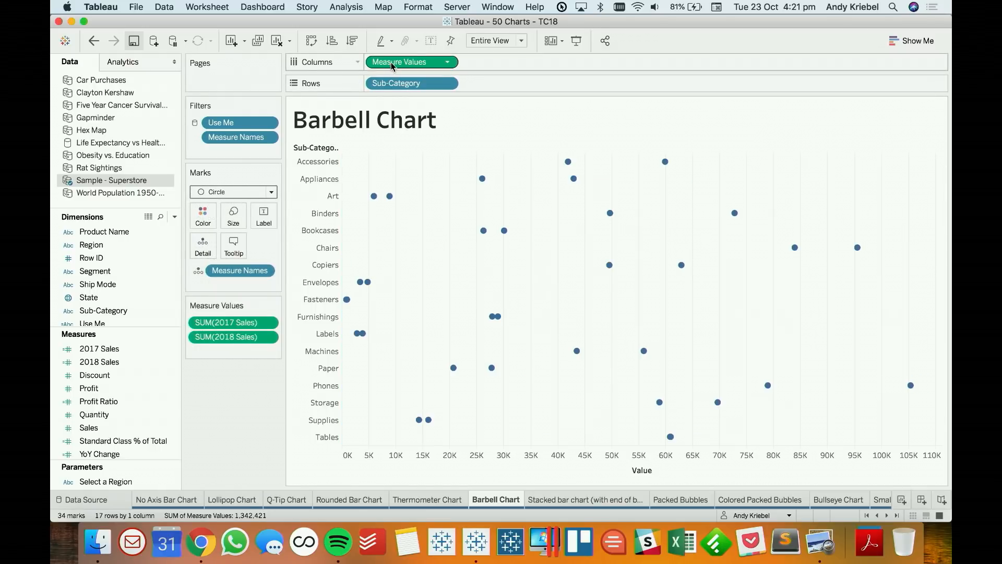
left_click_drag(393, 66, 505, 65)
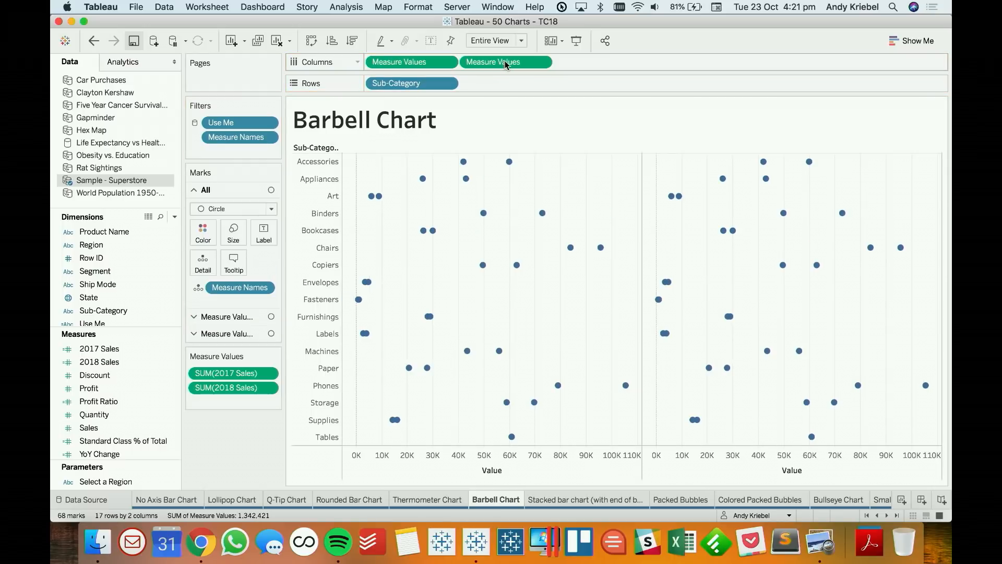
Set the second Measure Values marks to Line and move their Measure Names from Detail to Path.
left_click(228, 244)
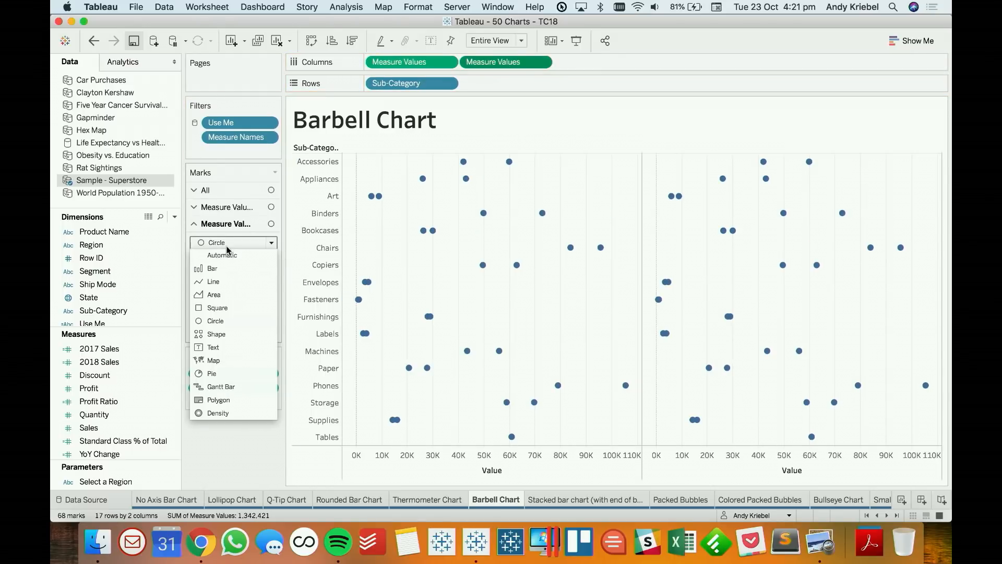
left_click(221, 278)
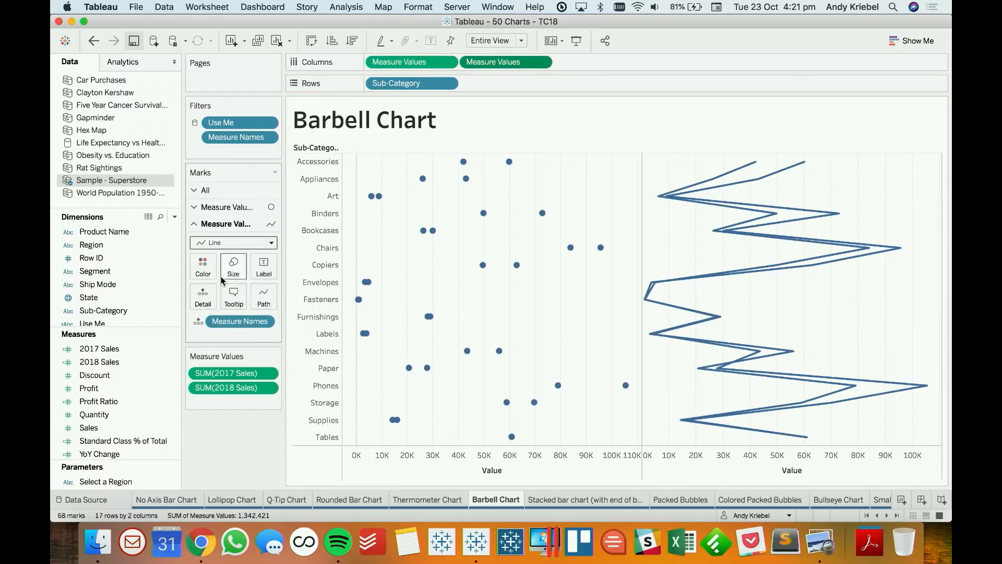
left_click_drag(231, 321, 268, 303)
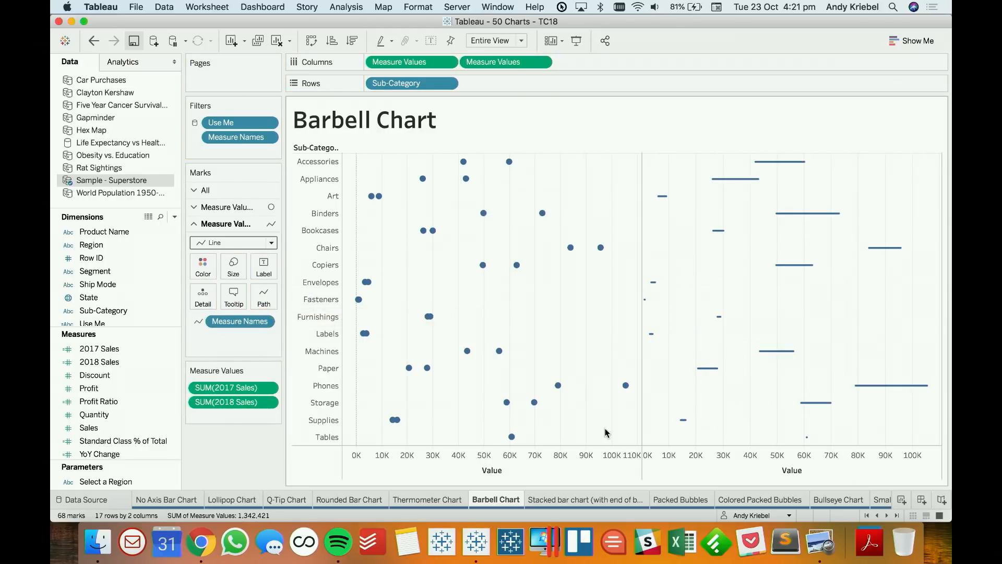
Combine the two Measure Values charts as a synchronized dual axis and move the line marks to the back.
right_click(724, 468)
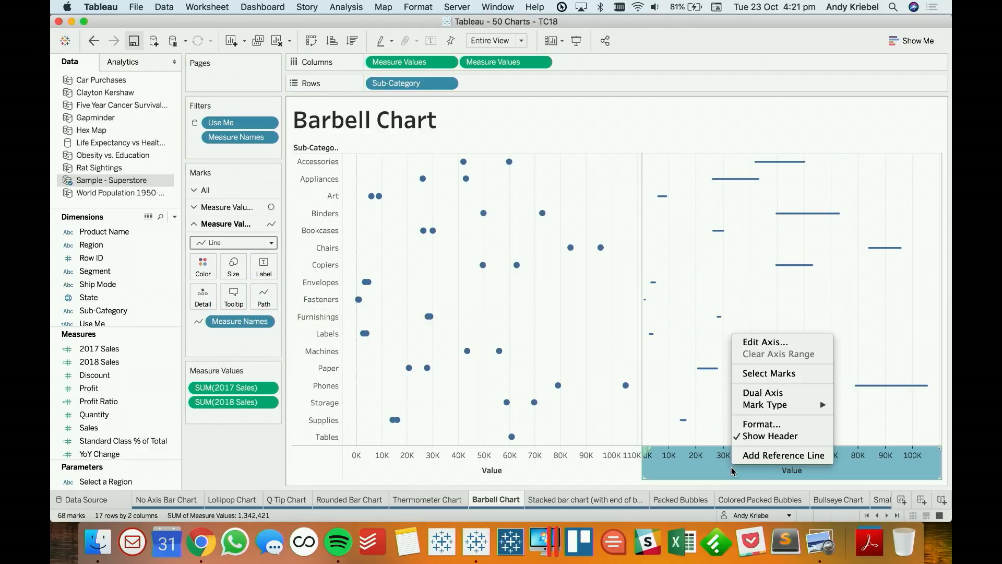
left_click(761, 392)
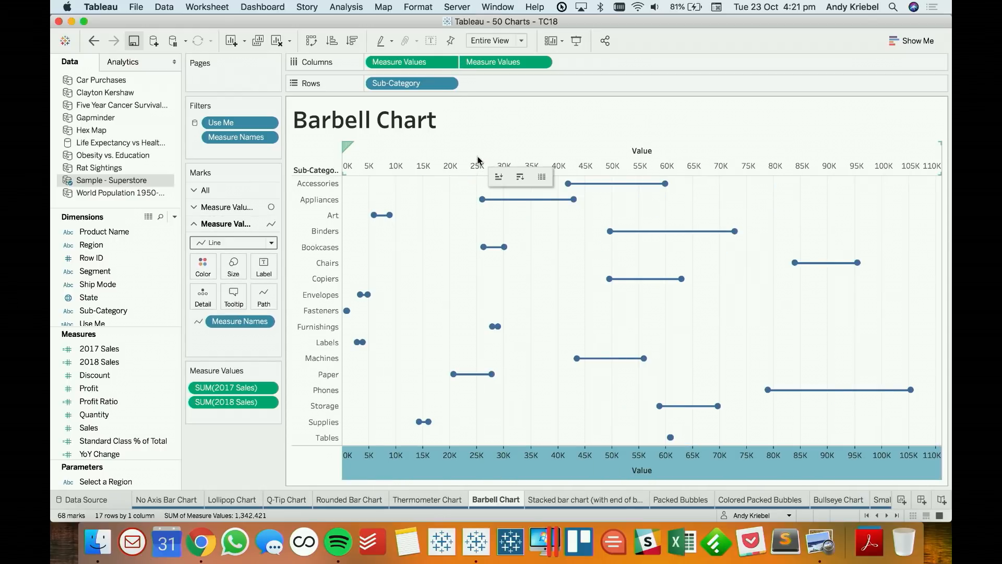
right_click(468, 164)
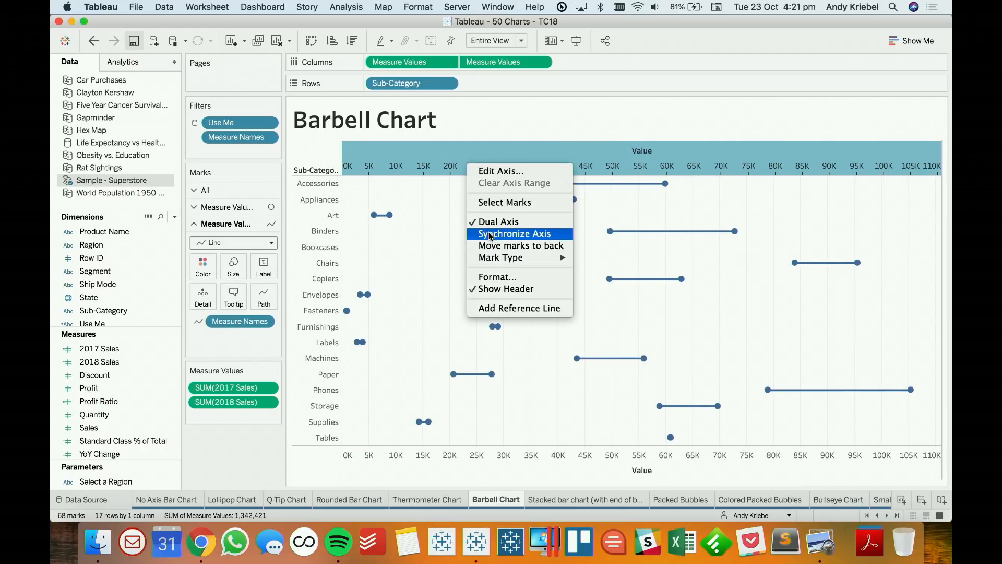
left_click(509, 234)
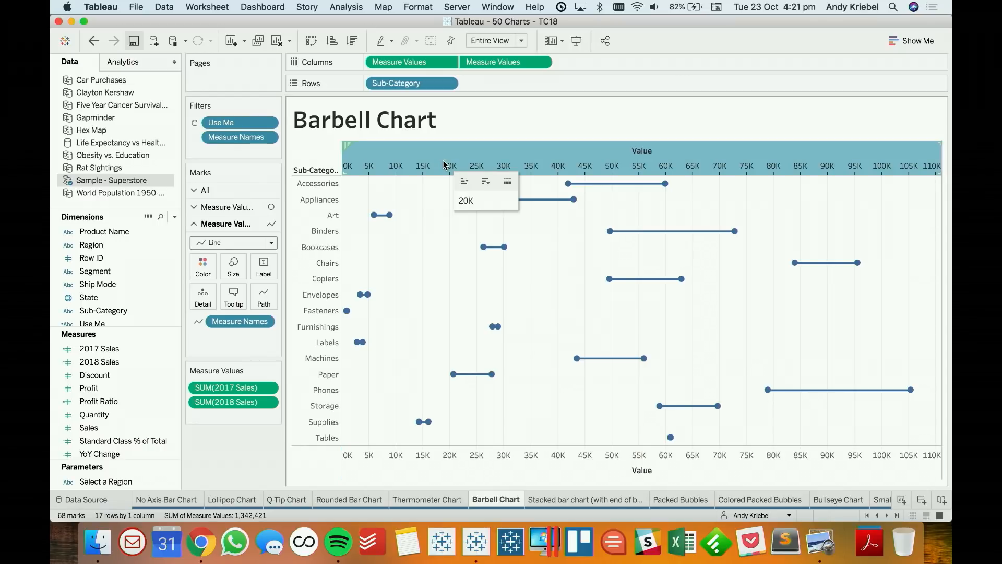
right_click(445, 165)
left_click(491, 244)
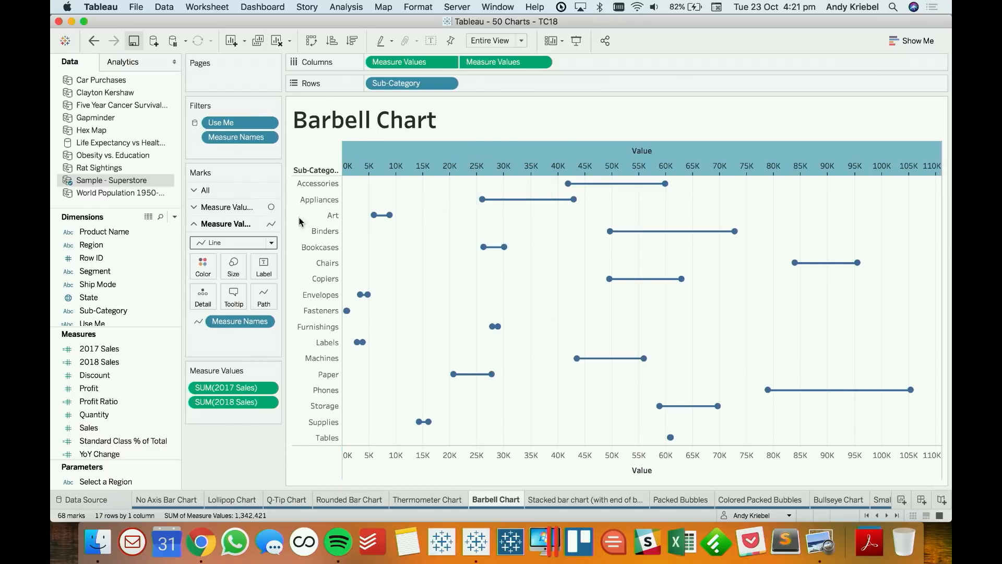
Color the circle marks of the first Measure Values by Measure Names.
left_click(235, 207)
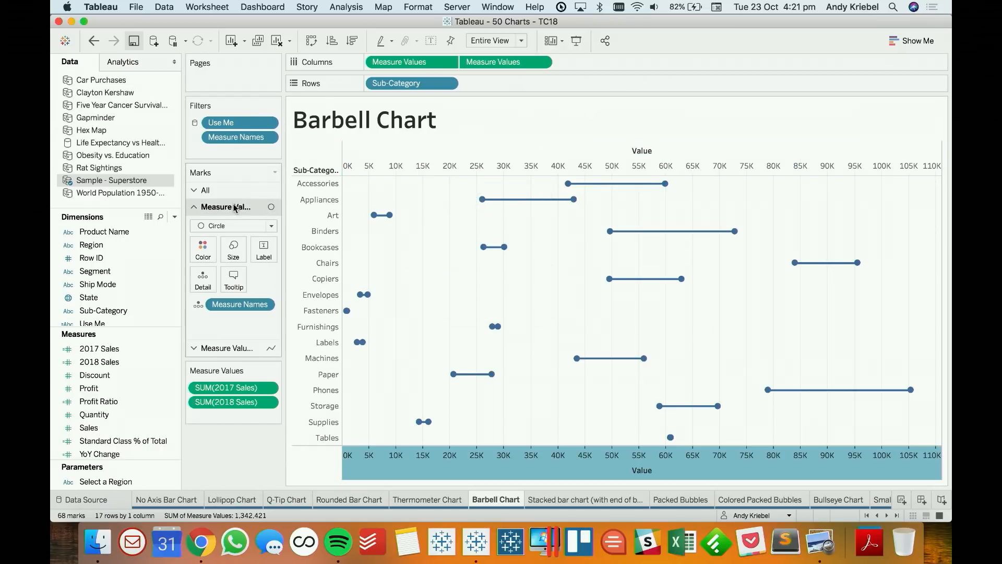
left_click(199, 305)
key("Return")
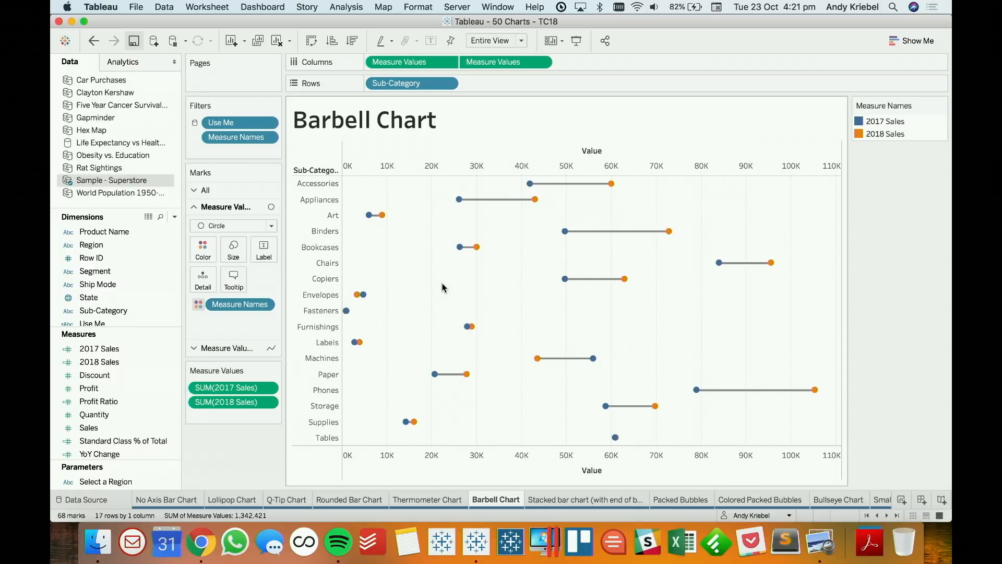
Sort Sub-Category in descending order by the field 2018 Sales.
left_click(447, 85)
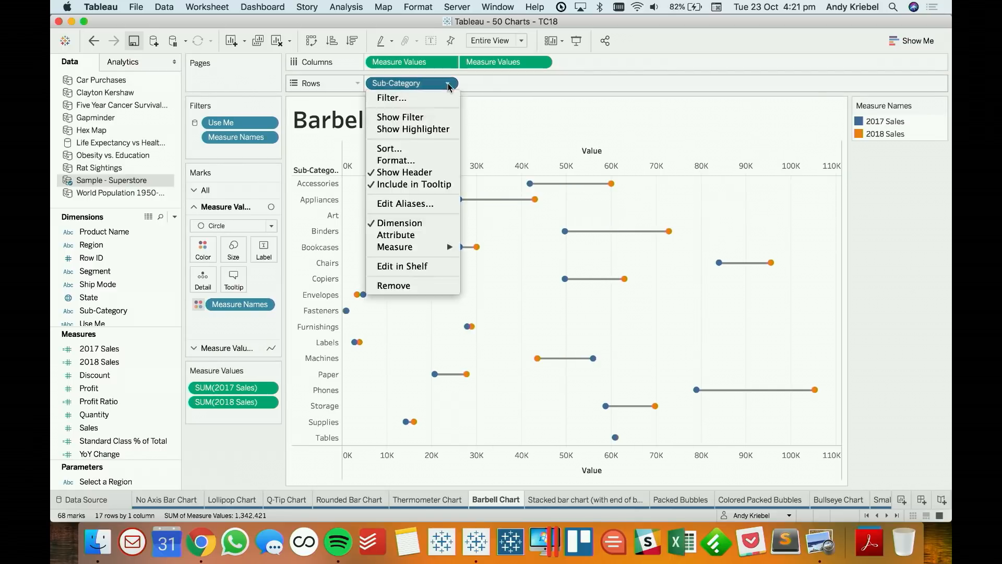
left_click(417, 149)
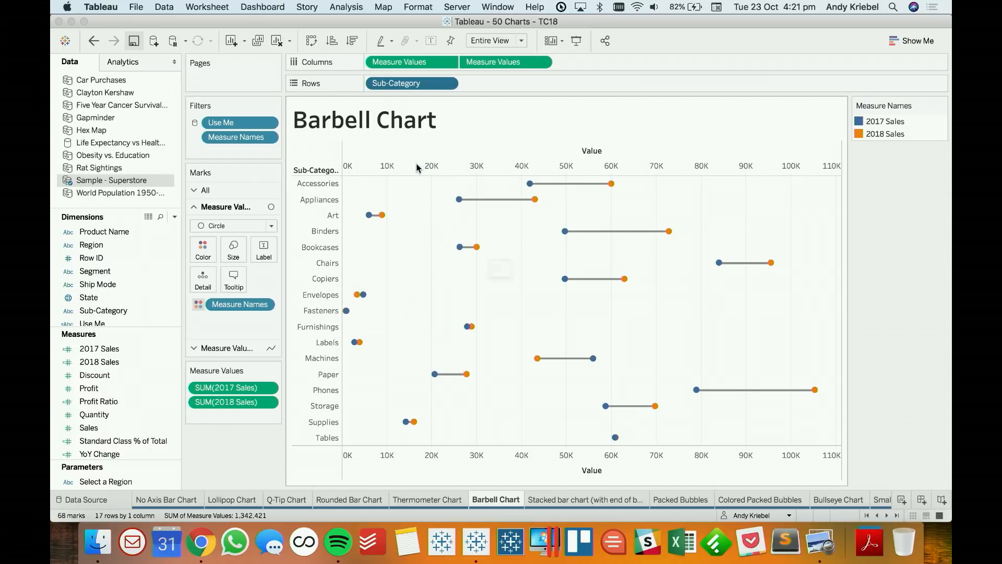
left_click(449, 241)
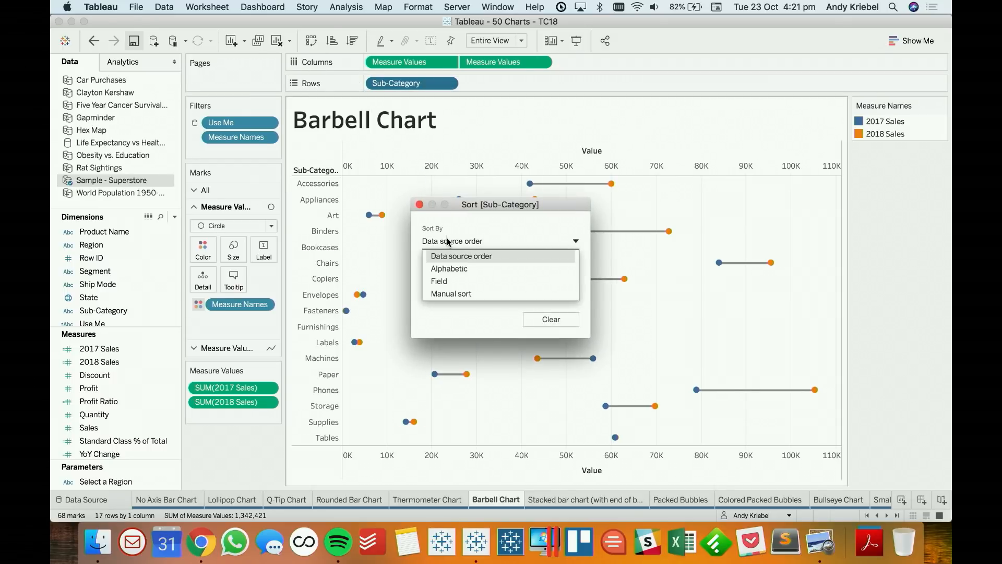
left_click(449, 281)
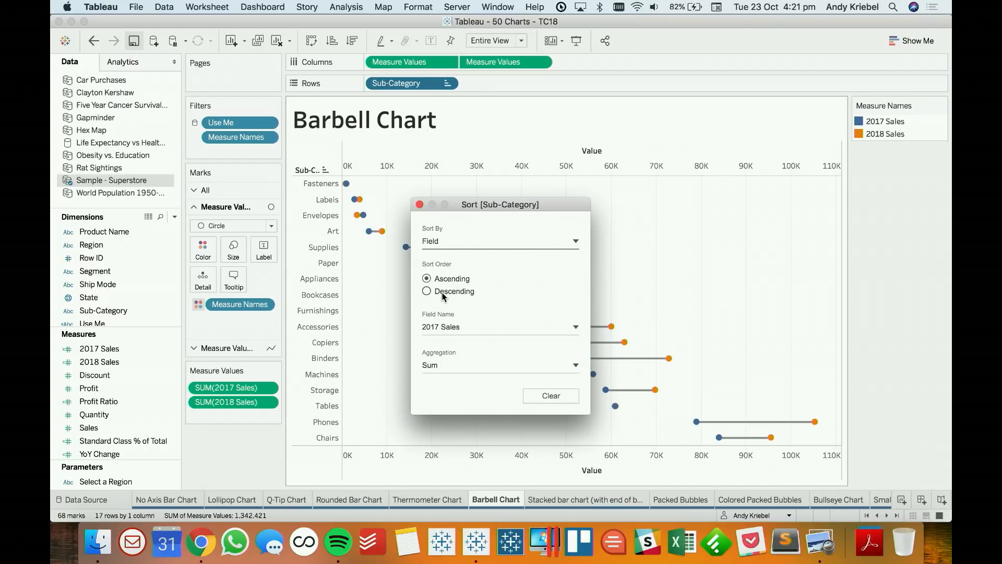
left_click(446, 328)
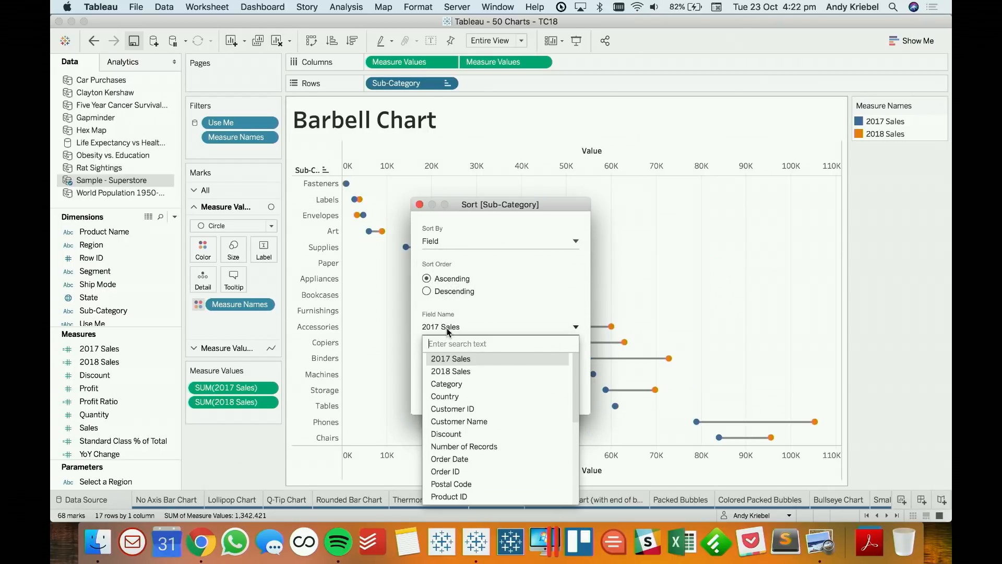
left_click(447, 371)
left_click(427, 291)
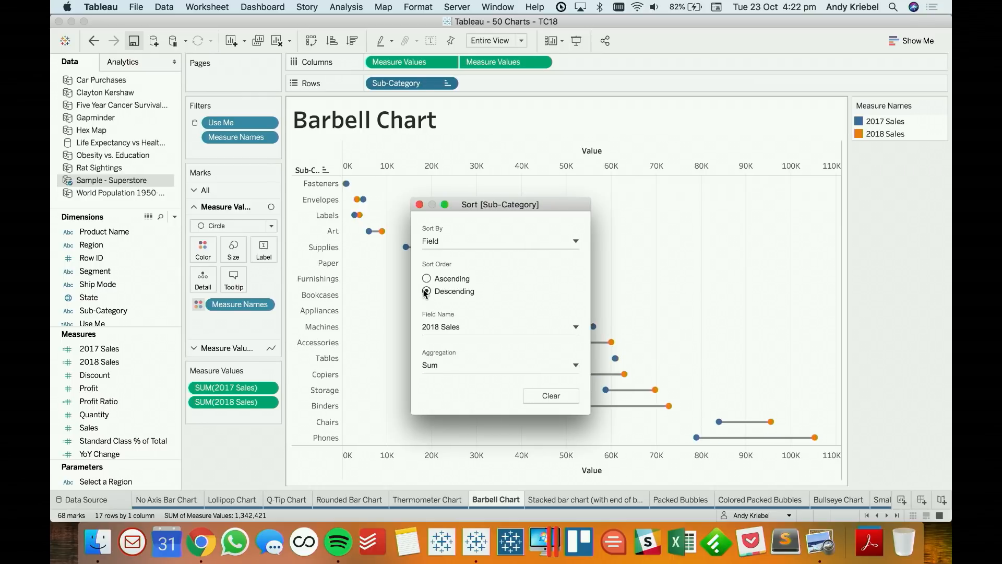
left_click(420, 205)
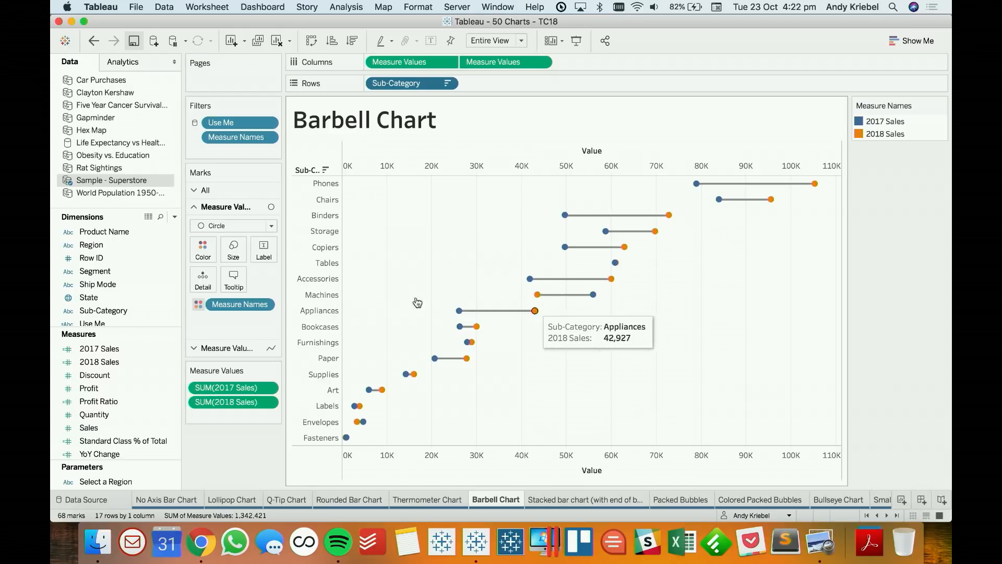
left_click(322, 294)
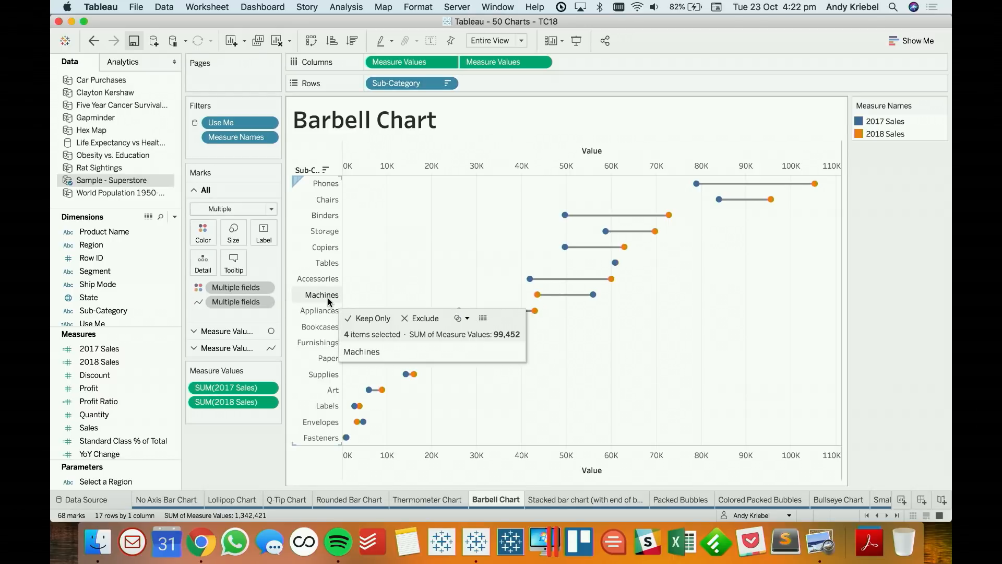
left_click(688, 353)
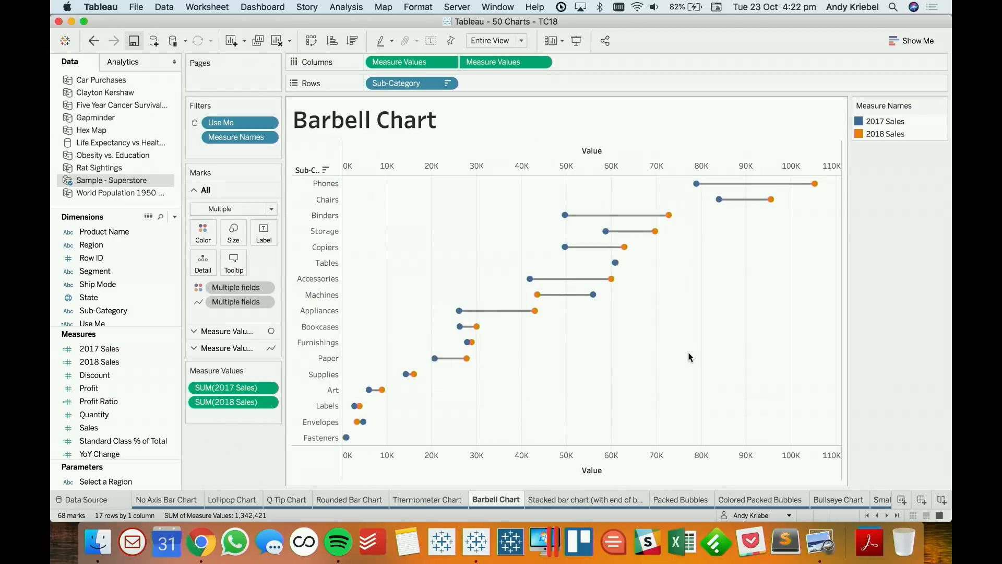
On the Stacked bar chart (with end of bar label) worksheet, place Sub-Category on the columns and Sales on the rows.
left_click(586, 500)
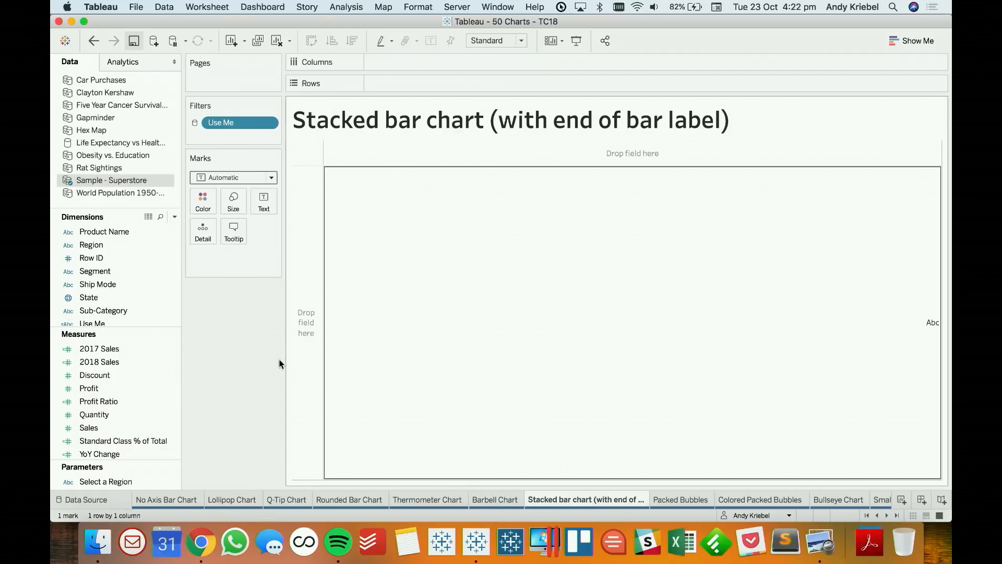
left_click(124, 311)
left_click_drag(124, 312, 431, 63)
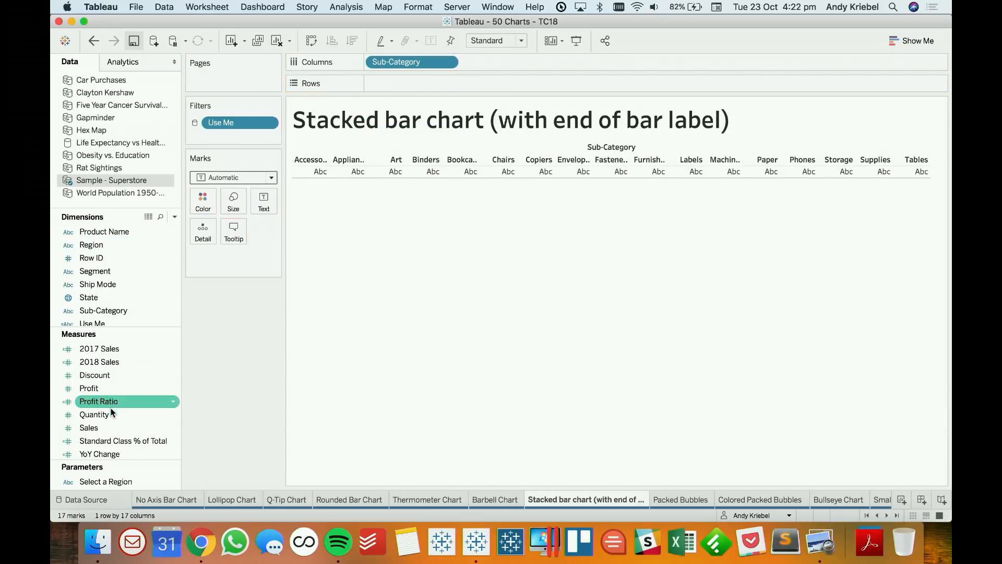
left_click_drag(104, 428, 277, 243)
left_click_drag(413, 79, 412, 82)
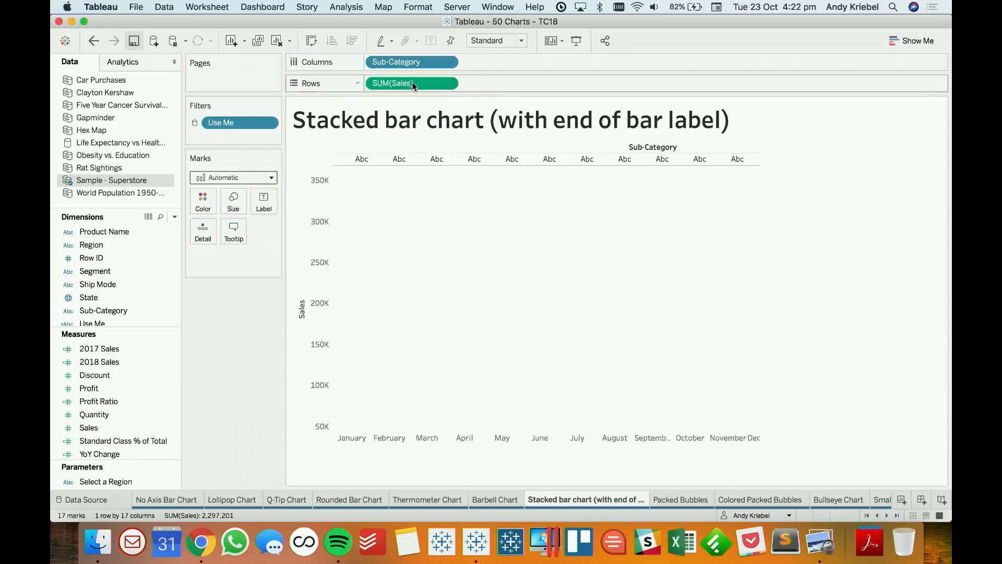
Color the Sub-Category sales bars by Region.
mouse_move(479, 179)
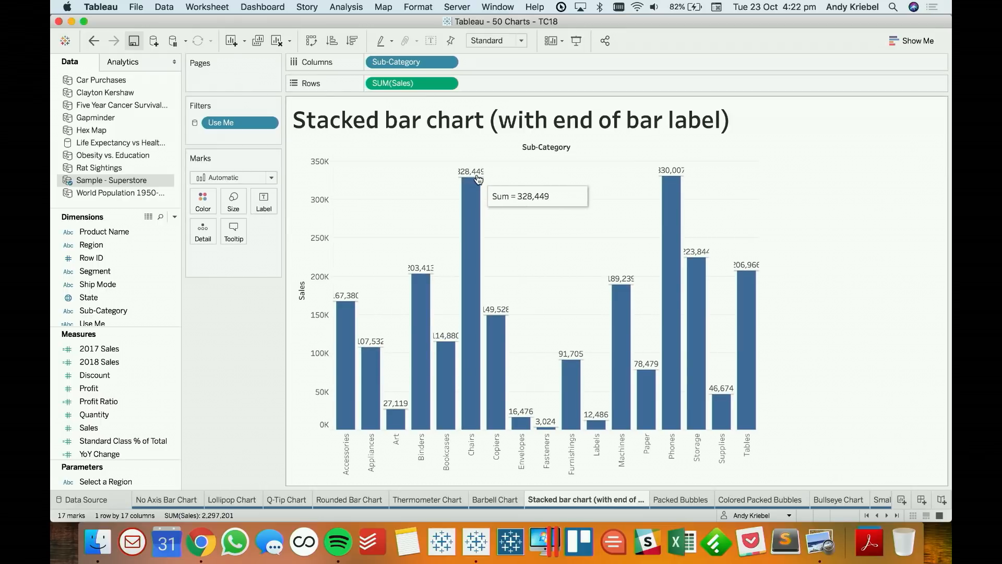
left_click_drag(478, 179, 204, 344)
left_click(132, 298)
left_click_drag(118, 244, 204, 203)
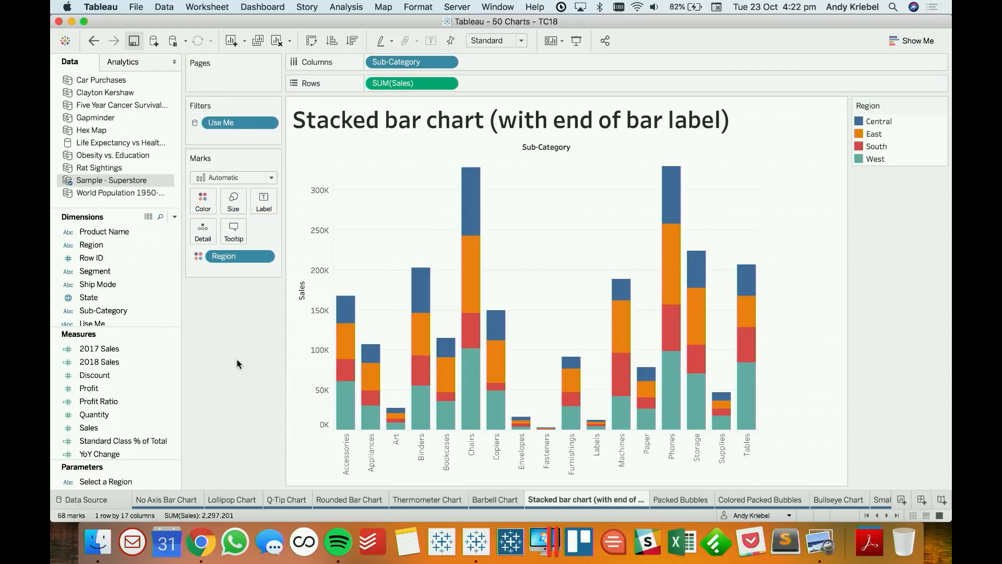
Color the stacked Sub-Category bars by Segment.
scroll(134, 287, "down", 2)
scroll(134, 289, "up", 1)
left_click_drag(130, 258, 239, 264)
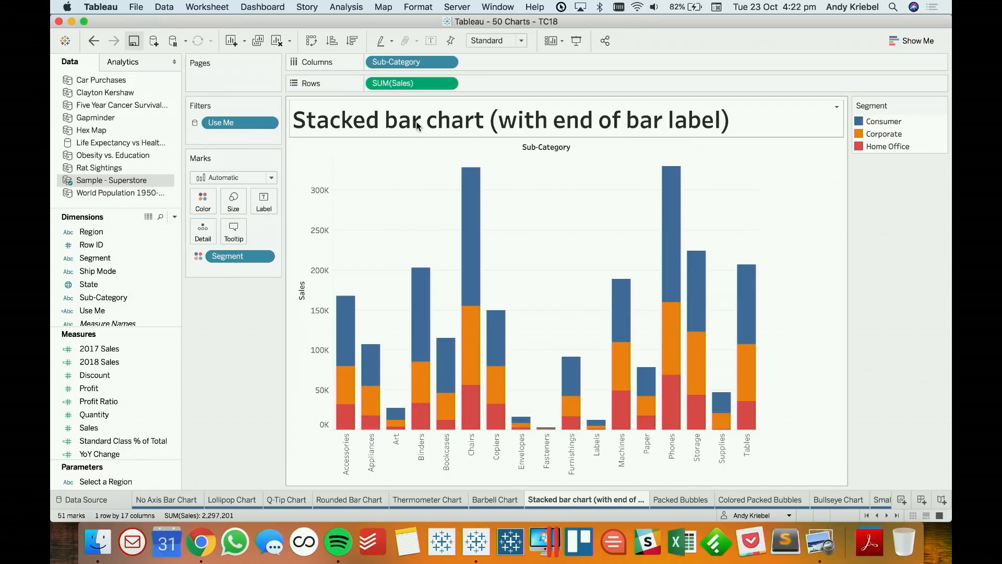
Show the mark labels on the stacked bar segments and hide them again.
left_click(429, 42)
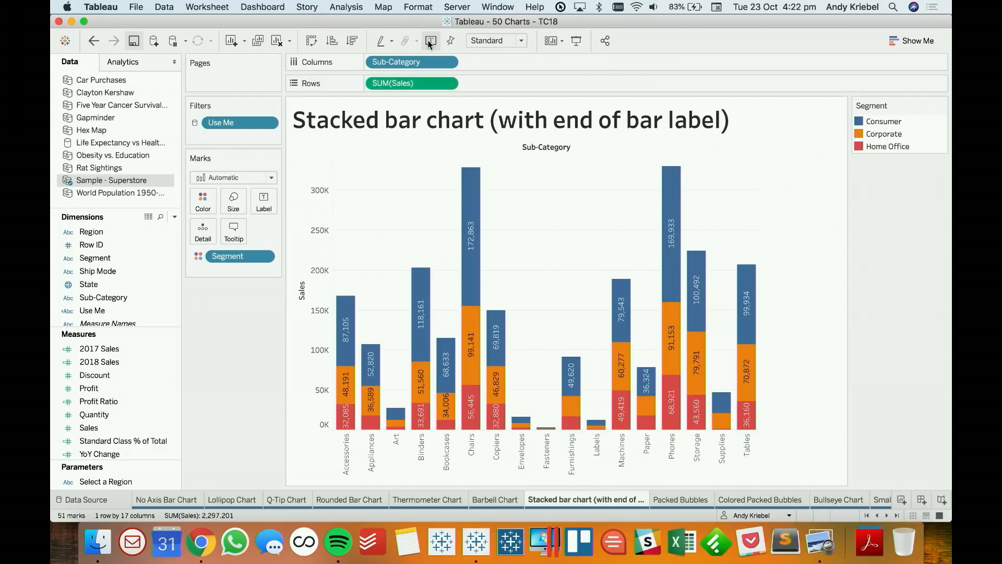
left_click(429, 42)
Add an average line for Sales to the stacked bars with its scope set per cell.
left_click(110, 72)
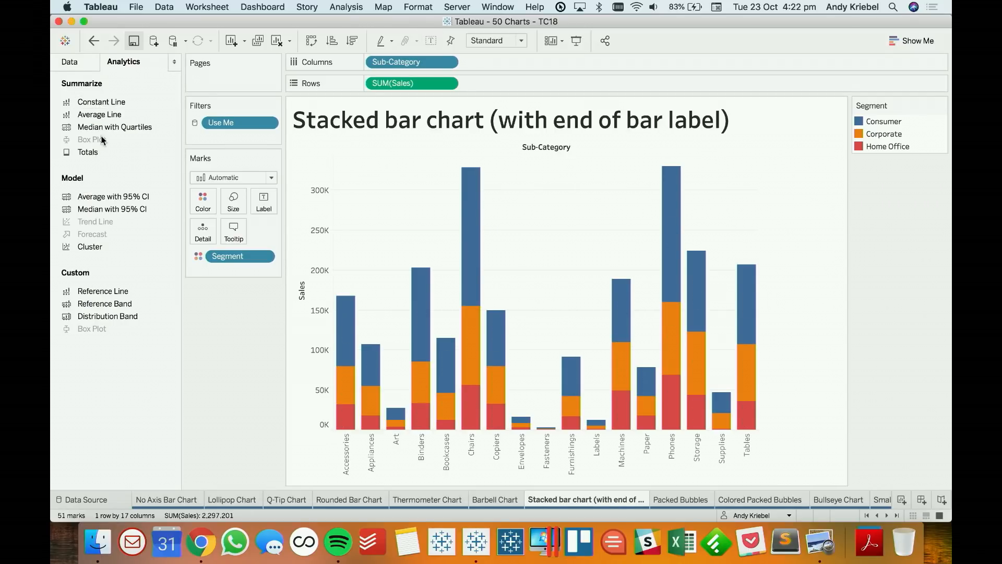
left_click_drag(108, 119, 620, 211)
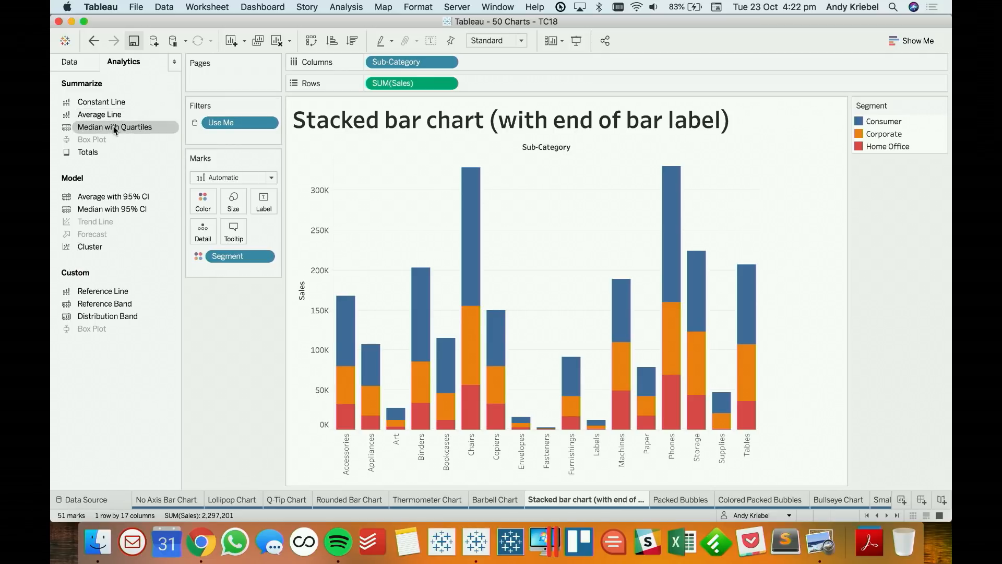
left_click_drag(106, 114, 485, 161)
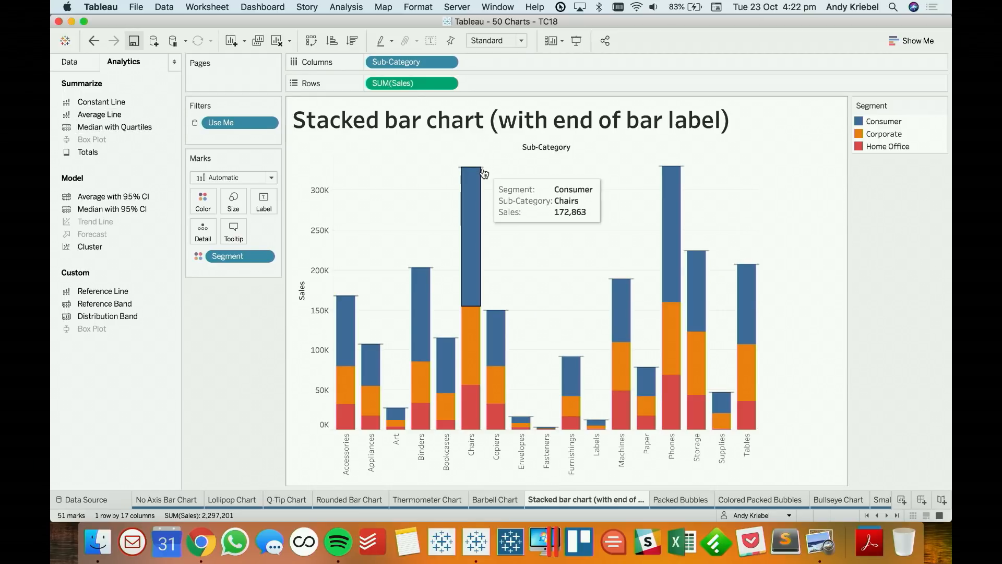
Label the per-cell average lines with their value, set the line to None, turn off recalculated lines, and fit the chart to Entire View.
left_click(482, 167)
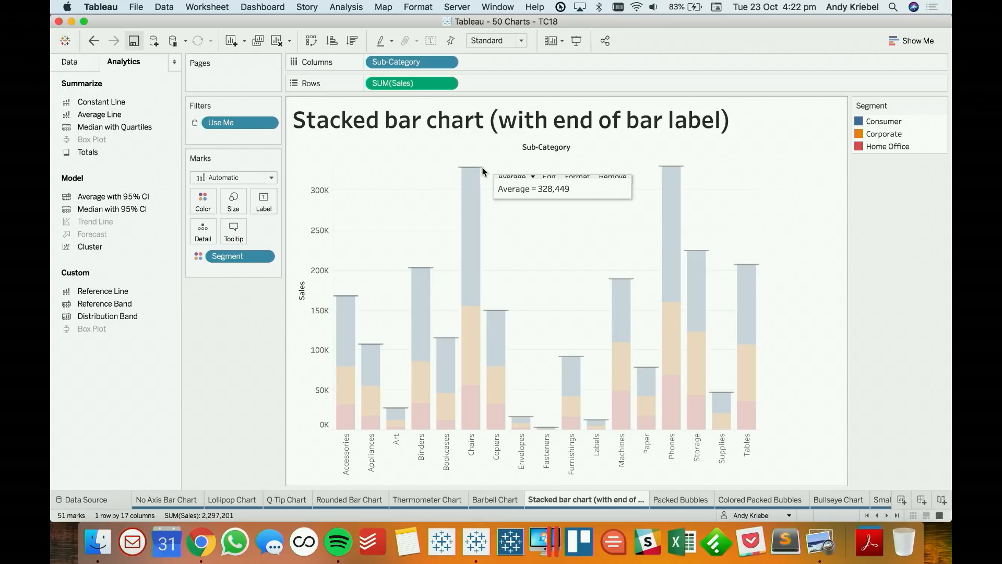
left_click(557, 174)
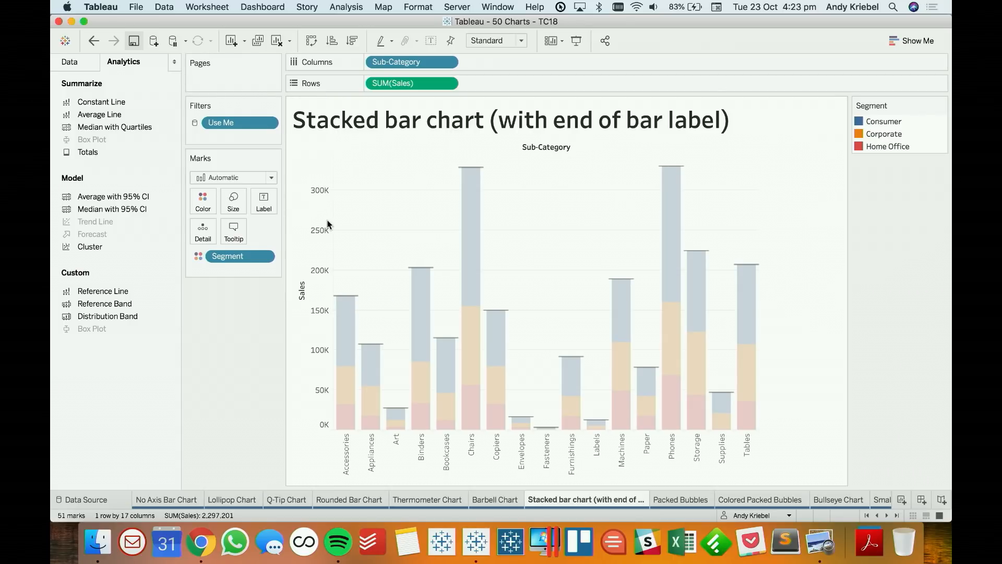
left_click(394, 236)
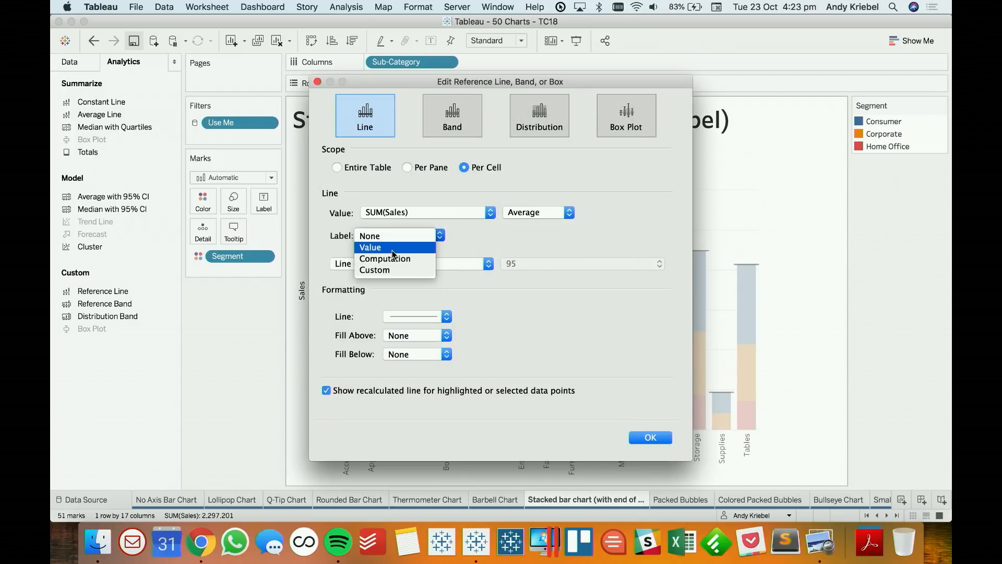
left_click(395, 248)
left_click(415, 317)
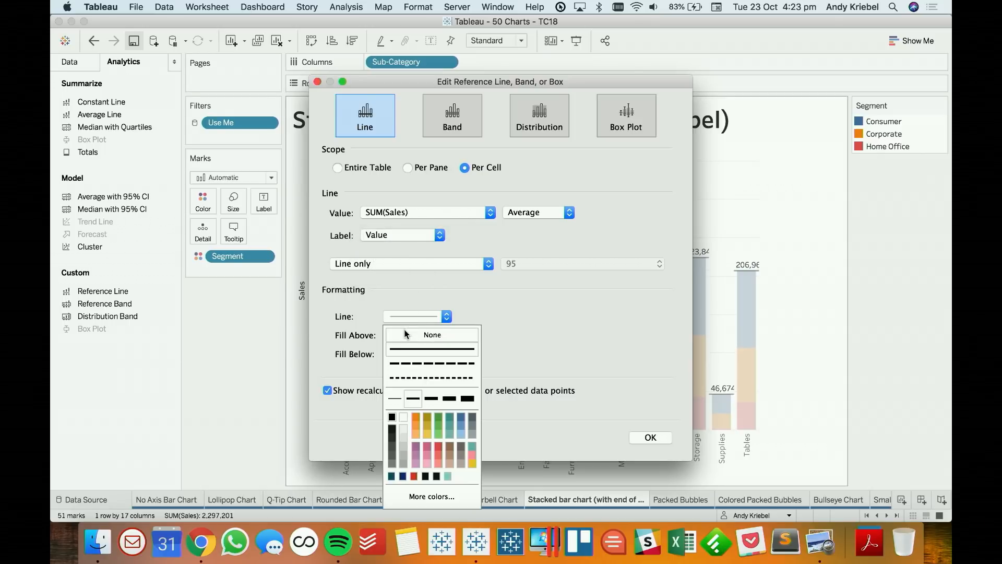
left_click(340, 392)
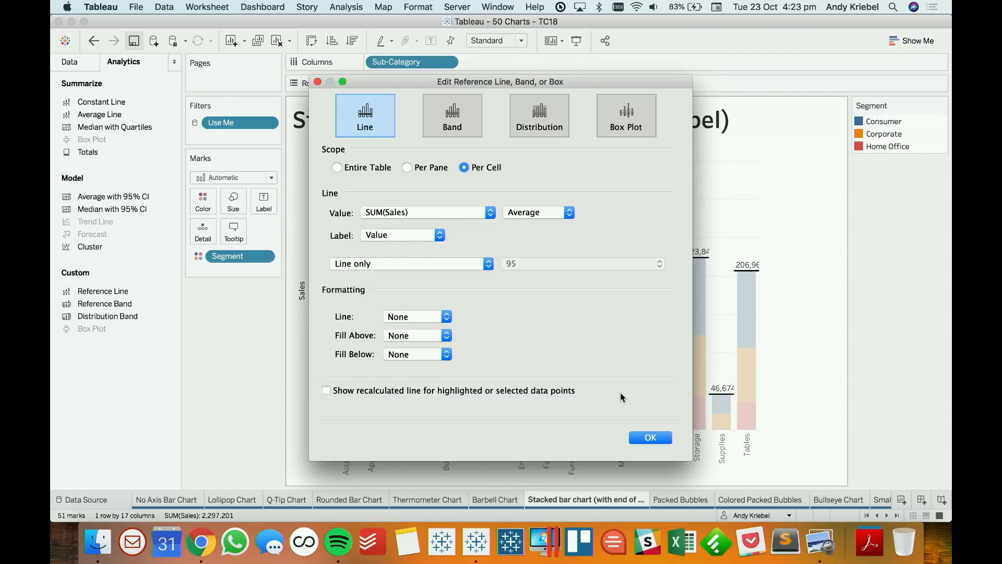
left_click(650, 437)
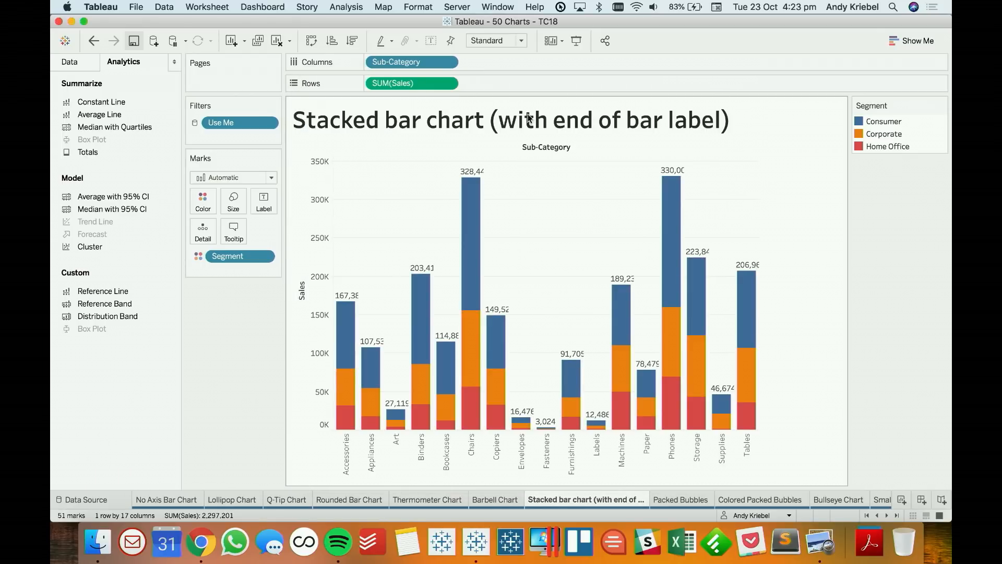
left_click(499, 40)
left_click(494, 91)
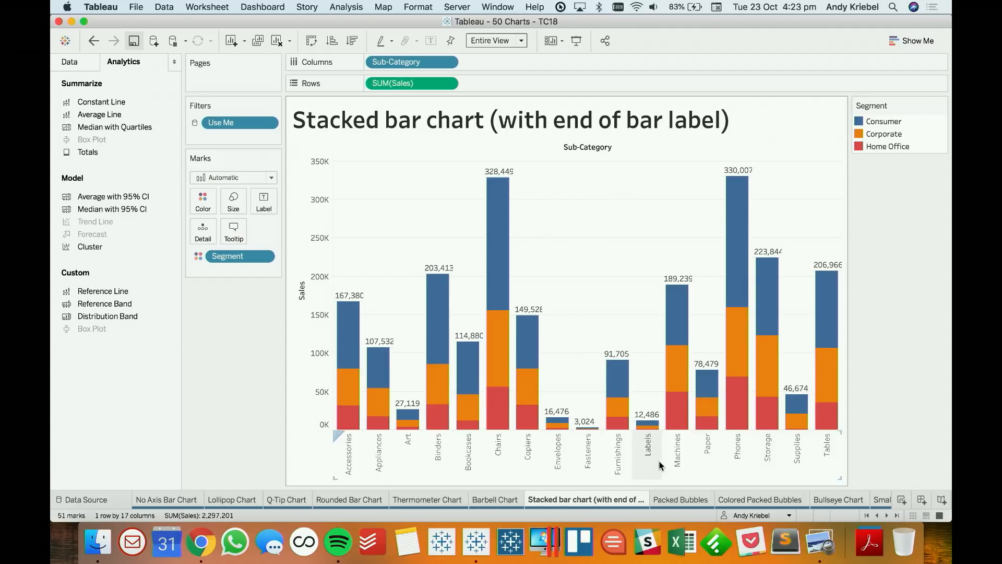
On the Packed Bubbles worksheet, size the marks by Price, break them down by Make, and set the mark type to Circle.
left_click(675, 500)
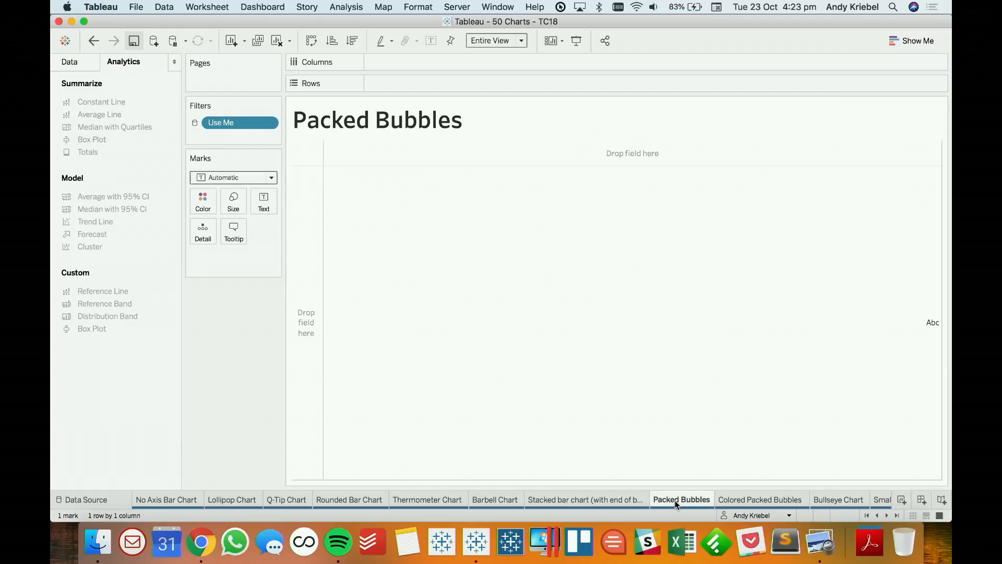
left_click(70, 62)
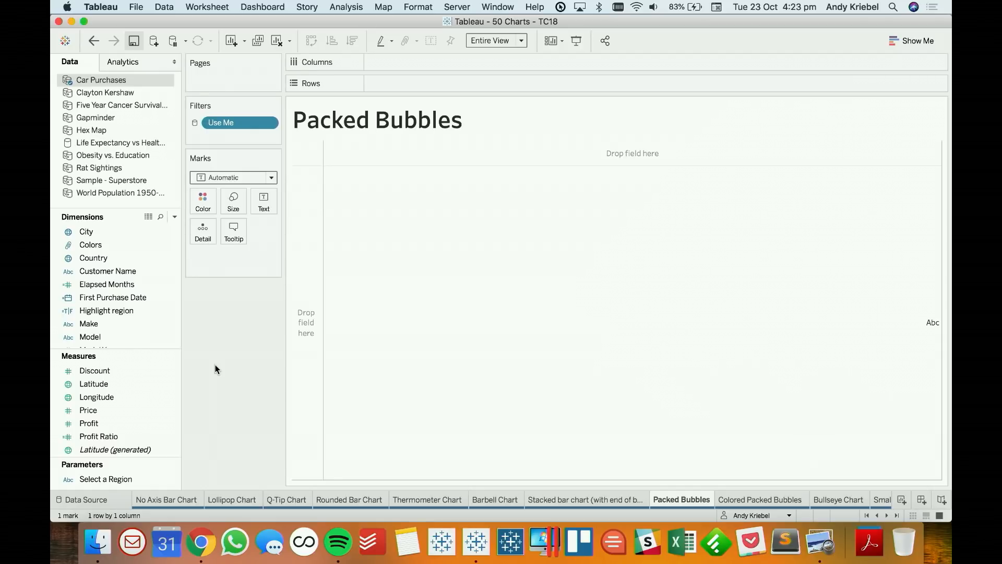
left_click(94, 413)
left_click_drag(94, 414, 234, 200)
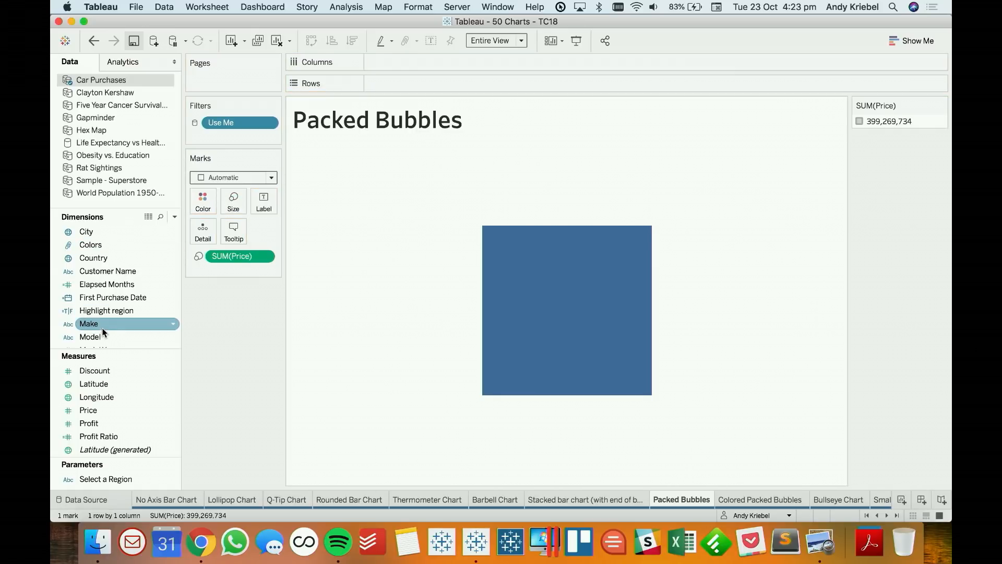
left_click_drag(105, 324, 202, 236)
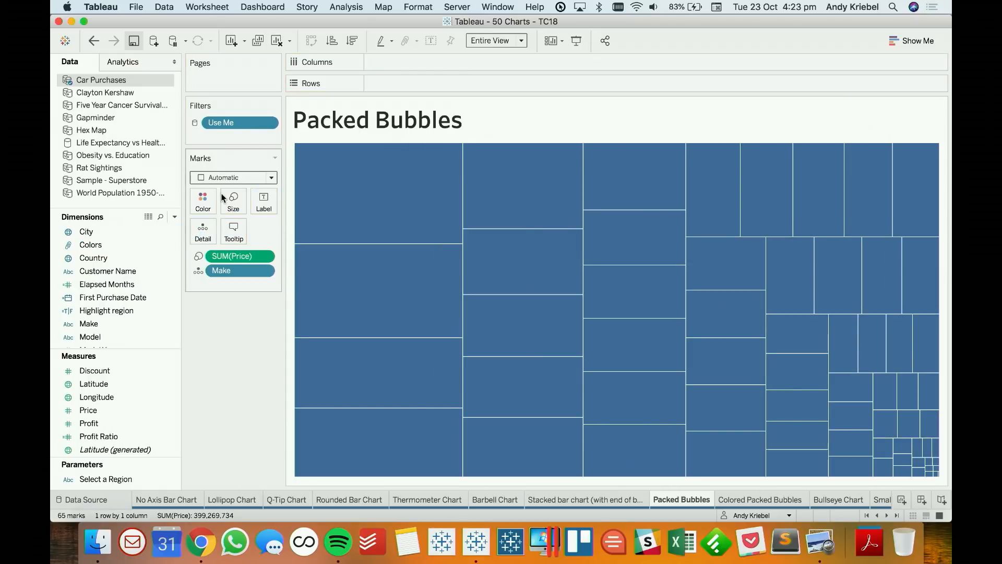
left_click(227, 180)
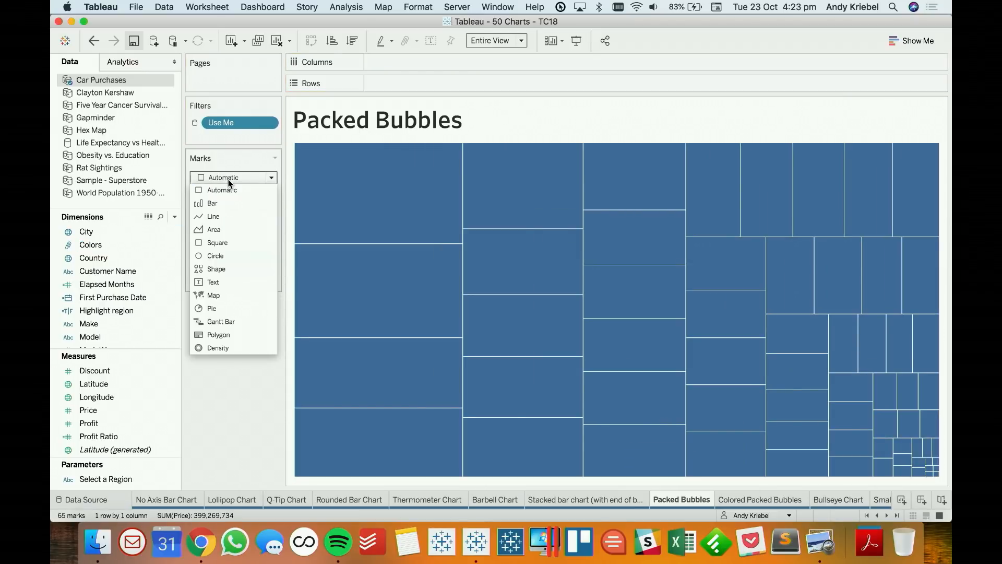
left_click(231, 256)
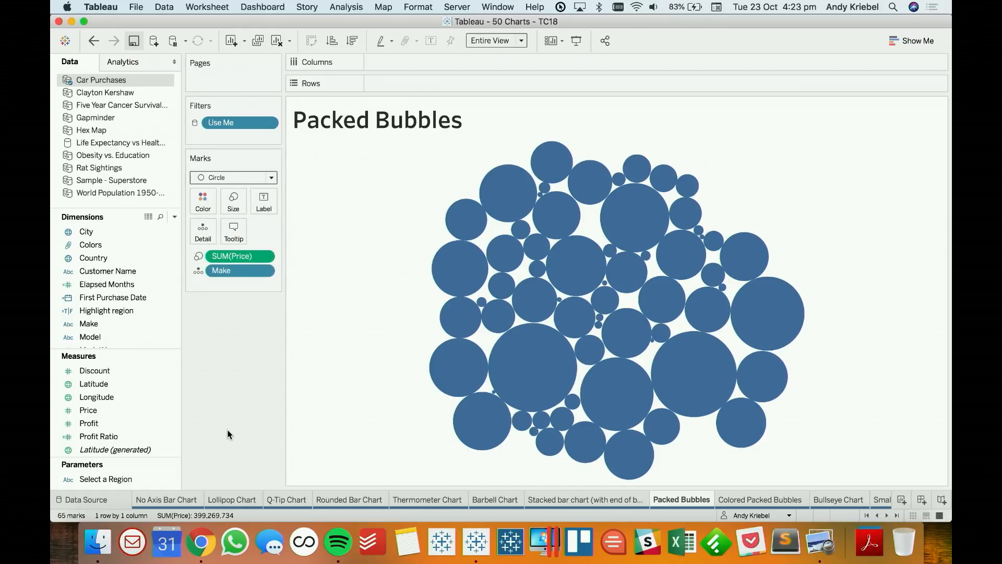
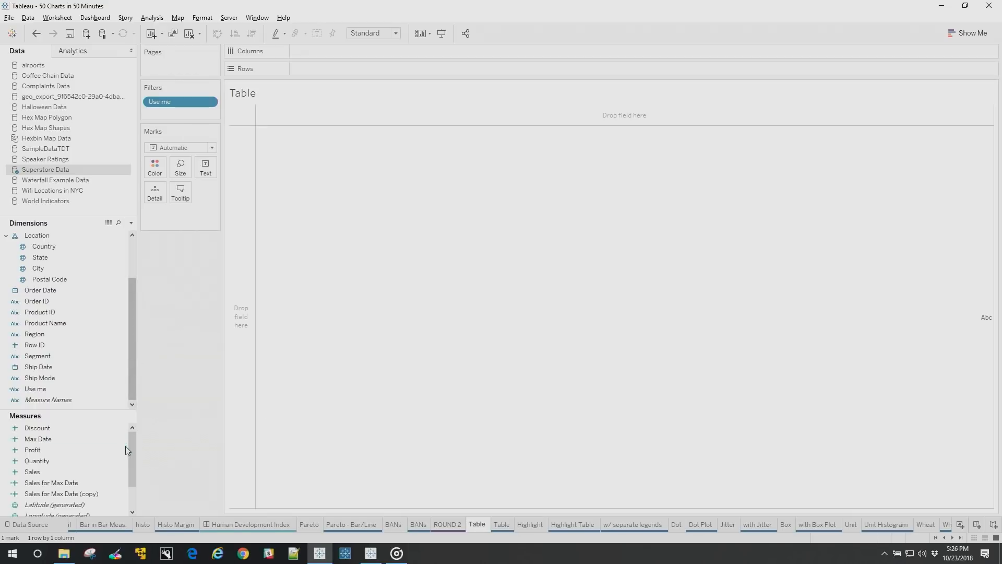
Switch to the ROUND 2 worksheet and place Sub-Category on the rows.
scroll(130, 457, "down", 1)
left_click_drag(131, 509, 133, 472)
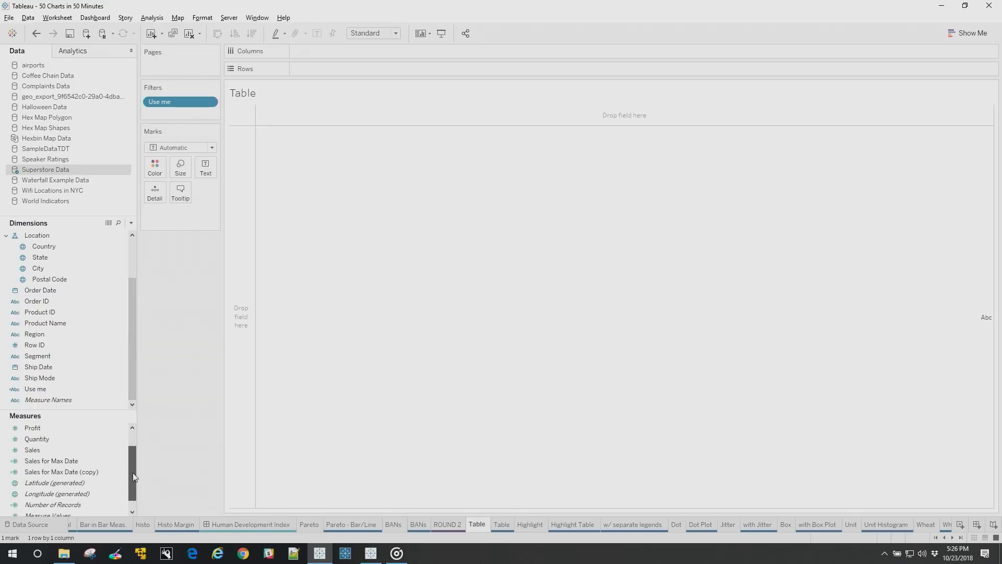
left_click(507, 525)
left_click(460, 526)
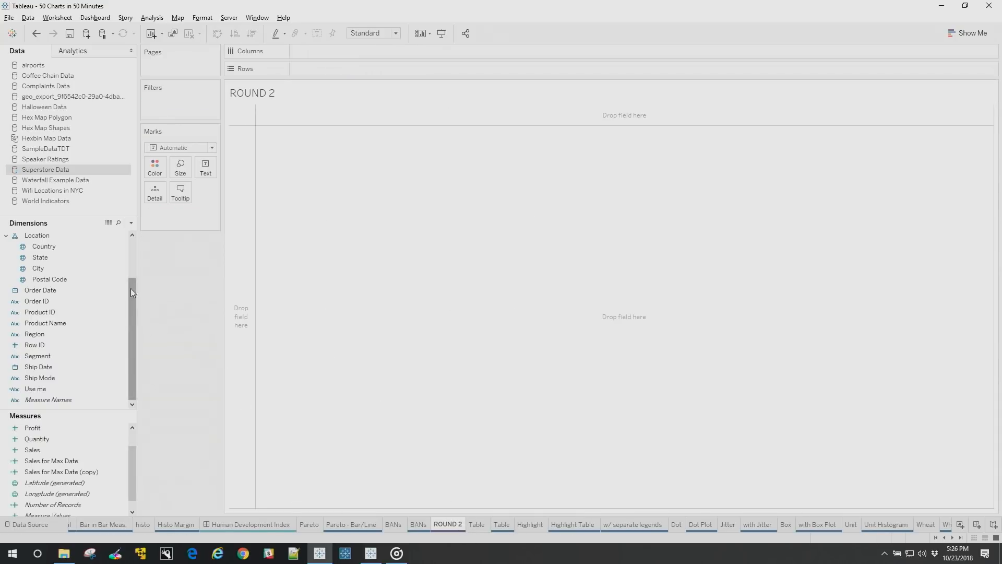
left_click_drag(134, 289, 347, 70)
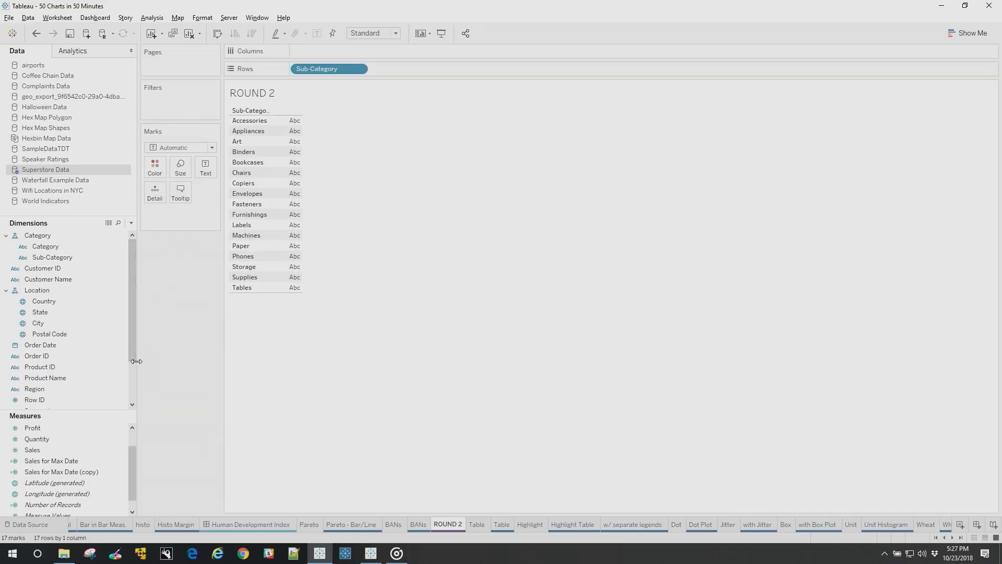
Add Measure Names to the columns and show Measure Values as text in the Sub-Category table.
left_click_drag(132, 465, 127, 496)
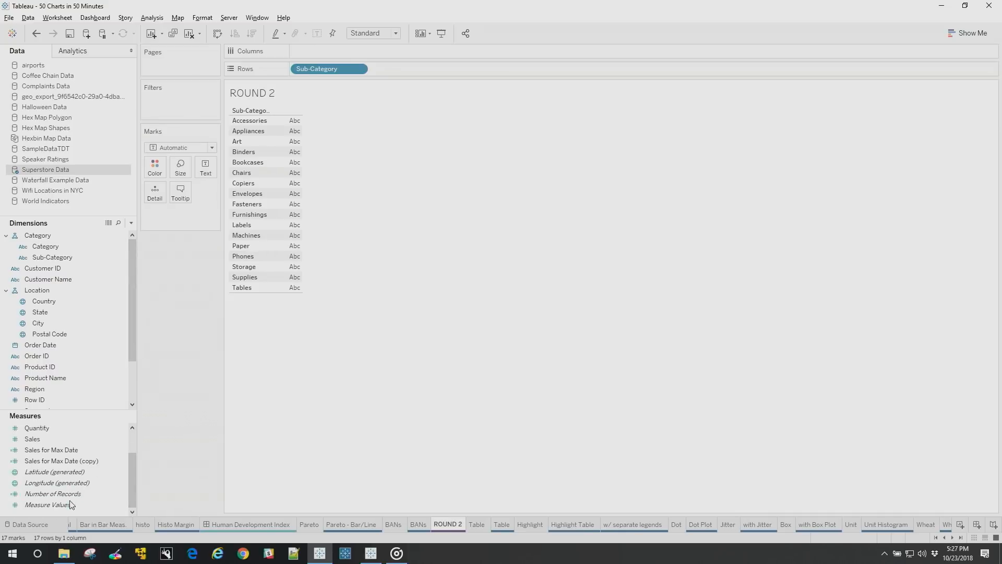
scroll(130, 387, "down", 2)
left_click_drag(63, 400, 347, 48)
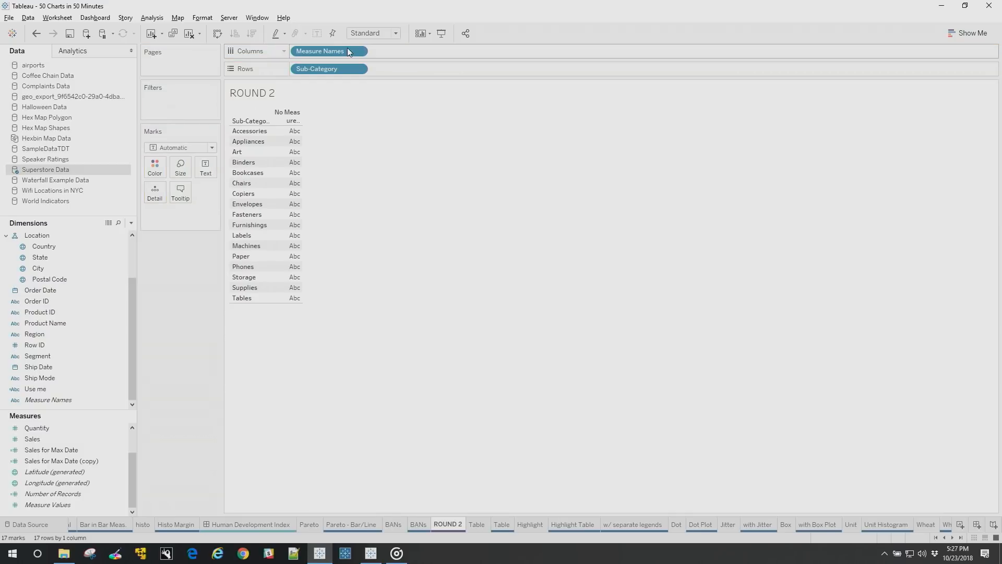
left_click_drag(55, 505, 210, 176)
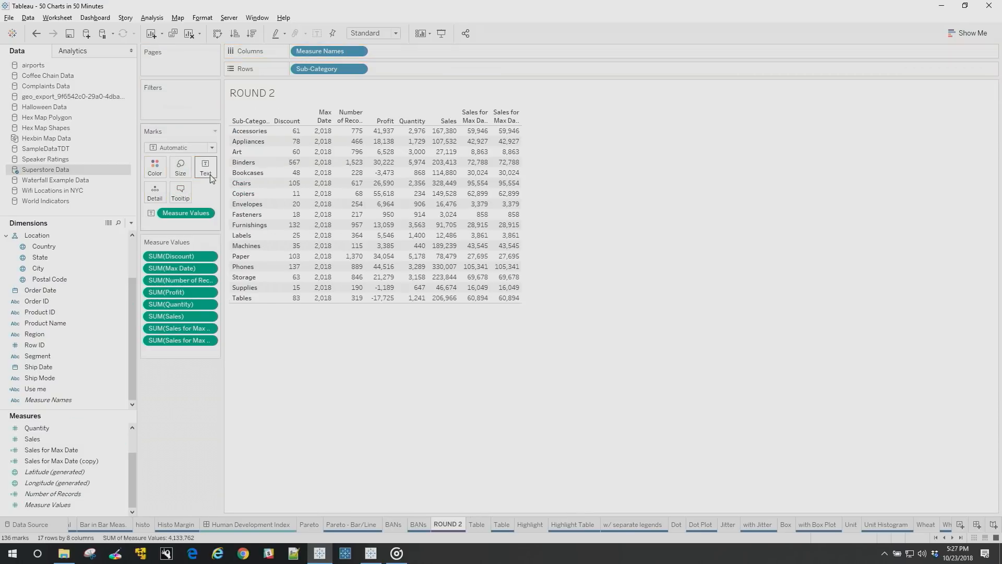
Fit the table to Entire View and keep only the Discount, Profit, Quantity and Sales measures.
left_click(372, 35)
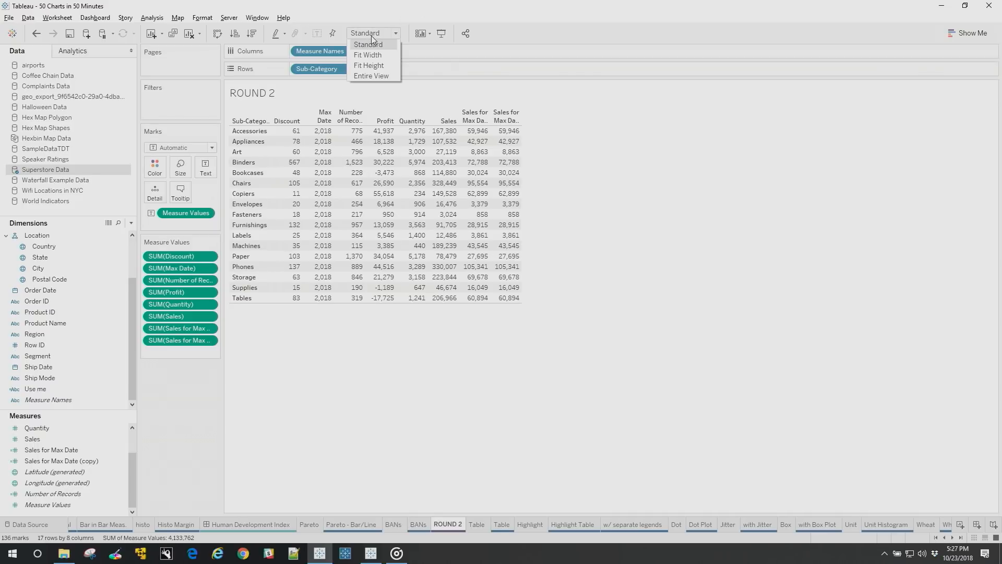
left_click(376, 75)
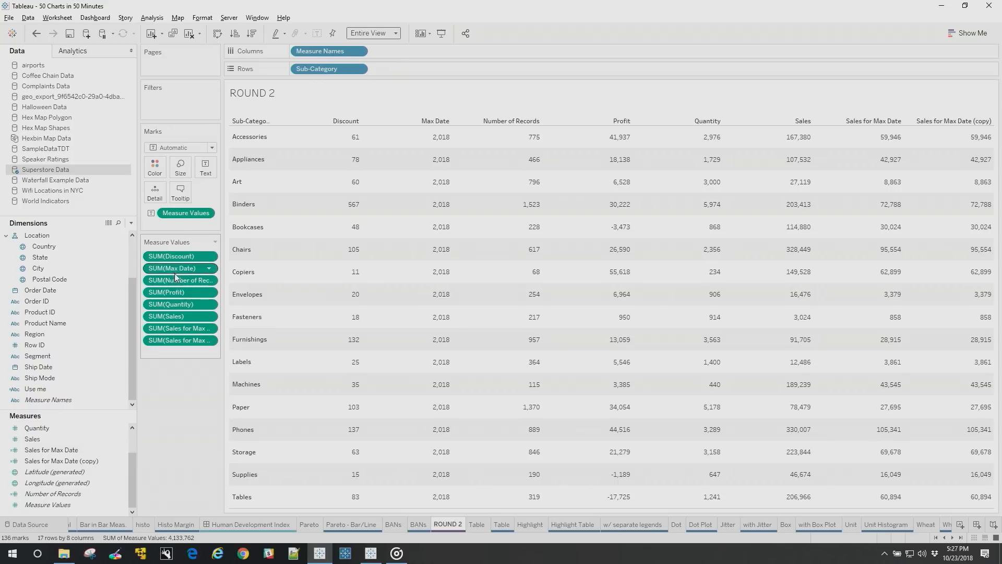
left_click_drag(175, 275, 179, 351)
left_click_drag(179, 304, 177, 403)
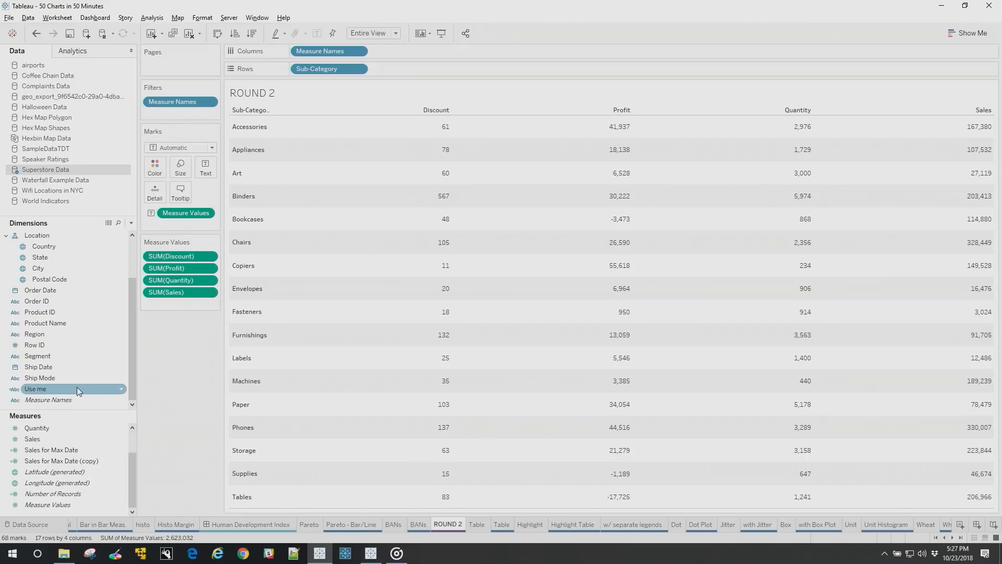
Try coloring the table text by Measure Names and undo it.
left_click_drag(67, 396, 161, 171)
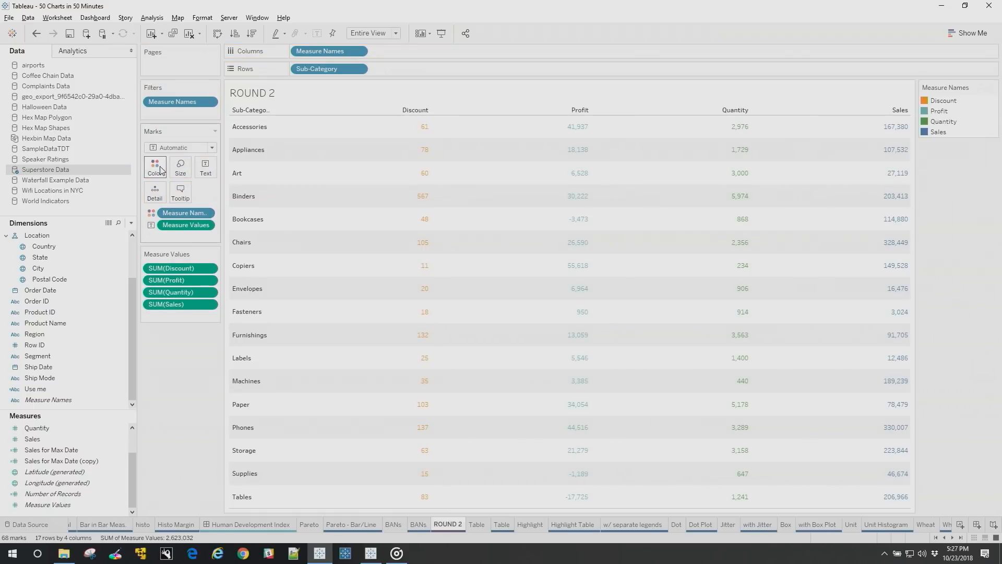
left_click(36, 33)
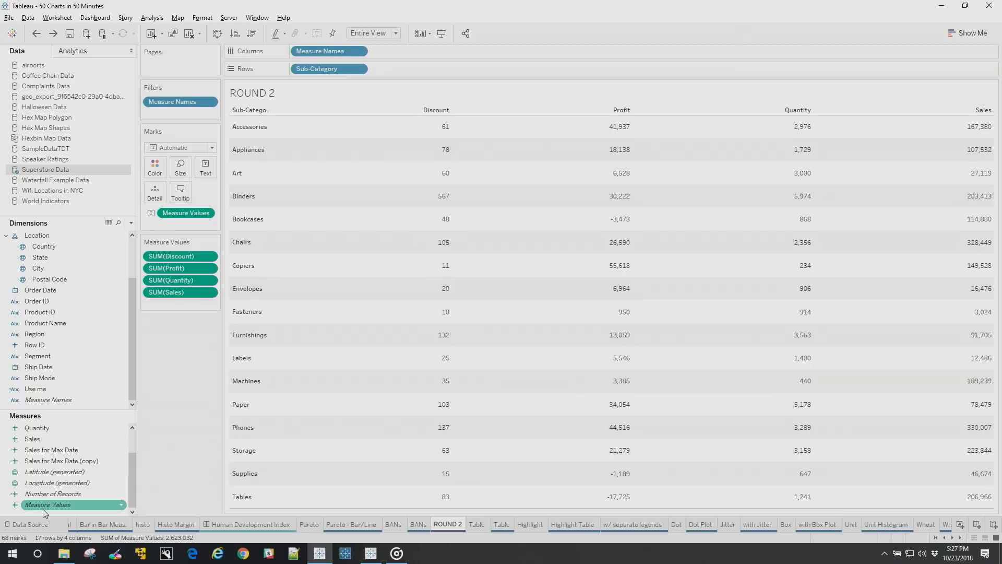
Color the table by Measure Values with Square marks, using separate color legends for each measure.
left_click_drag(43, 509, 153, 170)
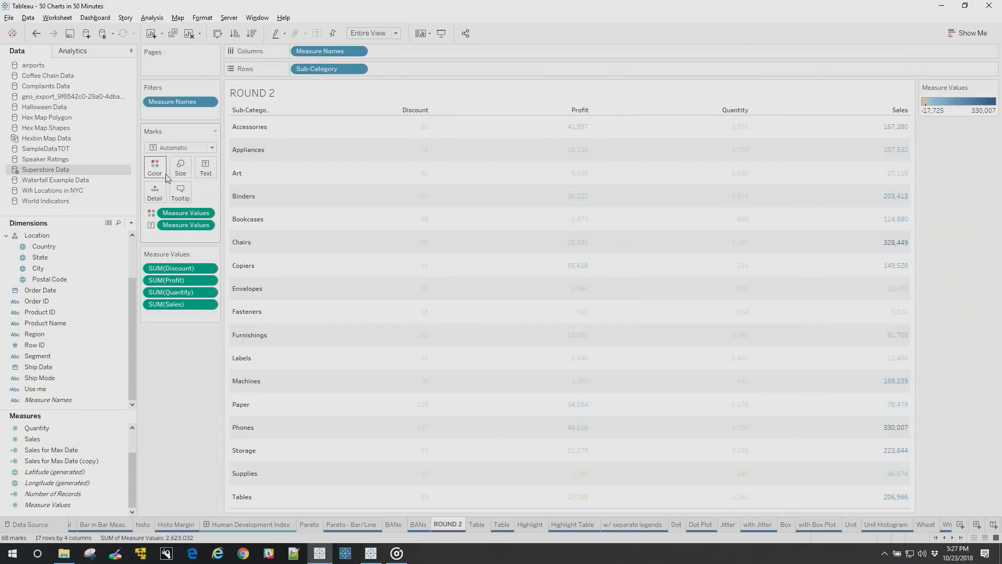
left_click(180, 149)
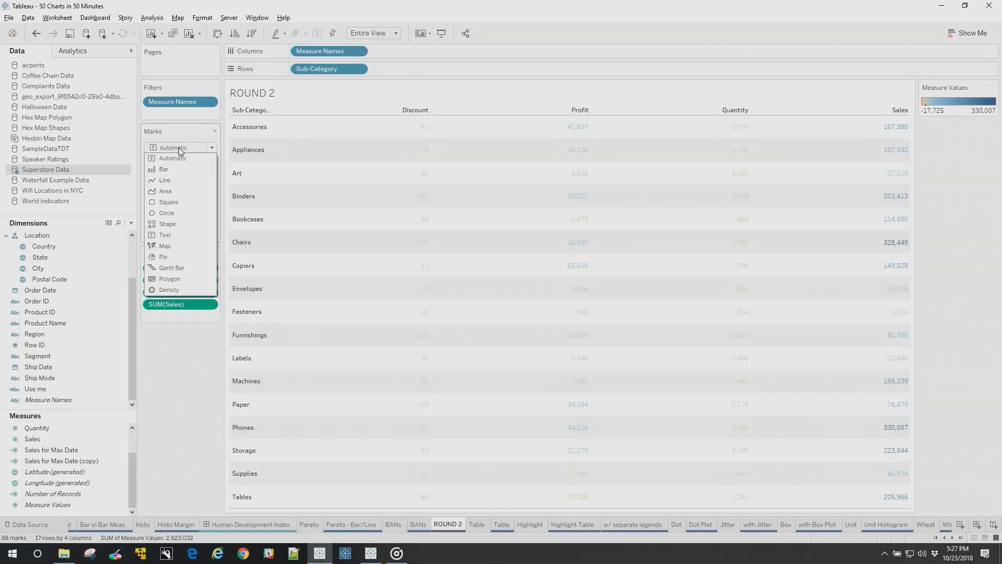
left_click(174, 204)
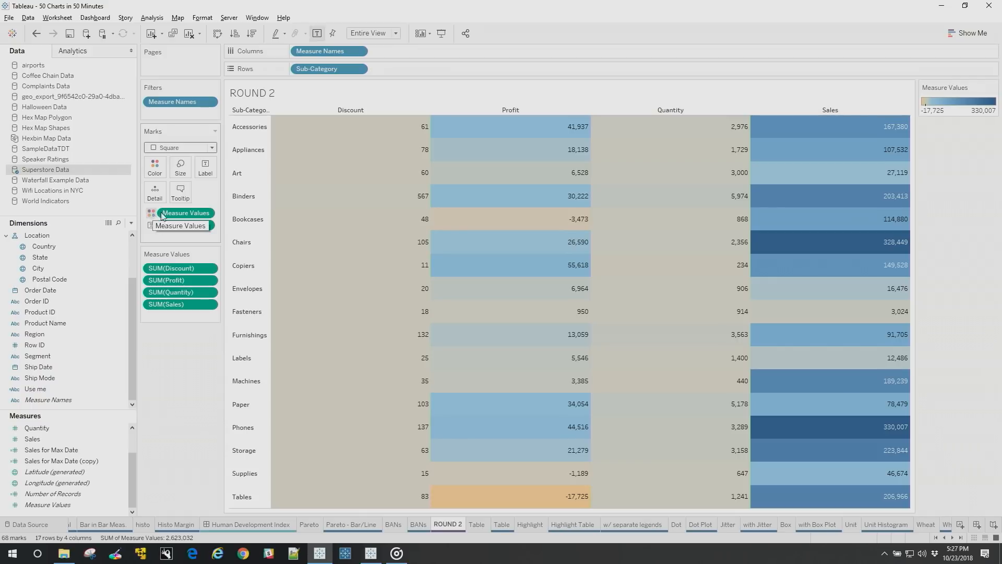
left_click(207, 214)
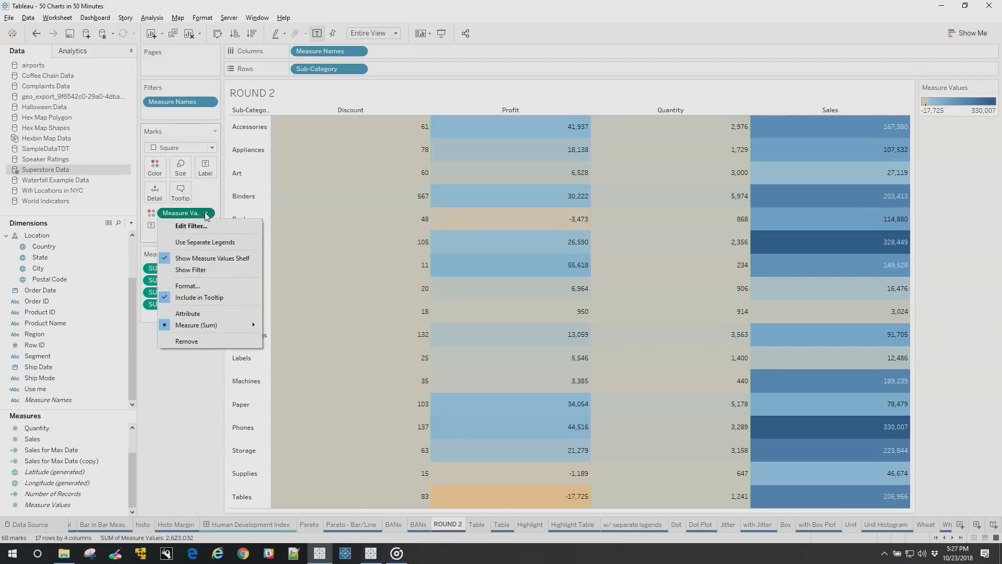
left_click(232, 243)
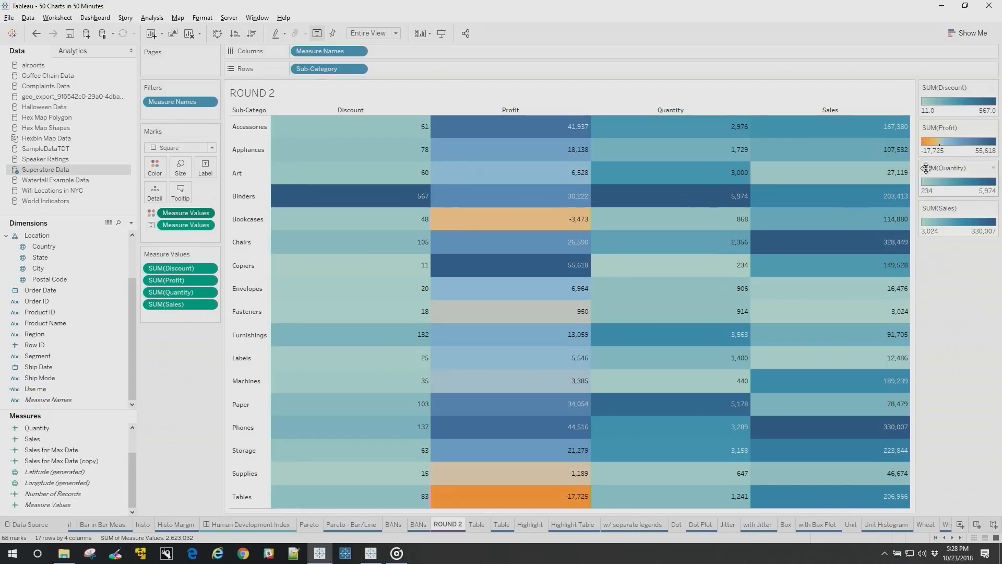
Set the color palette of the Quantity measure to Gray.
double_click(947, 186)
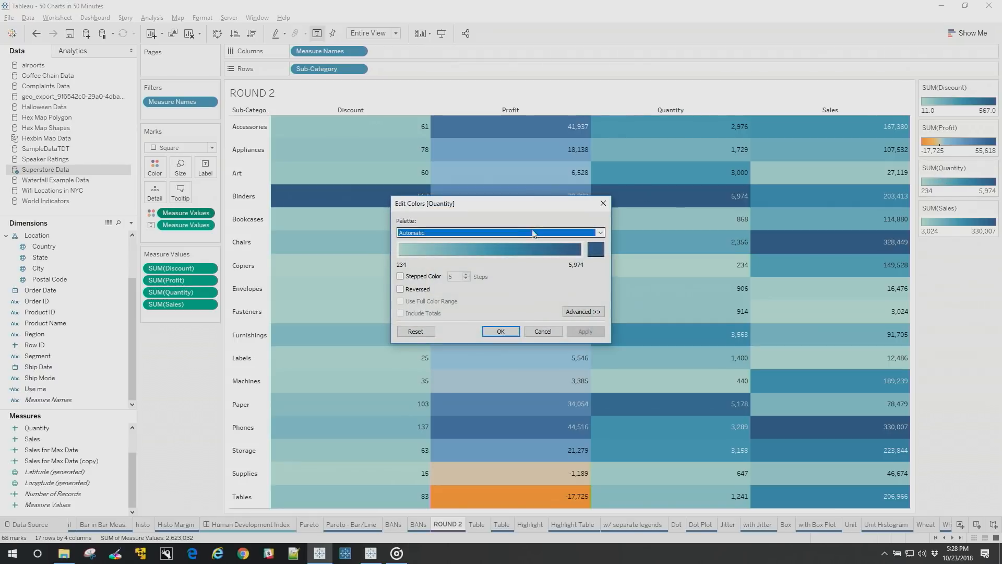
left_click(512, 233)
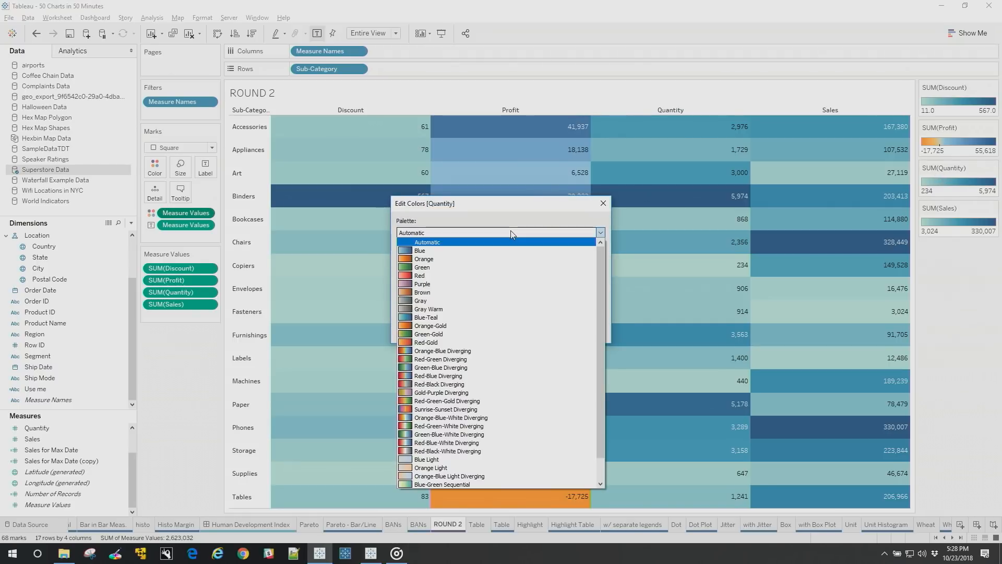
left_click(432, 300)
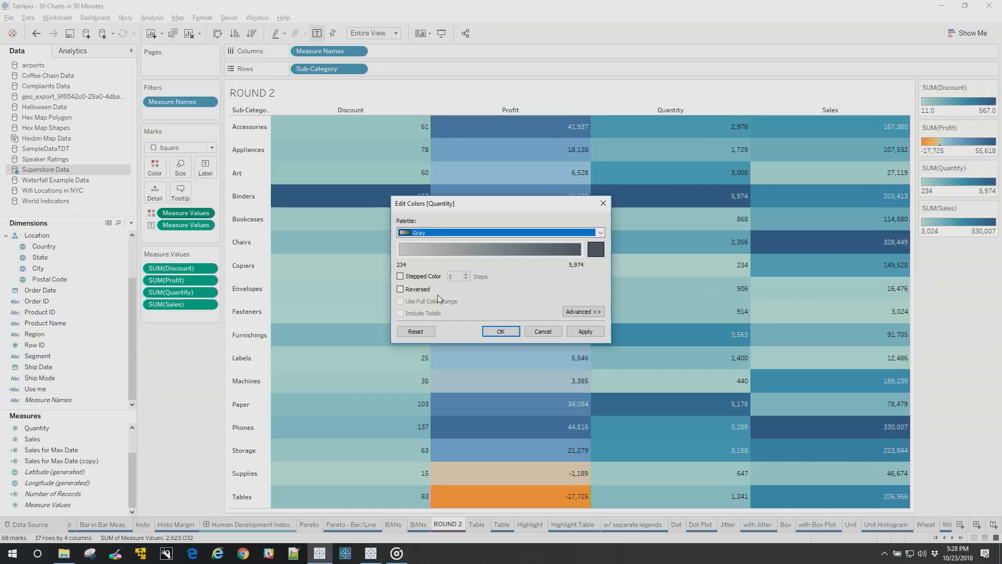
left_click(500, 334)
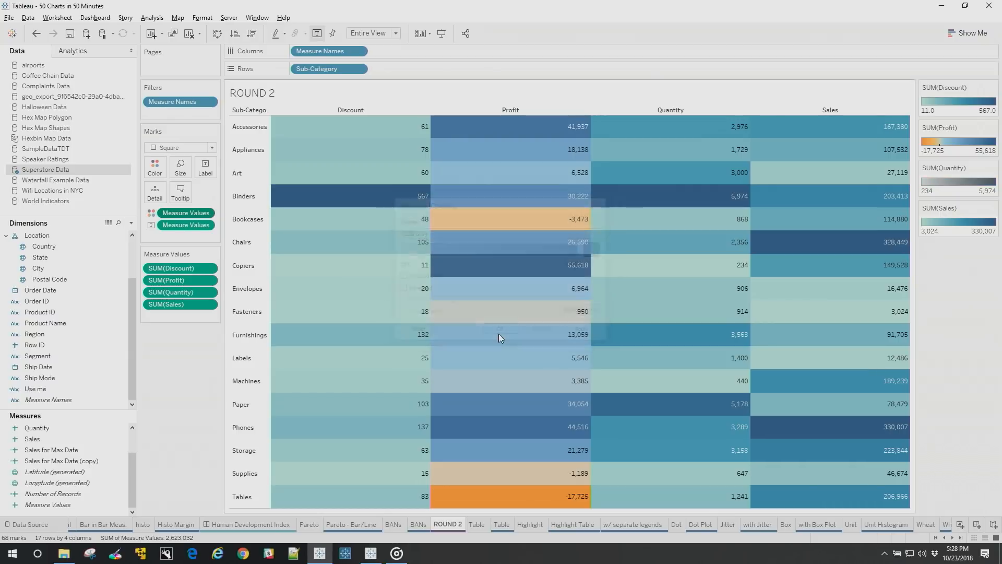
Set the color palette of the Sales measure to Orange.
double_click(941, 223)
left_click(470, 233)
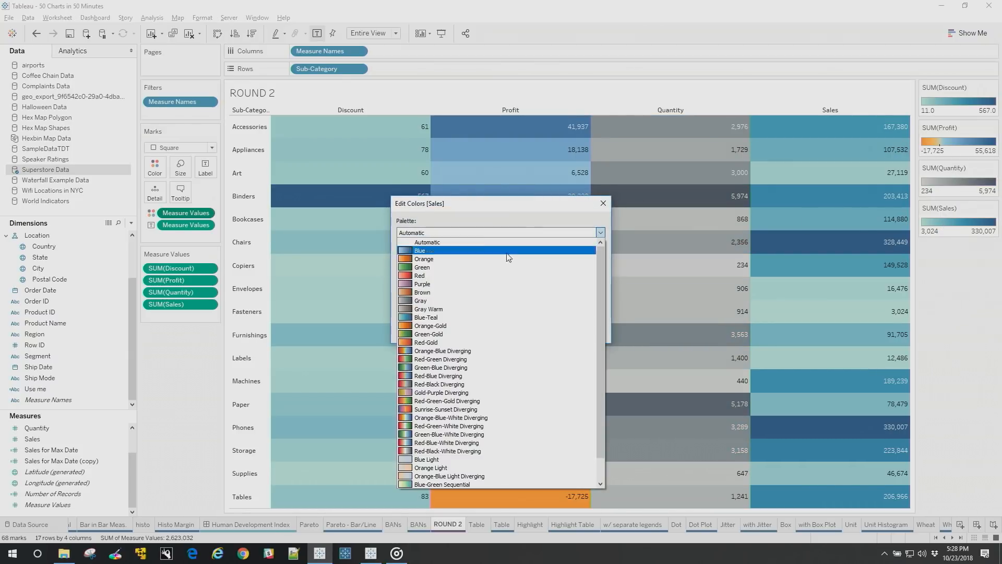
left_click(499, 261)
left_click(504, 333)
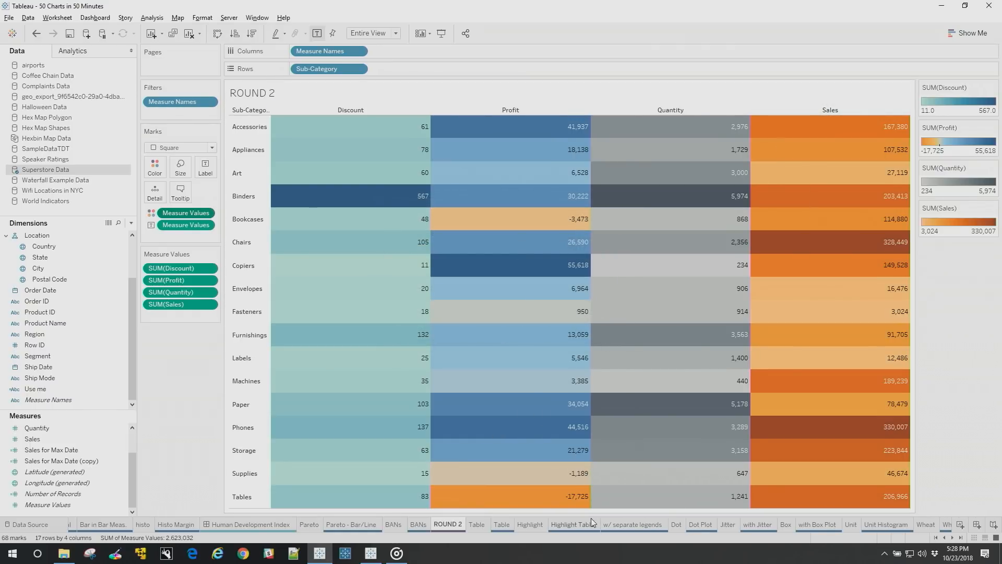
On the Dot worksheet, plot average Life Expectancy Female by Region using Circle marks.
left_click(676, 525)
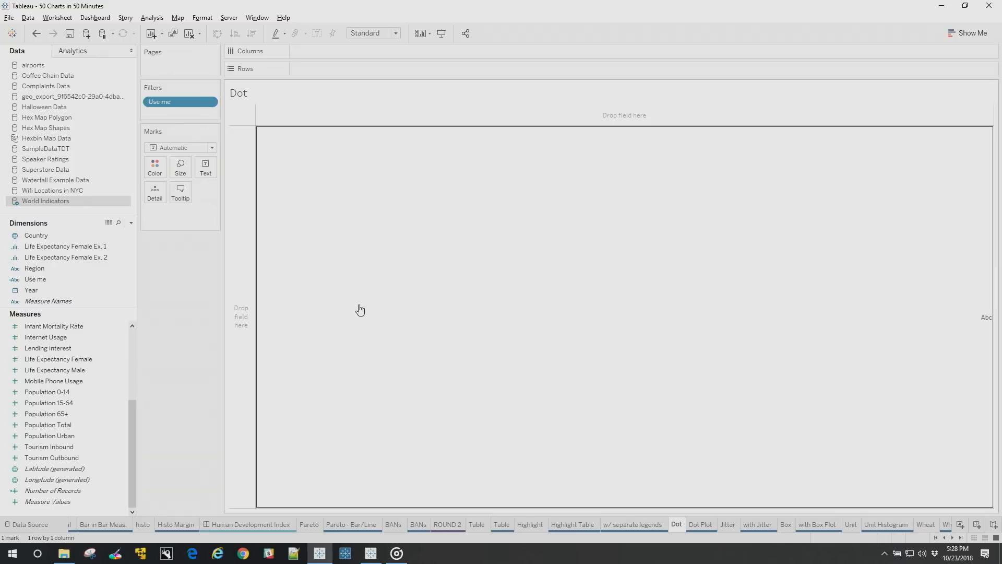
left_click(86, 359)
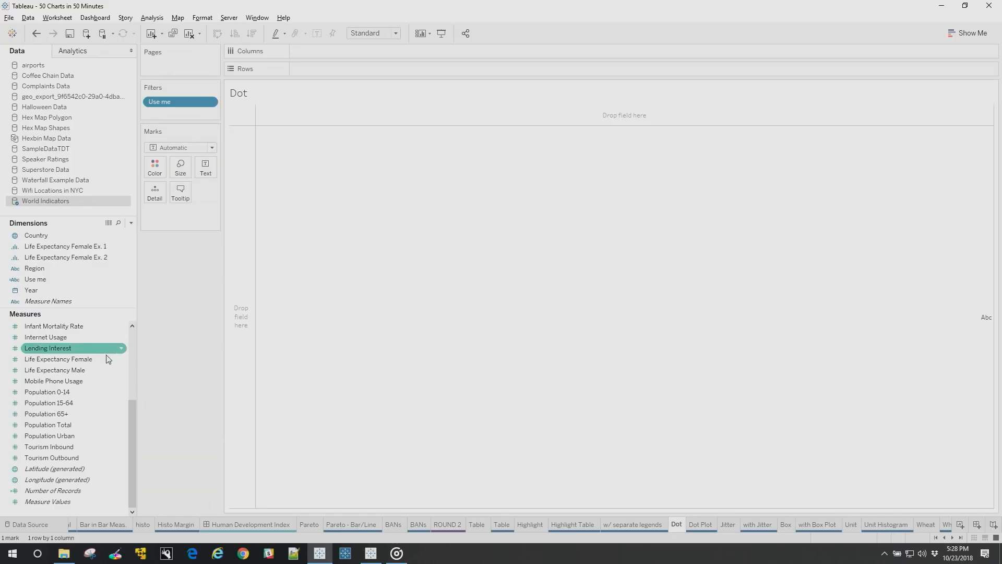
double_click(86, 360)
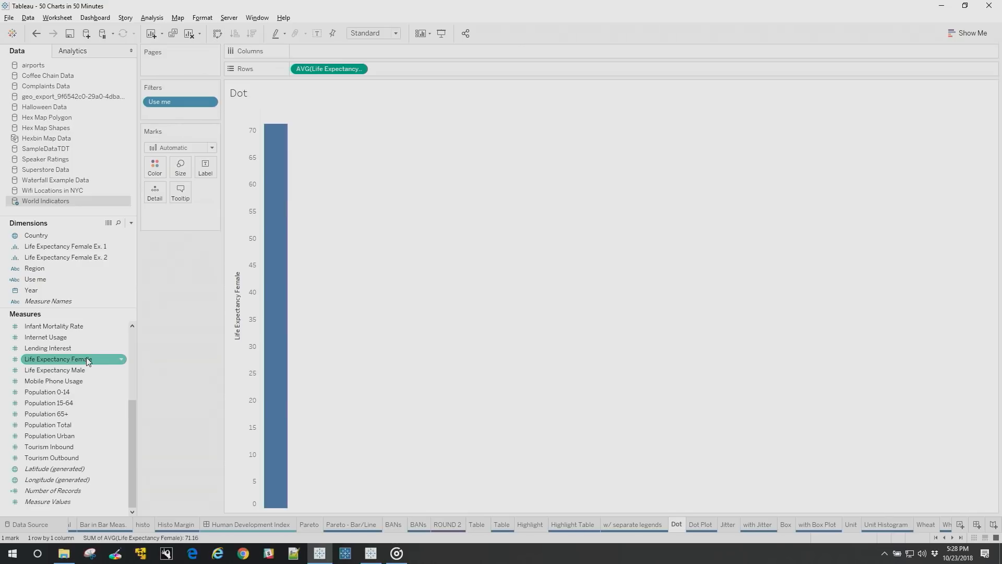
double_click(59, 269)
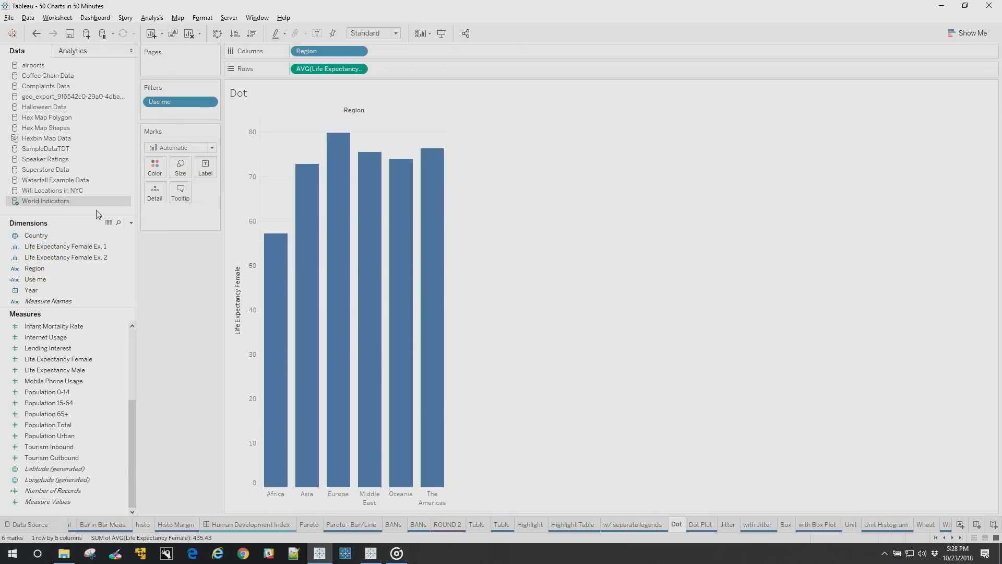
left_click(175, 149)
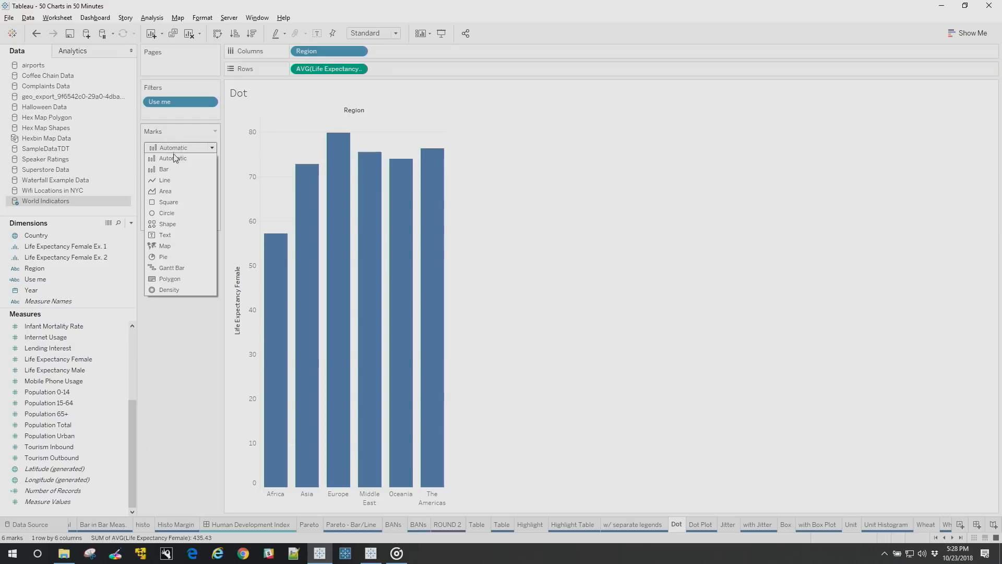
left_click(174, 213)
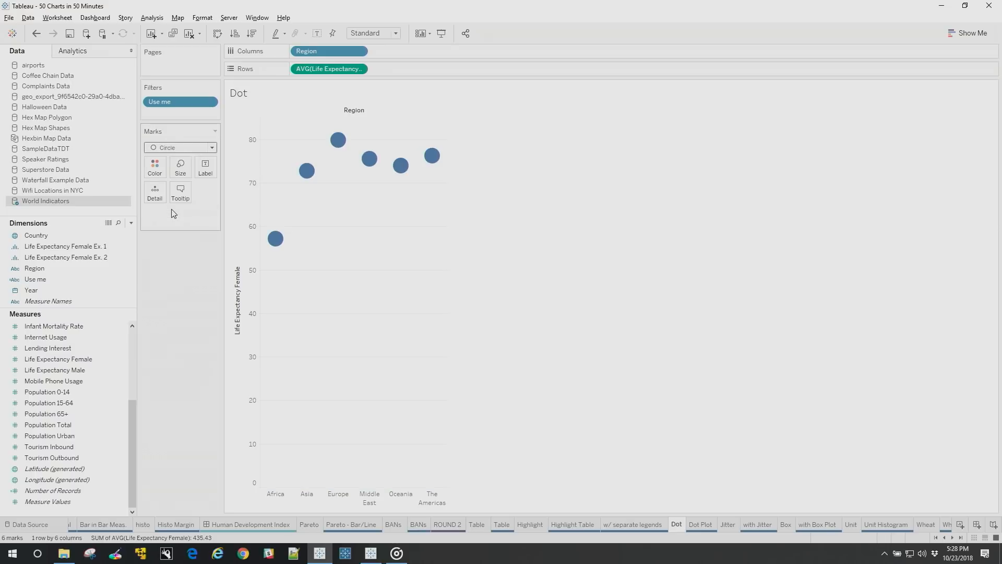
Split the circles by Country, color them by Region, and fit the chart to Entire View.
left_click_drag(52, 239, 157, 196)
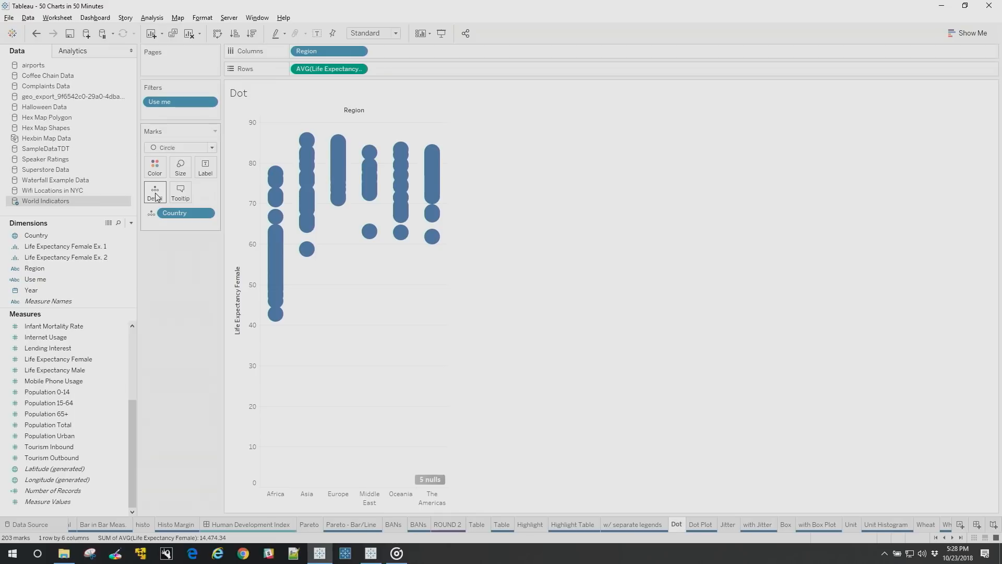
left_click_drag(34, 268, 151, 166)
left_click(386, 33)
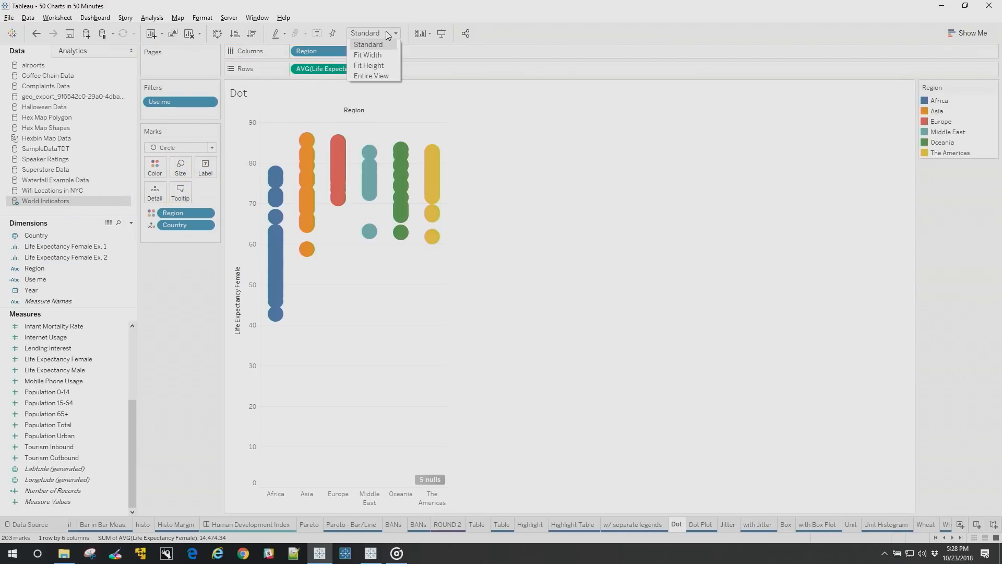
left_click(380, 76)
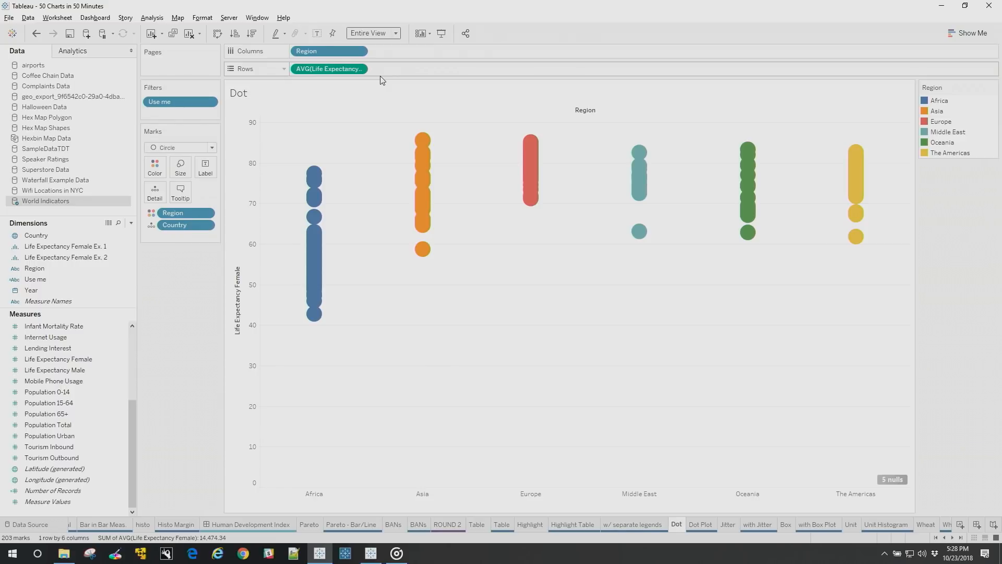
Set the Life Expectancy Female axis to a fixed start of 40 with an automatic end.
double_click(255, 301)
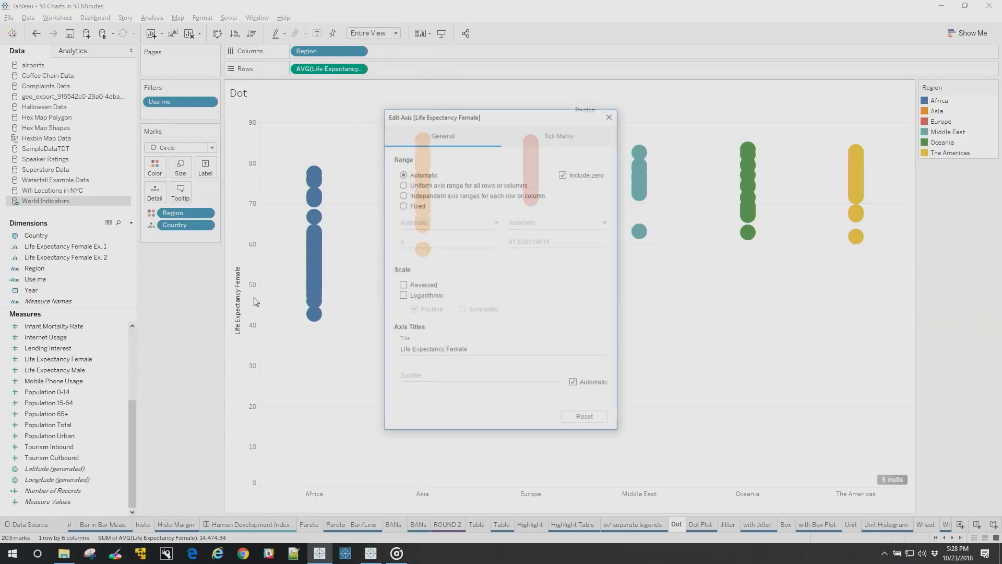
left_click(403, 205)
double_click(409, 241)
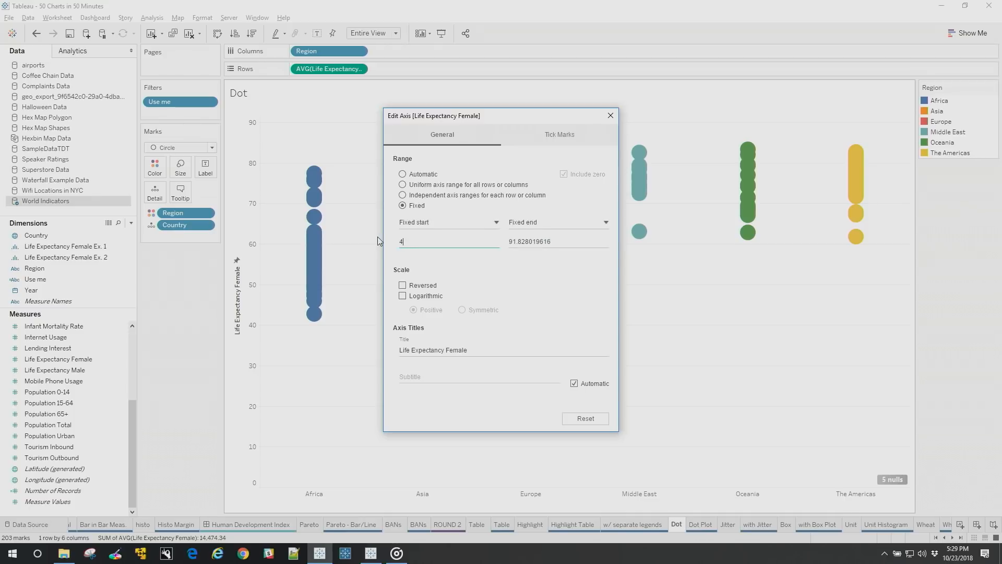
type("40")
left_click(532, 227)
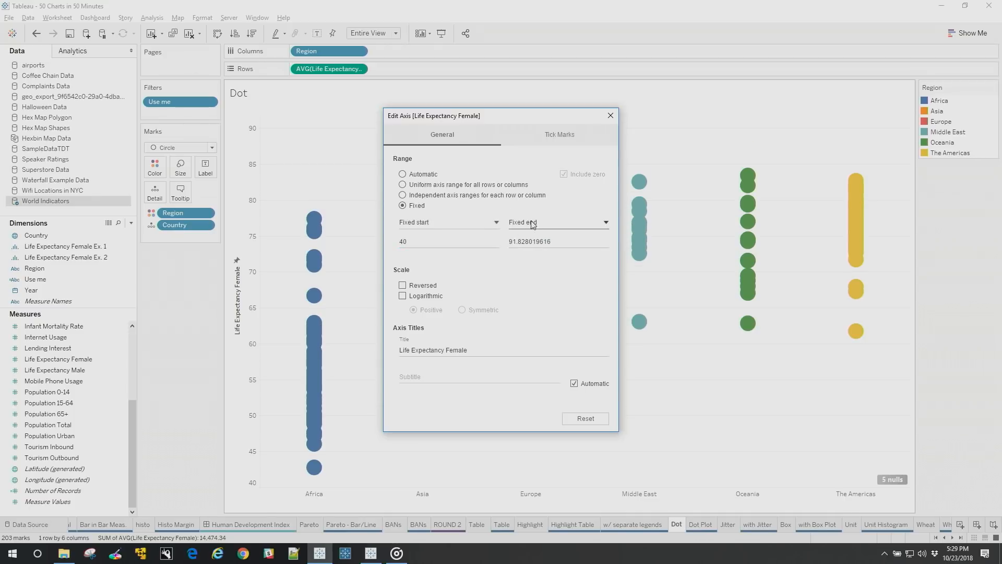
left_click(529, 238)
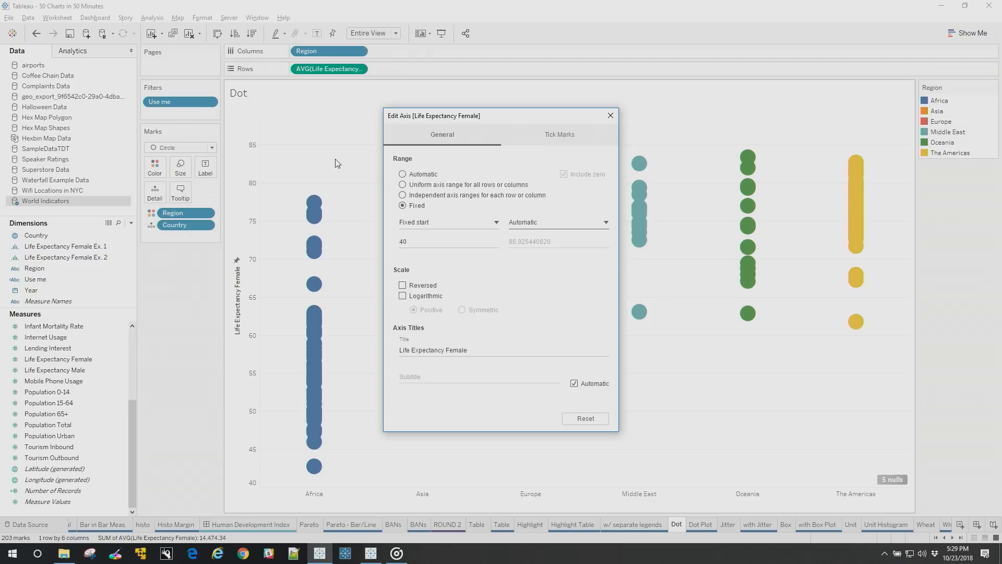
left_click(611, 115)
Reduce the circle opacity to 56% and give the marks a dark gray border.
left_click(154, 167)
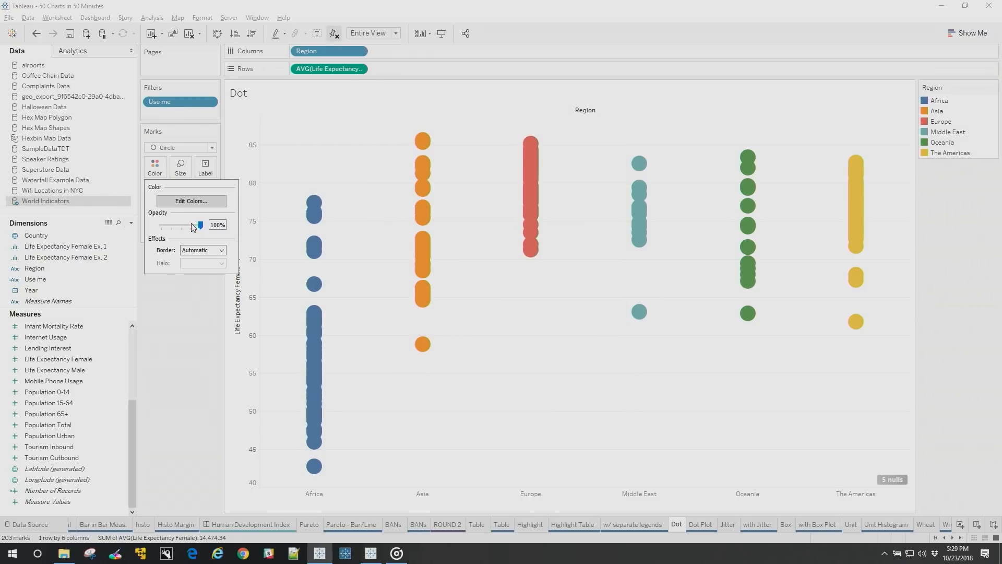
left_click_drag(192, 225, 184, 225)
left_click(203, 250)
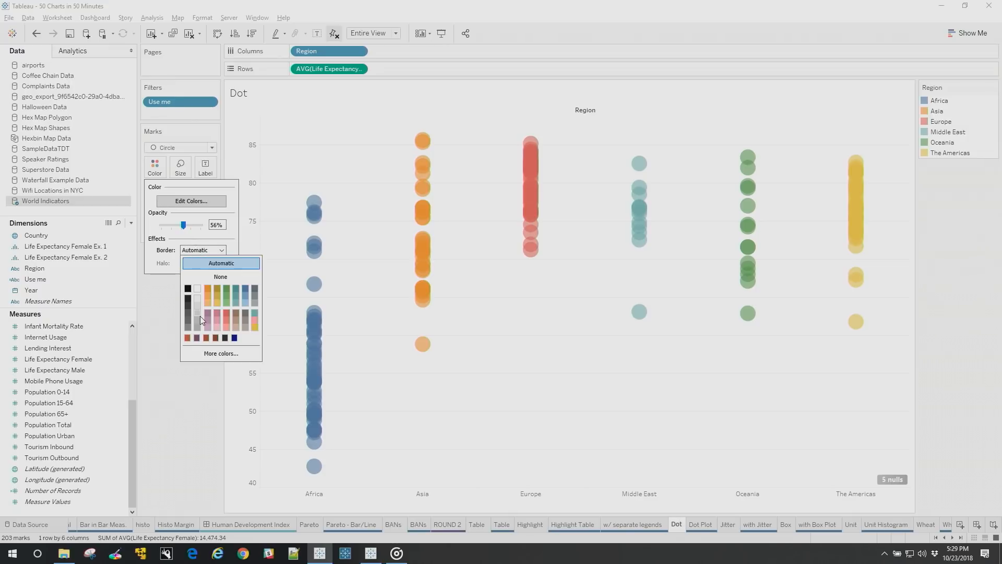
left_click(187, 321)
left_click(374, 291)
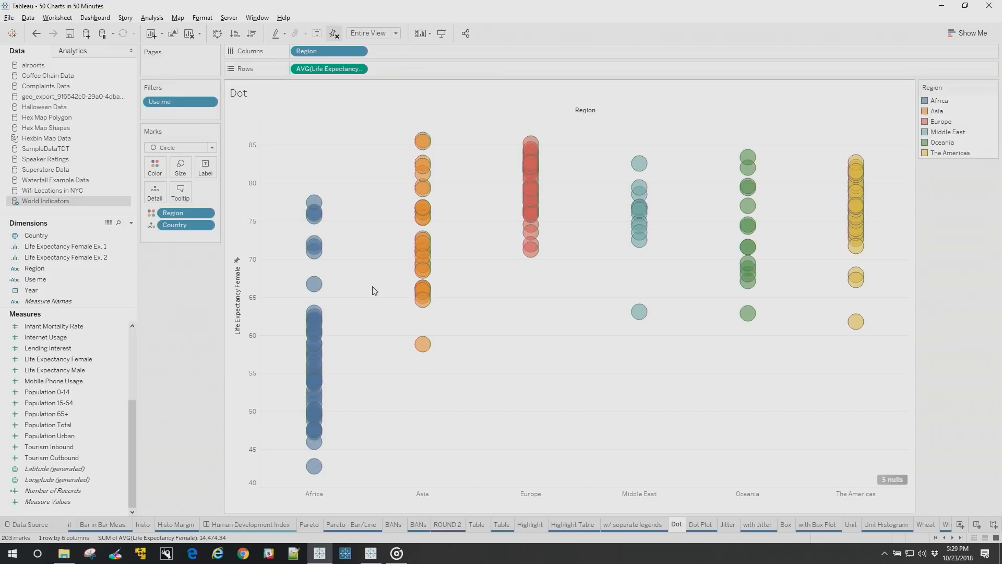
Jitter the dots horizontally by adding a random() calculation to the columns after Region.
double_click(387, 52)
type("random(")
key("Return")
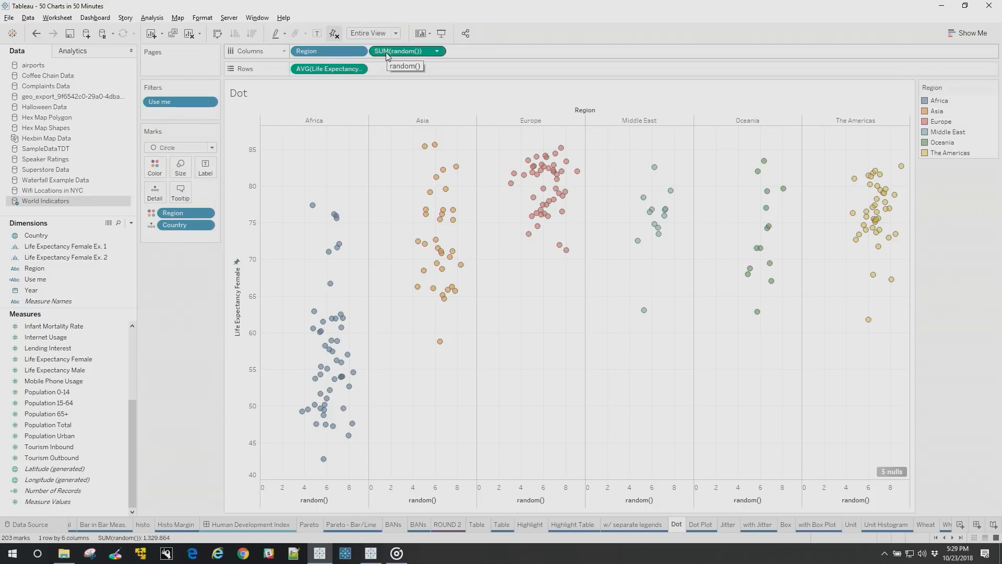
Add an average line for each region and overlay box plots with a Yellow fill.
left_click(73, 52)
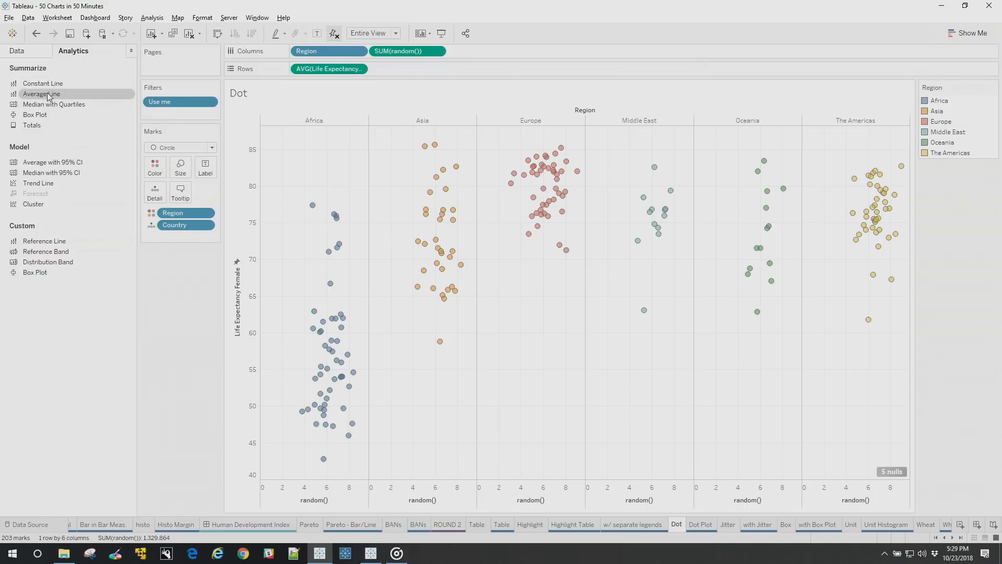
left_click_drag(48, 96, 363, 174)
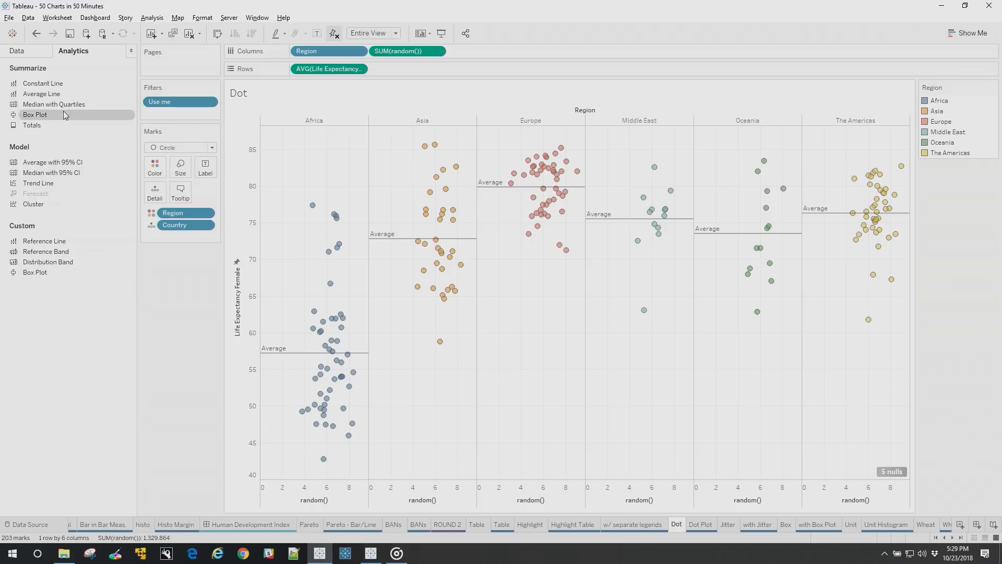
left_click_drag(35, 273, 321, 174)
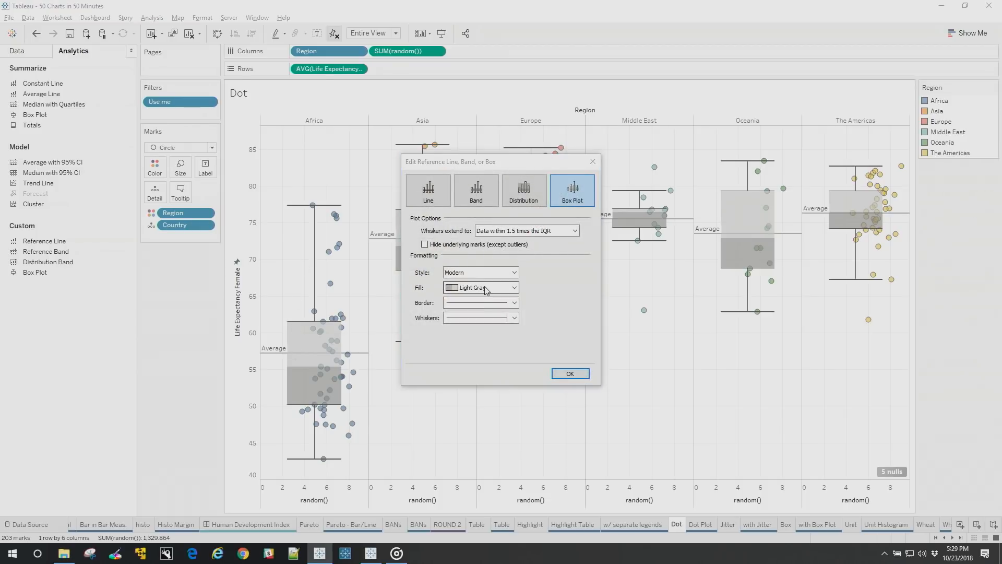
left_click(506, 288)
left_click(513, 312)
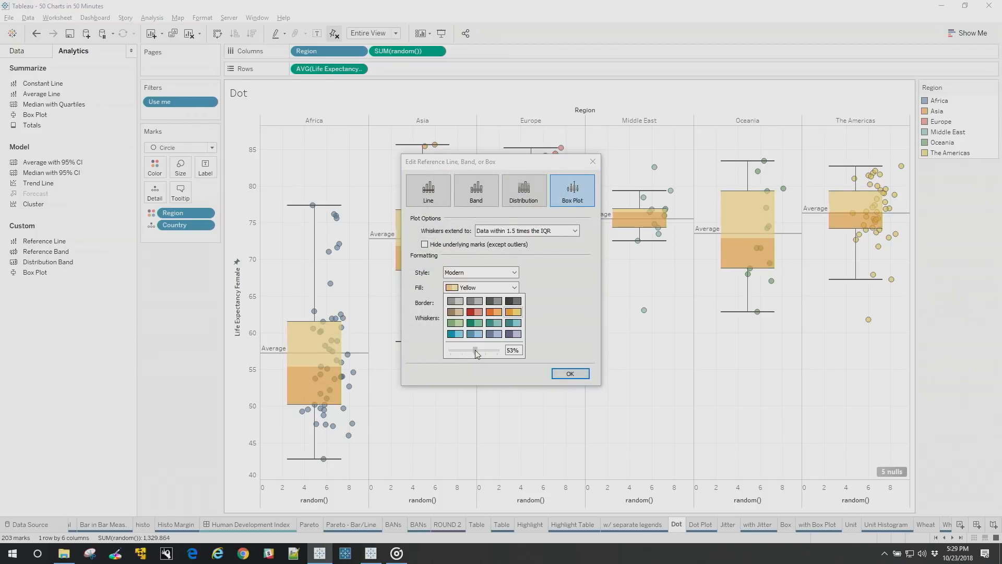
left_click(576, 360)
left_click(577, 374)
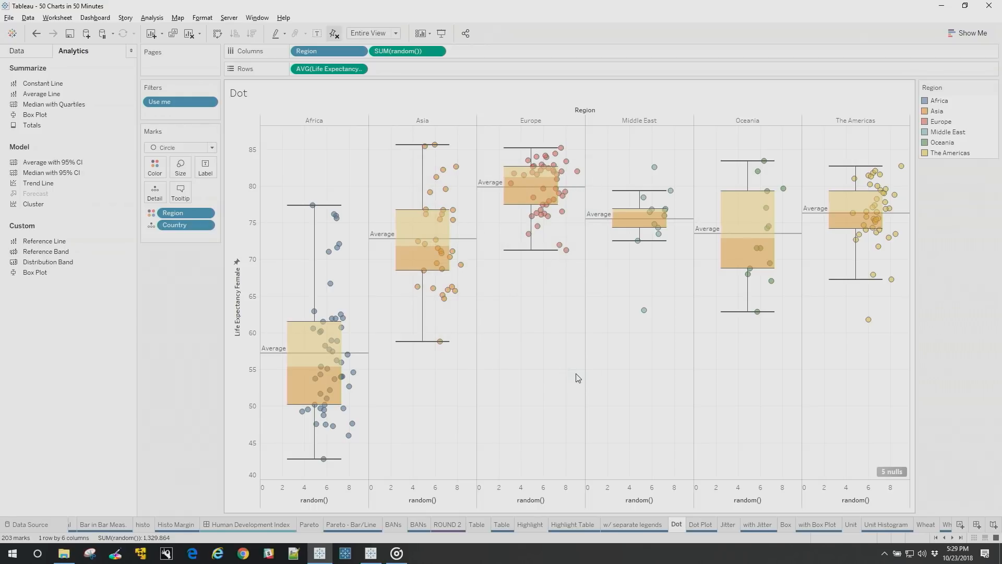
Remove the box plots and the average lines from the chart.
left_click_drag(301, 369, 189, 393)
left_click_drag(282, 353, 139, 344)
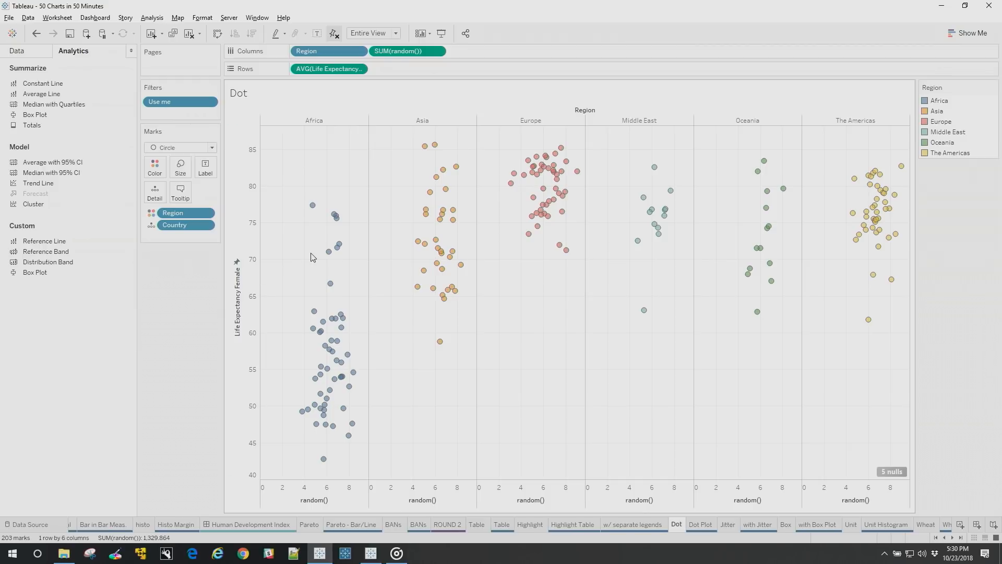
Replace the random() calculation in the columns with index().
double_click(426, 53)
type("i")
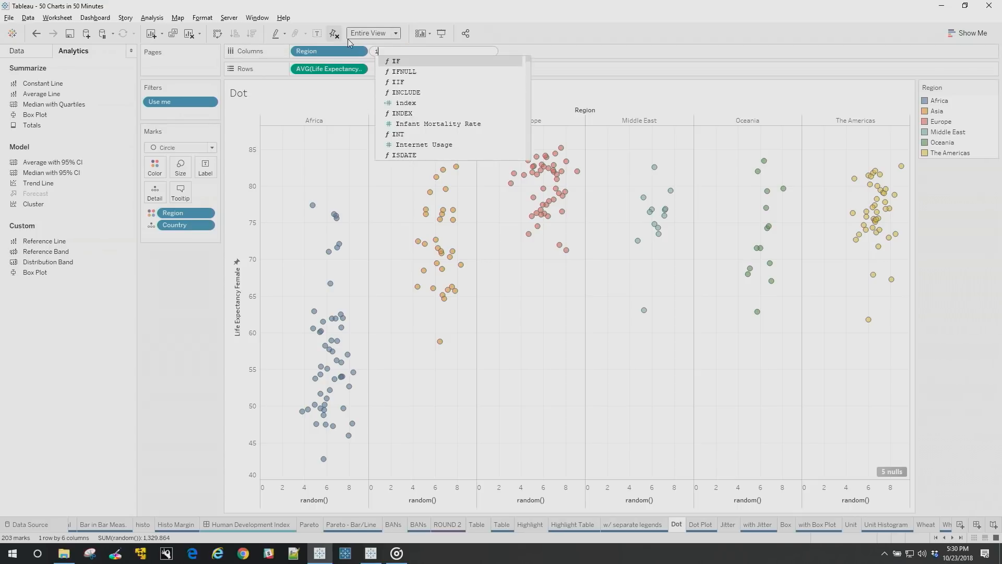
type("ndex")
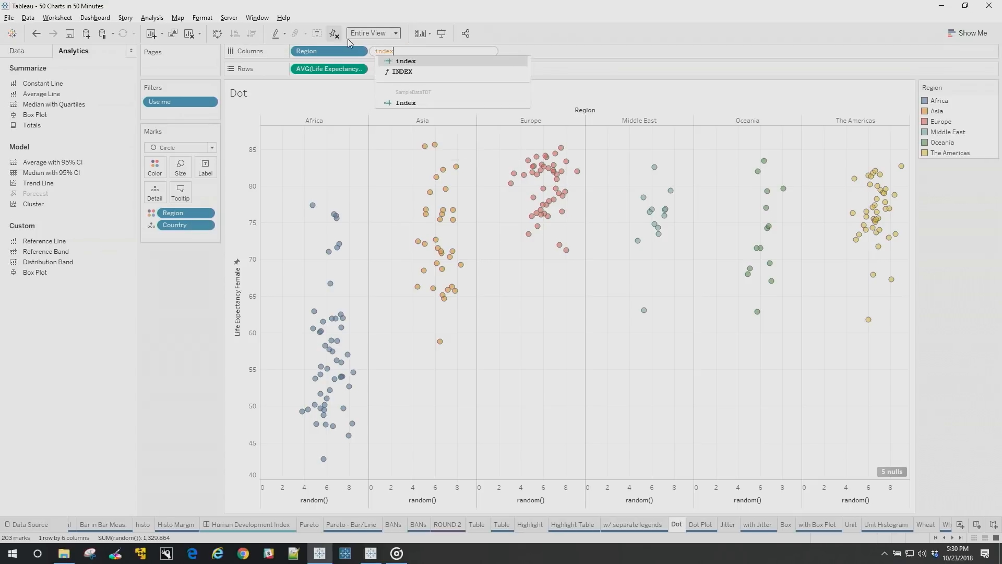
type("()")
key("Return")
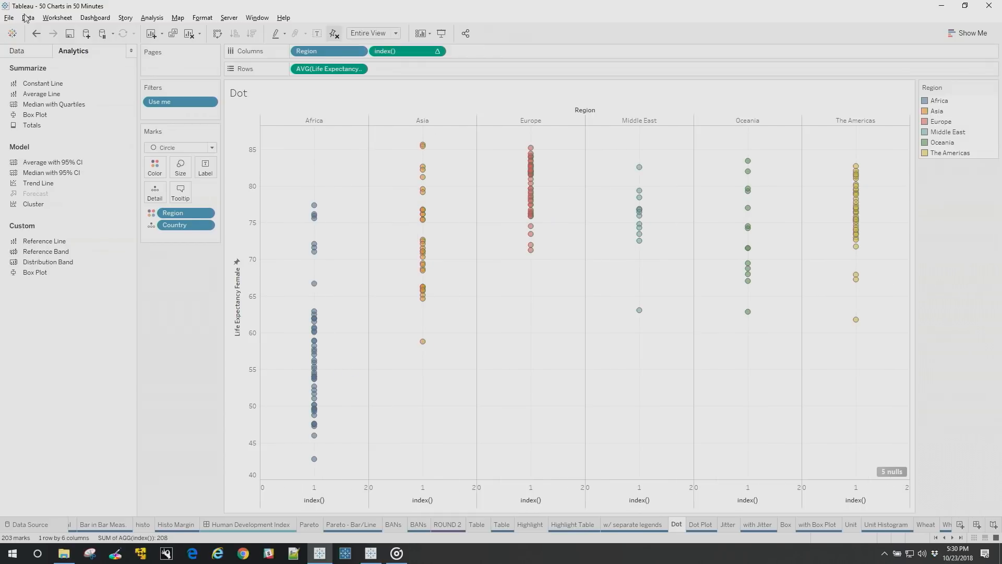
Create bins of size 1 from the Life Expectancy Female measure.
left_click(27, 56)
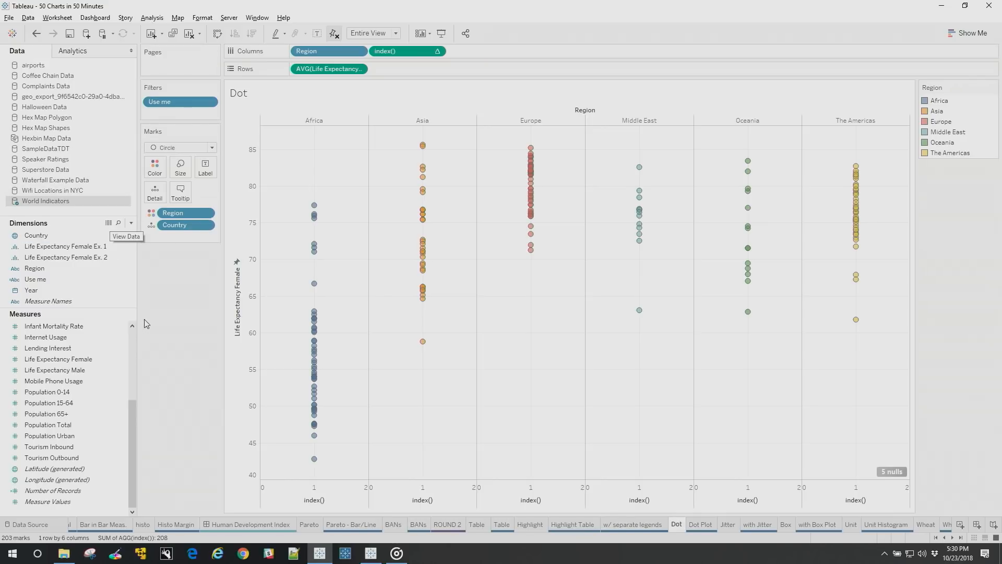
right_click(93, 361)
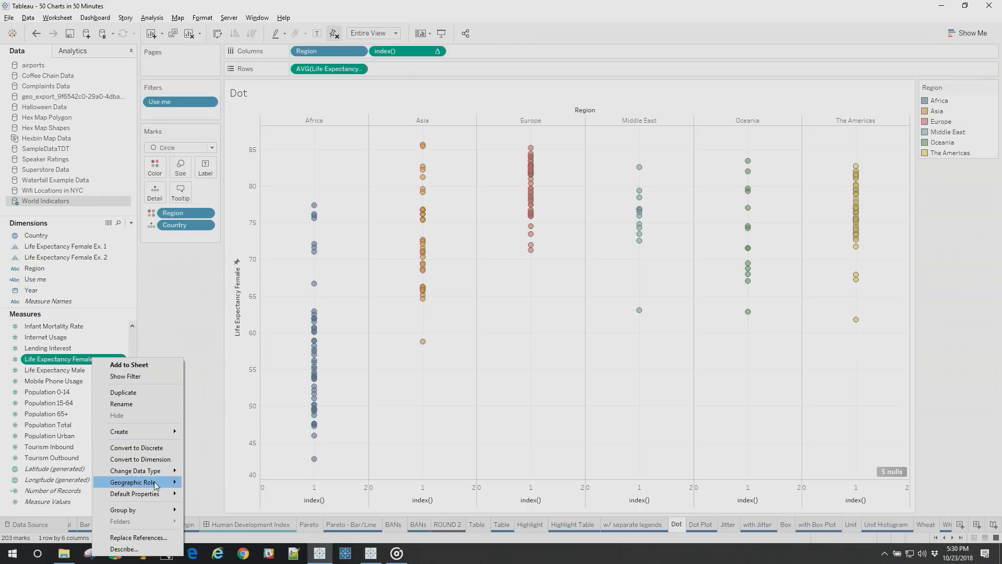
mouse_move(159, 439)
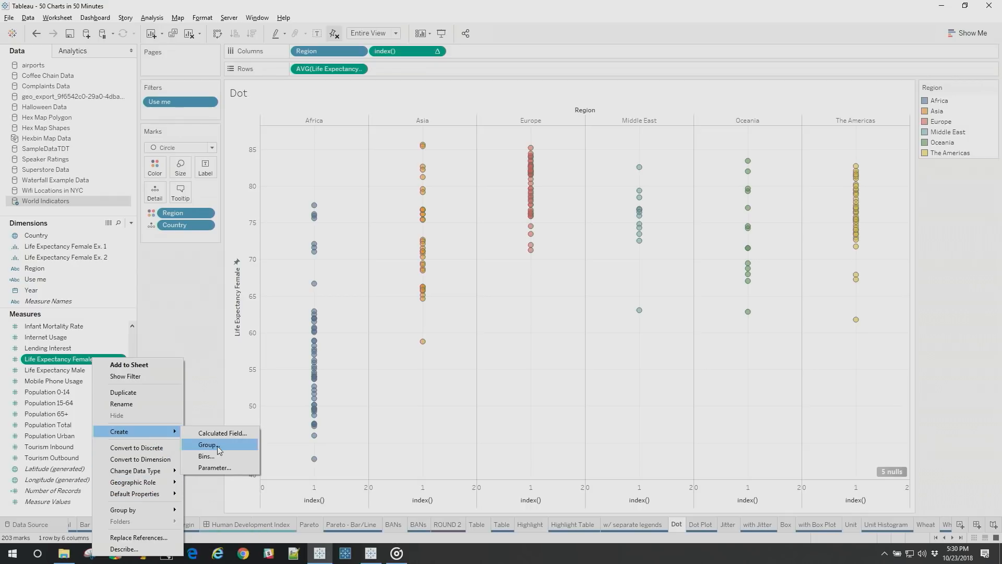
left_click(226, 460)
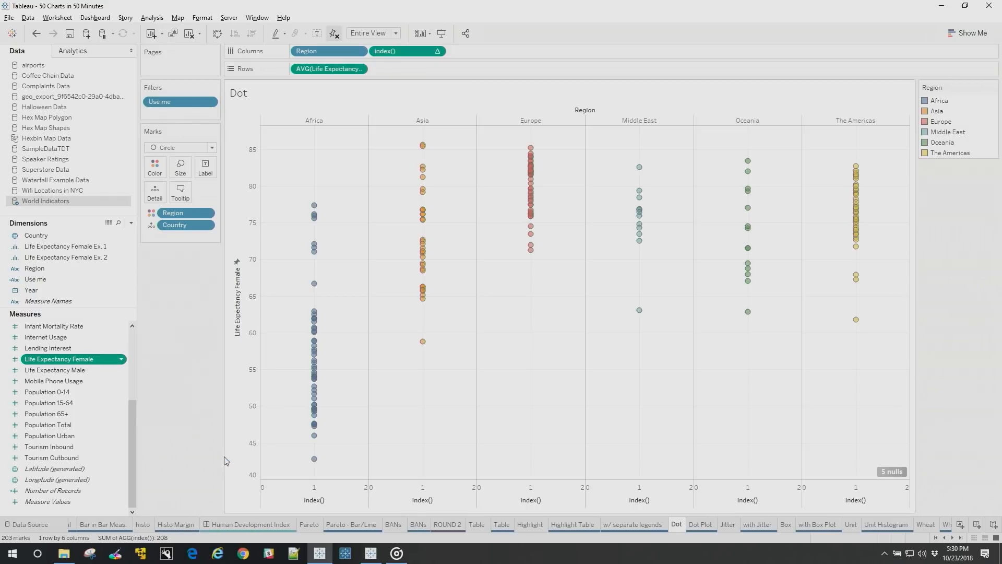
double_click(485, 254)
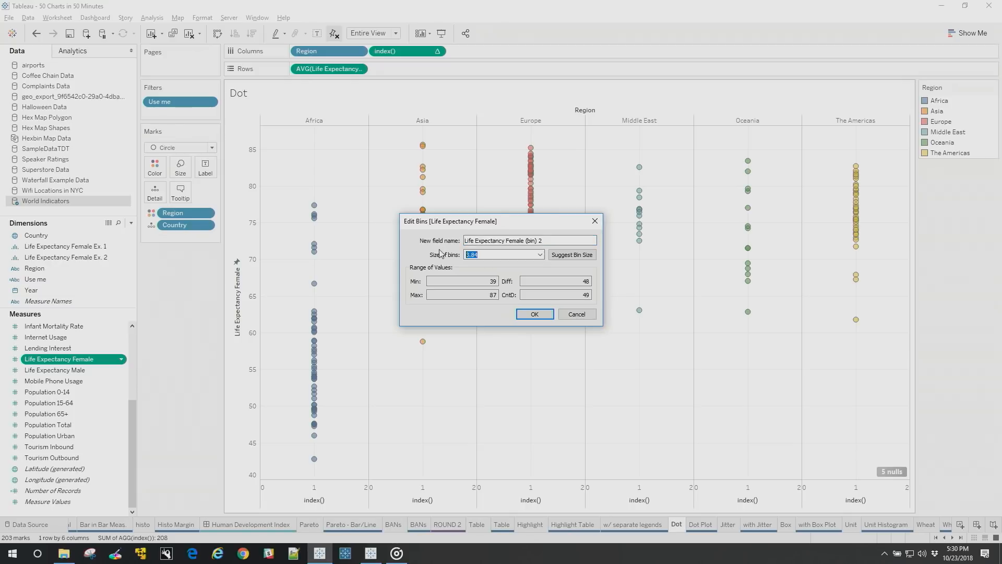
type("1")
left_click(535, 314)
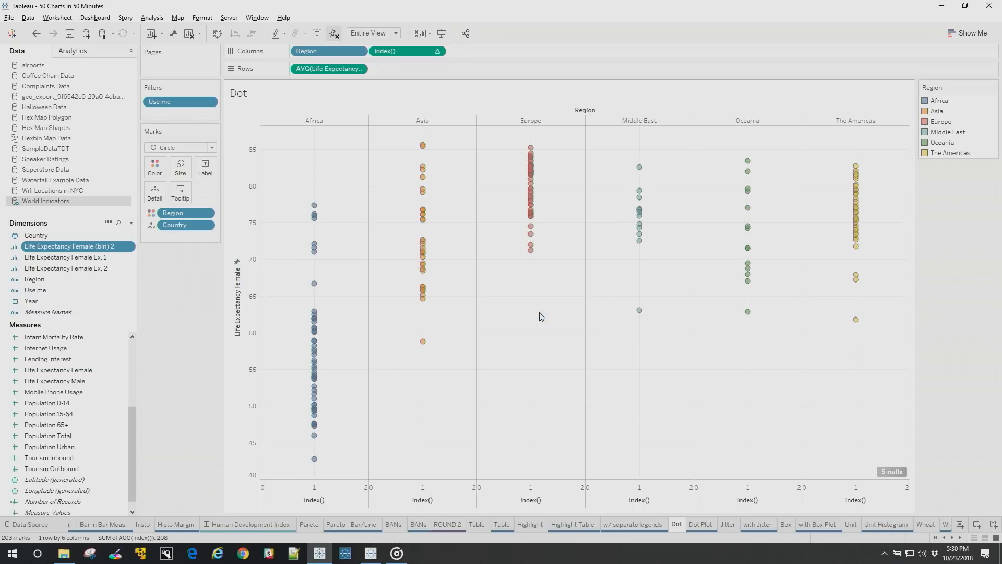
Add Life Expectancy Female (bin) 2 to the marks' detail and compute index() along that bin and Country, with the bin first.
left_click_drag(111, 247, 173, 195)
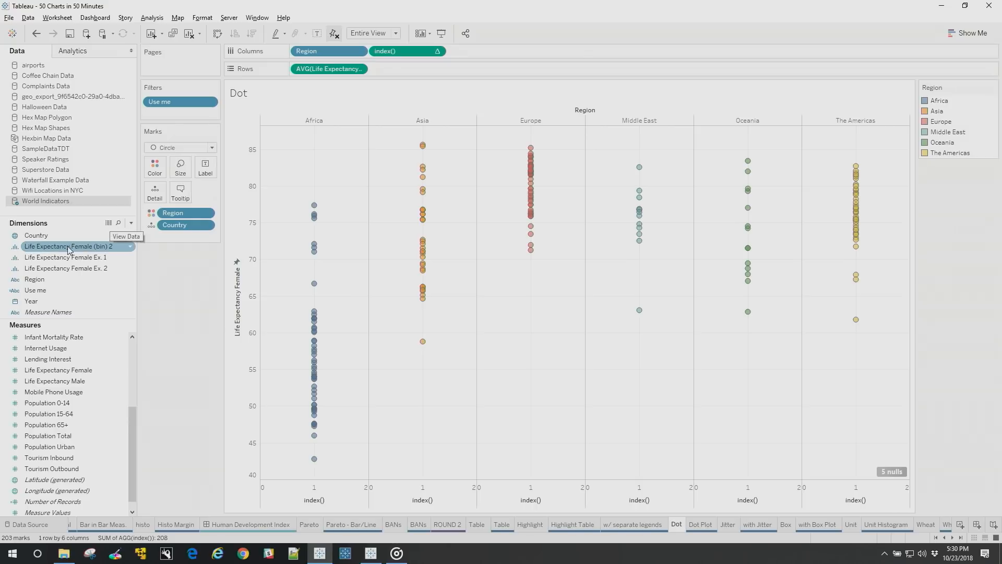
left_click_drag(62, 249, 155, 195)
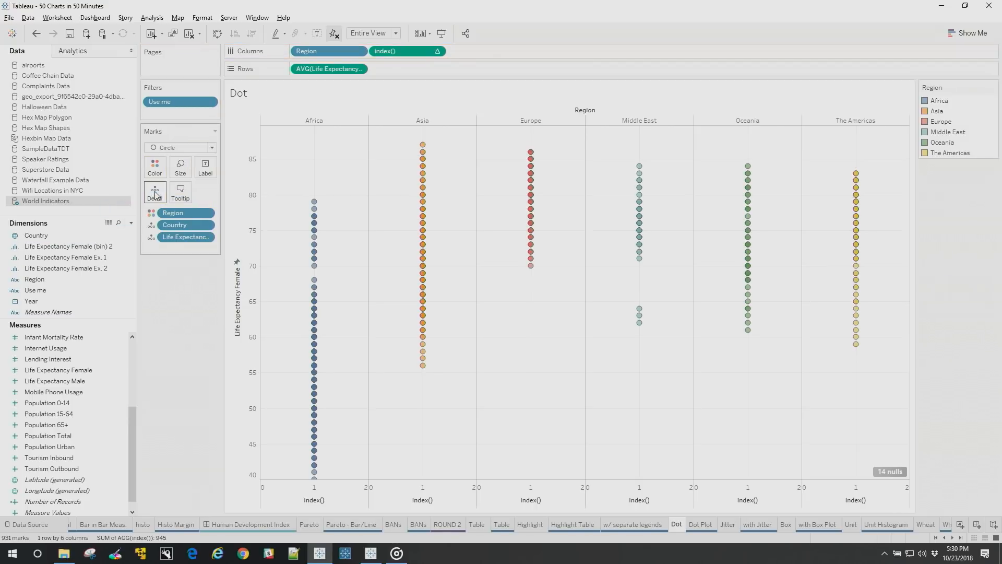
left_click(438, 52)
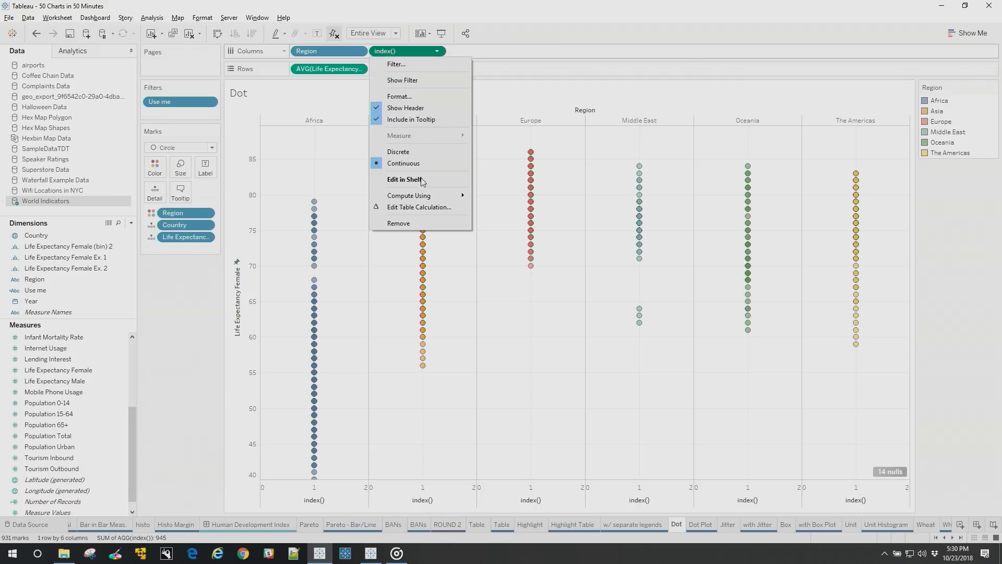
mouse_move(423, 197)
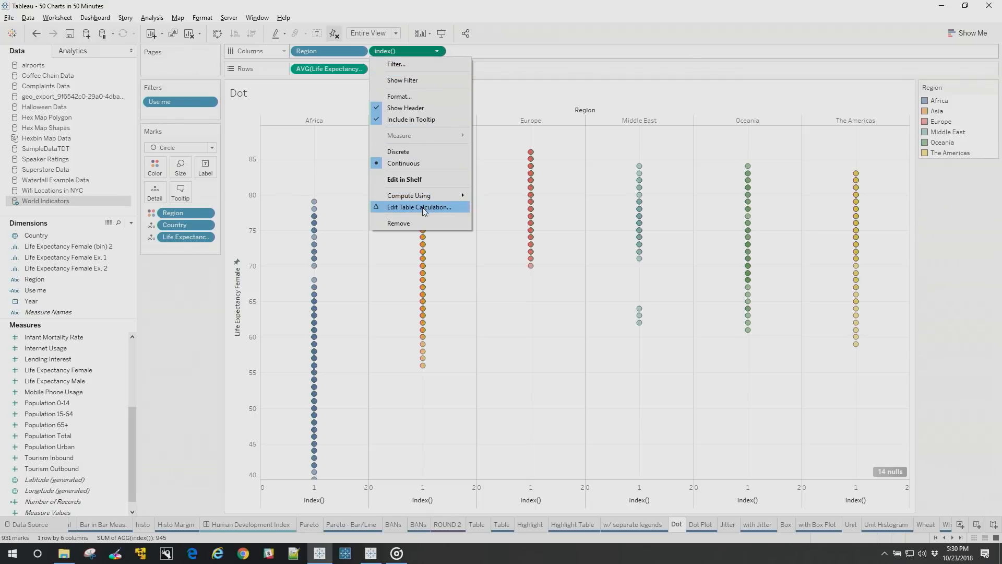
left_click(419, 208)
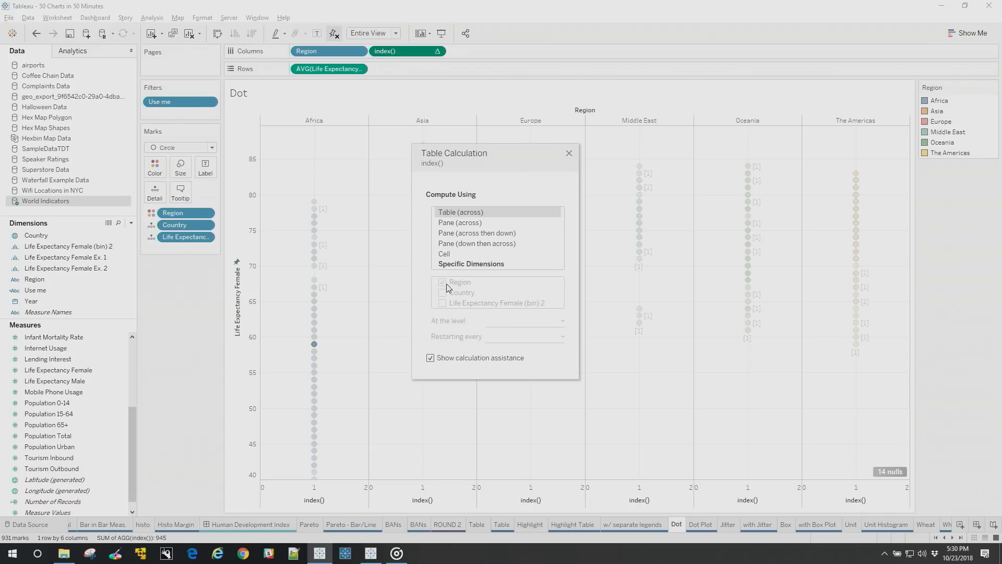
left_click(451, 266)
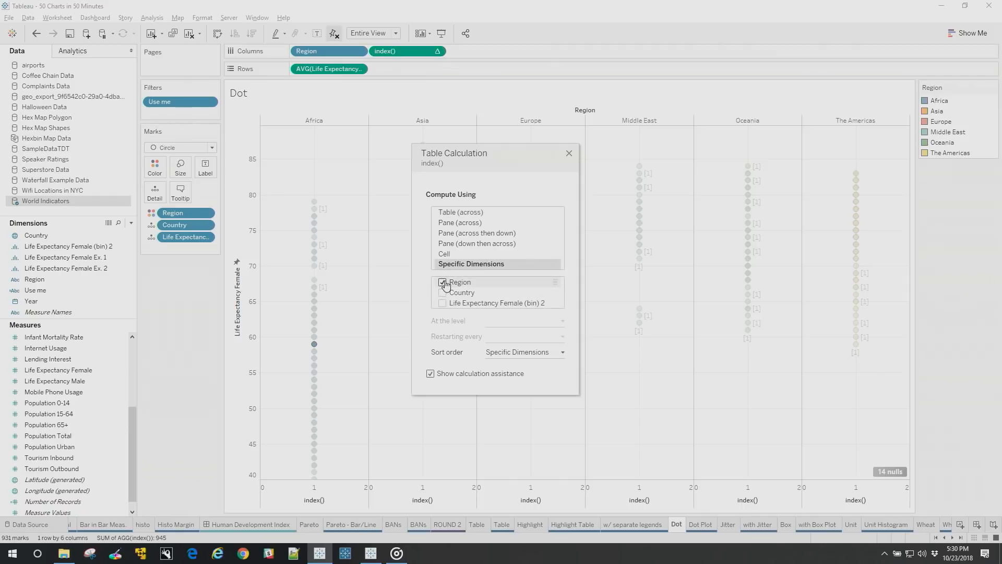
left_click(443, 283)
left_click(443, 293)
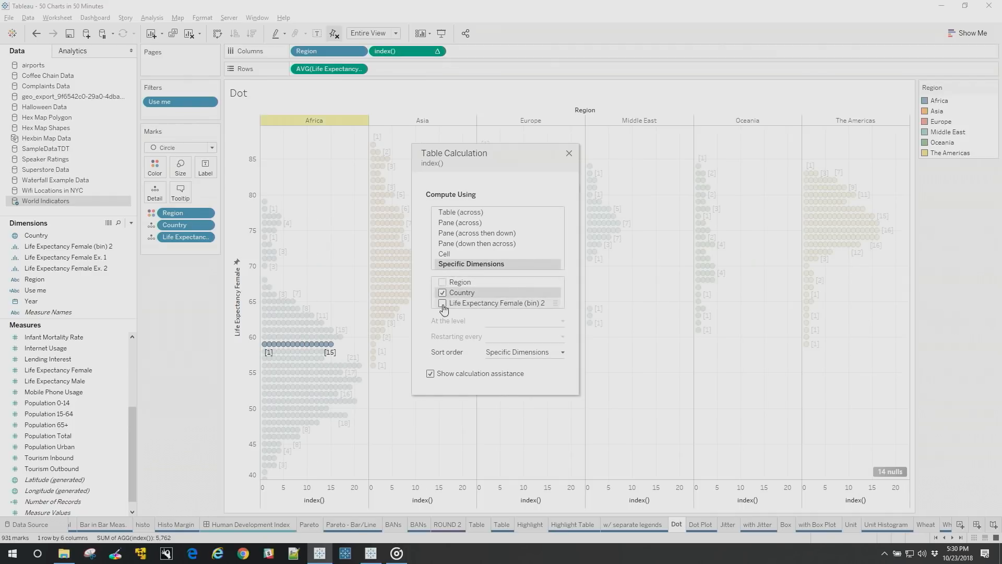
left_click(443, 303)
left_click_drag(459, 303, 462, 278)
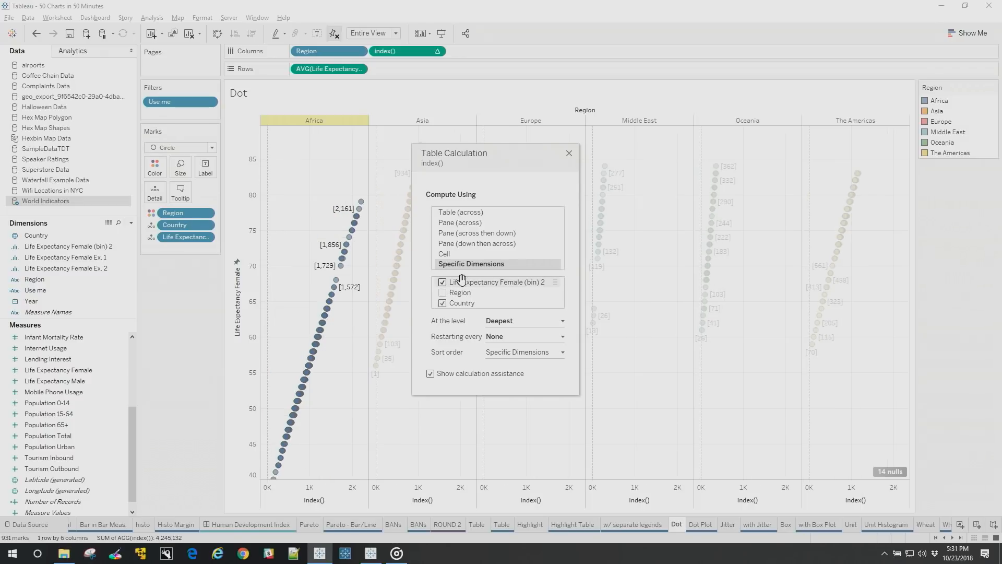
Restart index() at every Life Expectancy Female (bin) 2 and custom-sort it ascending by the sum of Life Expectancy Female.
left_click(507, 337)
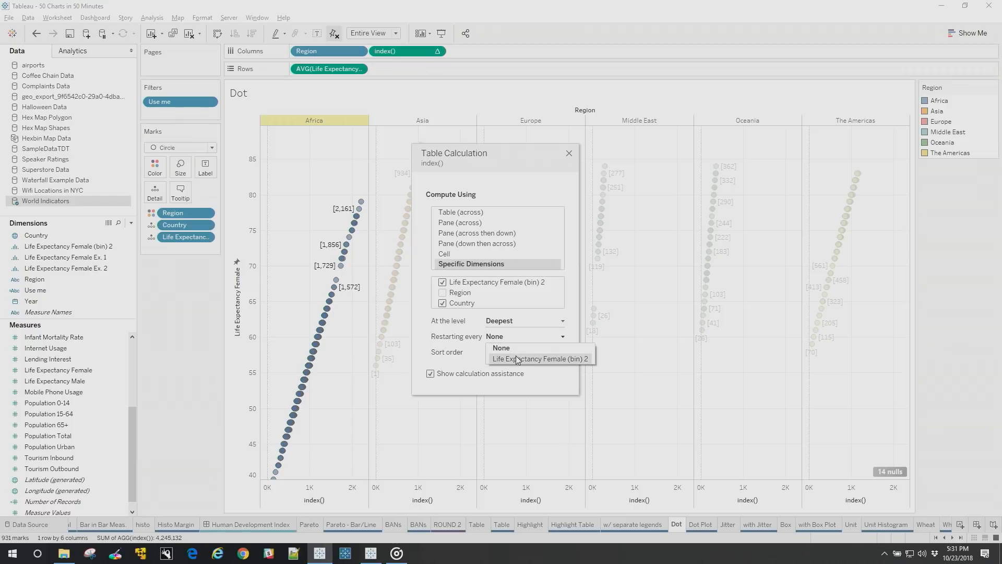
left_click(516, 359)
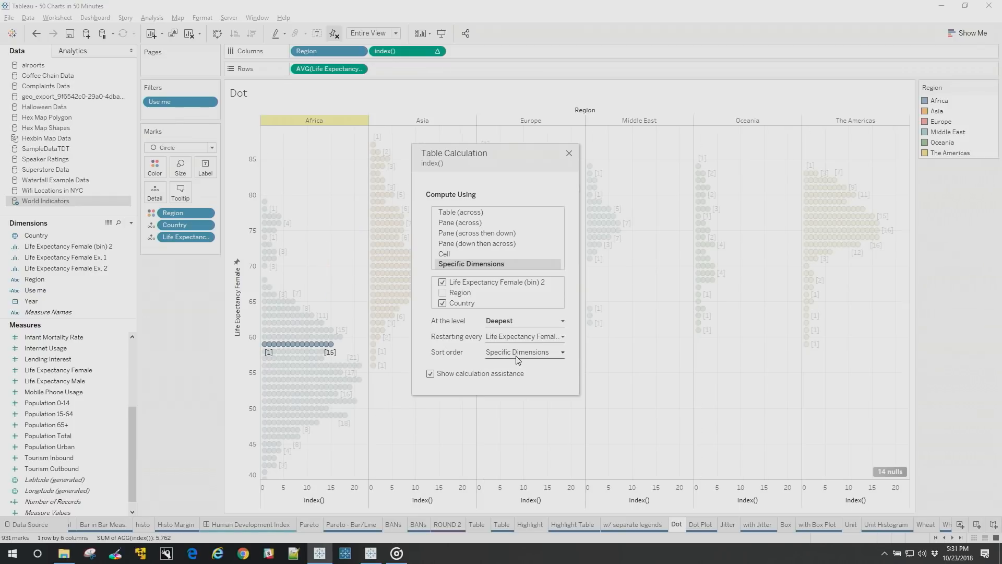
left_click(517, 355)
left_click(572, 369)
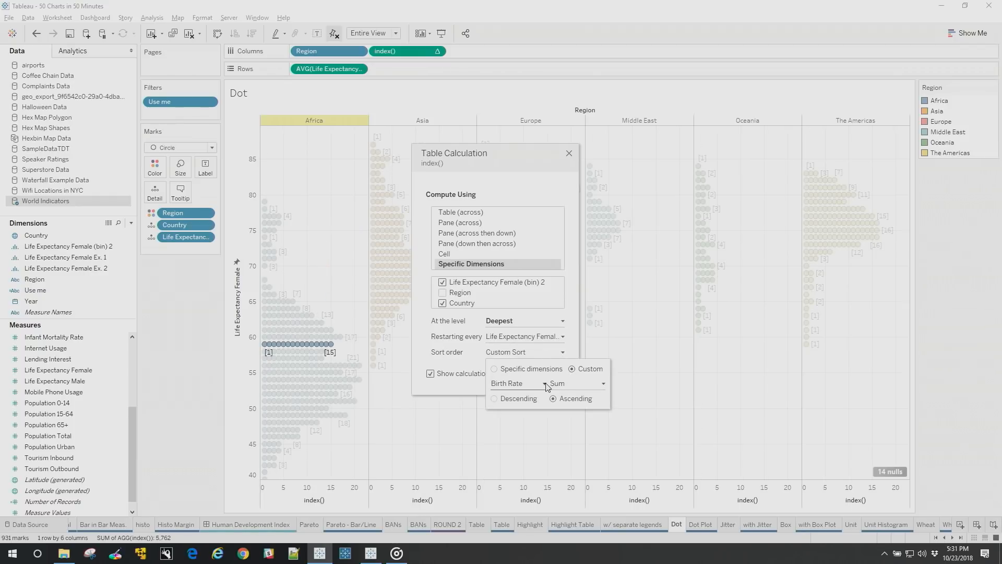
left_click(545, 383)
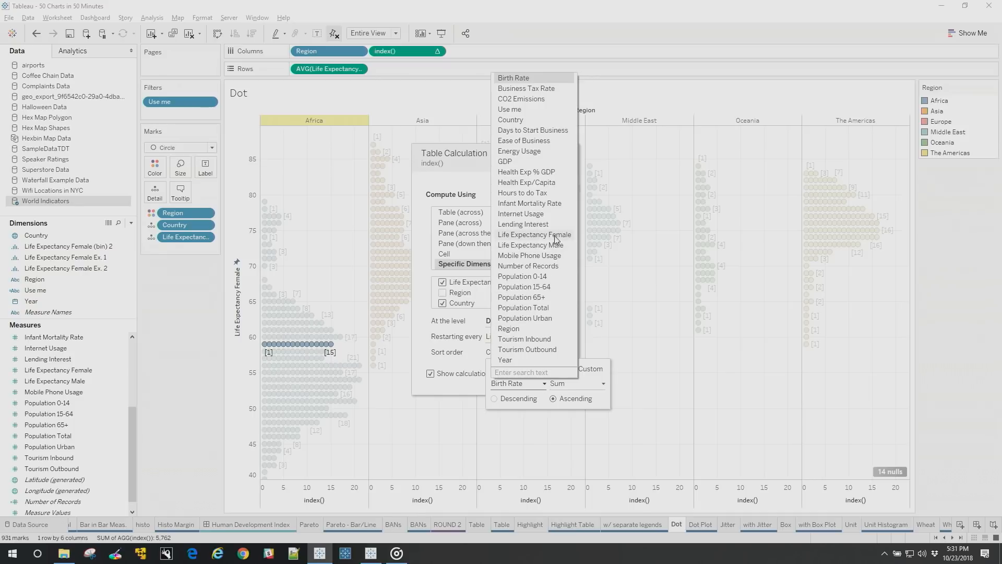
left_click(555, 236)
left_click(566, 384)
left_click(576, 408)
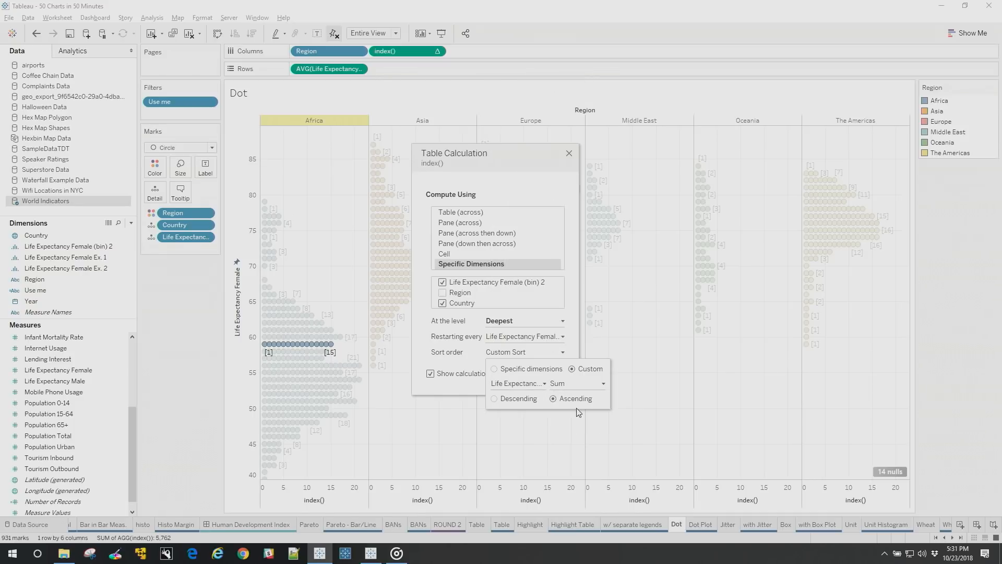
left_click(569, 154)
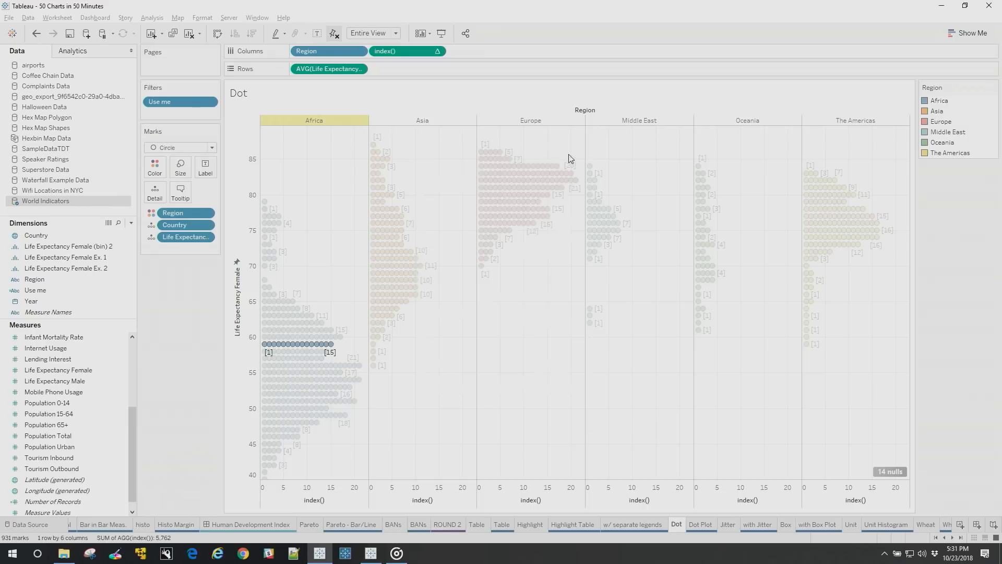
left_click(432, 199)
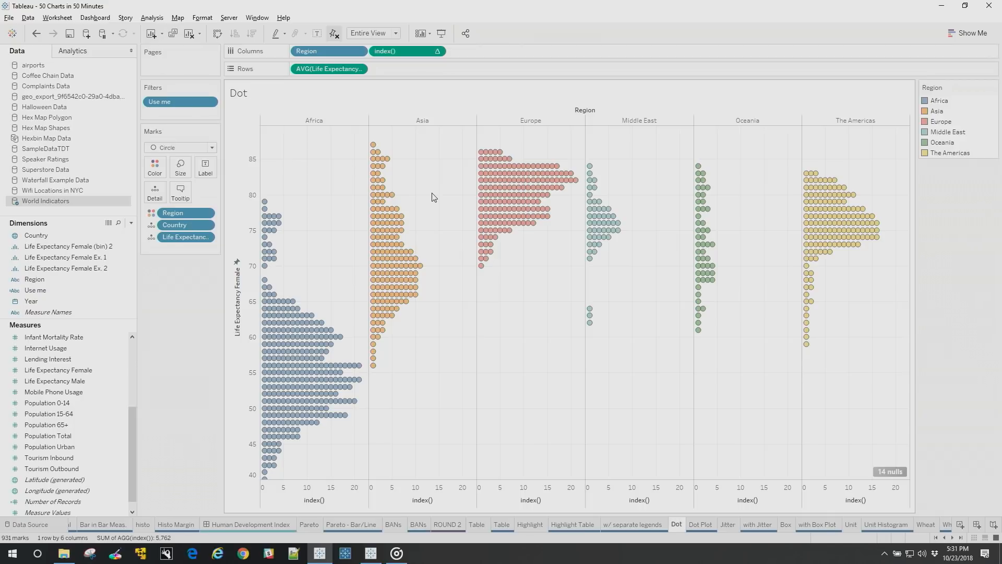
Set the bin size of Life Expectancy Female (bin) 2 to 5.
right_click(105, 246)
left_click(153, 308)
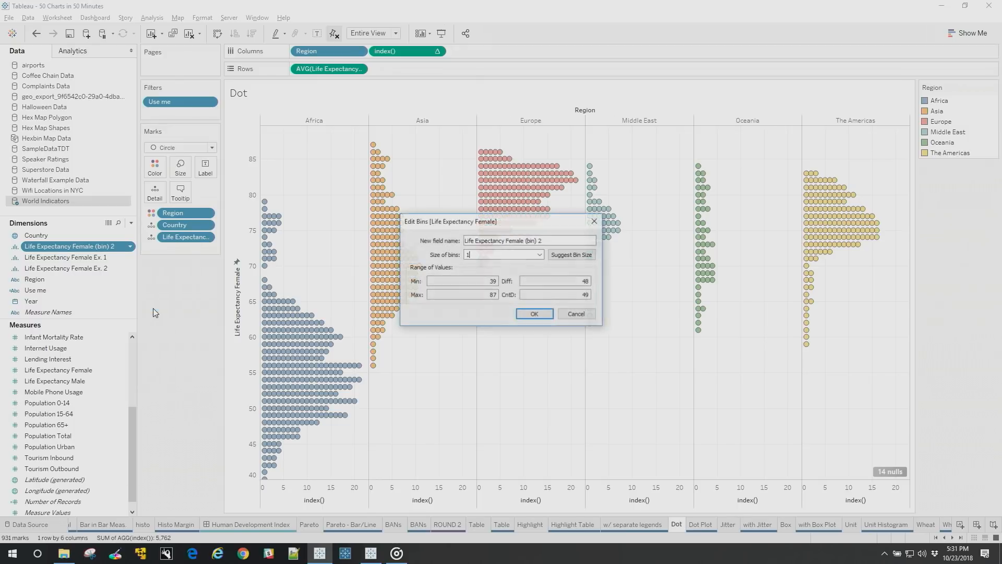
left_click(495, 256)
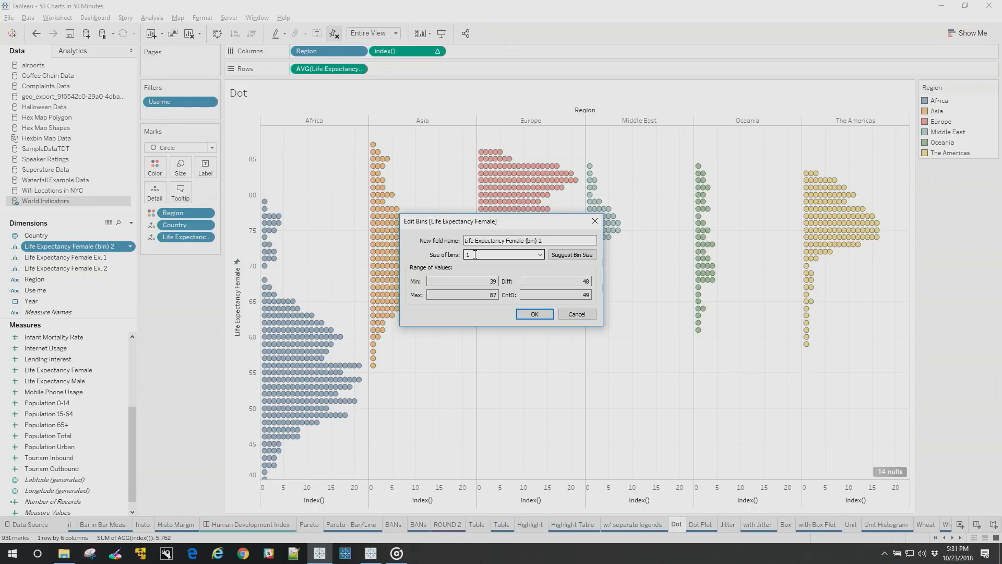
left_click_drag(475, 254, 442, 254)
key("Return")
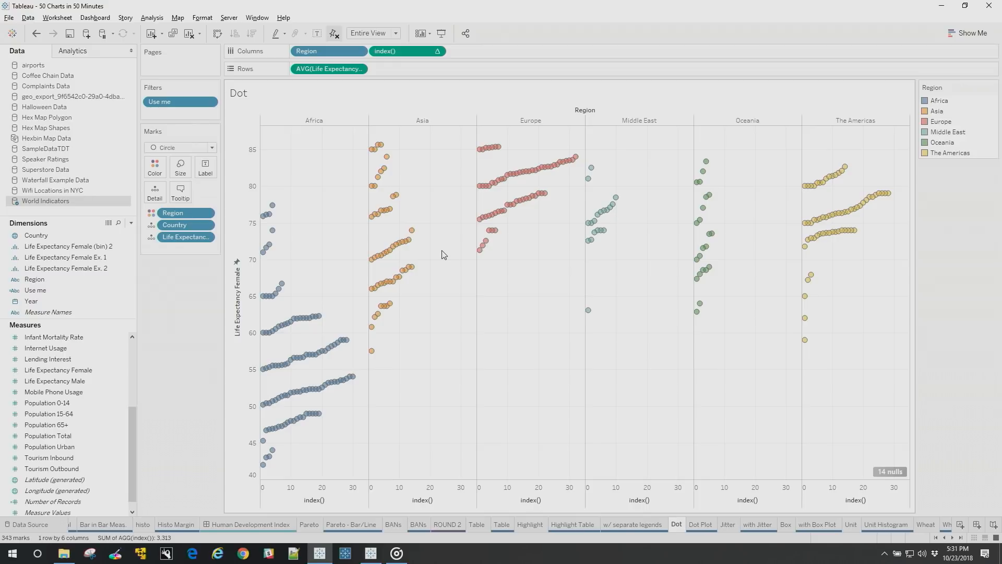
Create a new parameter named "bin size" for the bin size of Life Expectancy Female (bin) 2.
left_click(100, 250)
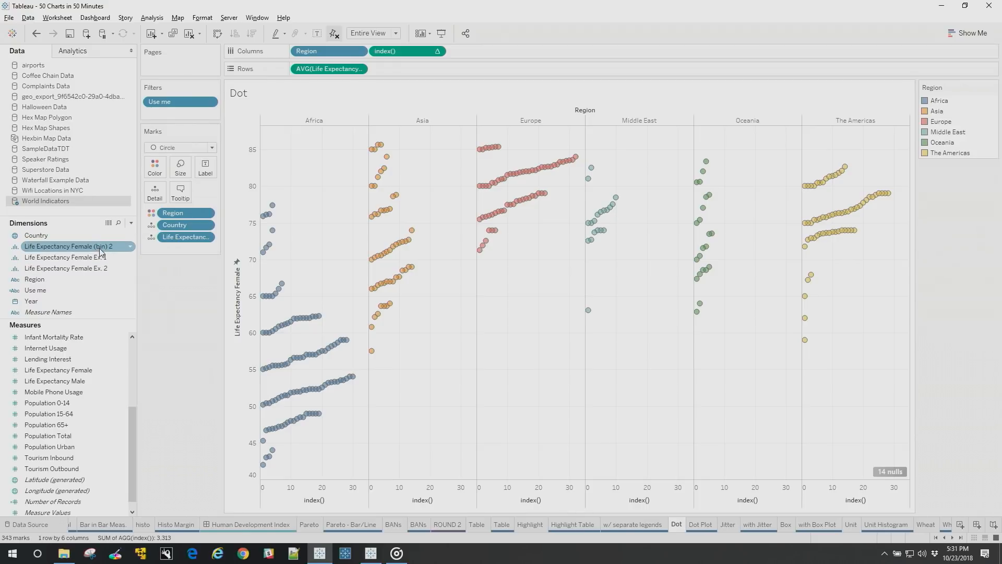
right_click(101, 252)
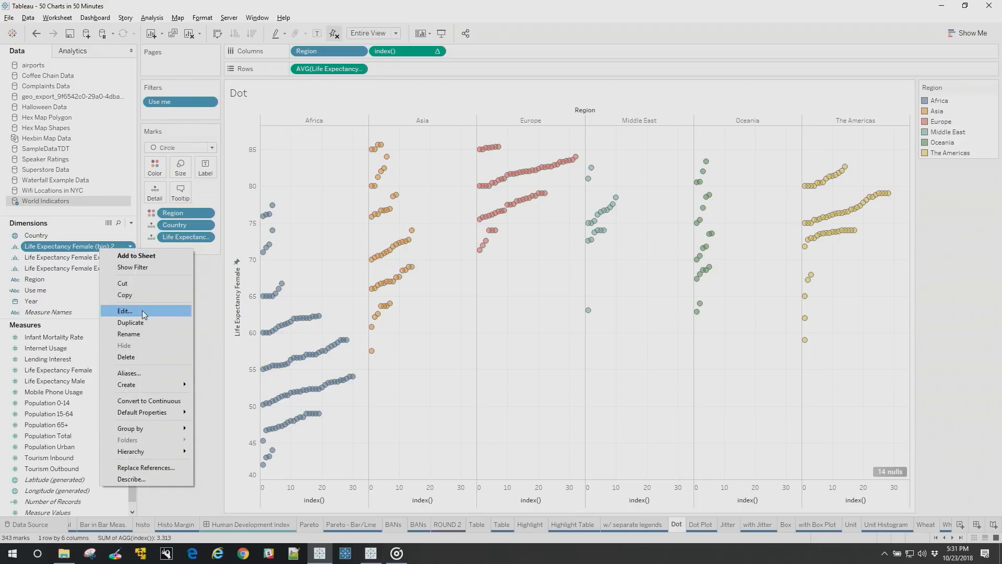
left_click(142, 311)
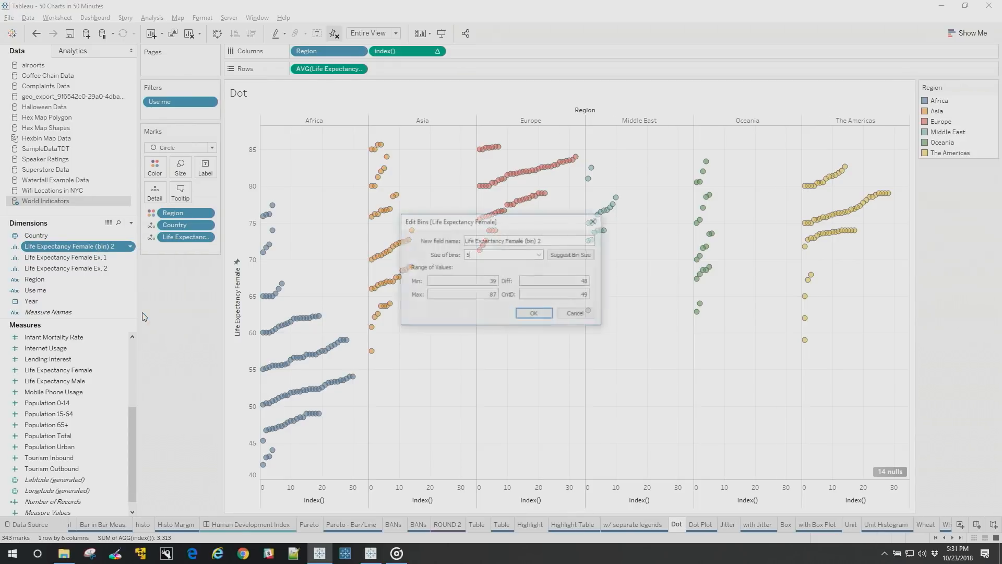
left_click(540, 255)
left_click(525, 270)
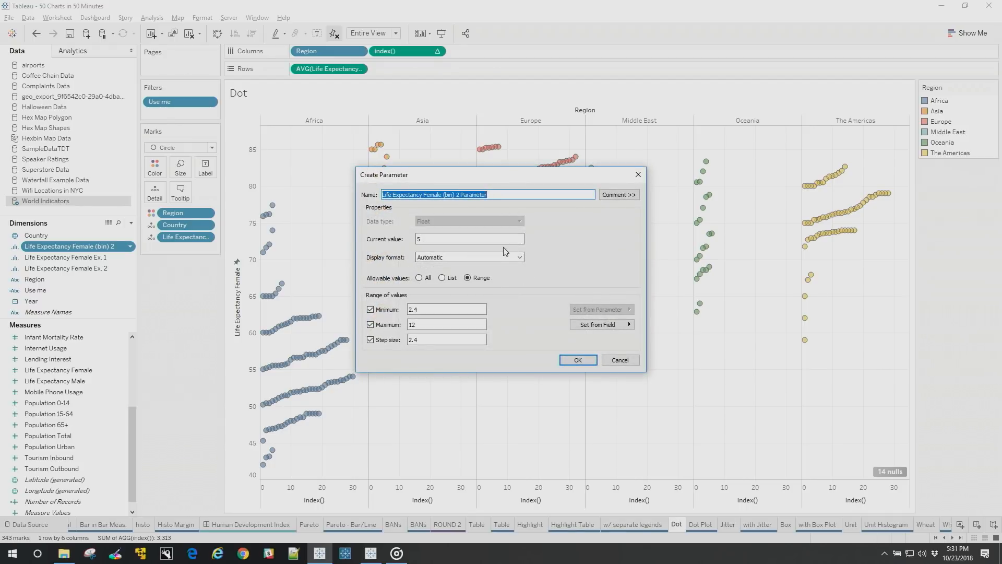
type("bin size")
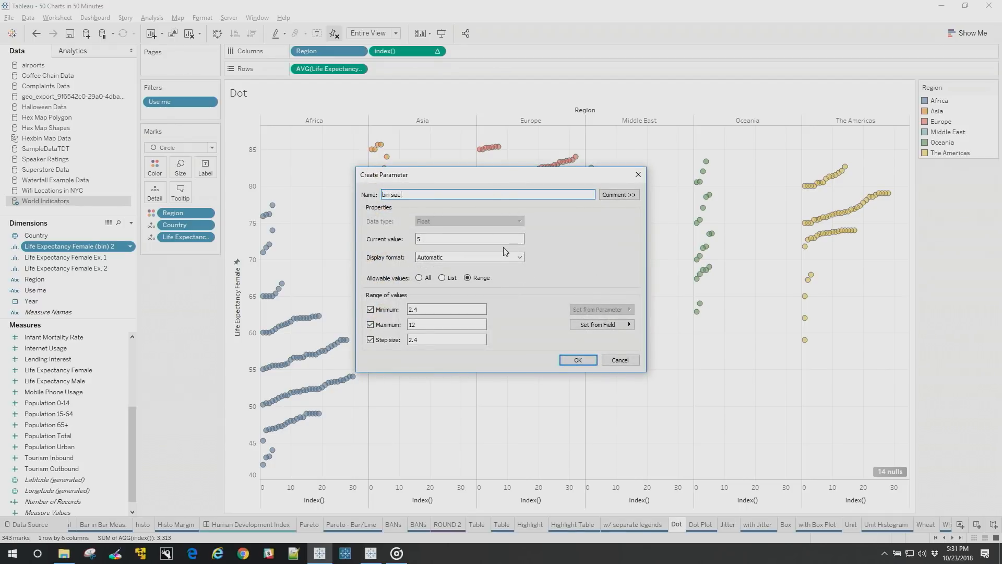
Give the bin size parameter a range with minimum 1, maximum 10 and step size 1, and apply it to the bins.
left_click(465, 239)
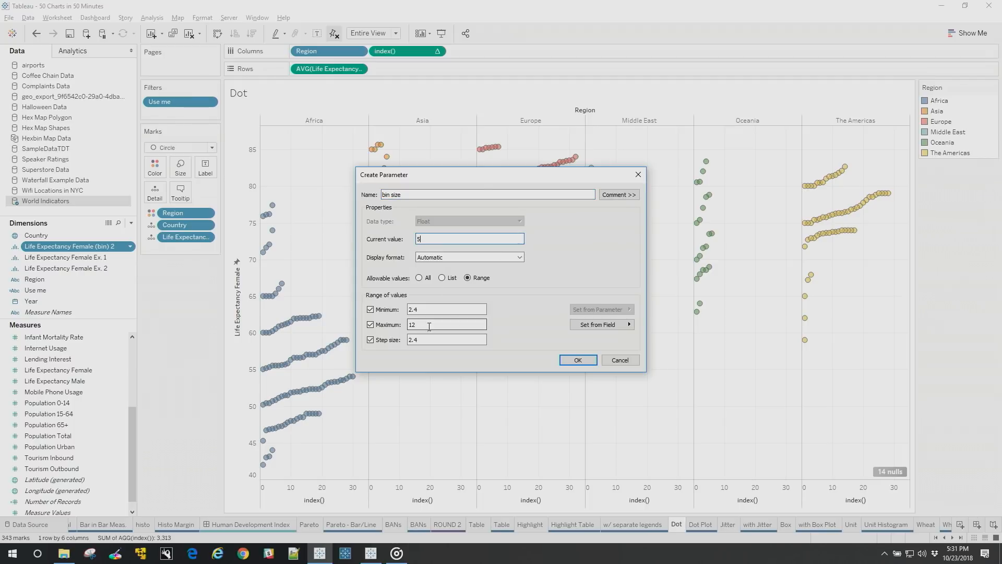
left_click(393, 309)
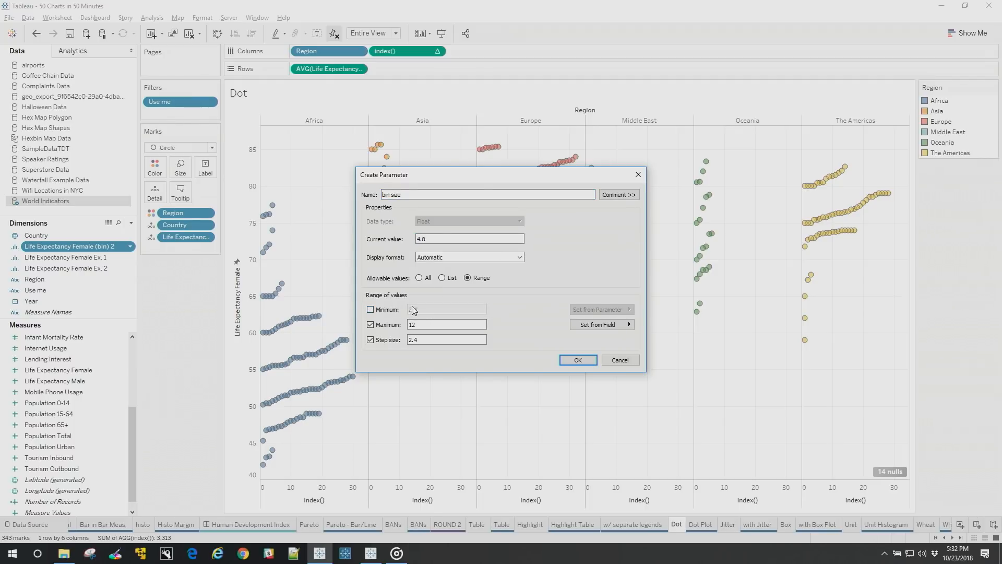
left_click(371, 309)
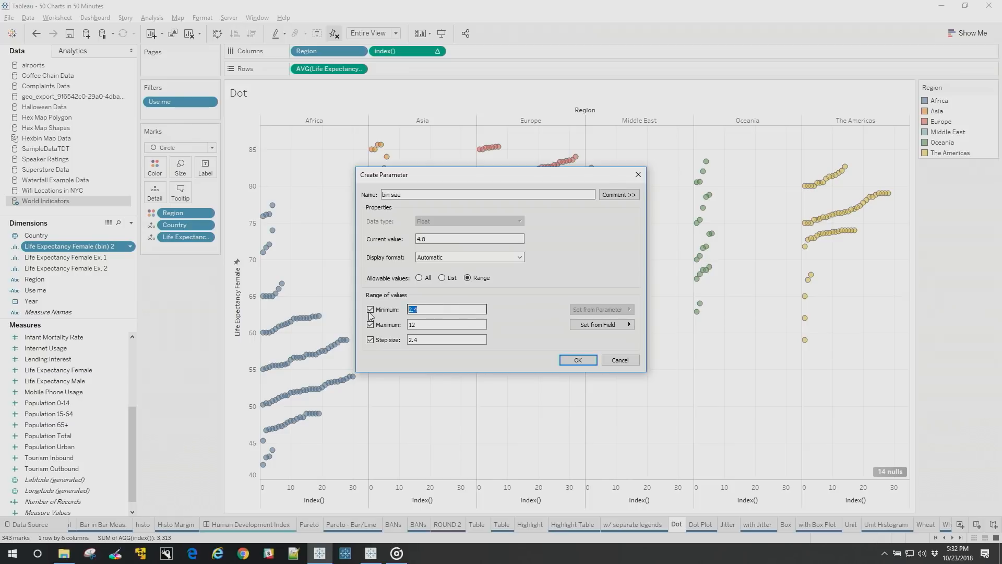
type("`1")
key("Tab")
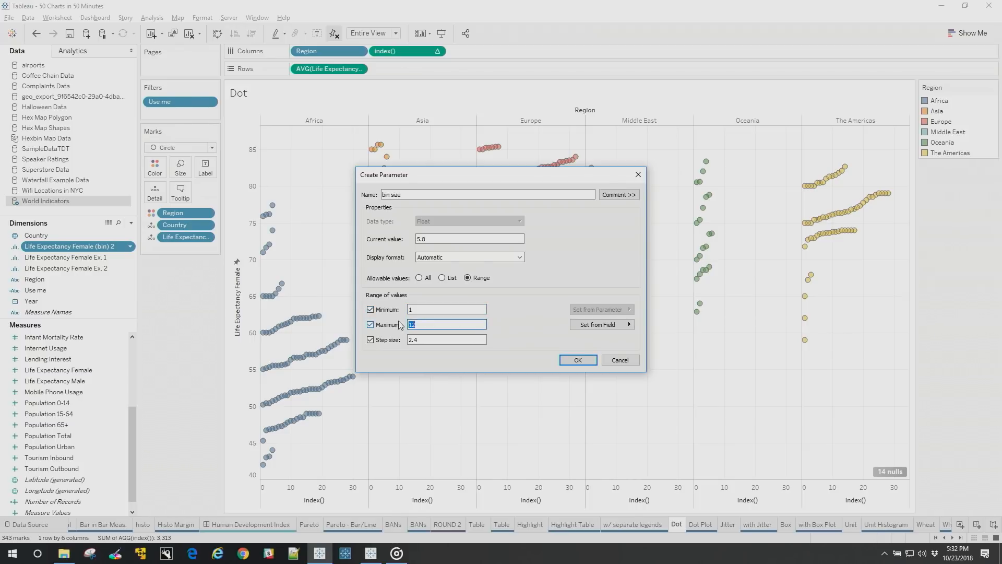
double_click(419, 340)
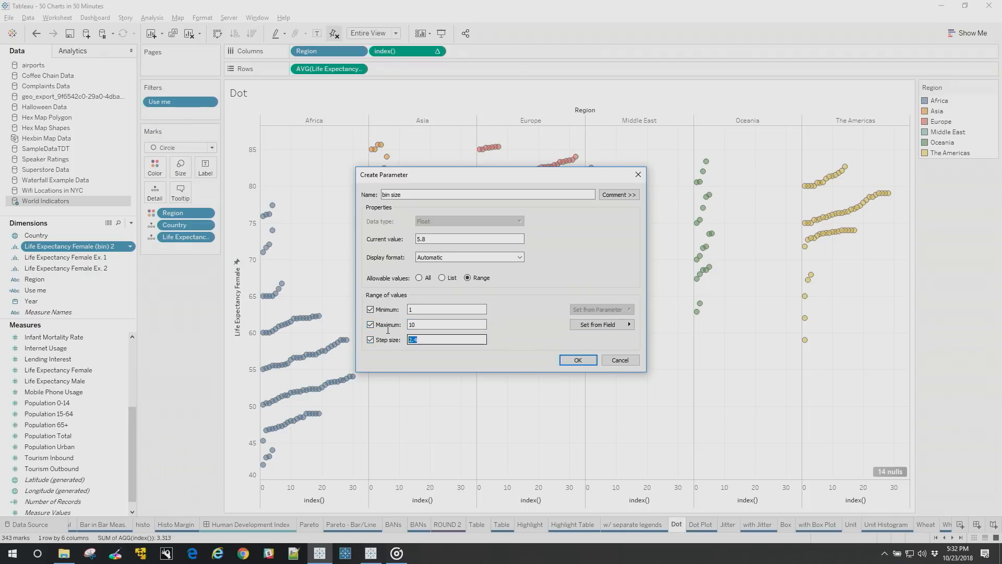
type("1")
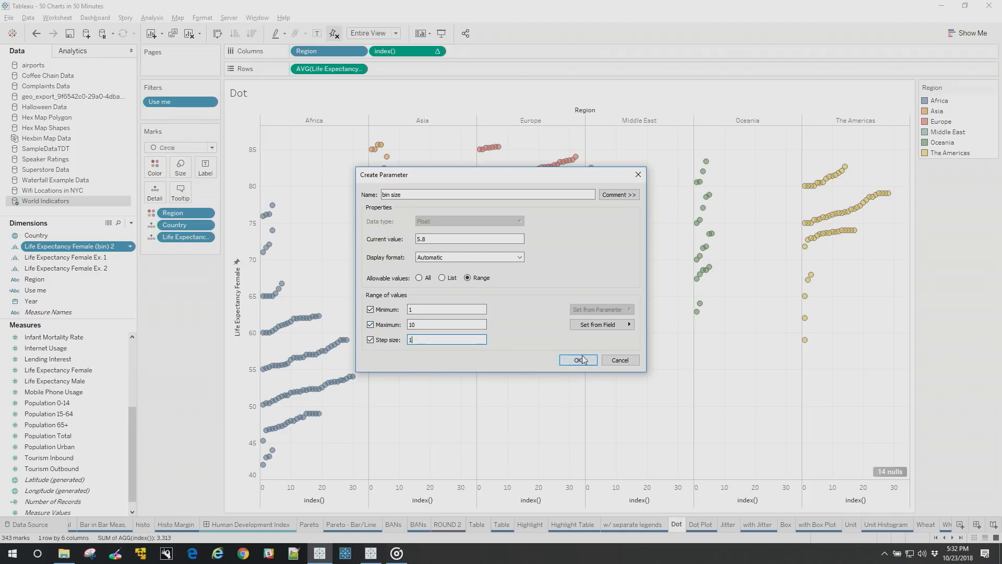
left_click(578, 360)
left_click(536, 315)
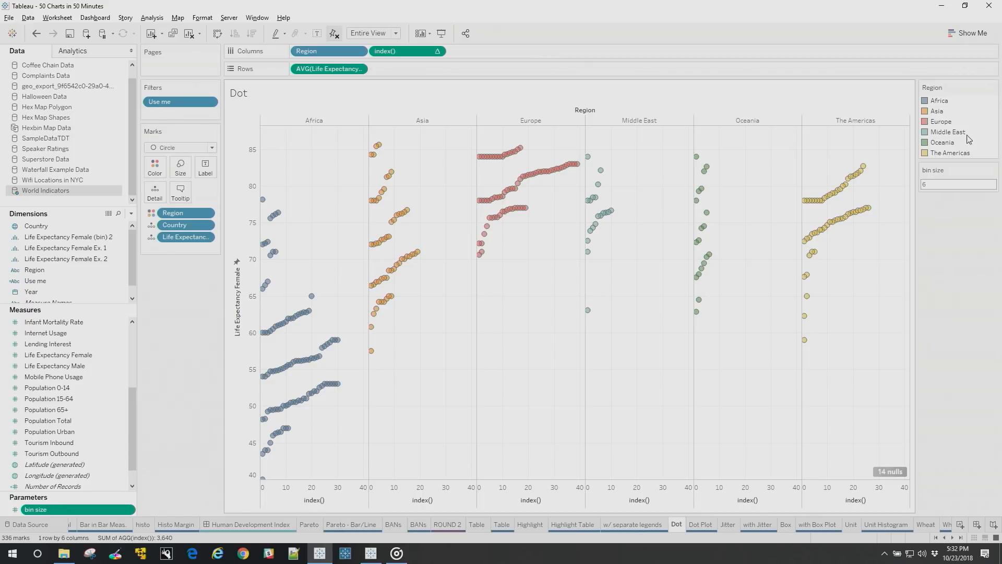
Show the bin size parameter control as a slider and lower its value step by step to 1.
left_click(993, 170)
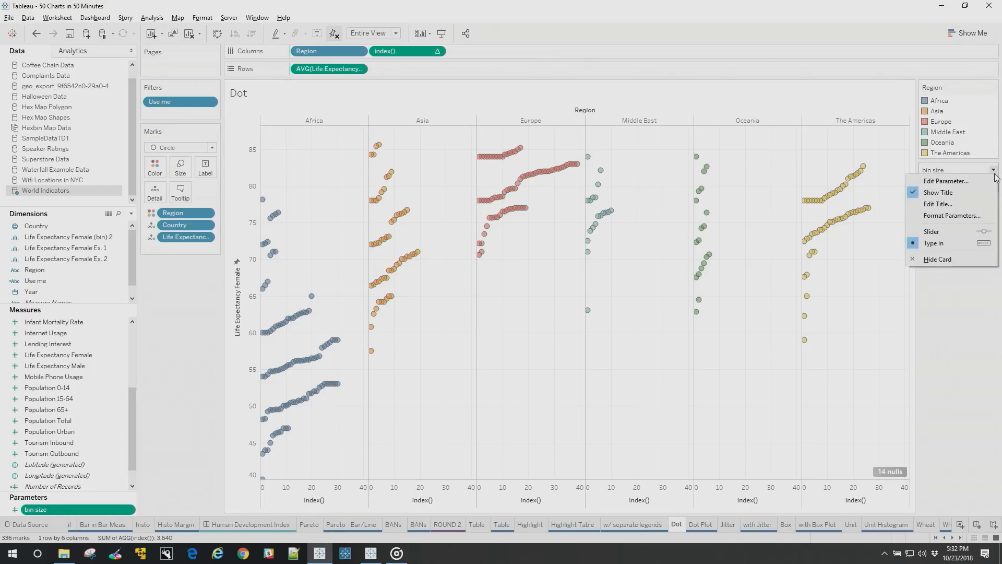
left_click(960, 231)
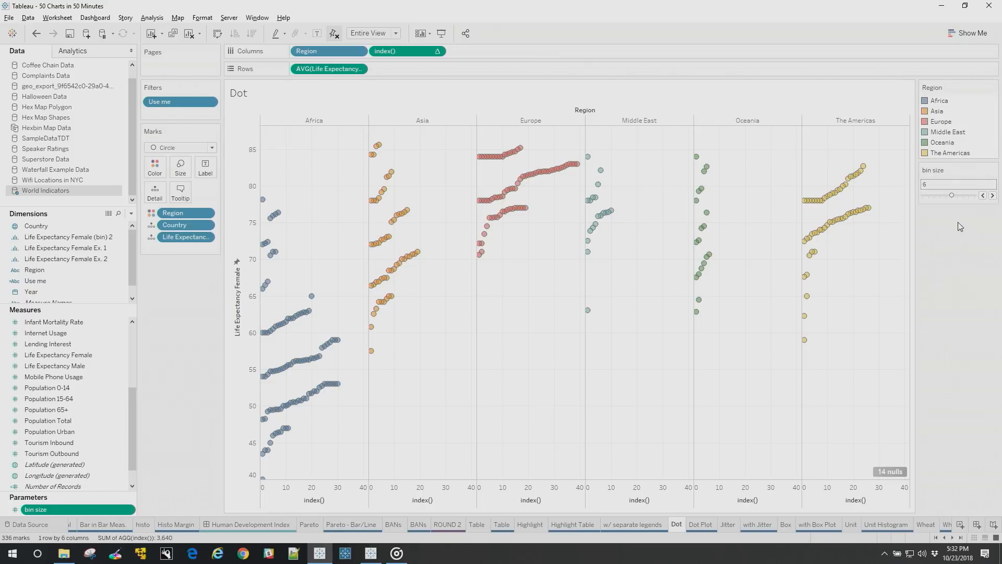
left_click(982, 196)
left_click(983, 196)
left_click(982, 196)
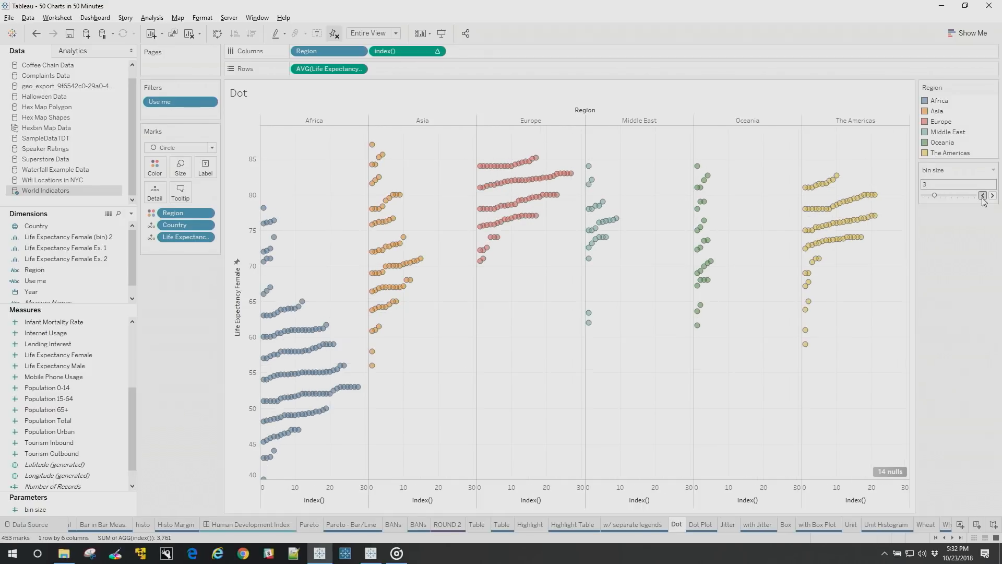
left_click(982, 195)
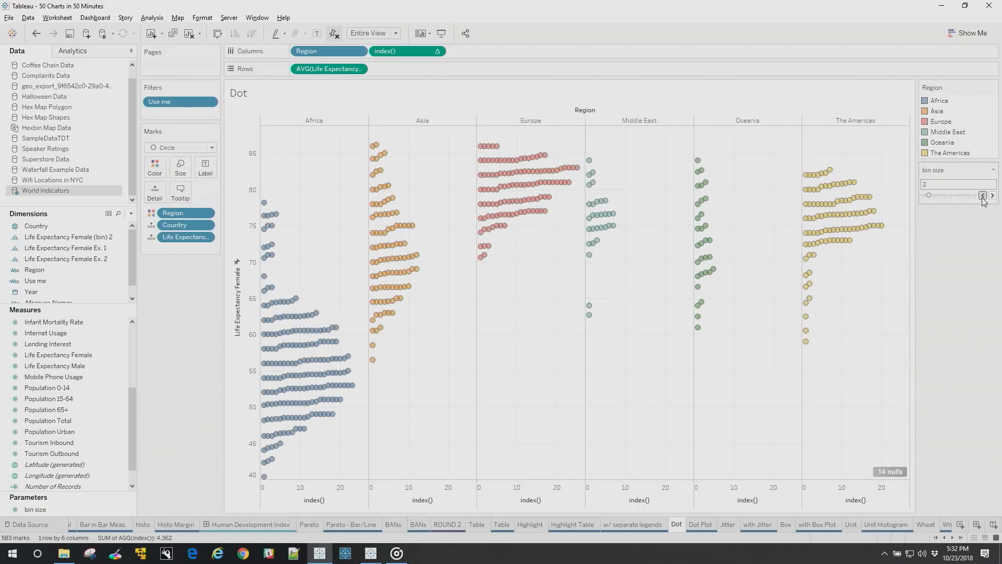
left_click(982, 196)
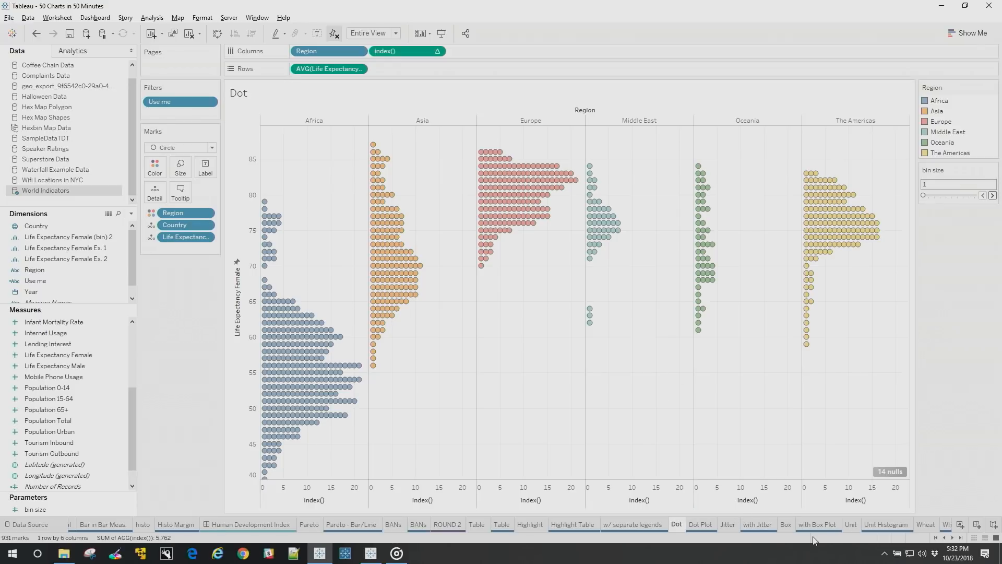
Open the Speaker Ratings worksheet to examine its dot plot of binned scores by attribute.
left_click(953, 537)
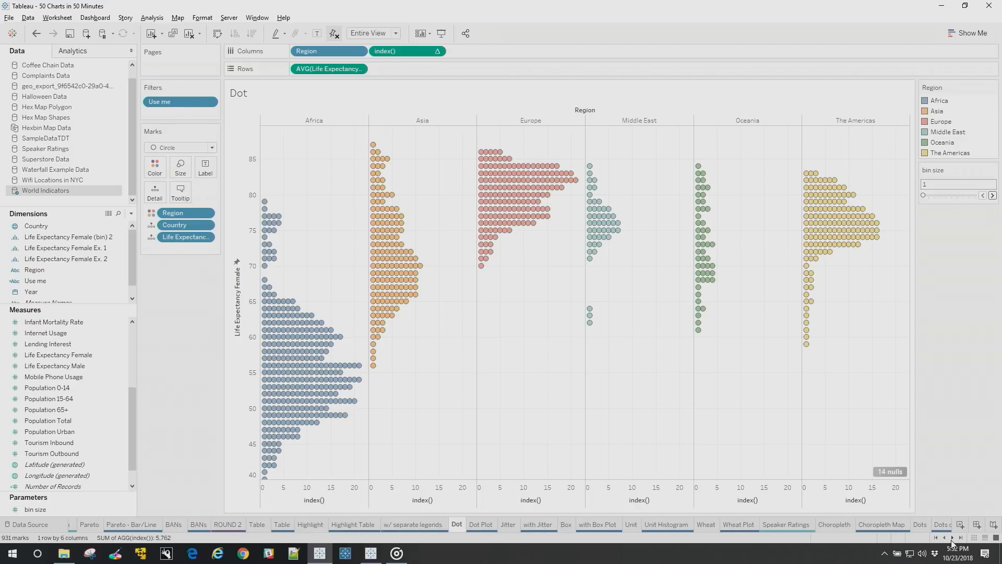
left_click(952, 537)
left_click(952, 537)
left_click(952, 537)
left_click(952, 537)
left_click(953, 537)
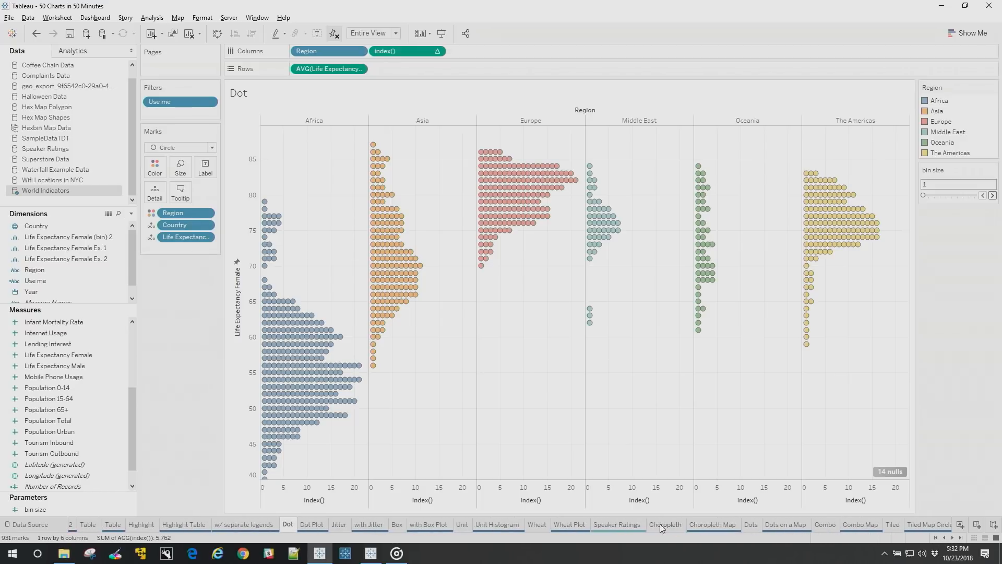
left_click(621, 528)
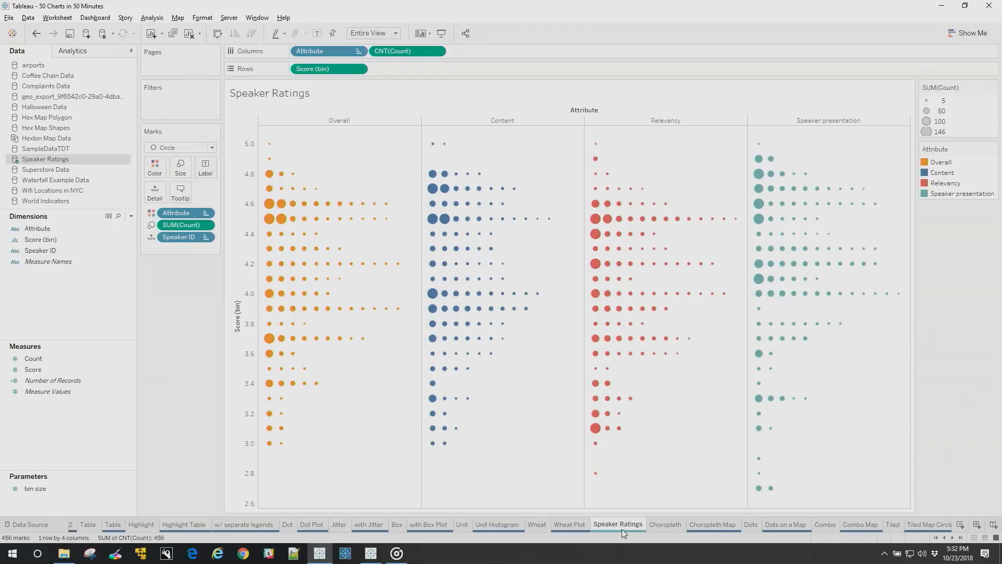
Clear the Choropleth worksheet and plot the State field from Superstore Data as a map.
left_click(666, 523)
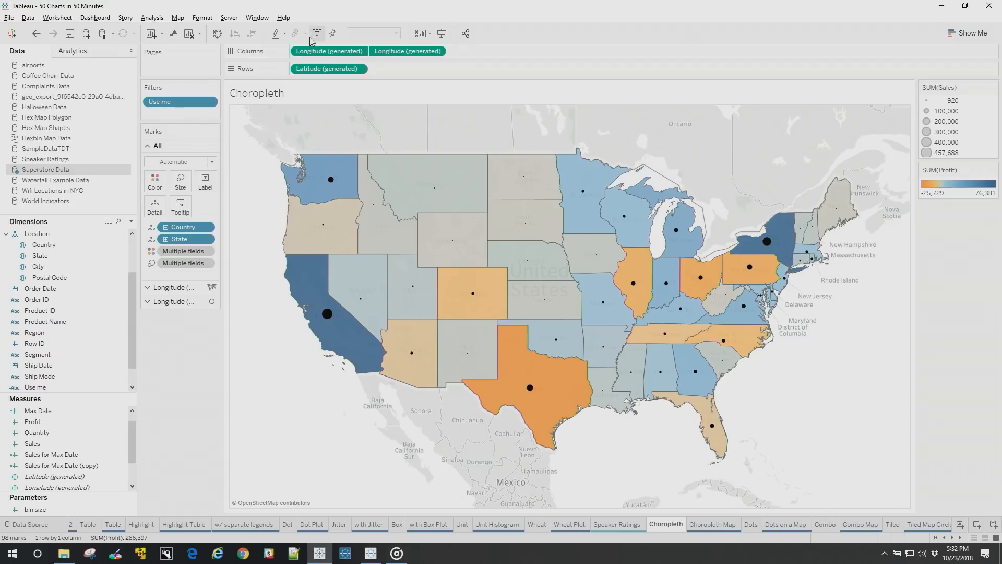
left_click(189, 33)
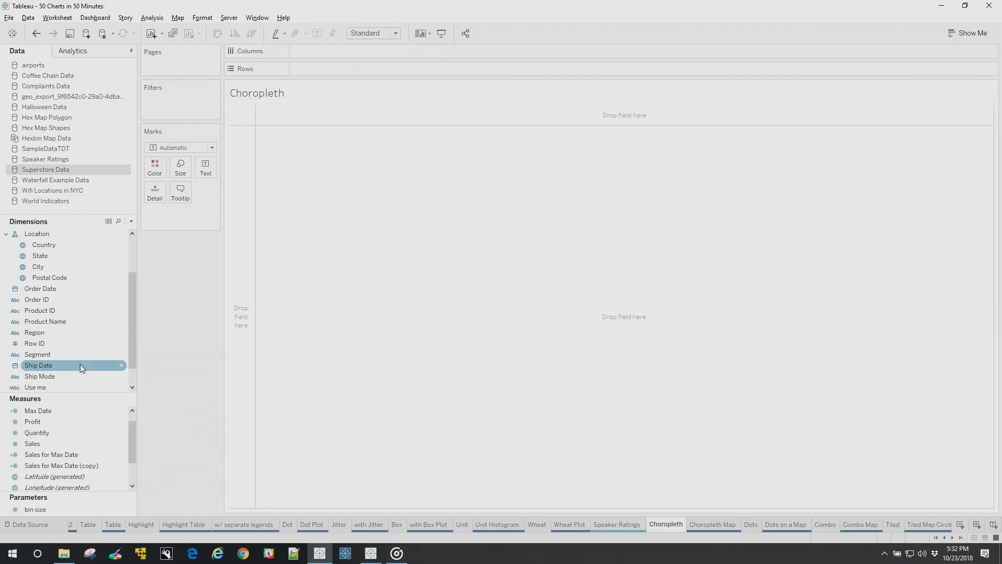
left_click(76, 432)
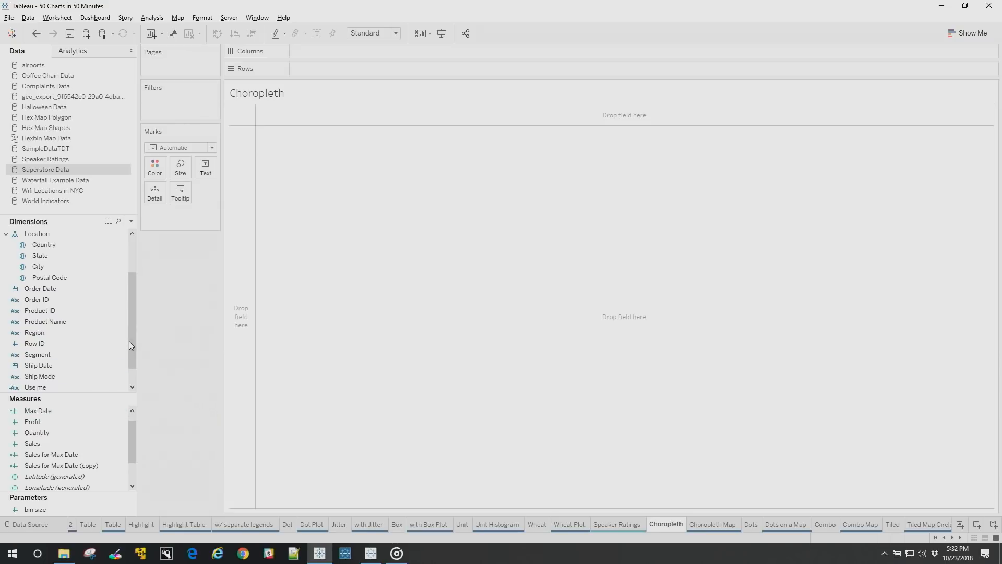
left_click_drag(133, 331, 129, 386)
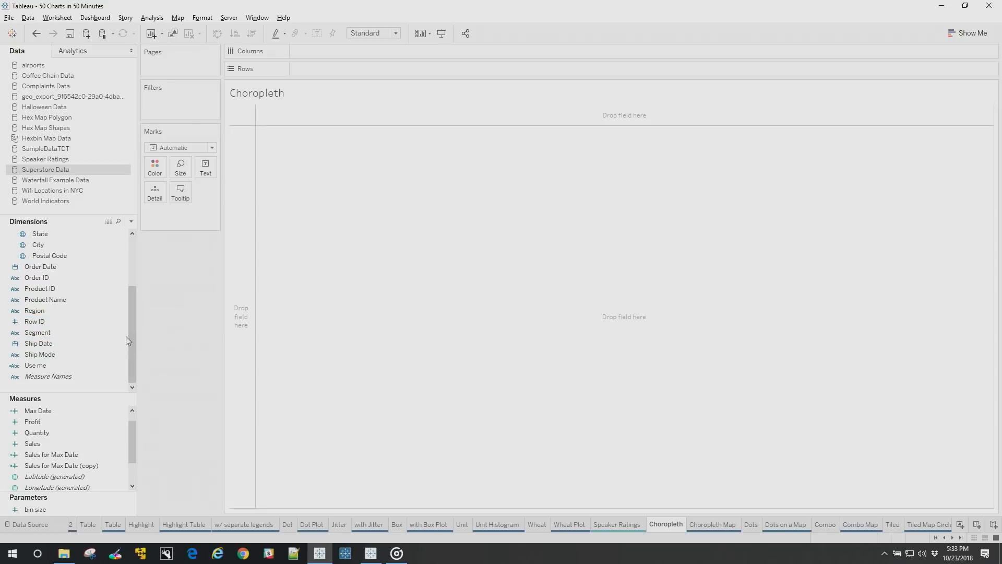
left_click_drag(130, 321, 132, 287)
left_click(48, 279)
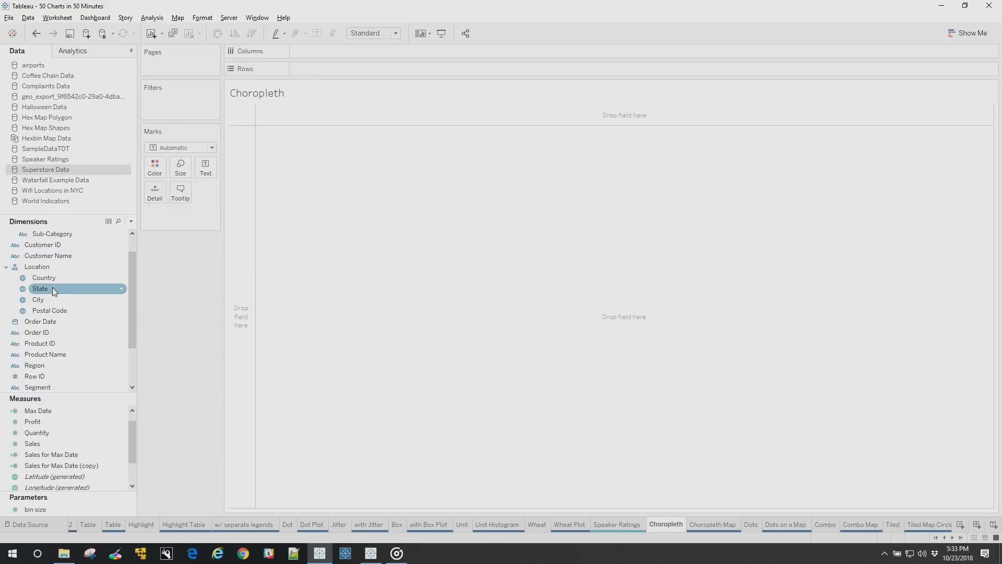
left_click(61, 299)
left_click(55, 291)
left_click(52, 290)
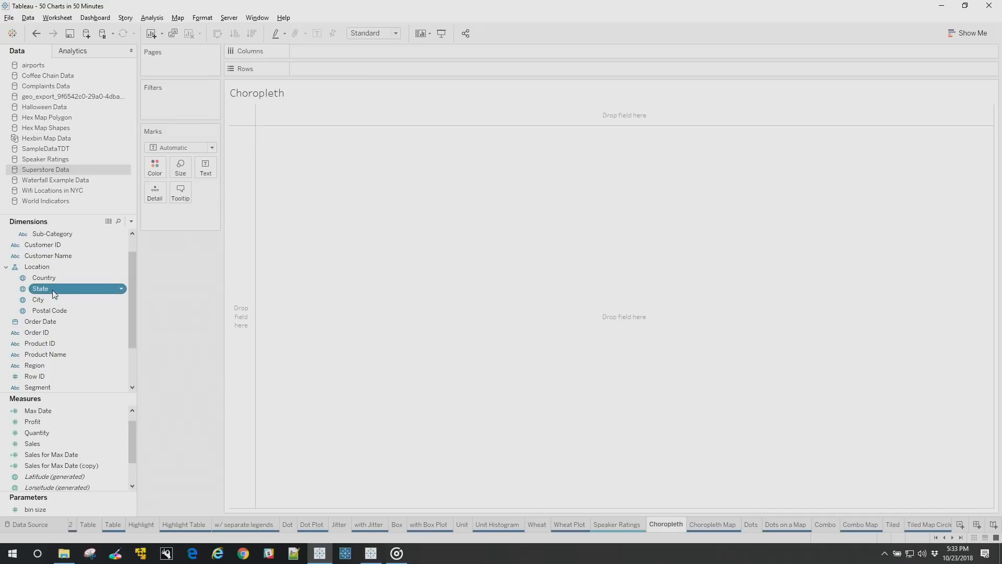
double_click(55, 290)
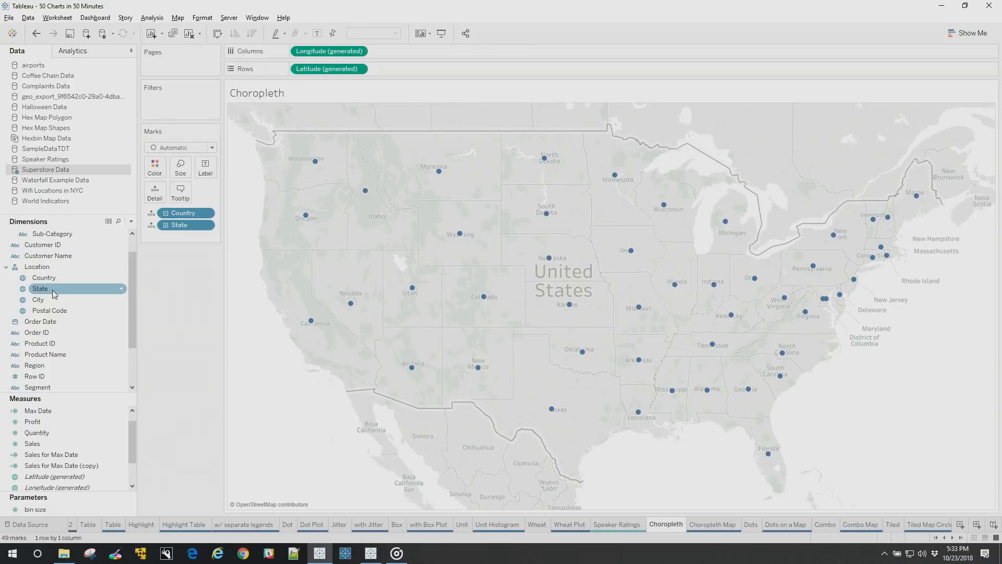
Try coloring the states on the map by Profit, and undo the coloring.
left_click(52, 423)
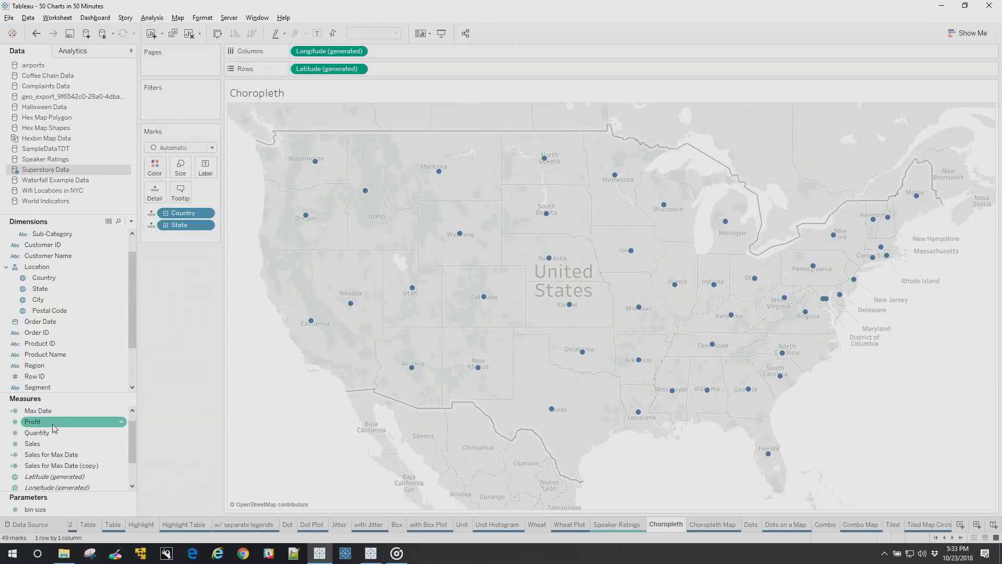
left_click_drag(55, 428, 154, 175)
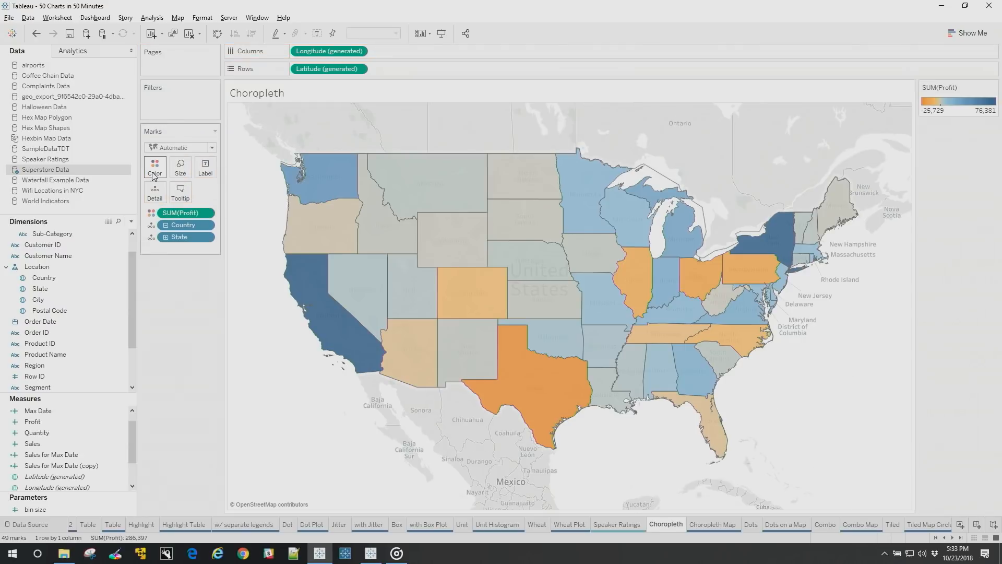
left_click(36, 33)
Size the state marks on the map by Sales and enlarge the circles to about the middle of the size range.
left_click_drag(33, 444, 180, 177)
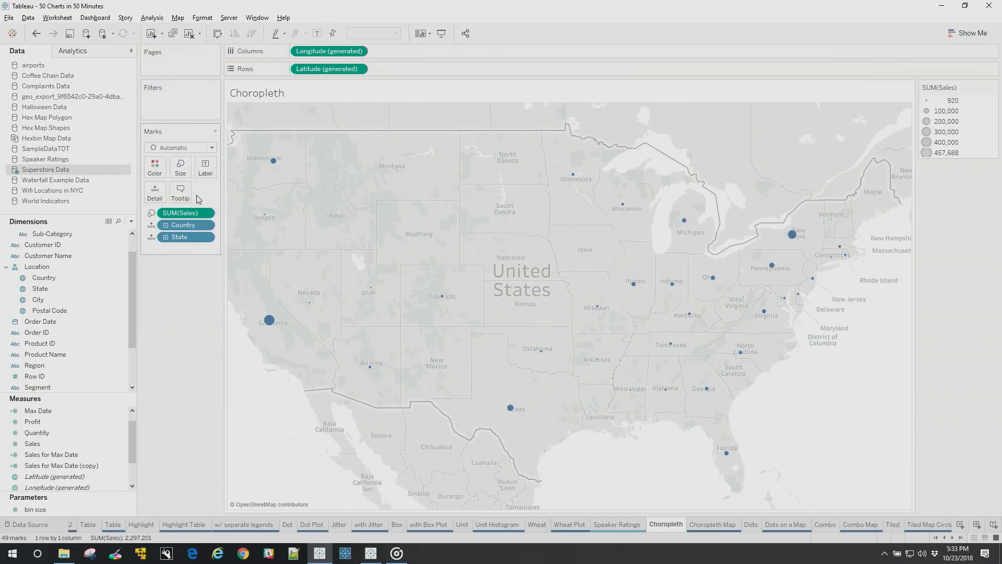
left_click(179, 171)
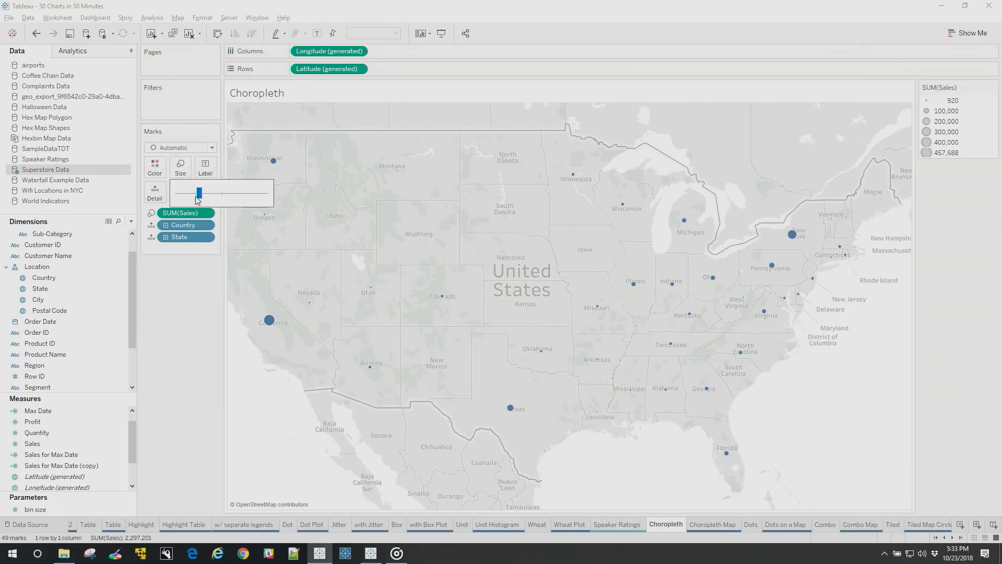
left_click(223, 194)
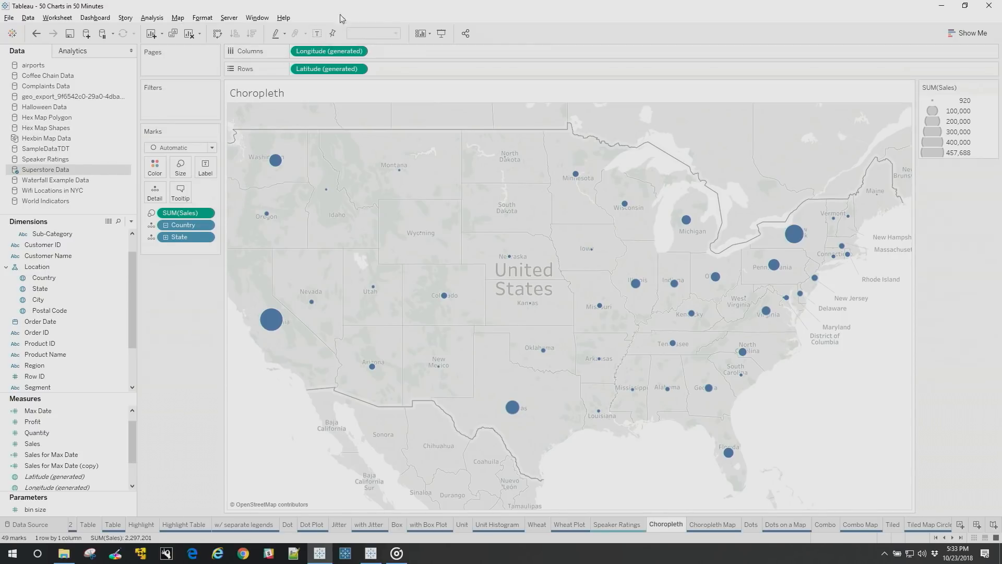
Duplicate the generated Longitude field on Columns and remove Sales from the second map's marks.
left_click_drag(335, 52, 417, 50)
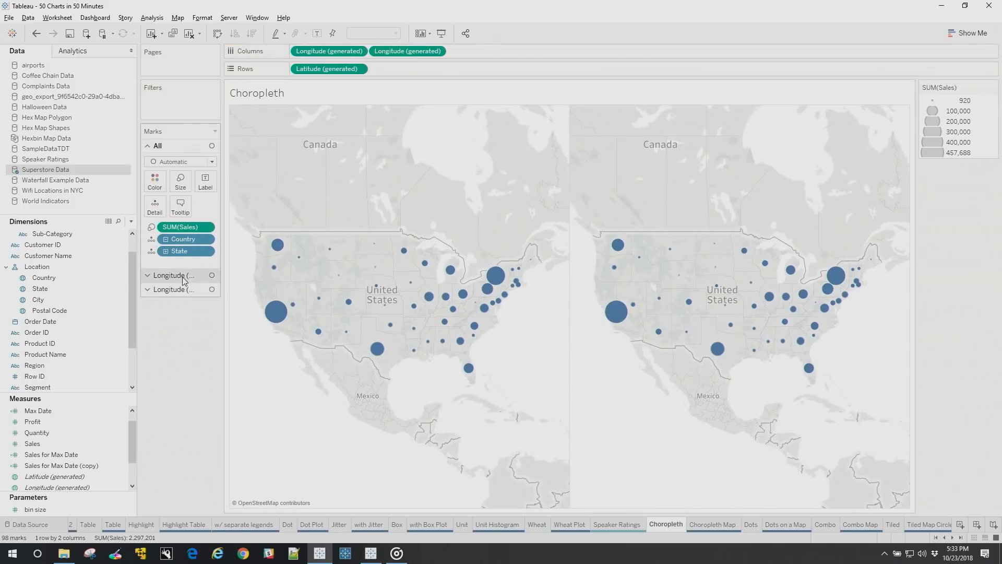
left_click(180, 291)
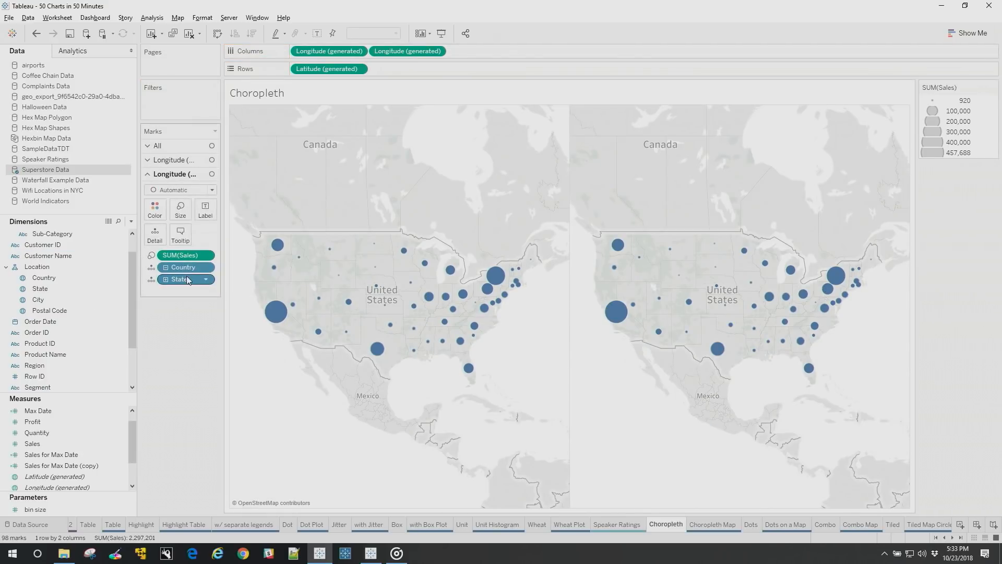
left_click_drag(175, 258, 39, 365)
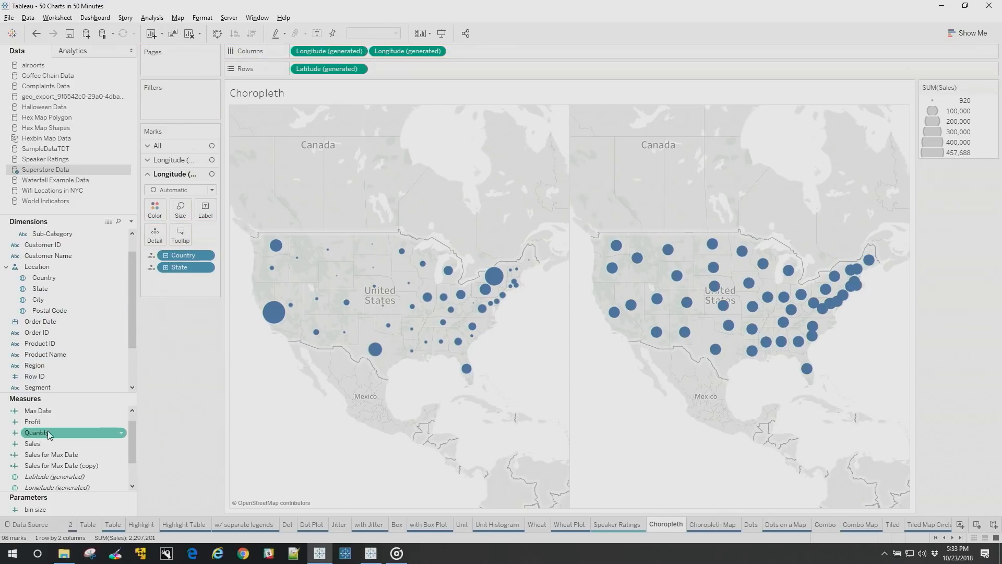
Color the second map's states by Profit and combine the two maps as a dual axis.
left_click_drag(42, 424, 153, 210)
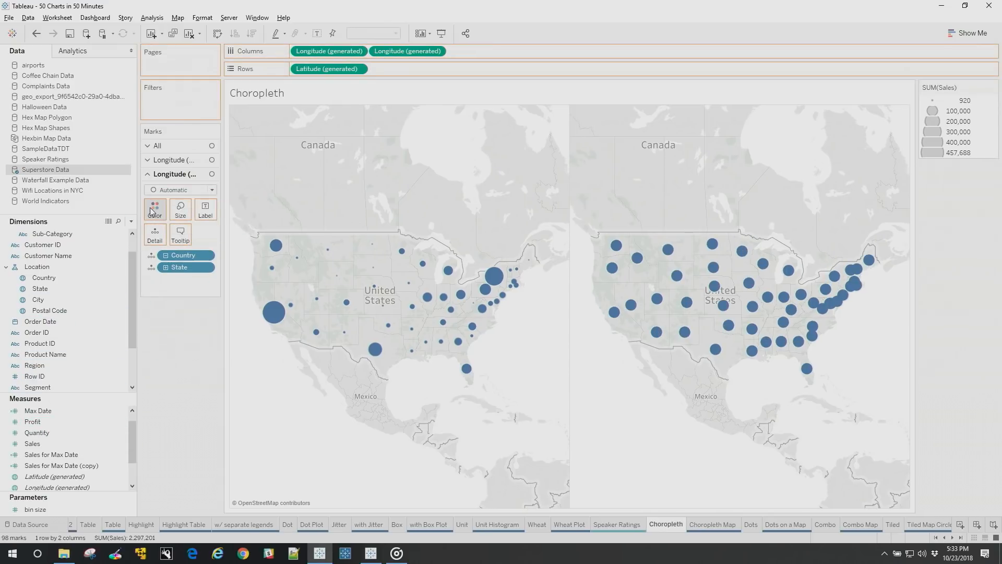
left_click(437, 50)
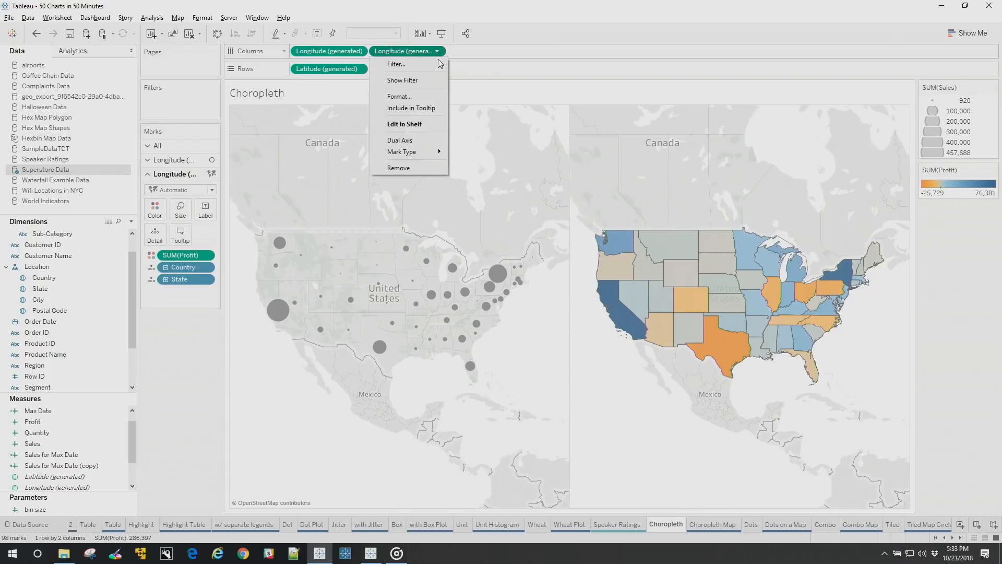
left_click(431, 141)
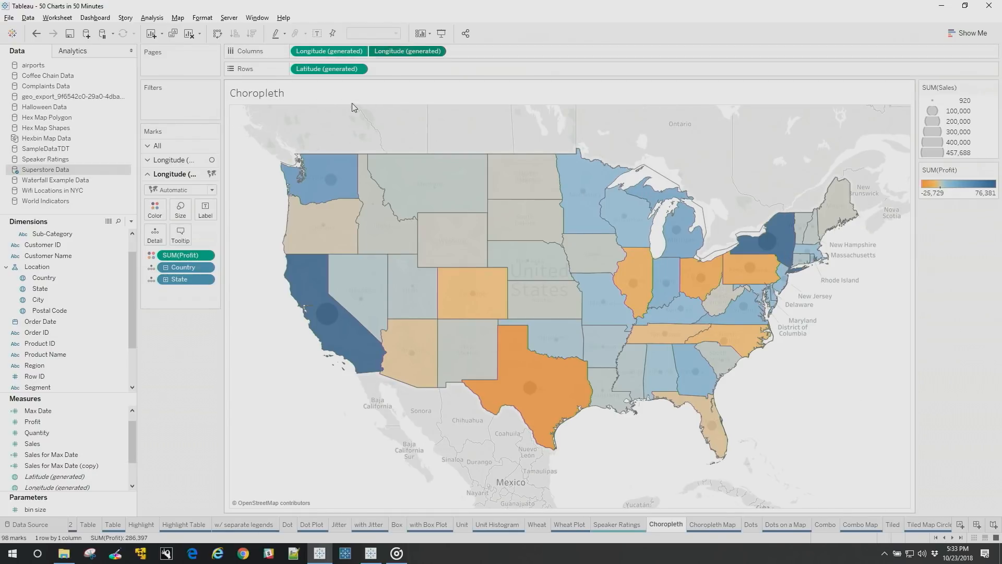
Swap the two longitude fields to bring the sales circles in front of the filled states, and color the circles black.
left_click_drag(334, 53, 481, 57)
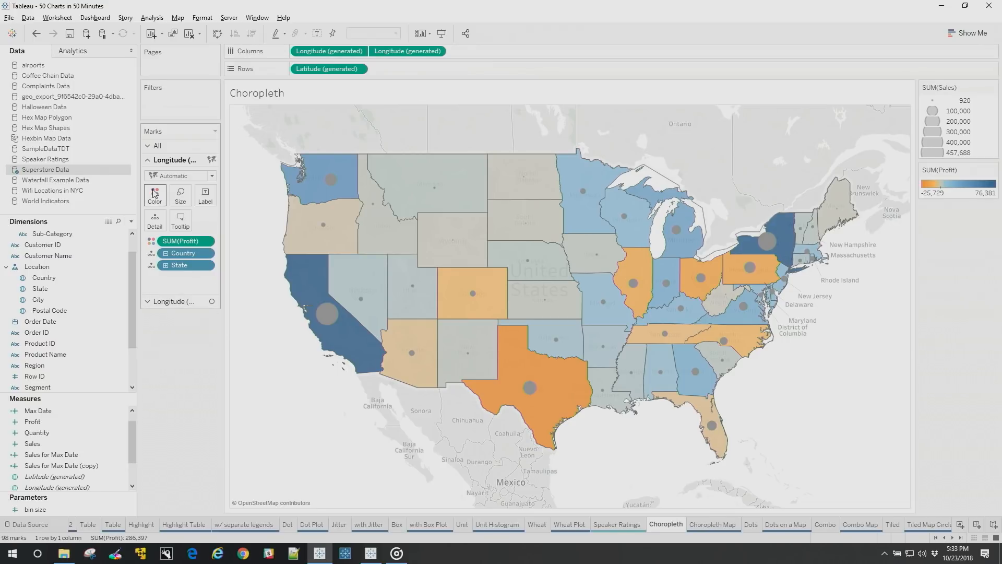
left_click(170, 302)
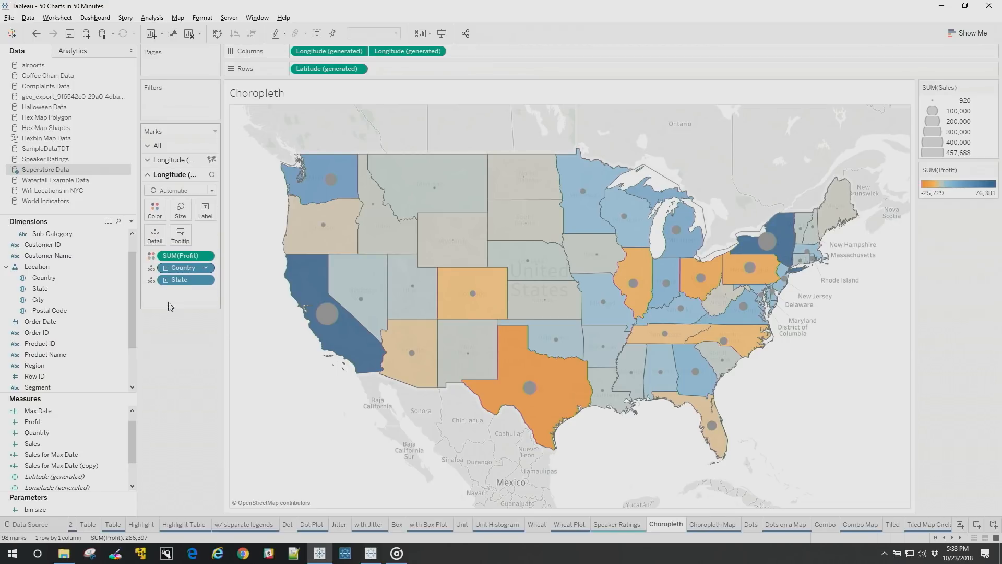
left_click(162, 211)
left_click(162, 241)
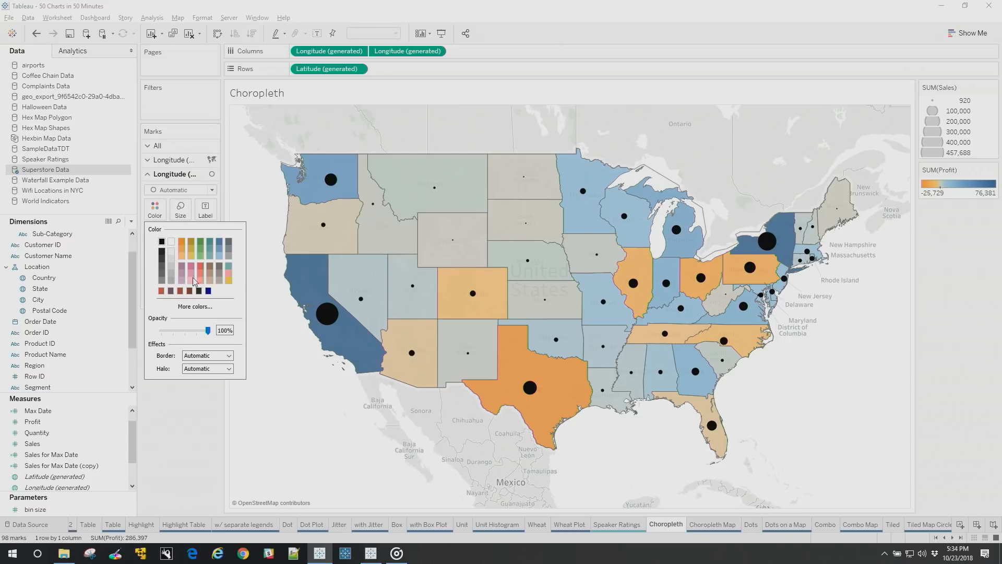
Slightly enlarge the sales circles on the choropleth map.
left_click(182, 213)
left_click(182, 213)
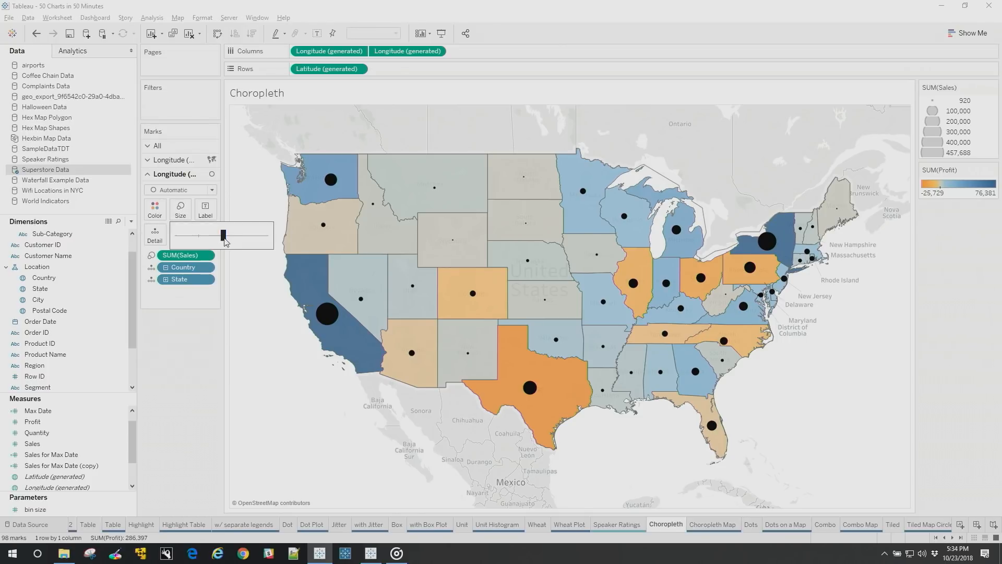
left_click_drag(224, 235, 232, 236)
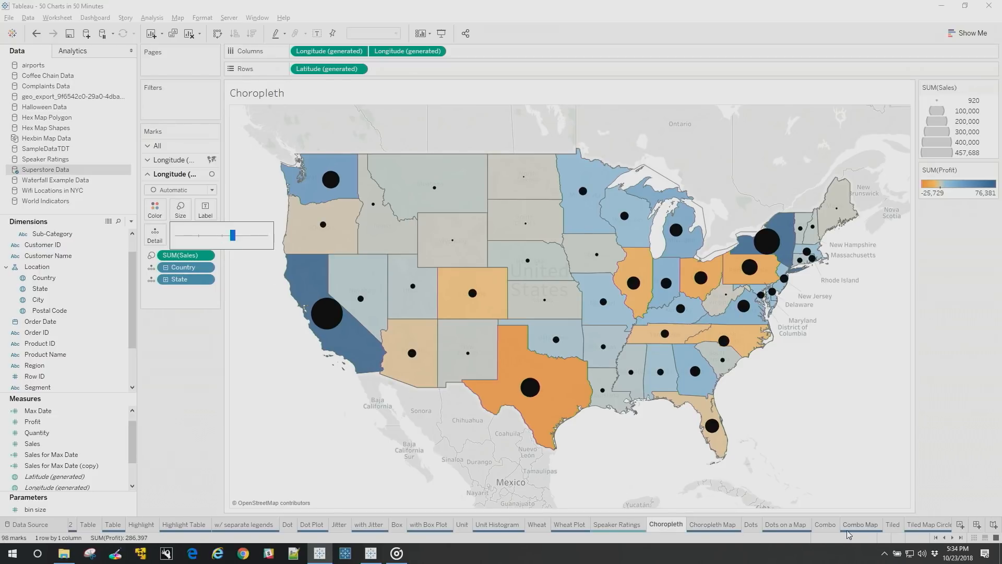
On the Tiled sheet, plot Row on rows against Column on columns, with State as detail.
left_click(896, 527)
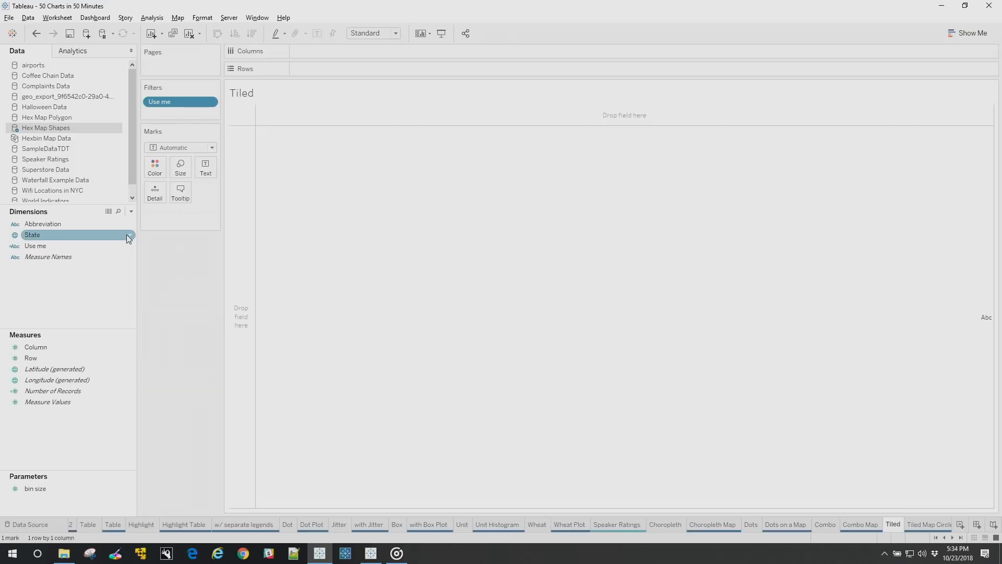
left_click(61, 345)
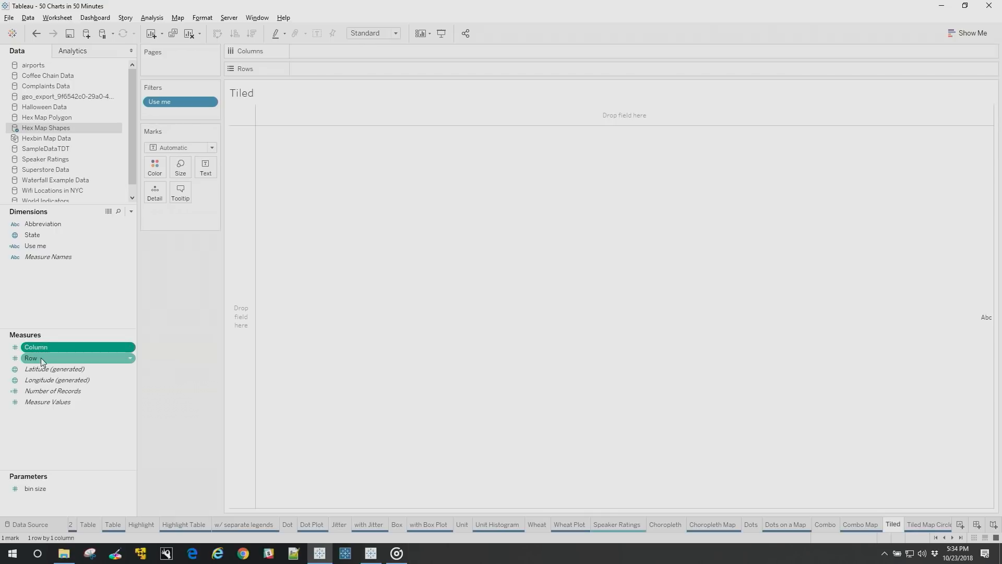
double_click(40, 358)
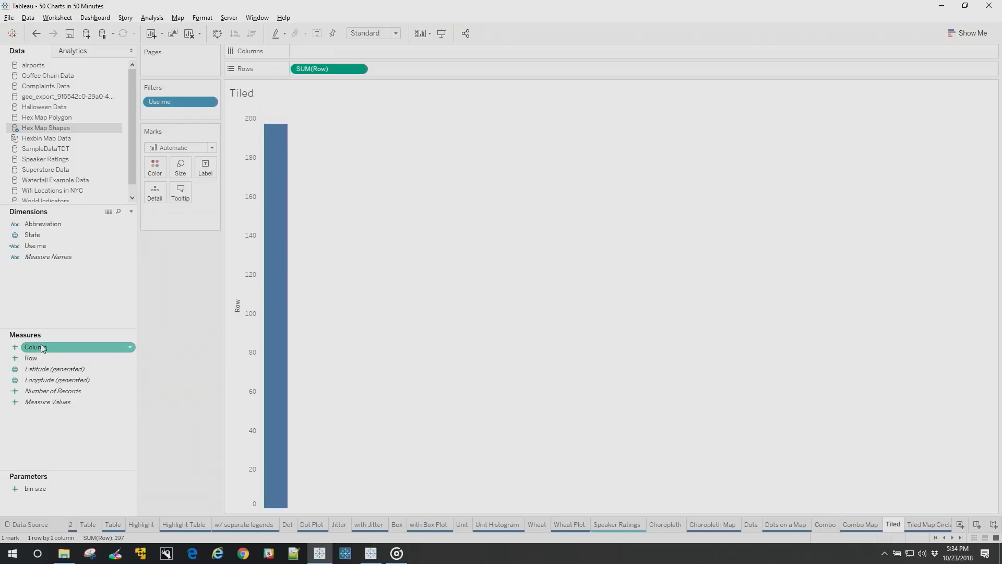
double_click(41, 346)
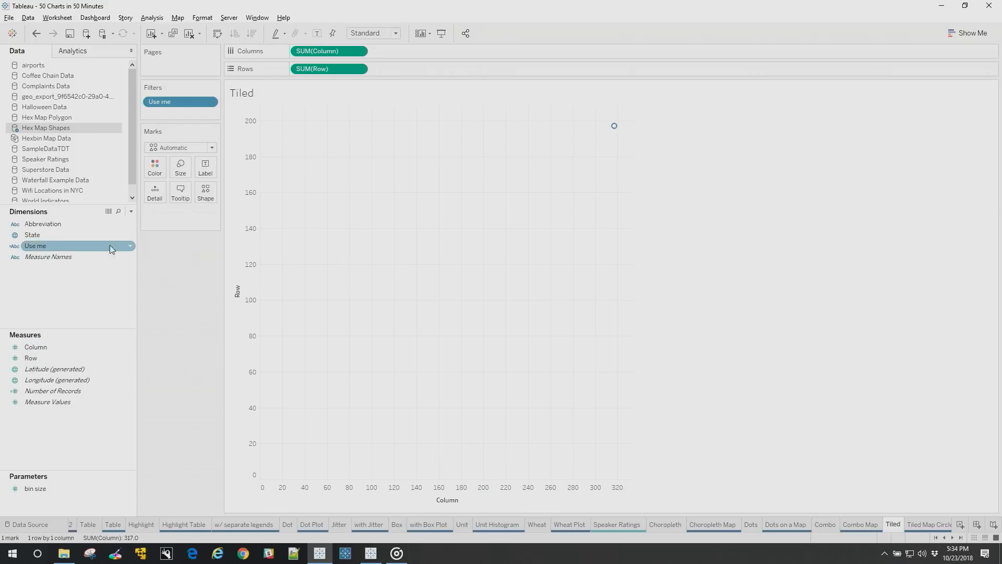
left_click_drag(63, 239, 158, 195)
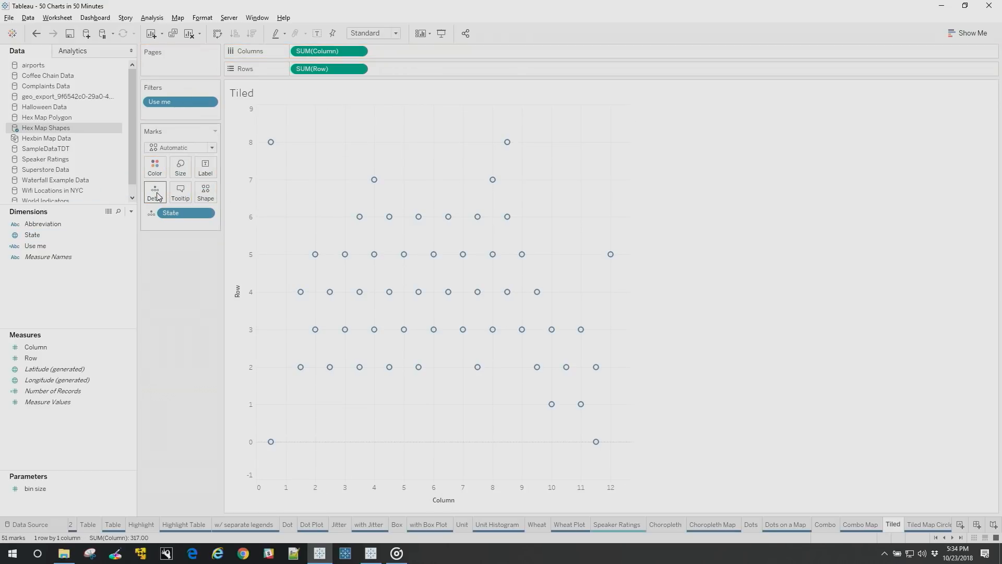
Reverse the Row axis scale and widen the chart so the marks spread farther apart horizontally.
double_click(249, 228)
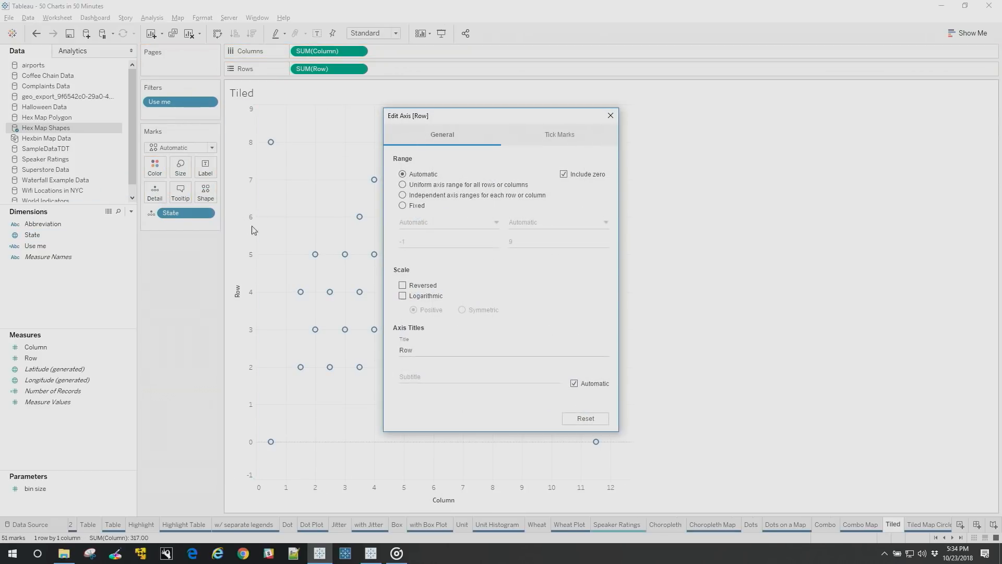
left_click(403, 287)
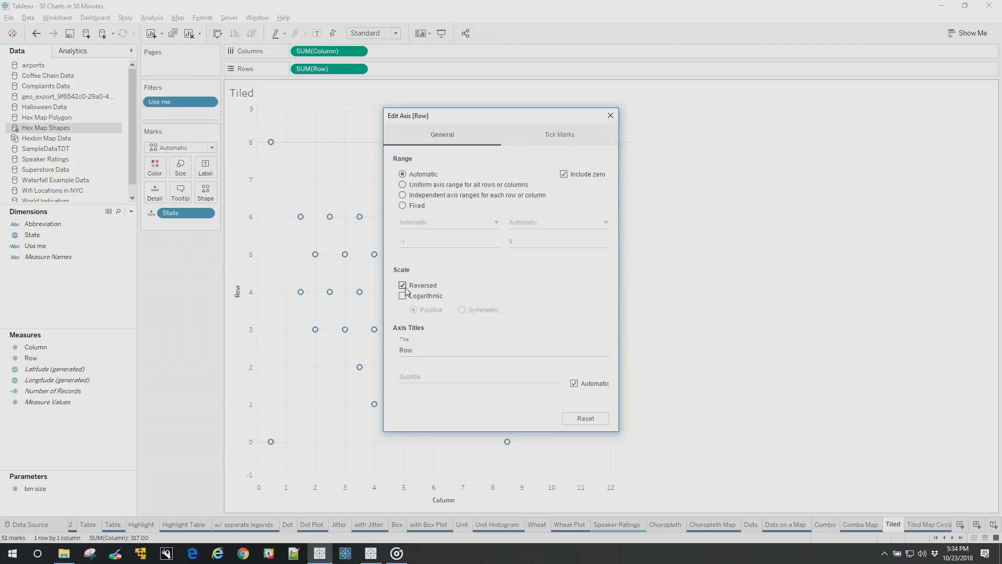
left_click(611, 116)
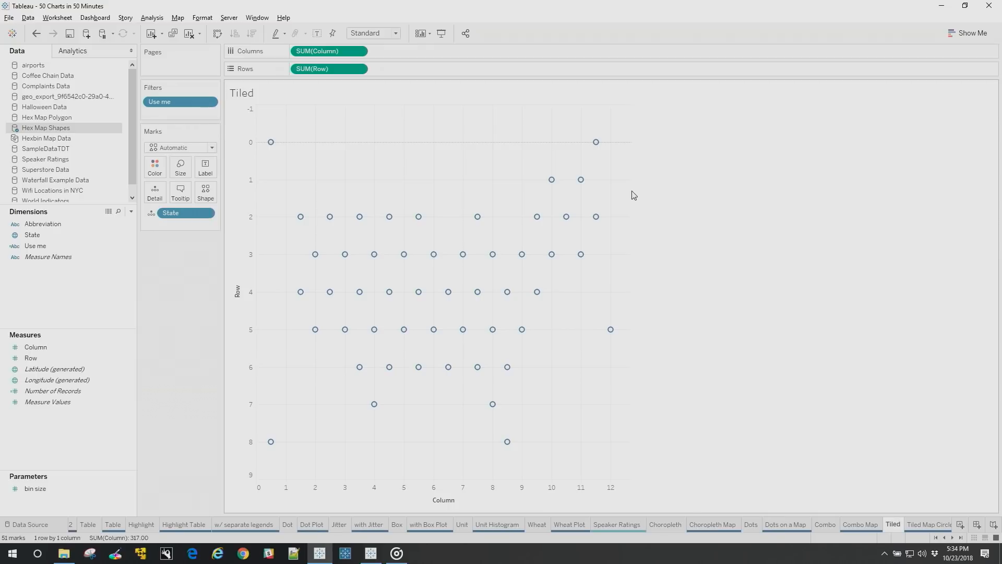
left_click_drag(631, 186, 809, 218)
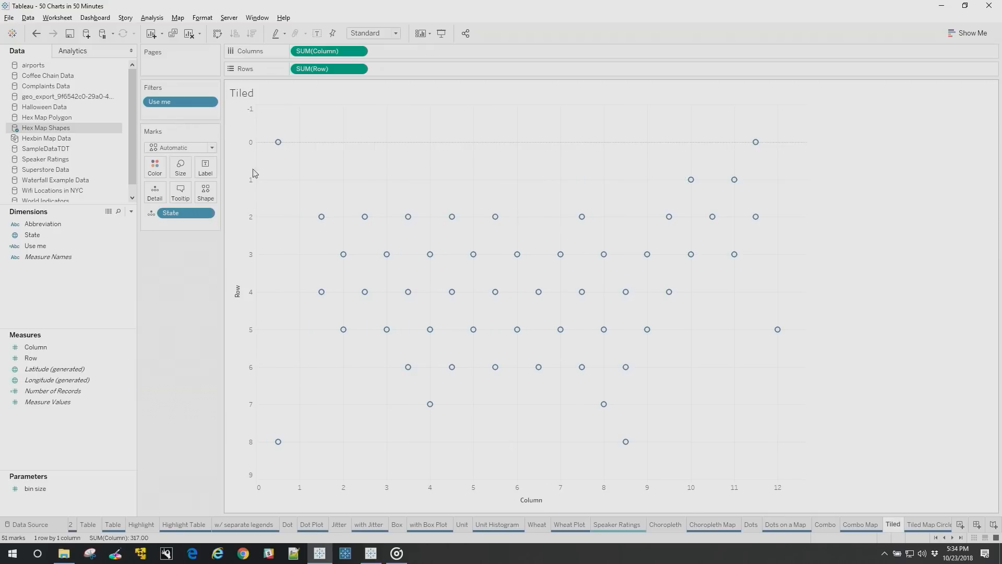
Greatly enlarge the state marks and change their mark type to Circle.
left_click(182, 167)
left_click_drag(201, 193, 252, 194)
left_click(177, 149)
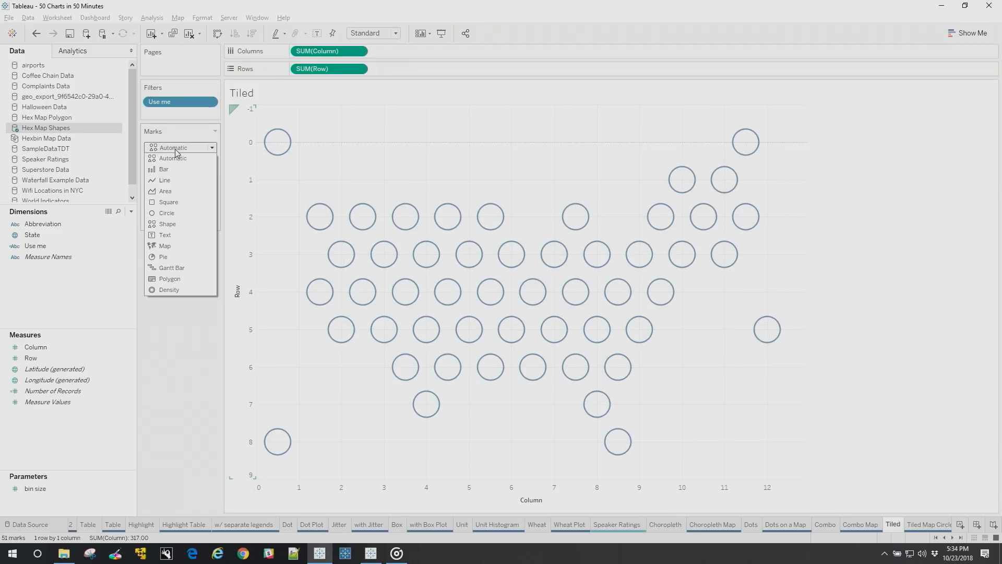
left_click(170, 214)
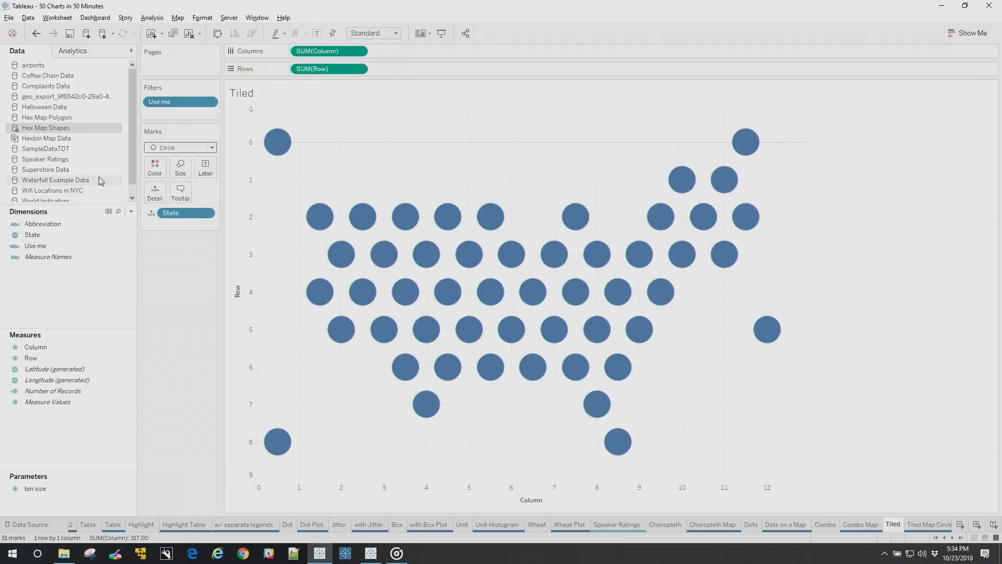
Color the state circles by Profit from the Superstore Data source.
scroll(134, 185, "down", 1)
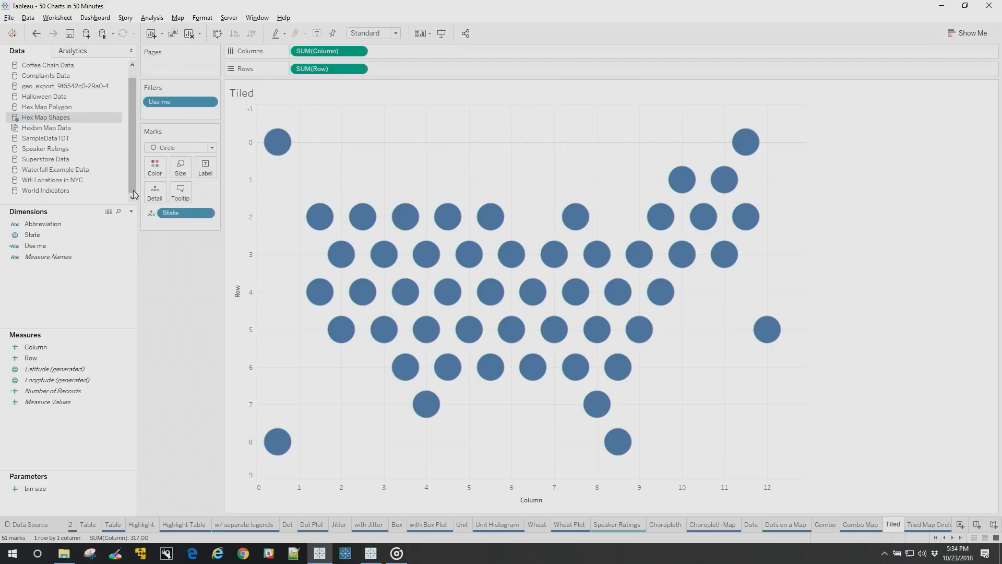
left_click(59, 160)
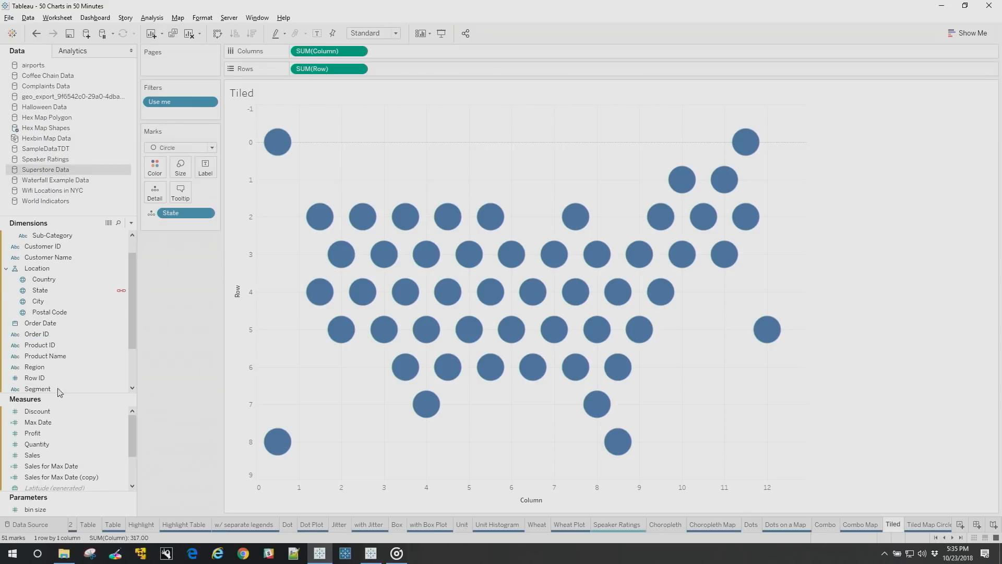
left_click(63, 423)
left_click_drag(58, 433, 158, 166)
left_click(159, 166)
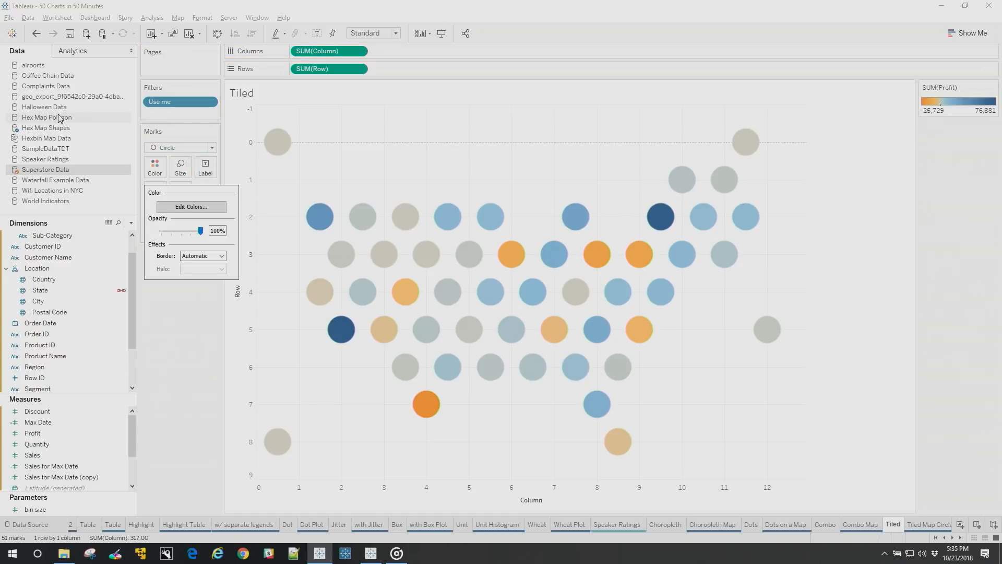
Label the state circles with Abbreviation from the Hex Map Shapes data source.
left_click(51, 129)
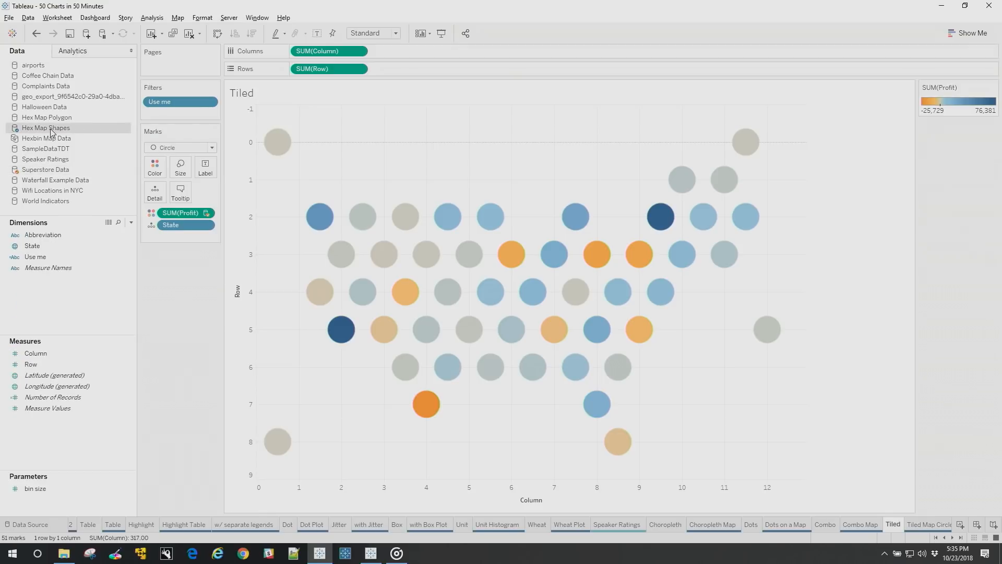
left_click(42, 237)
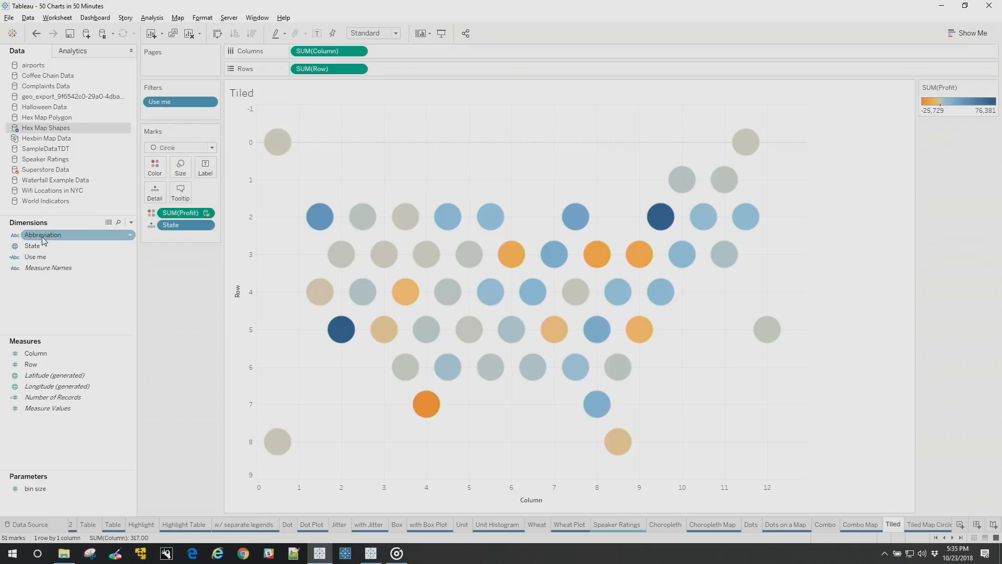
left_click_drag(44, 240, 202, 165)
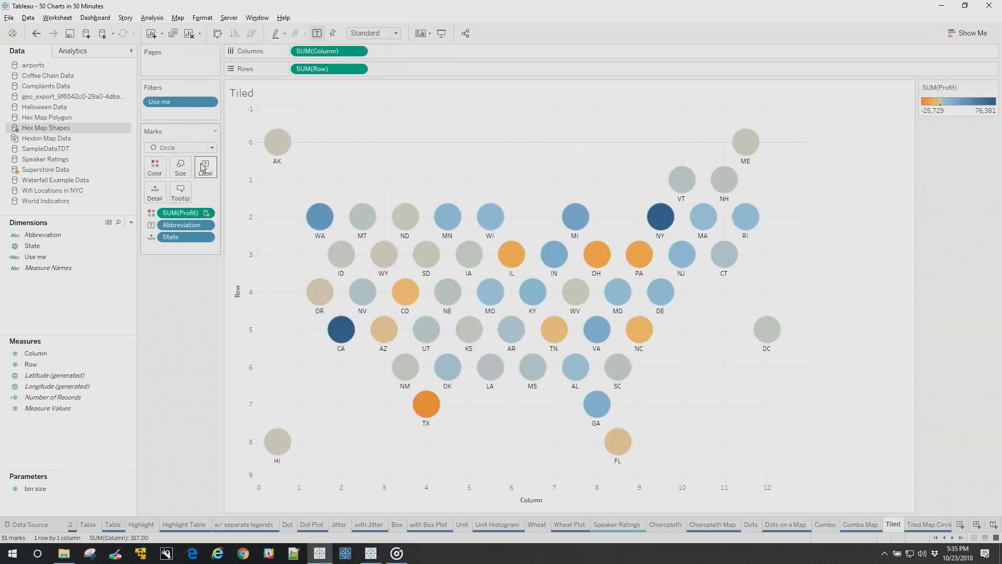
Center the abbreviation labels horizontally and vertically inside the circles.
left_click(206, 169)
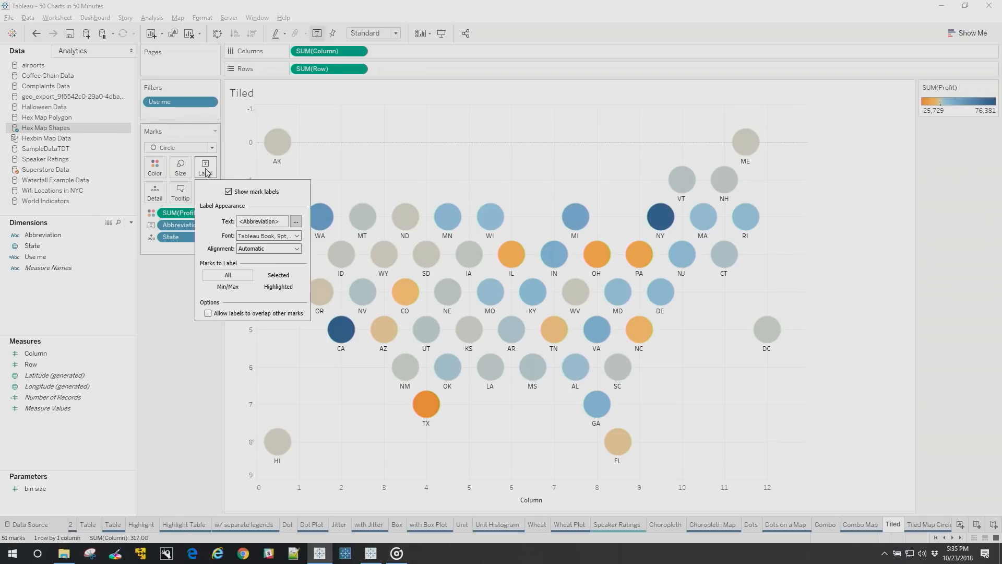
left_click(295, 249)
left_click(263, 289)
left_click(263, 334)
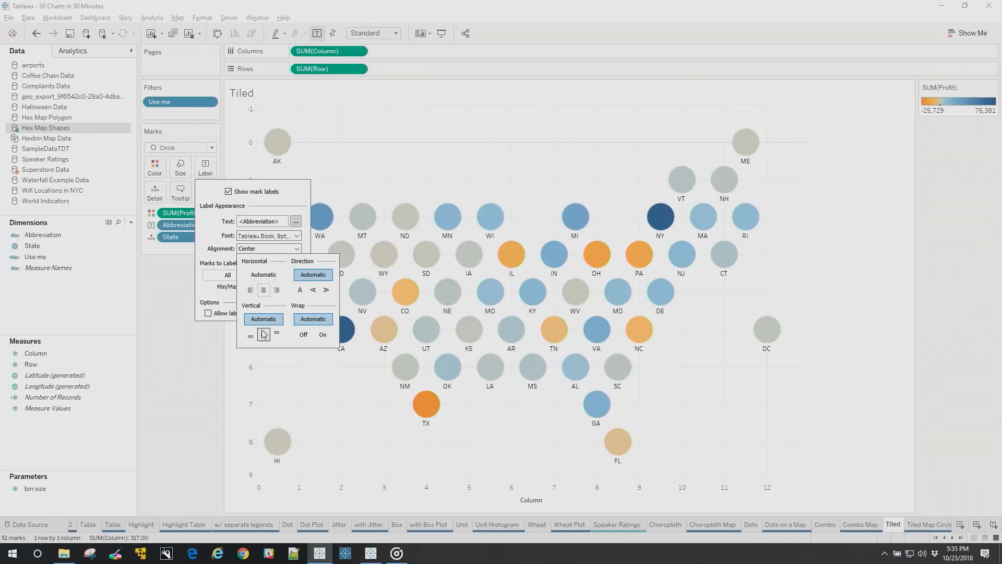
left_click(217, 320)
left_click(721, 401)
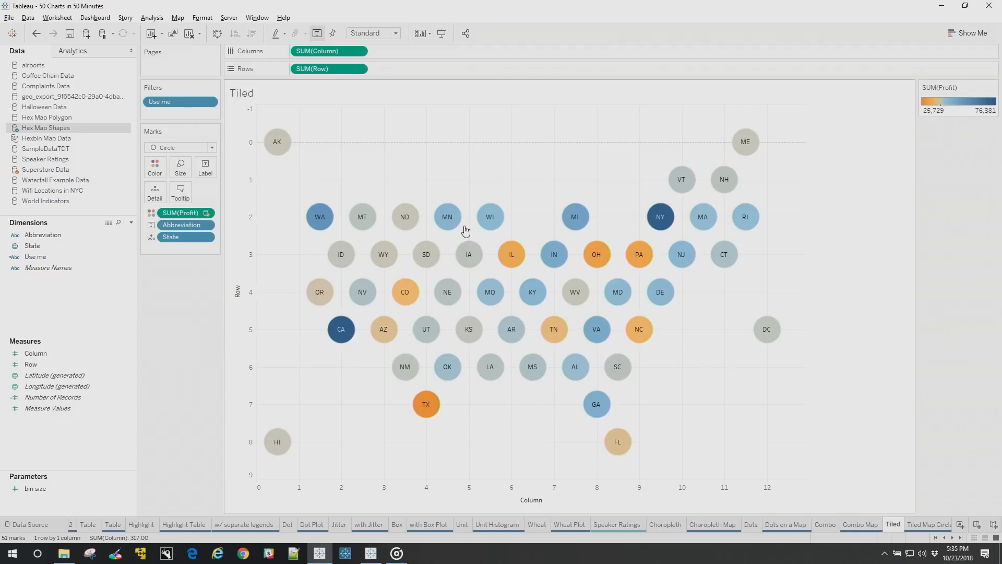
Change the mark type to Shape and assign the solid pointy-topped hexagon from the Hex Shapes palette.
left_click(186, 150)
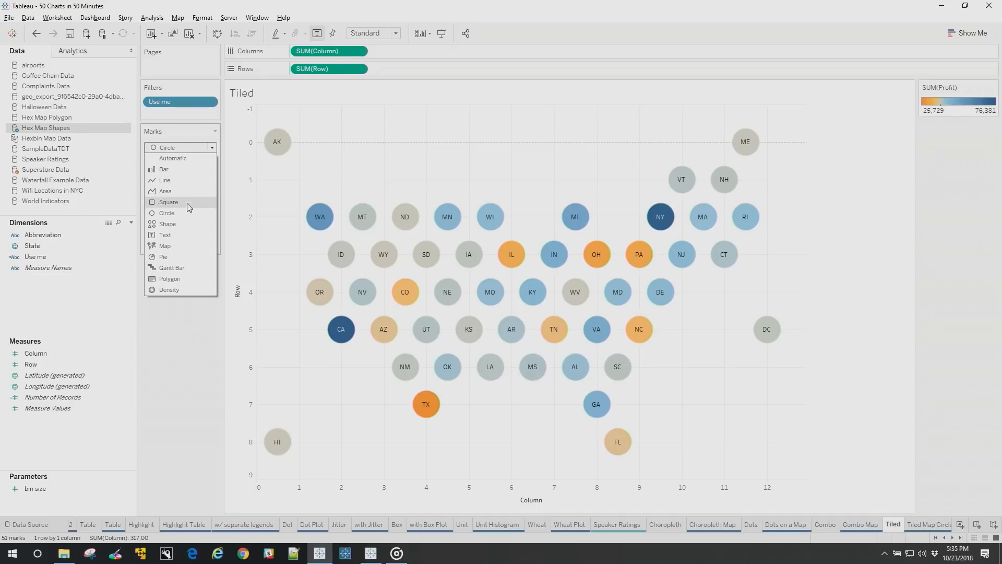
left_click(186, 224)
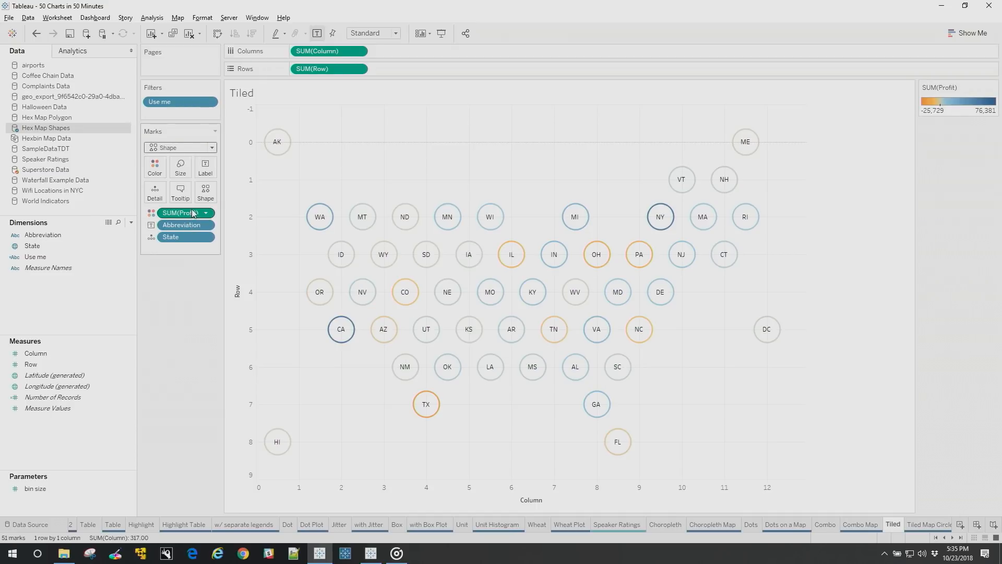
left_click(206, 192)
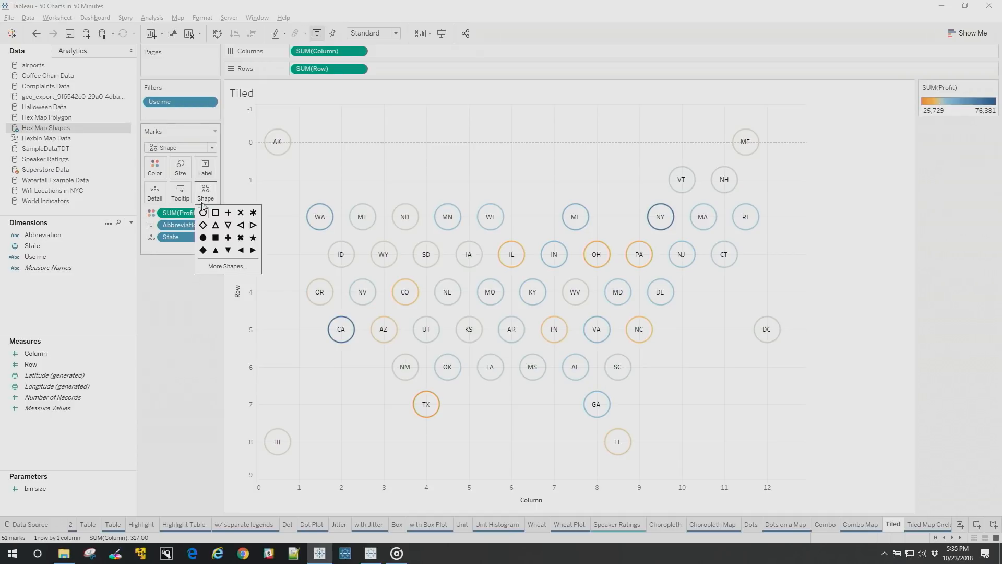
left_click(230, 268)
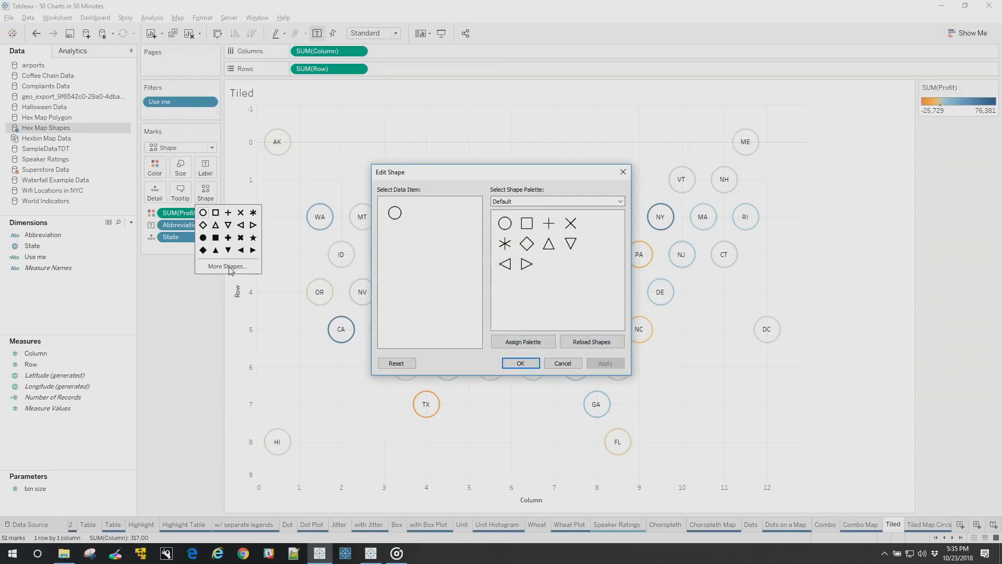
left_click(567, 202)
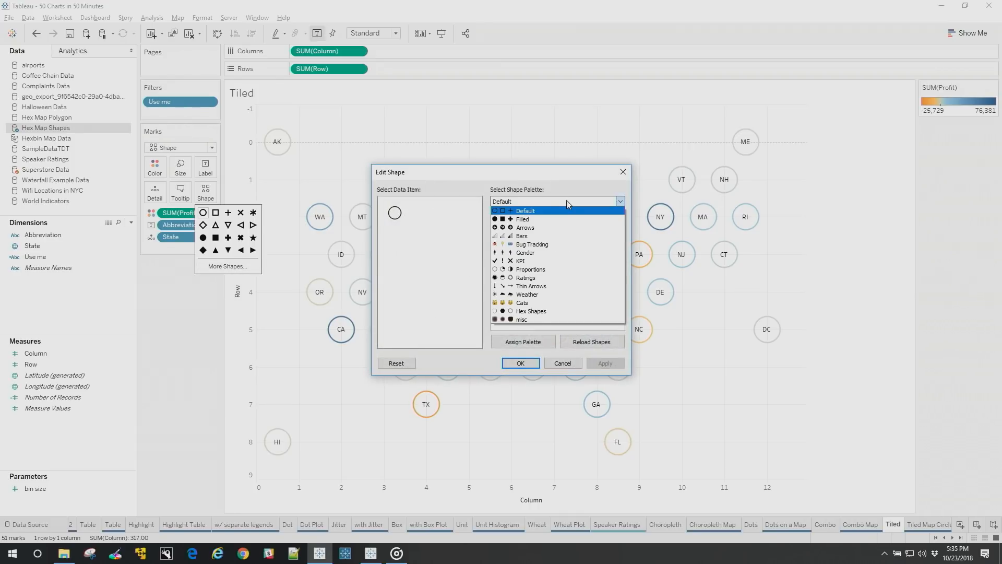
left_click(571, 311)
left_click(527, 264)
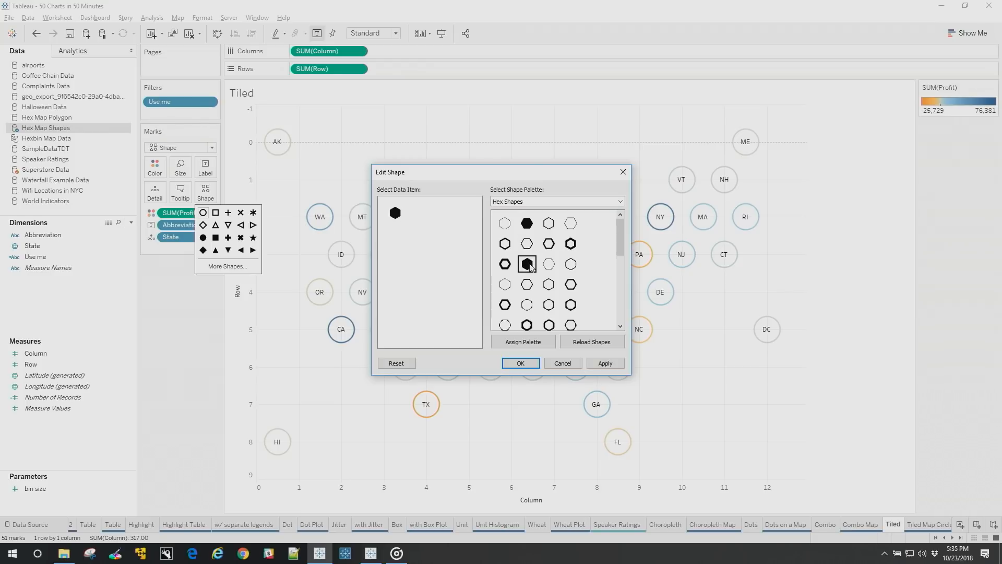
left_click(519, 364)
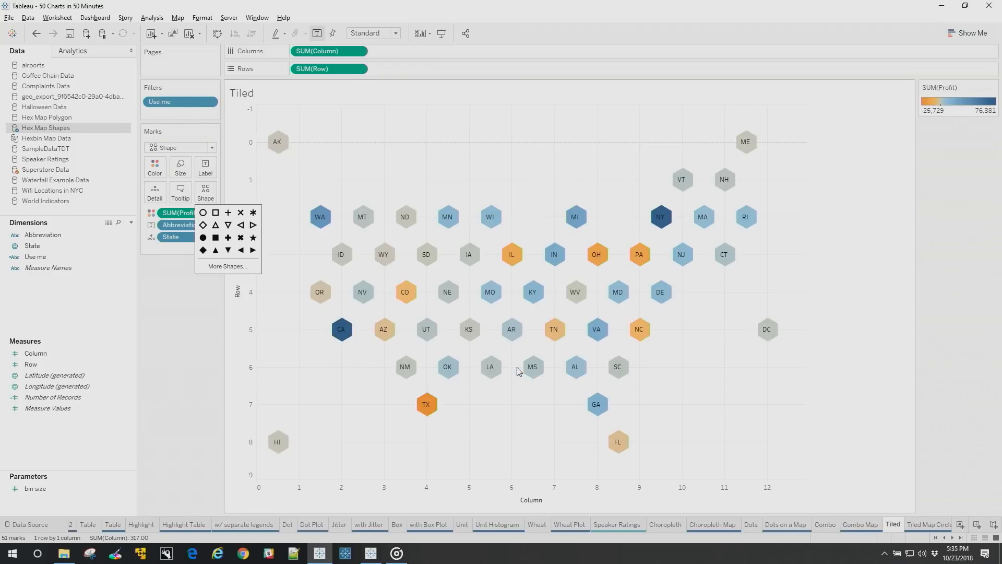
Enlarge the hexagons so neighboring states sit almost edge to edge.
left_click(175, 174)
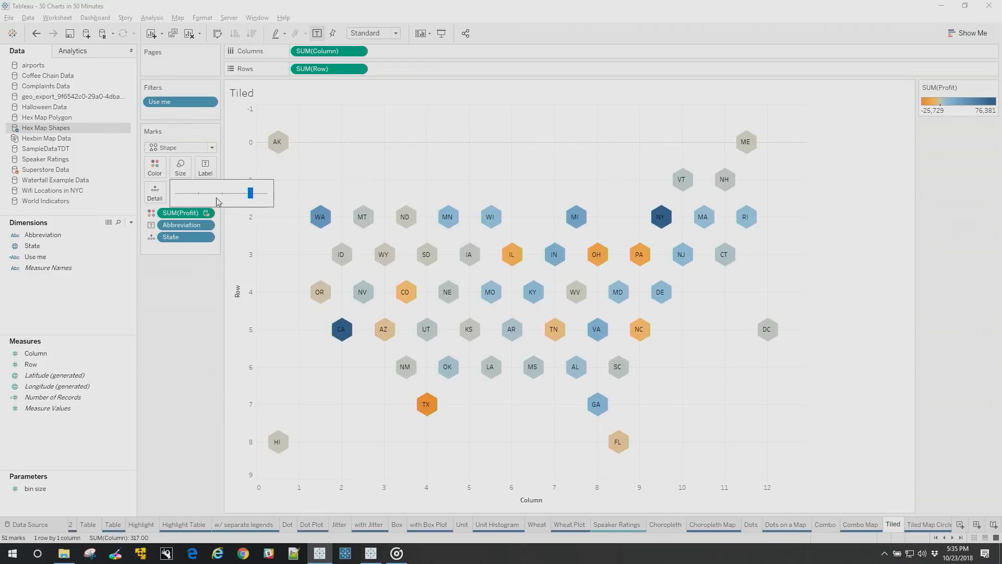
left_click_drag(264, 194, 257, 193)
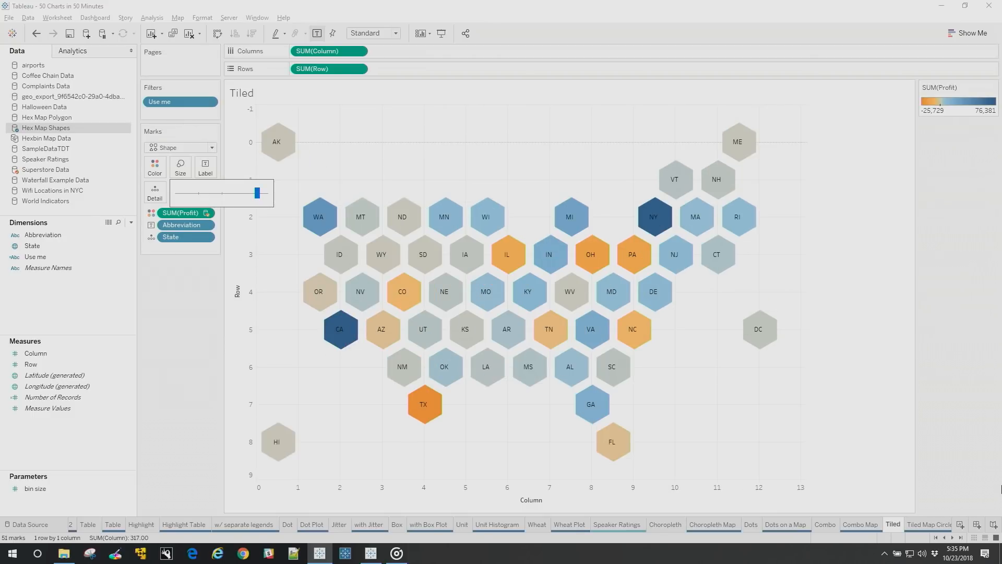
left_click(955, 537)
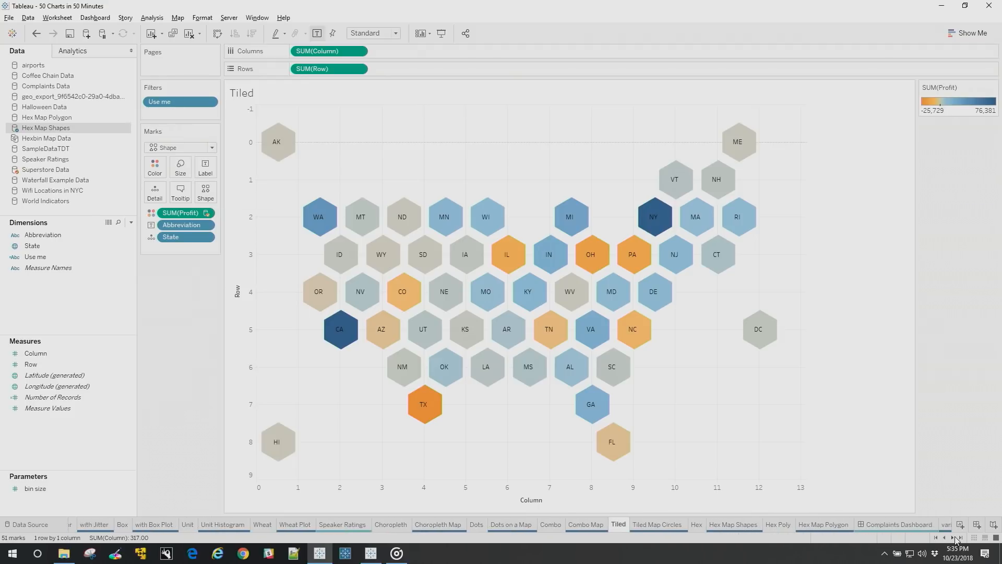
On the Hex Poly sheet, plot X in columns against Y in rows with State as detail.
left_click(956, 537)
left_click(956, 538)
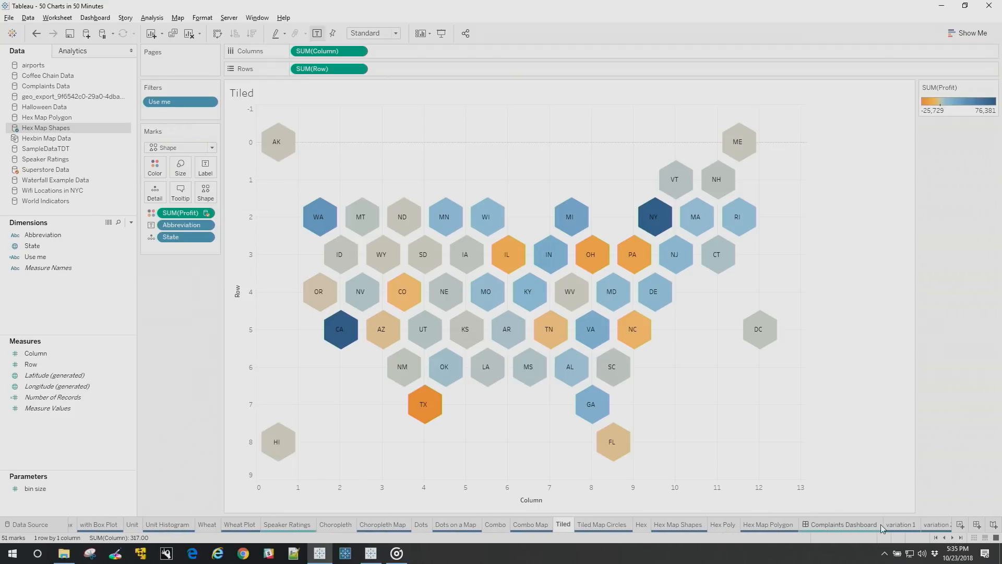
left_click(724, 524)
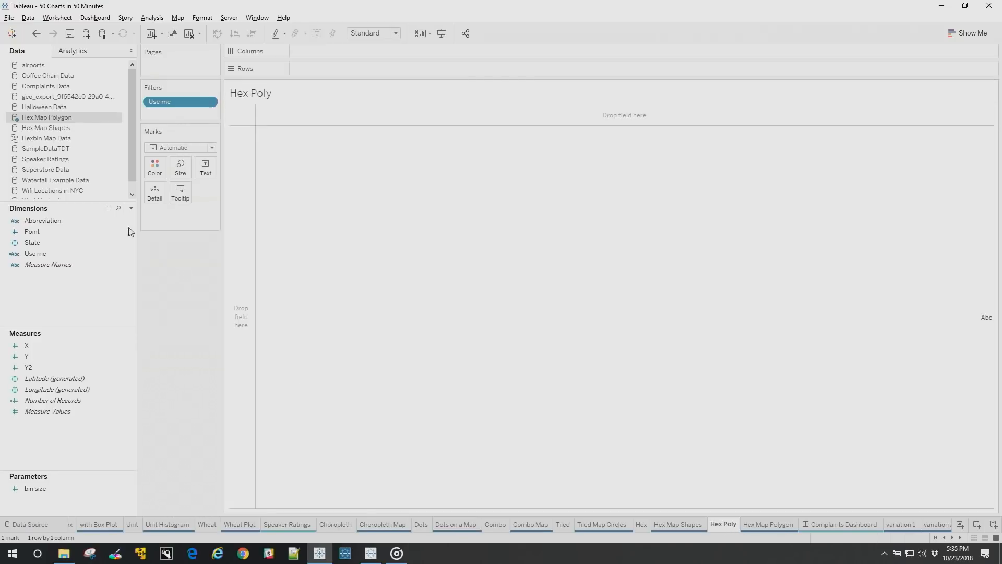
double_click(33, 355)
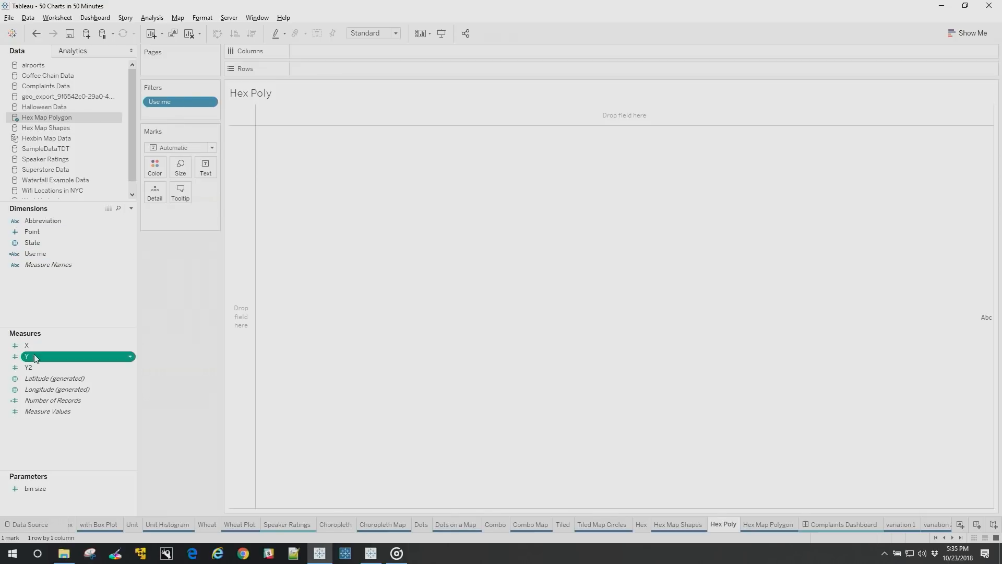
double_click(45, 345)
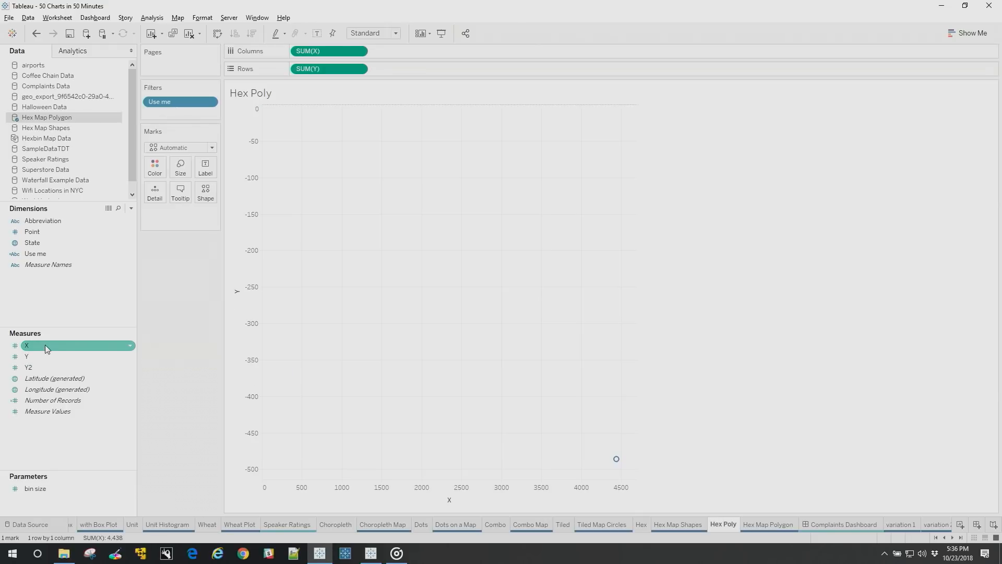
left_click_drag(68, 242, 157, 194)
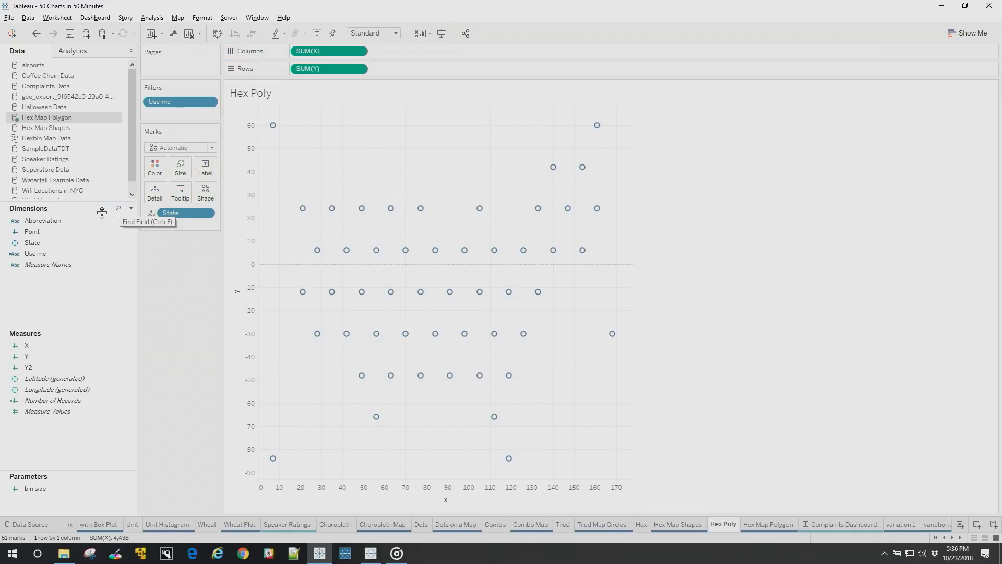
Color the state marks by Profit from the Superstore Data source and enlarge them.
left_click(132, 191)
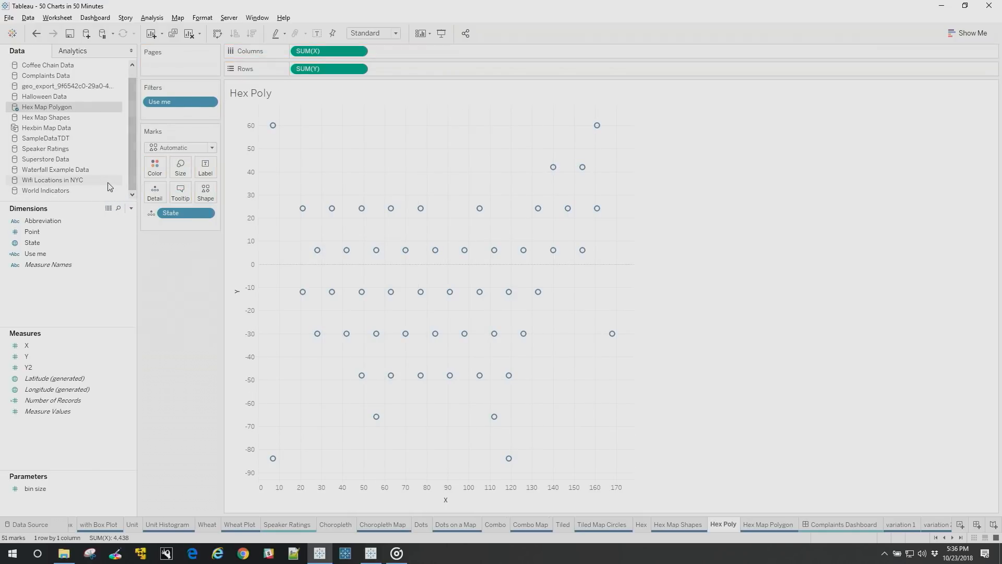
left_click(54, 160)
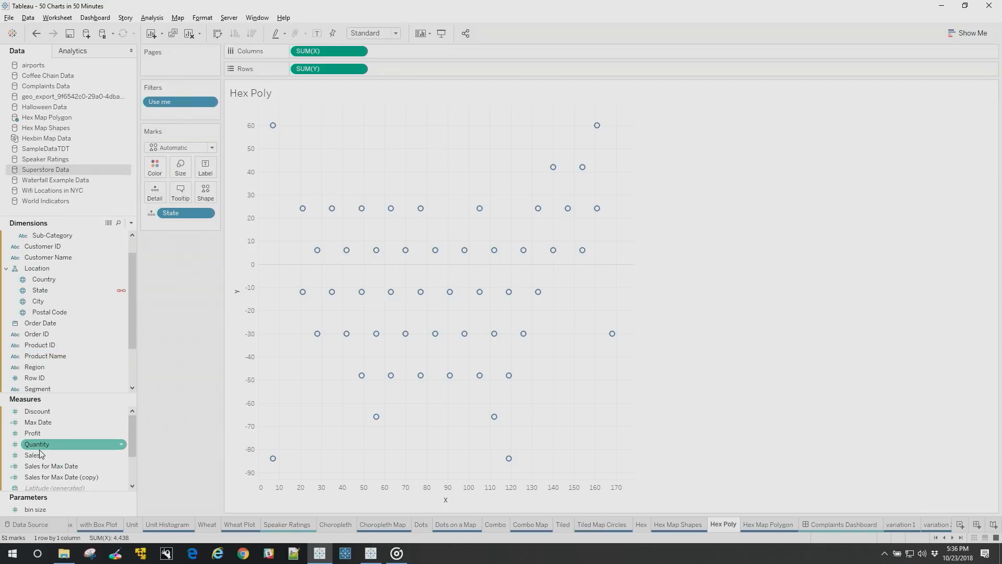
left_click_drag(40, 435, 154, 168)
left_click(180, 167)
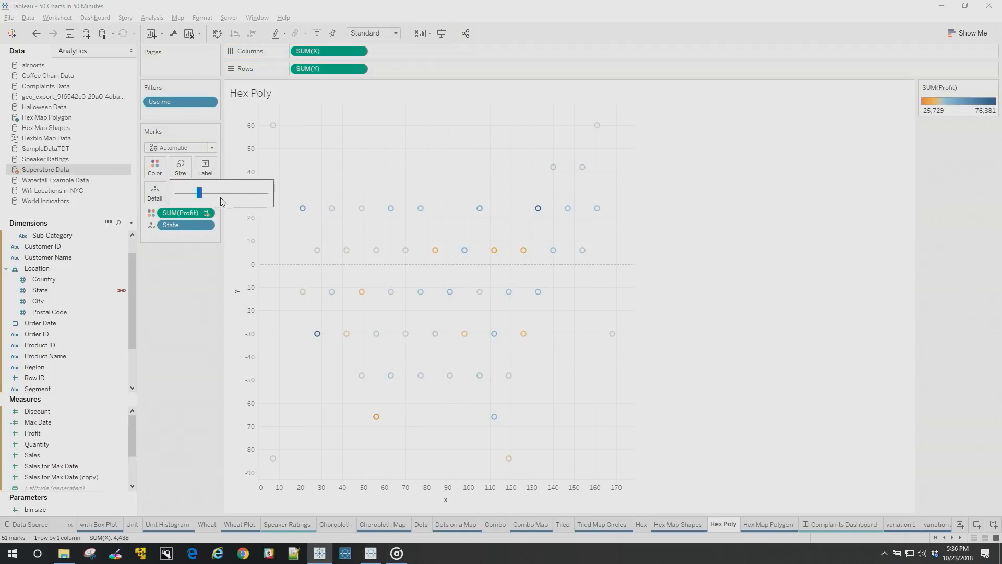
left_click(240, 194)
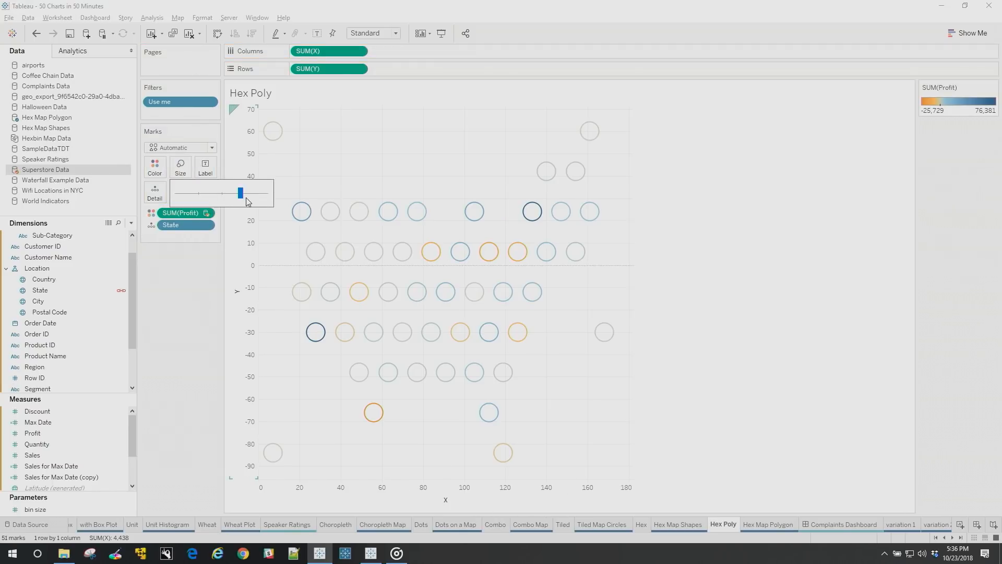
Review the finished Hex Map Polygon sheet and the hex map in the Complaints Dashboard.
left_click(771, 525)
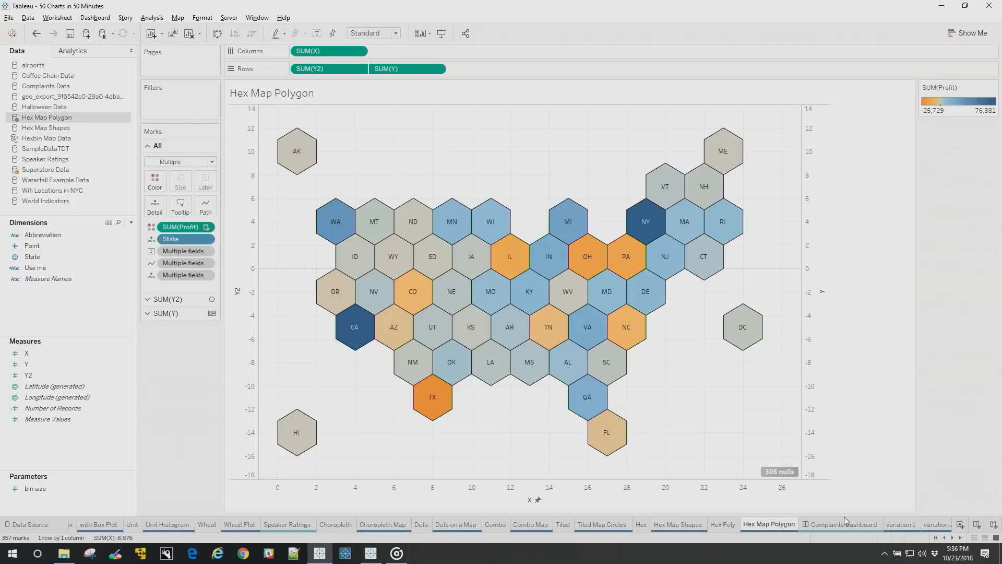
mouse_move(848, 525)
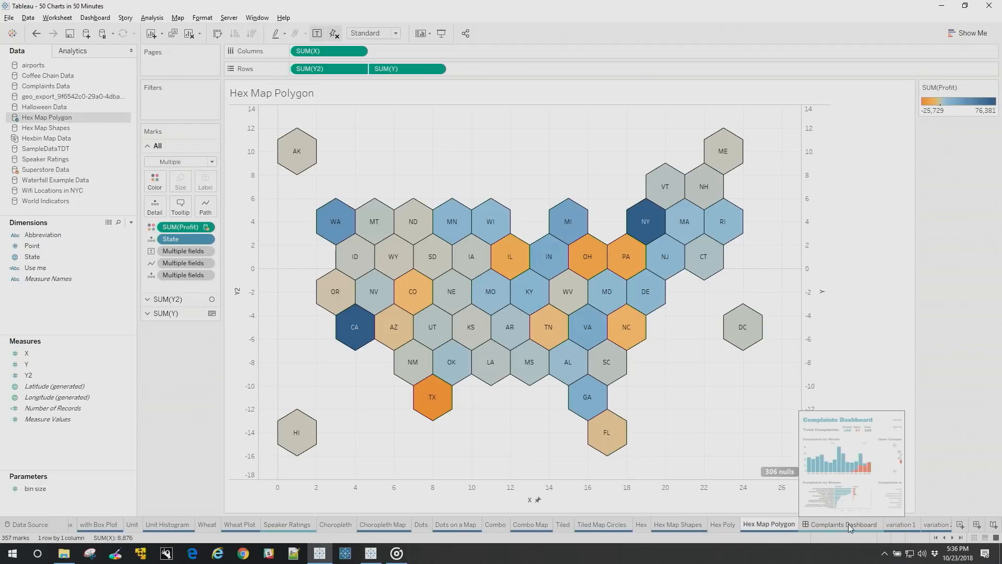
left_click(847, 524)
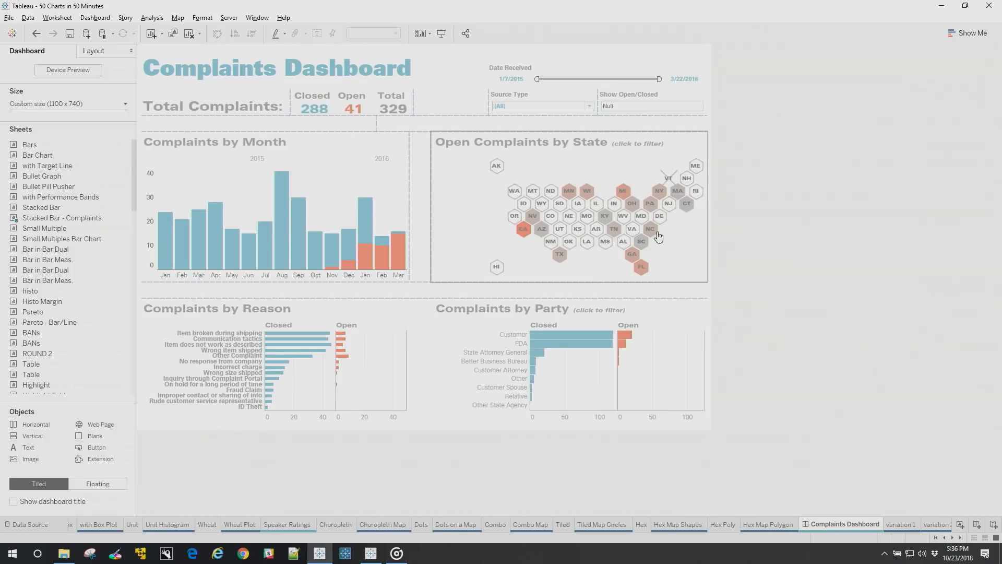
Examine the variation 1 and variation 2 hex maps and the Zombie Apocalypse dashboard.
left_click(899, 524)
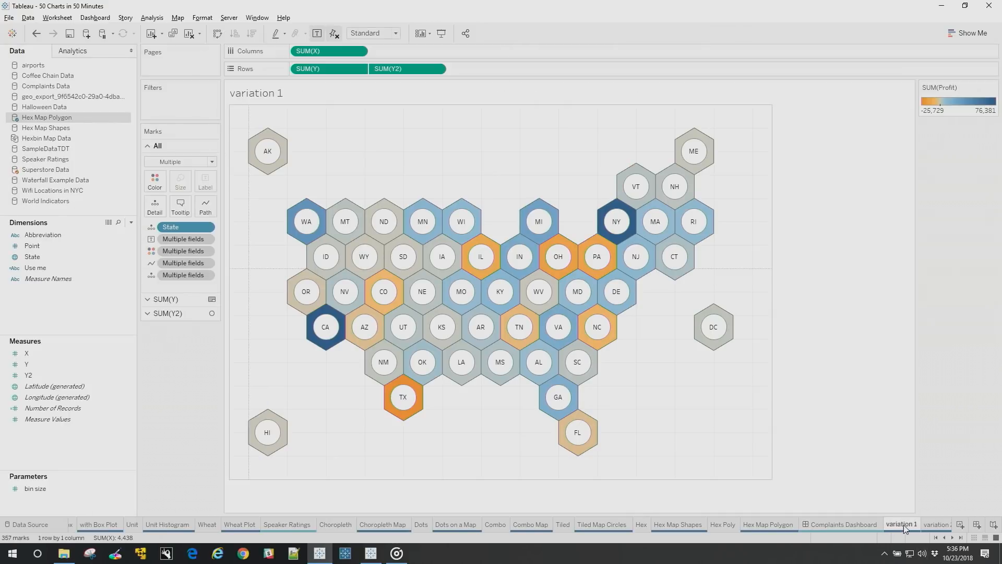
double_click(933, 523)
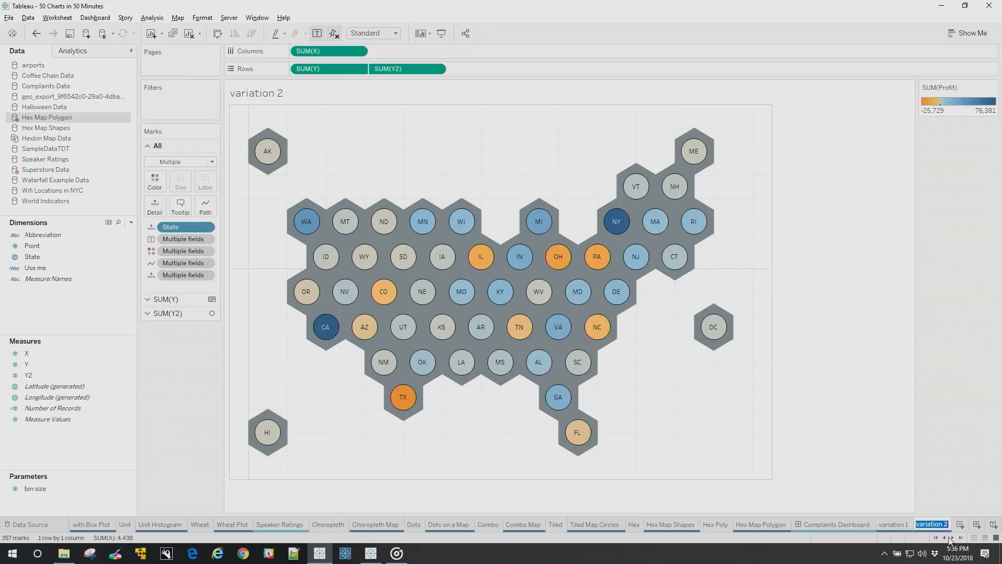
left_click(953, 538)
left_click(953, 539)
left_click(953, 538)
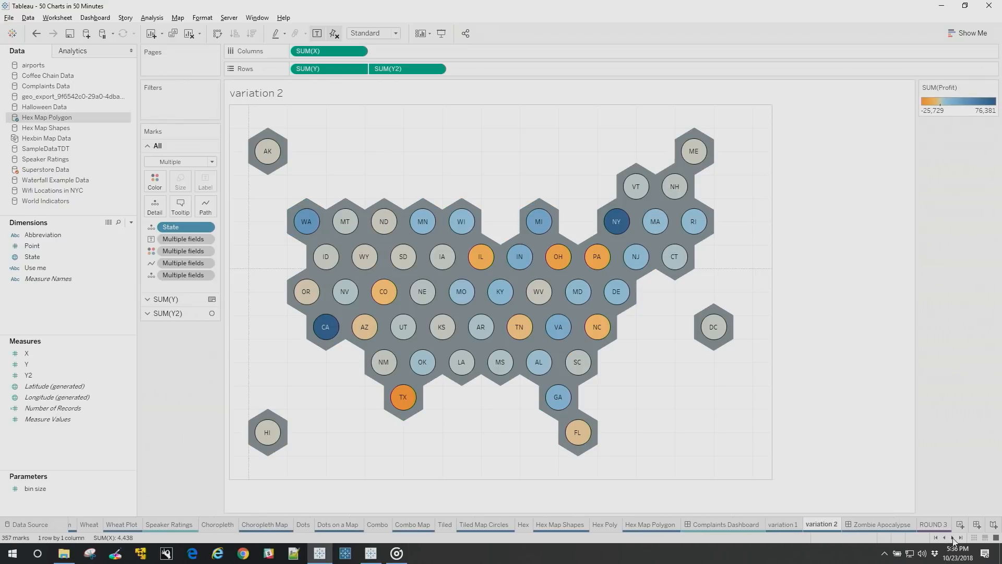
left_click(954, 538)
left_click(767, 525)
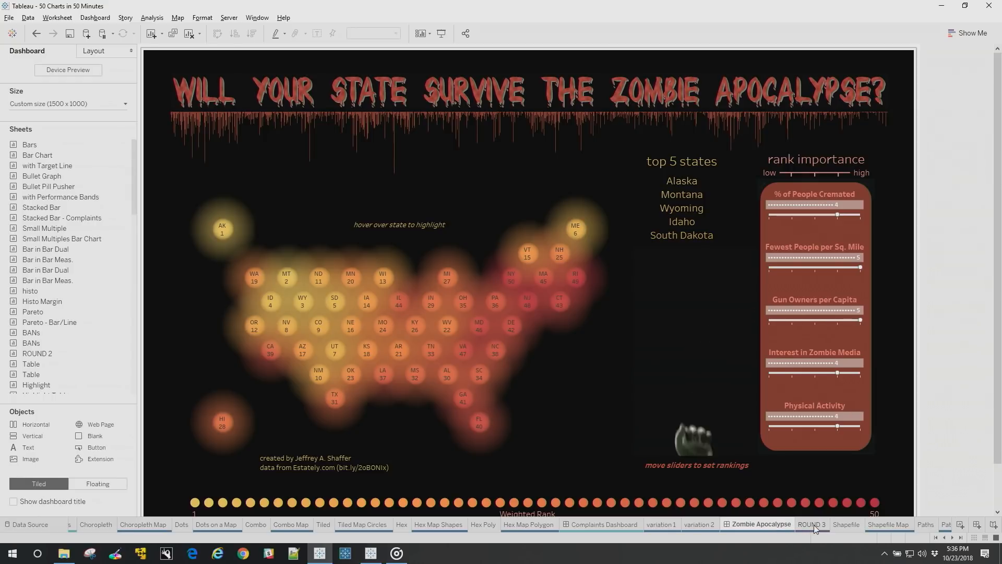
mouse_move(813, 524)
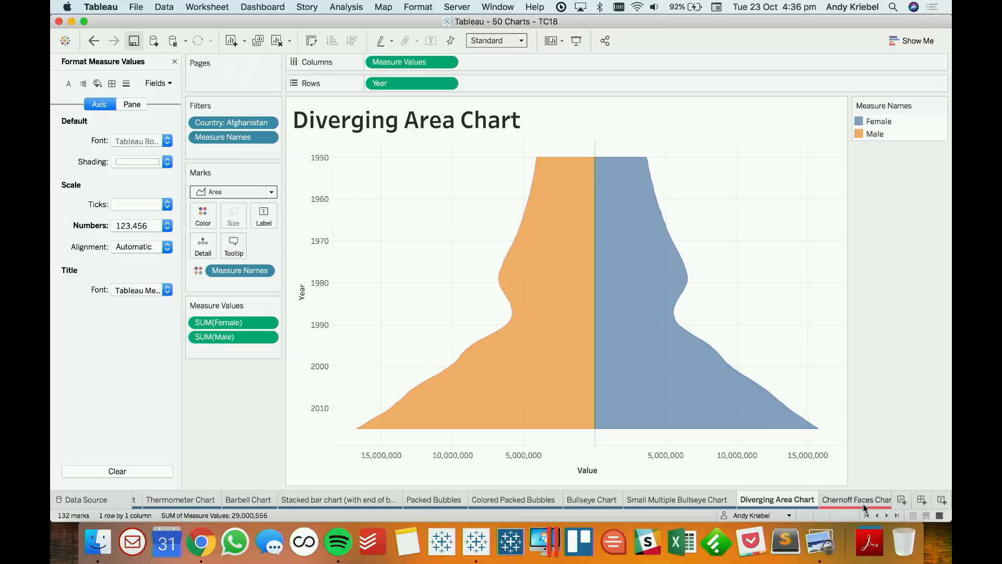
On the Chernoff Faces Chart sheet, close the formatting pane and plot Column in columns against Rows in rows.
left_click(865, 504)
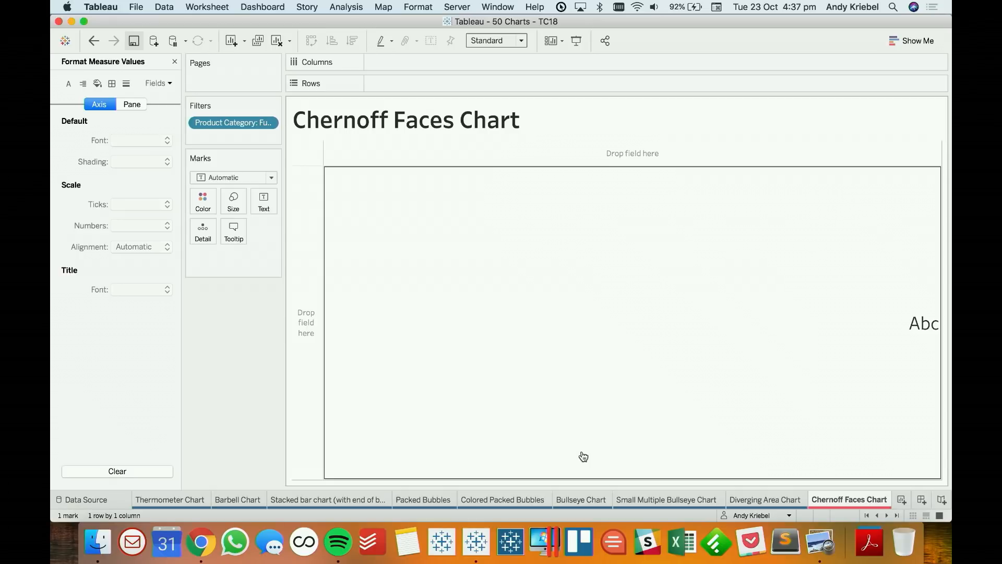
left_click(175, 62)
left_click(97, 324)
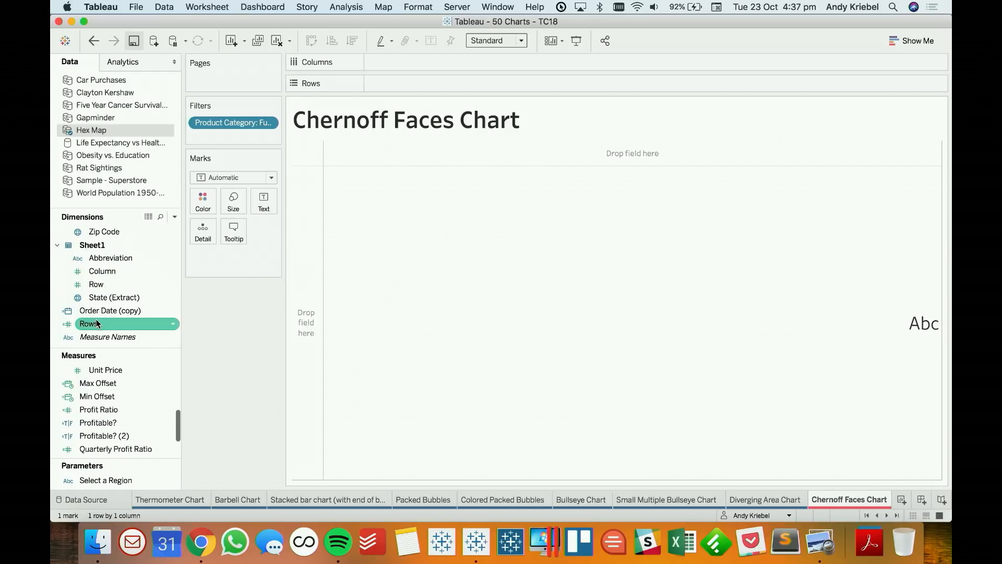
left_click_drag(104, 325, 396, 86)
left_click_drag(110, 272, 385, 64)
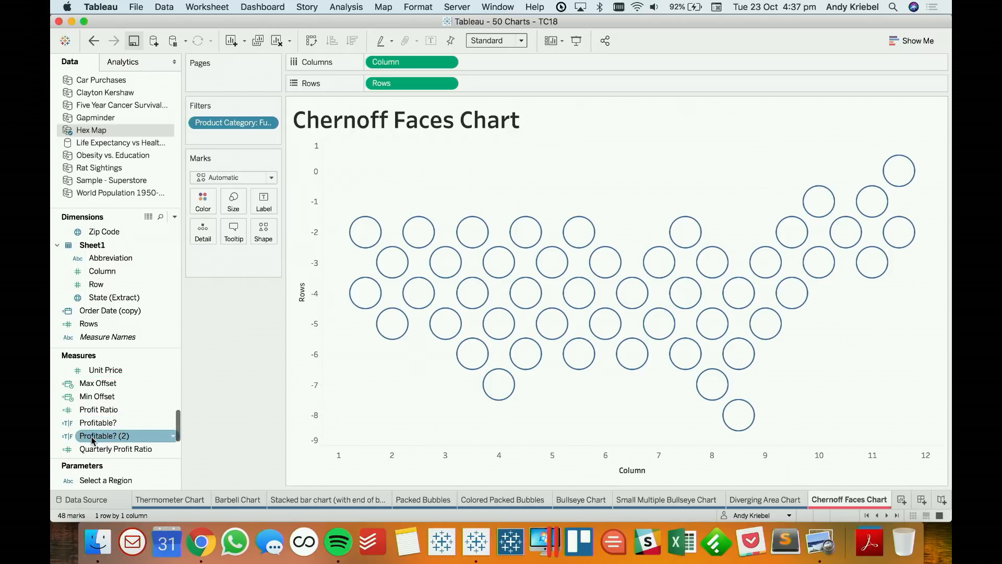
Encode Profitable? by mark shape and select the Emoticons shape palette for it.
left_click_drag(97, 423, 205, 212)
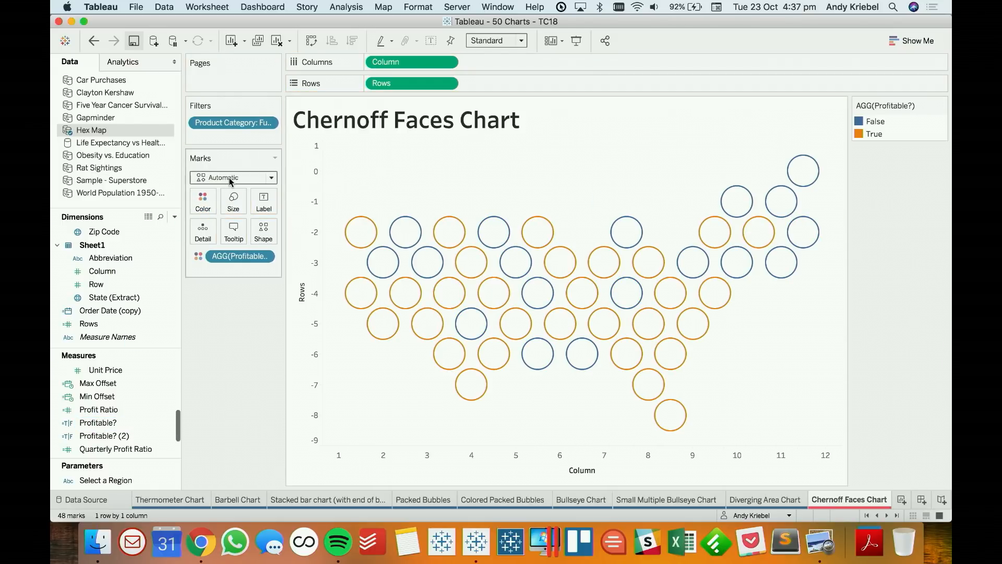
left_click_drag(240, 256, 264, 232)
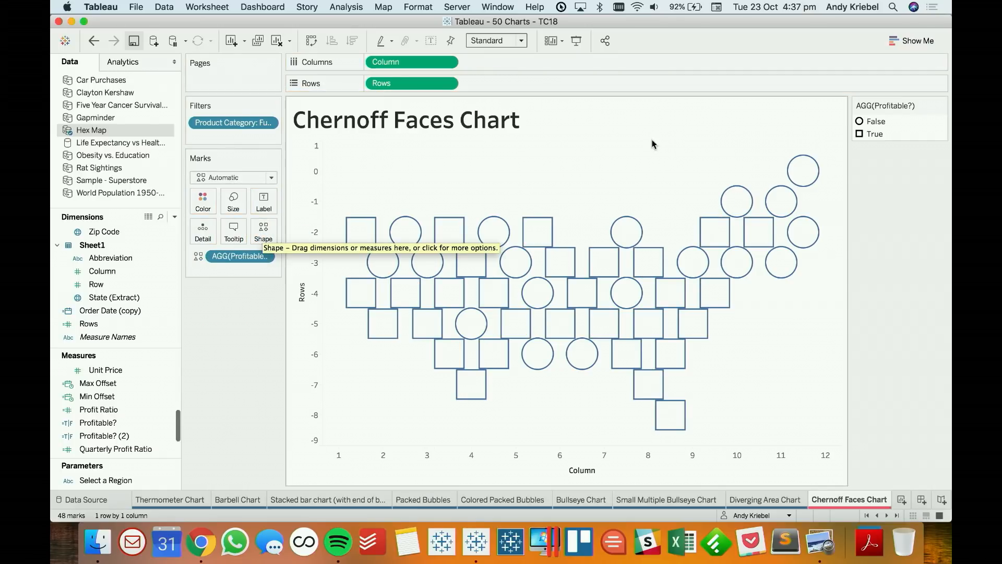
double_click(899, 135)
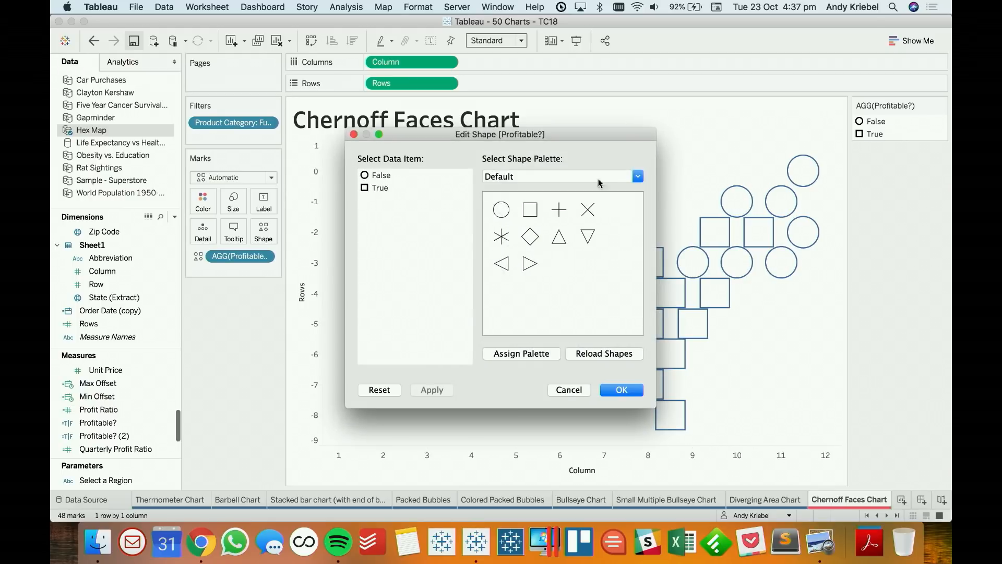
left_click(565, 180)
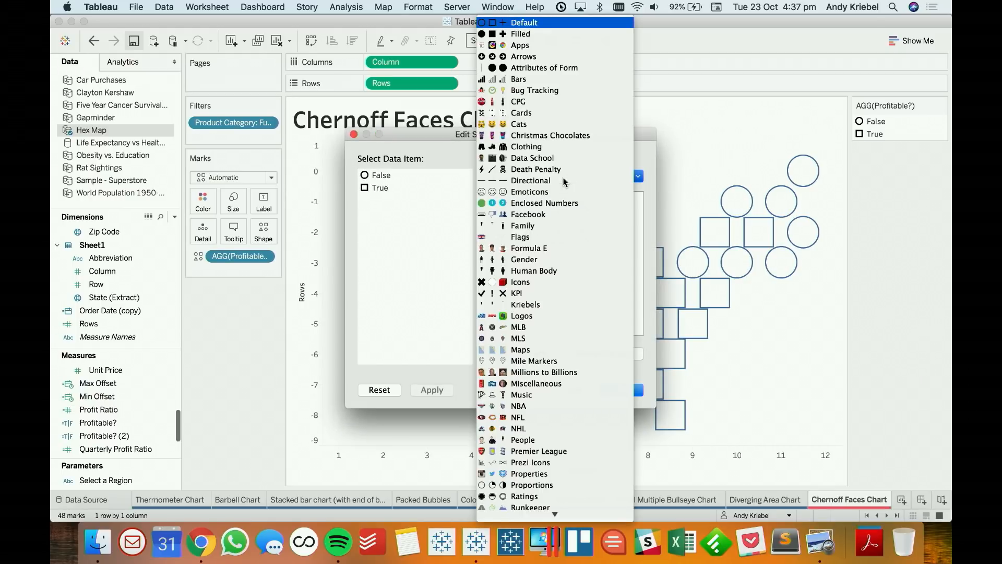
left_click(563, 192)
Assign the crying face to False and the smiling face to True, and apply the shapes.
left_click(378, 178)
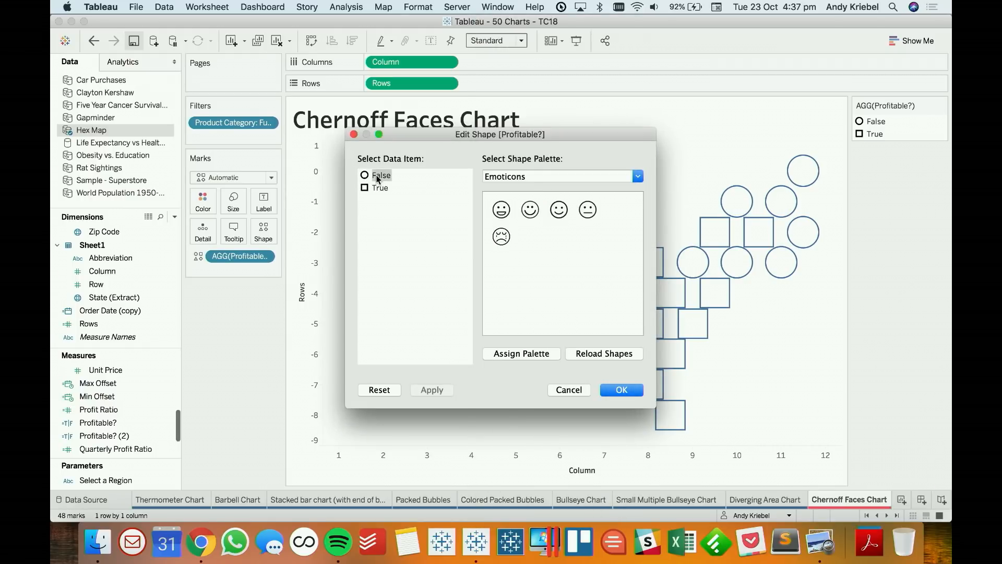
left_click(500, 238)
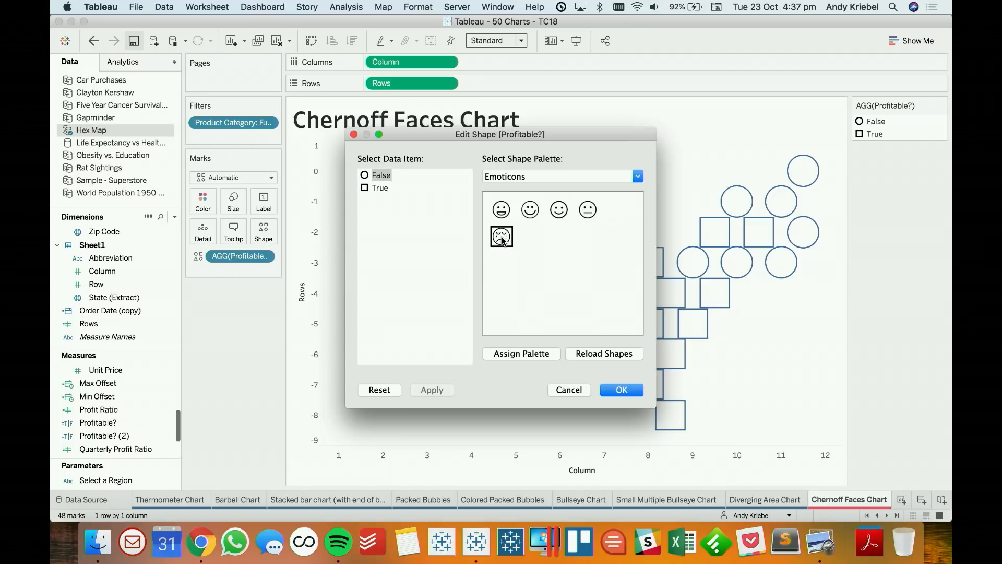
left_click(381, 190)
left_click(530, 209)
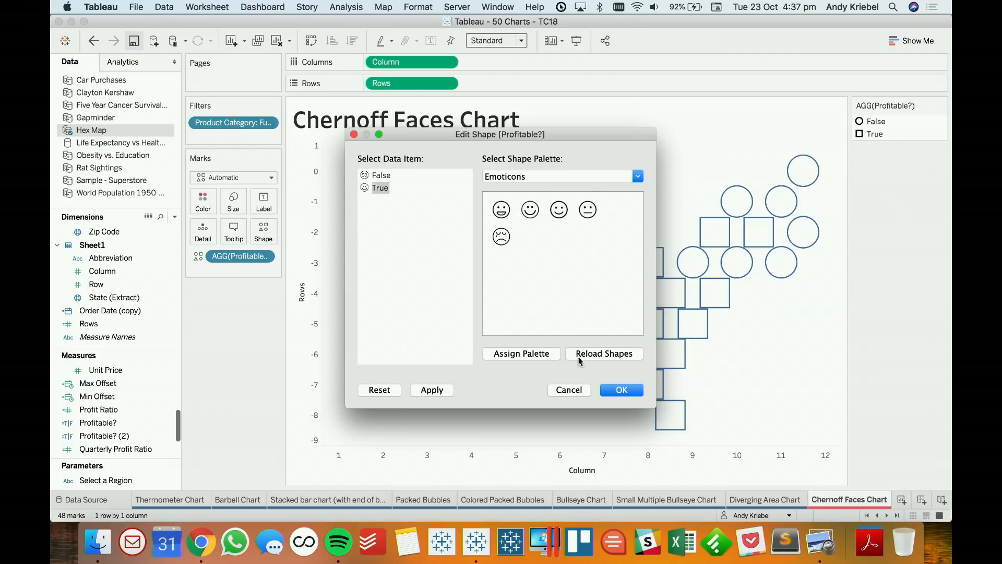
left_click(620, 391)
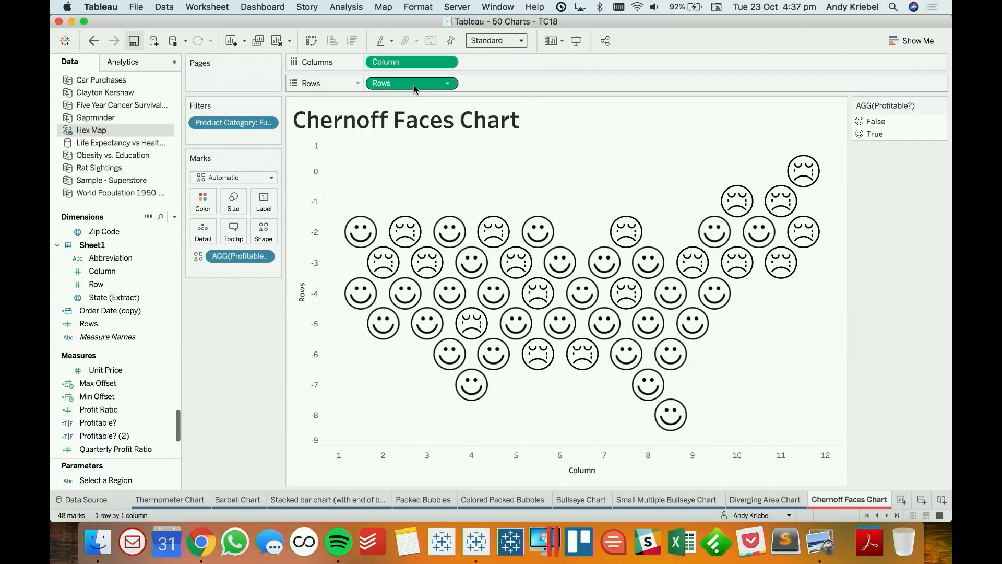
Duplicate the Rows field on the rows shelf and turn the copy's marks into yellow circles.
left_click_drag(415, 89, 510, 88)
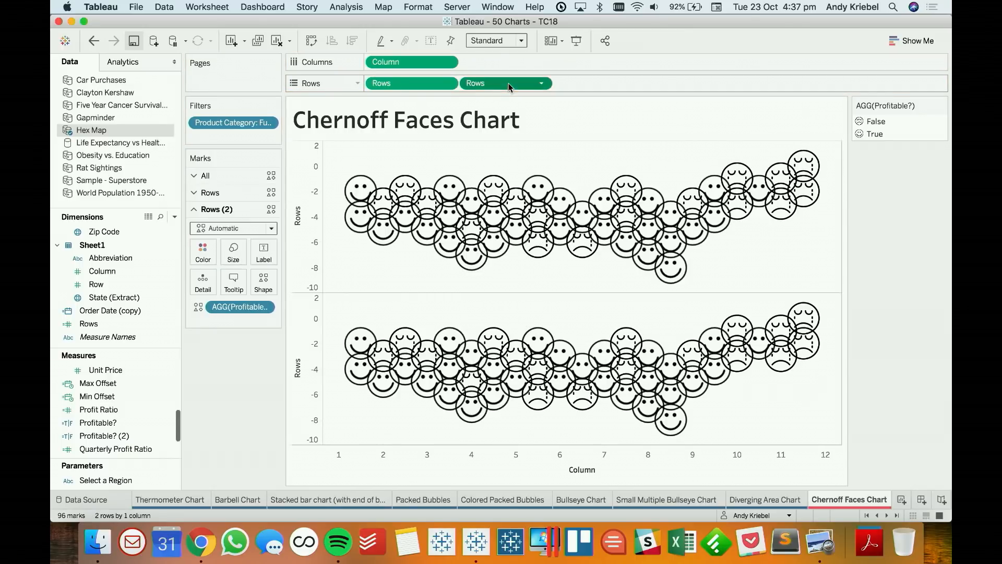
left_click(238, 228)
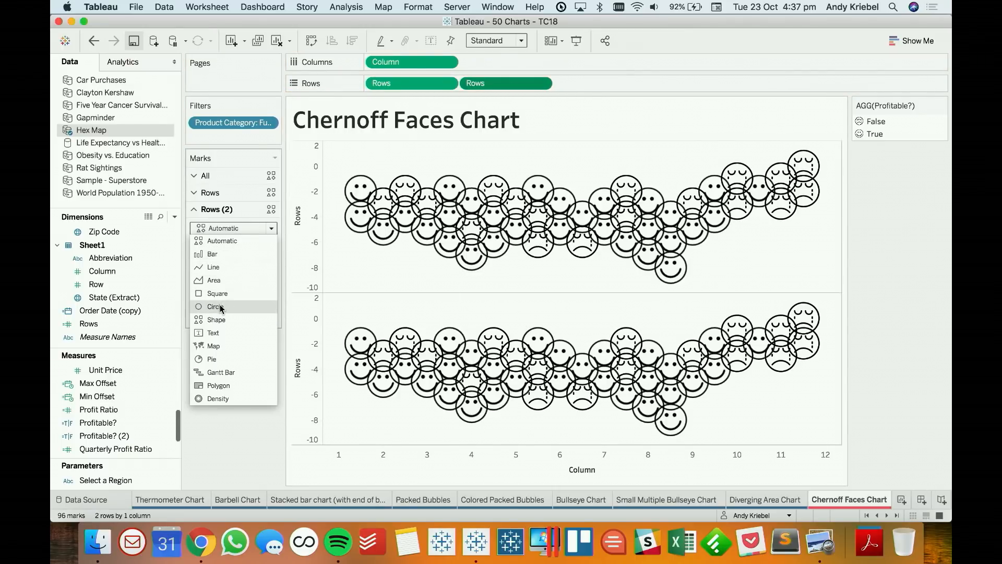
left_click(221, 307)
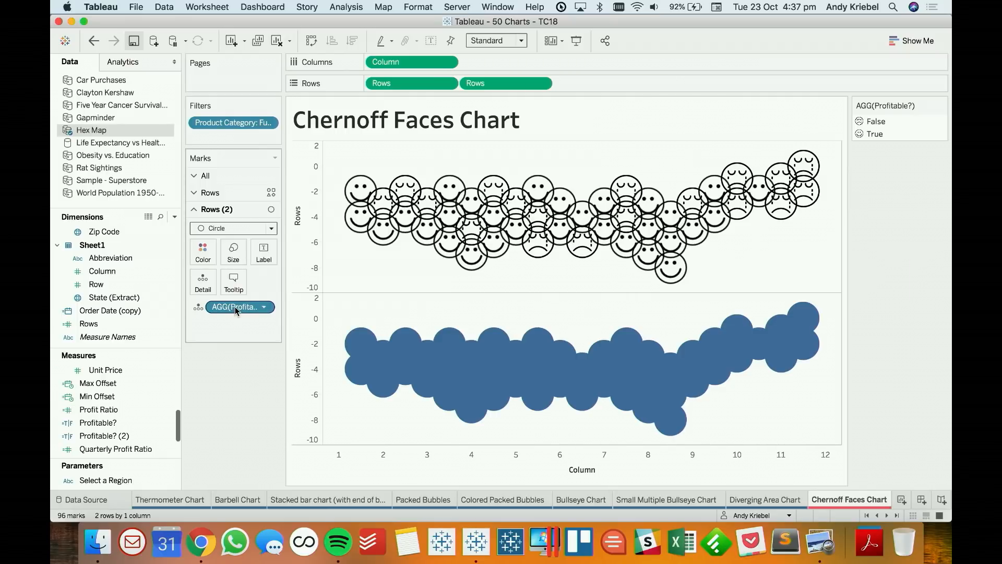
left_click(203, 252)
left_click(247, 309)
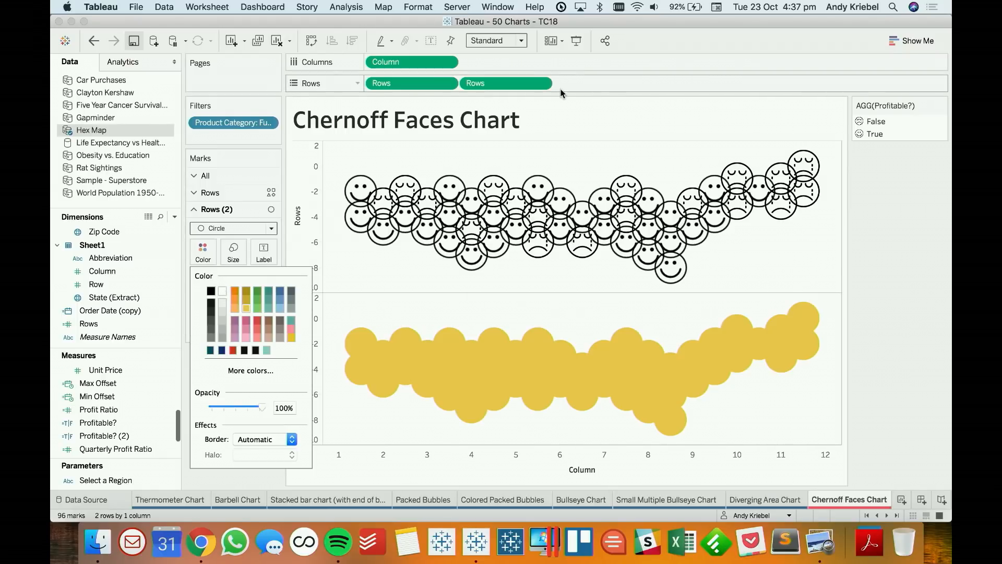
Combine both Rows plots into a dual axis chart and synchronize the axes.
left_click(542, 83)
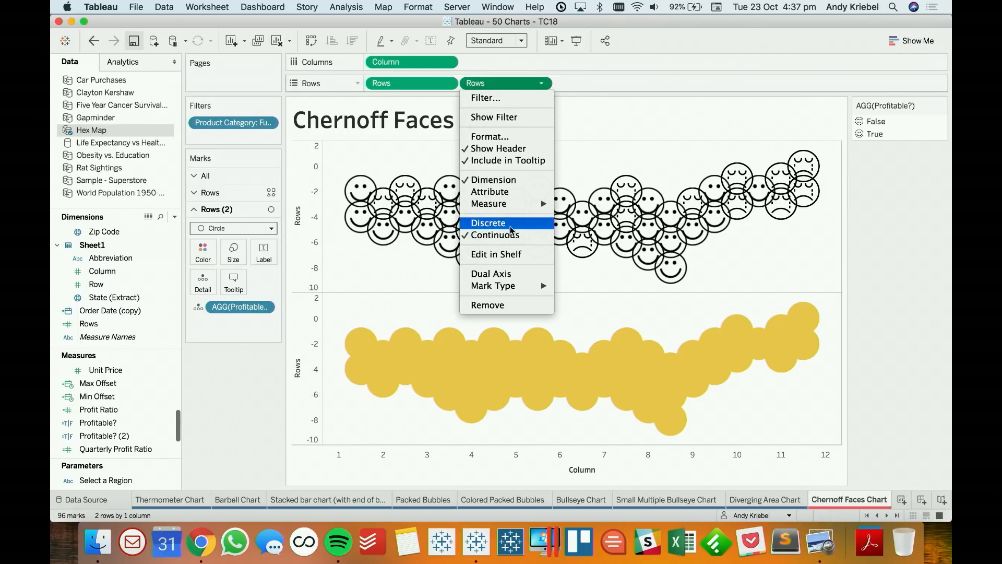
left_click(509, 273)
right_click(822, 217)
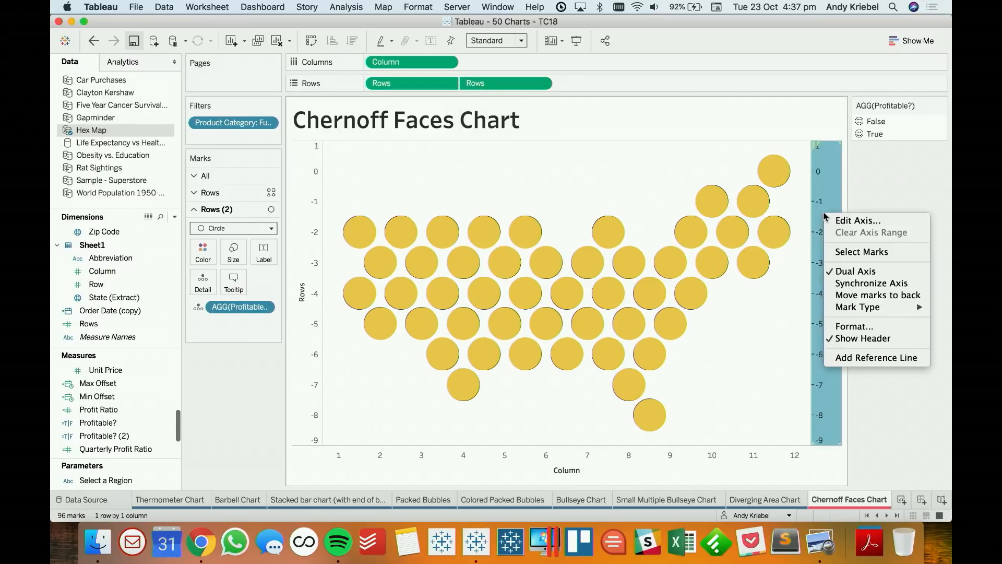
left_click(838, 282)
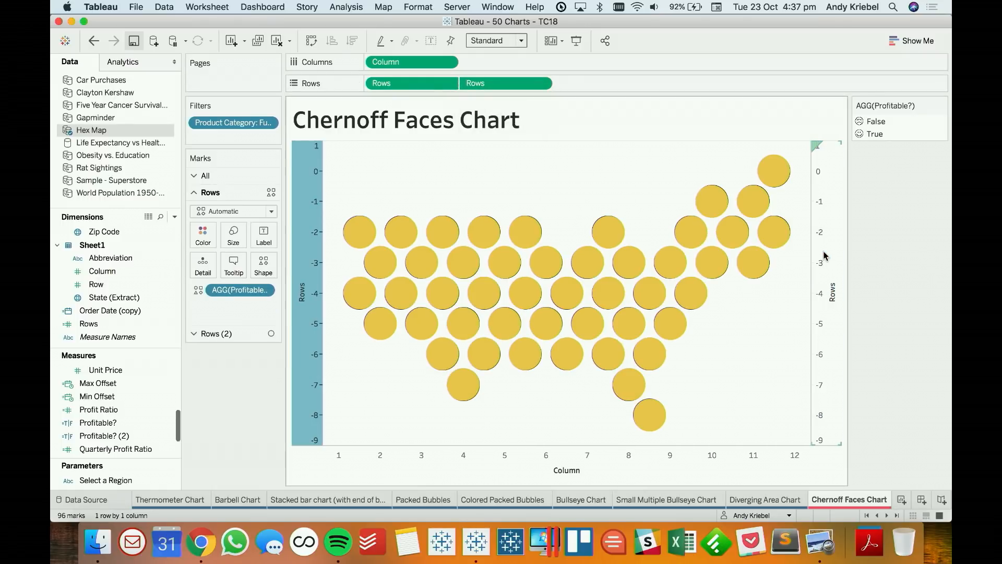
Move the yellow circle marks of the second Rows axis behind the face marks.
right_click(826, 254)
left_click(863, 338)
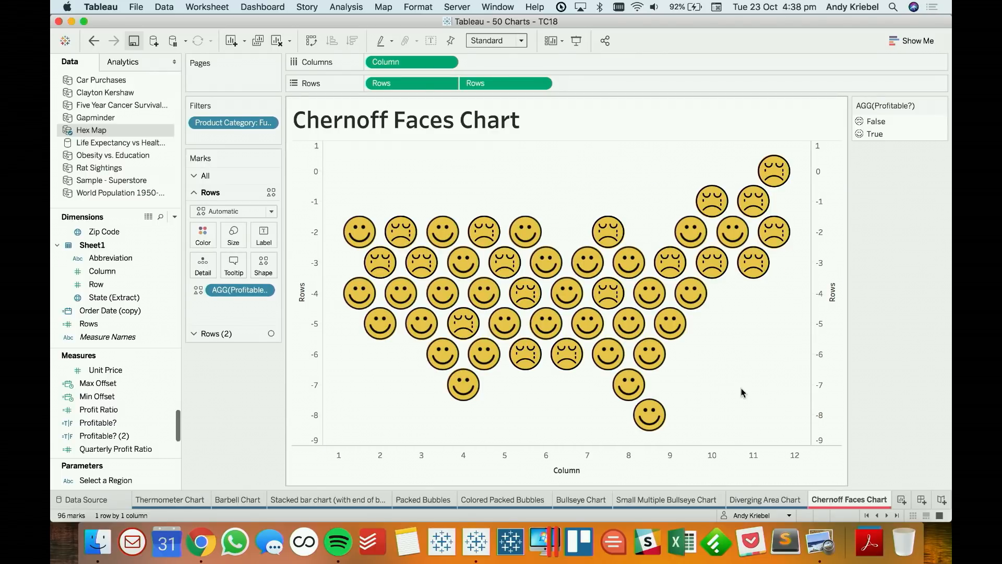
Open the Who needs Chernoff? sheet and encode Profitable? (2) by mark shape.
left_click(886, 514)
left_click(887, 514)
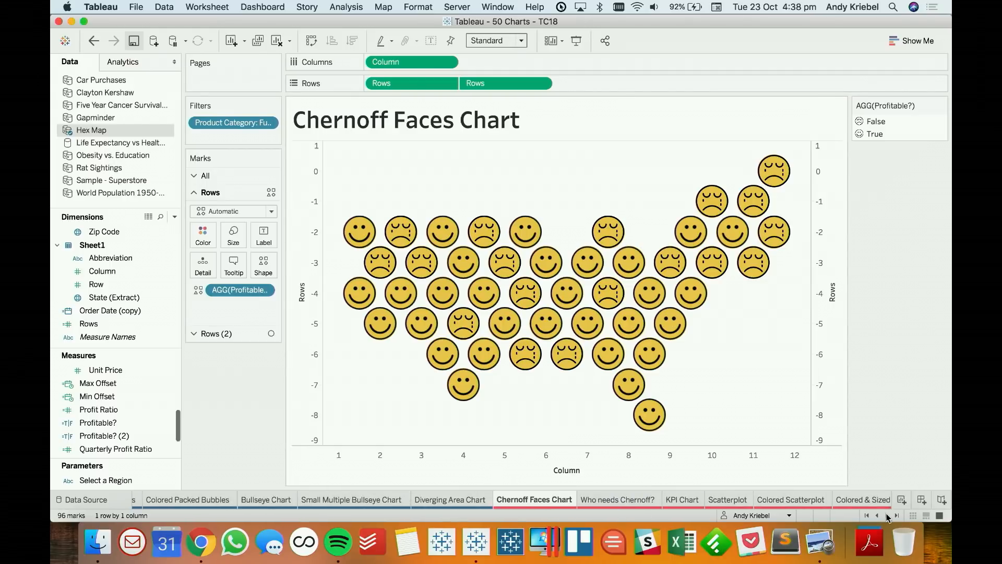
left_click(603, 500)
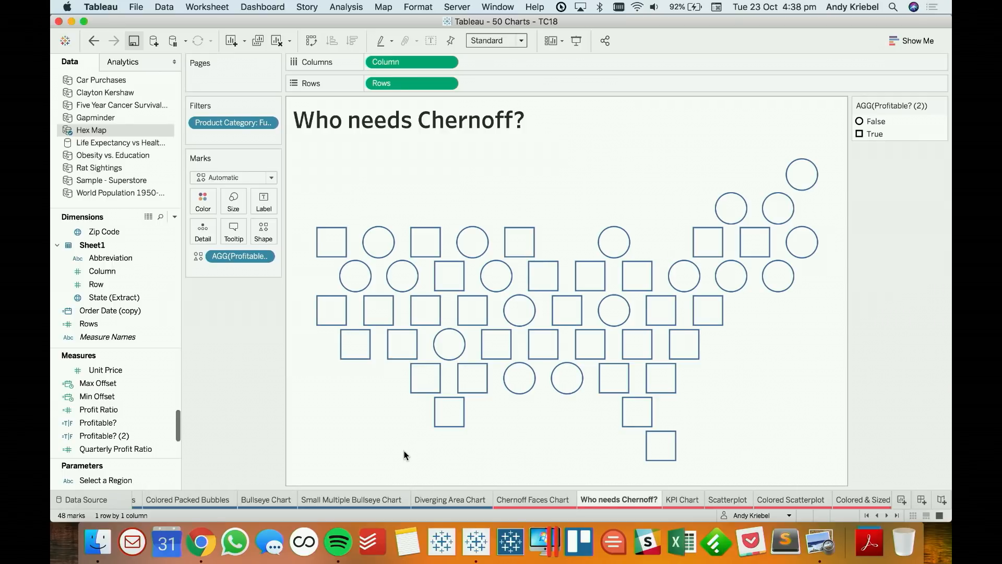
left_click(105, 437)
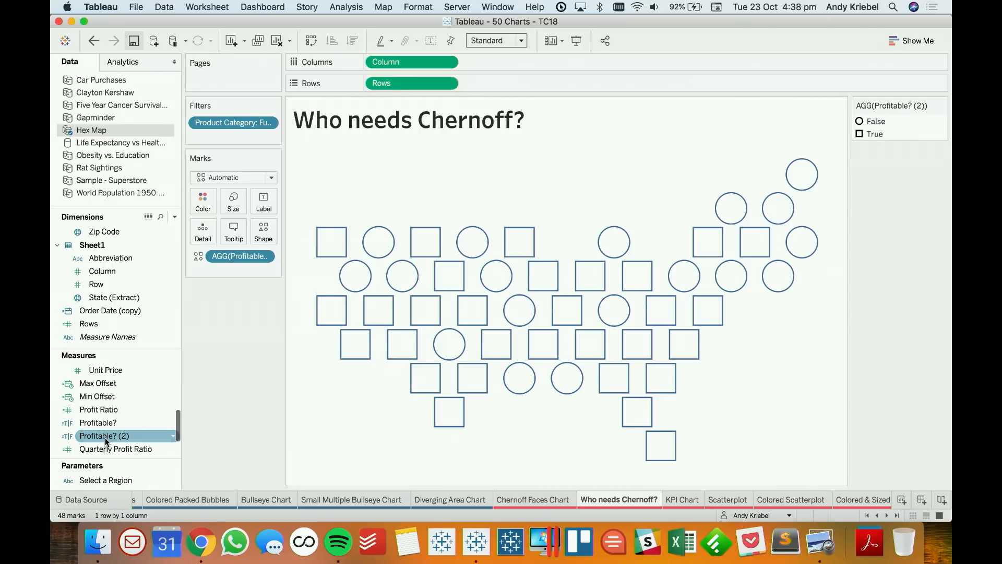
left_click_drag(105, 437, 258, 231)
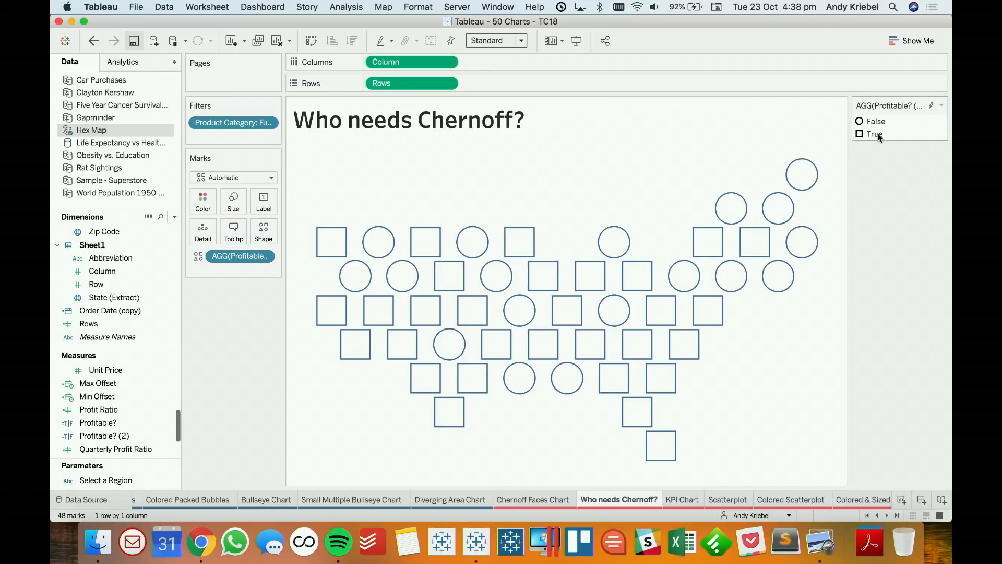
From the Cats shape palette, assign the crying cat to False and the heart-eyed cat to True, and apply the shapes.
double_click(903, 133)
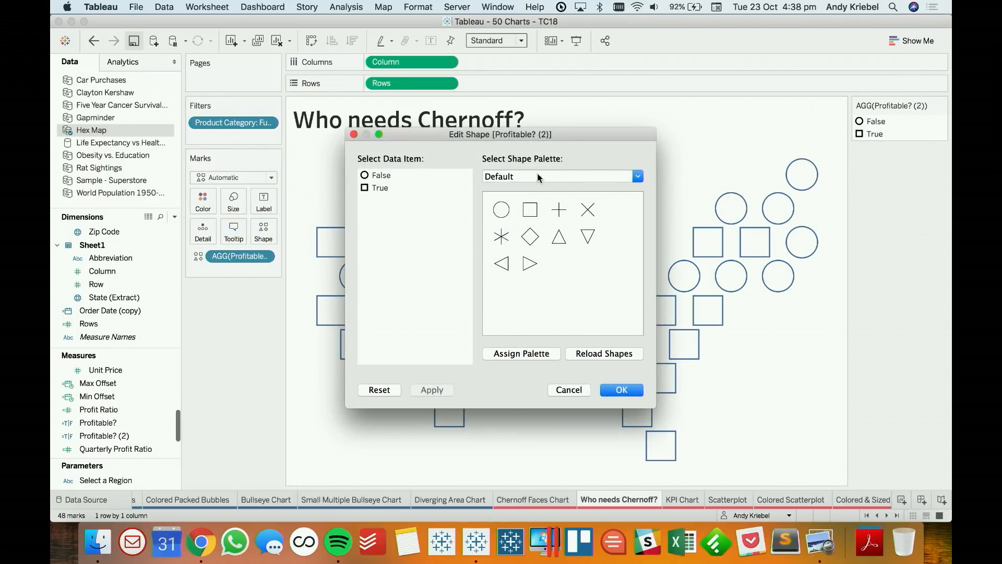
left_click(538, 174)
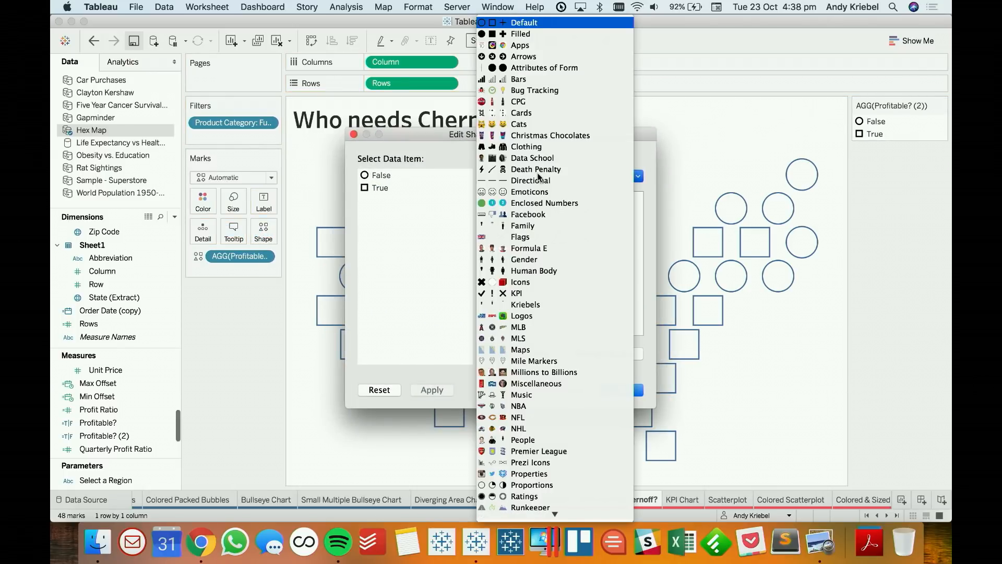
left_click(541, 125)
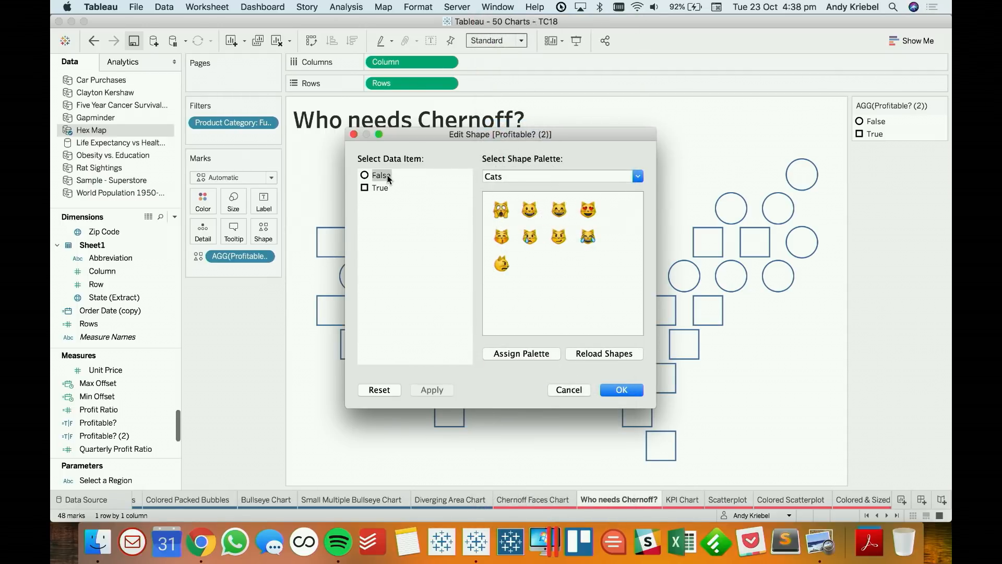
left_click(530, 237)
left_click(380, 189)
left_click(589, 212)
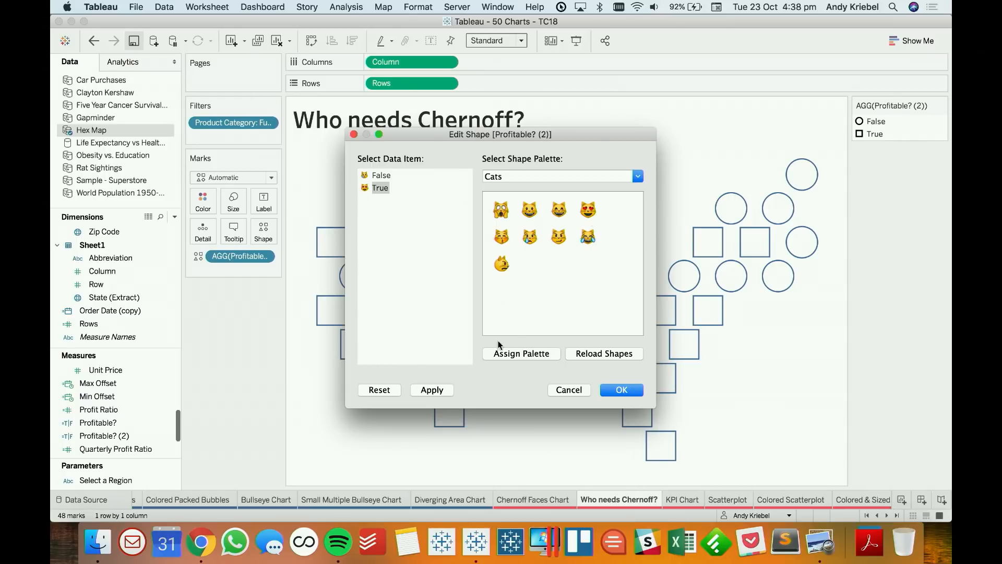
left_click(432, 389)
left_click(616, 393)
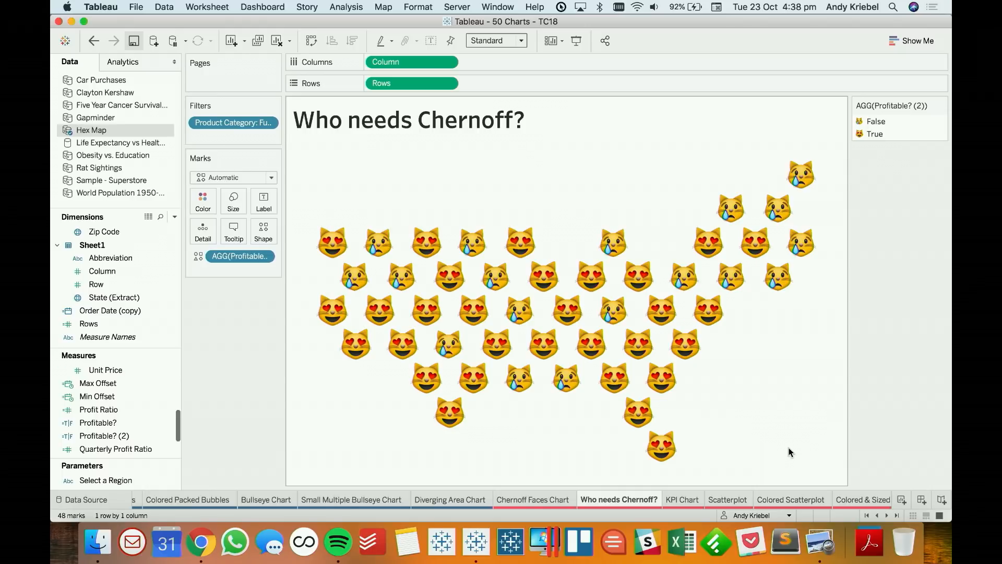
On the KPI Chart sheet, lay out a table with Sub-Category in rows and Region in columns.
mouse_move(684, 500)
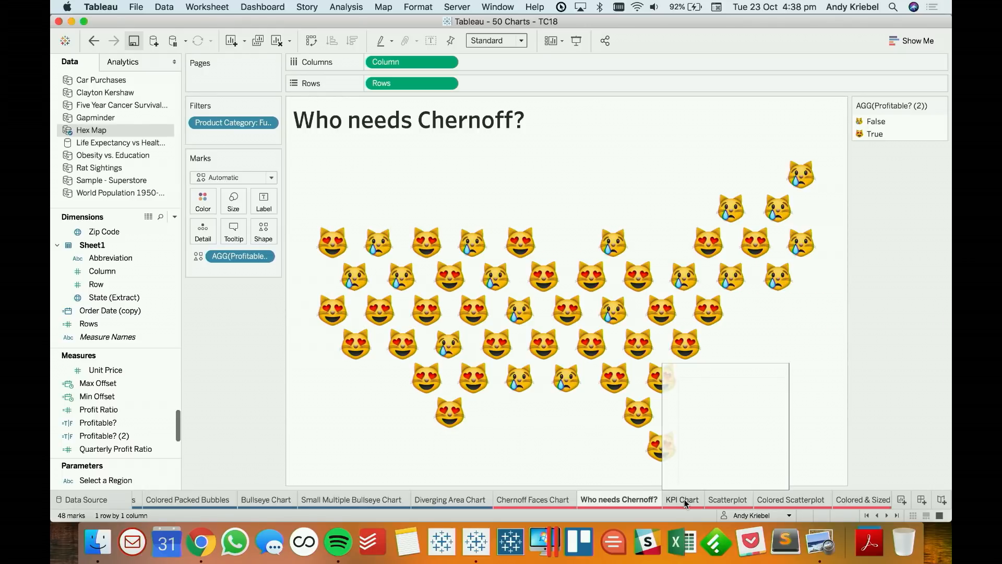
left_click(685, 499)
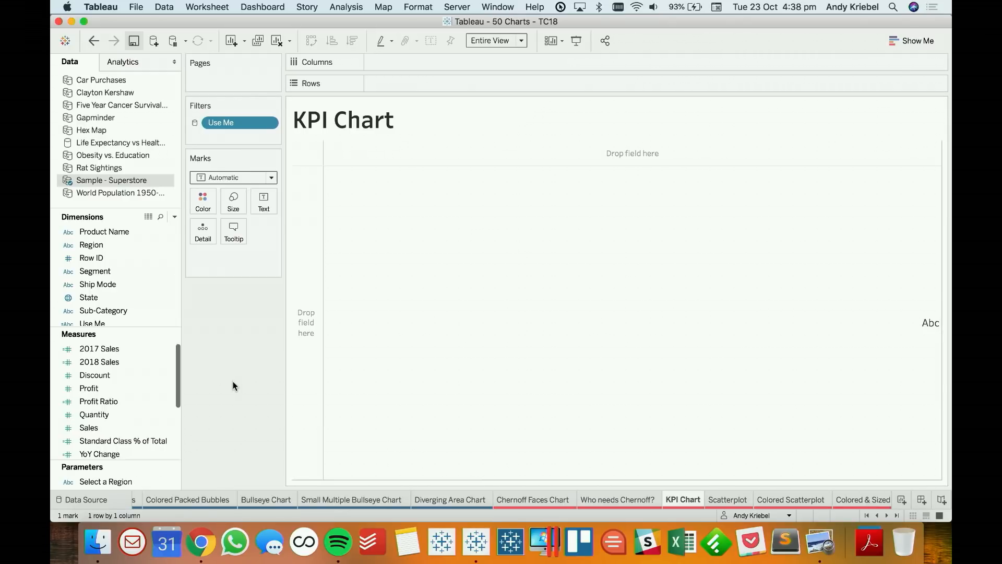
left_click_drag(127, 305, 311, 297)
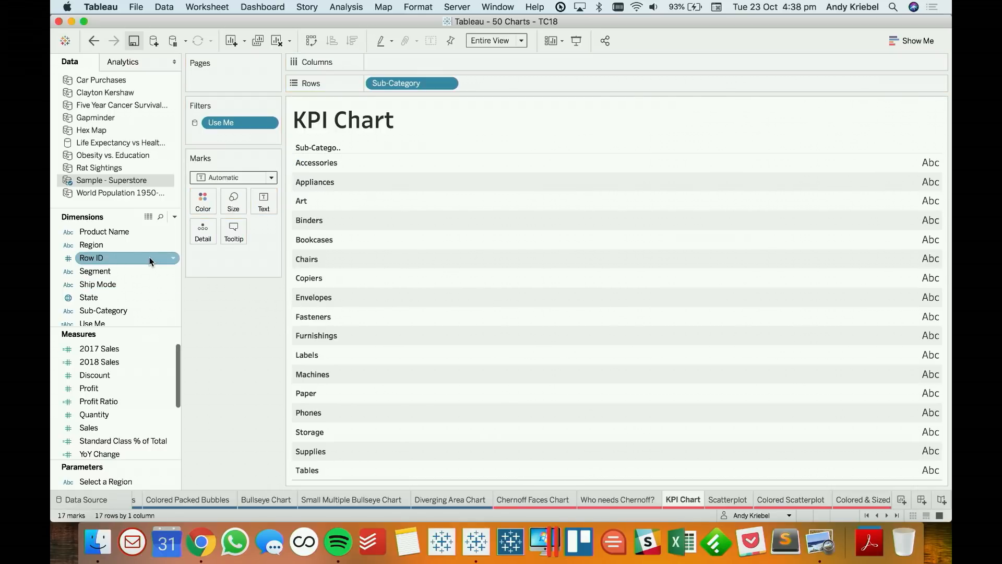
mouse_move(150, 257)
left_mouse_down()
mouse_move(120, 249)
mouse_move(217, 198)
mouse_move(360, 68)
mouse_move(409, 64)
left_mouse_up()
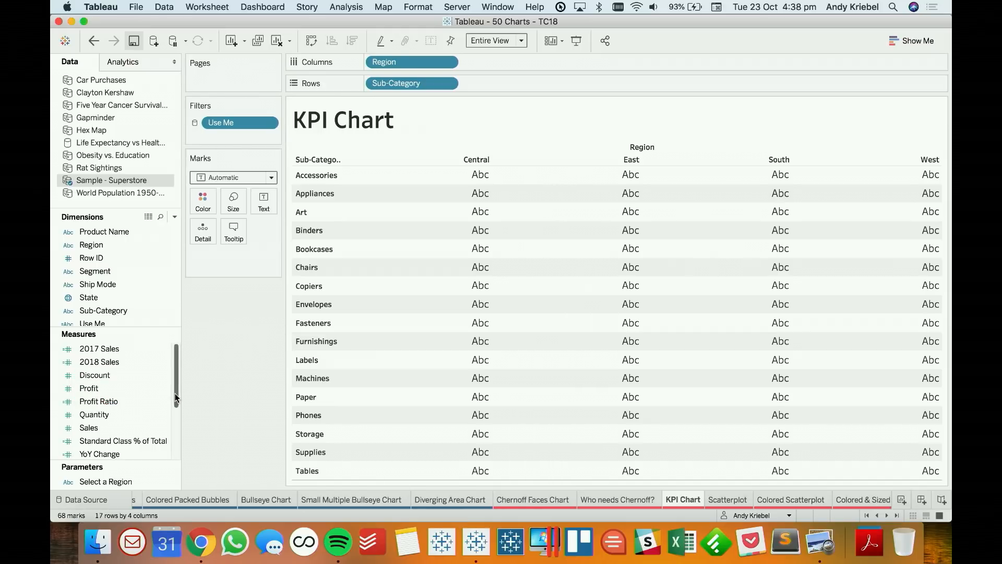
Review the formula of the YoY Increase? calculated field and close it.
scroll(170, 423, "down", 5)
right_click(107, 403)
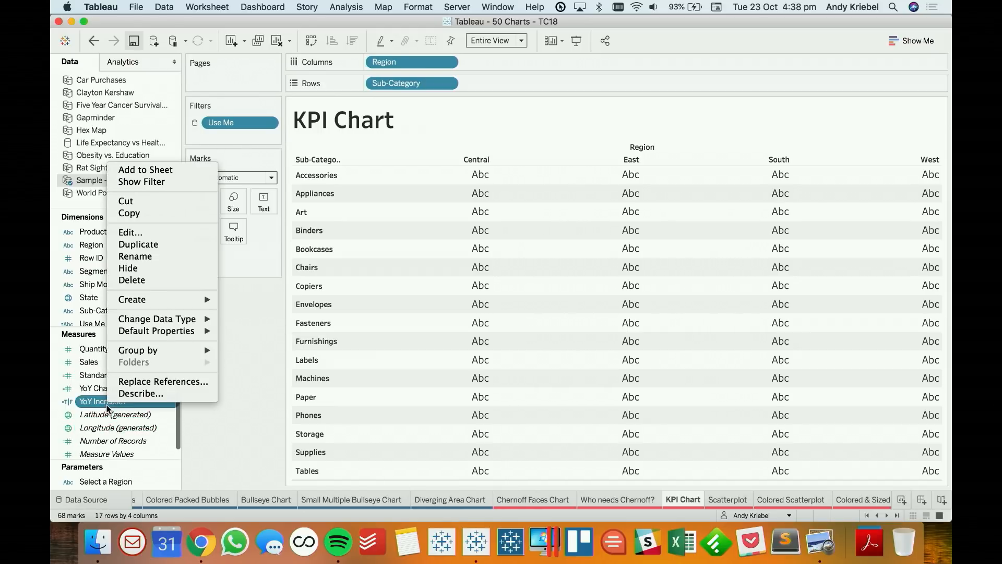
left_click(126, 236)
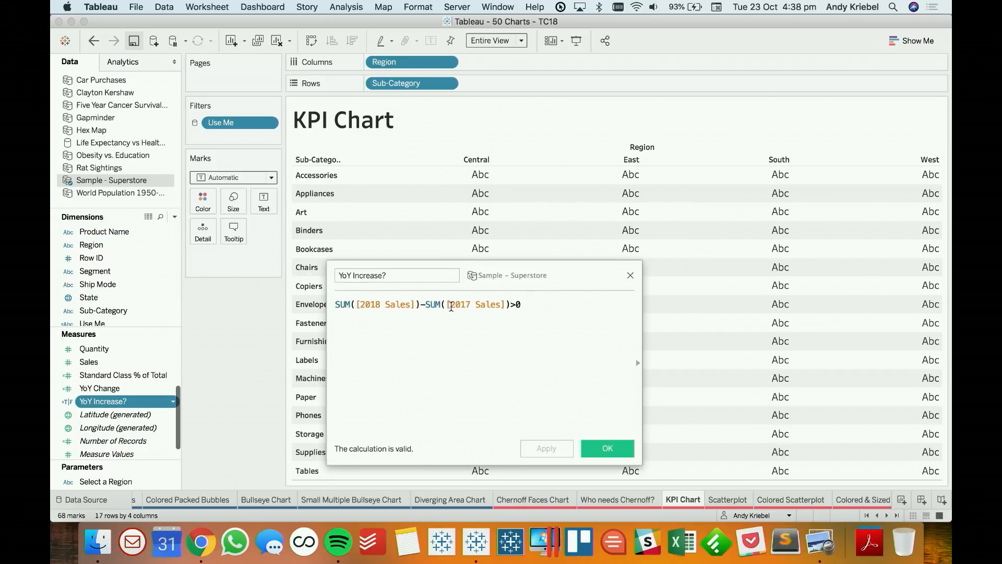
left_click(608, 449)
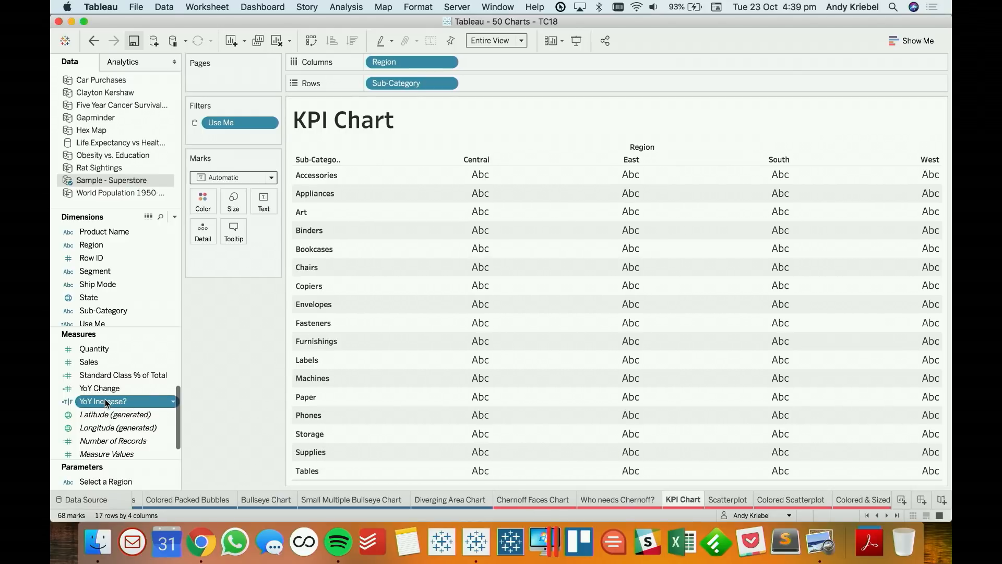
Change the mark type to Shape and encode YoY Increase? by shape.
left_click_drag(106, 402, 205, 210)
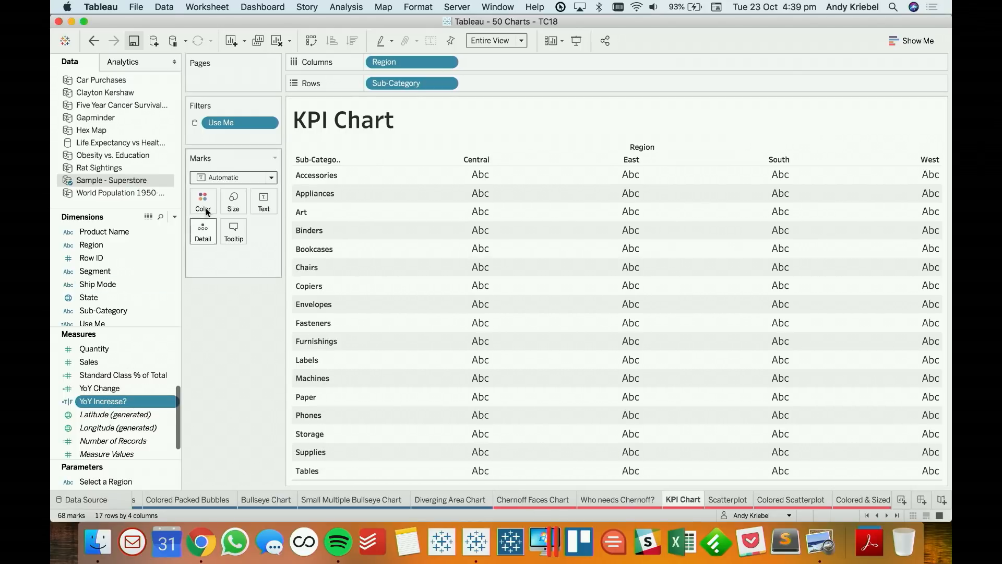
left_click(227, 178)
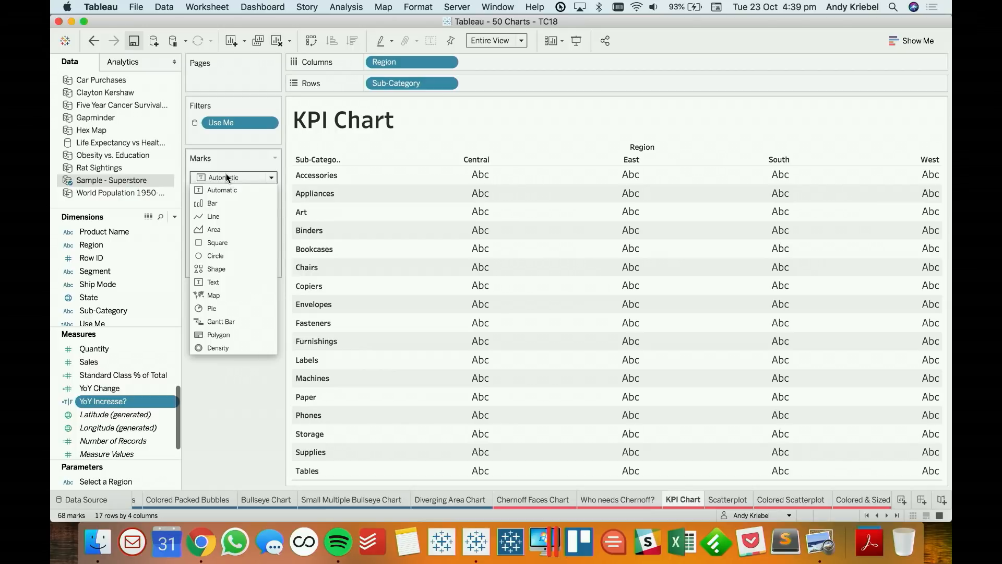
left_click(234, 269)
left_click_drag(103, 401, 266, 240)
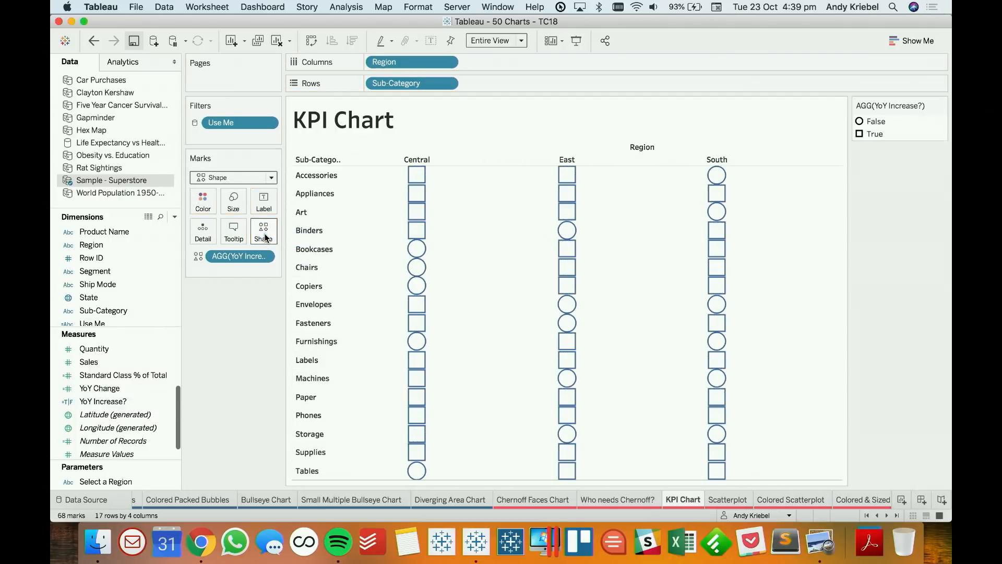
From the KPI shape palette, assign the red cross to False and the green check mark to True.
double_click(908, 129)
left_click(603, 177)
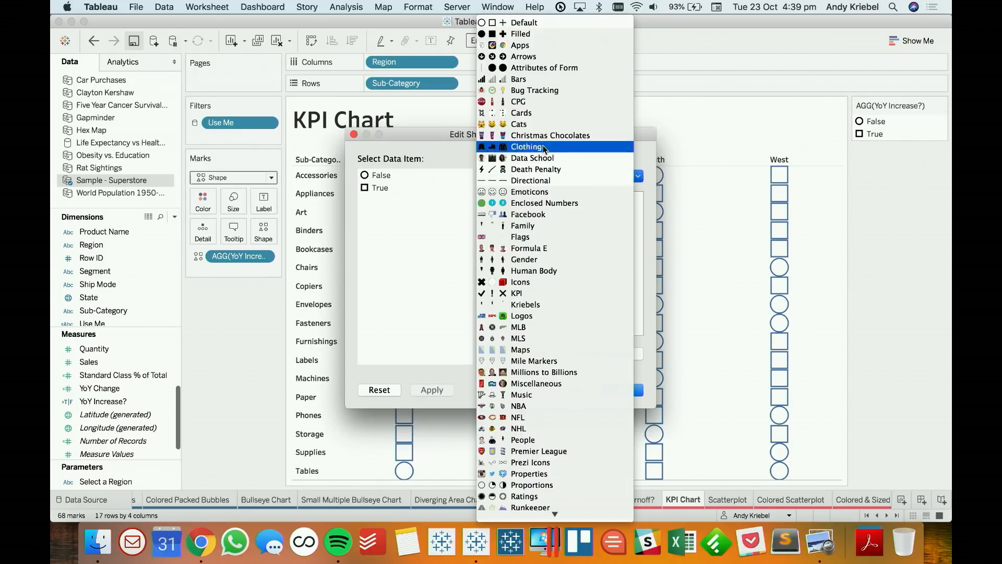
left_click(526, 295)
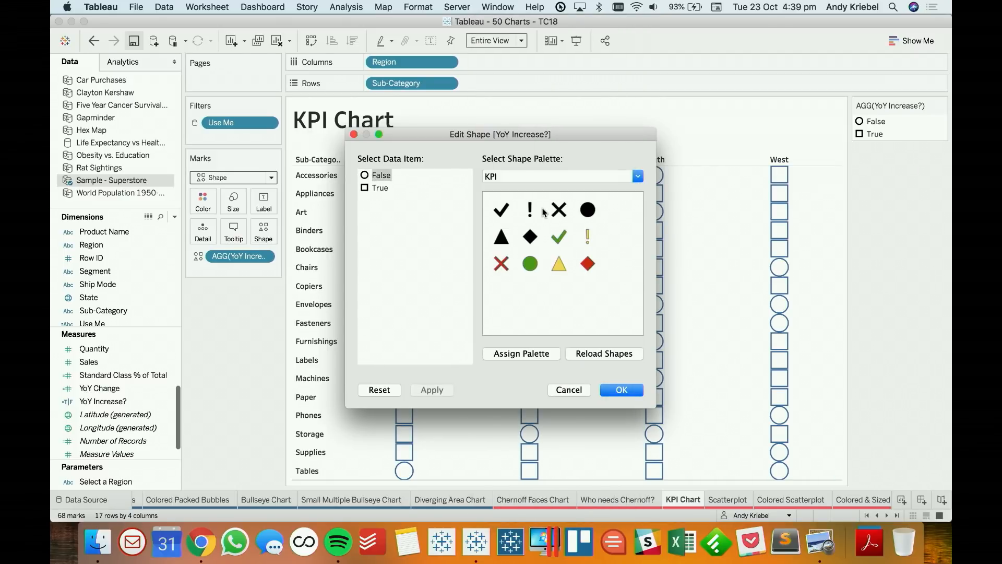
left_click(501, 264)
left_click(378, 187)
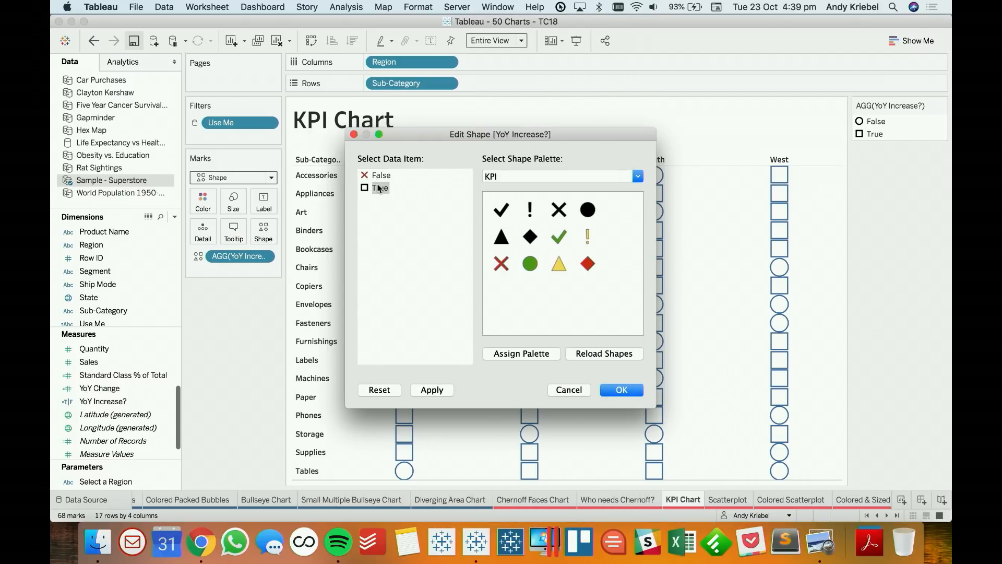
left_click(560, 239)
left_click(621, 390)
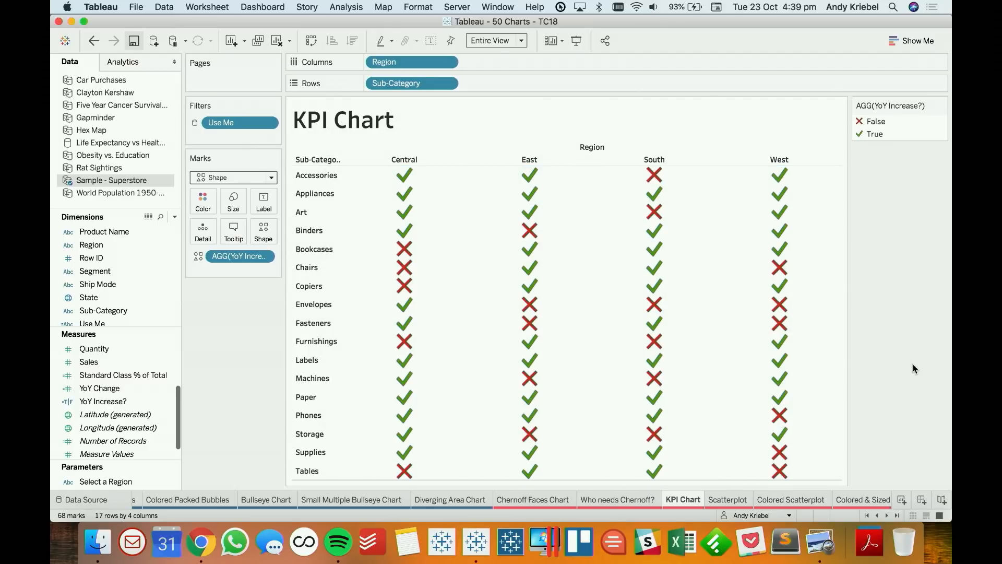
On the Scatterplot sheet, plot Life Expectancy (Years) against Children per Woman (Fertility Rate), with one mark per Country Name.
left_click(729, 501)
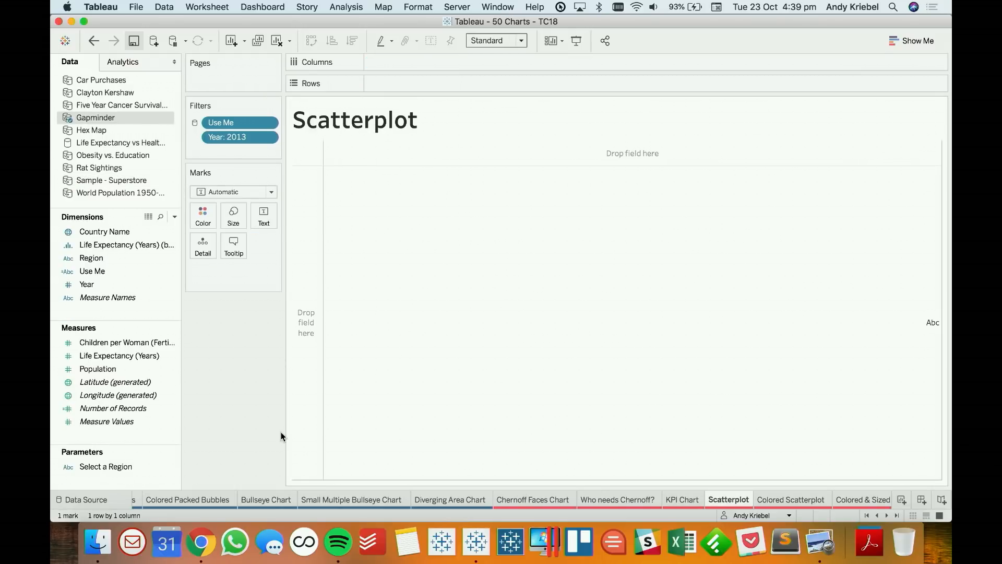
double_click(118, 355)
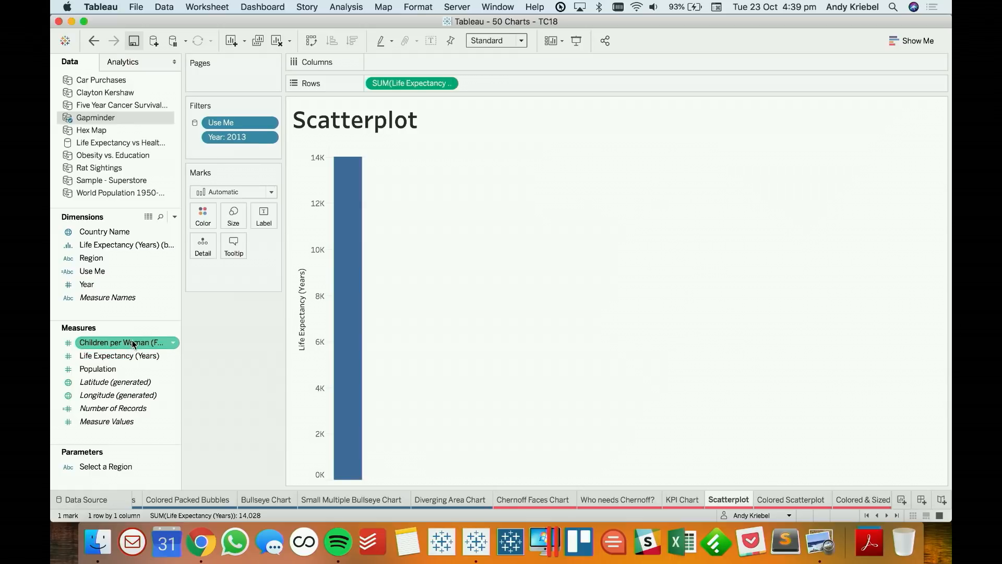
double_click(133, 343)
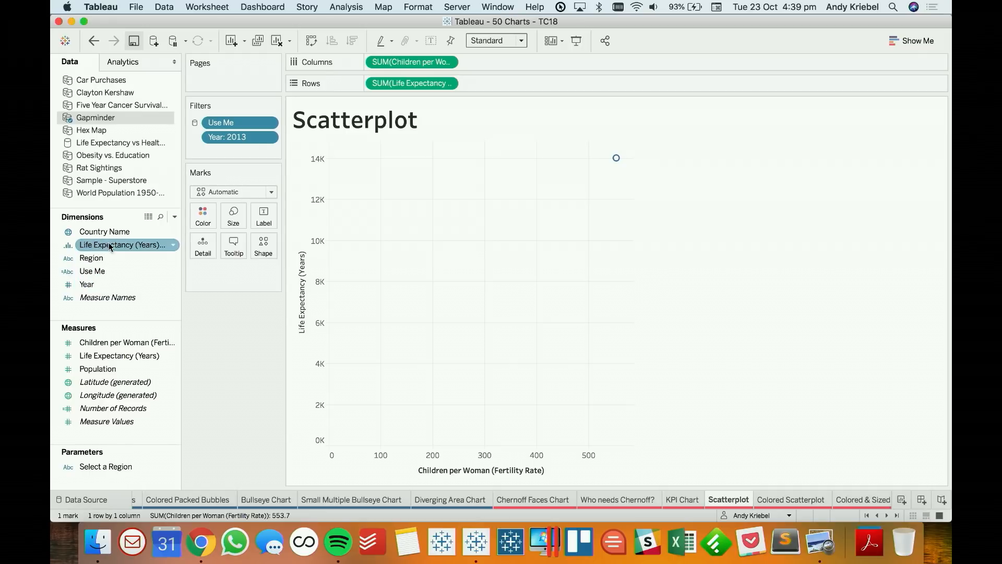
left_click_drag(114, 233, 205, 262)
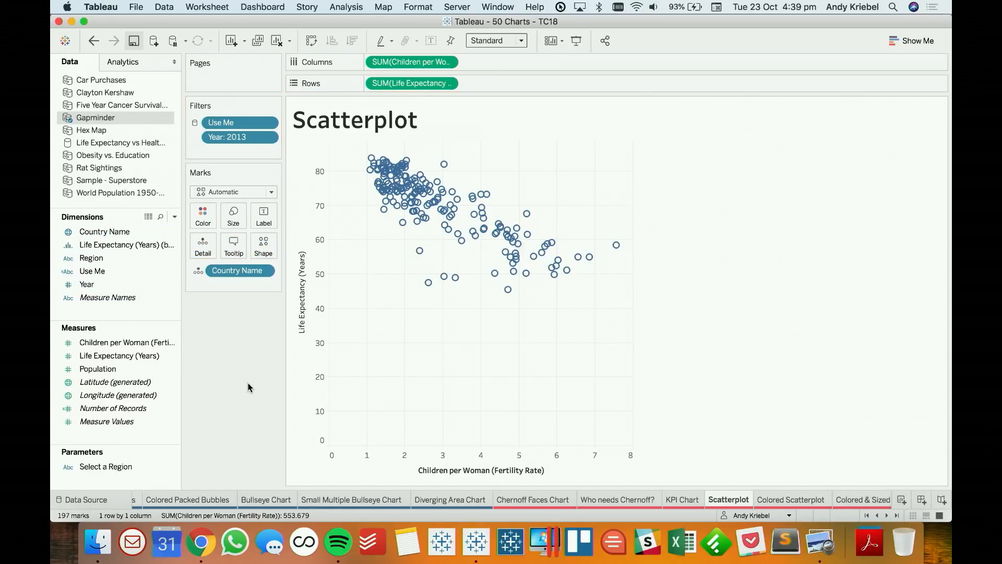
On the Colored Scatterplot sheet, color the circles by Region and lower their opacity to about 61%.
left_click(776, 503)
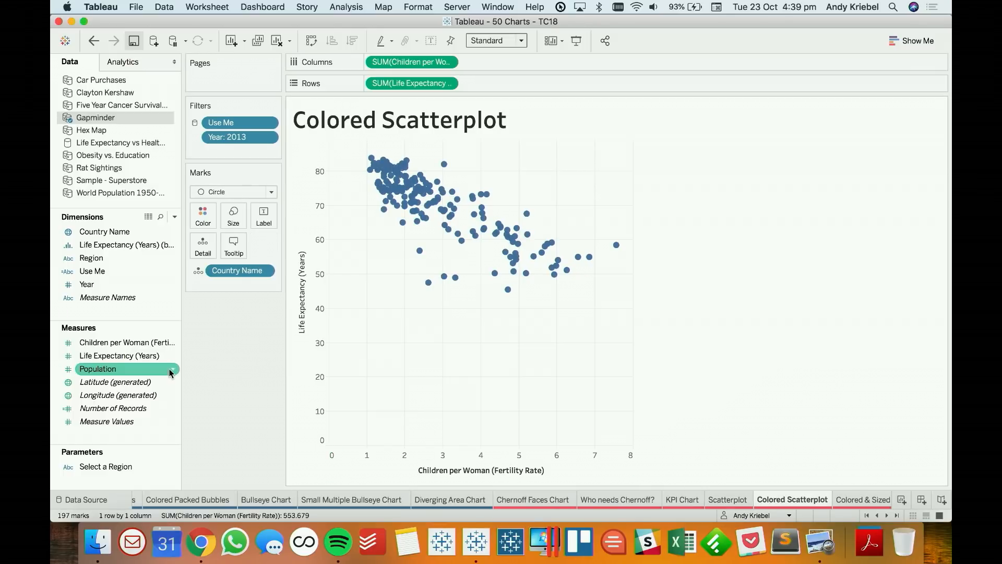
left_click_drag(91, 258, 203, 218)
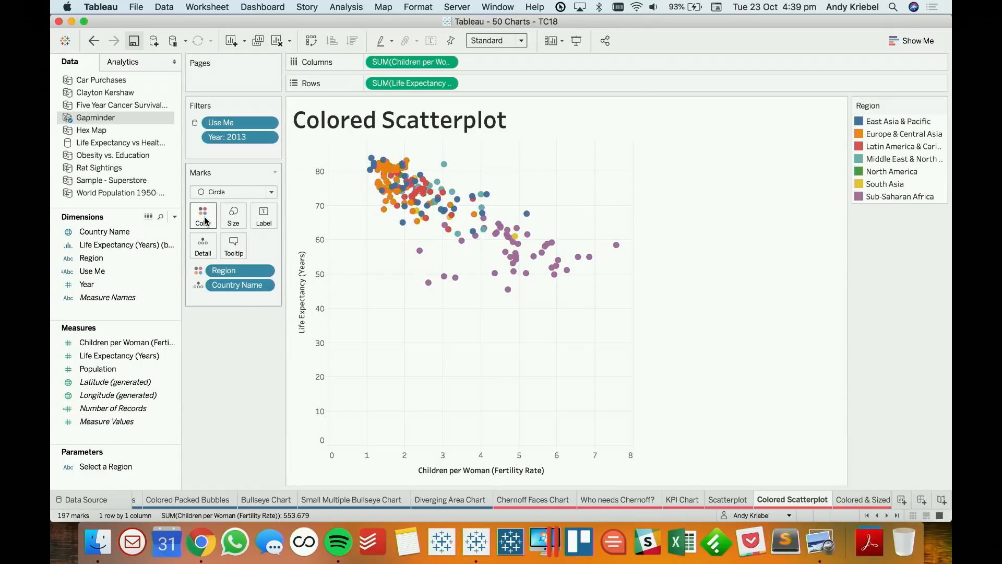
left_click(202, 216)
left_click_drag(244, 291, 240, 292)
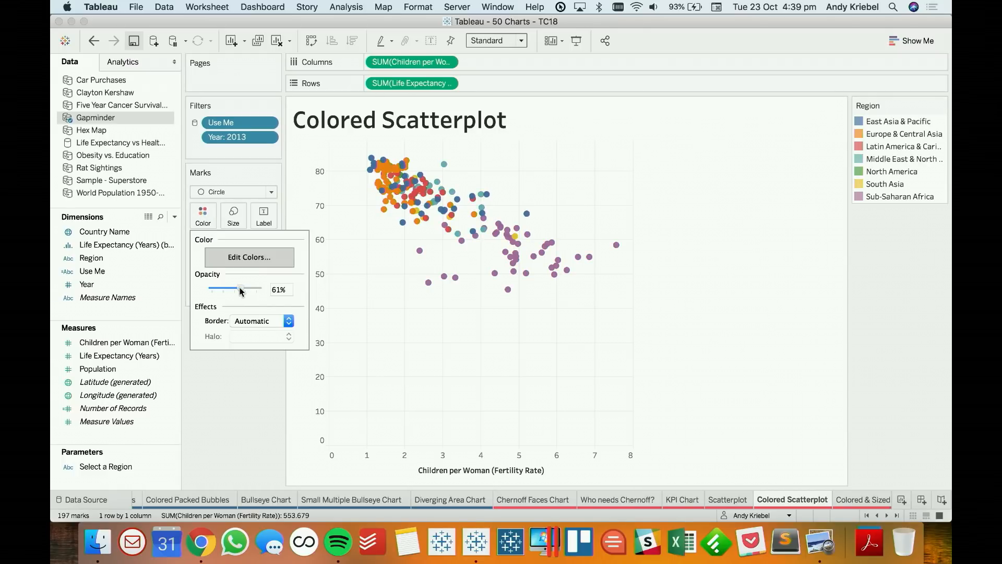
left_click(236, 415)
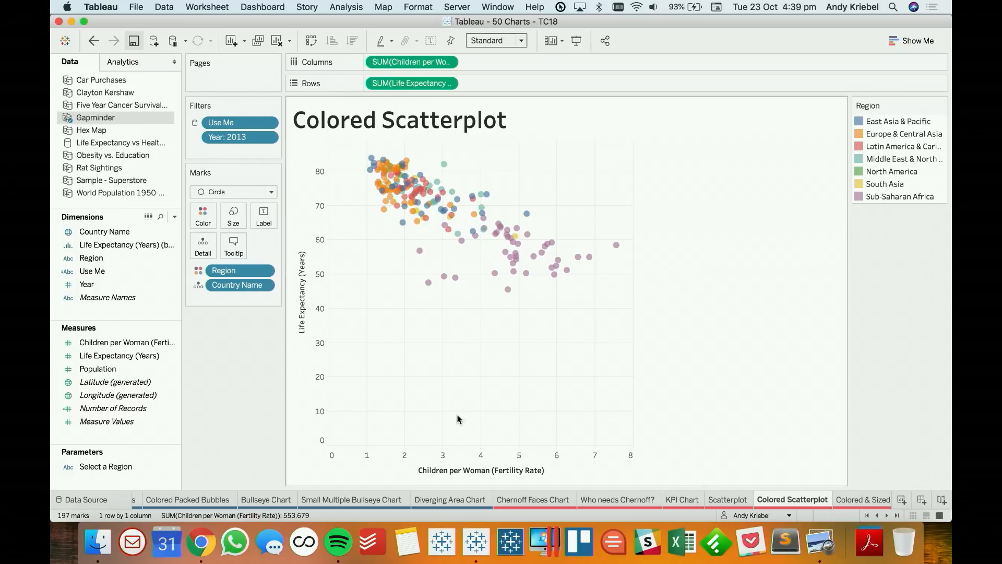
On the Colored & Sized Scatterplot sheet, size the circles by Population and enlarge the overall mark size.
left_click(851, 500)
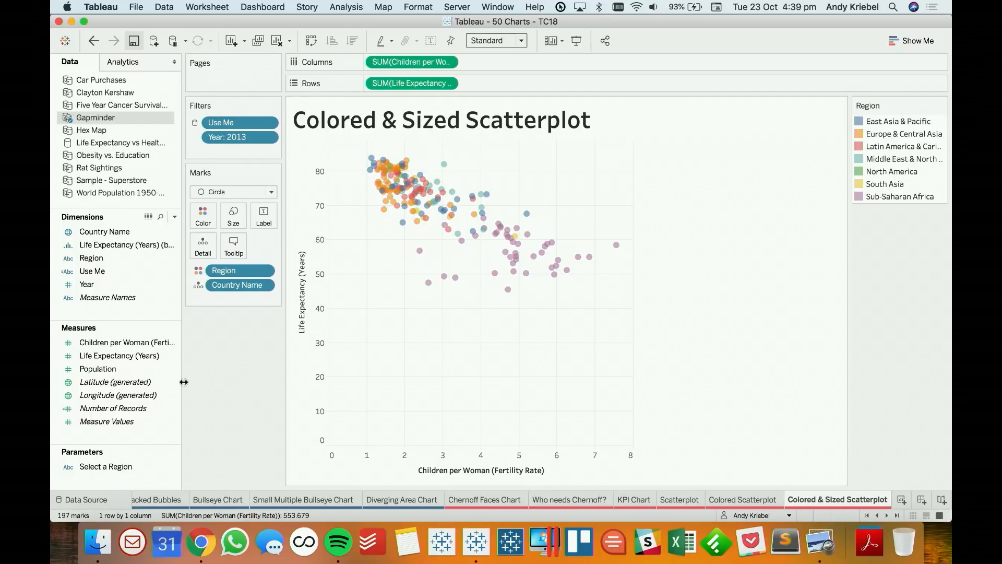
left_click_drag(111, 371, 230, 218)
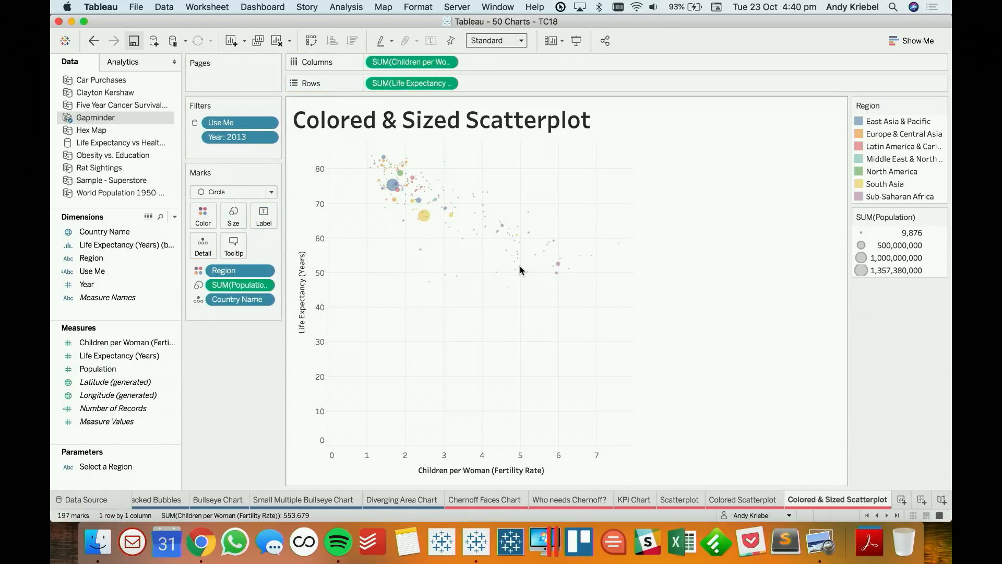
left_click(233, 225)
left_click_drag(256, 247, 292, 247)
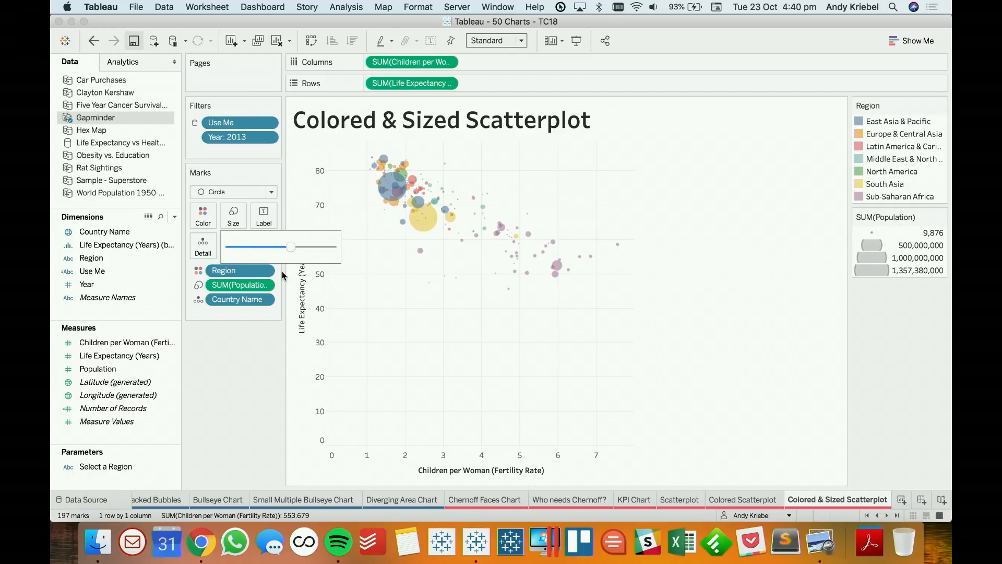
On the Animated Scatterplot sheet, move Year from the filters to Pages and play the animation forward through the years.
left_click(886, 514)
left_click(886, 514)
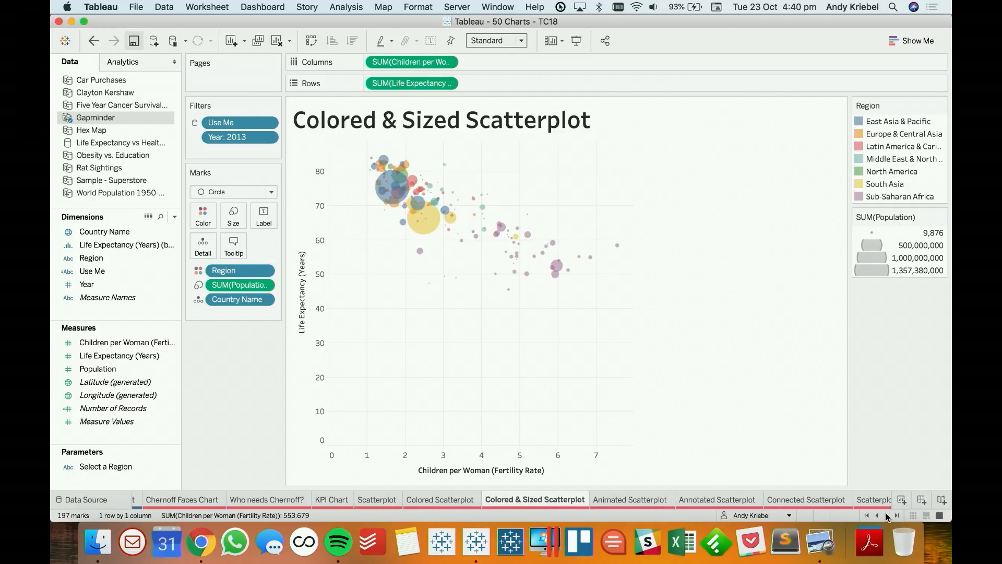
left_click(640, 502)
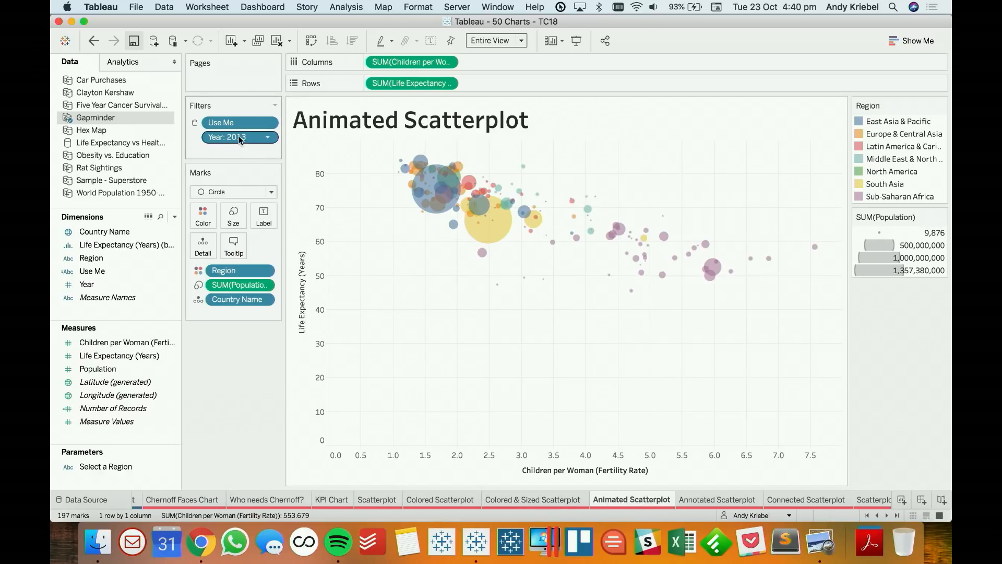
left_click_drag(239, 136, 238, 85)
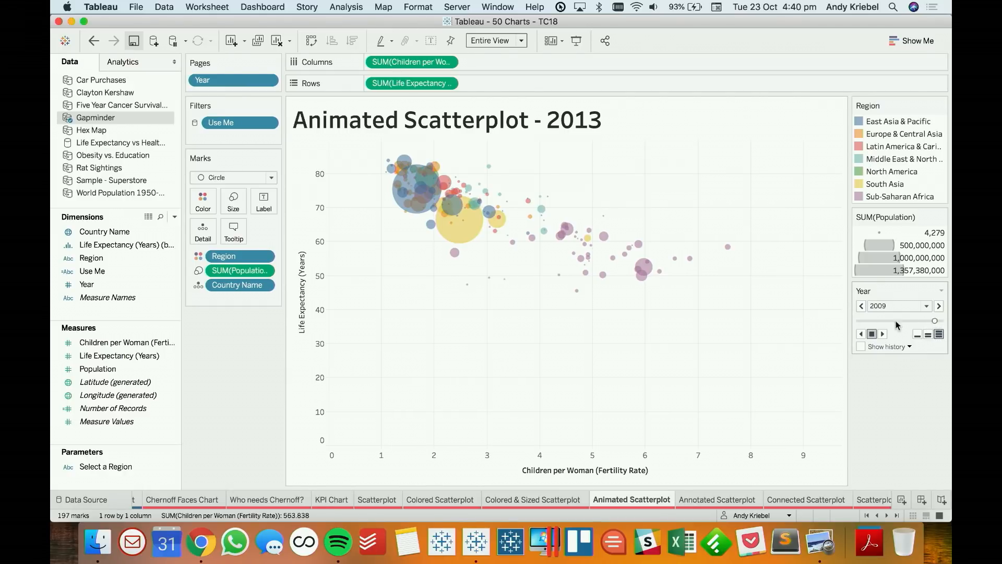
left_click(883, 334)
left_click(882, 334)
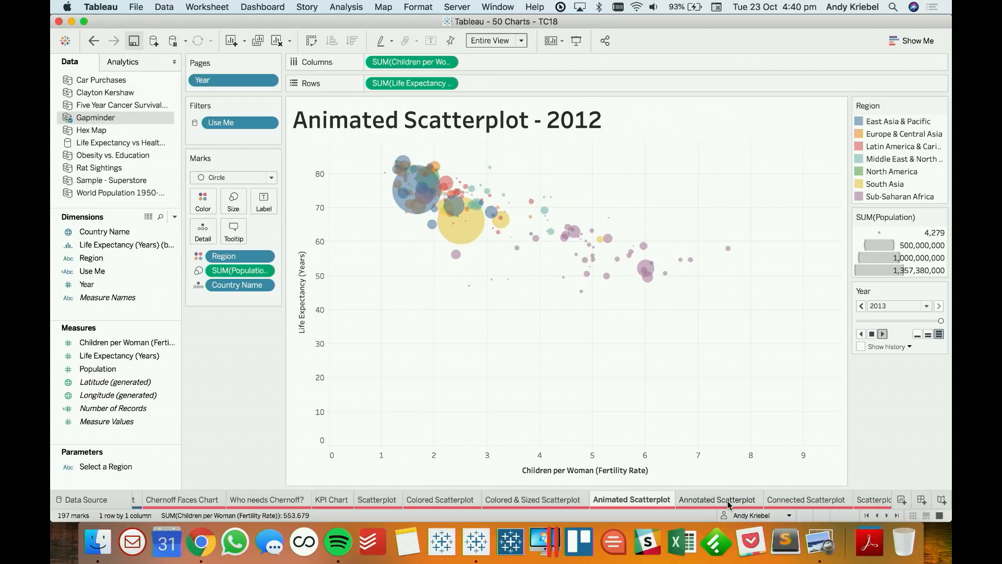
On the Annotated Scatterplot sheet, add an area annotation in the plot's empty upper-right region containing the Page Name field.
mouse_move(729, 502)
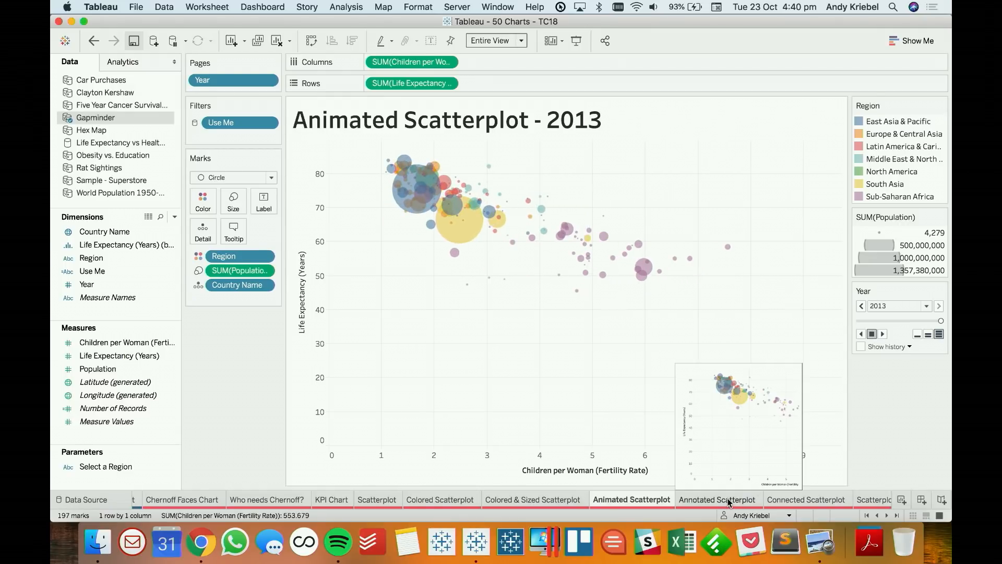
left_click(730, 502)
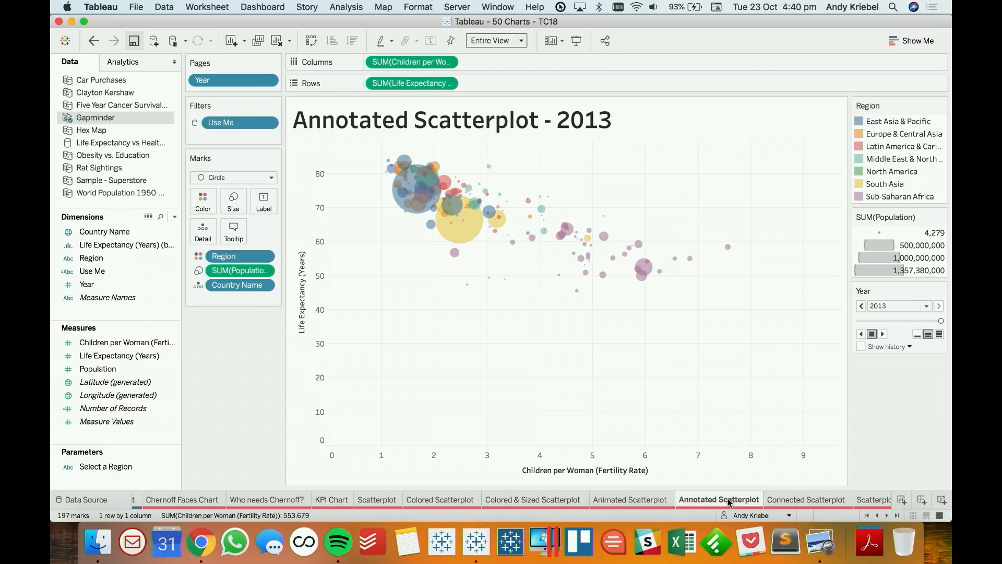
right_click(720, 197)
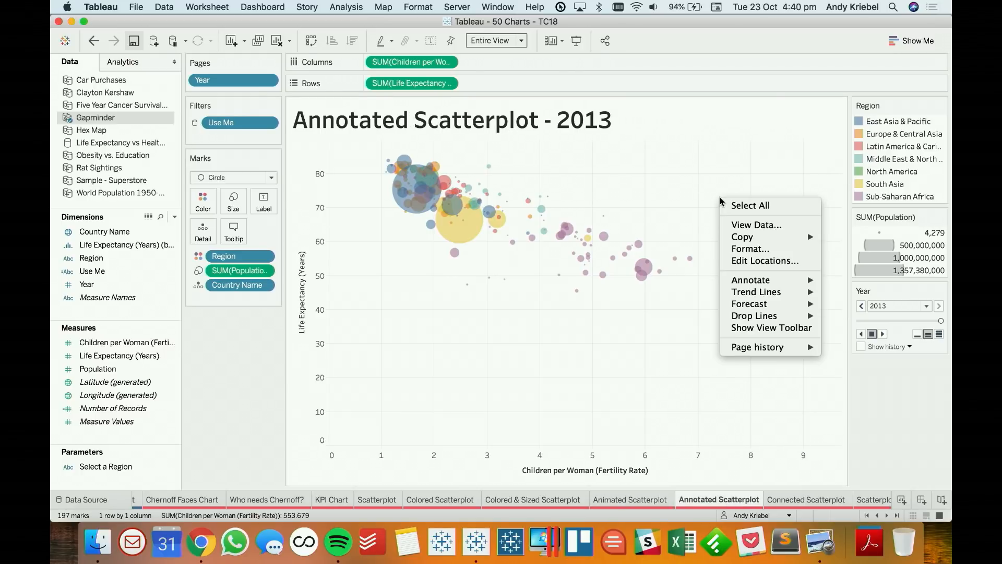
mouse_move(752, 296)
mouse_move(778, 282)
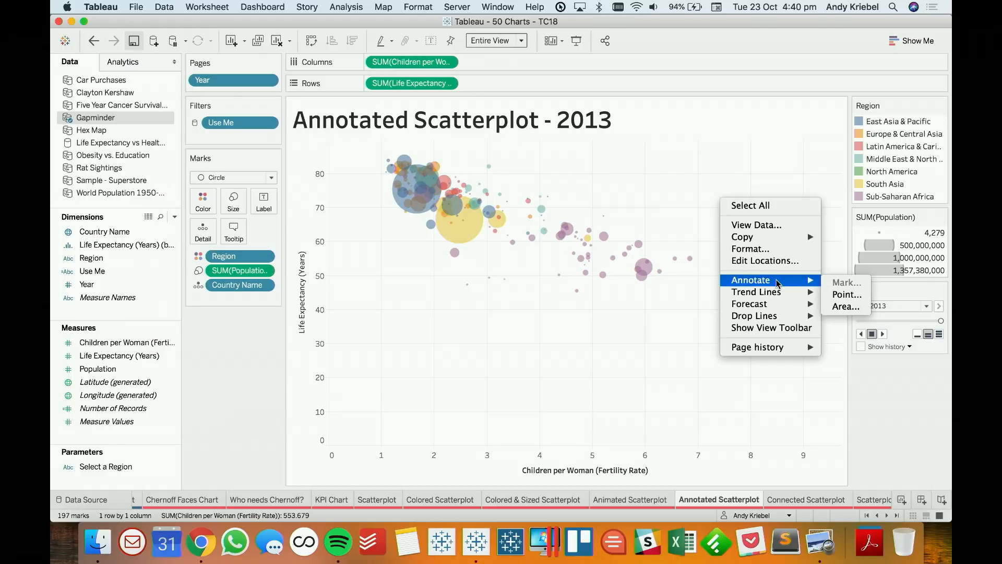
left_click(845, 308)
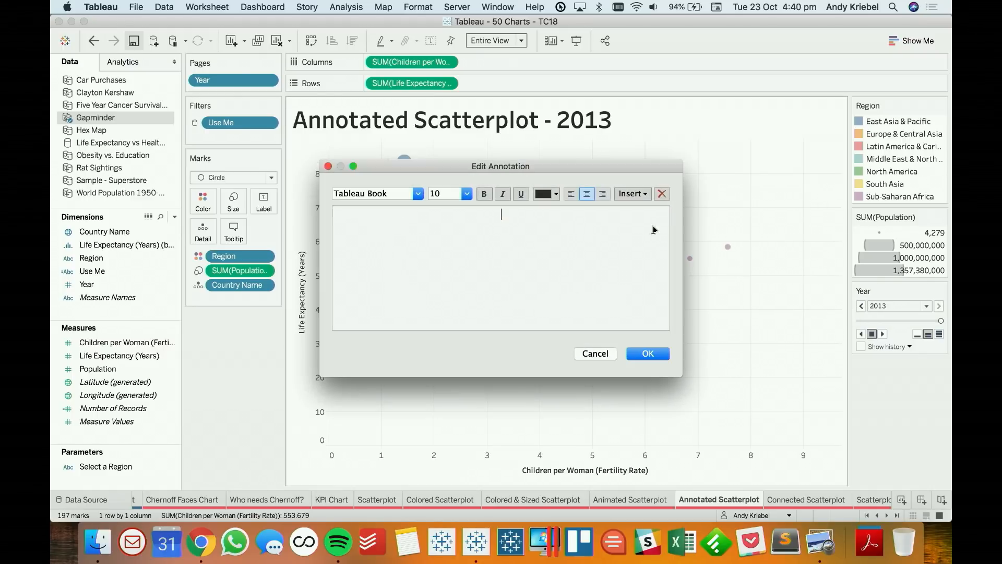
left_click(629, 197)
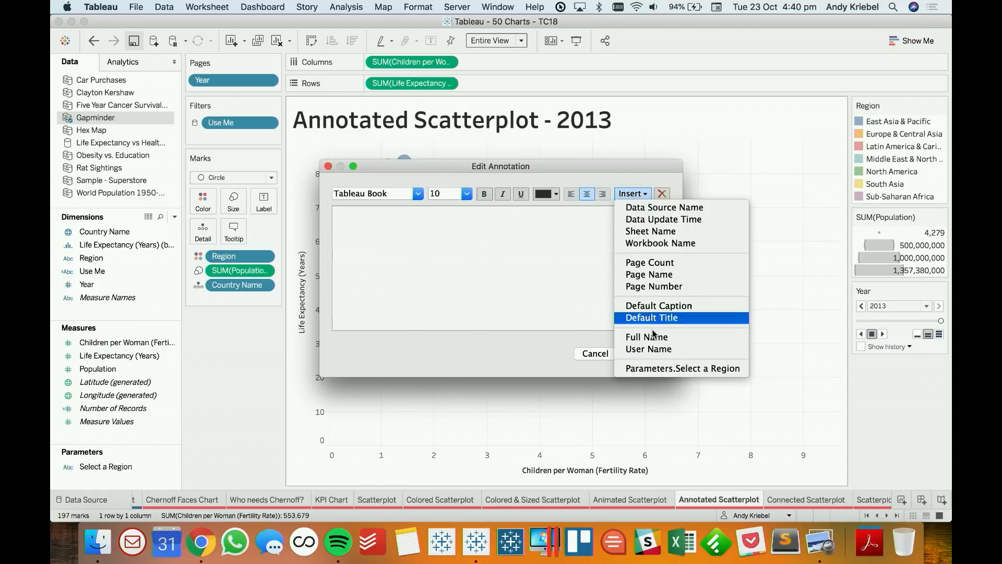
left_click(665, 277)
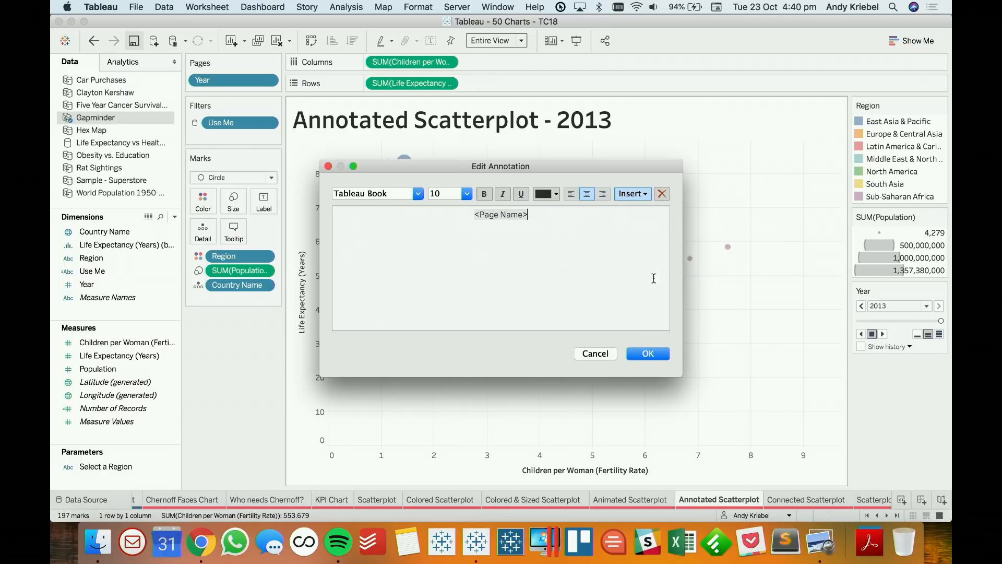
Format the annotation's Page Name text at size 36 in light gray and apply it.
key("super+a")
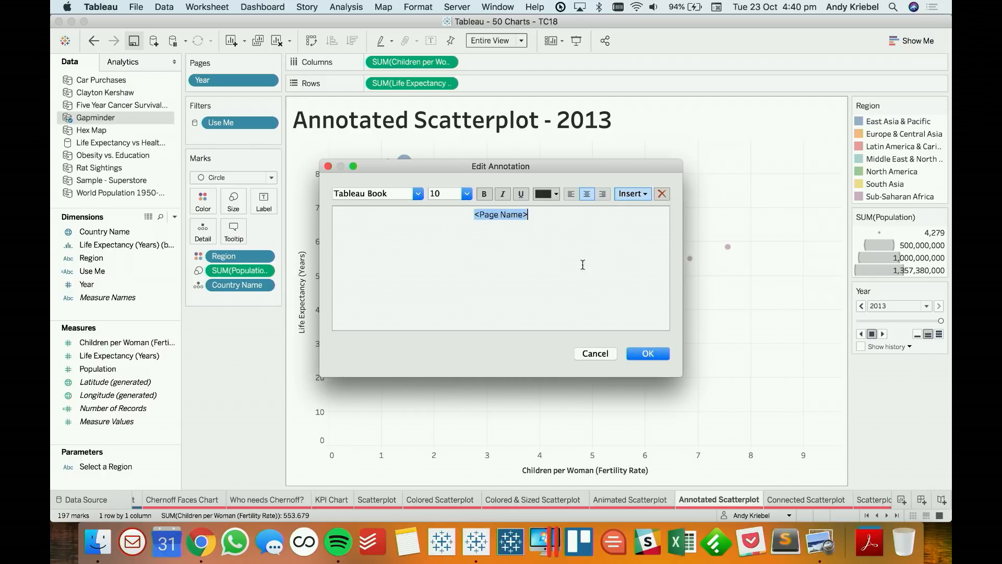
left_click(467, 195)
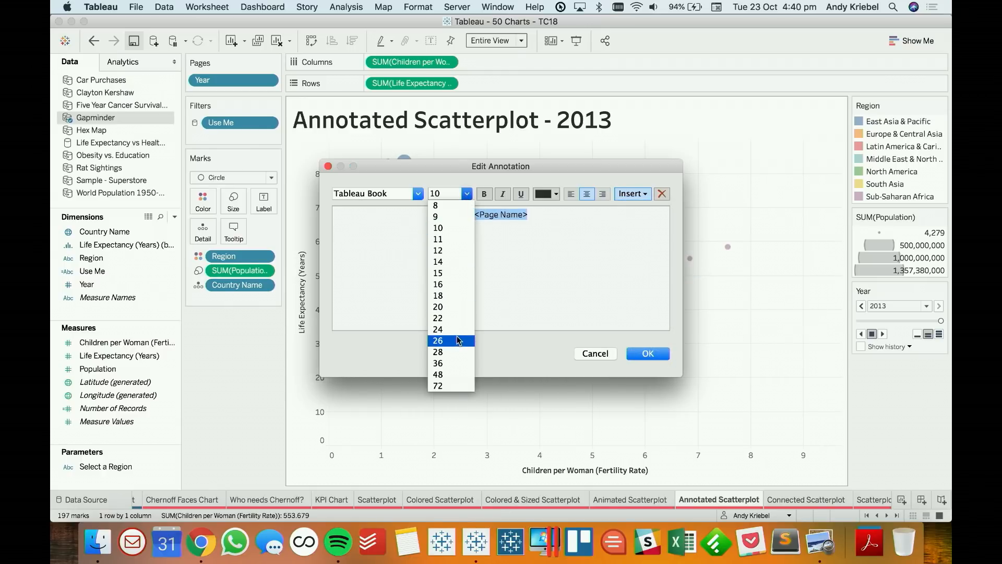
left_click(457, 340)
left_click(466, 194)
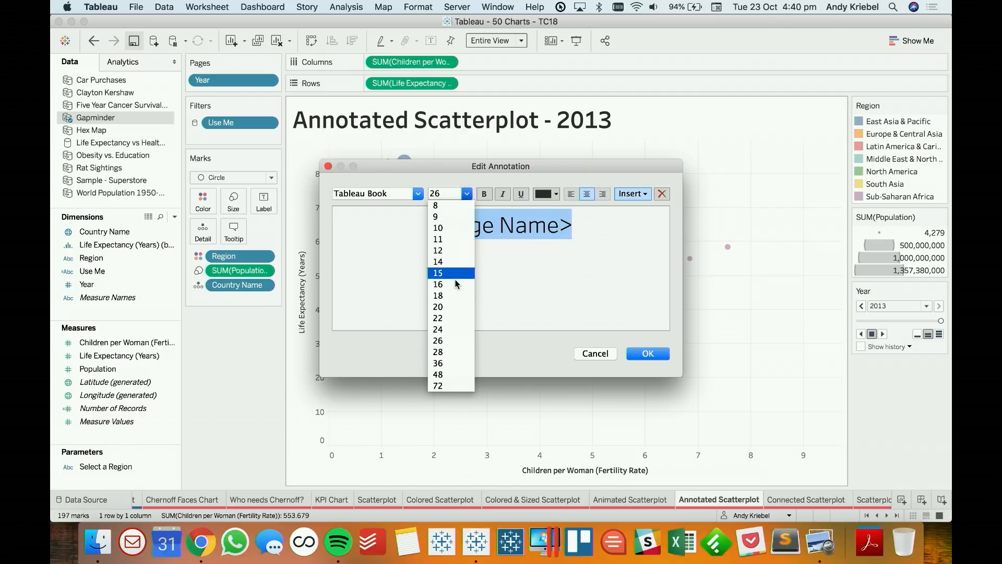
left_click(450, 363)
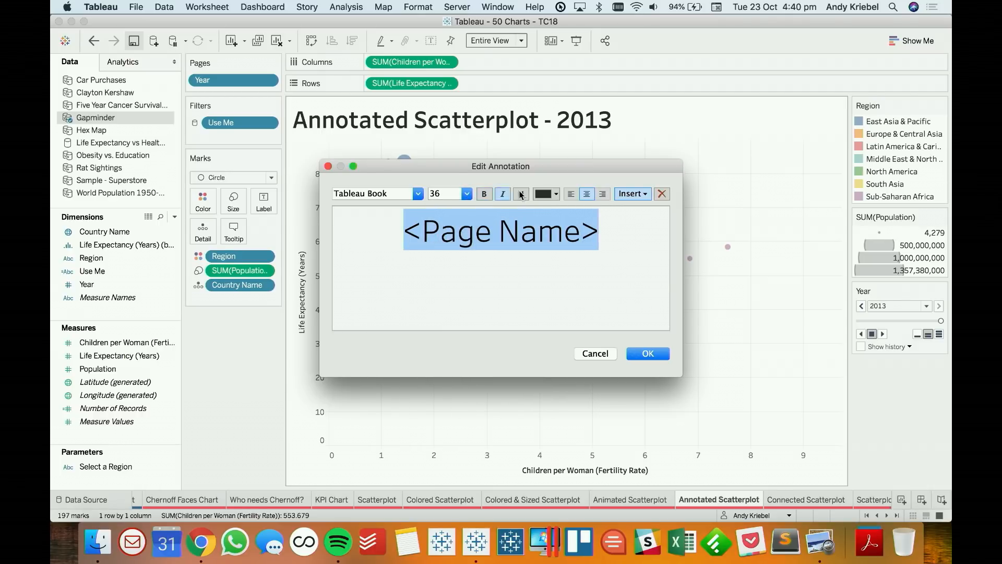
left_click(546, 194)
left_click(553, 250)
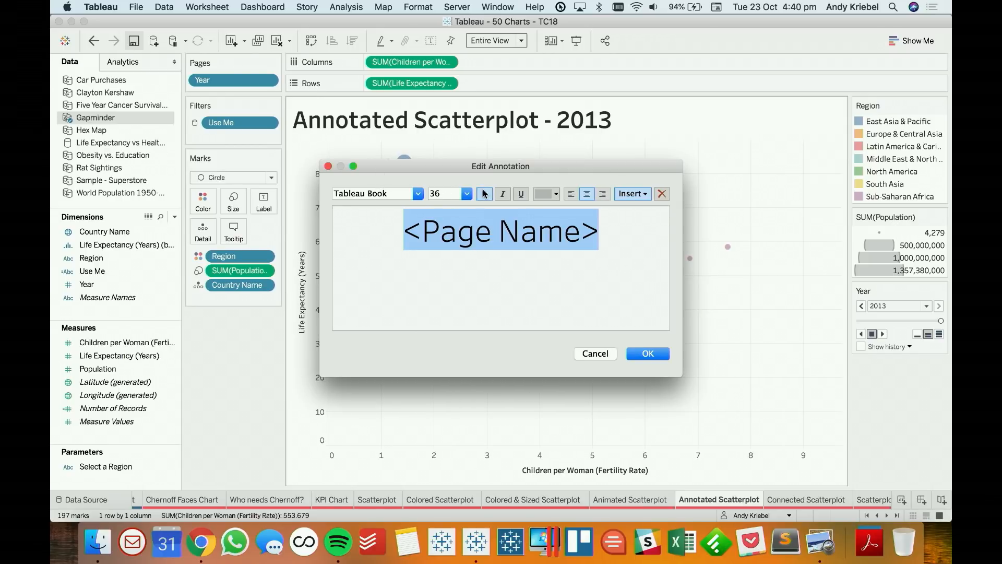
left_click(648, 354)
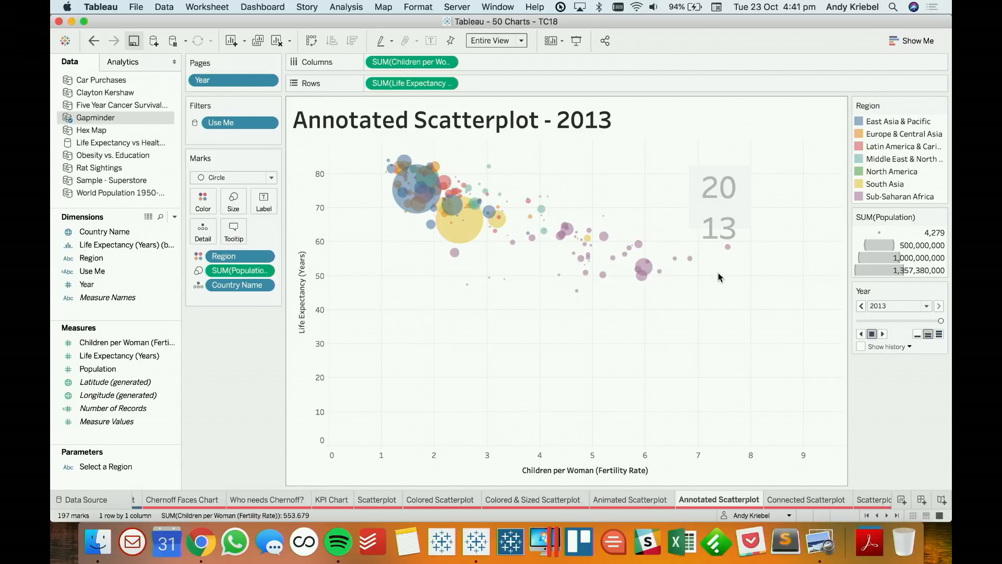
Widen the year annotation so it fits on one line, and set its shading and line to None.
left_click(717, 215)
left_click_drag(750, 197, 806, 197)
right_click(752, 195)
left_click(781, 208)
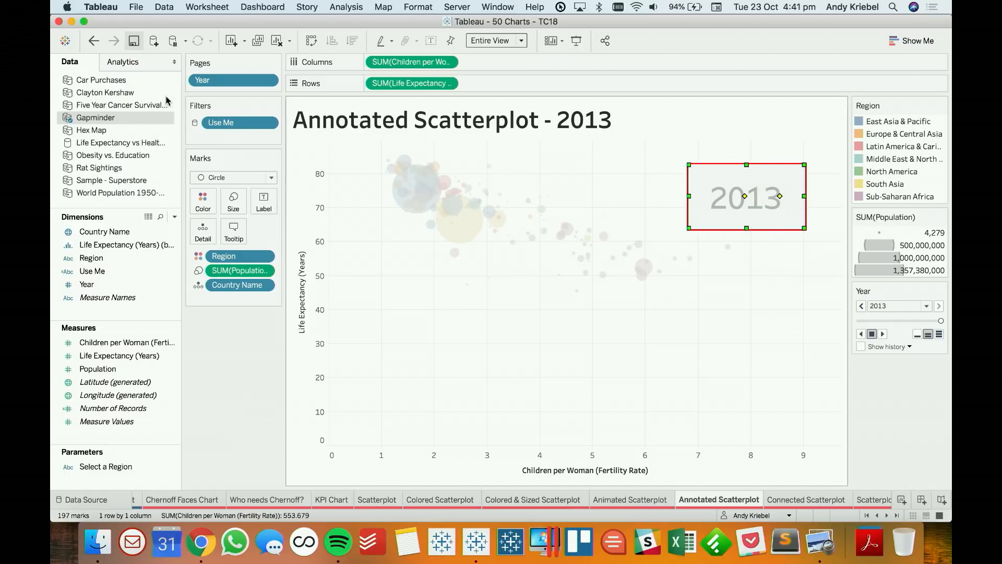
left_click(134, 124)
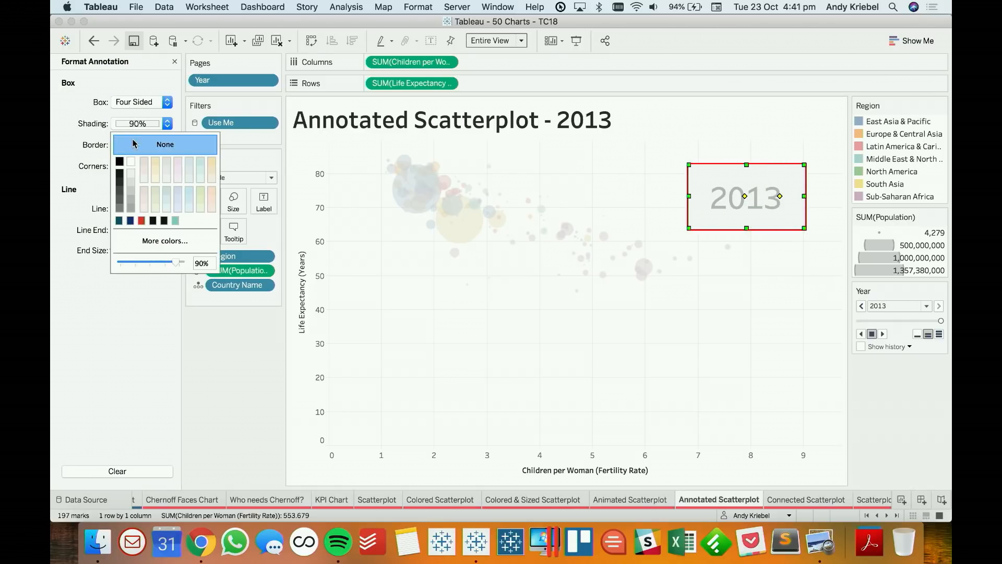
left_click(133, 144)
left_click(100, 252)
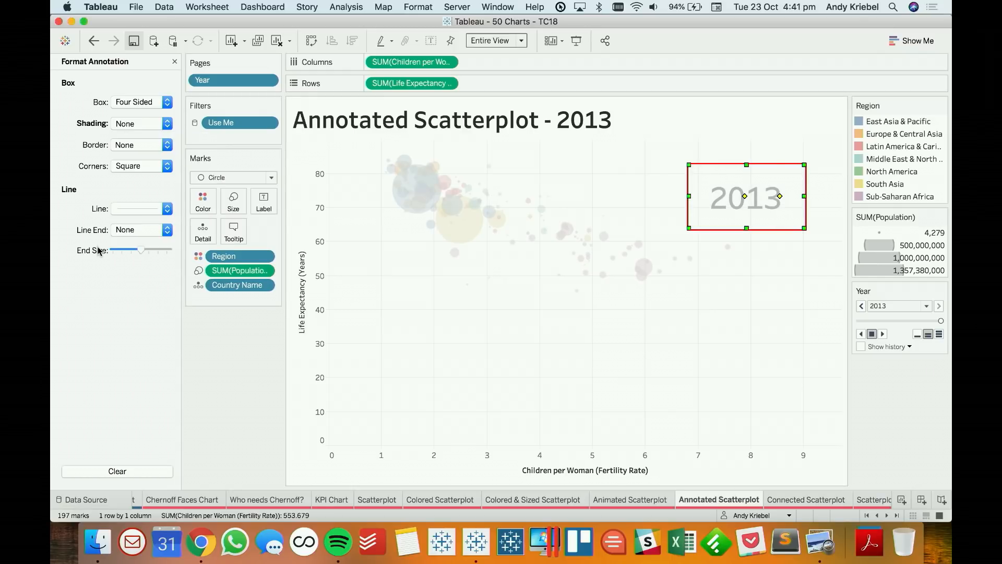
left_click(140, 207)
left_click(156, 226)
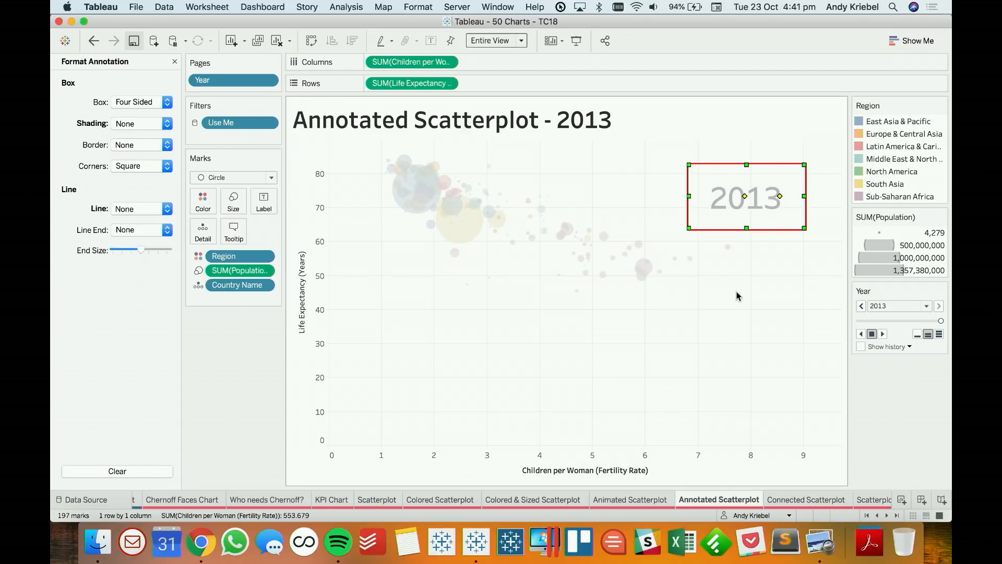
Deselect the annotation and play the year-by-year animation of the annotated scatterplot.
left_click(736, 296)
left_click(882, 334)
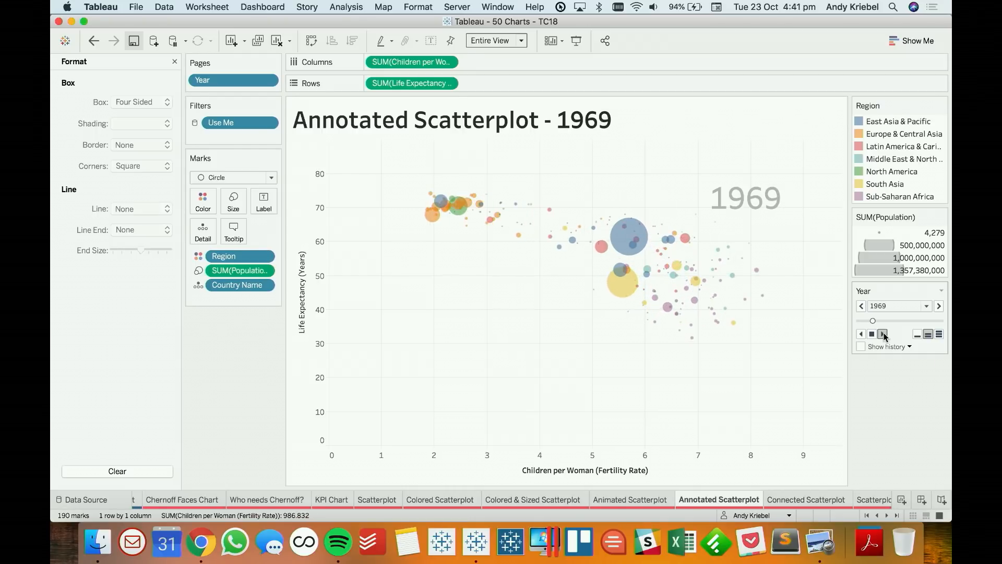
On the Connected Scatterplot sheet, plot Life Expectancy against Health Expenditure, with Country Name and Year as detail.
left_click(789, 501)
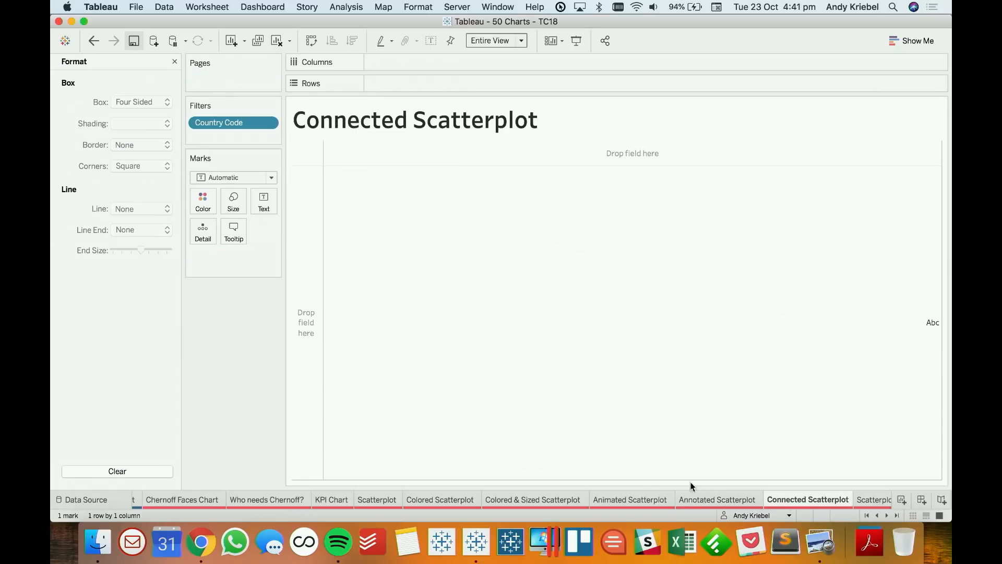
left_click(175, 63)
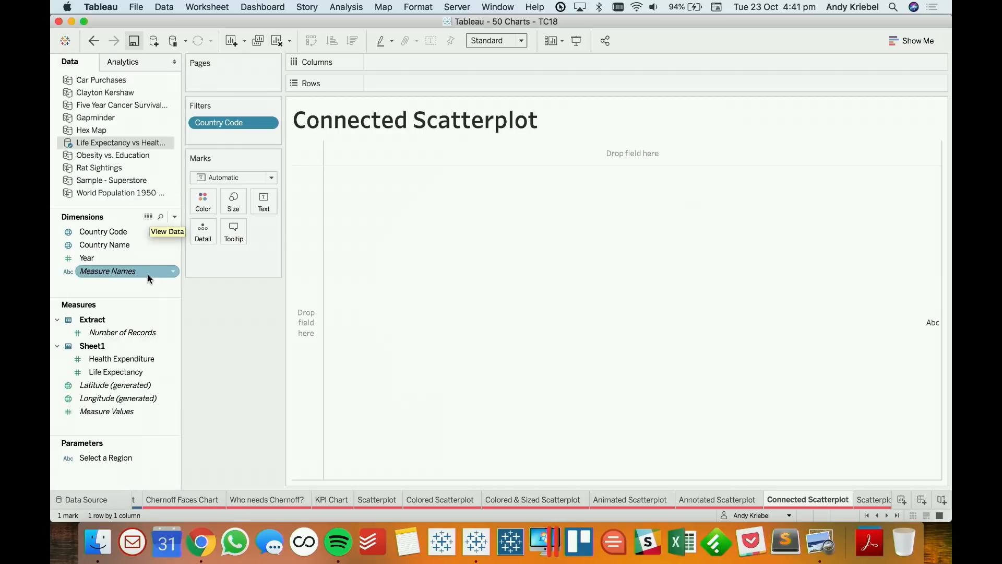
double_click(125, 371)
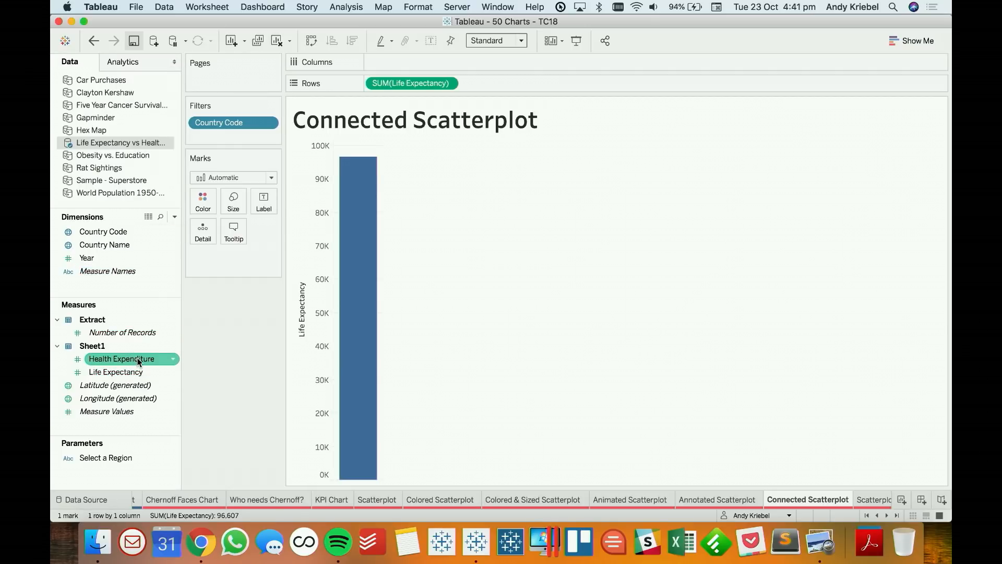
double_click(126, 359)
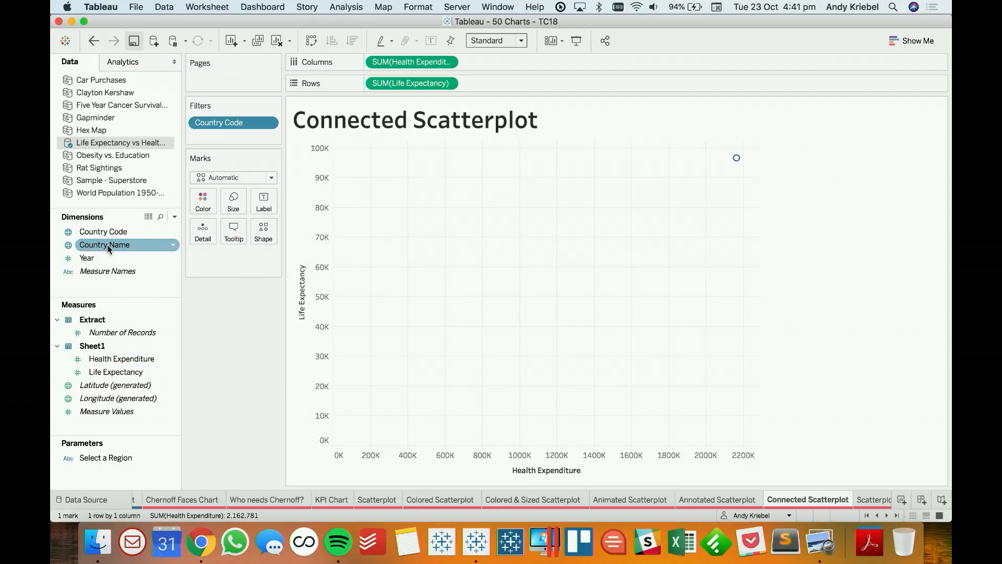
left_click_drag(108, 245, 203, 232)
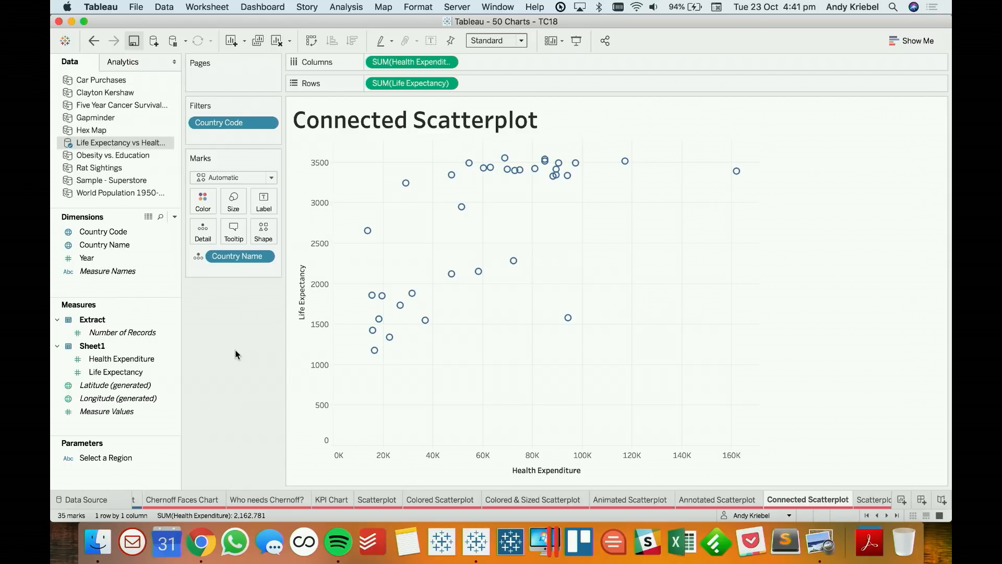
left_click_drag(86, 258, 205, 236)
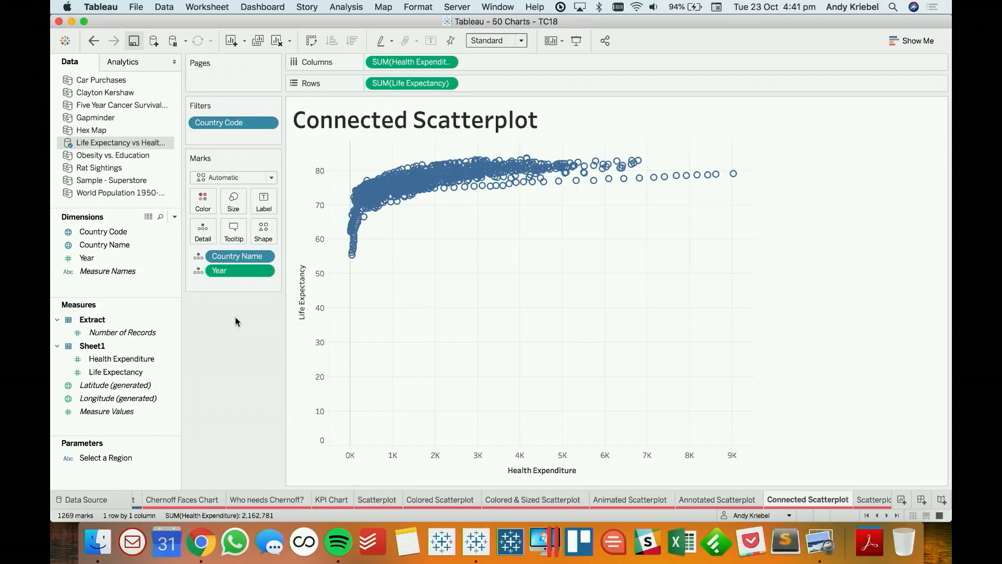
Change the marks to Line and connect them along the path of Year.
left_click(226, 178)
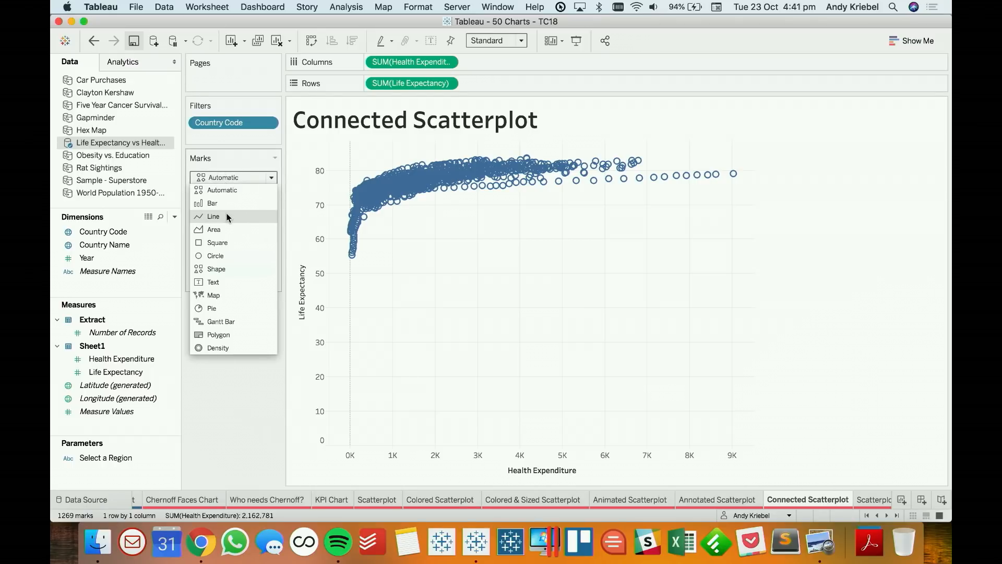
left_click(227, 217)
left_click_drag(229, 270, 265, 236)
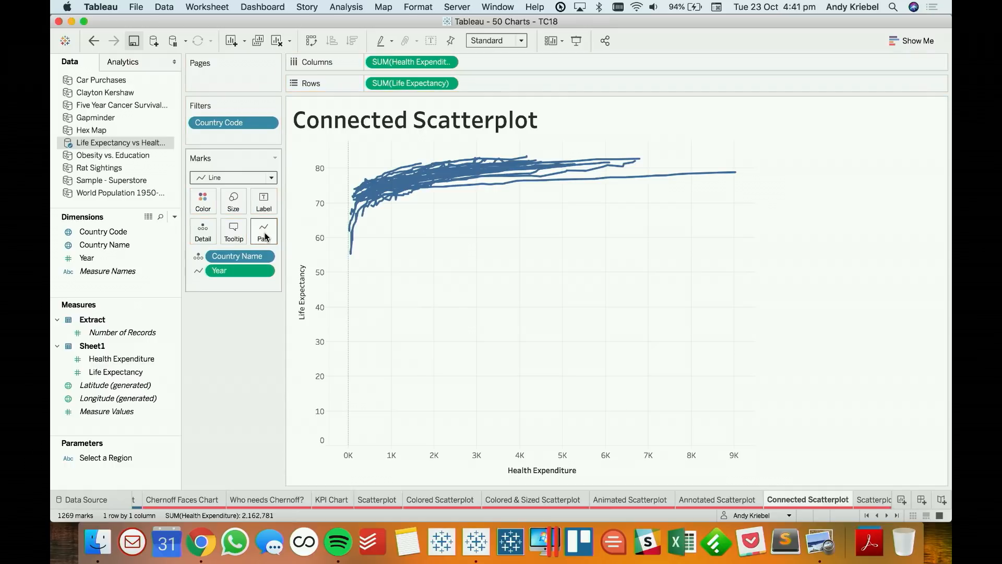
Exclude zero from the Life Expectancy axis while keeping its range automatic.
double_click(302, 301)
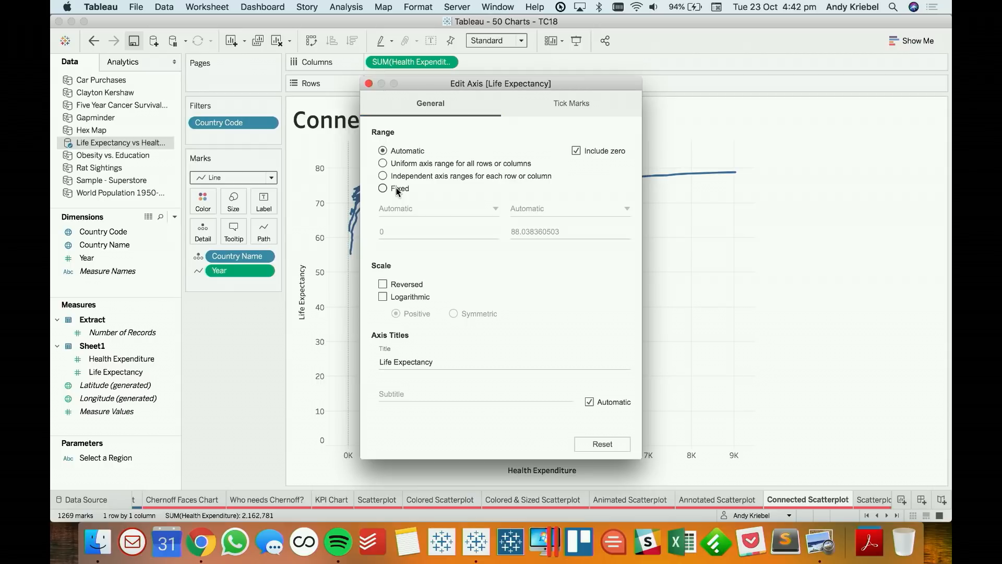
left_click(396, 187)
left_click(403, 208)
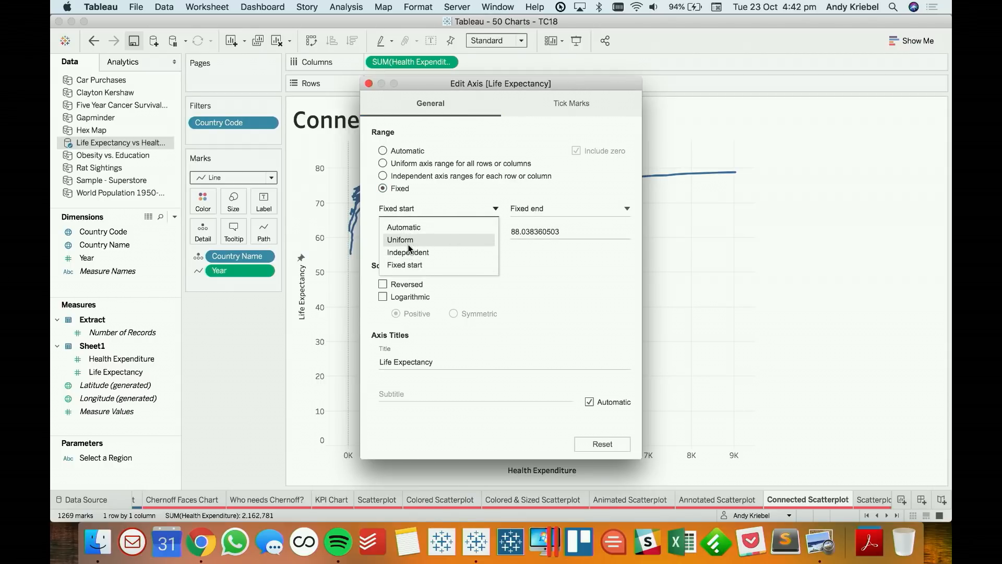
left_click(431, 197)
double_click(398, 232)
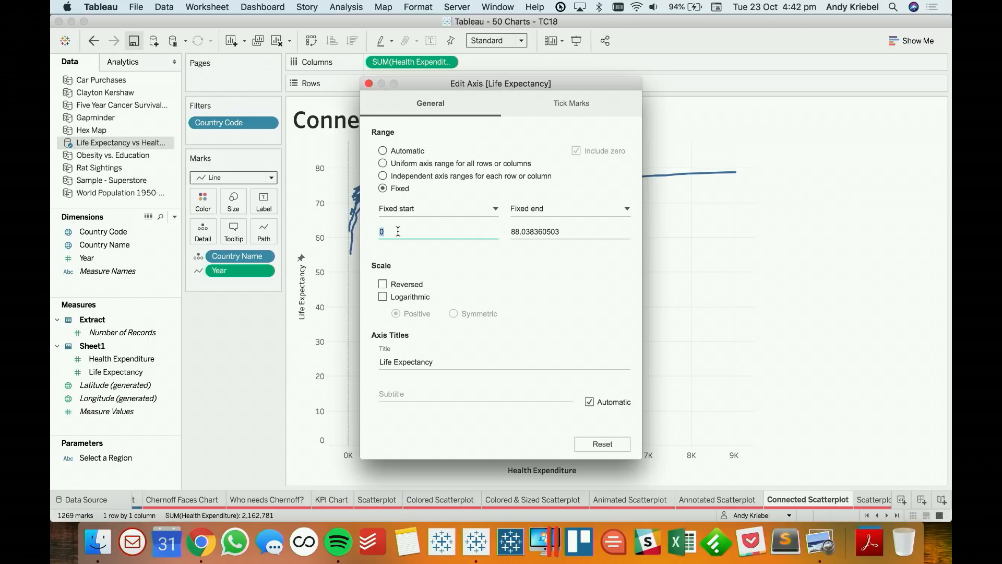
left_click(397, 152)
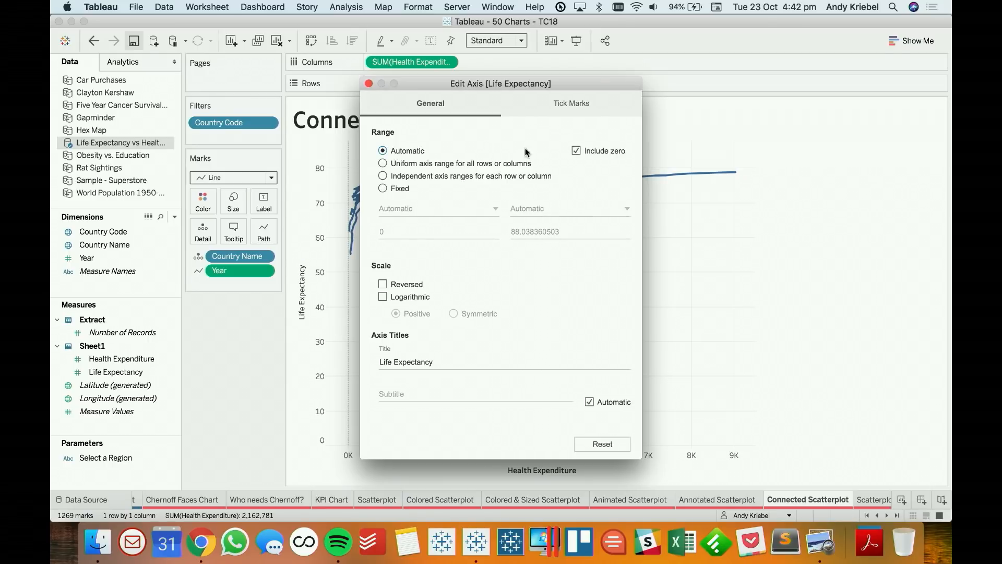
left_click(576, 151)
left_click(368, 83)
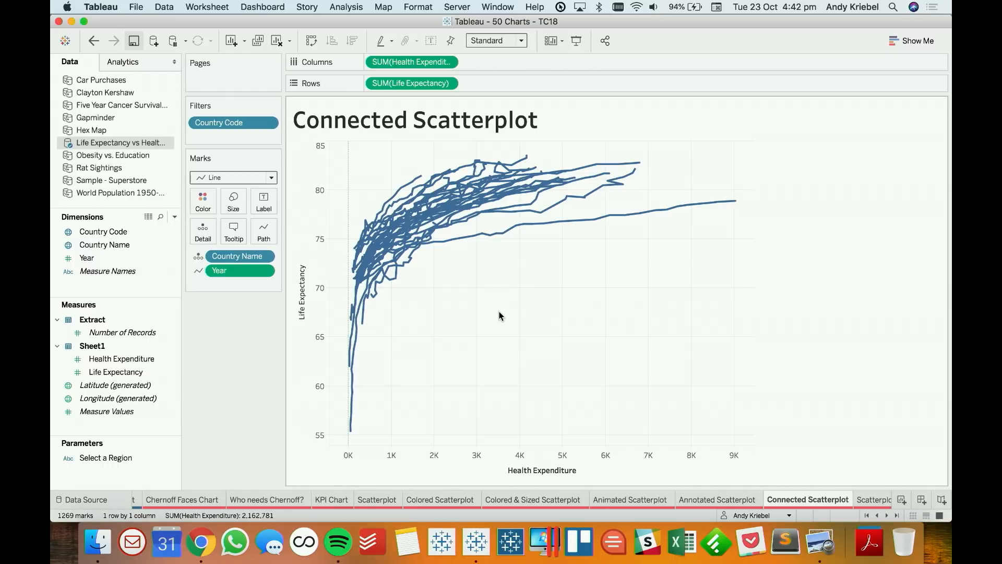
On the Scatterplot Density Heatmap sheet, plot Plate X on columns against Plate Z on rows.
left_click(870, 501)
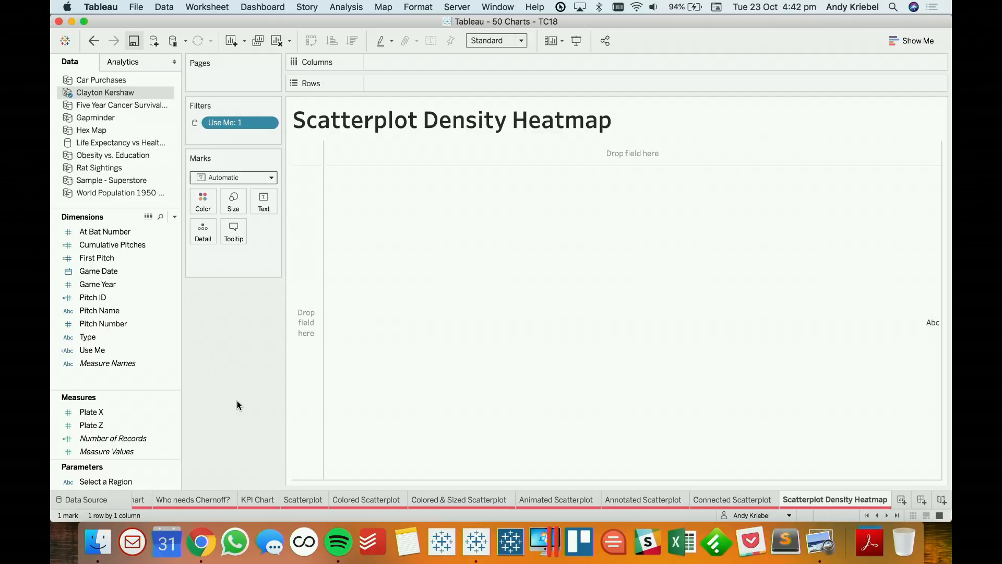
mouse_move(105, 409)
left_mouse_down()
mouse_move(334, 124)
mouse_move(410, 58)
left_mouse_up()
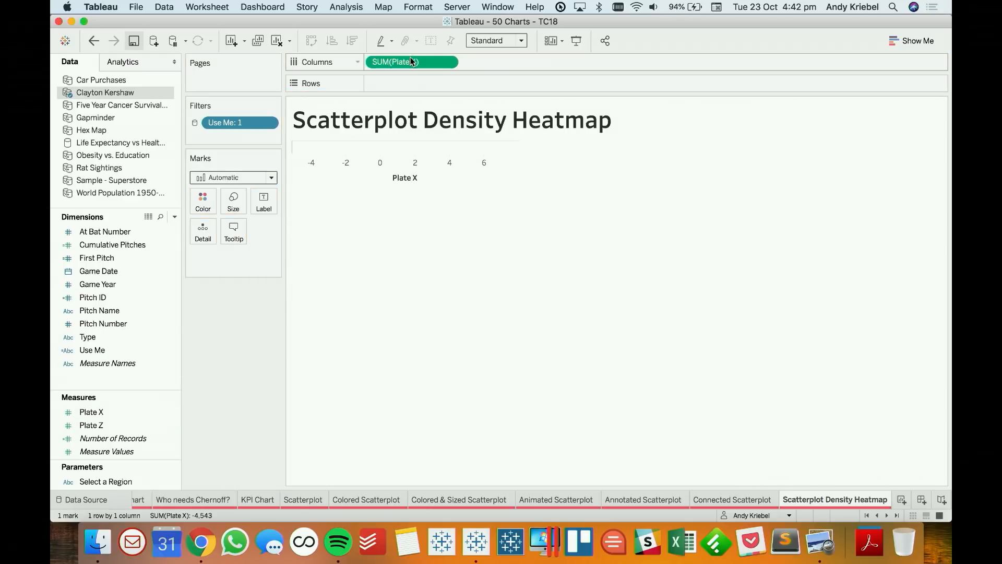
left_click_drag(102, 426, 102, 425)
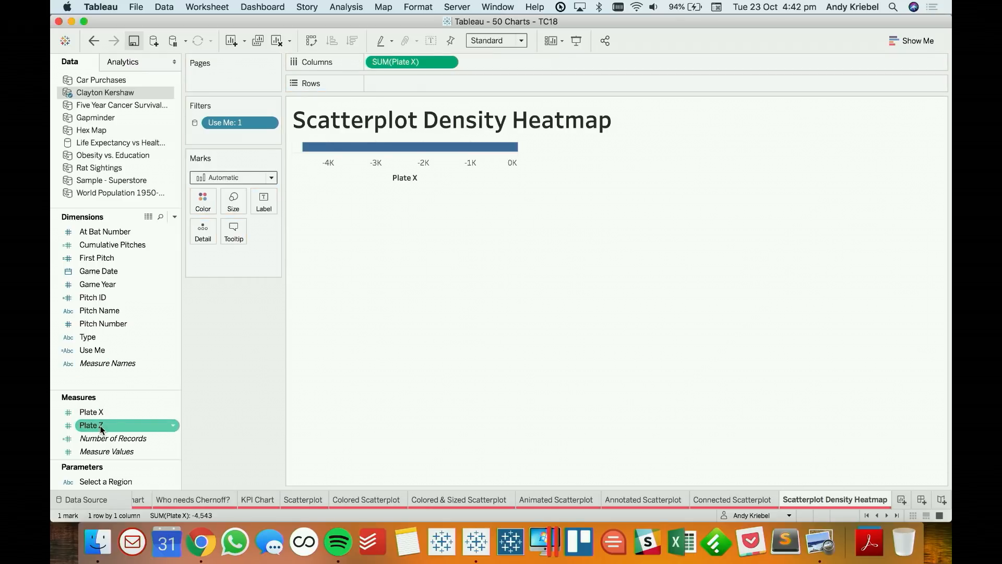
left_click_drag(101, 427, 396, 88)
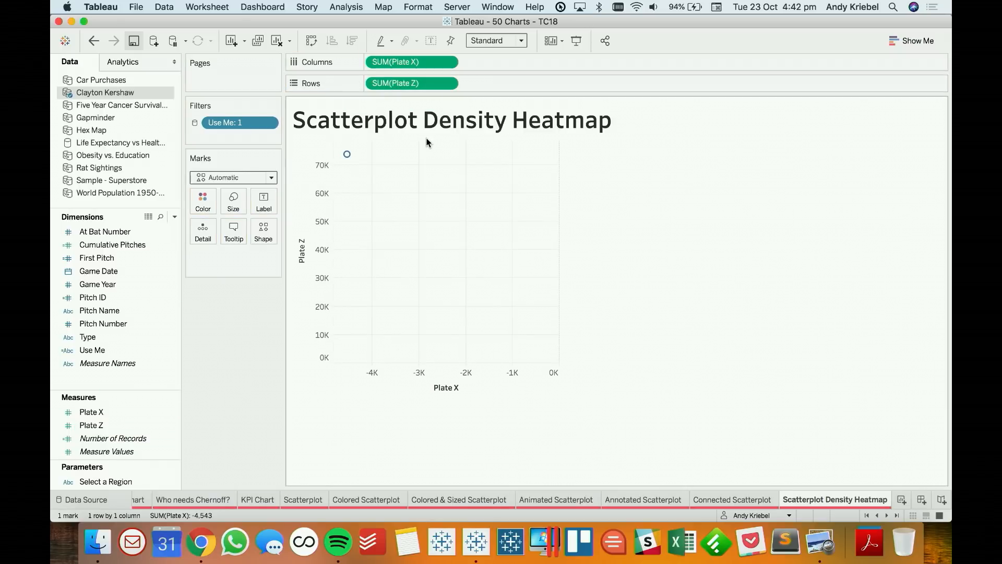
Disaggregate the measures to show every pitch and change the mark type to Density.
left_click(338, 8)
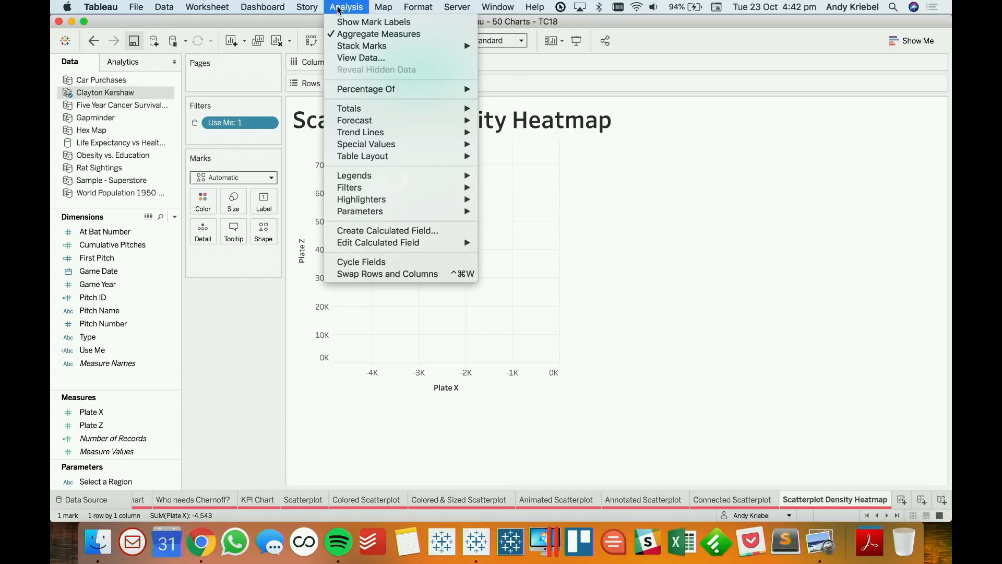
left_click(349, 35)
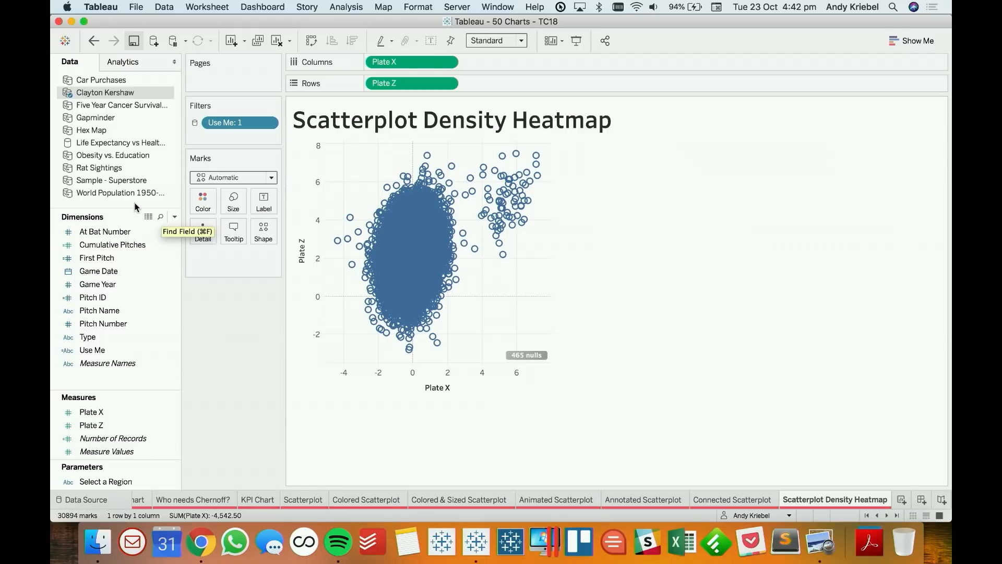
left_click(214, 178)
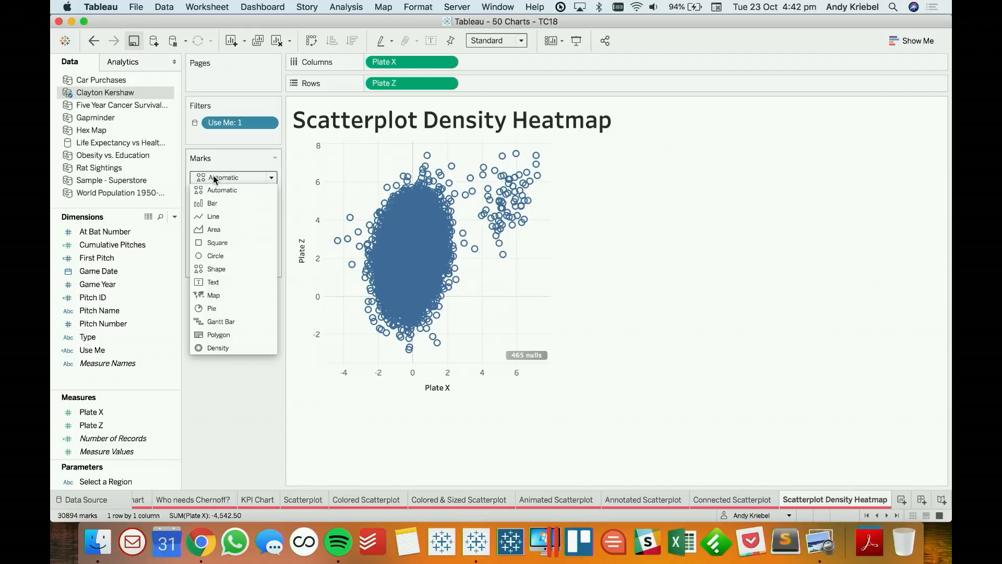
left_click(216, 348)
Color the density marks with the Sunrise-Sunset Diverging palette and split the heatmap into columns by Type.
left_click(203, 201)
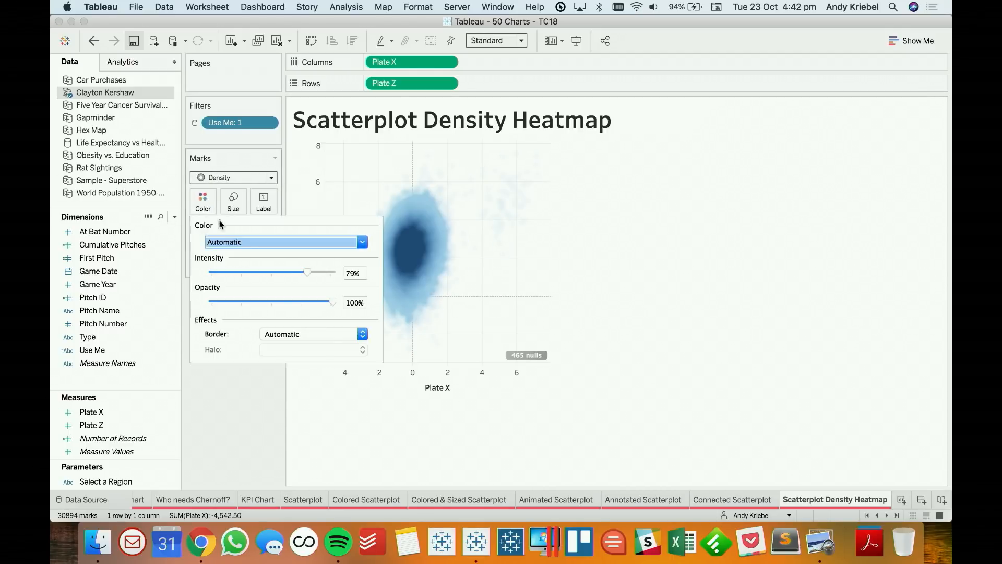
left_click(243, 242)
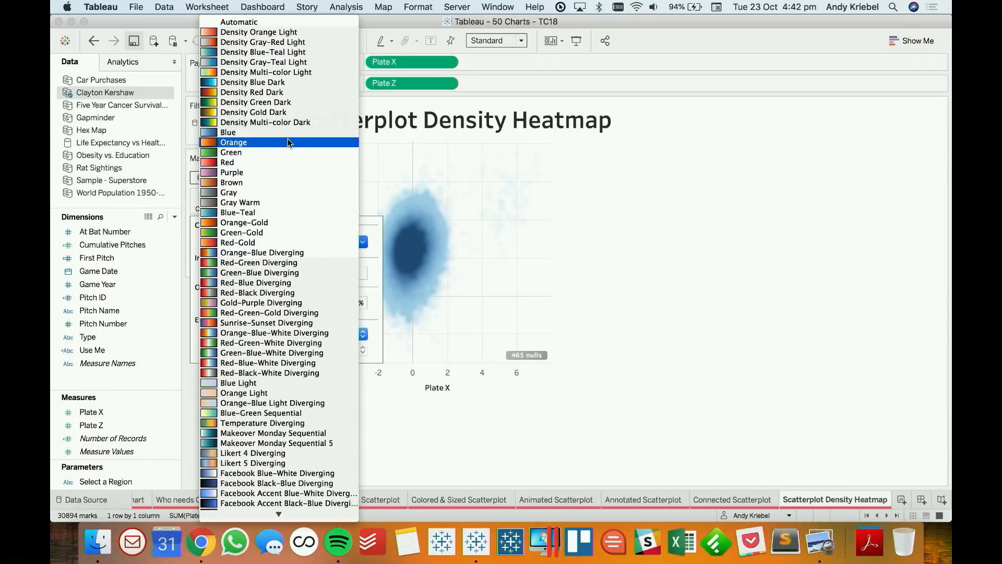
left_click(260, 321)
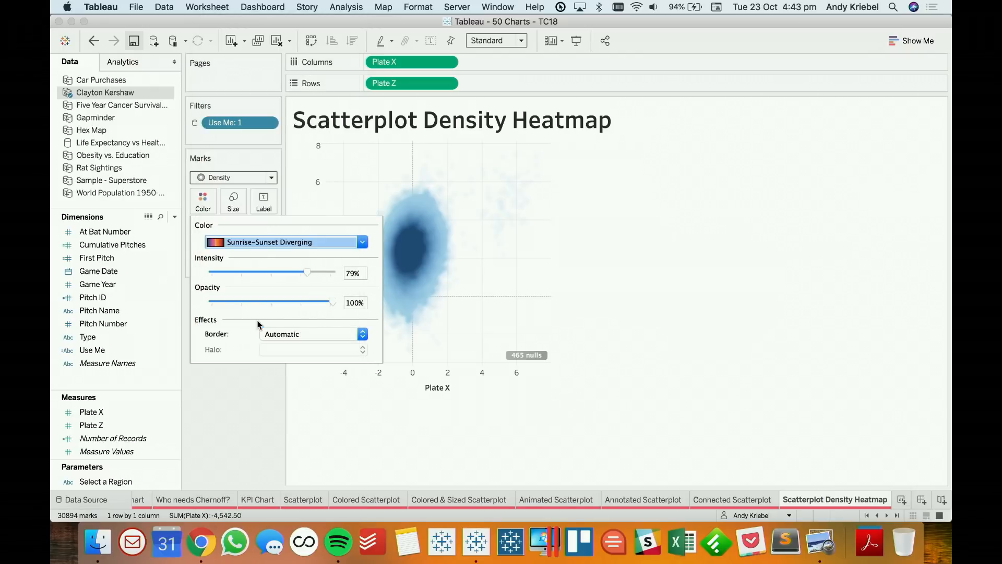
left_click(506, 272)
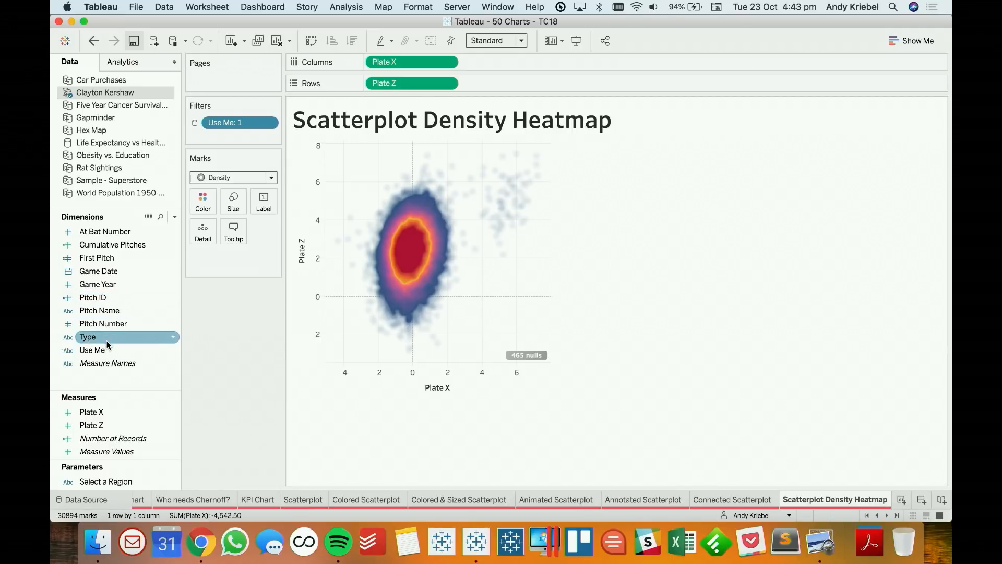
left_click_drag(108, 343, 374, 64)
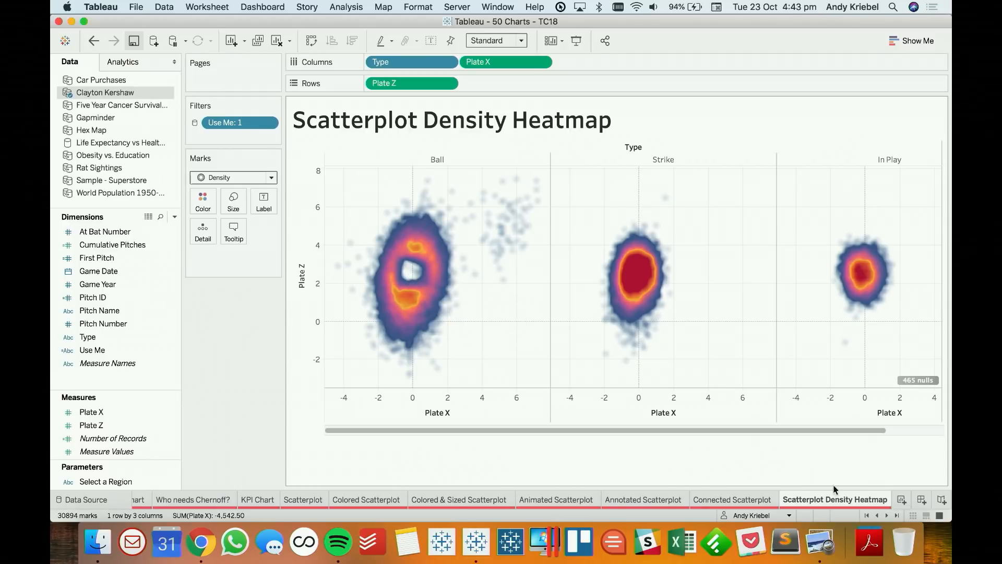
On the Density Map sheet, map the rat sightings with Longitude on columns and Latitude on rows.
left_click(887, 515)
left_click(887, 516)
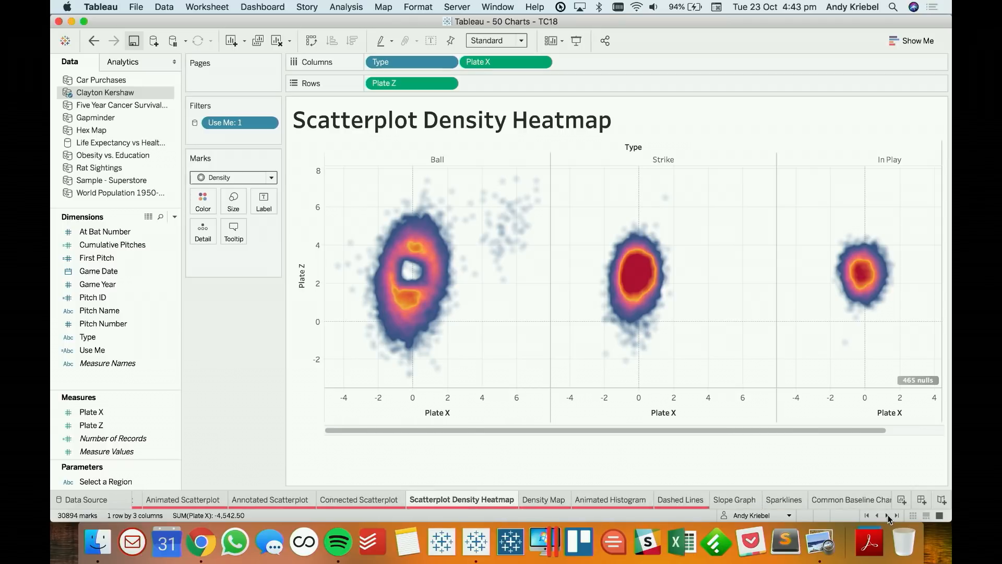
left_click(534, 497)
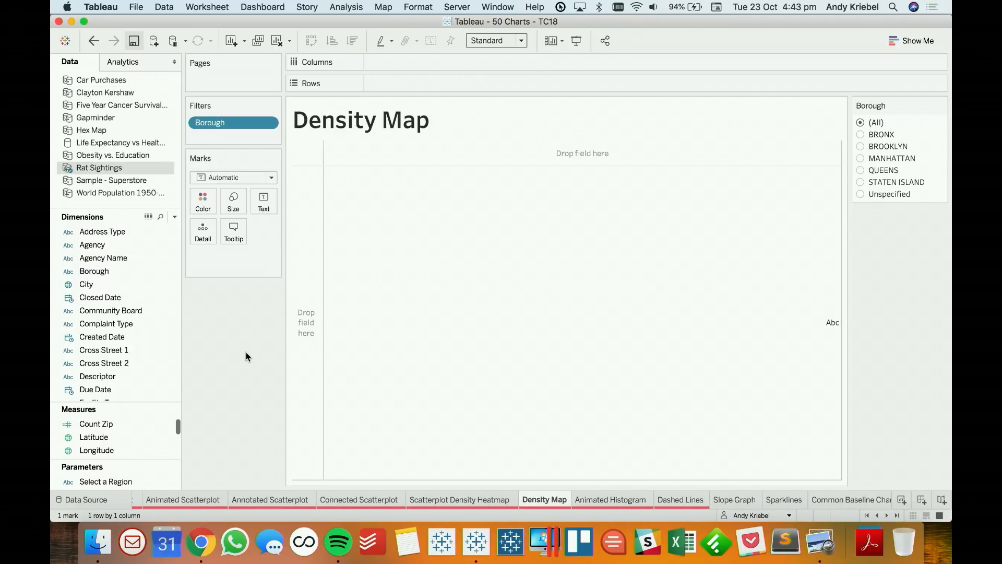
scroll(155, 339, "down", 2)
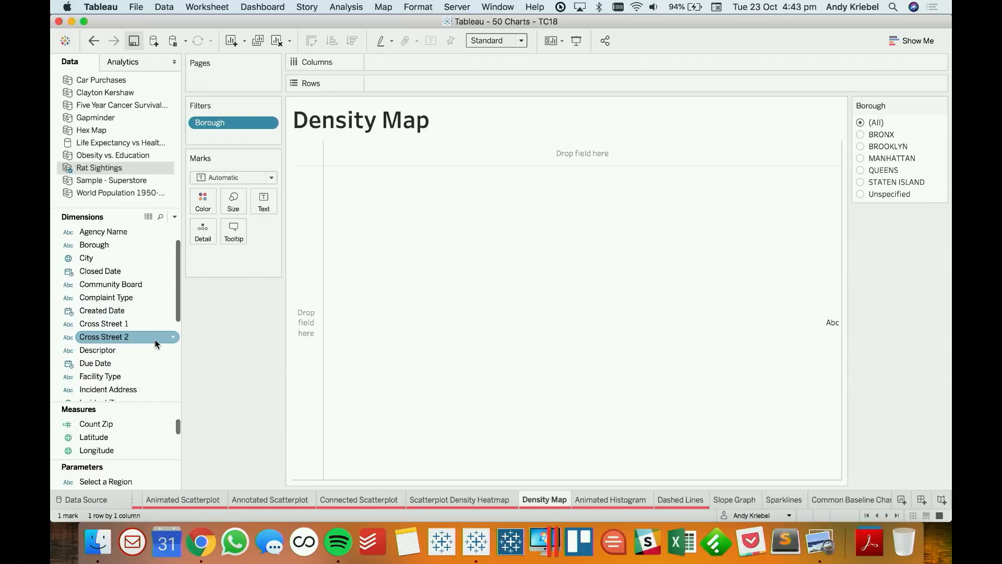
double_click(128, 450)
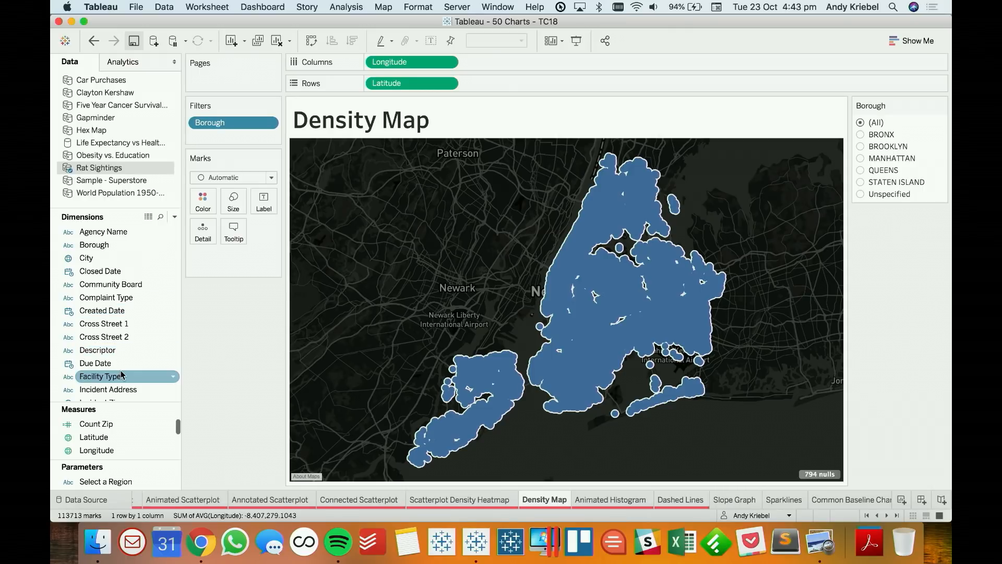
Change the mark type of the rat sightings map to Density.
left_click(355, 8)
left_click(249, 317)
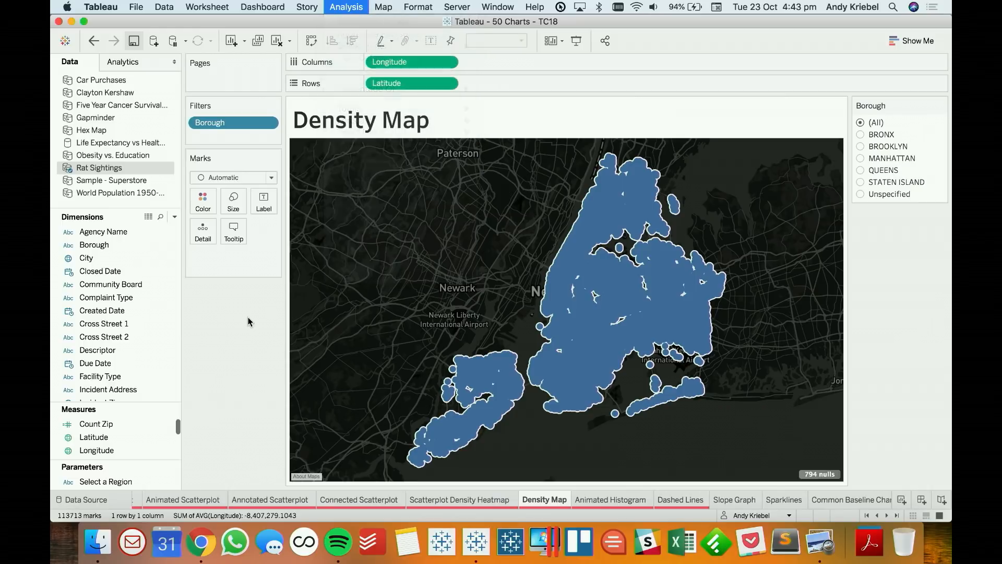
left_click(223, 178)
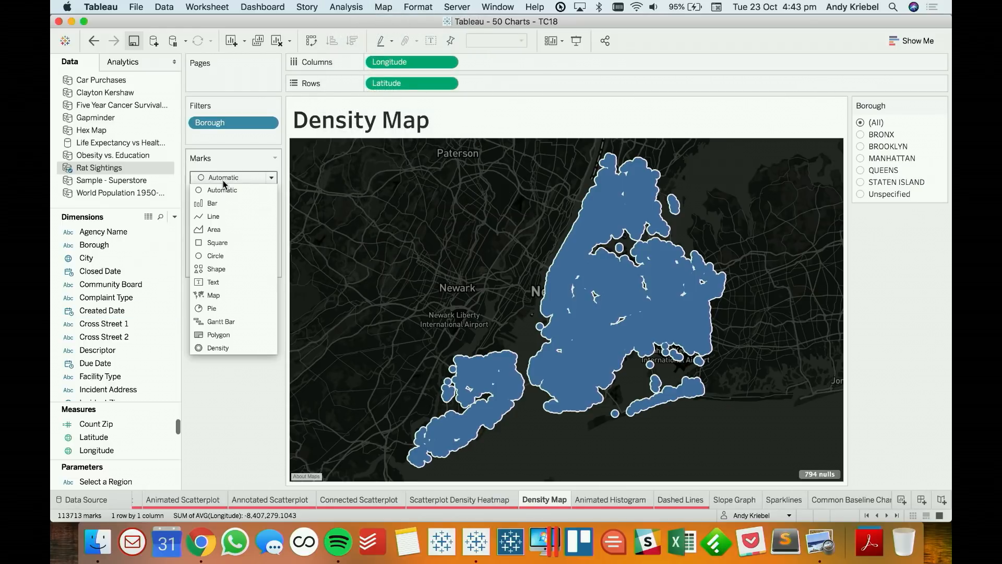
left_click(216, 348)
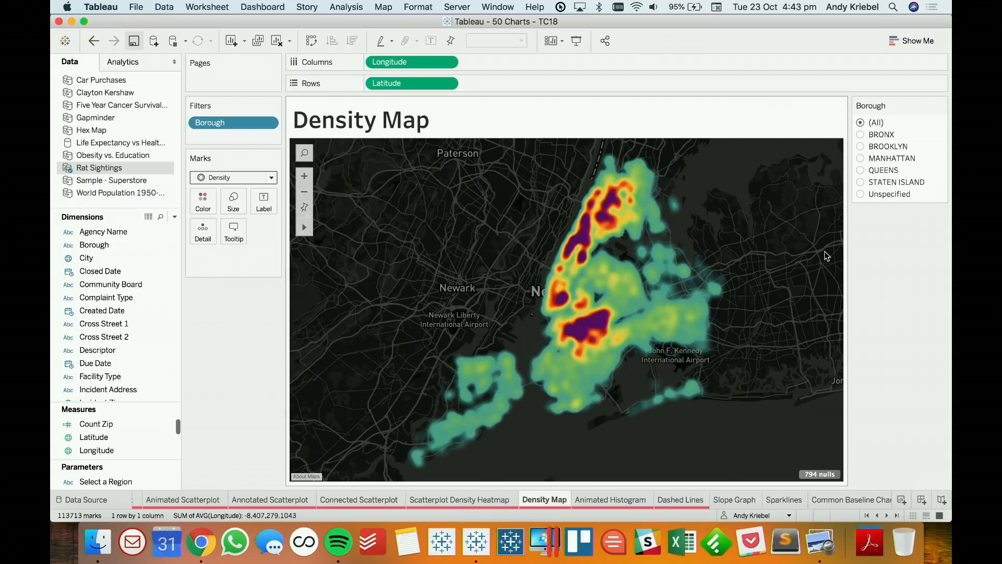
Filter the density map by borough to BRONX, BROOKLYN and MANHATTAN in turn.
left_click(861, 135)
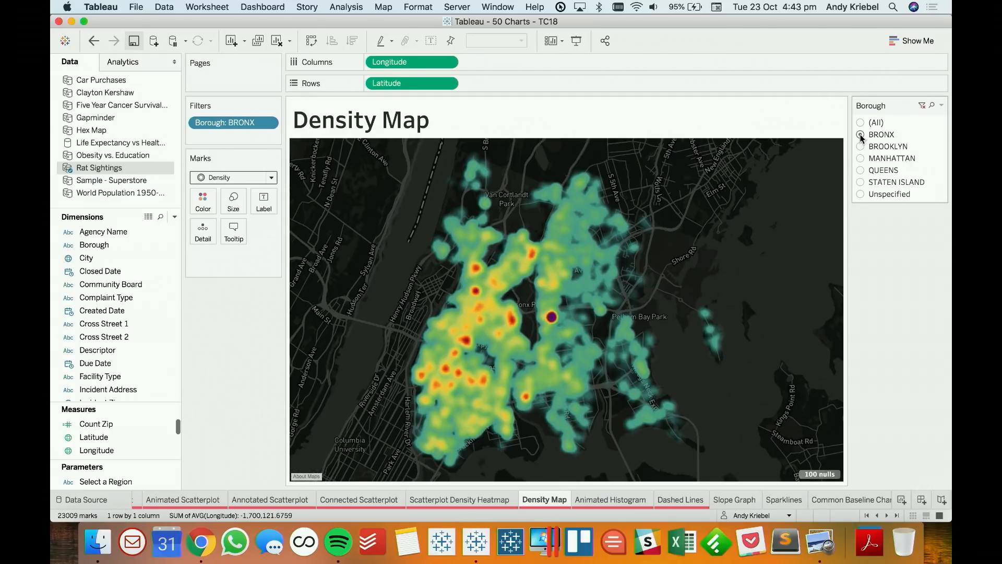
left_click(861, 147)
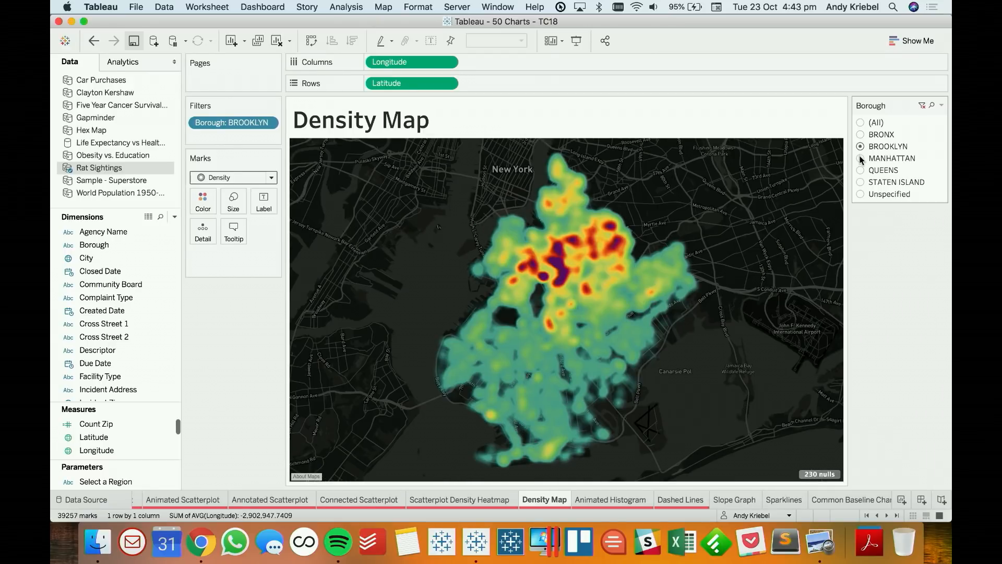
left_click(860, 158)
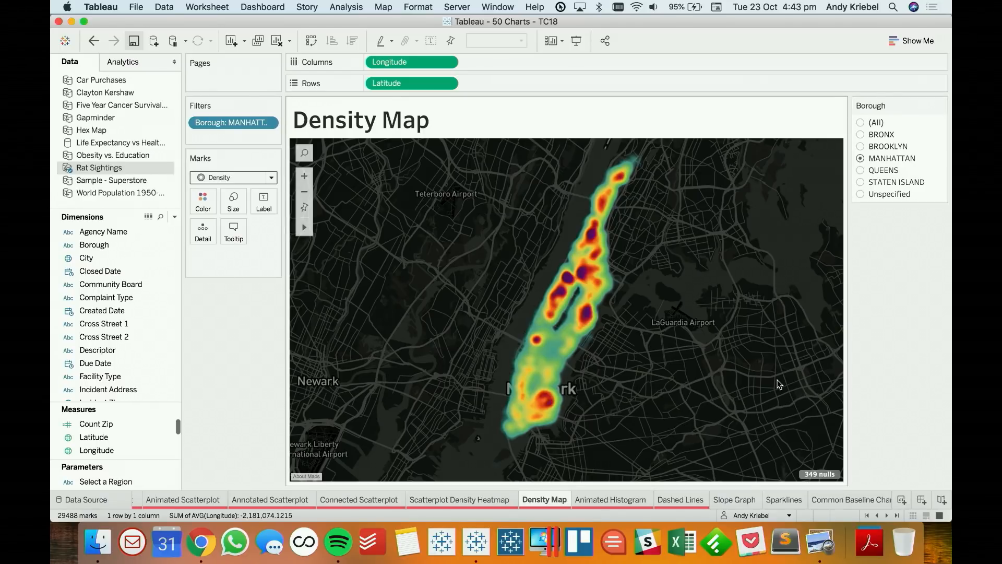
On the Animated Histogram sheet, move Year from the filters to Pages and play the animation from 1960.
left_click(620, 506)
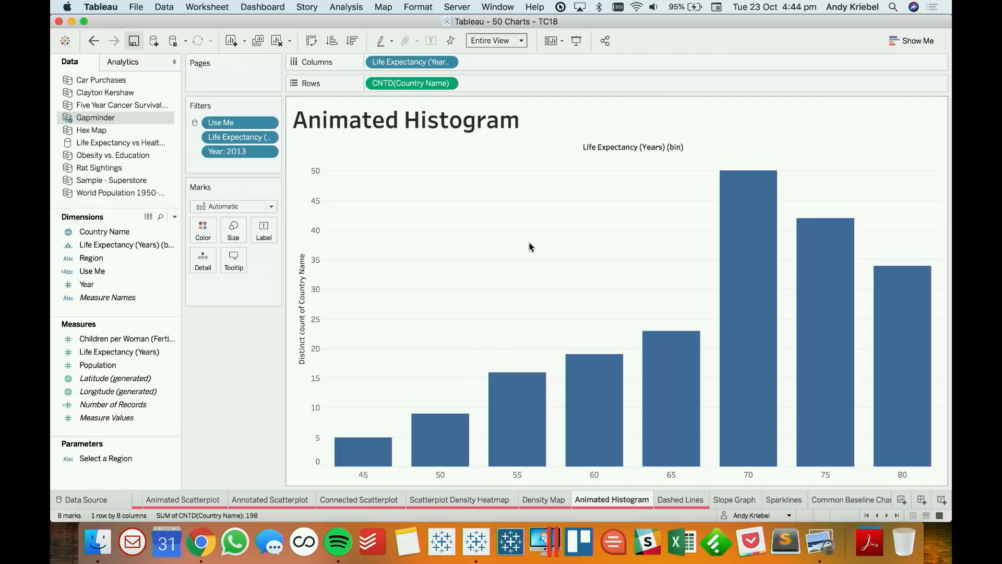
left_click_drag(230, 157, 230, 79)
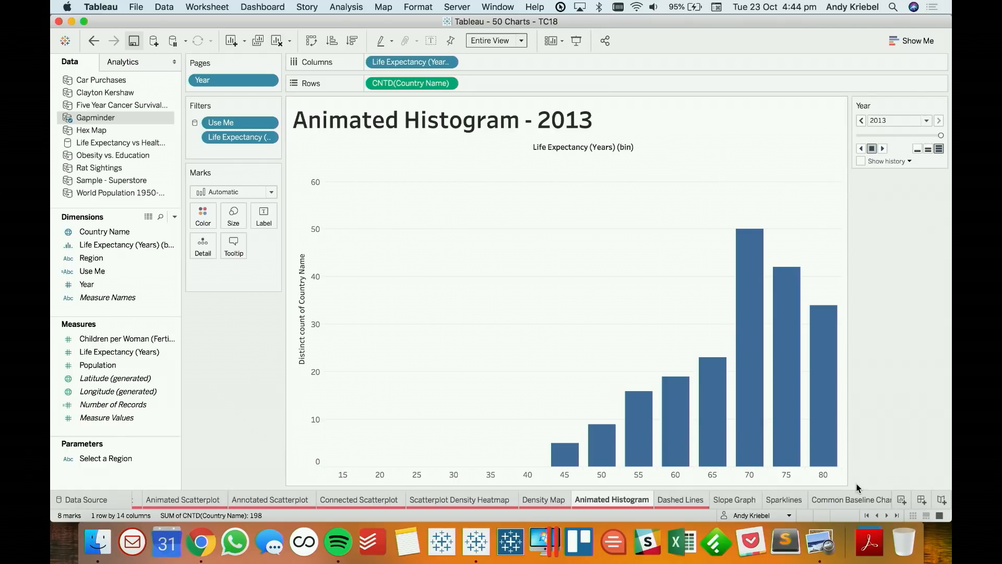
left_click_drag(943, 136, 844, 146)
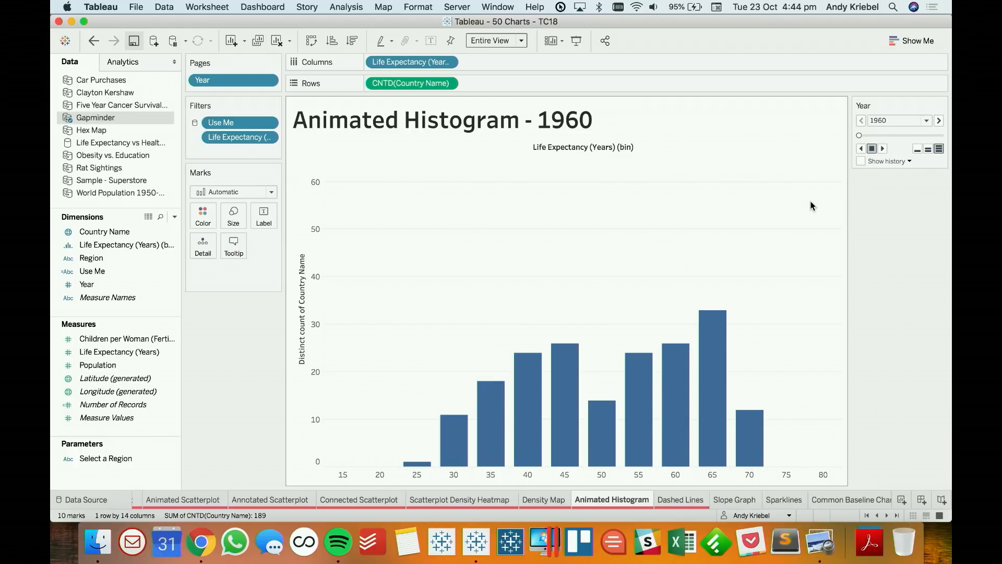
left_click(883, 149)
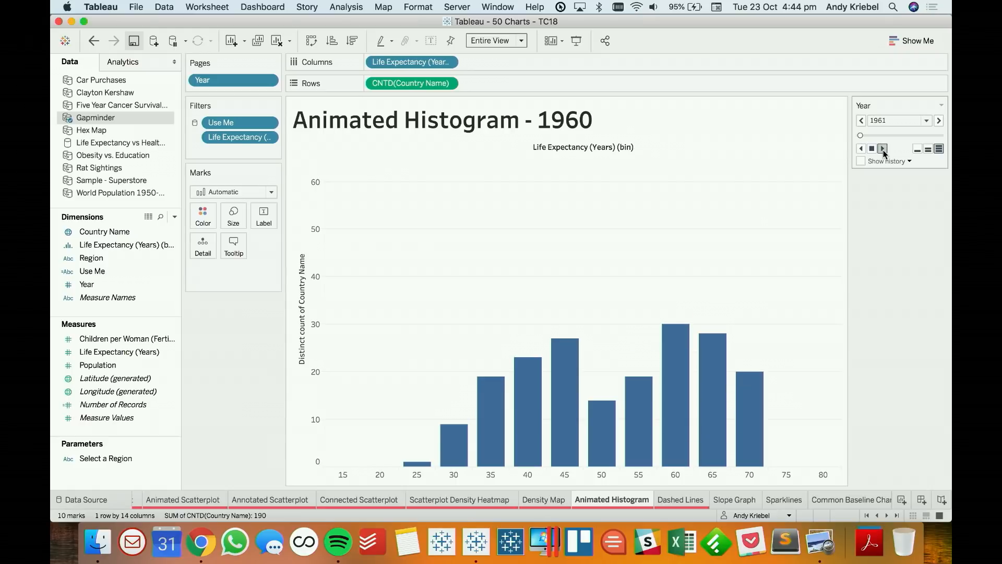
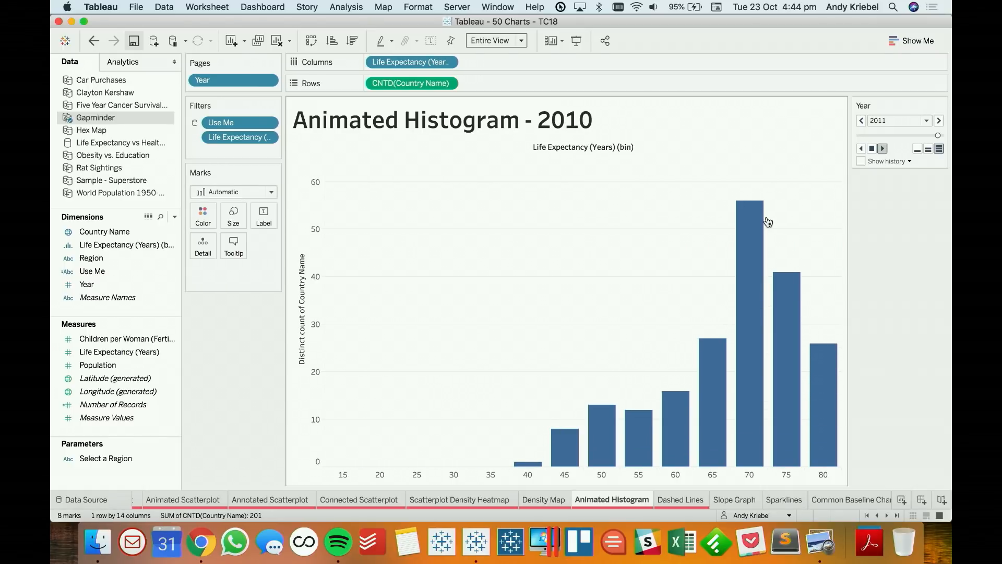
On the Dashed Lines sheet, plot the sum of Price by continuous month of Purchase Date.
left_click(681, 500)
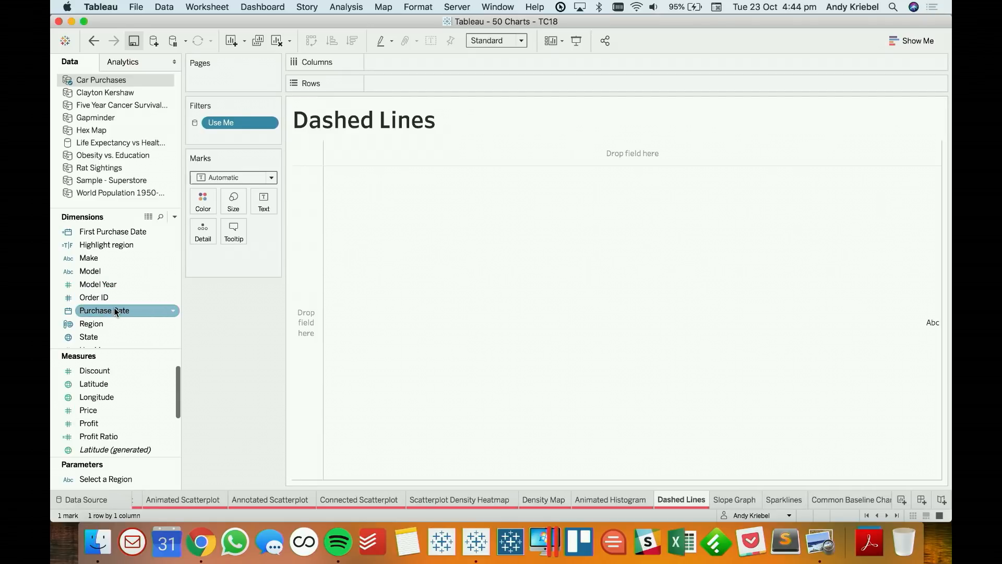
left_click_drag(116, 312, 423, 65)
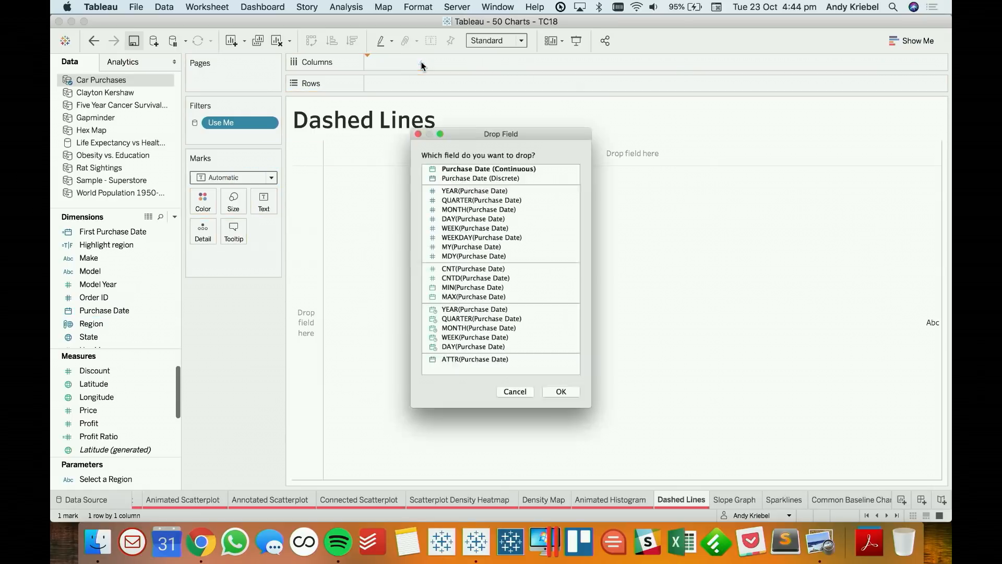
left_click(459, 338)
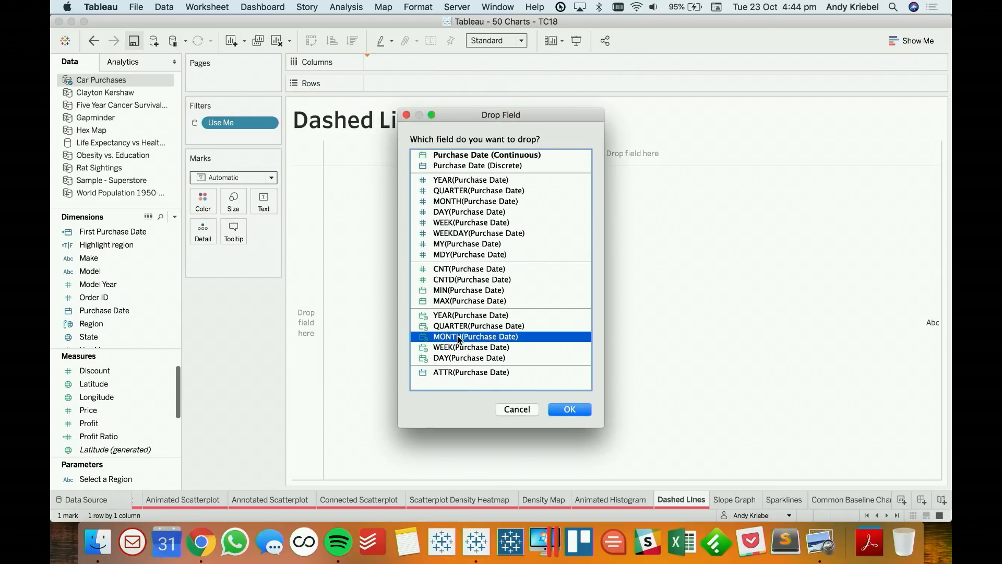
double_click(459, 337)
double_click(89, 410)
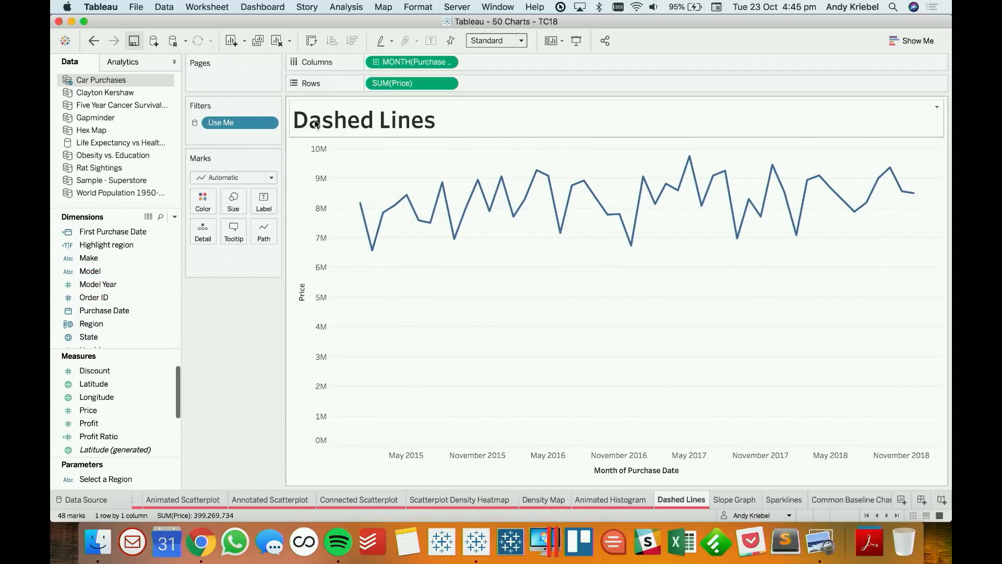
Page the Price line chart by month of Purchase Date and change the mark type to Circle.
left_click_drag(407, 63, 236, 84)
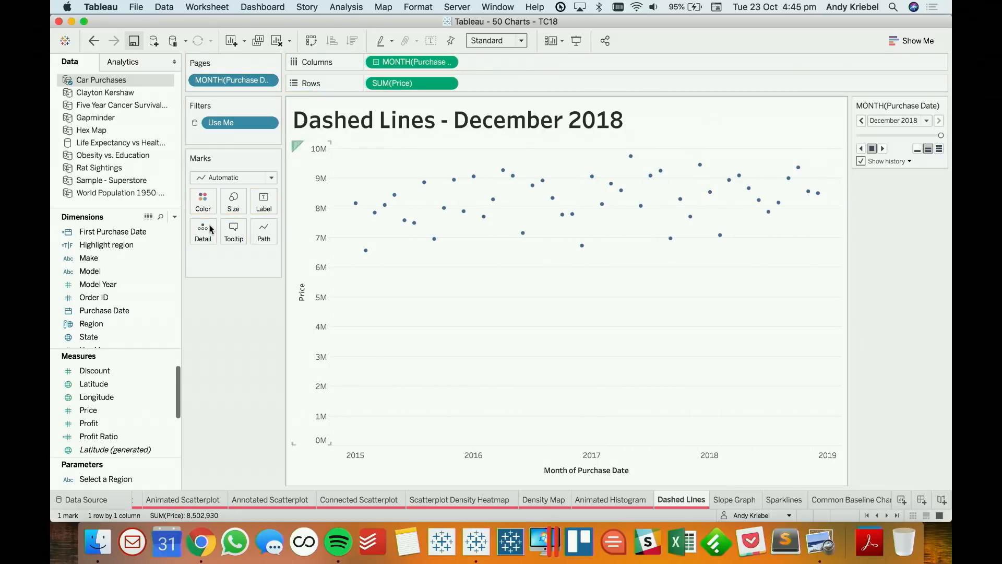
left_click(222, 179)
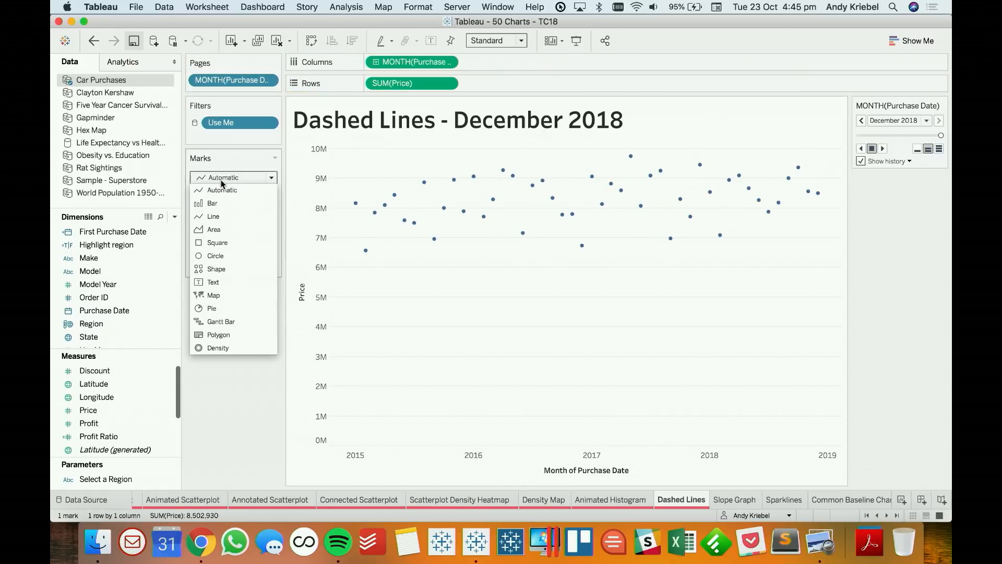
left_click(221, 257)
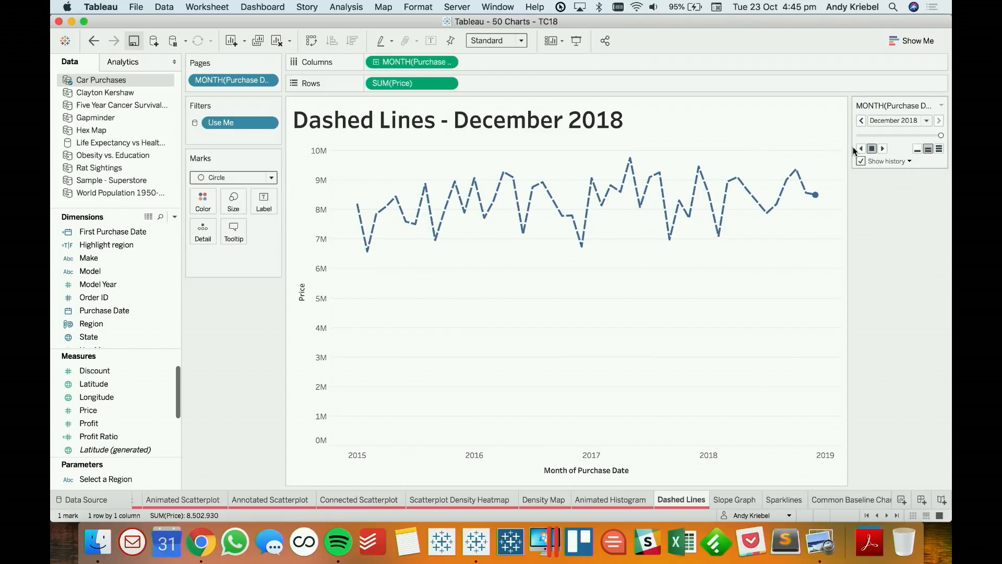
Set the page history to show marks instead of trails on the Dashed Lines sheet.
left_click(881, 166)
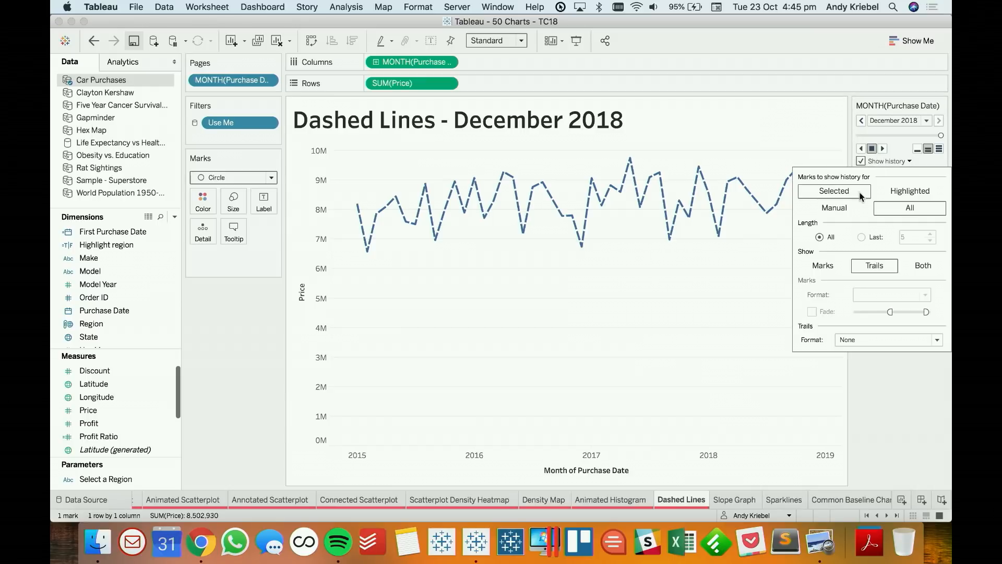
left_click(825, 266)
left_click(741, 292)
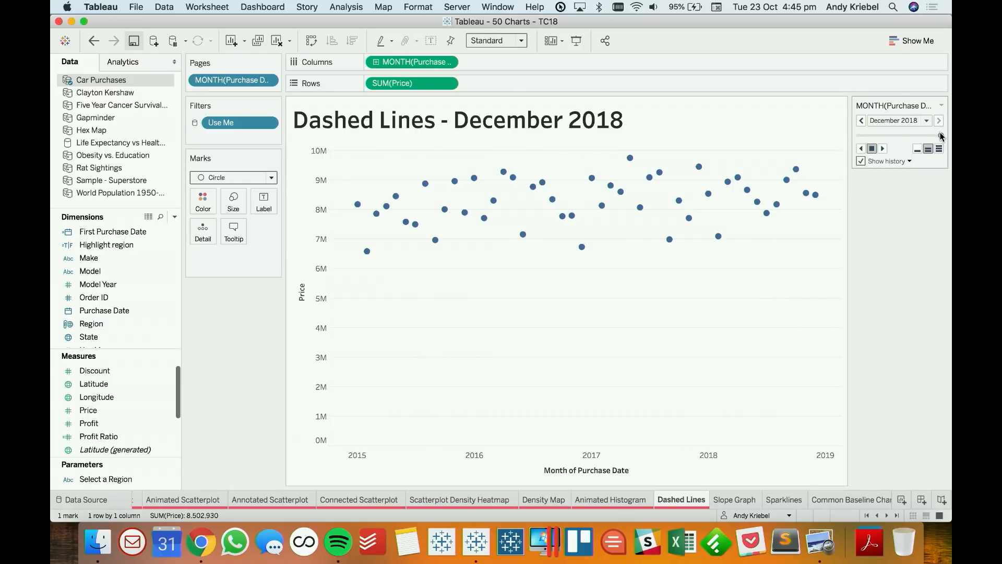
Turn off page history, play the pages from January 2015 at the fastest speed, and return to January 2015.
left_click_drag(937, 135, 858, 135)
left_click(860, 161)
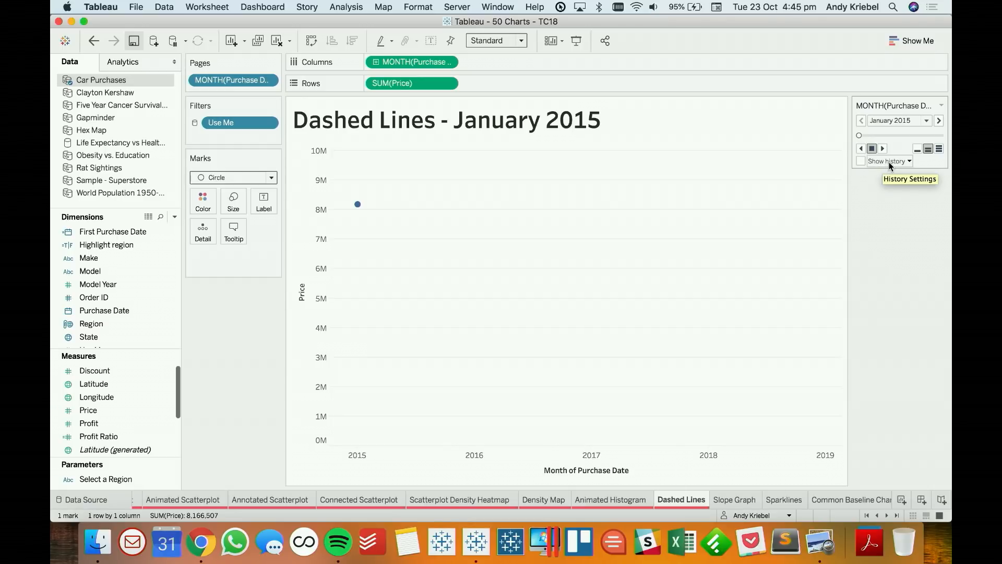
left_click(882, 149)
left_click(939, 150)
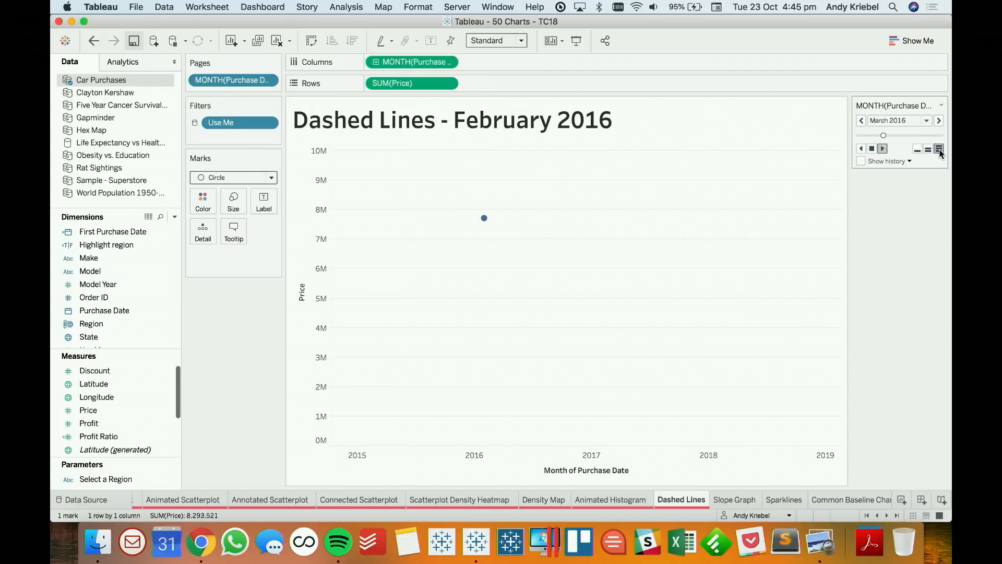
left_click(901, 136)
left_click_drag(900, 135, 859, 136)
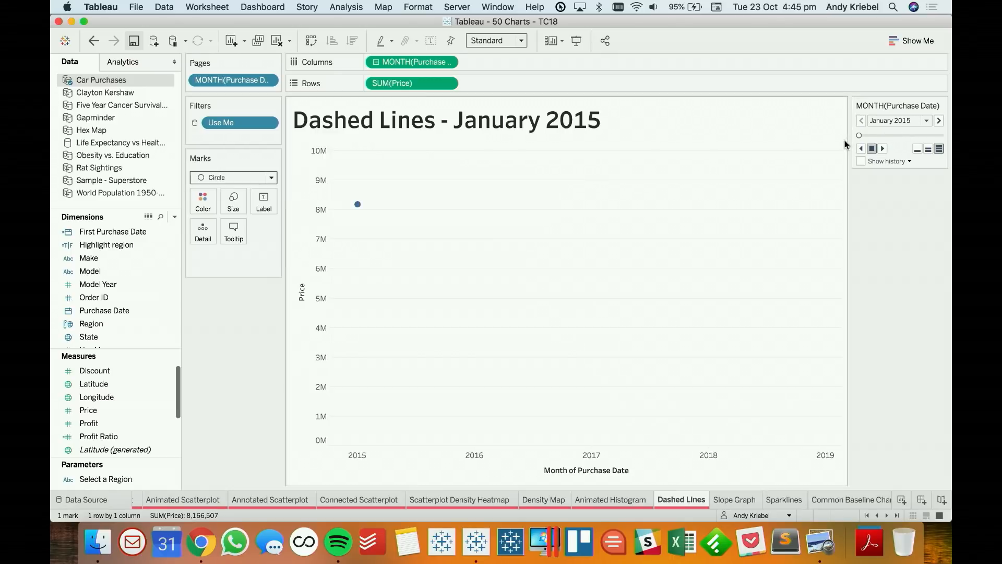
Turn page history back on as trails and advance the pages from January 2015 to December 2018.
left_click(860, 163)
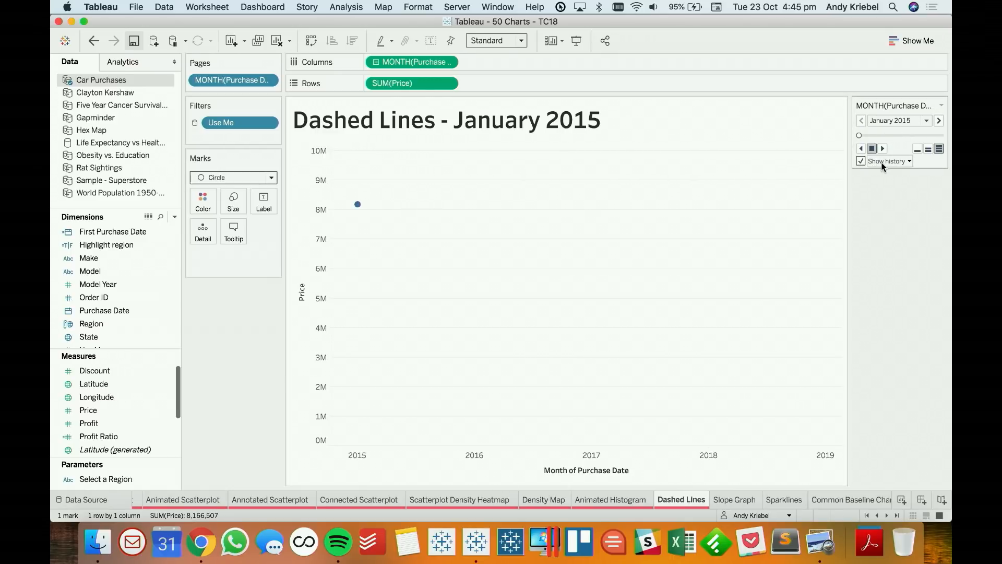
left_click(885, 163)
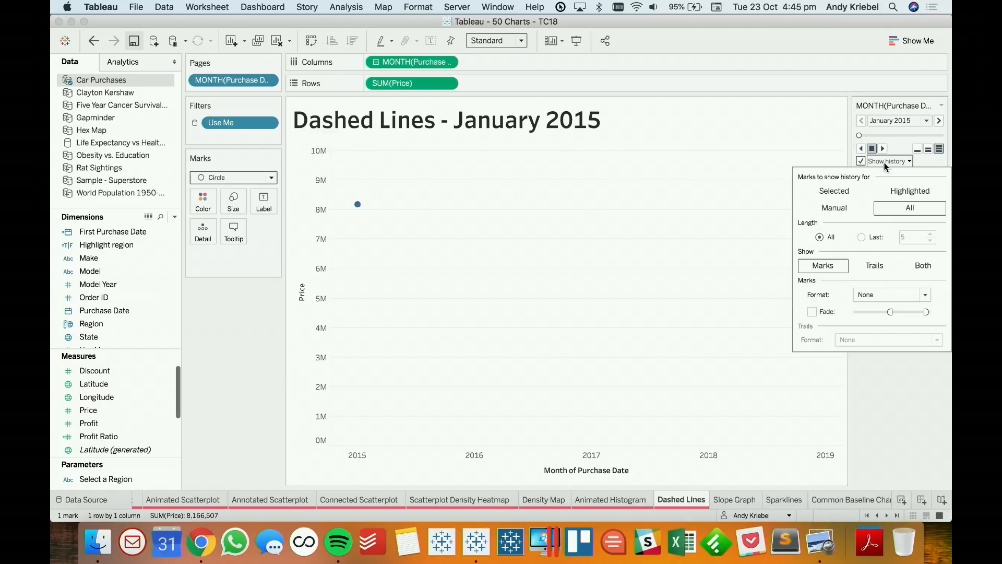
left_click(875, 266)
left_click(855, 340)
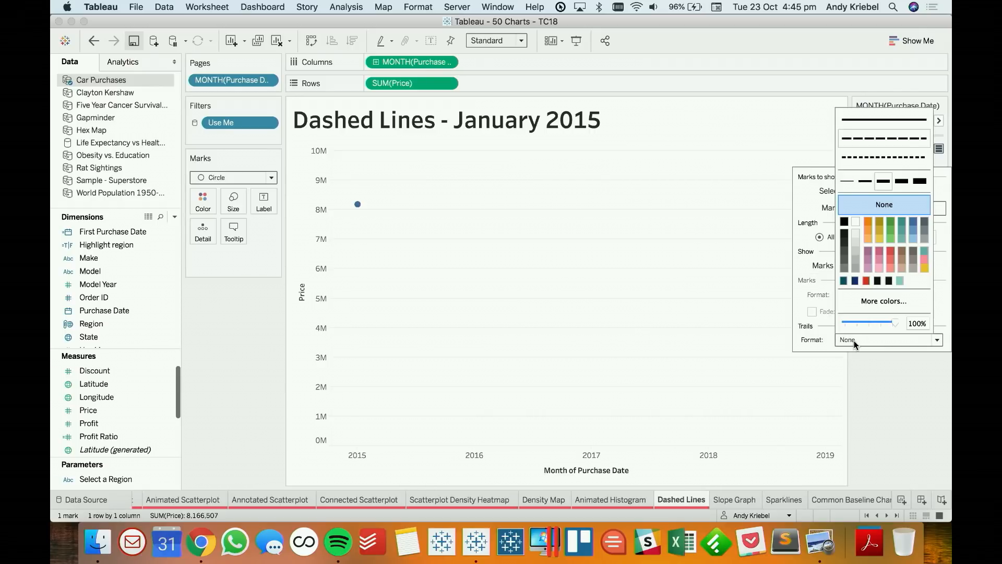
left_click(877, 411)
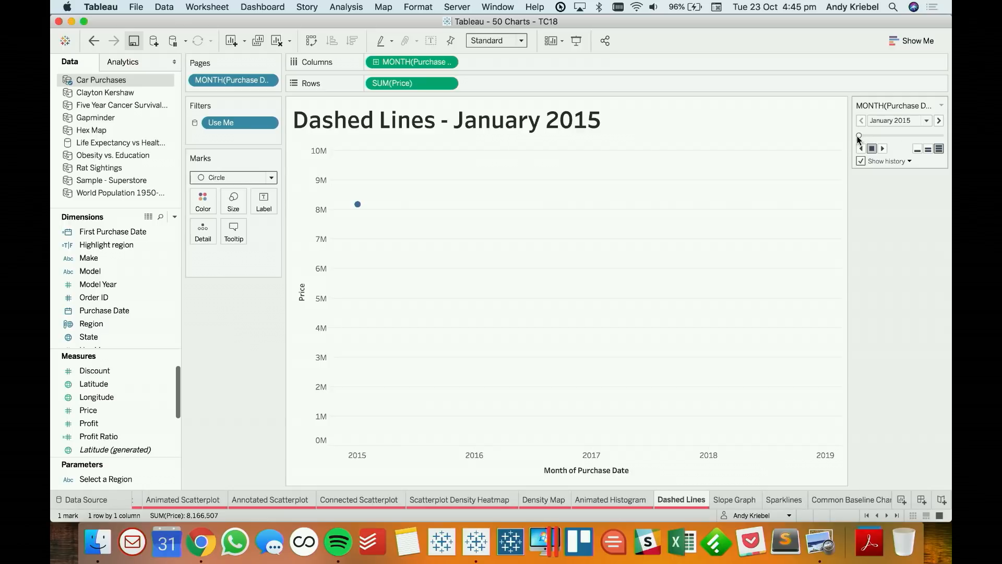
left_click_drag(859, 135, 941, 135)
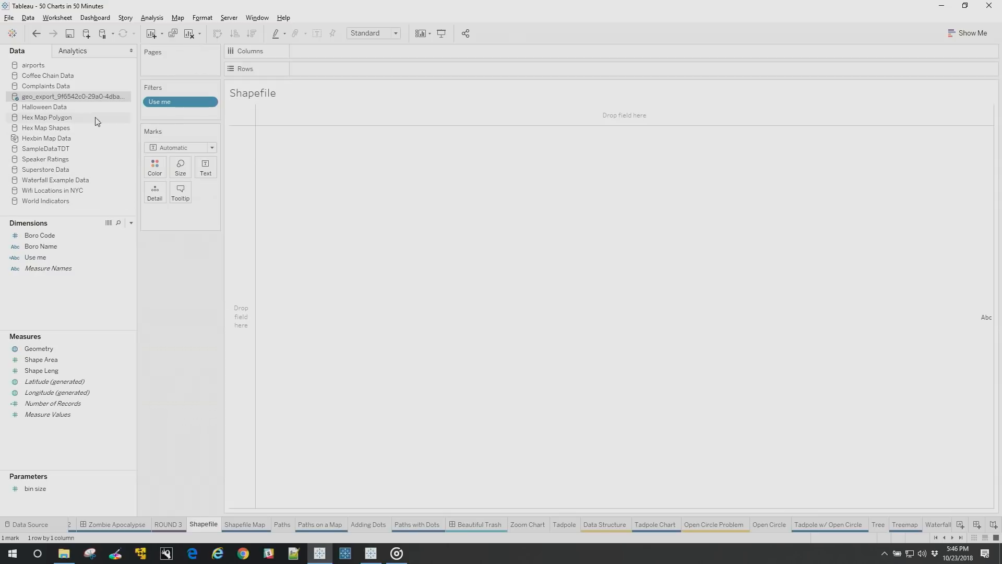
View the underlying data of the geo_export data source, closing it again without changes.
right_click(89, 96)
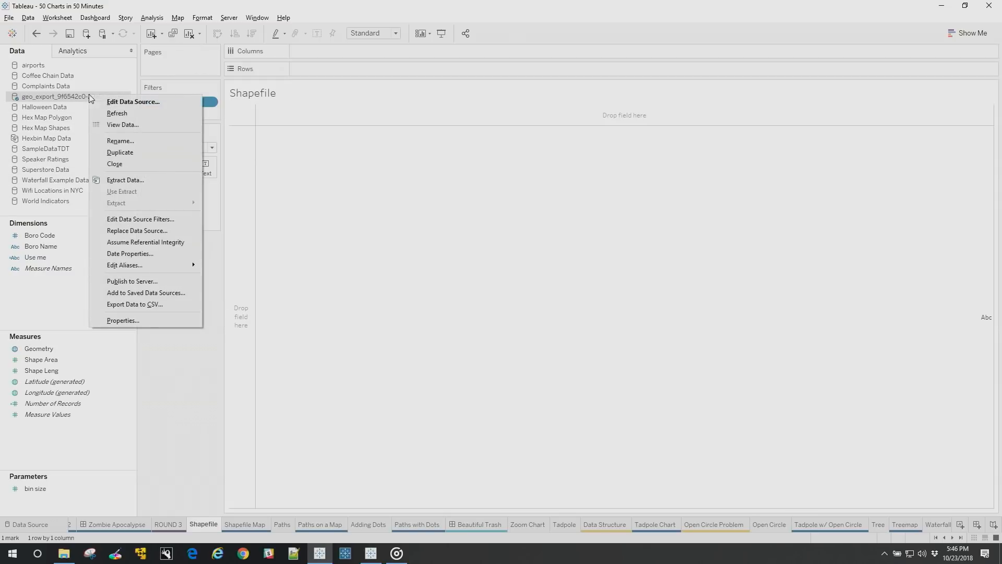
left_click(124, 124)
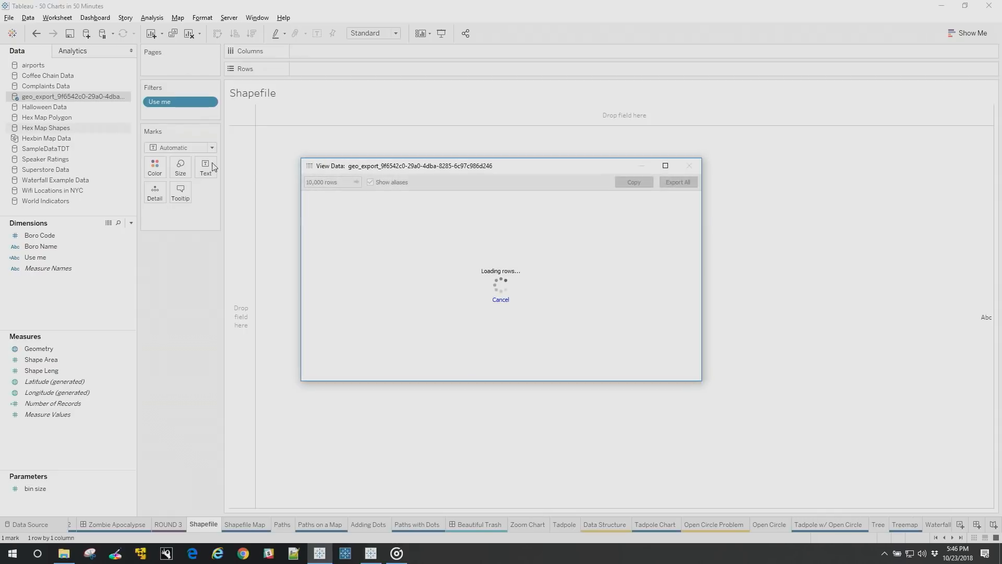
left_click(690, 165)
Map the Geometry field on the Shapefile sheet and color the shapes by Boro Name.
left_click(73, 350)
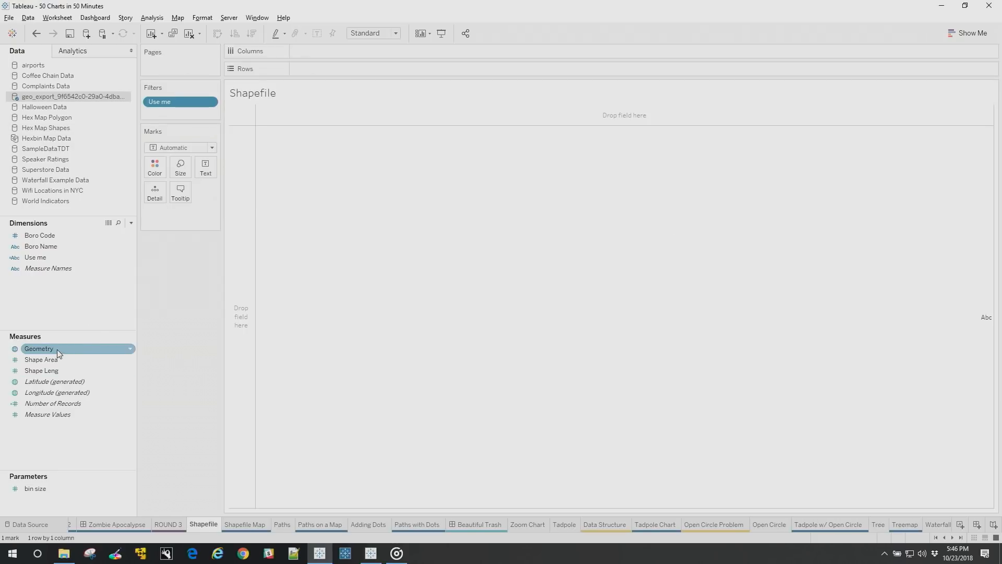
double_click(57, 349)
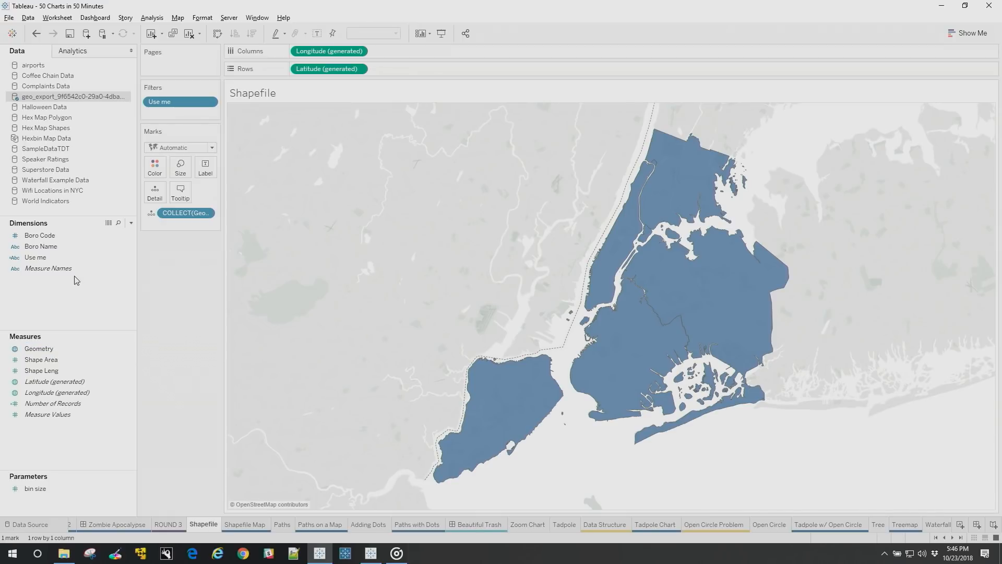
left_click_drag(51, 249, 158, 167)
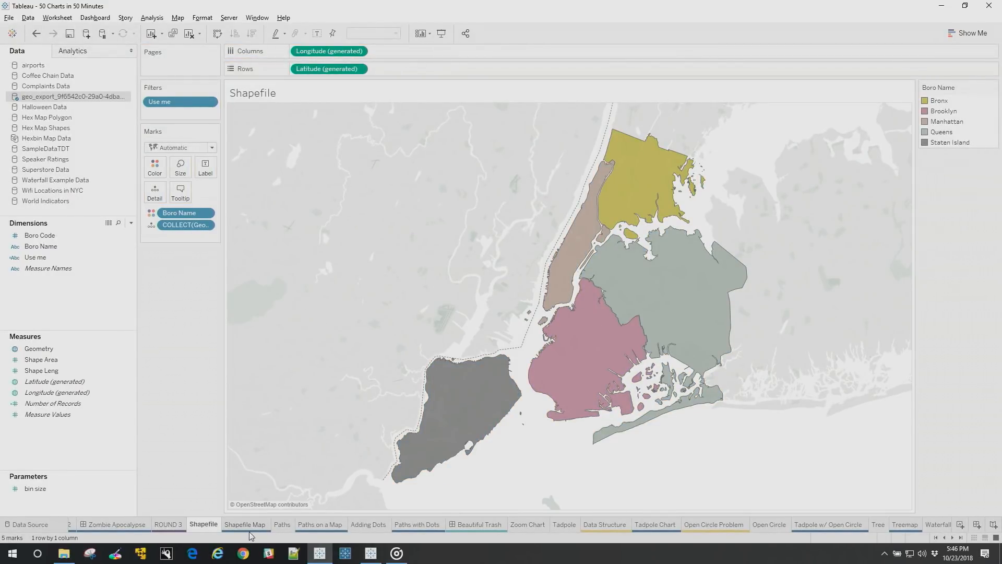
On the Paths sheet, map the average Latitude and Longitude of the airports with Path ID on Detail.
left_click(282, 525)
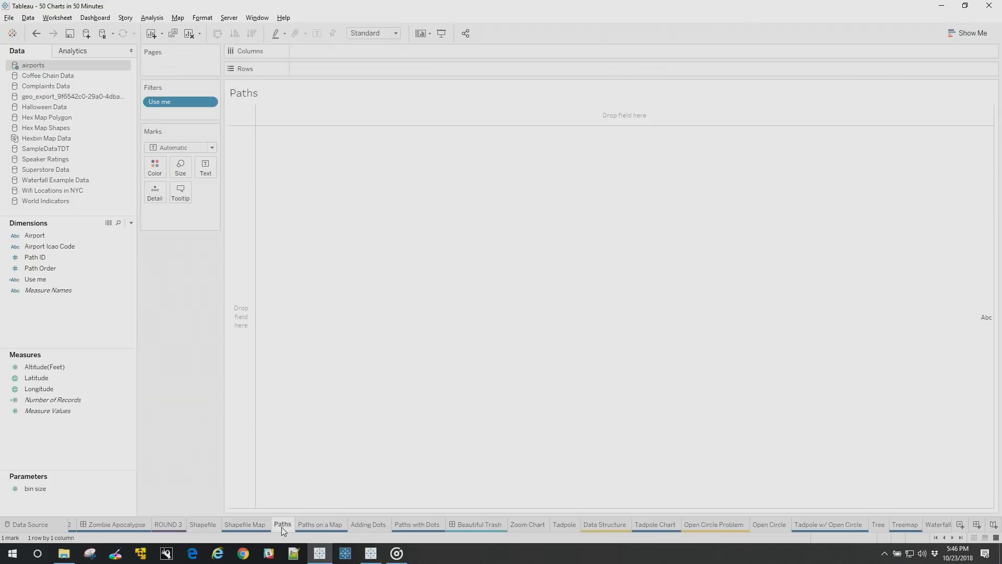
double_click(52, 377)
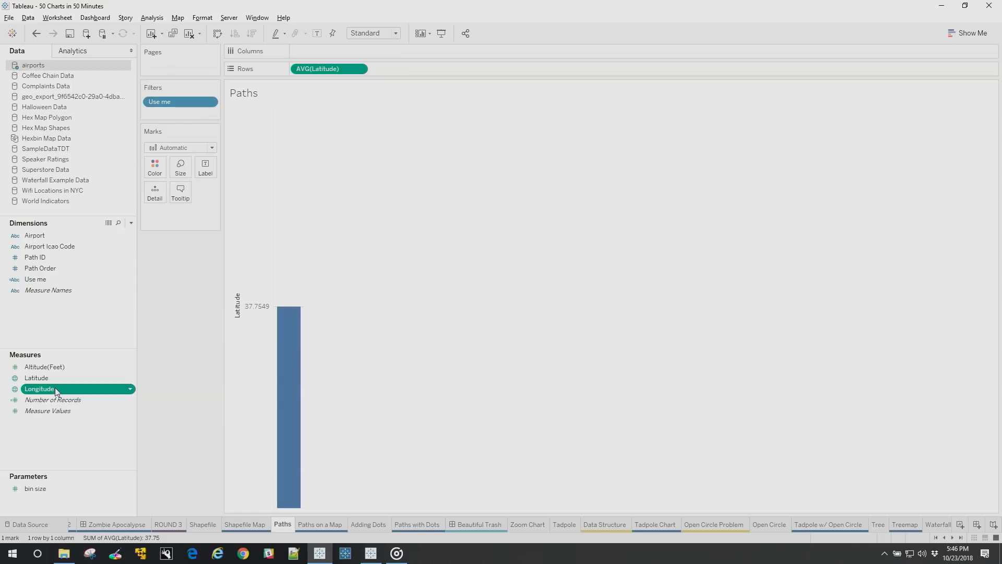
double_click(55, 388)
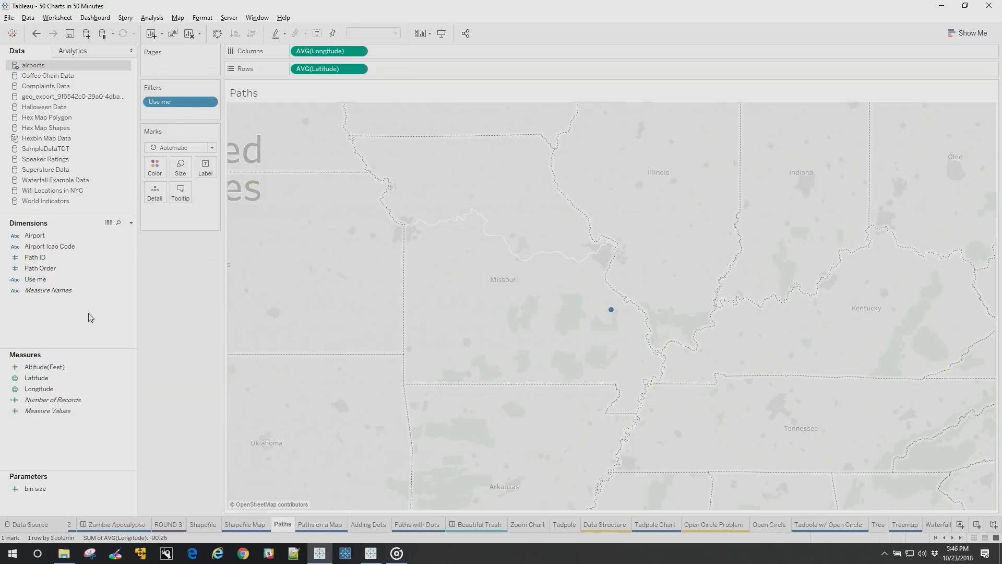
left_click(46, 257)
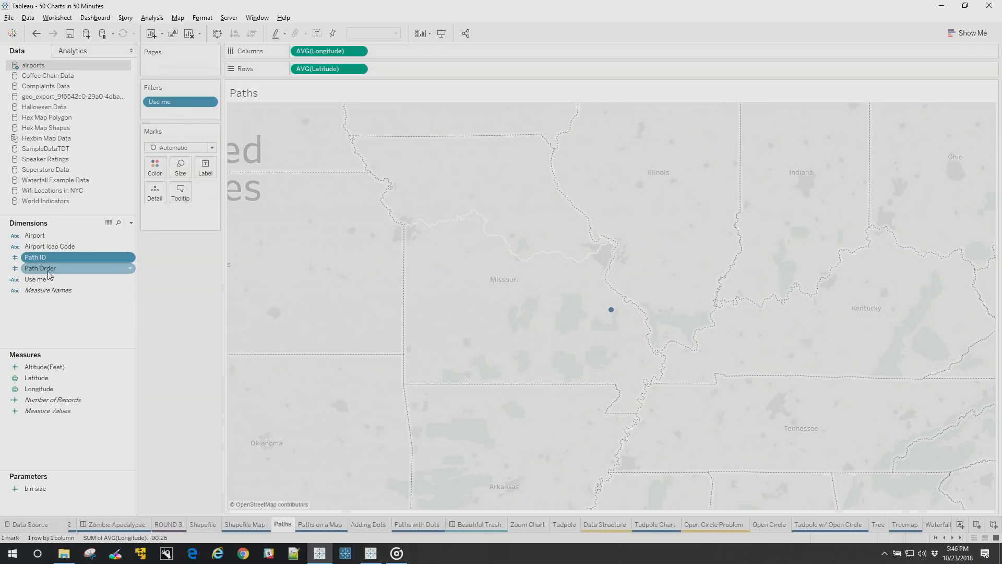
left_click(48, 270, "ctrl")
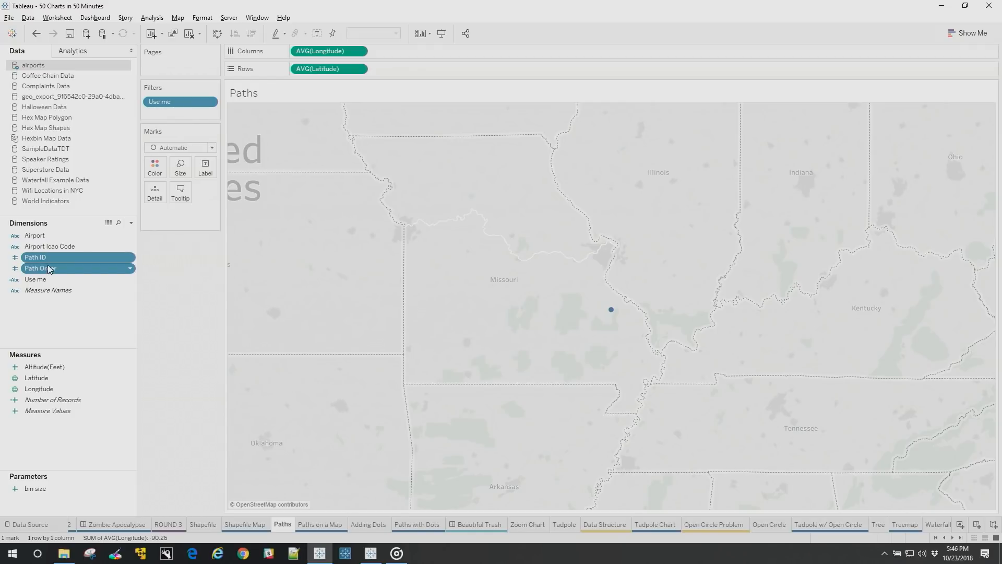
left_click_drag(48, 268, 154, 193)
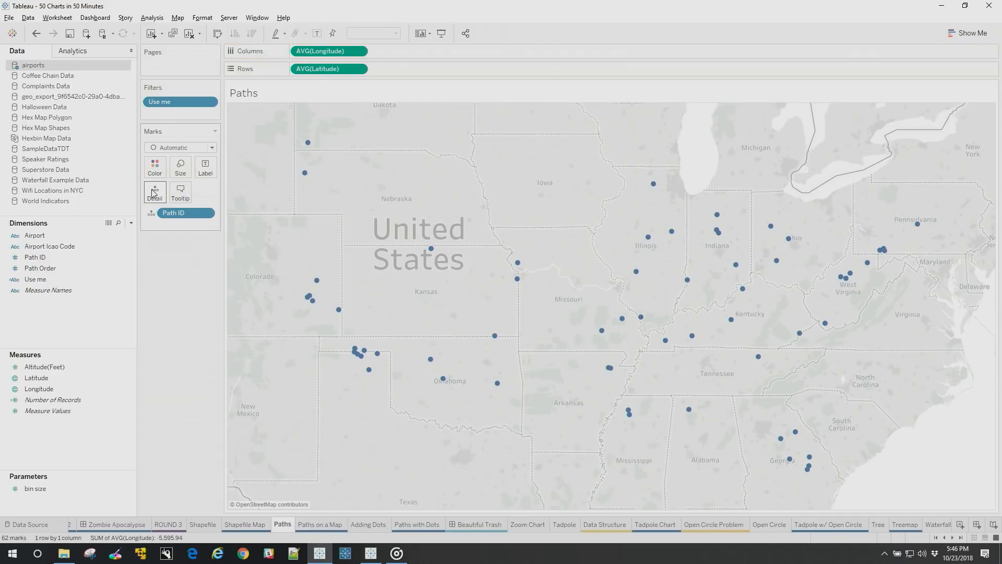
Change the airport map's mark type to Line and add Path Order to Detail.
left_click(184, 150)
left_click(186, 177)
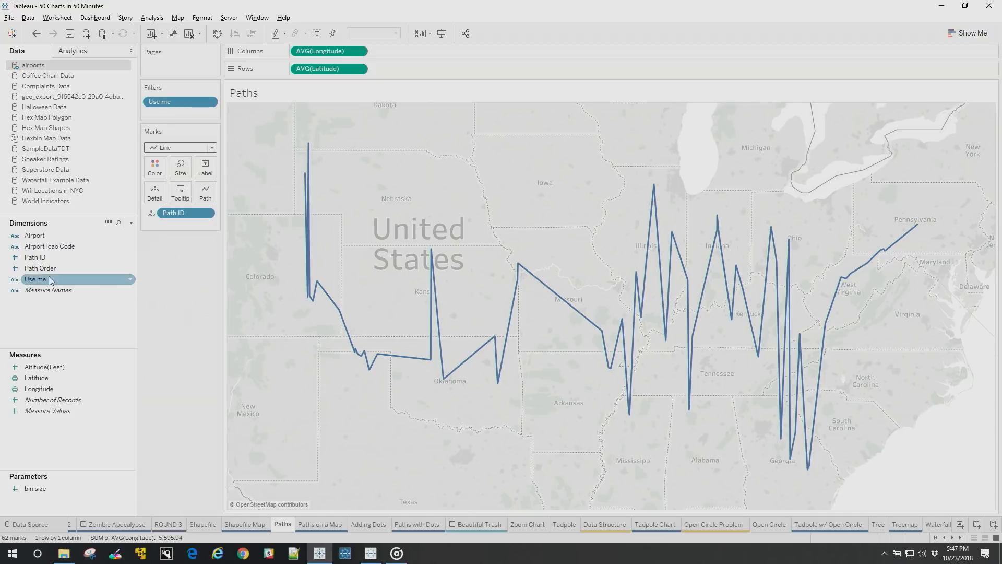
left_click_drag(46, 268, 160, 192)
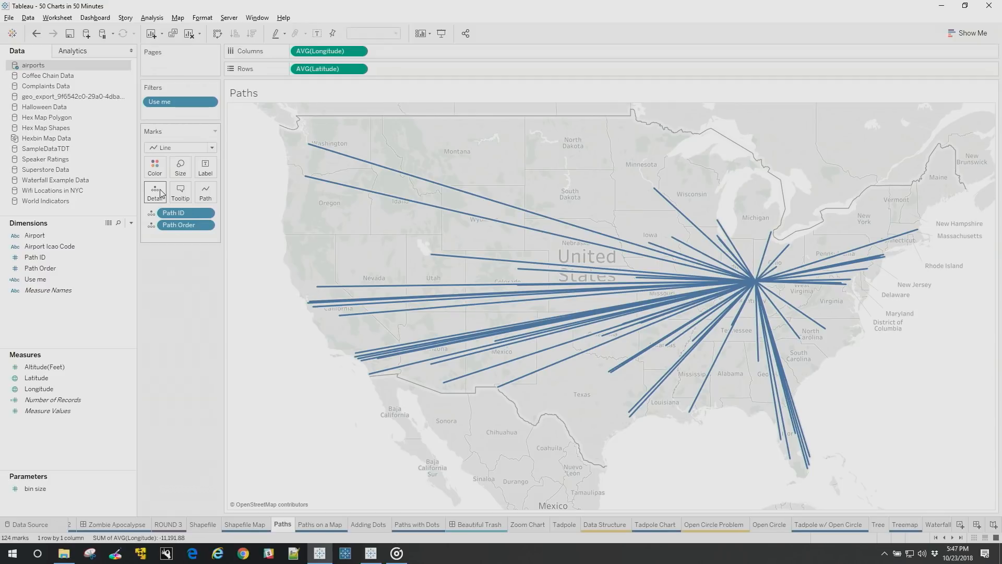
Duplicate the average Longitude on Columns, set the second one's marks to Circle, and combine both as a dual axis.
left_click_drag(331, 50, 417, 54)
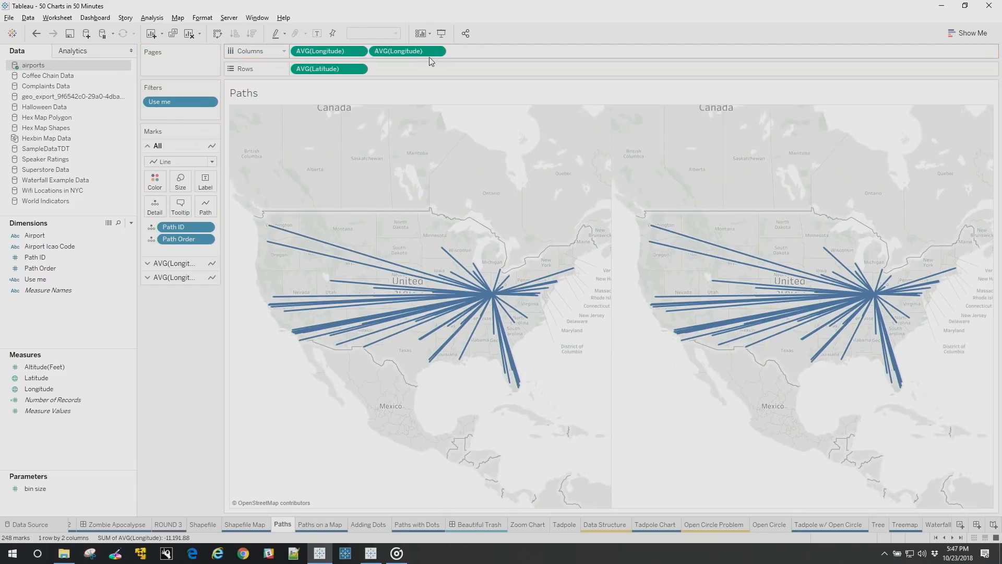
left_click(172, 282)
left_click(188, 191)
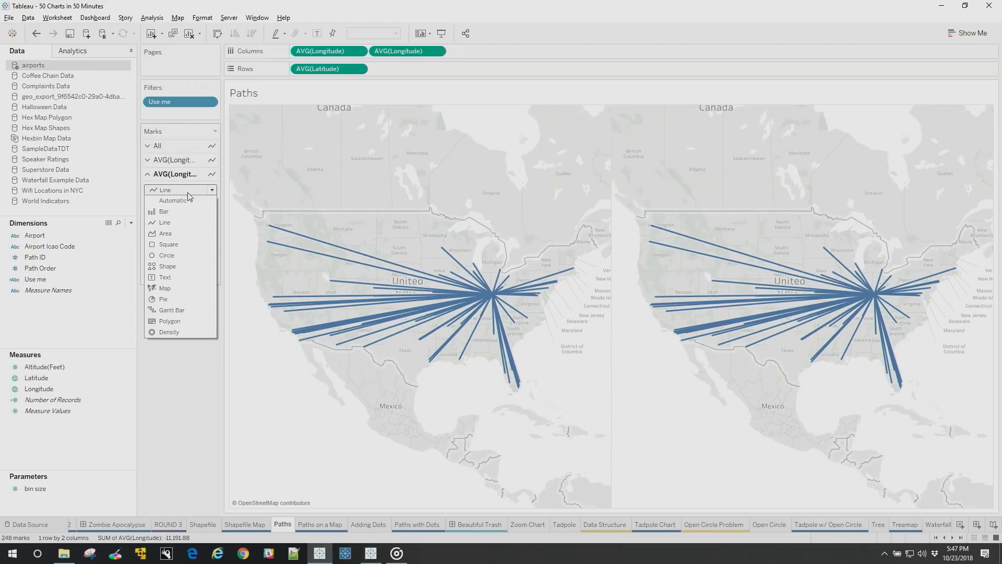
left_click(176, 255)
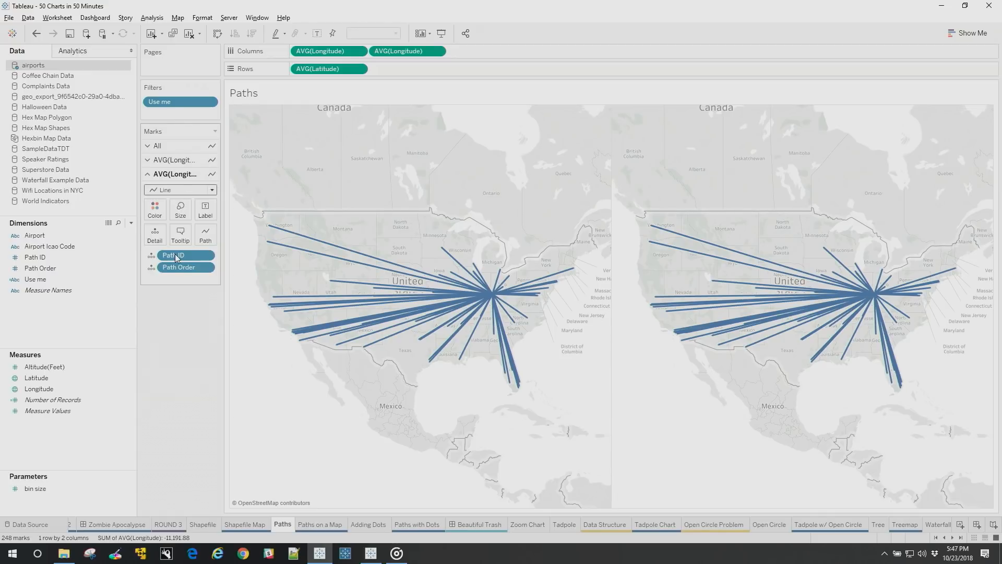
left_click(437, 50)
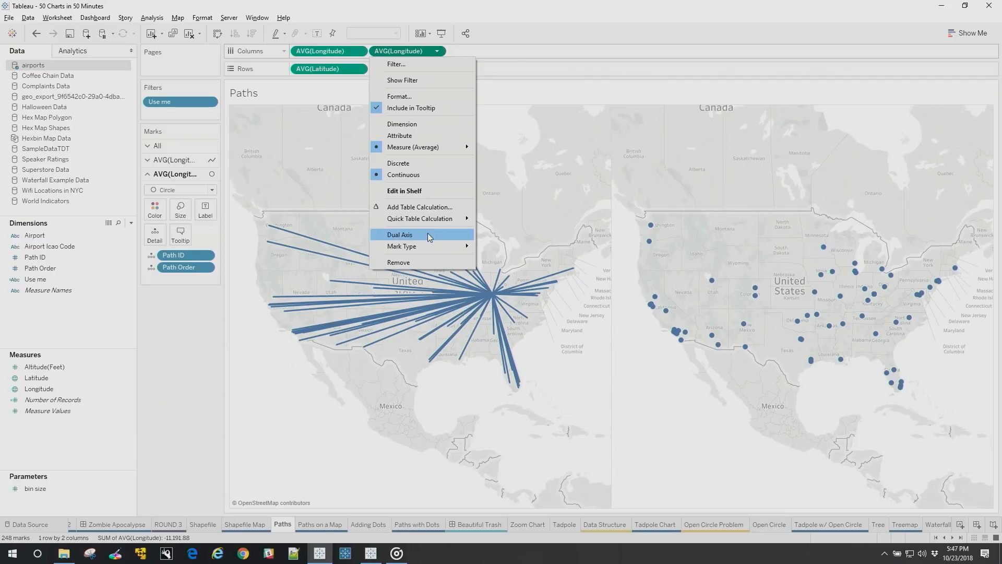
left_click(430, 237)
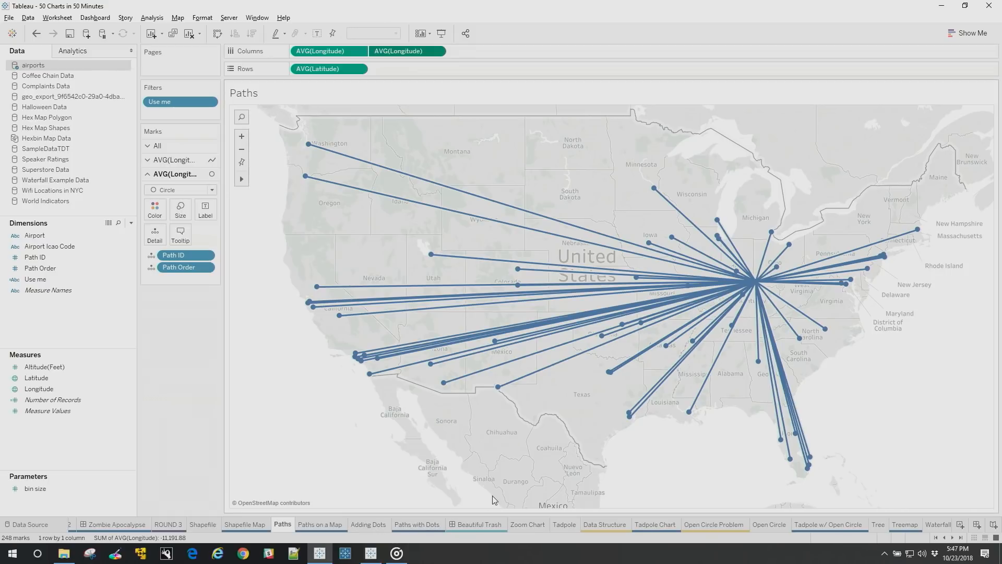
Open the Zoom Chart sheet and duplicate it.
left_click(528, 525)
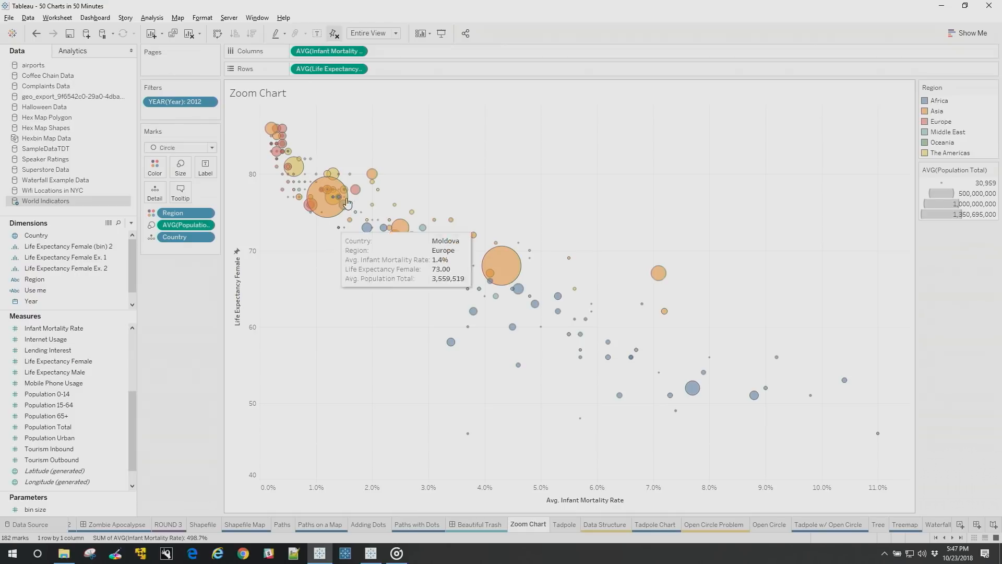
right_click(524, 525)
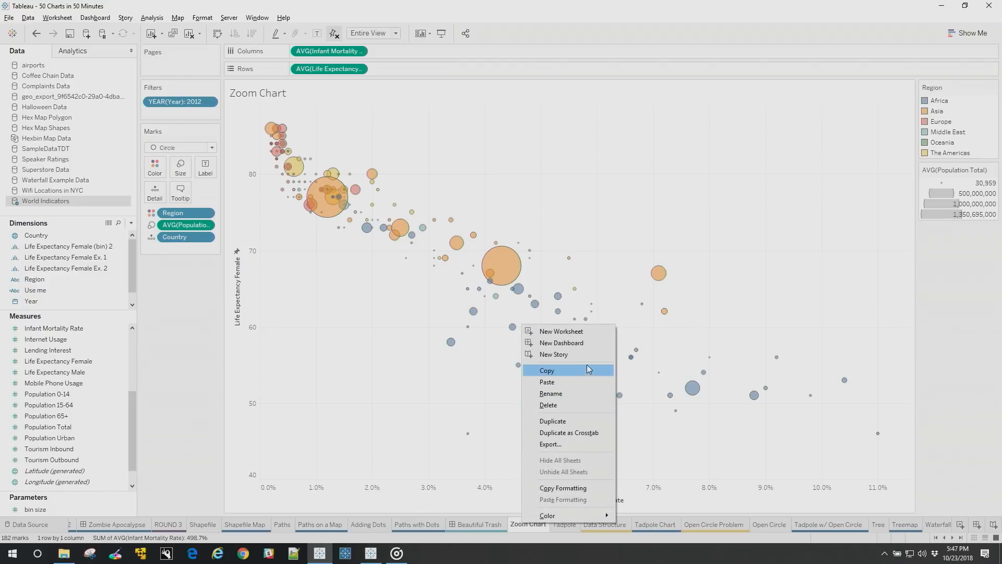
left_click(566, 421)
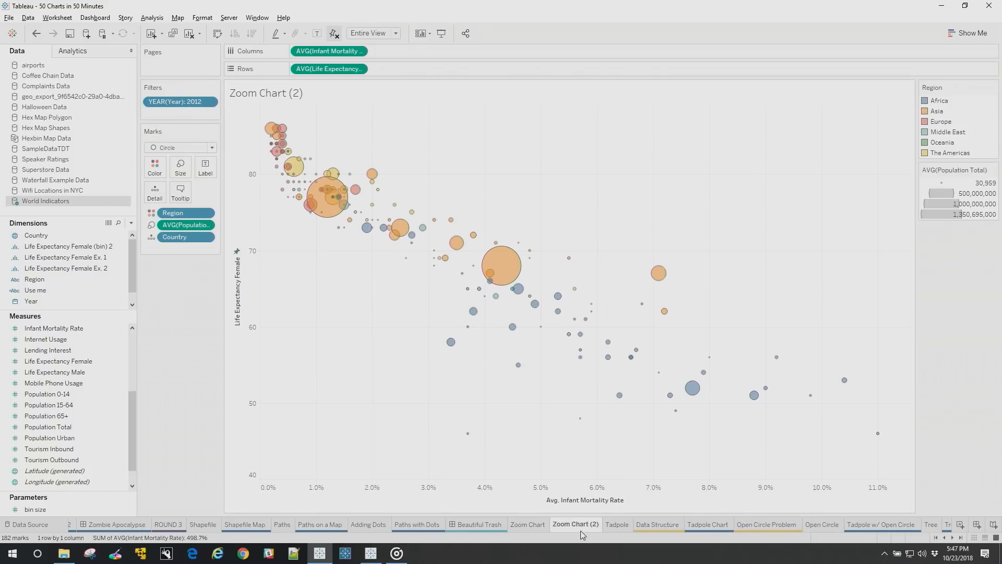
mouse_move(580, 530)
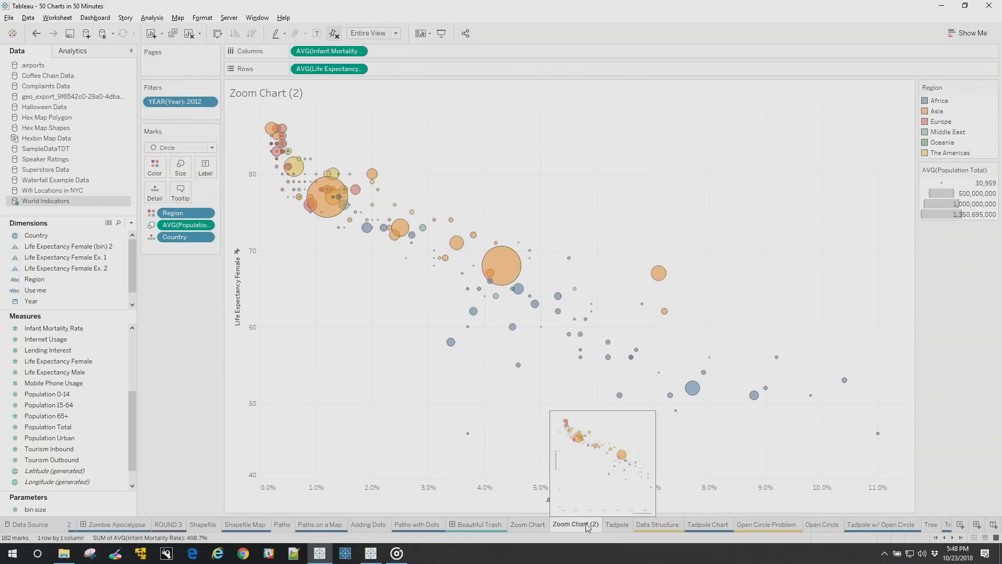
Set the Life Expectancy Female axis of the duplicated sheet to an automatic range that does not include zero.
double_click(254, 335)
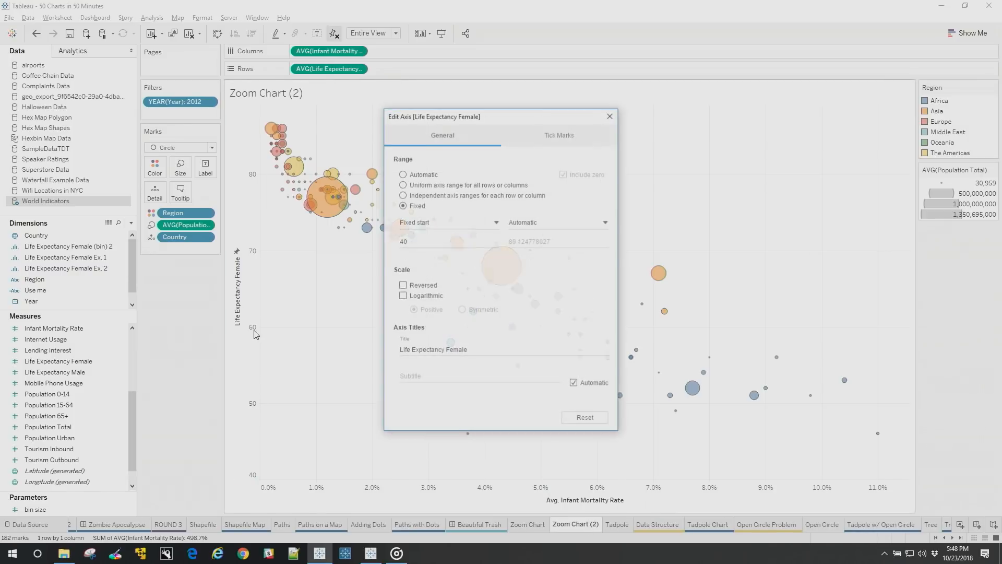
left_click(410, 176)
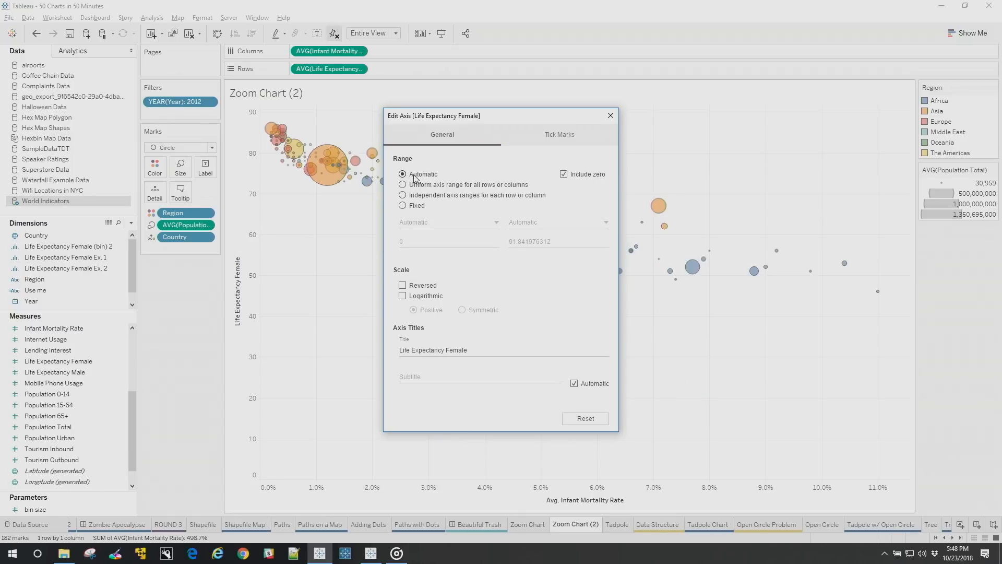
left_click(565, 175)
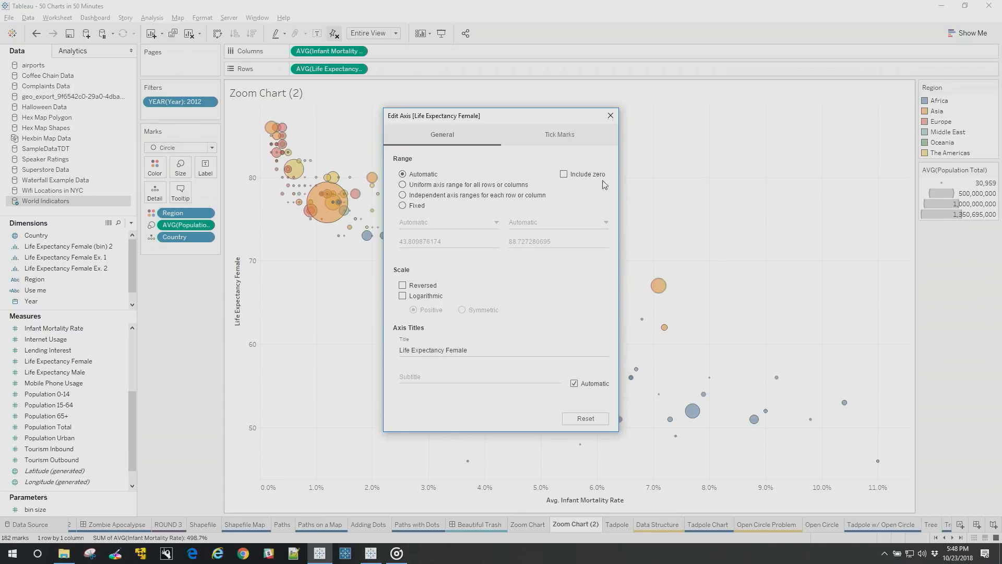
Exclude zero from the automatic range of the Avg. Infant Mortality Rate axis on the Zoom Chart (2) sheet.
left_click(611, 115)
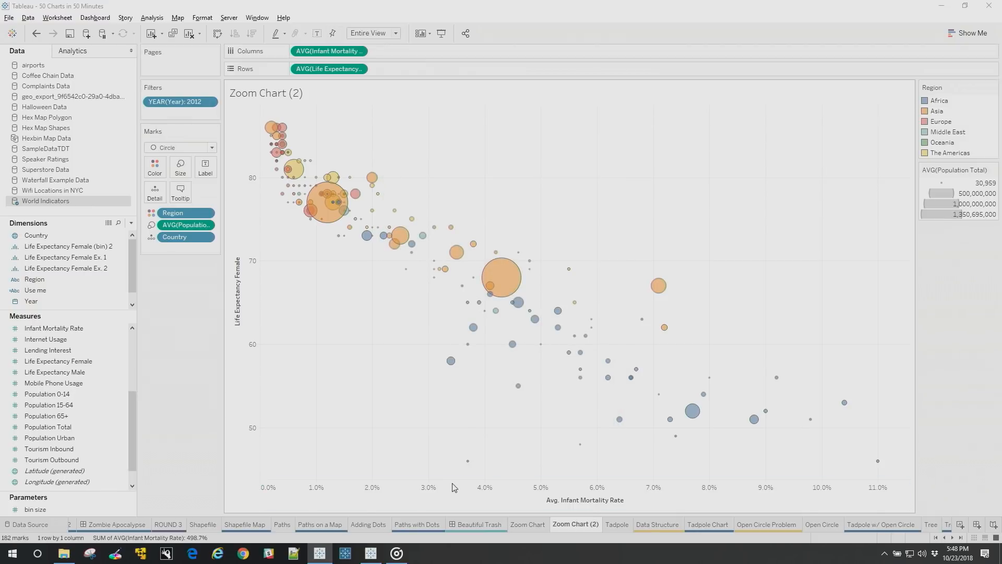
double_click(452, 489)
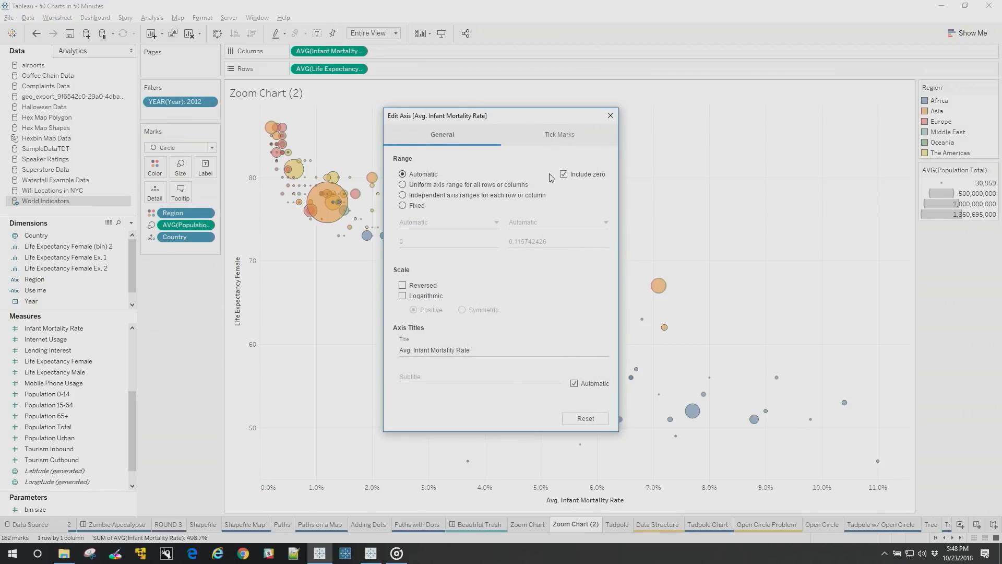
left_click(564, 174)
left_click(611, 115)
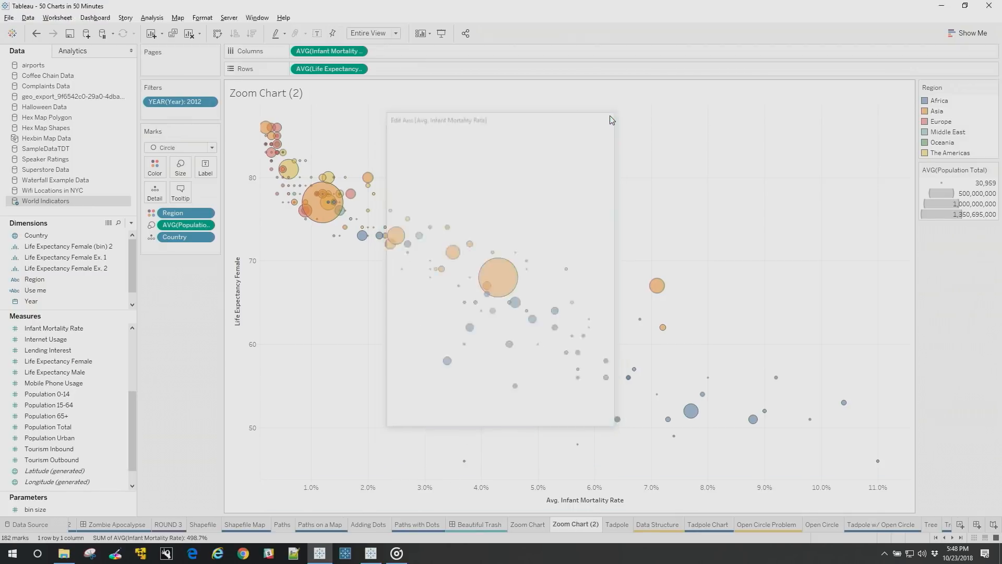
On the Zoom Chart sheet, create bins of size 10 from the Life Expectancy Female measure.
left_click(527, 525)
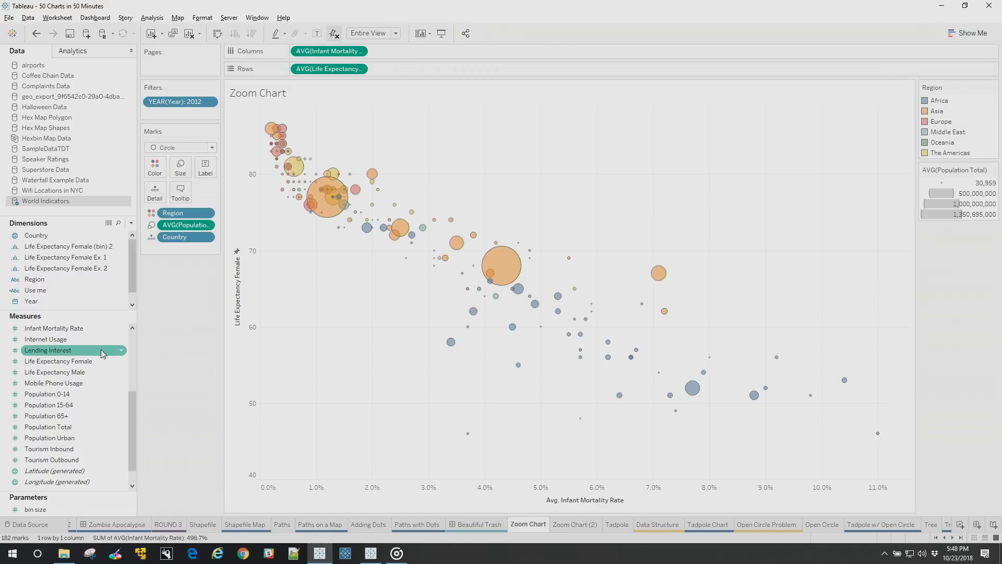
right_click(84, 367)
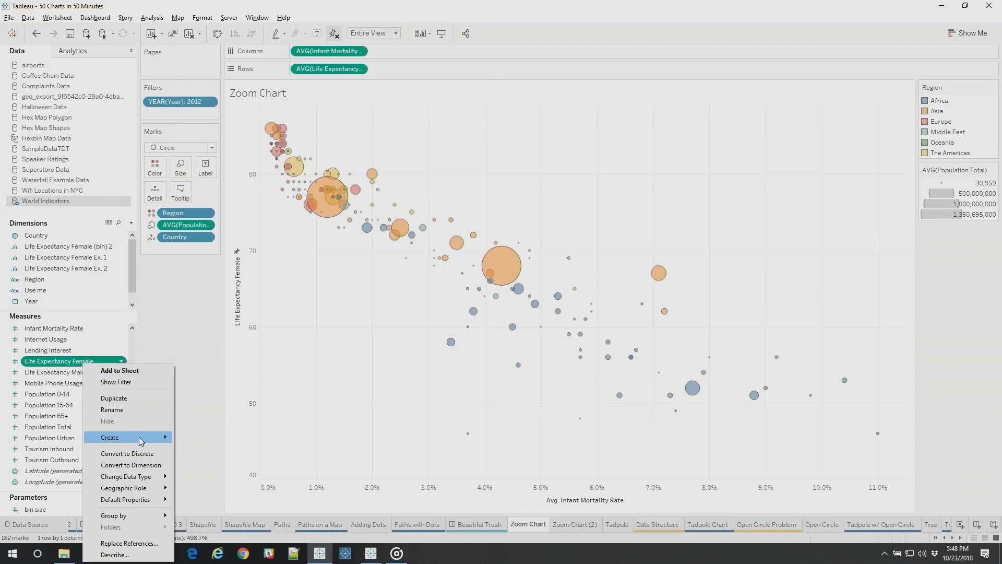
mouse_move(140, 438)
left_click(197, 462)
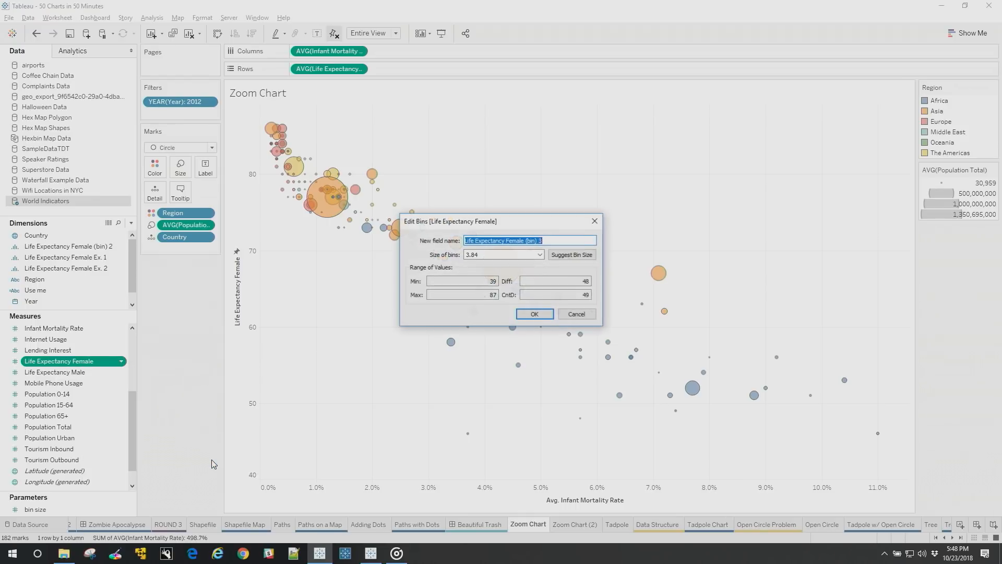
left_click(463, 254)
left_click_drag(462, 253, 433, 250)
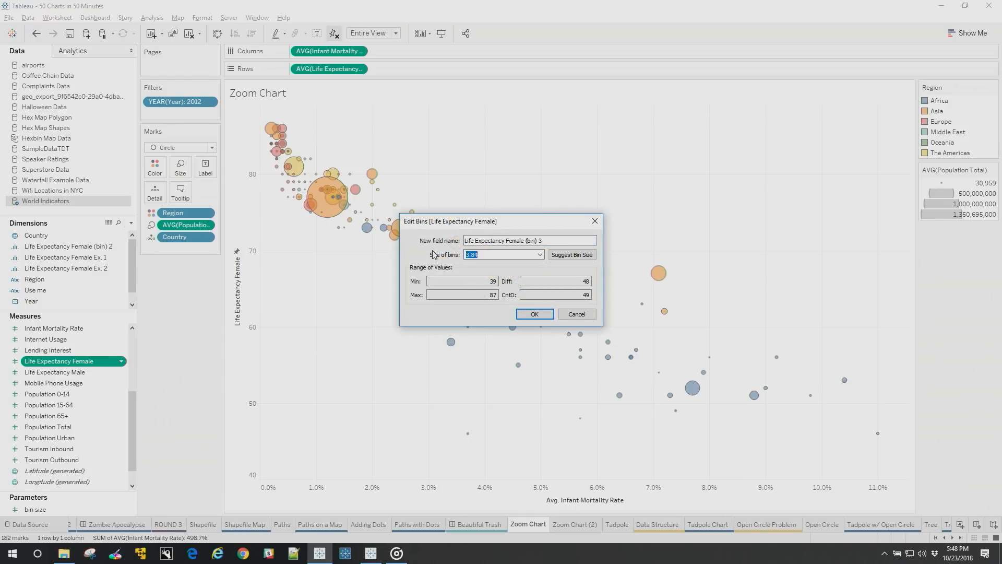
type("10")
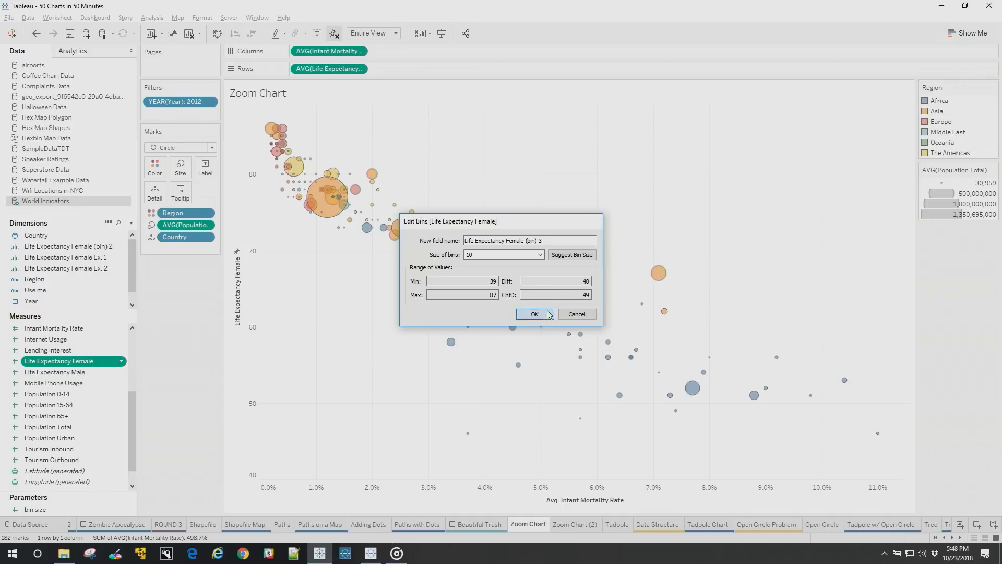
left_click(535, 314)
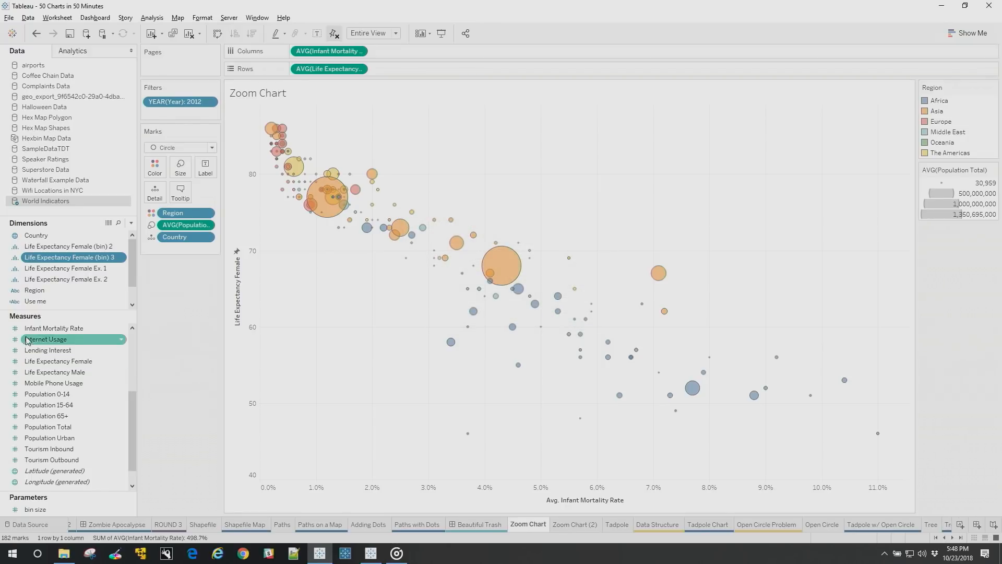
Create Infant Mortality Rate bins of size 0.01 and add them with Life Expectancy Female (bin) 2 to Detail.
right_click(90, 335)
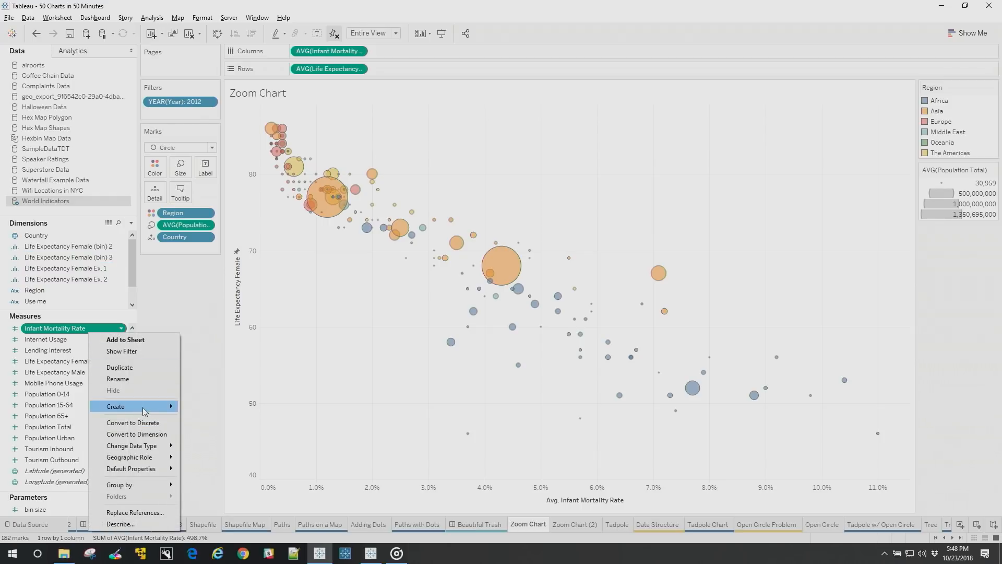
mouse_move(141, 407)
left_click(208, 429)
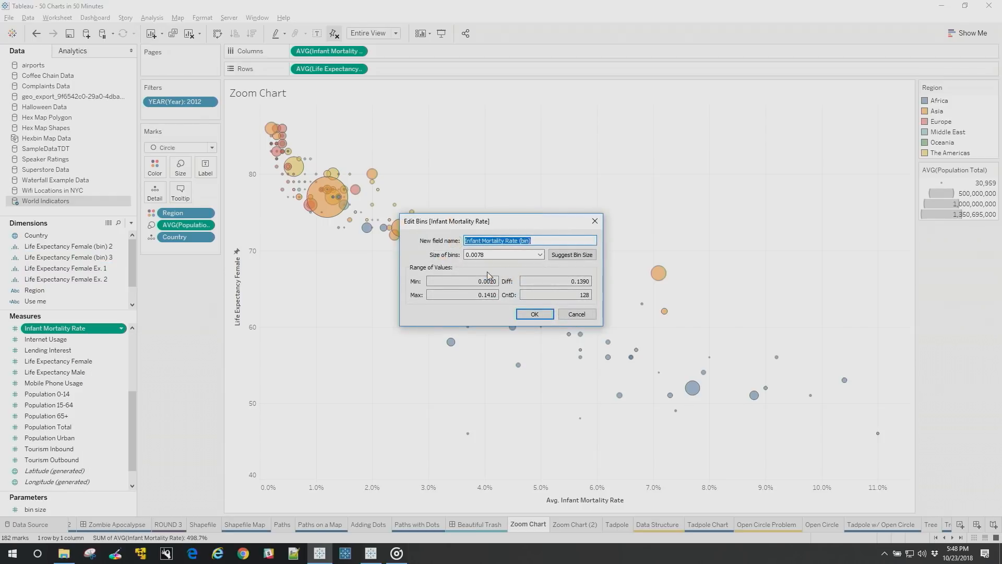
left_click(484, 254)
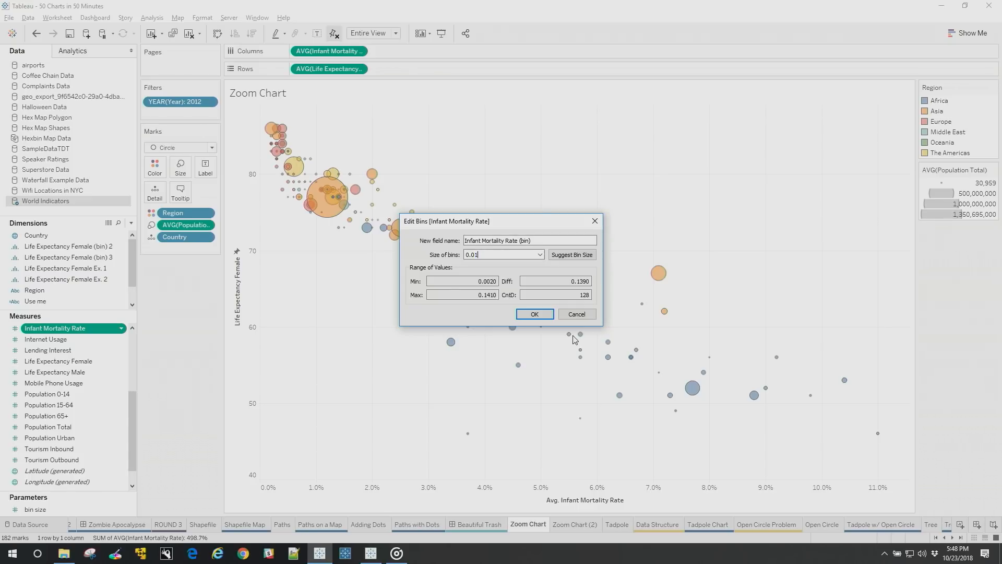
left_click(534, 313)
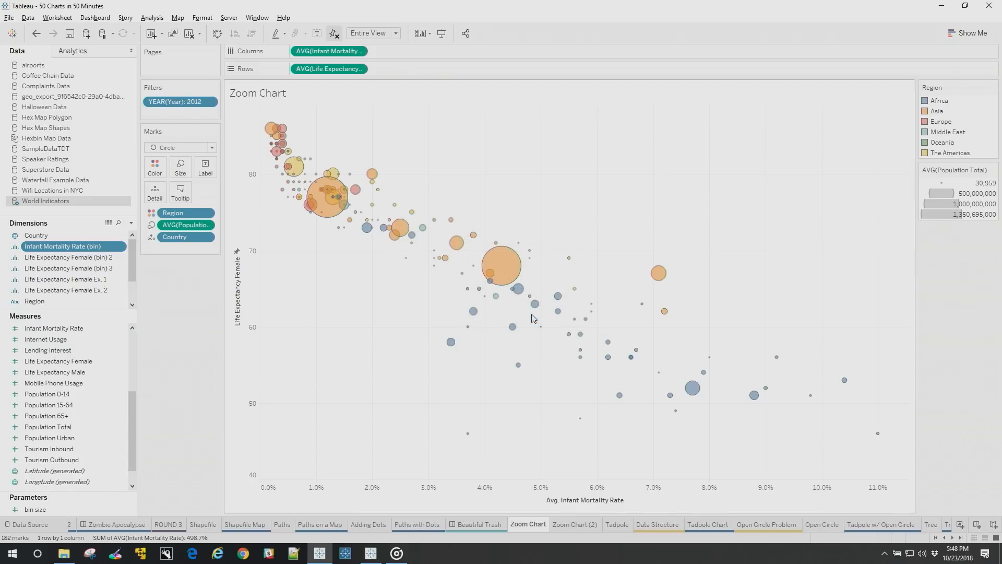
left_click(90, 257, "ctrl")
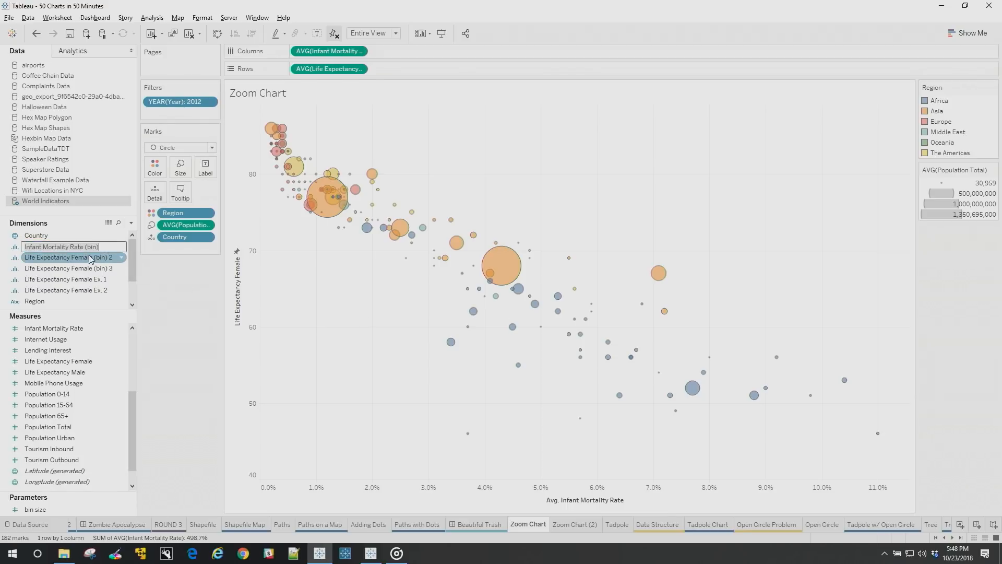
left_click_drag(94, 255, 163, 196)
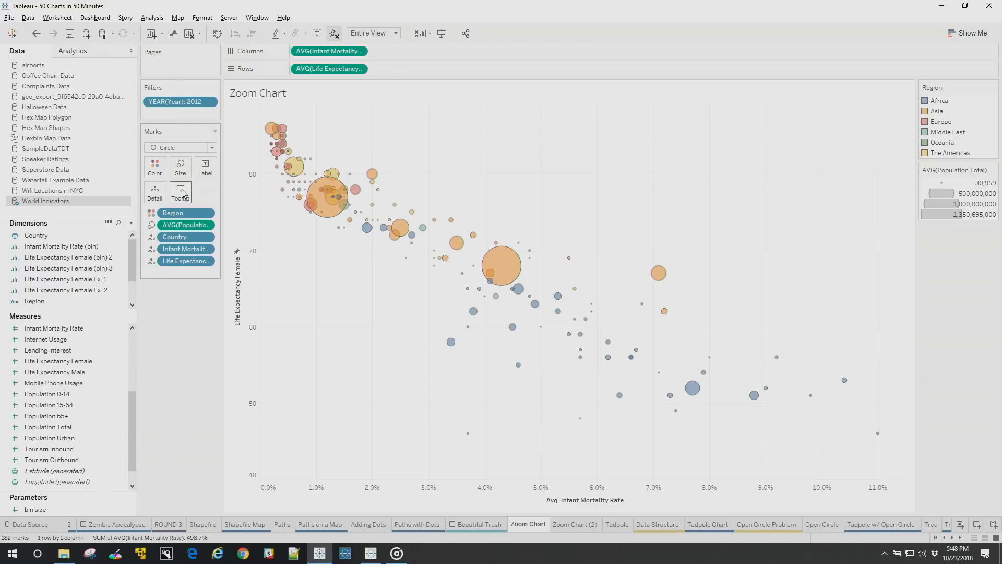
Replace the entire tooltip text of the Zoom Chart sheet with an embedded Zoom Chart (2) sheet.
left_click(180, 191)
left_click_drag(573, 286, 209, 190)
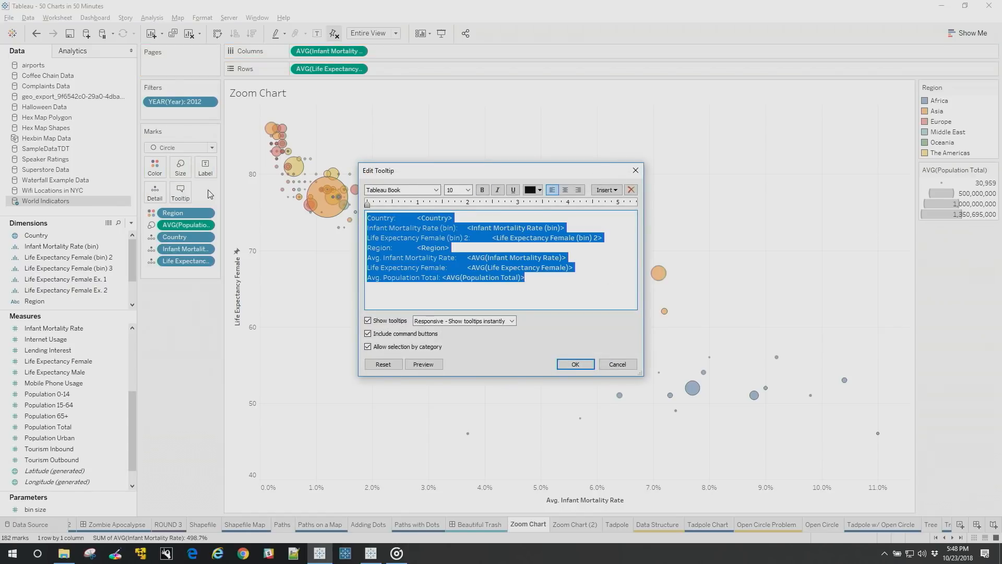
key("Delete")
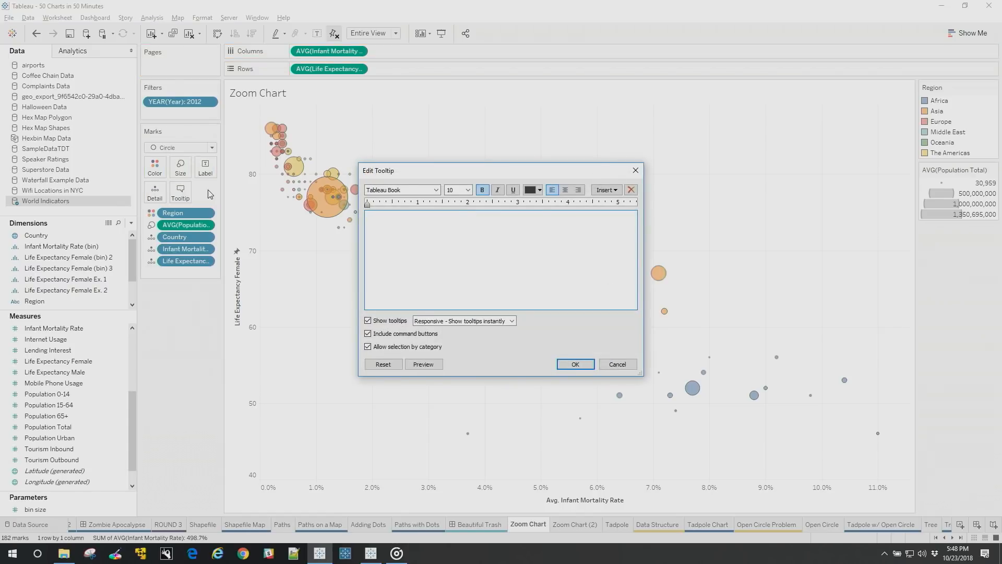
left_click(617, 197)
mouse_move(625, 202)
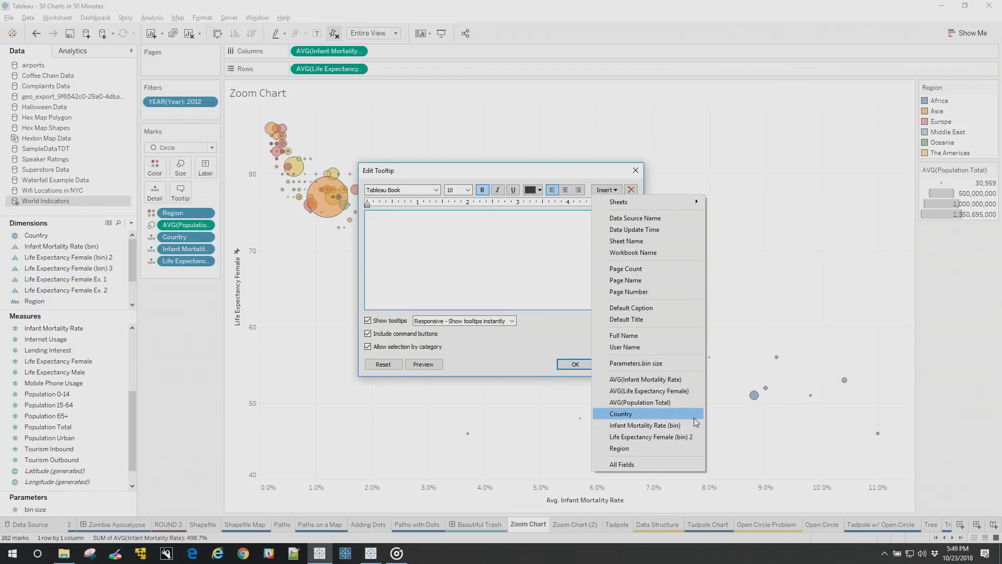
mouse_move(676, 202)
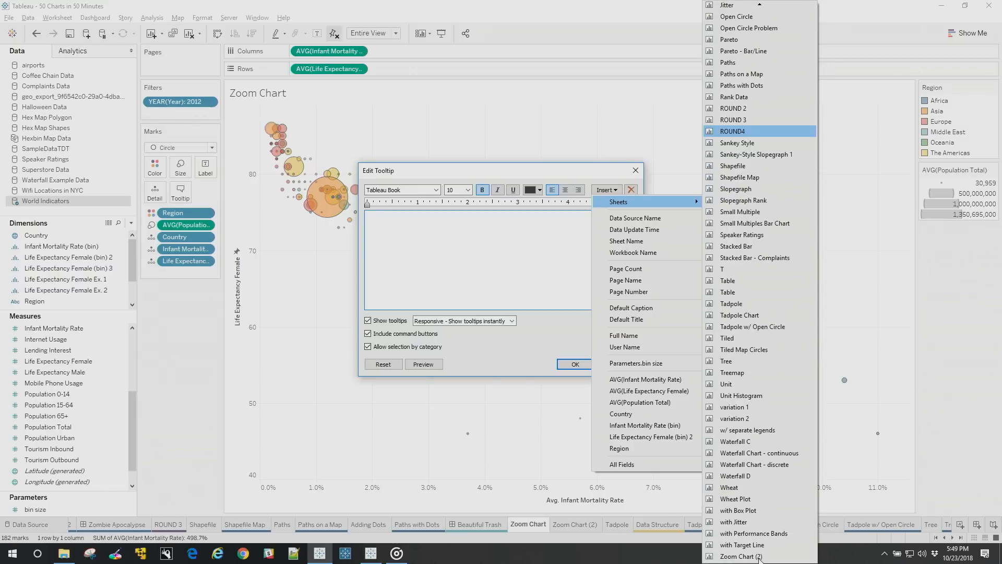
left_click(759, 557)
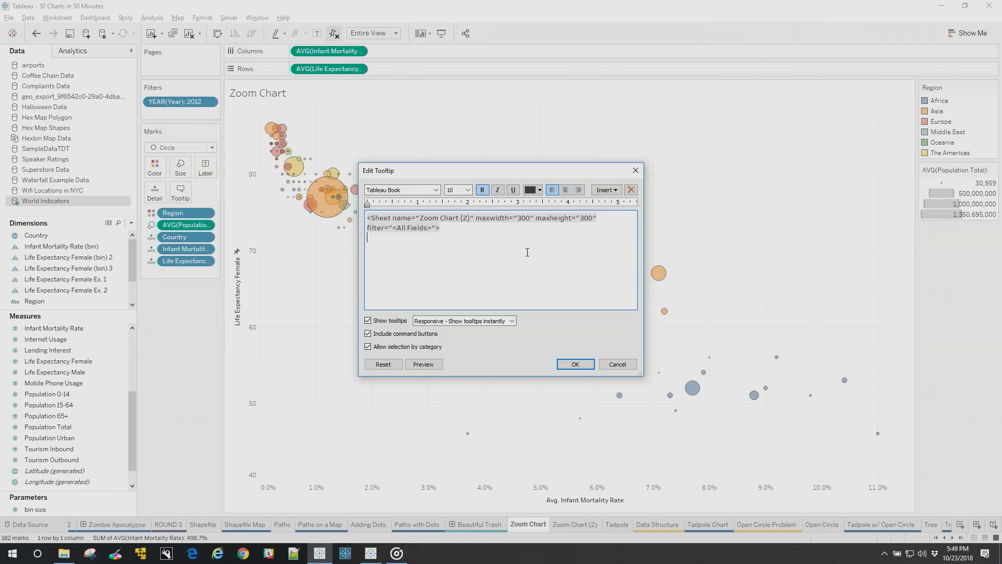
Set the embedded tooltip sheet's maxwidth and maxheight to 900 and clear All Fields from its filter.
triple_click(522, 220)
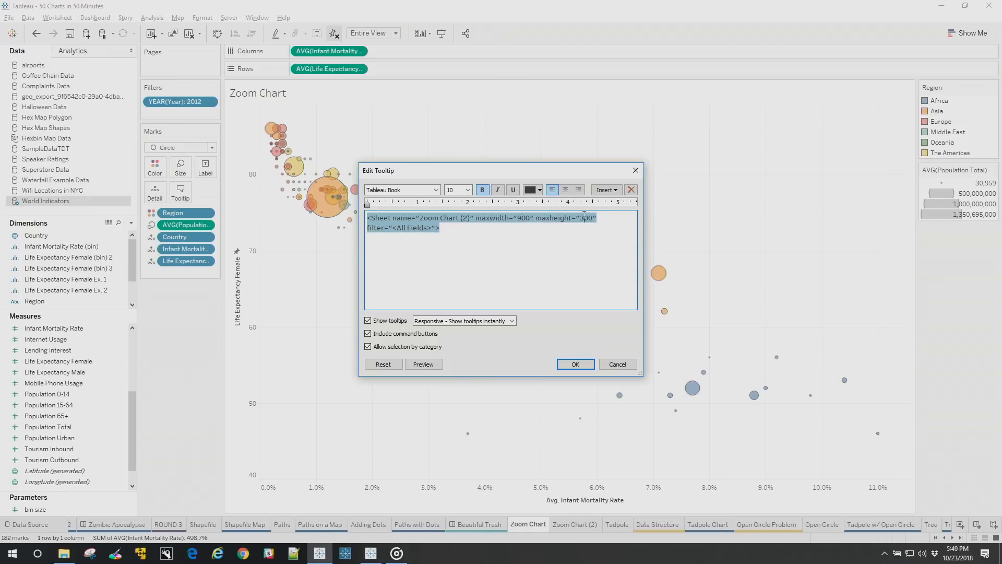
key("BackSpace")
type("9")
key("BackSpace")
key("BackSpace")
key("BackSpace")
key("BackSpace")
key("BackSpace")
key("BackSpace")
key("BackSpace")
key("BackSpace")
key("BackSpace")
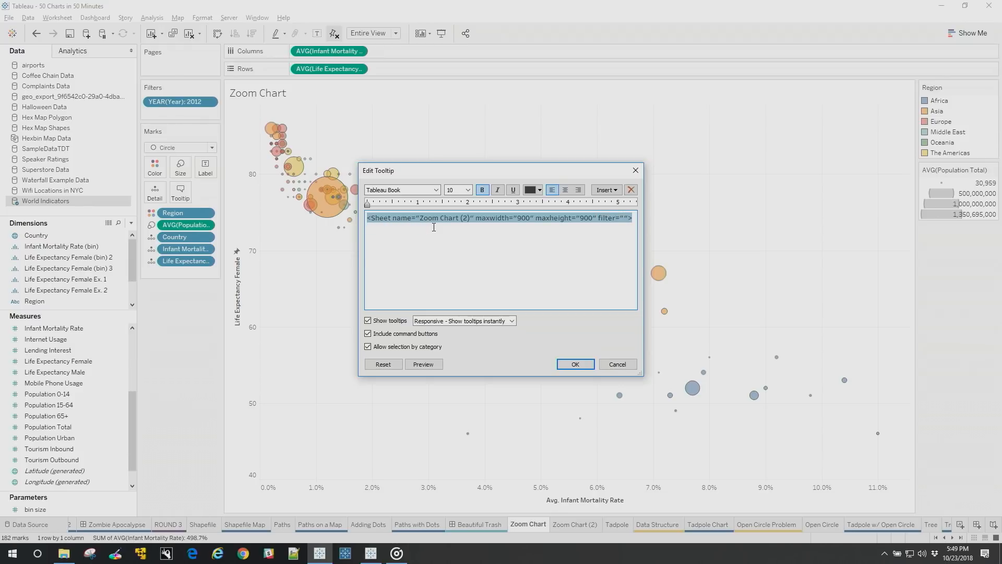
Filter the embedded tooltip sheet by Infant Mortality Rate (bin) and Life Expectancy Female (bin) 2, and preview the tooltip on the marks.
left_click(617, 192)
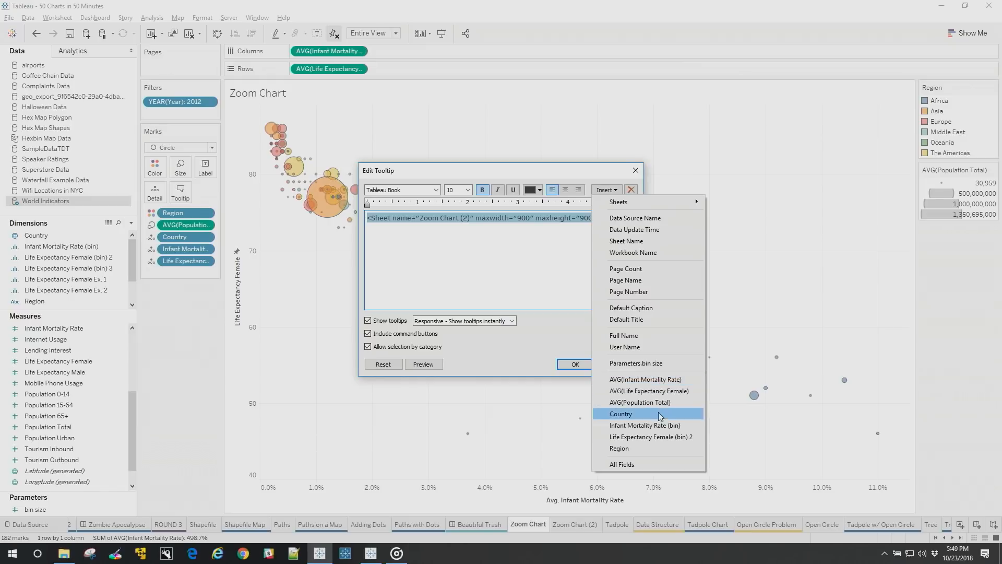
left_click(644, 425)
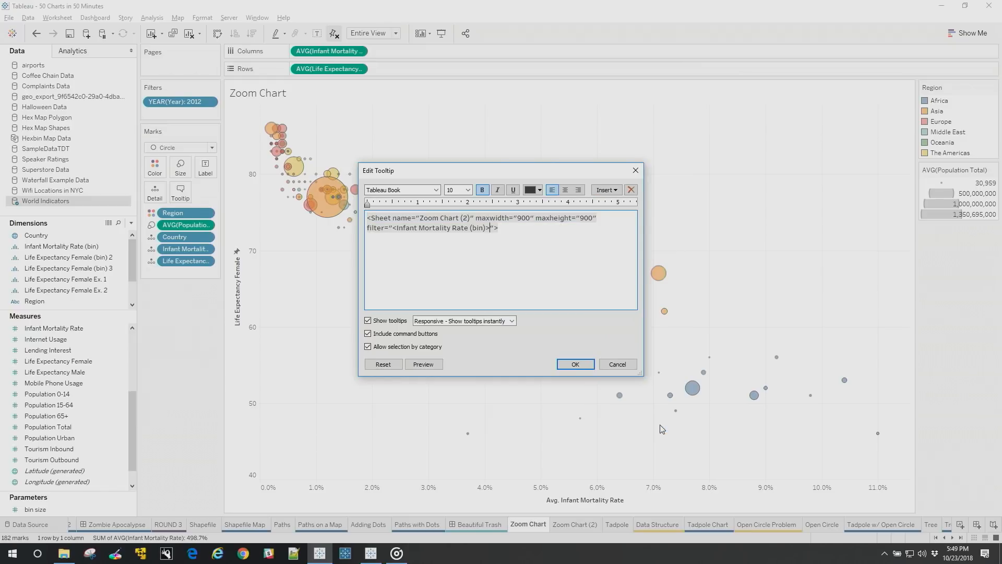
type(",")
key("ctrl+a")
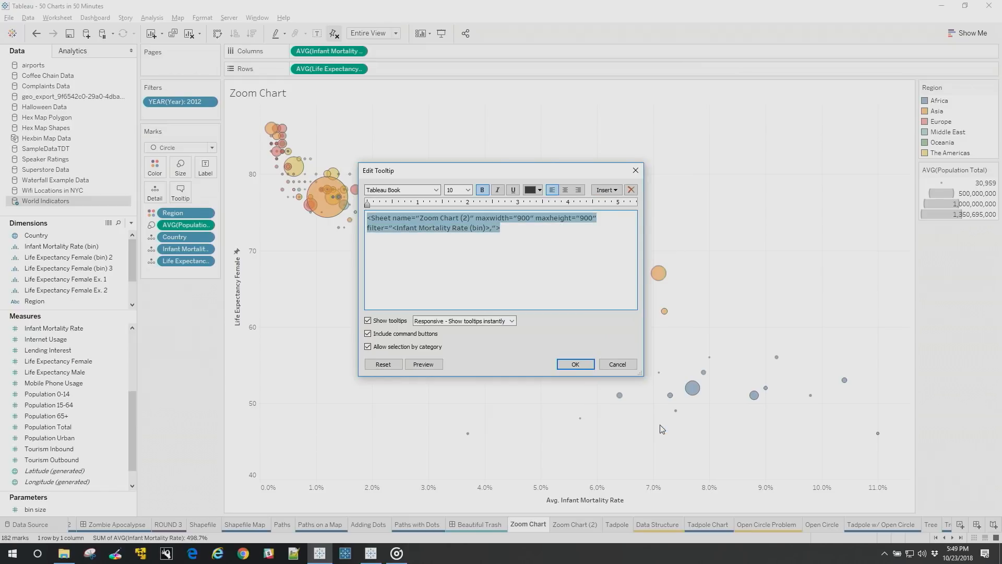
left_click(606, 190)
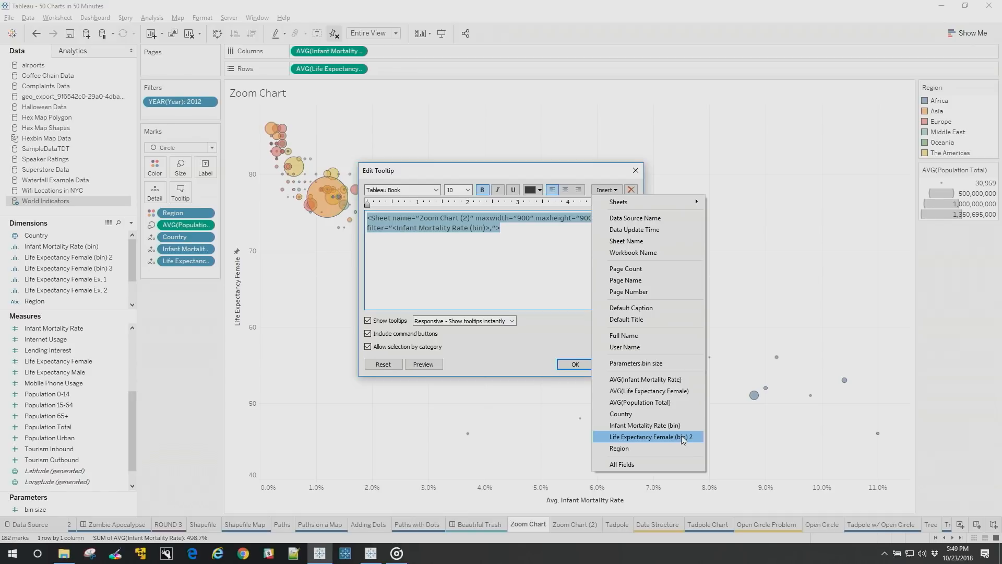
left_click(681, 436)
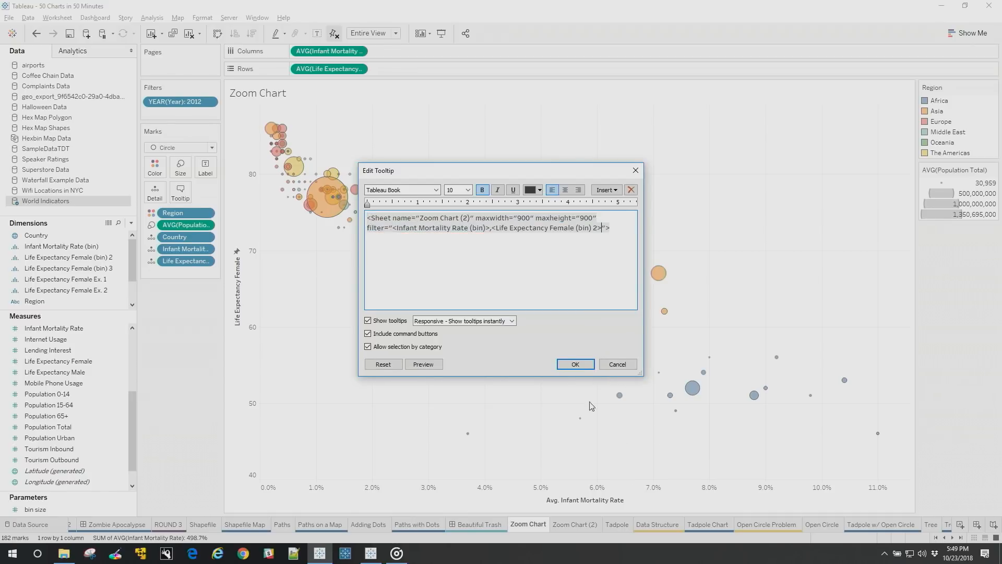
left_click(567, 363)
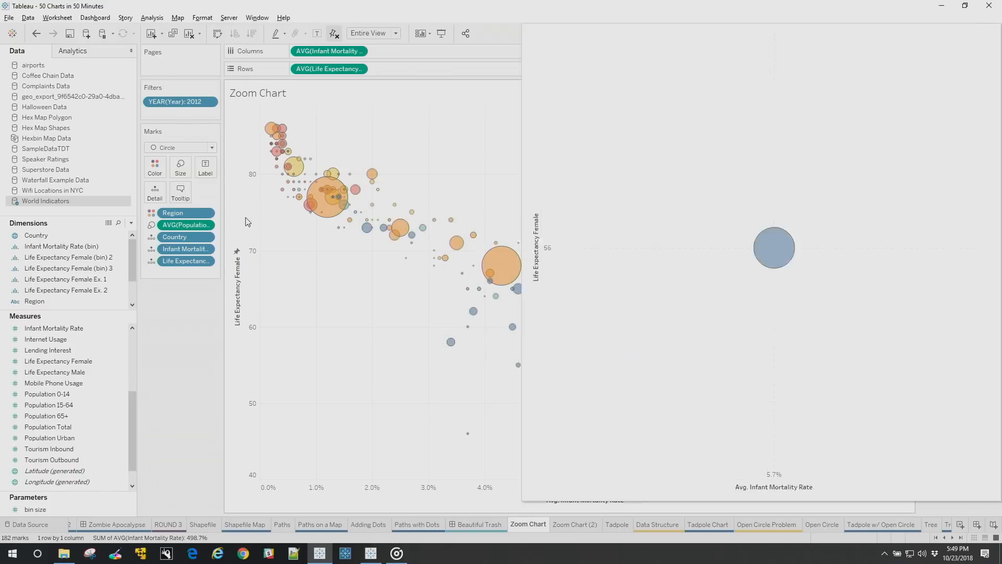
mouse_move(295, 180)
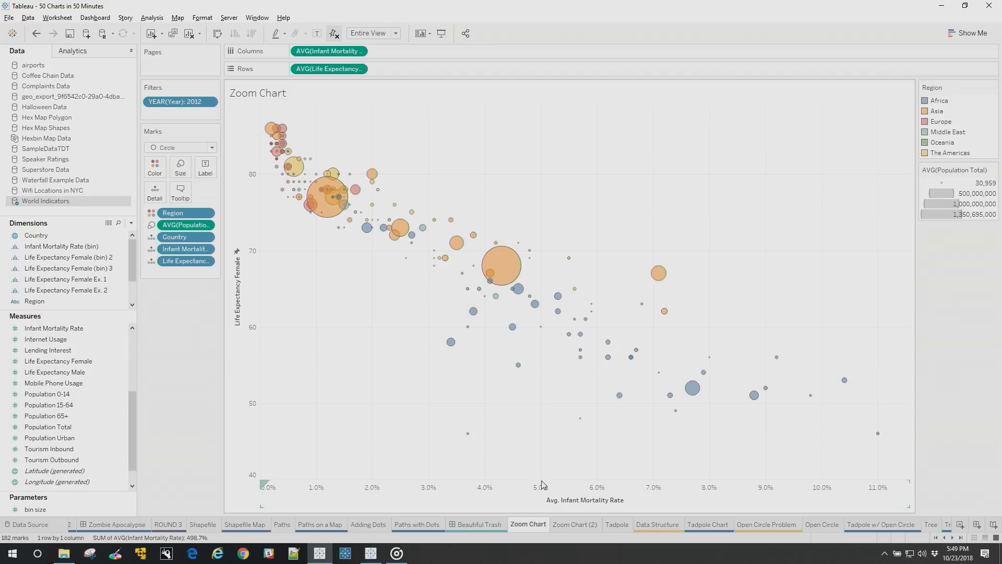
Examine the Sales for Max Date calculation from the Tadpole sheet and open the Data Structure sheet.
left_click(619, 526)
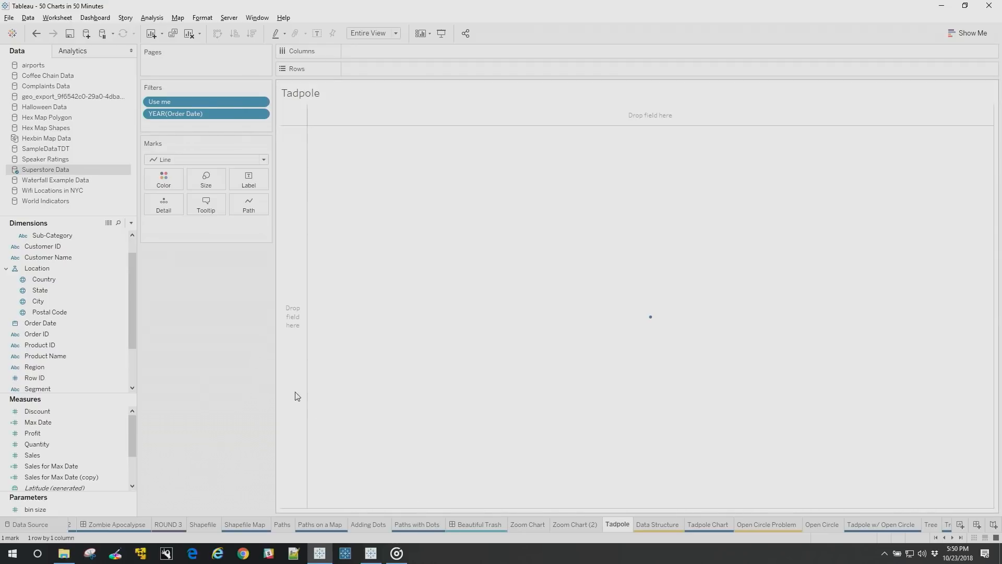
left_click(63, 466)
right_click(63, 466)
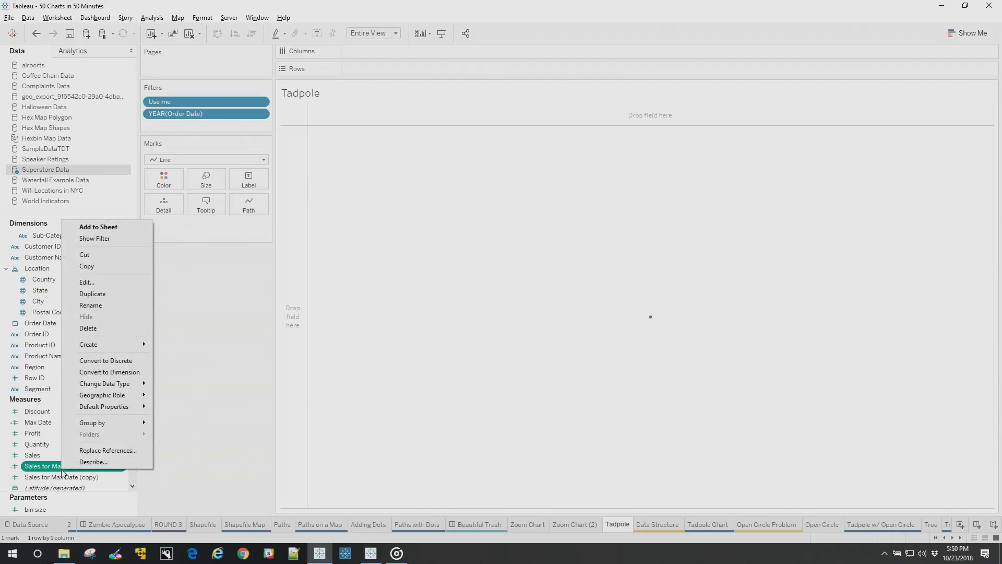
left_click(120, 283)
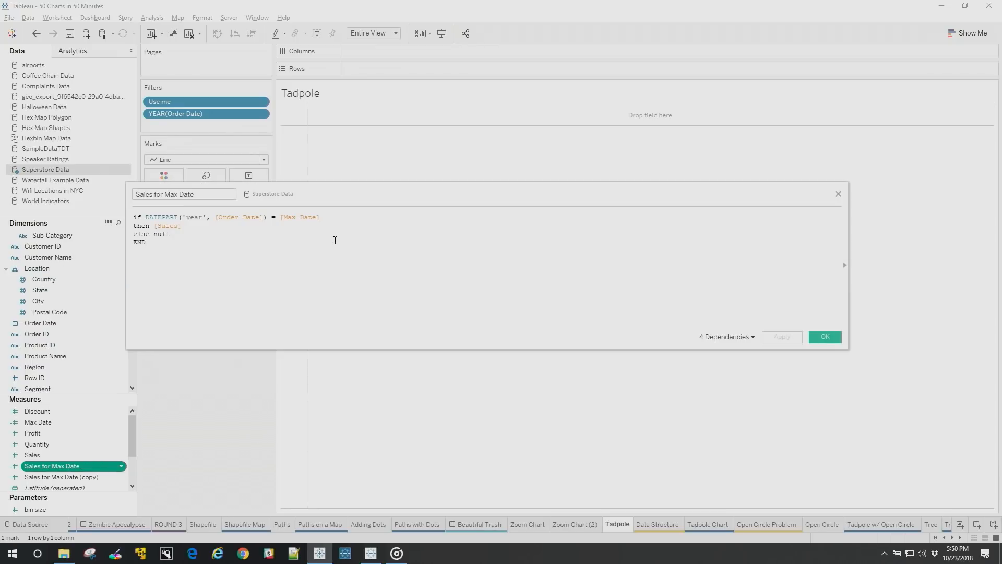
scroll(335, 240, "up", 4)
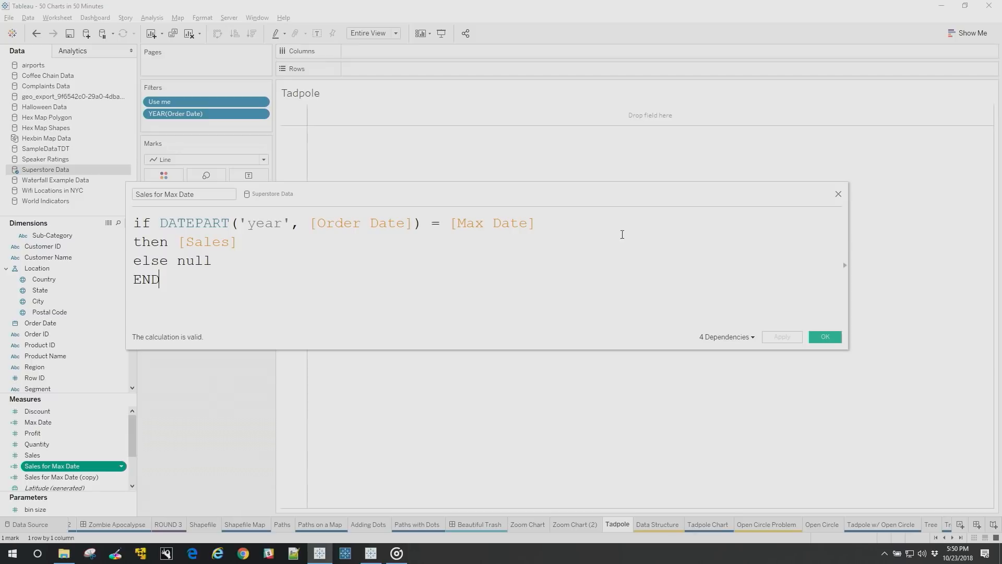
left_click(838, 195)
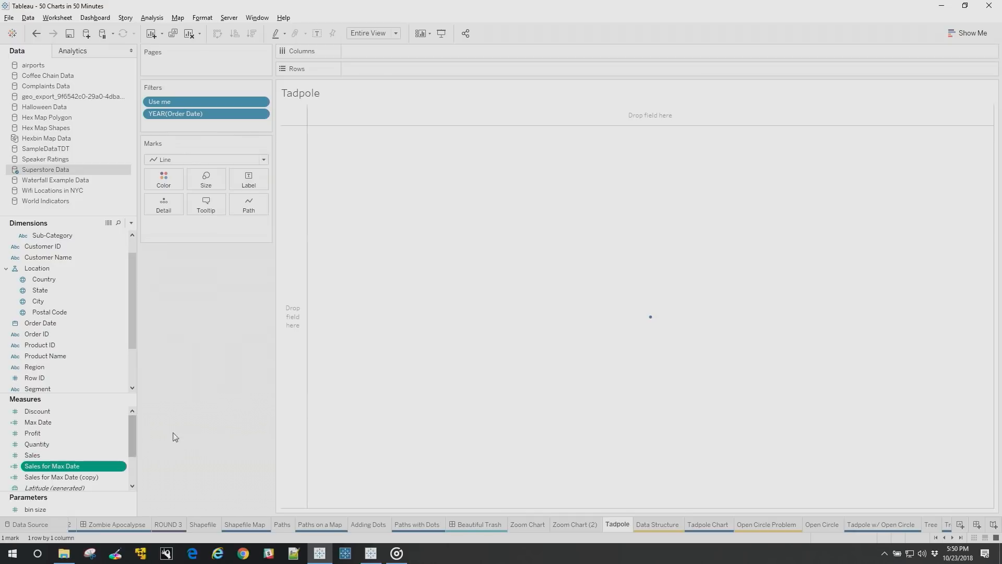
left_click(652, 525)
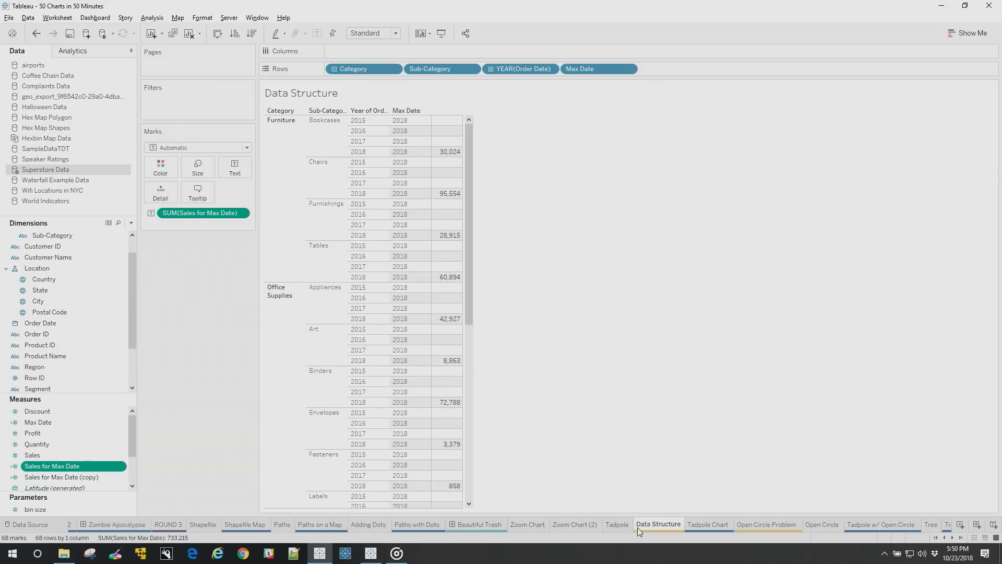
On the Tadpole sheet, place Category and Sub-Category on the rows and SUM(Sales) on the columns.
left_click(625, 524)
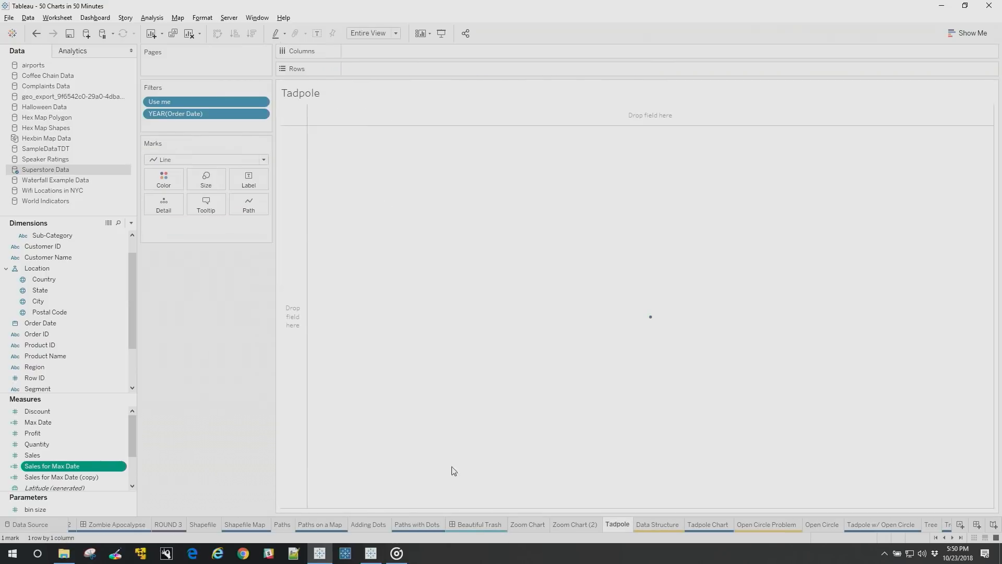
scroll(130, 279, "down", 1)
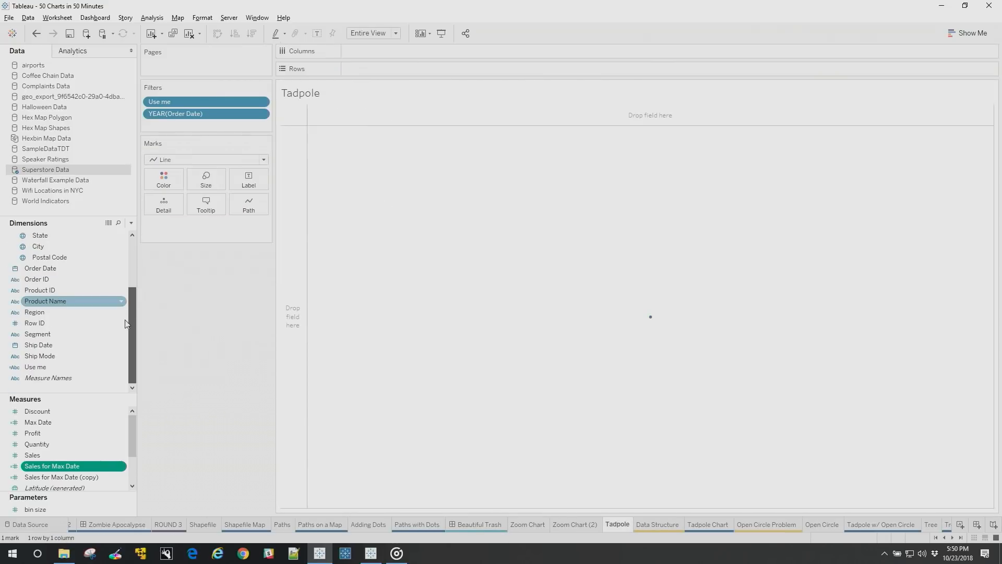
scroll(130, 300, "up", 3)
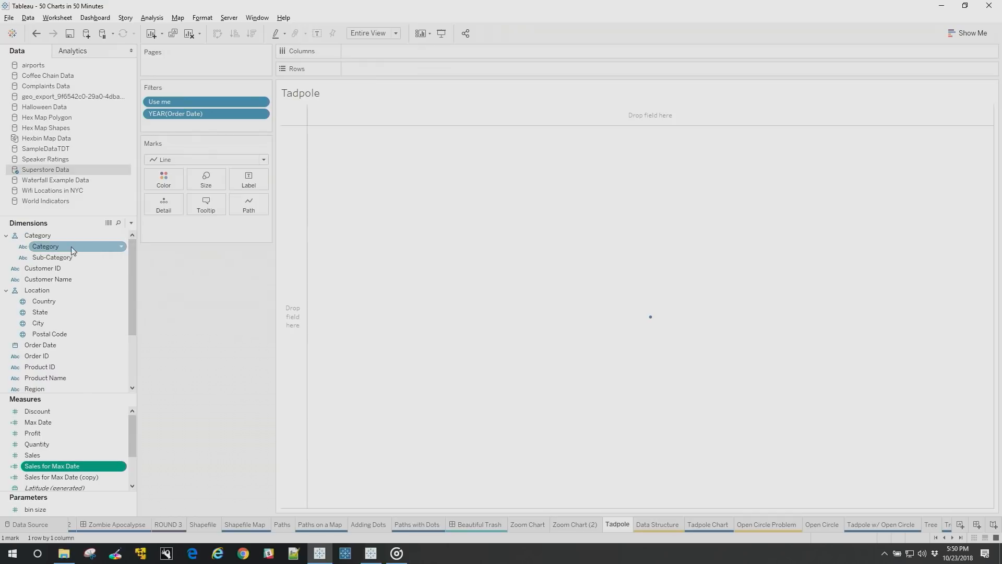
left_click_drag(71, 246, 391, 73)
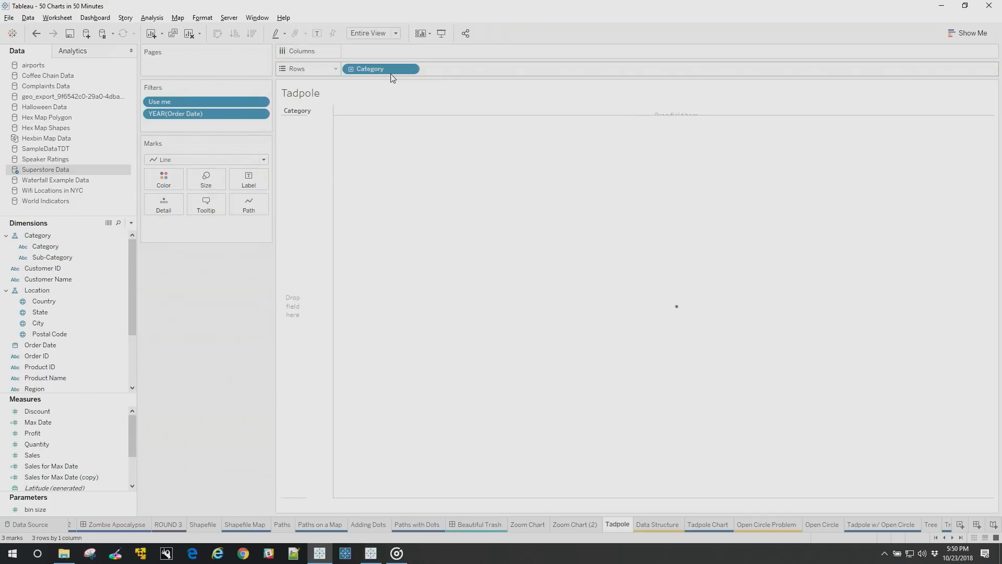
left_click(351, 69)
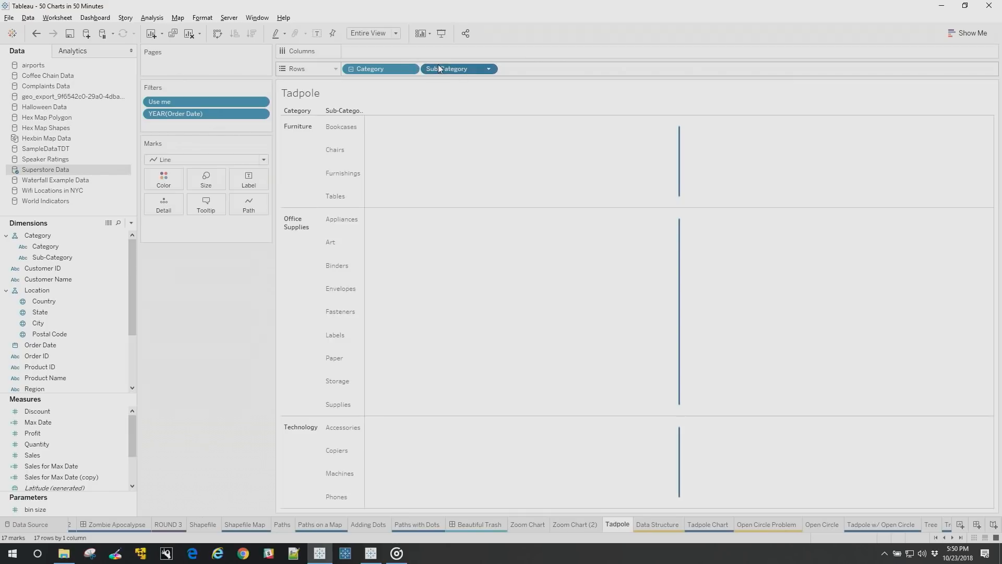
left_click_drag(48, 454, 385, 49)
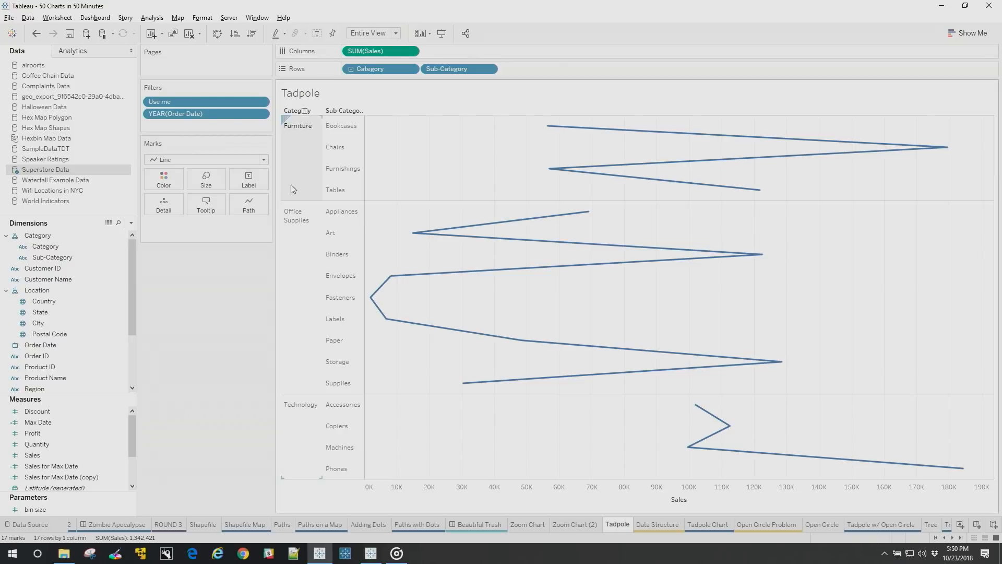
Use the Line mark type and set YEAR(Order Date) as the path of the Sales marks.
left_click(206, 161)
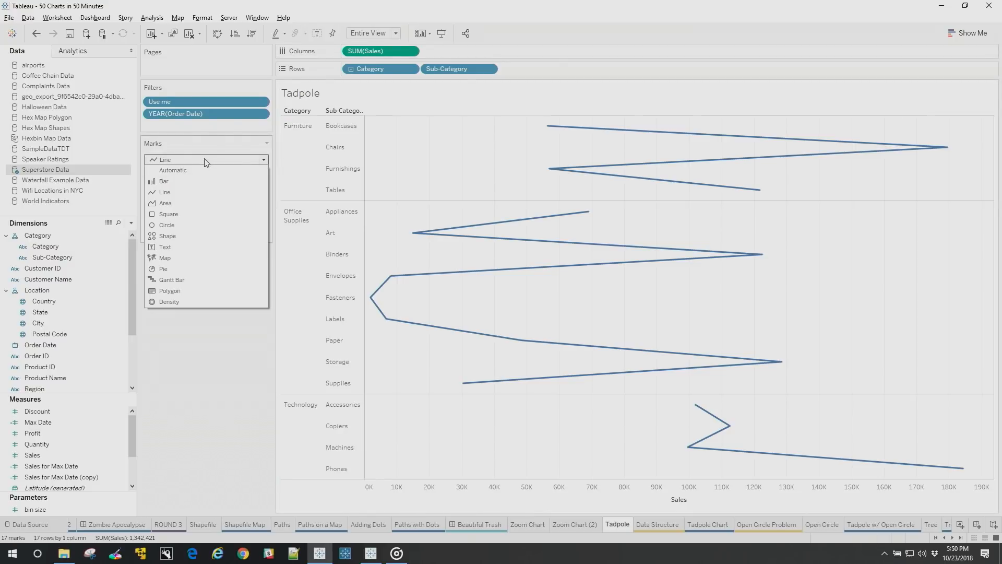
left_click(177, 193)
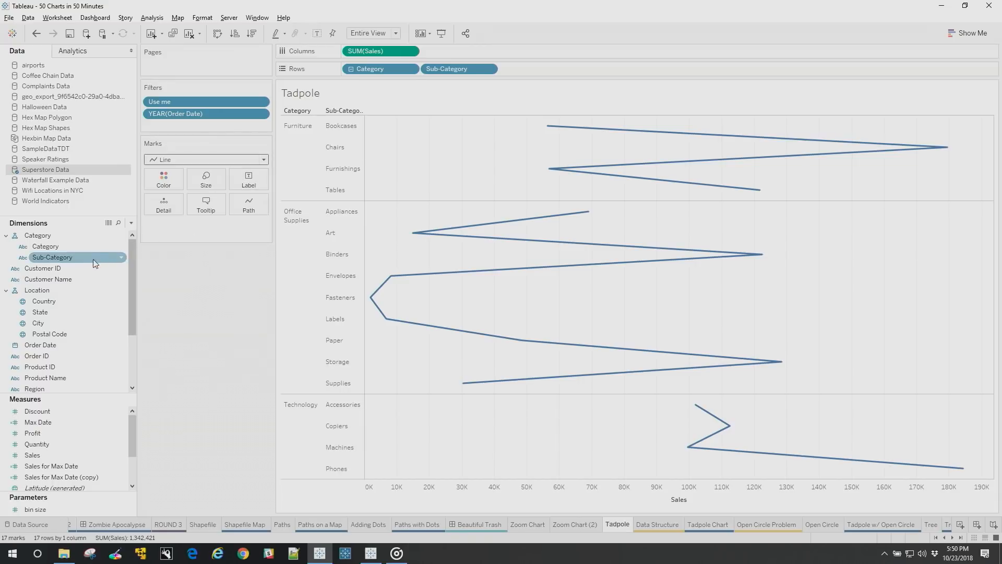
left_click_drag(58, 348, 249, 209)
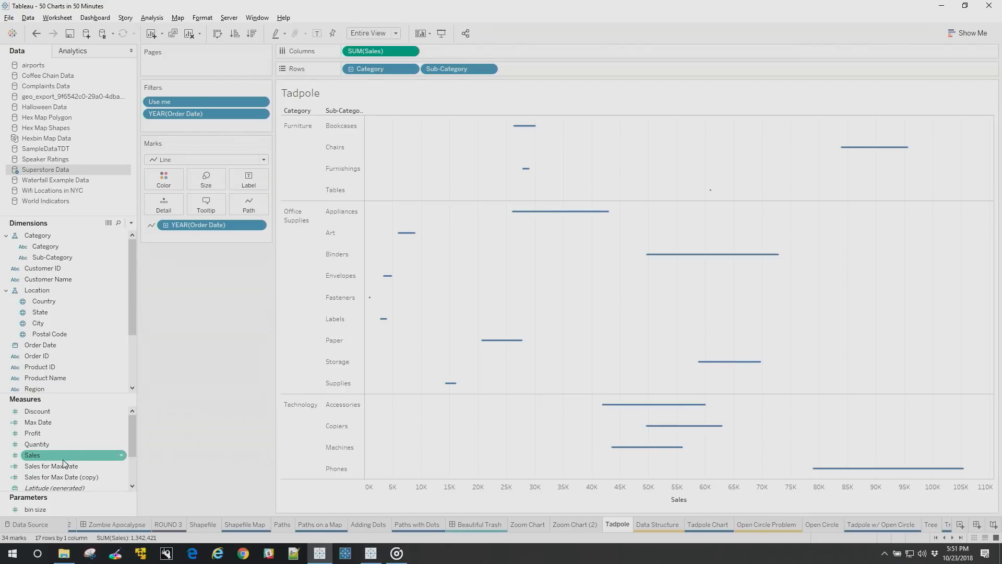
Add Sales for Max Date to the columns as a dual axis with Sales and synchronize the two axes.
left_click_drag(63, 458, 464, 51)
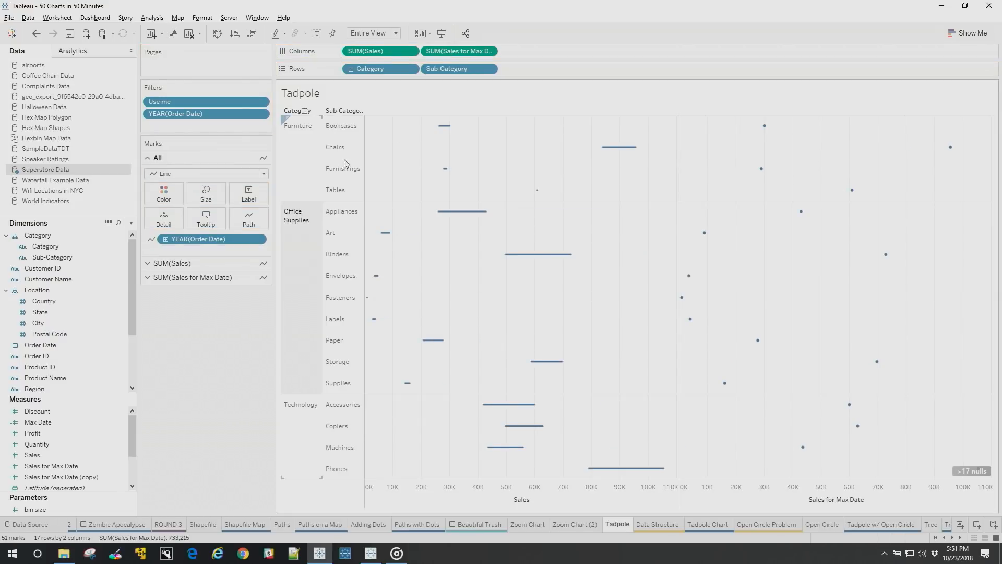
left_click(489, 51)
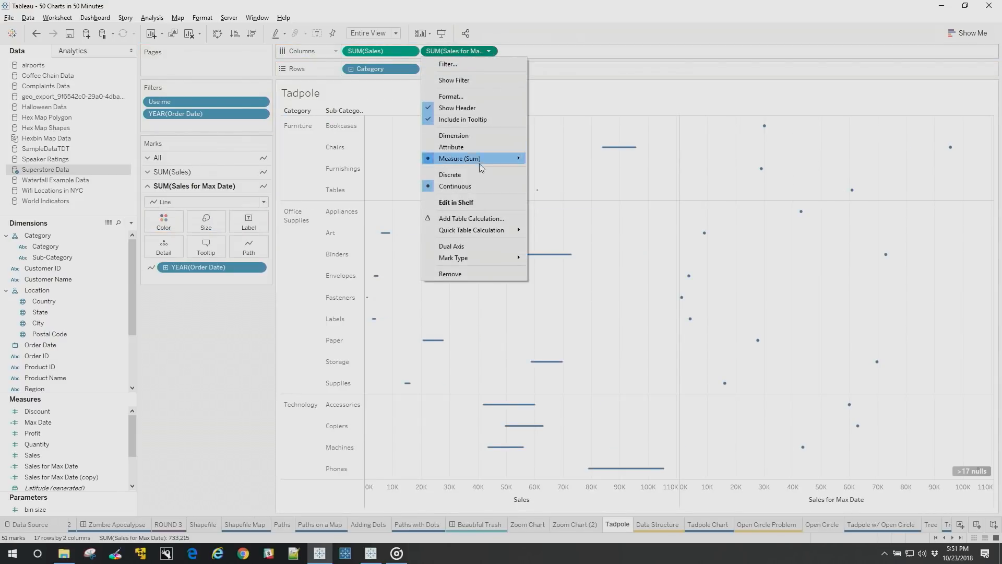
left_click(469, 246)
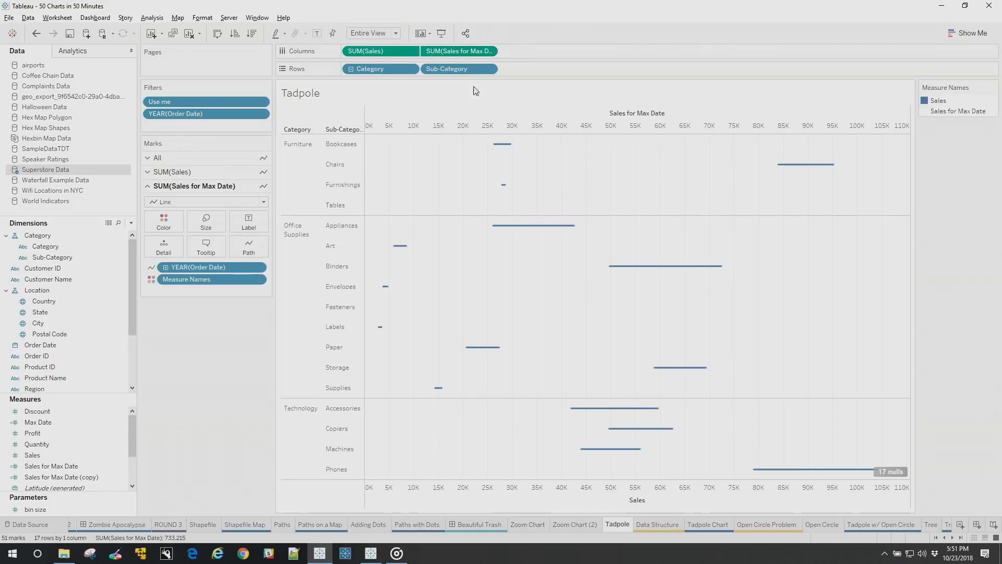
right_click(484, 120)
left_click(515, 184)
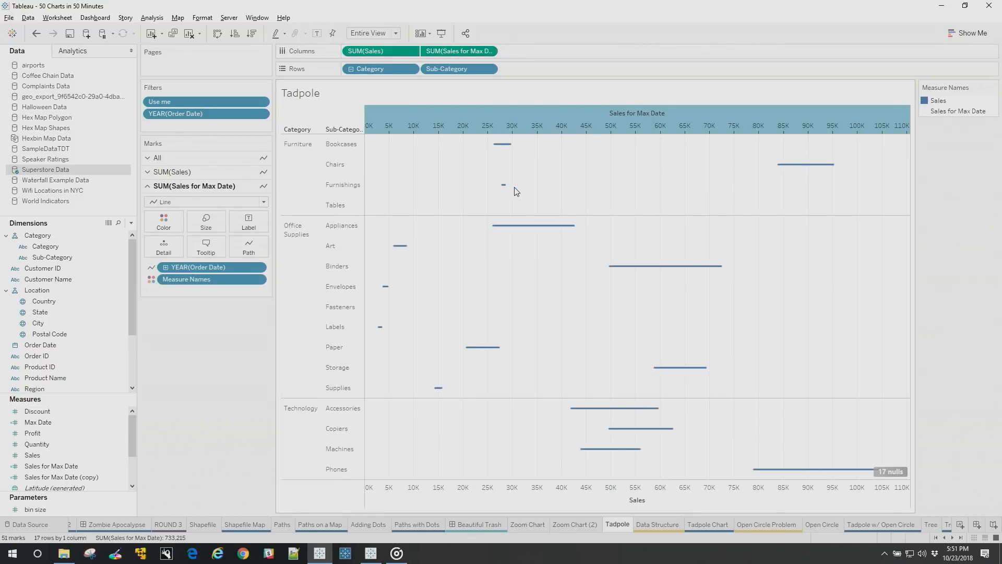
Change the mark type of SUM(Sales for Max Date) to Circle.
left_click(199, 203)
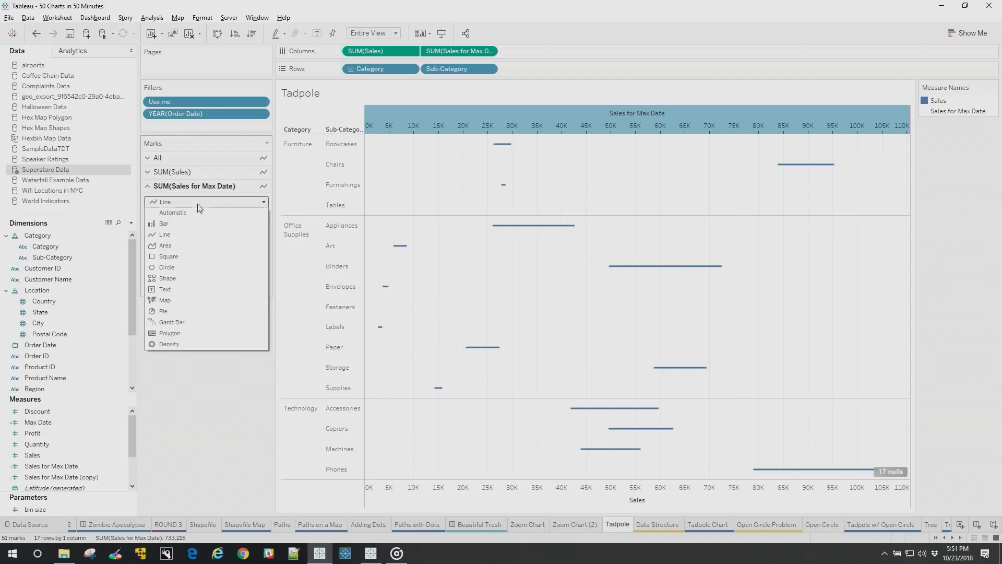
left_click(173, 268)
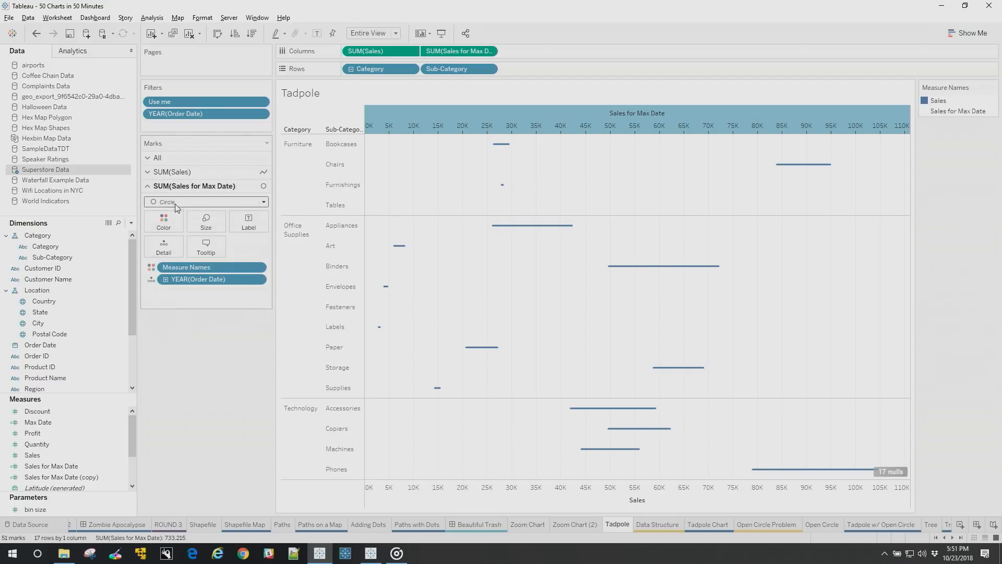
left_click(182, 176)
left_click(409, 122)
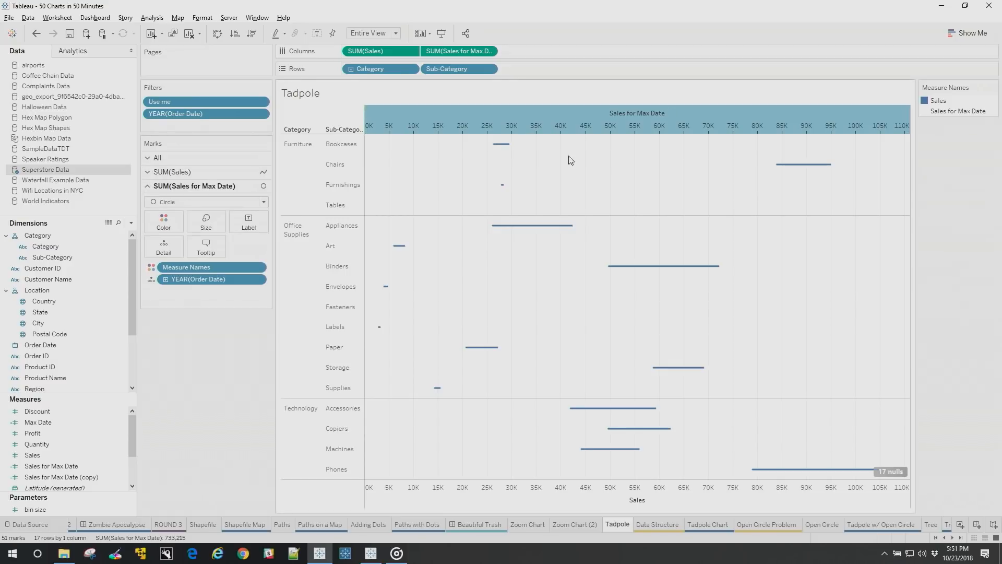
mouse_move(452, 52)
left_mouse_down()
mouse_move(483, 31)
mouse_move(545, 24)
mouse_move(441, 69)
mouse_move(459, 51)
left_mouse_up()
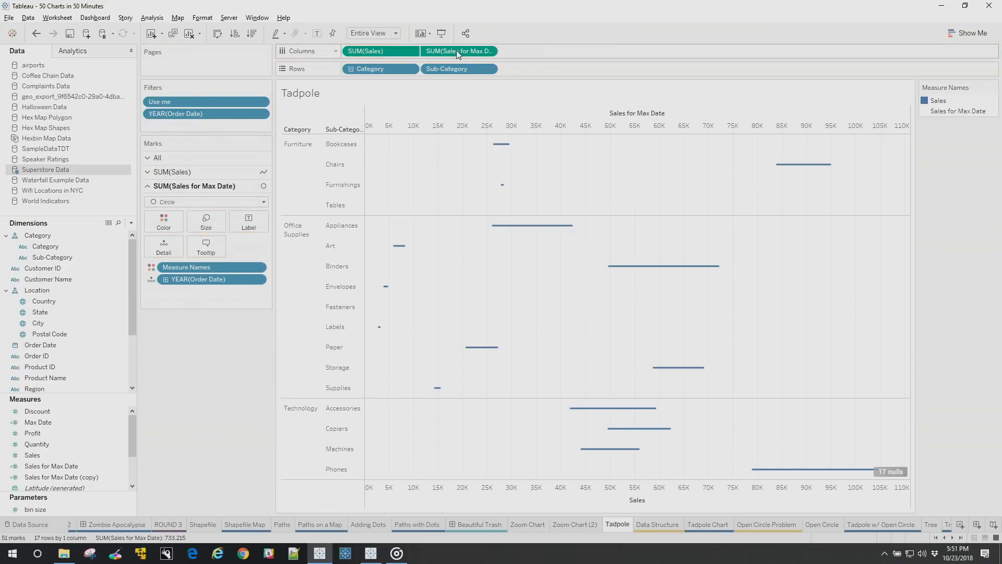
Enlarge the Sales for Max Date circles and assign them the same blue as Sales.
left_click(206, 222)
mouse_move(216, 248)
left_mouse_down()
mouse_move(250, 252)
mouse_move(228, 251)
left_mouse_up()
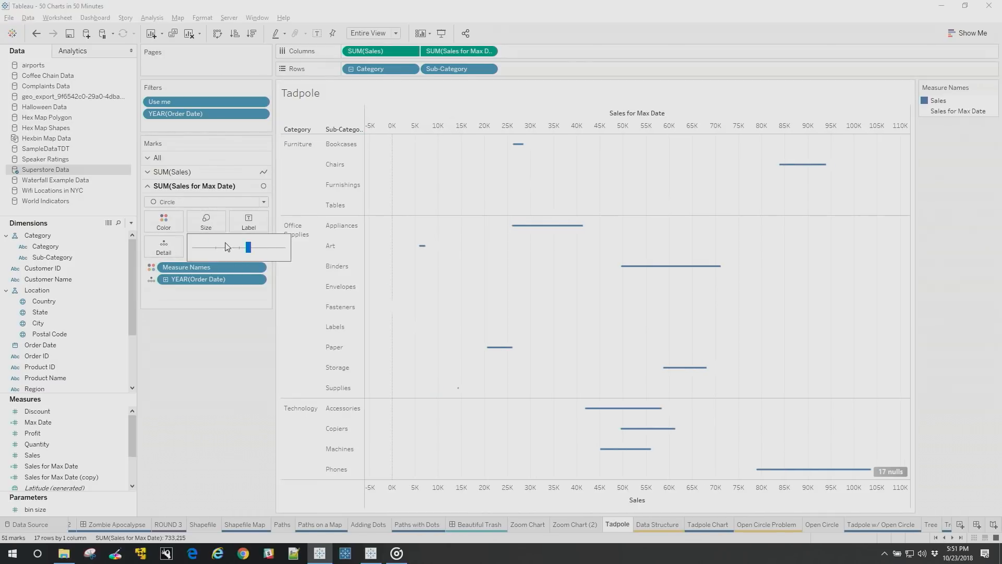
double_click(927, 112)
left_click(505, 224)
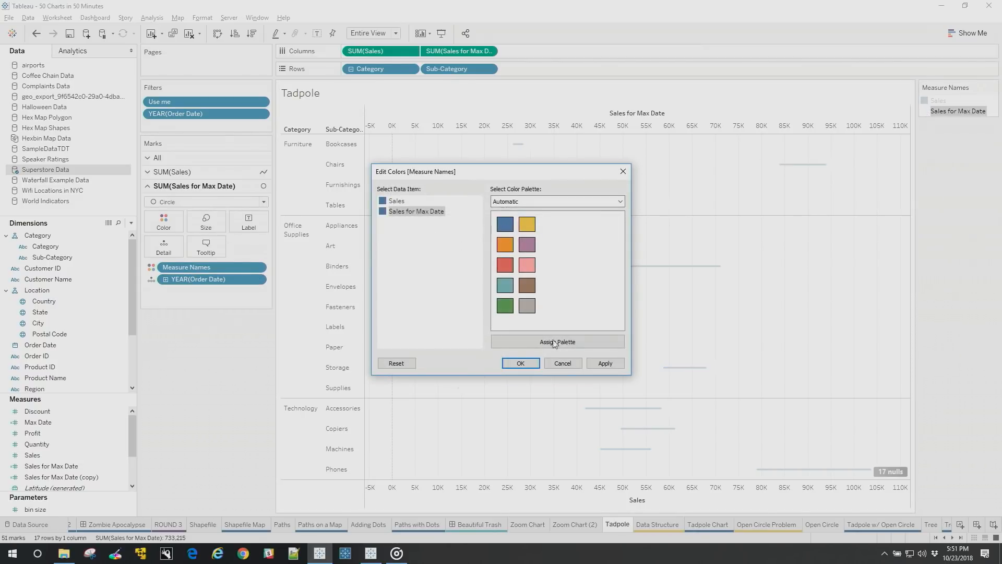
left_click(521, 363)
left_click(542, 272)
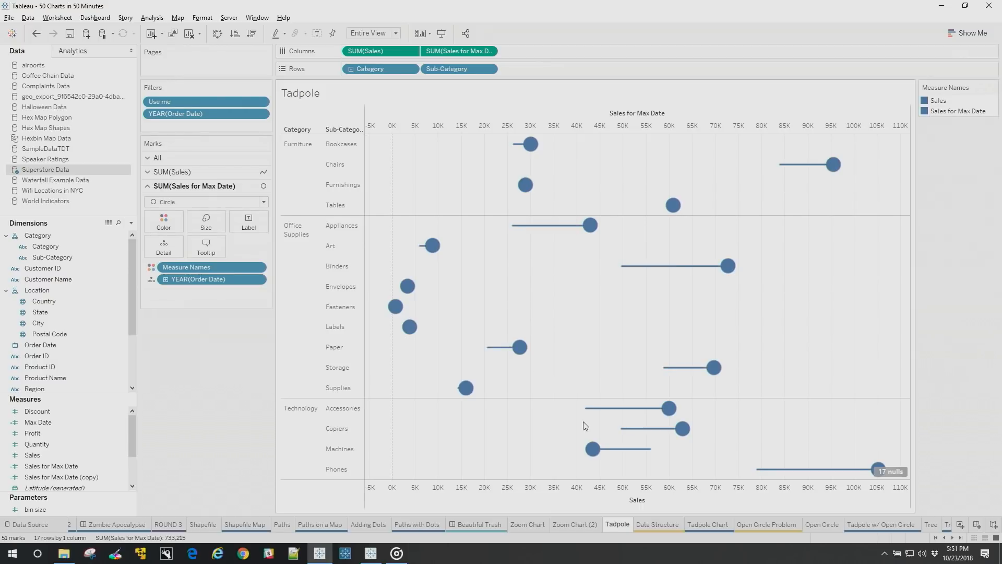
Try the Shape mark type on SUM(Sales for Max Date) to get open circles, and undo the change.
mouse_move(586, 522)
left_click(199, 204)
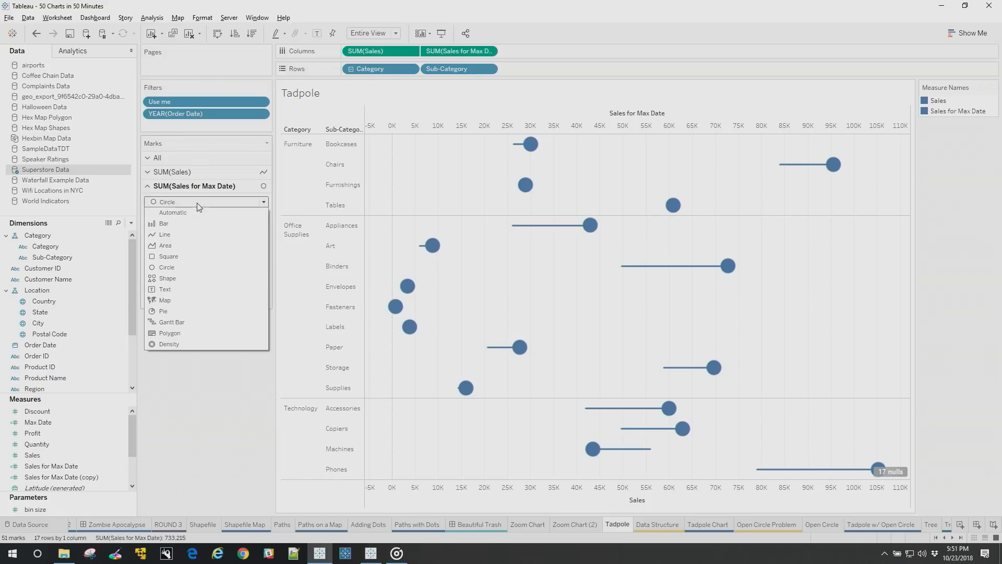
left_click(194, 280)
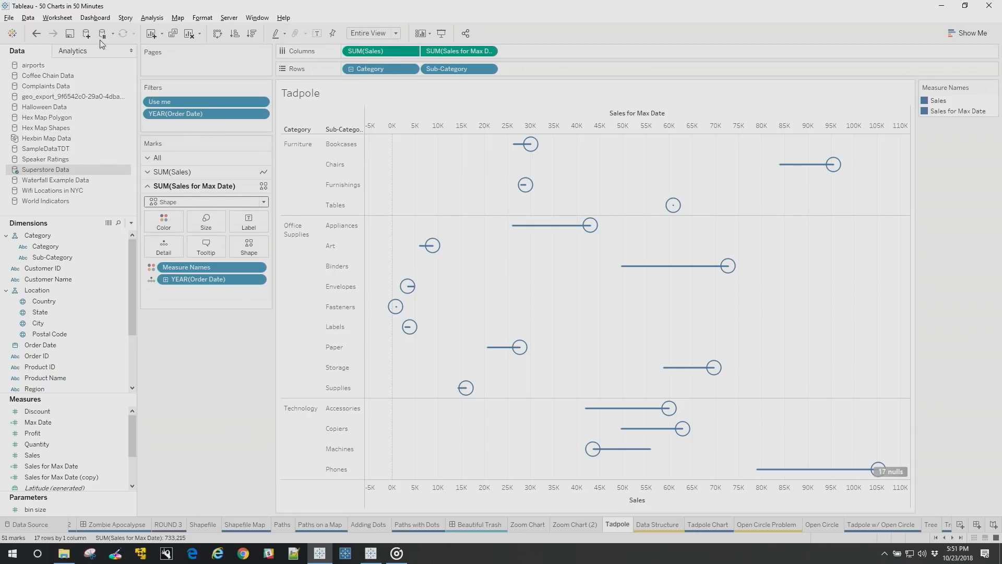
left_click(36, 33)
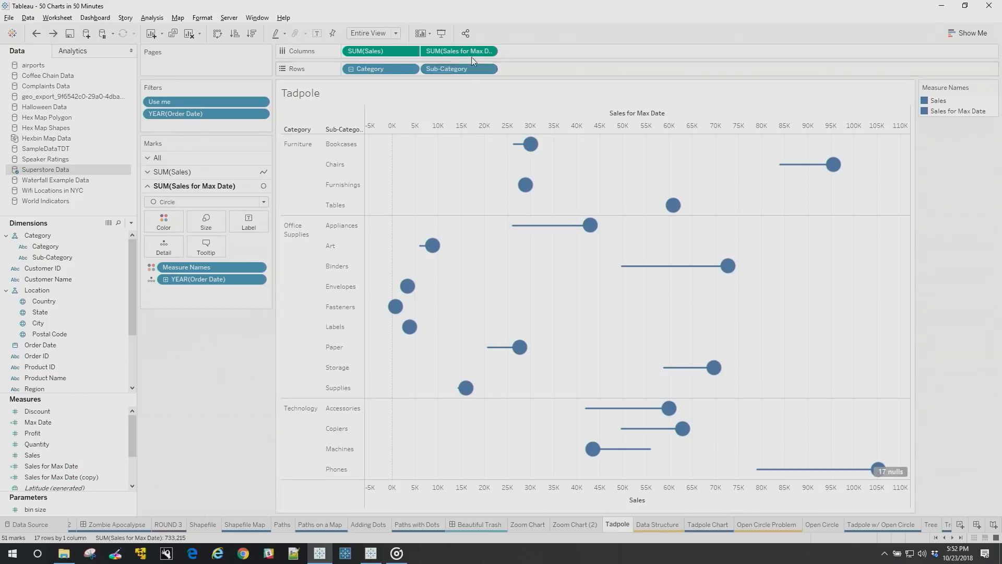
Replace Sales for Max Date on the columns with Measure Values containing only Sales for Max Date and Sales for Max Date (copy).
left_click_drag(468, 52, 551, 25)
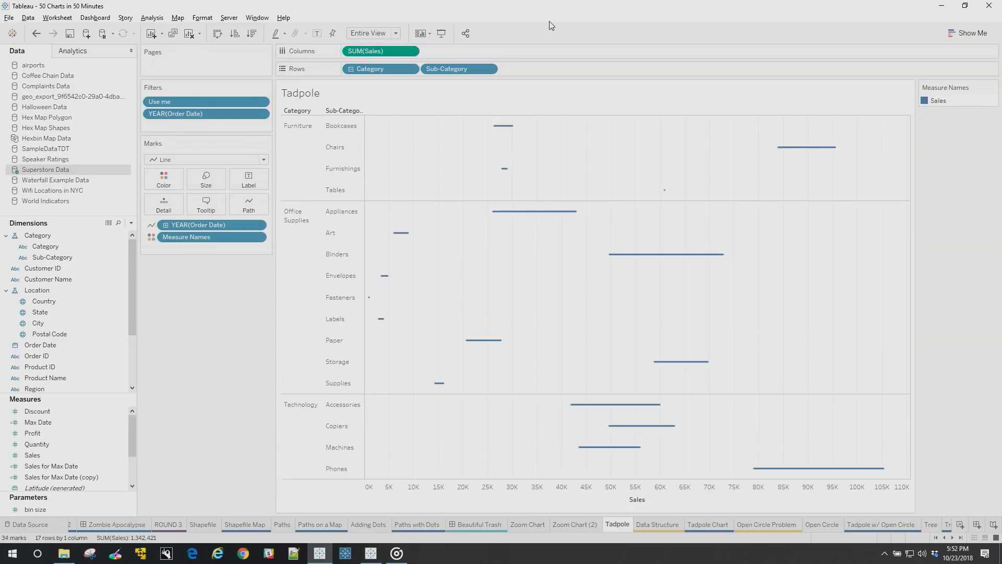
left_click_drag(133, 422, 130, 448)
left_click_drag(64, 476, 475, 51)
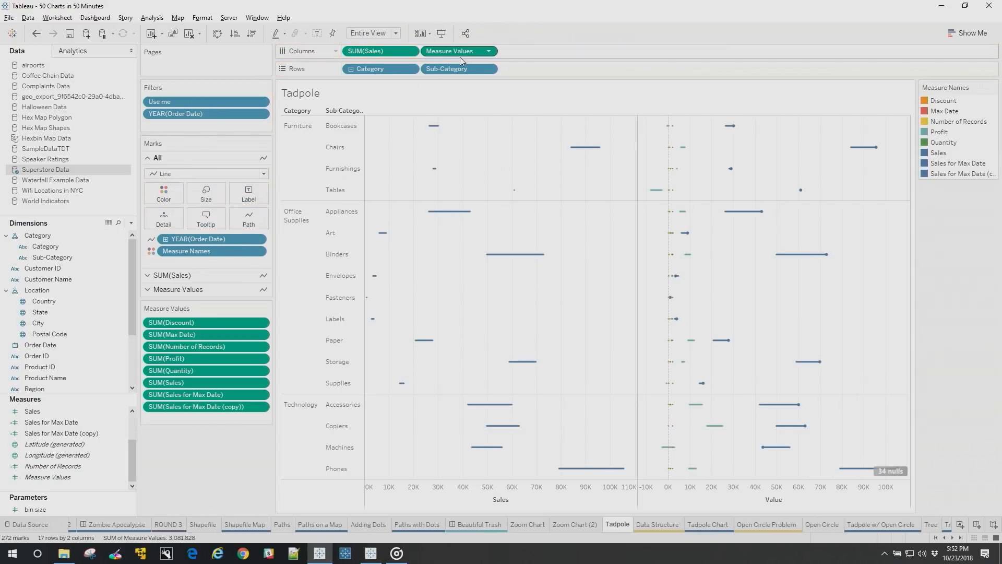
left_click_drag(216, 318, 206, 481)
left_click(215, 338)
left_click(206, 383, "shift")
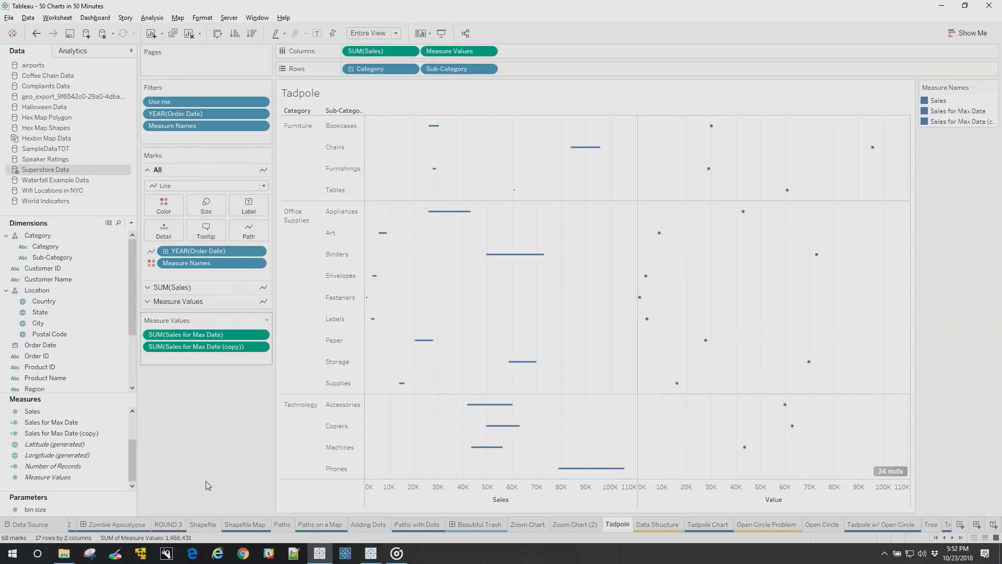
Set the Measure Names color of Sales for Max Date (copy) to white, #ffffff.
right_click(928, 127)
left_click(867, 135)
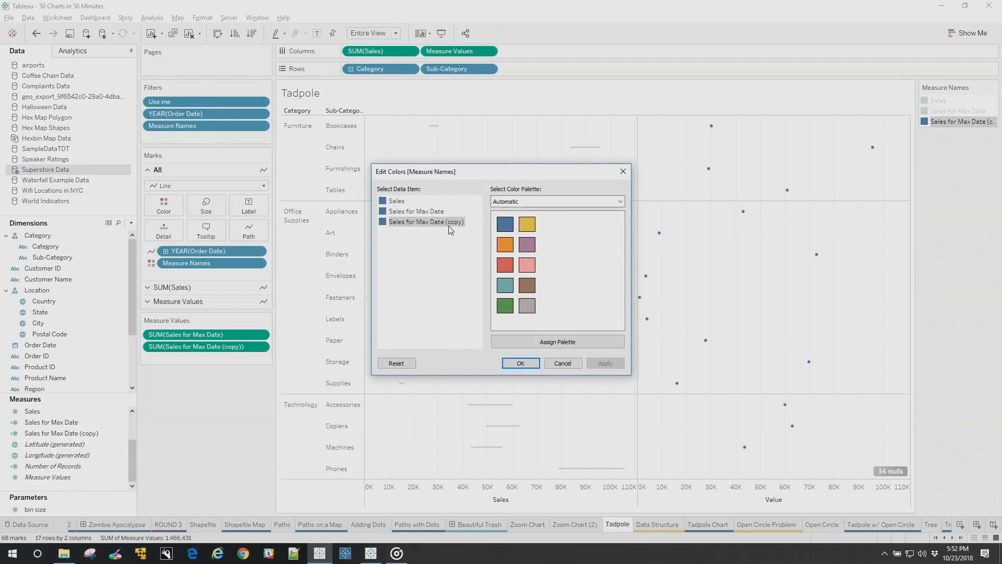
double_click(383, 222)
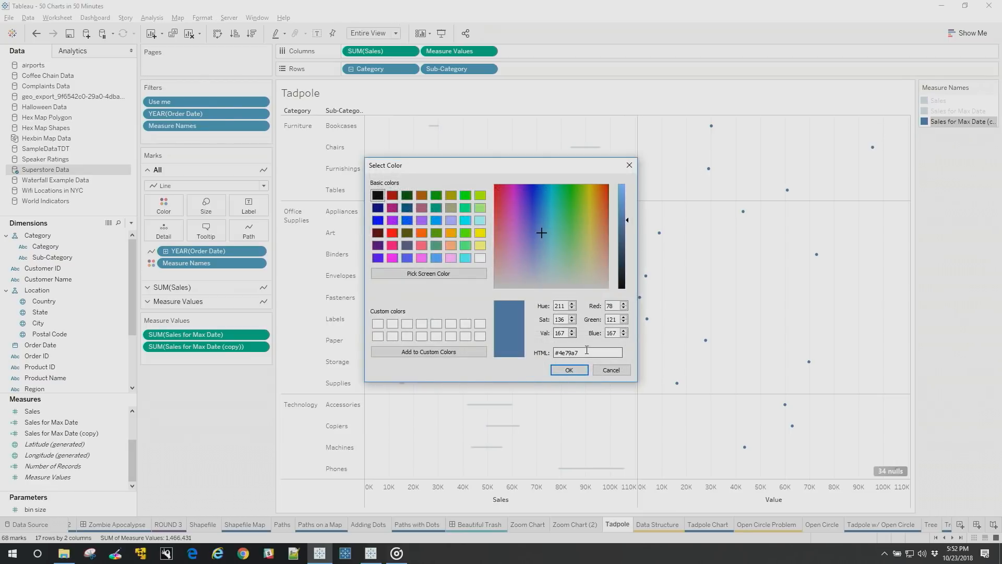
left_click_drag(578, 353, 556, 352)
type("ffffff")
key("Return")
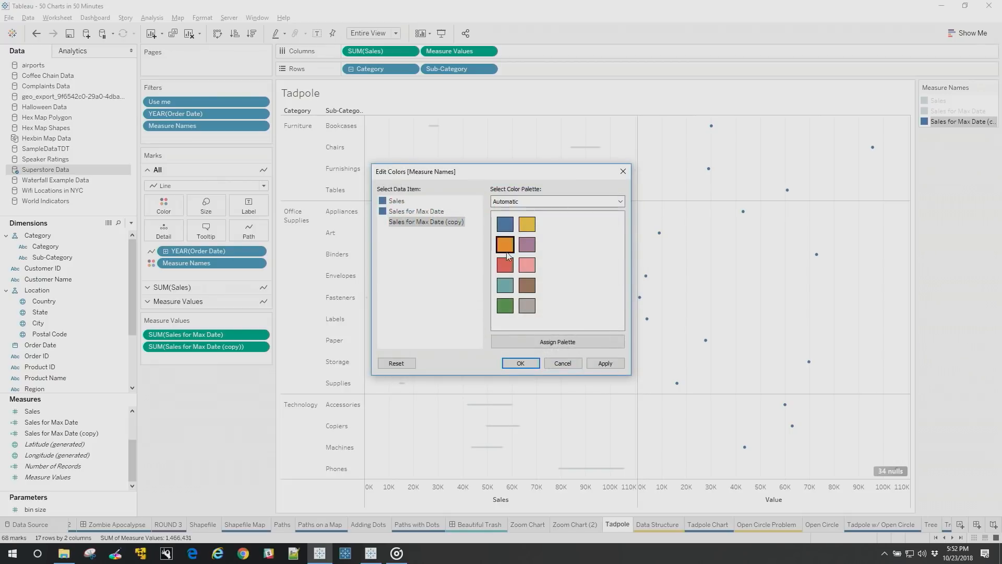
left_click(520, 364)
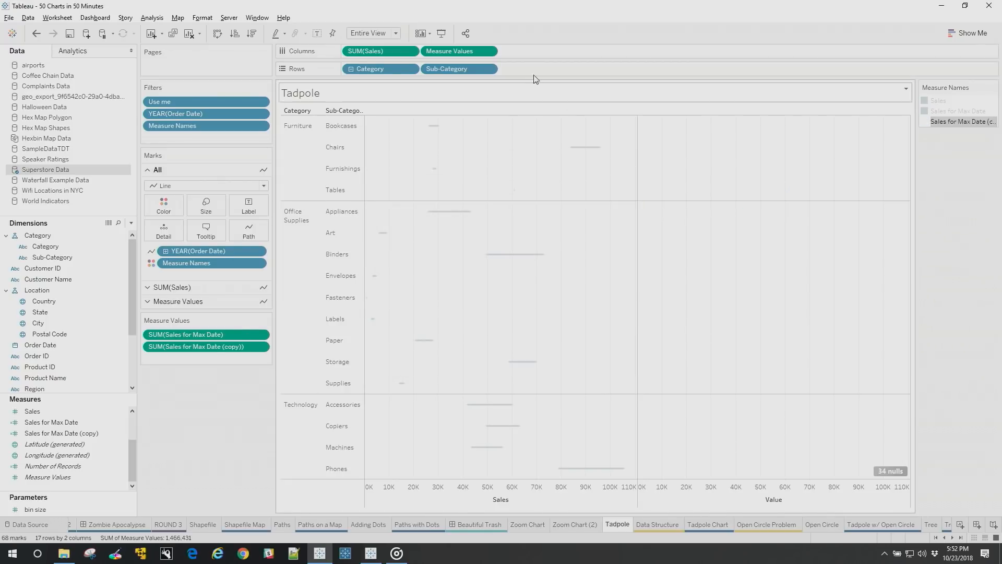
Combine Measure Values with SUM(Sales) as a dual axis.
left_click(494, 52)
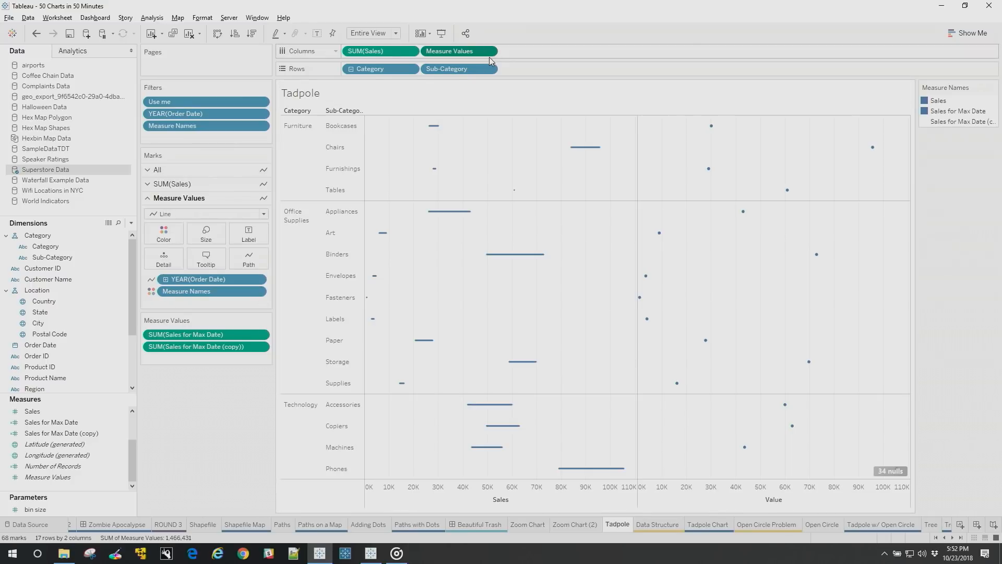
left_click(490, 51)
left_click(487, 174)
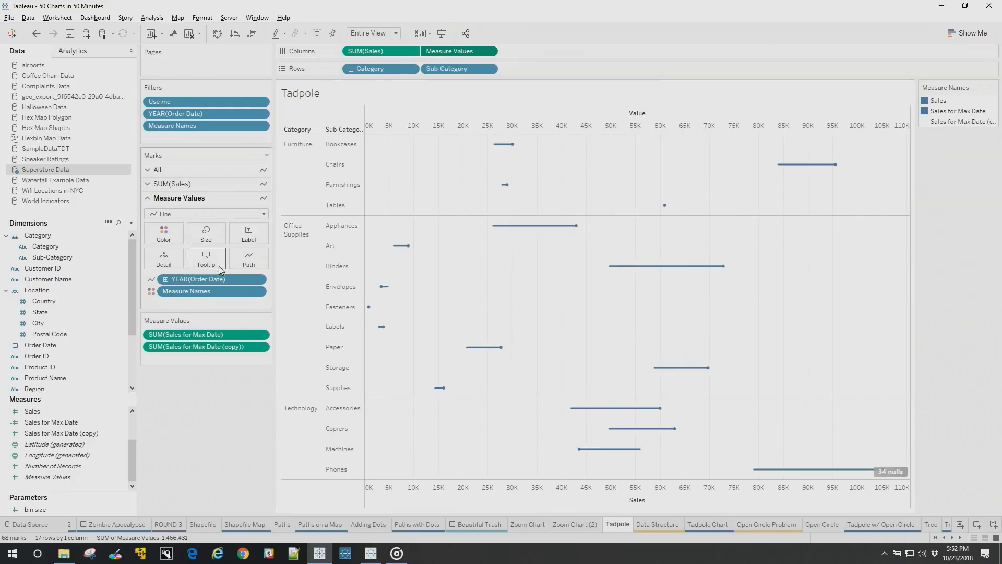
Change the Measure Values marks to Circle and size them by Measure Names.
left_click(206, 213)
left_click(182, 284)
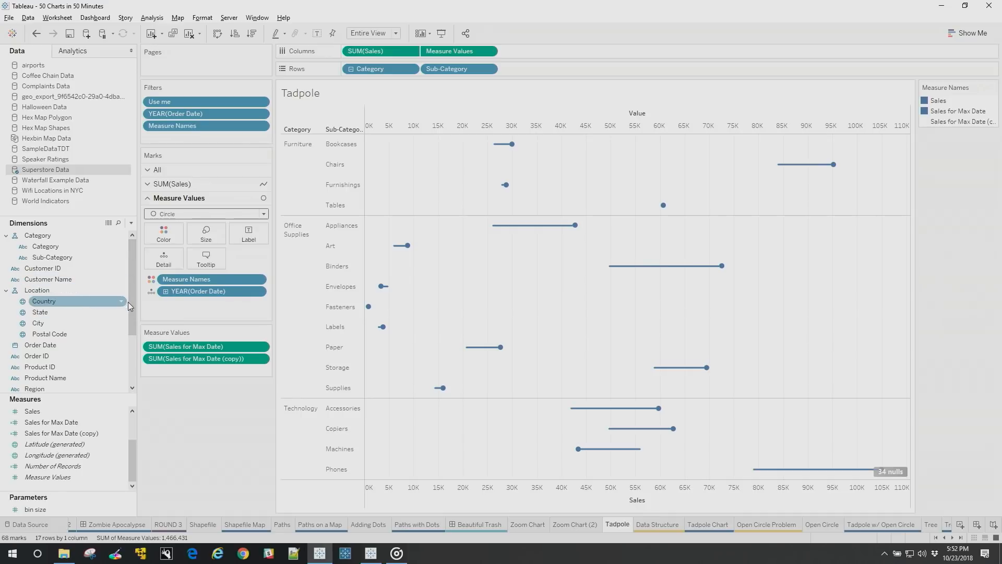
scroll(130, 324, "down", 3)
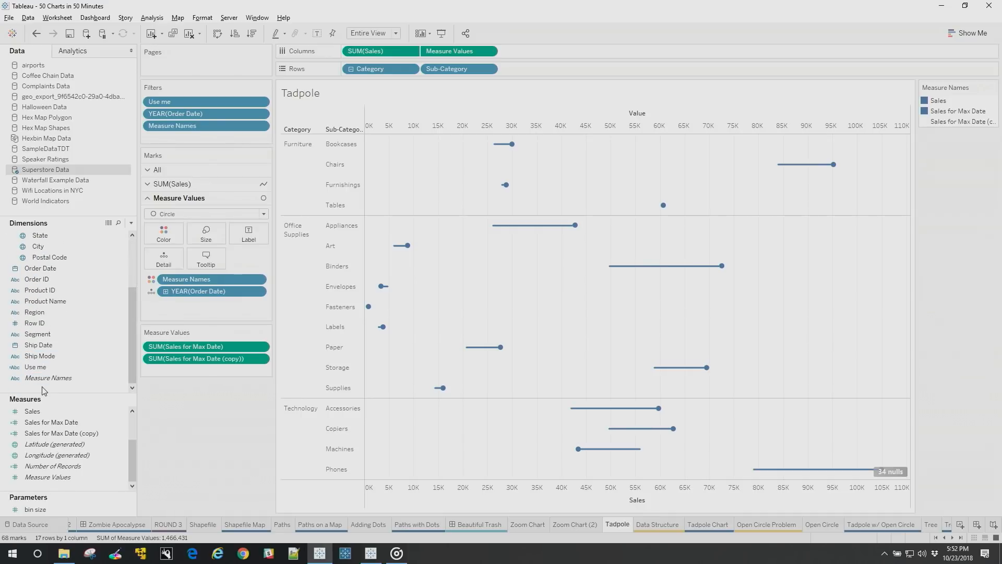
left_click_drag(48, 378, 209, 240)
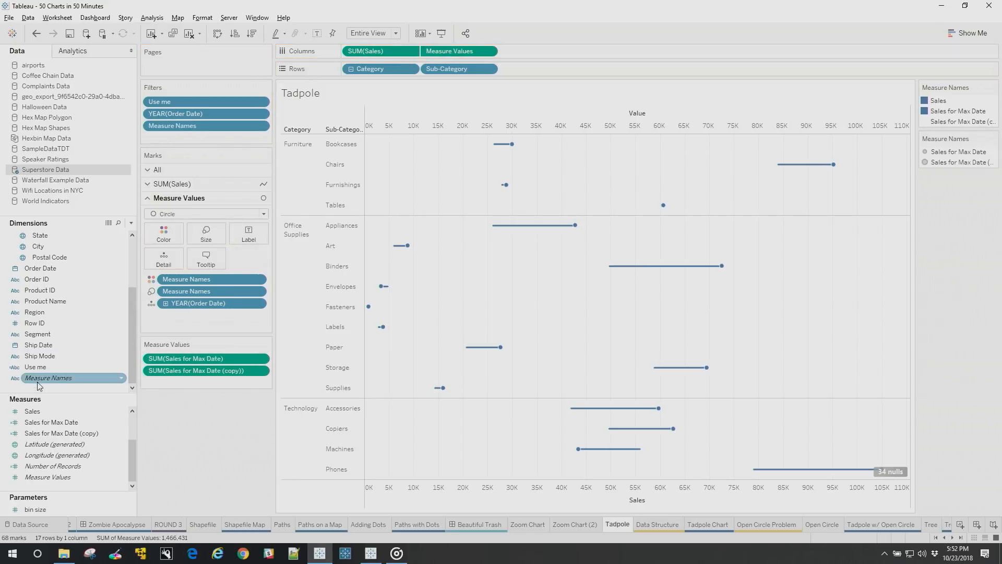
Increase the overall size of the Measure Values circles at the ends of the tadpole lines.
left_click_drag(47, 378, 157, 234)
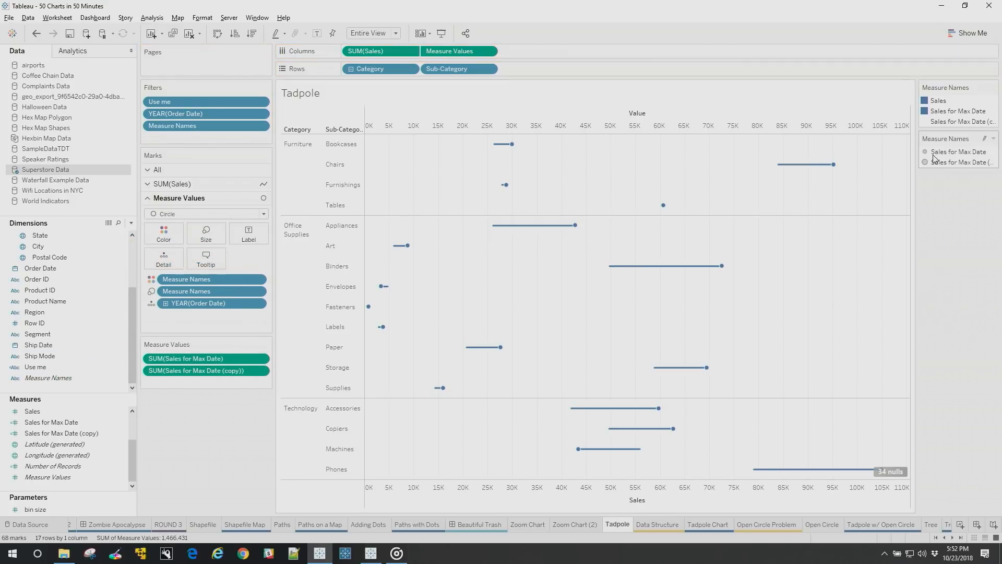
left_click(206, 233)
left_click_drag(237, 263, 237, 264)
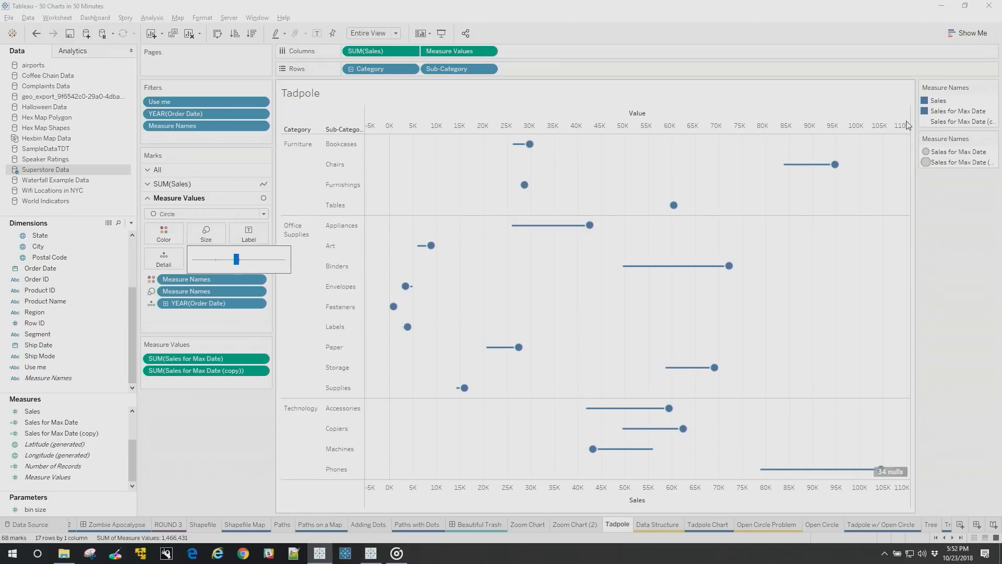
Reorder the Measure Names legend so Sales for Max Date (copy) comes before Sales for Max Date.
left_click_drag(940, 111, 939, 125)
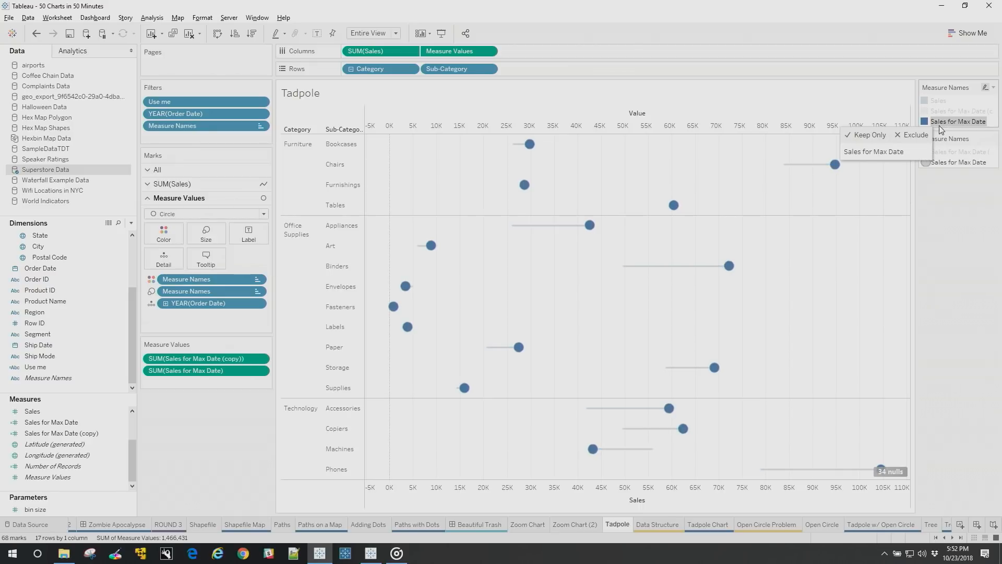
left_click_drag(942, 162, 940, 149)
left_click(939, 162)
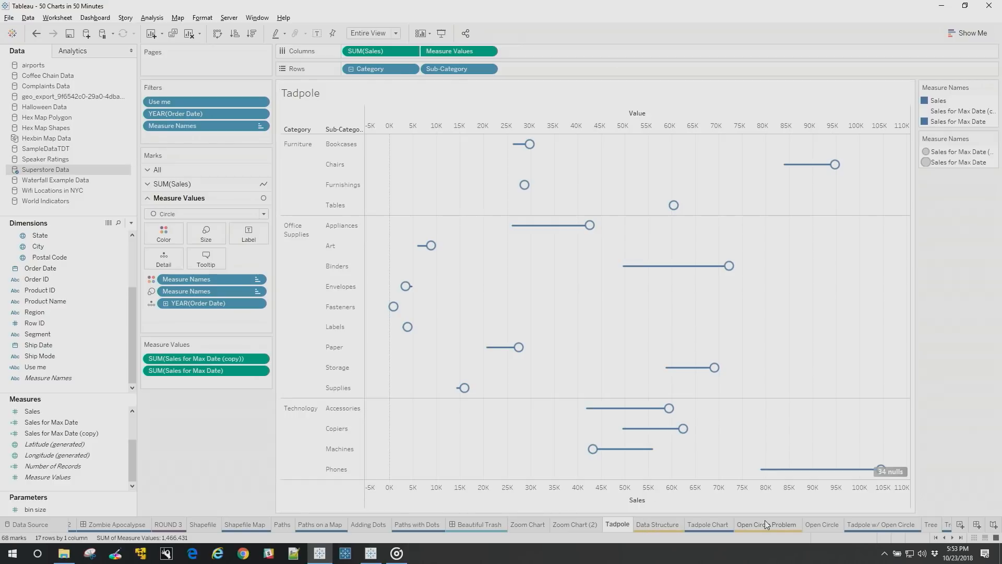
left_click(953, 538)
left_click(954, 538)
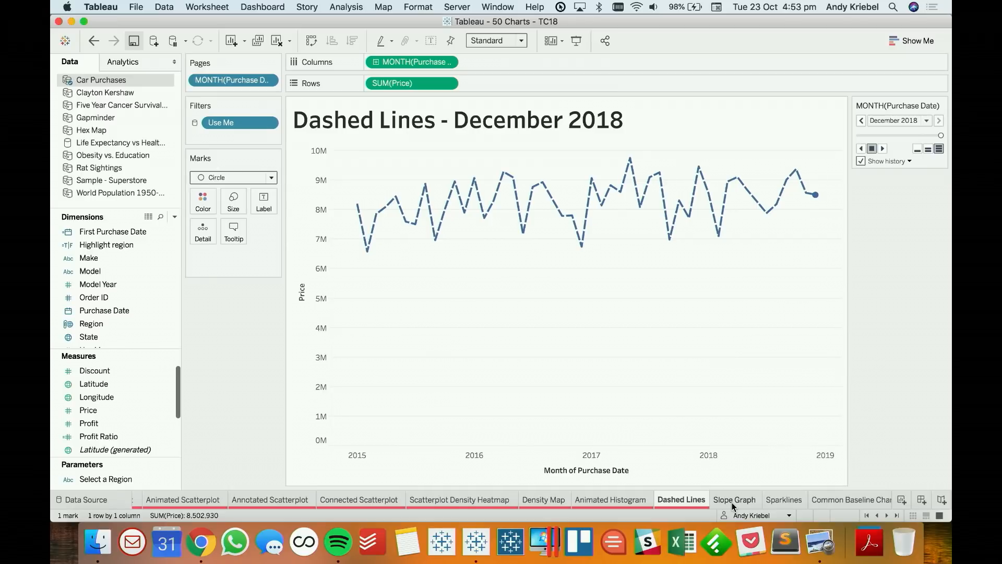
On the Slope Graph worksheet, plot Ba Or Higher and Obesity % together on one shared vertical axis.
left_click(736, 499)
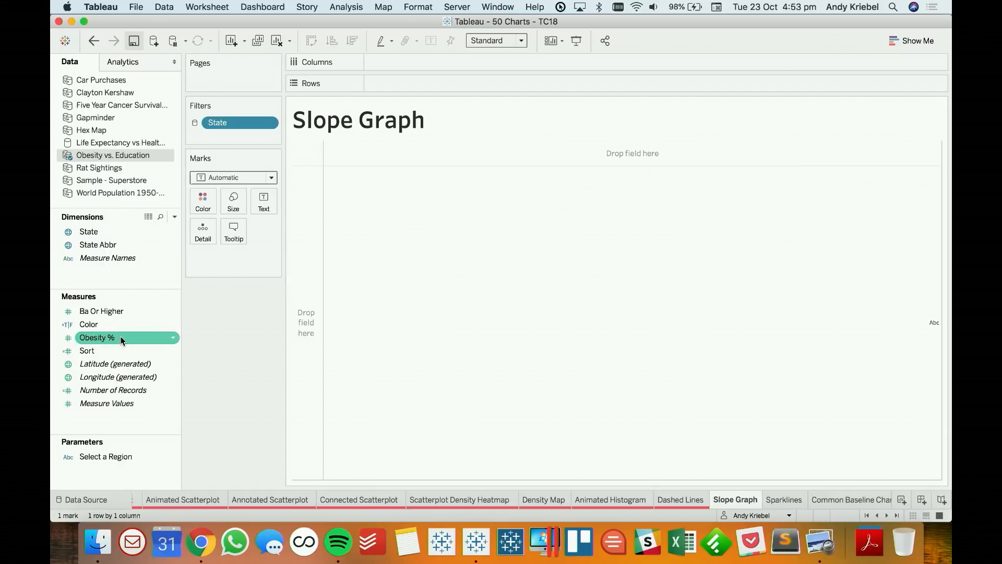
double_click(117, 313)
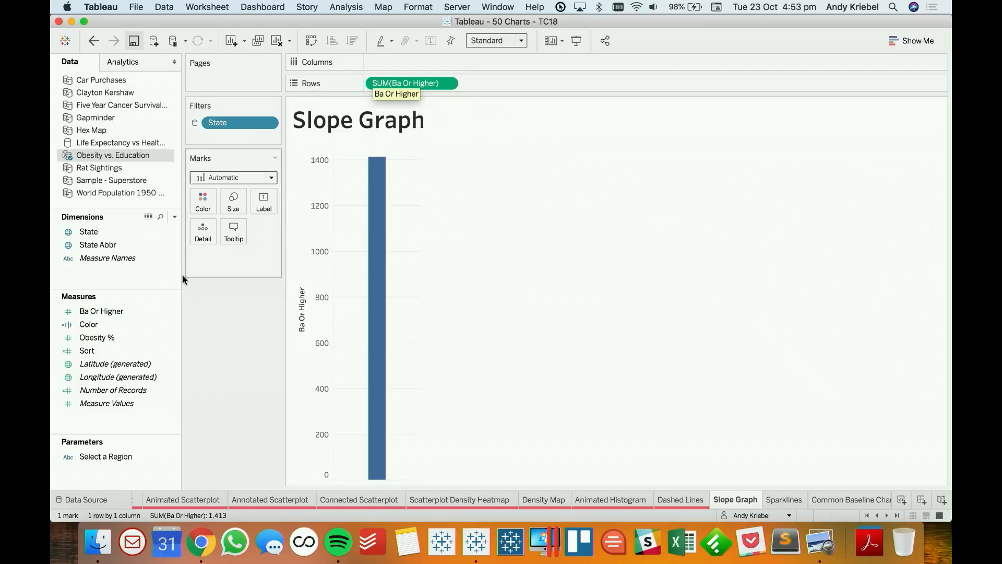
left_click_drag(115, 337, 306, 312)
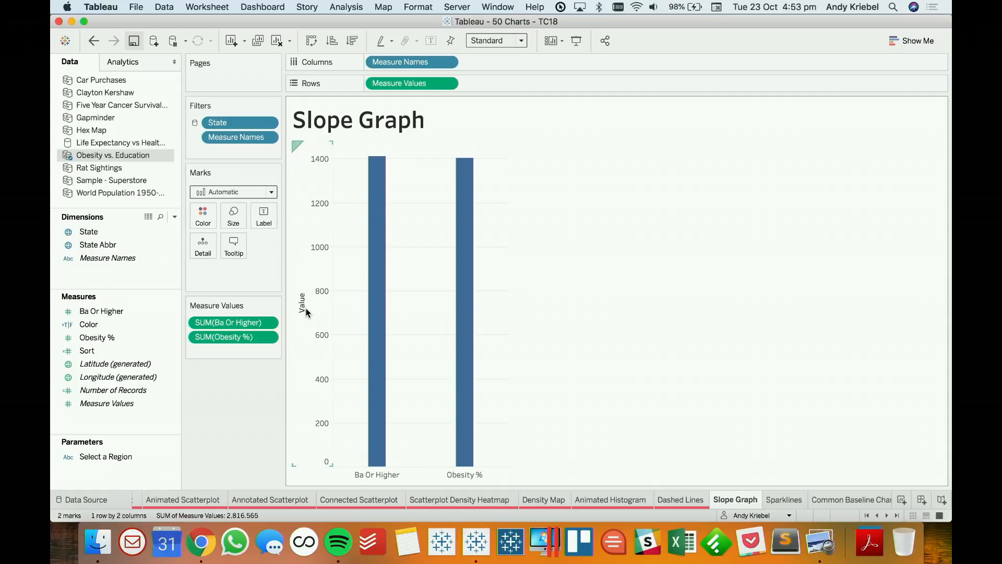
Turn the bars into one line per State and widen the slope graph's columns.
left_click_drag(87, 231, 201, 247)
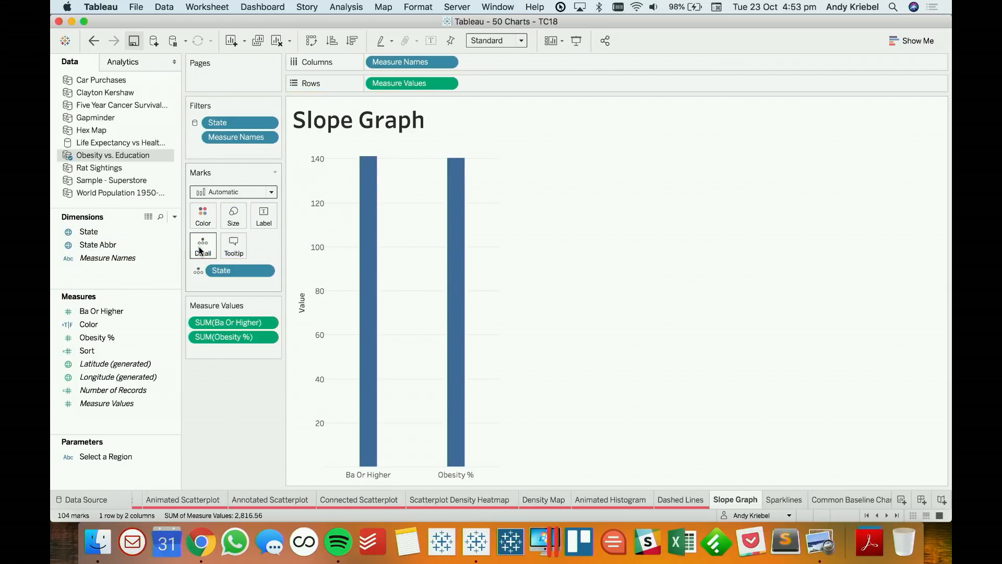
left_click(233, 196)
left_click(231, 228)
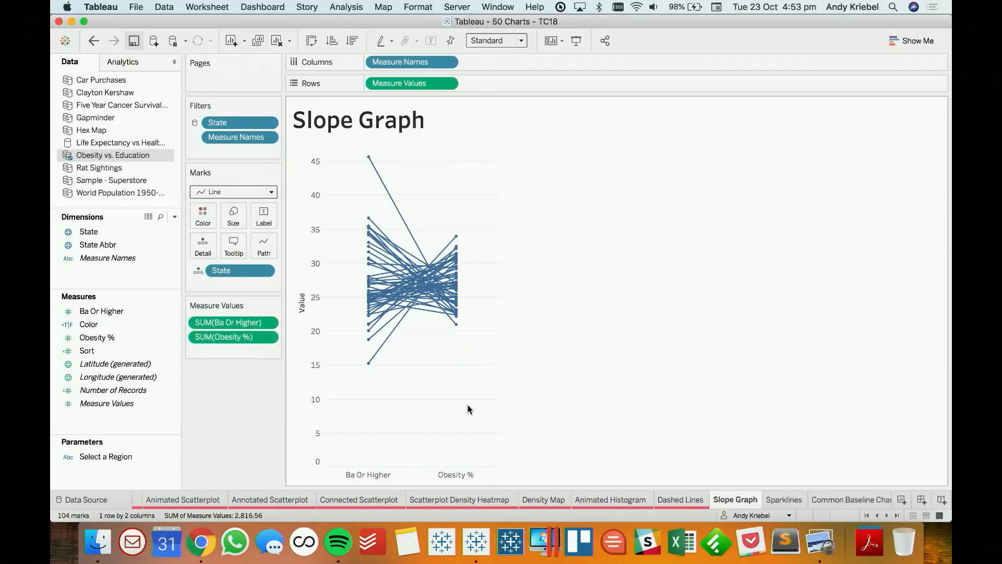
key("super+Right")
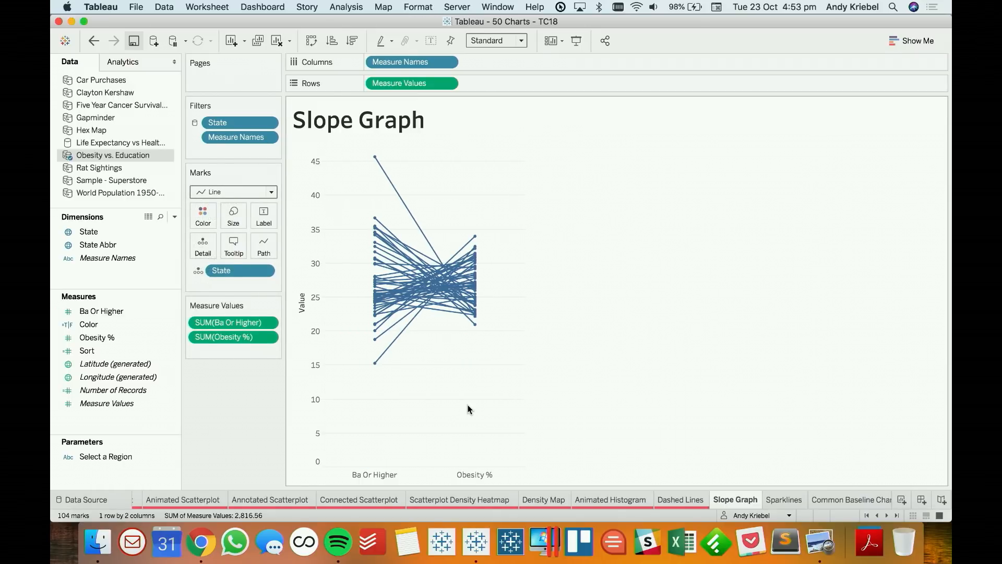
key("super+Right")
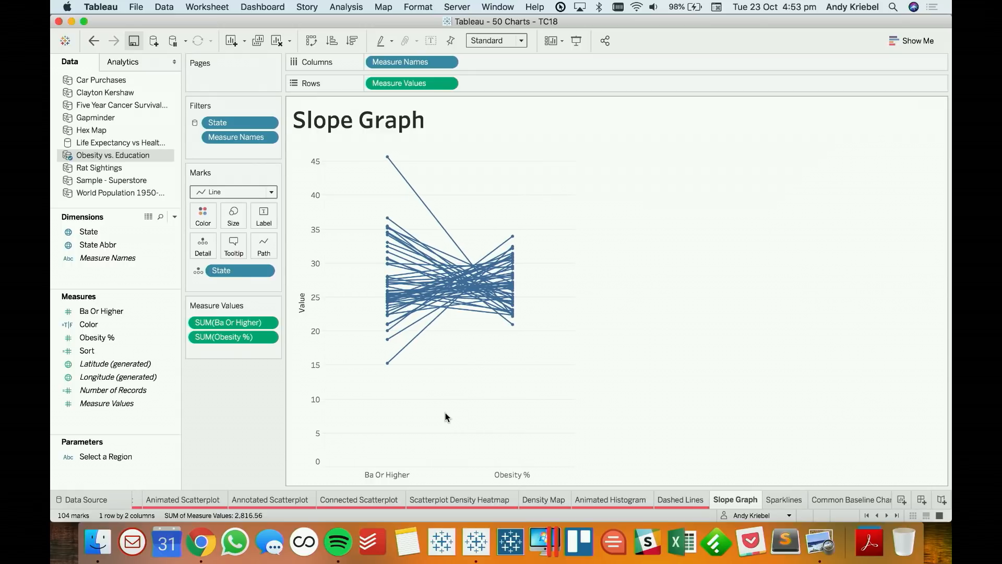
Switch the slope lines' markers to Automatic and set them back to All.
left_click(203, 217)
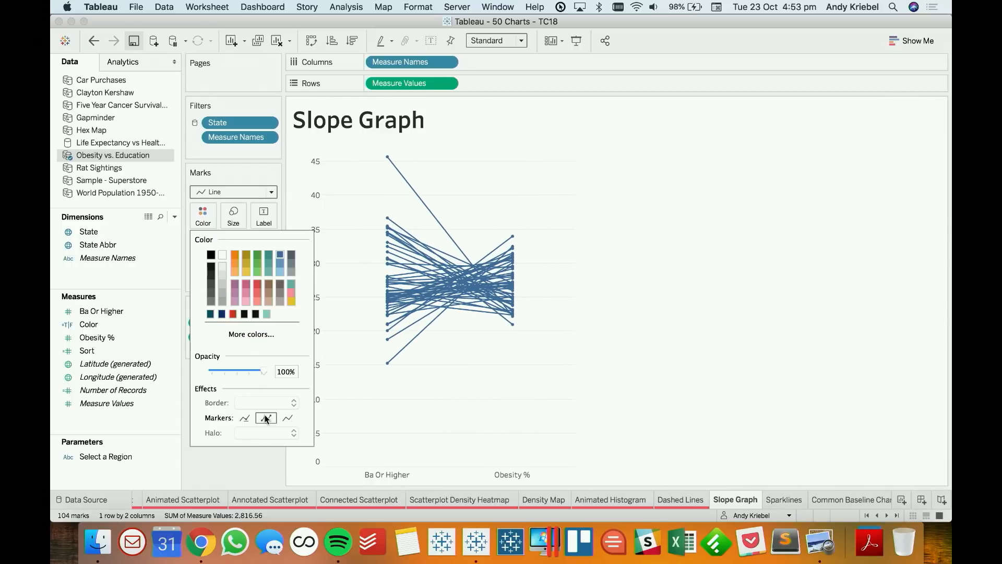
left_click(244, 418)
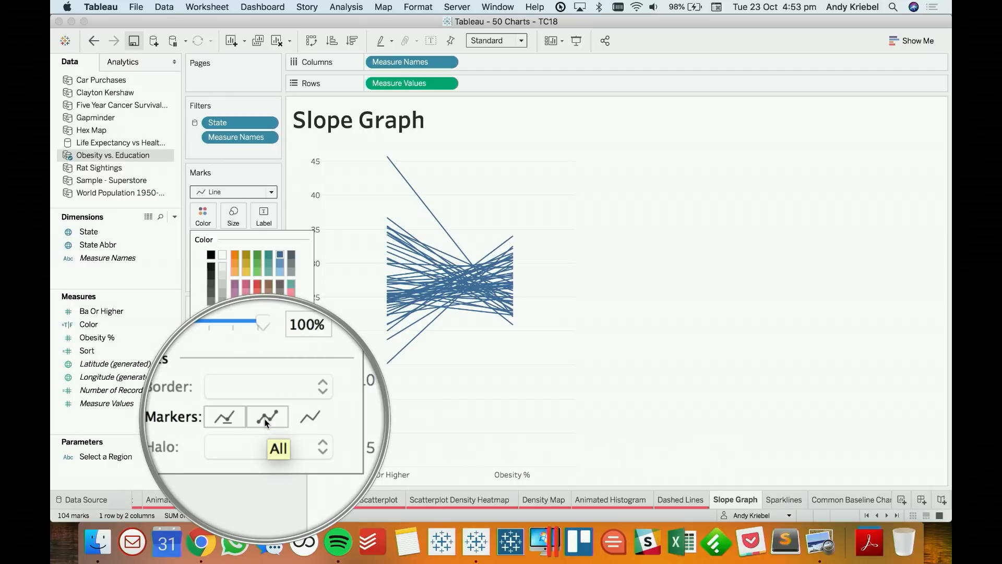
left_click(266, 418)
left_click(472, 402)
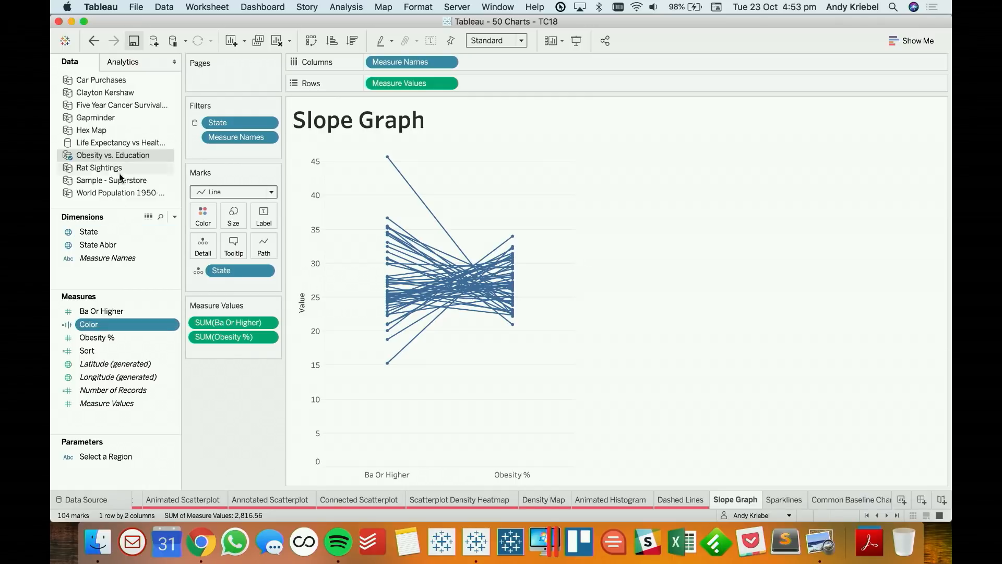
Review the formula of the Color calculation and color the slope lines by that field.
left_click(105, 325)
right_click(104, 325)
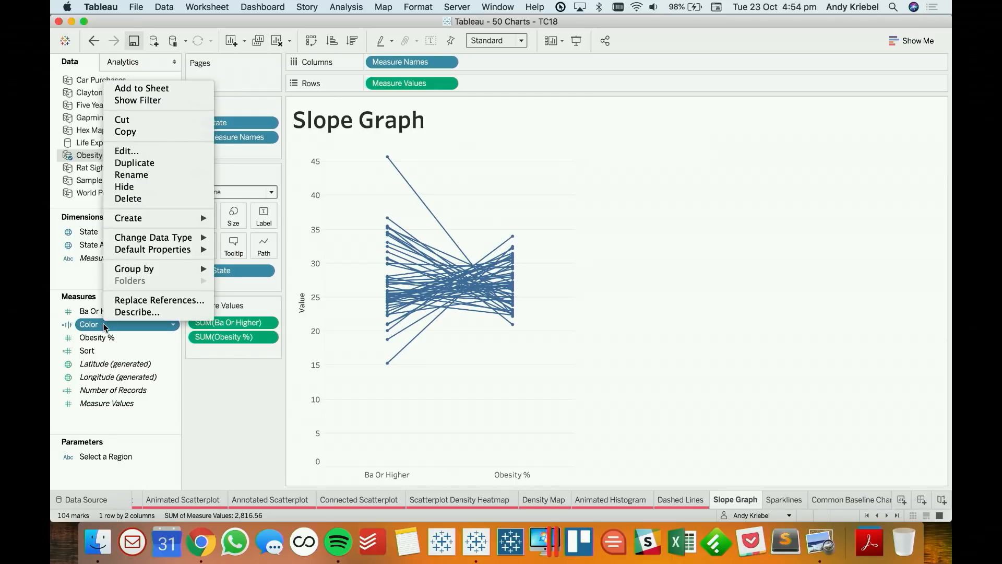
left_click(120, 152)
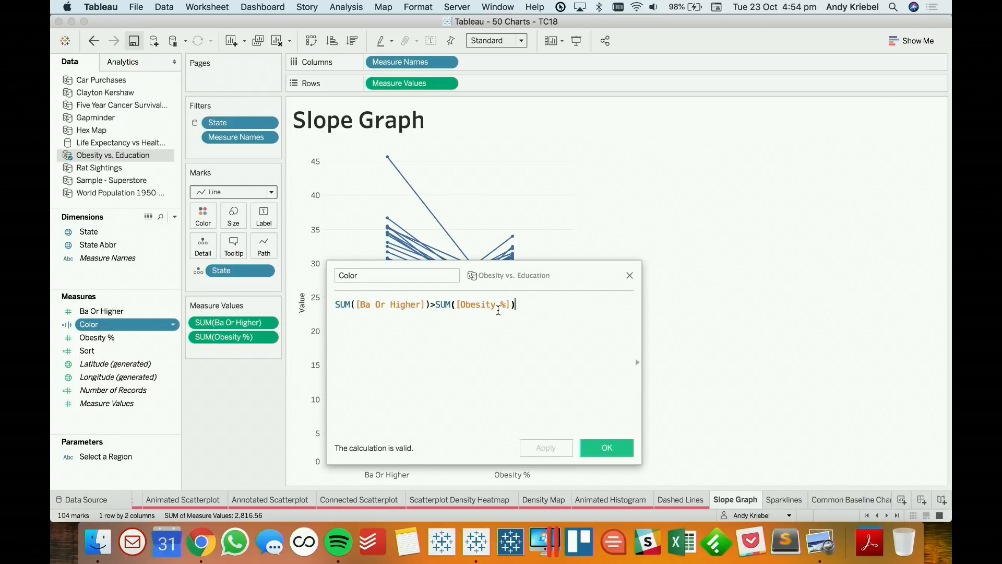
left_click(629, 276)
left_click_drag(123, 323, 203, 214)
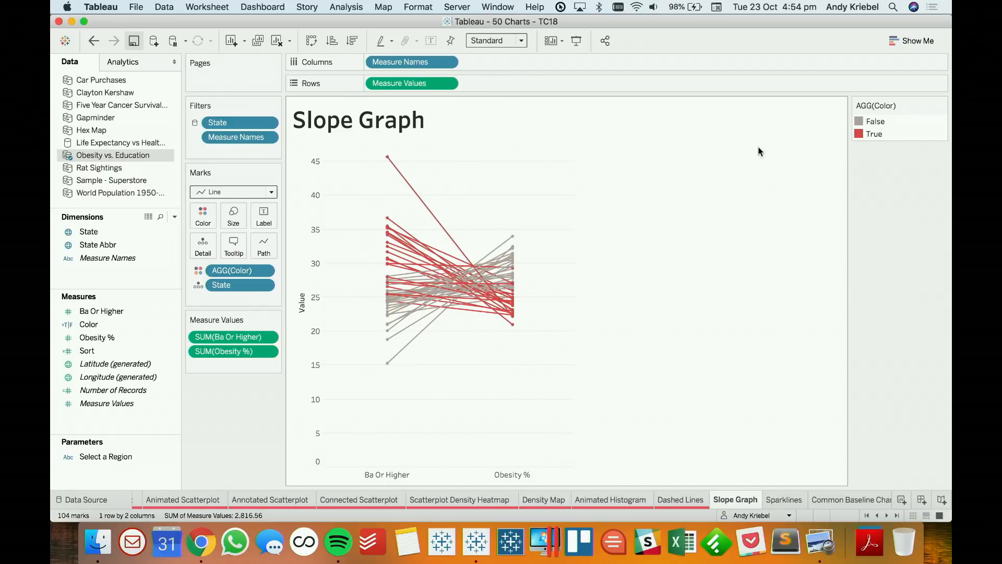
Move True above False in the Color legend and return it below False.
left_click(872, 134)
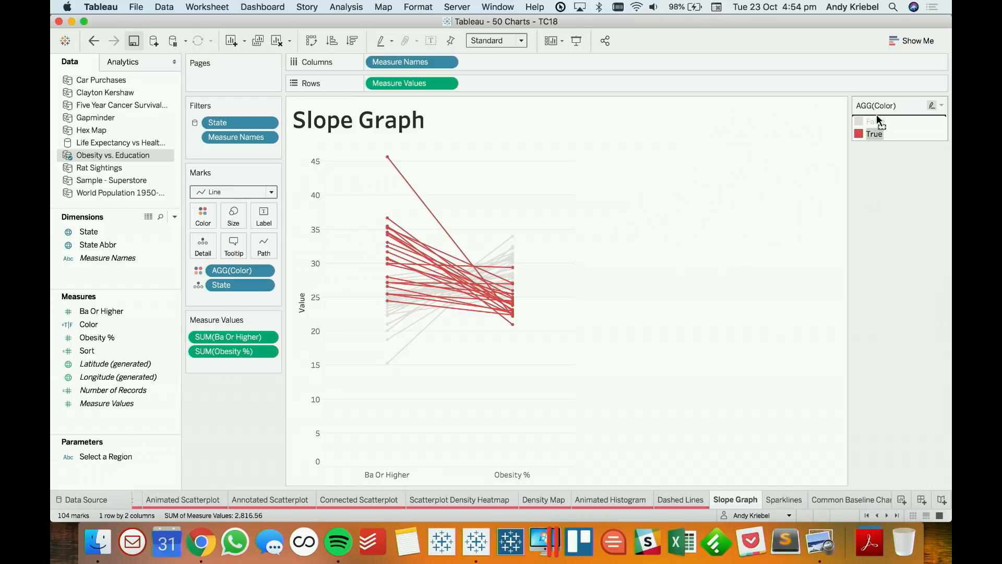
left_click_drag(875, 114, 877, 116)
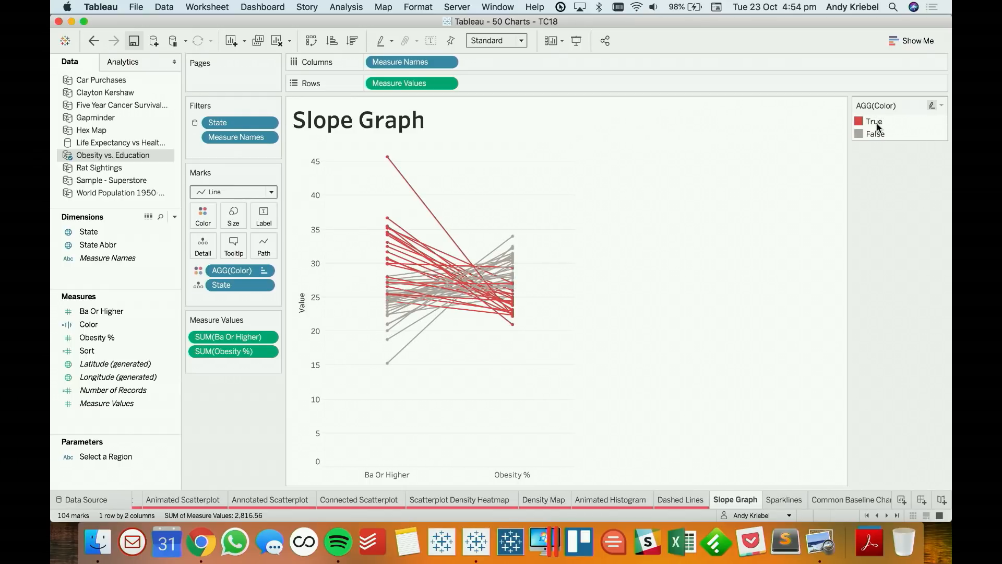
left_click_drag(877, 124, 877, 135)
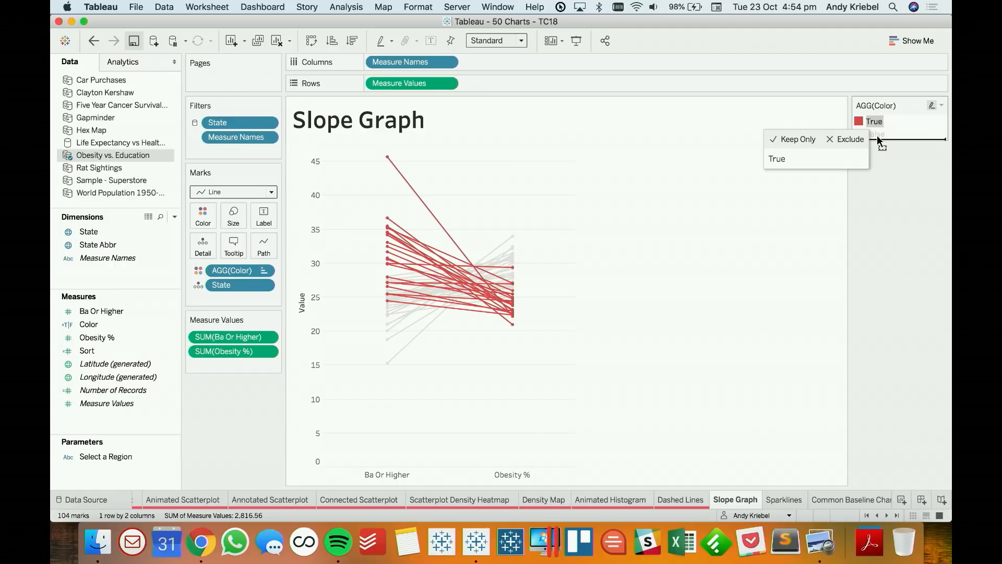
left_click(881, 236)
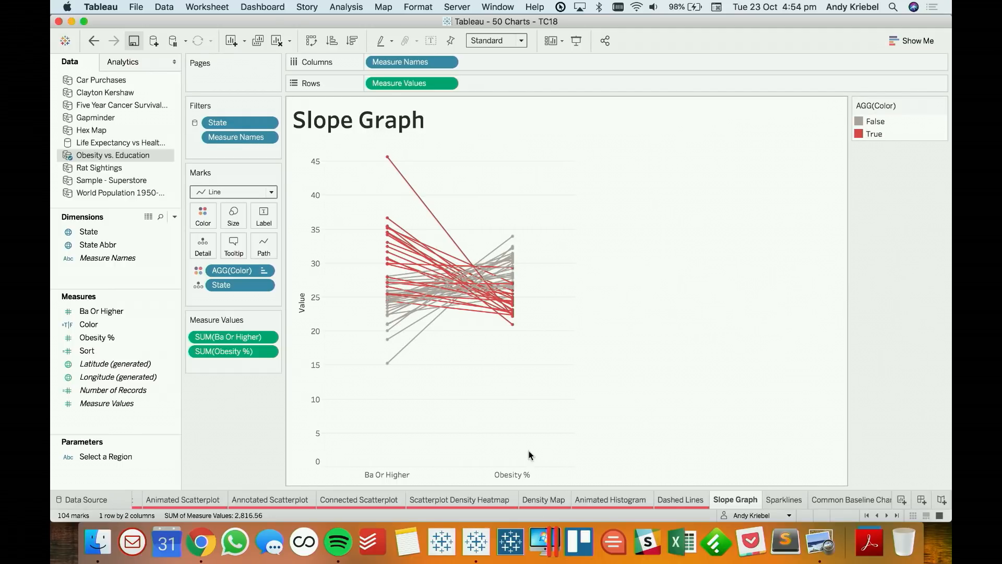
On a new worksheet, plot Sales by year of Order Date from the Sample - Superstore data source.
right_click(738, 498)
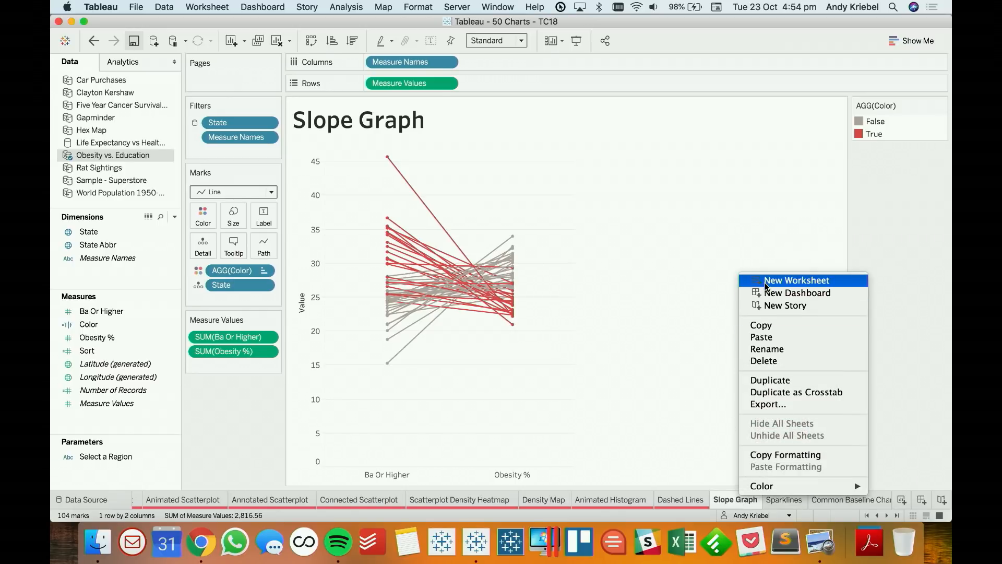
left_click(689, 291)
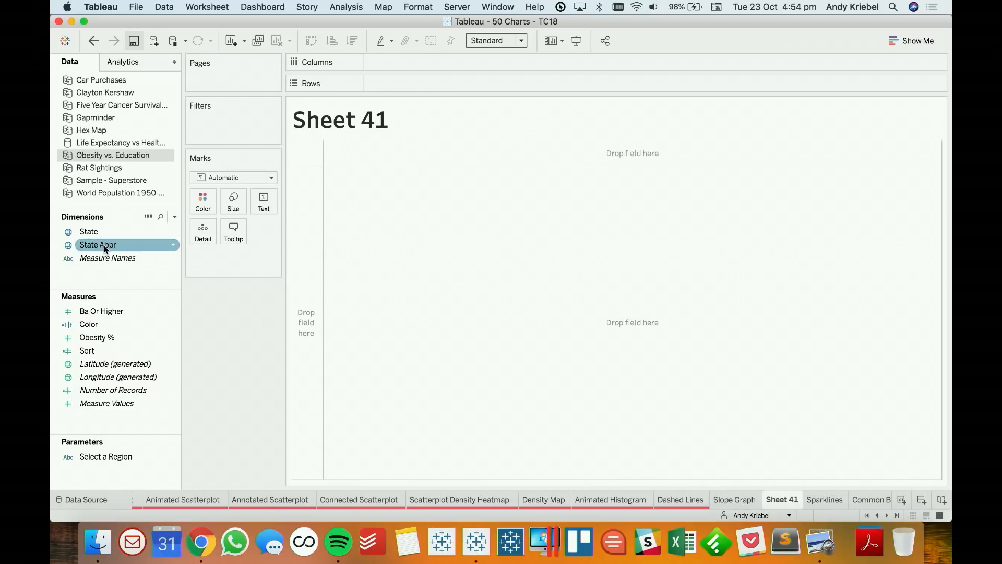
left_click(103, 179)
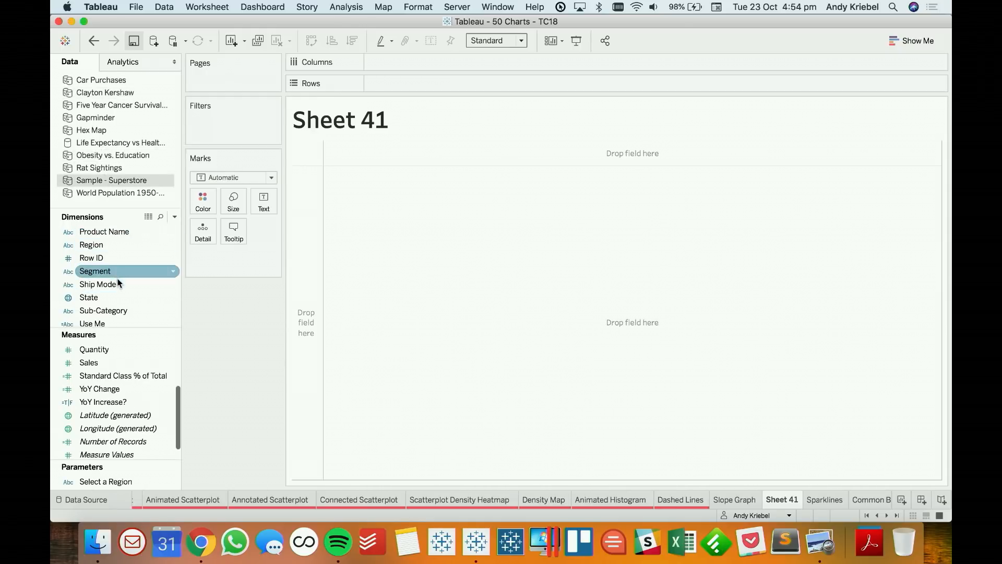
scroll(124, 264, "up", 5)
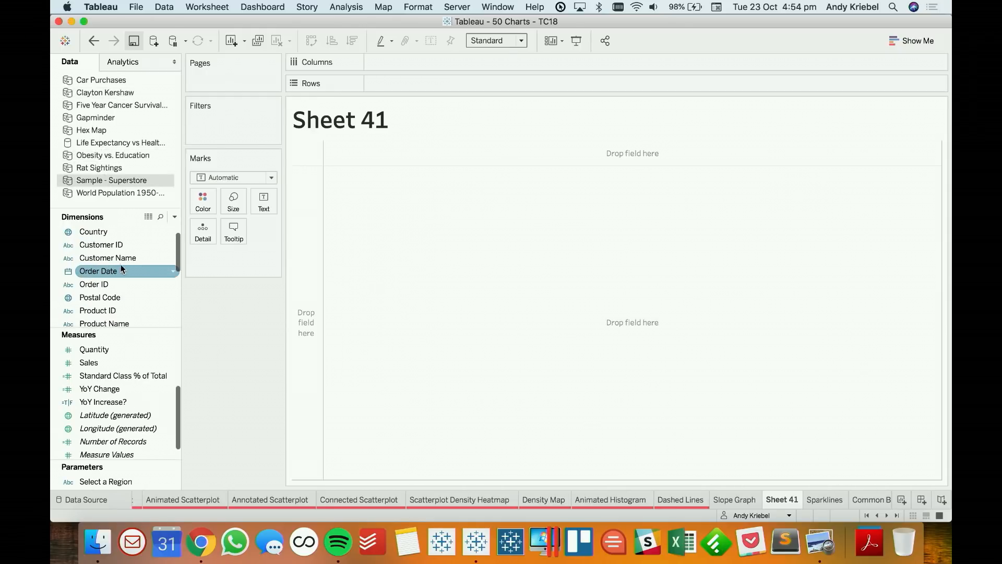
left_click_drag(105, 270, 392, 55)
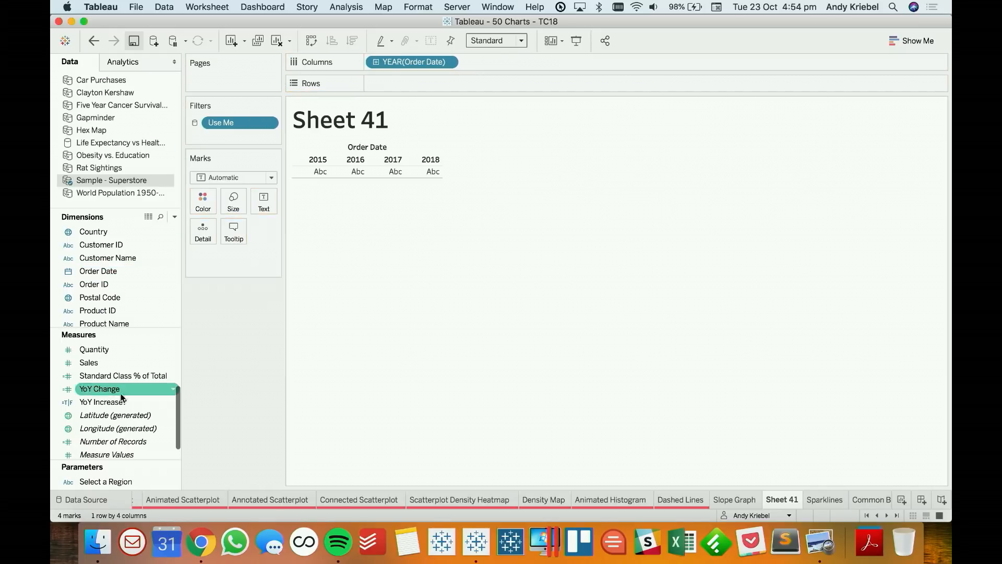
left_click_drag(94, 362, 409, 89)
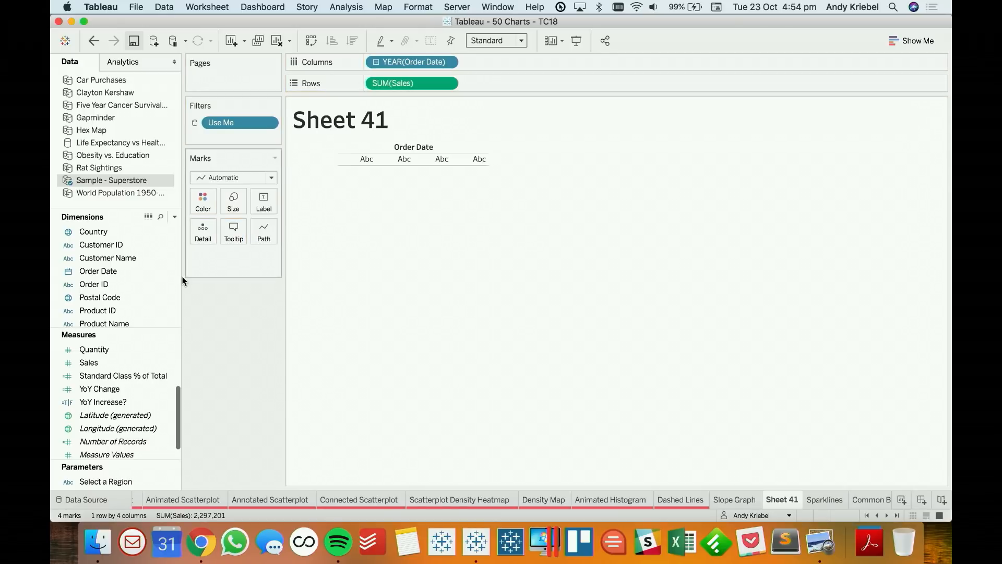
Split the yearly Sales line by Sub-Category using Detail.
scroll(131, 274, "down", 3)
scroll(131, 273, "down", 3)
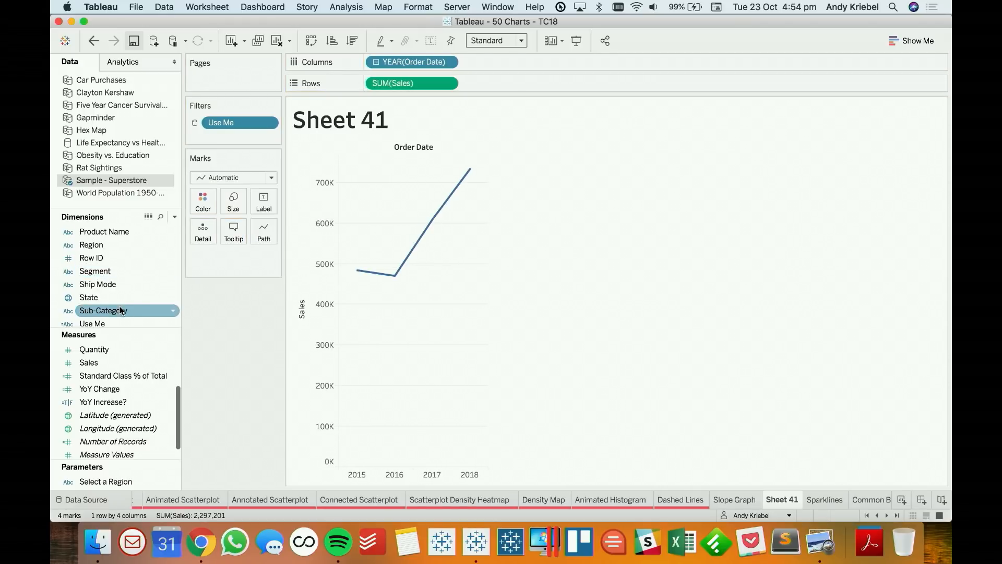
left_click_drag(104, 311, 205, 238)
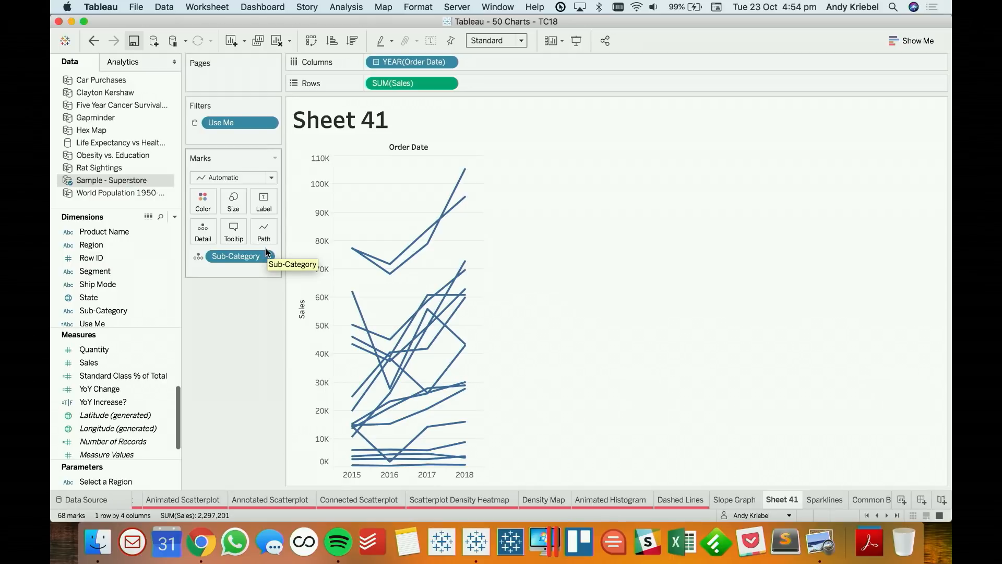
Exclude the years 2016 and 2017 from the Sales line chart.
left_click(387, 474)
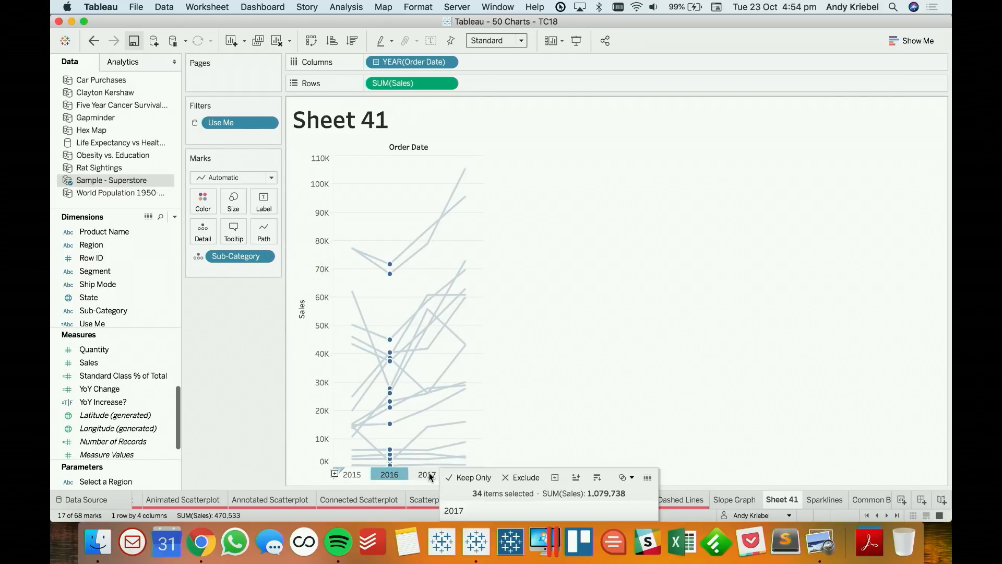
left_click(427, 474, "super")
left_click(521, 477)
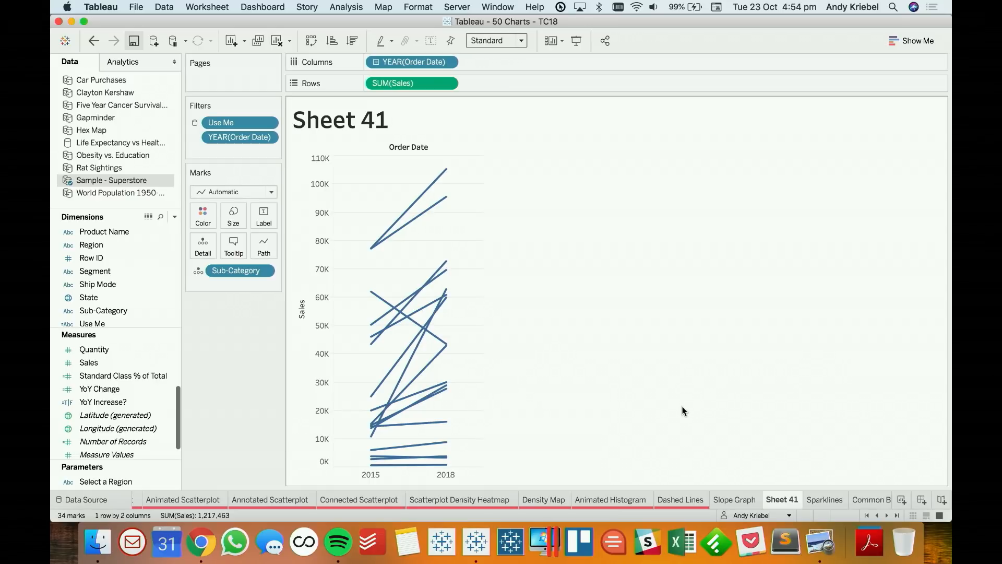
On the Sparklines worksheet, plot Price by continuous quarter of Purchase Date from the Car Purchases data source.
left_click(825, 500)
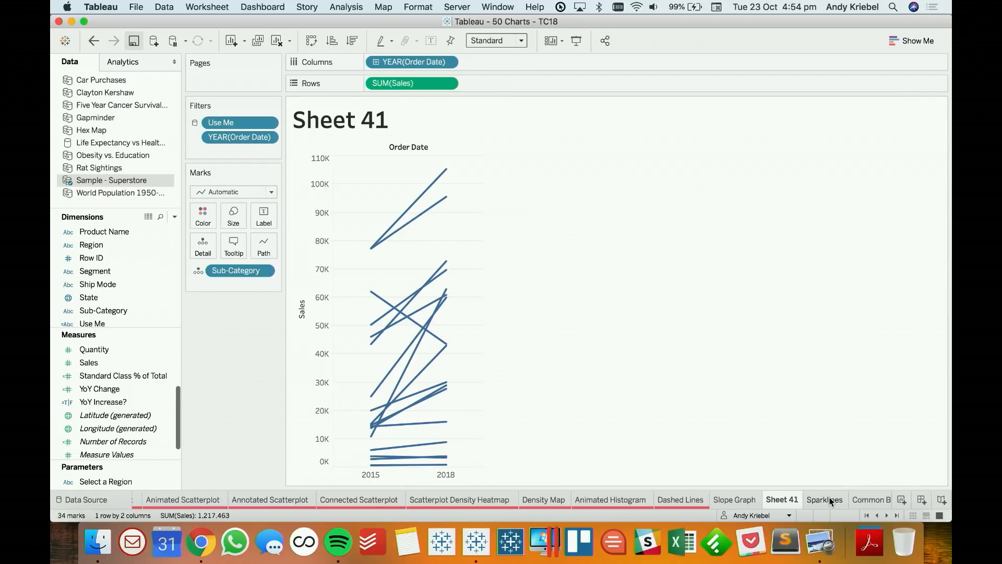
left_click(164, 399)
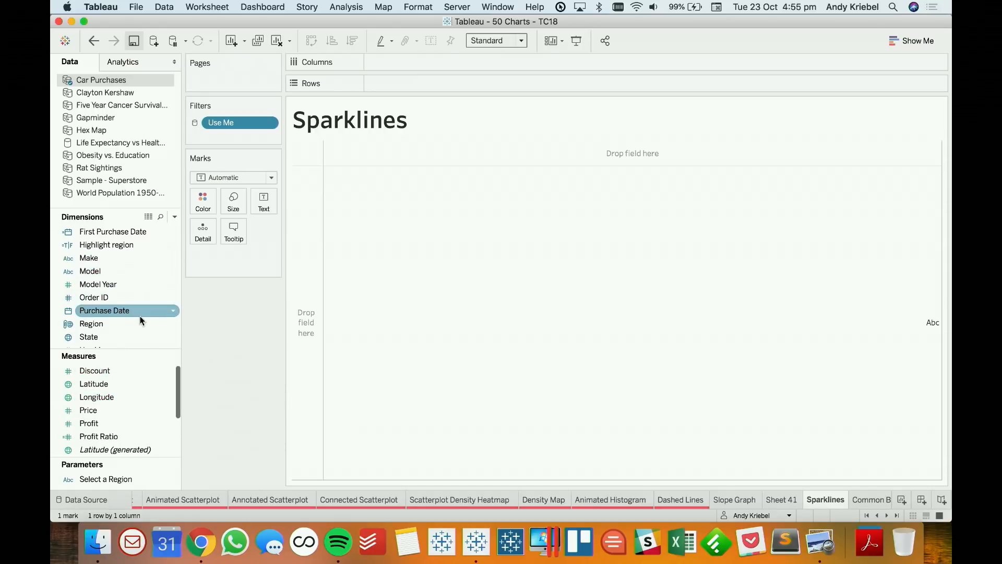
left_click_drag(104, 310, 413, 65)
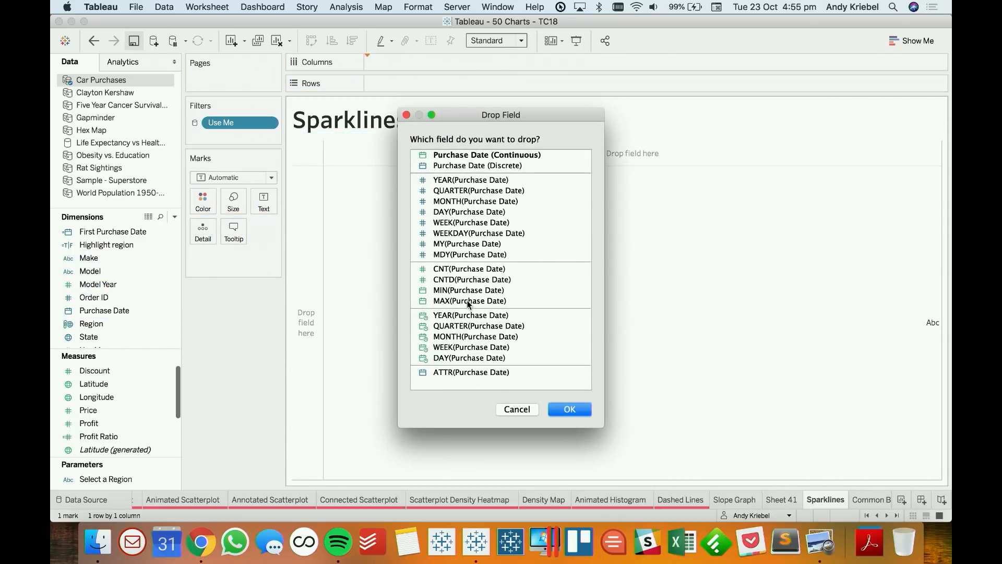
left_click(476, 326)
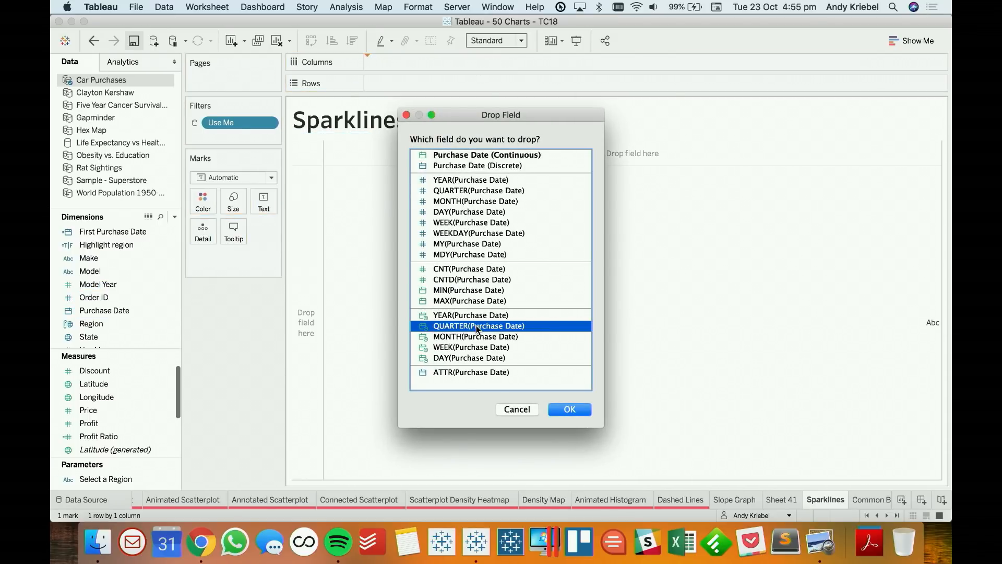
double_click(477, 325)
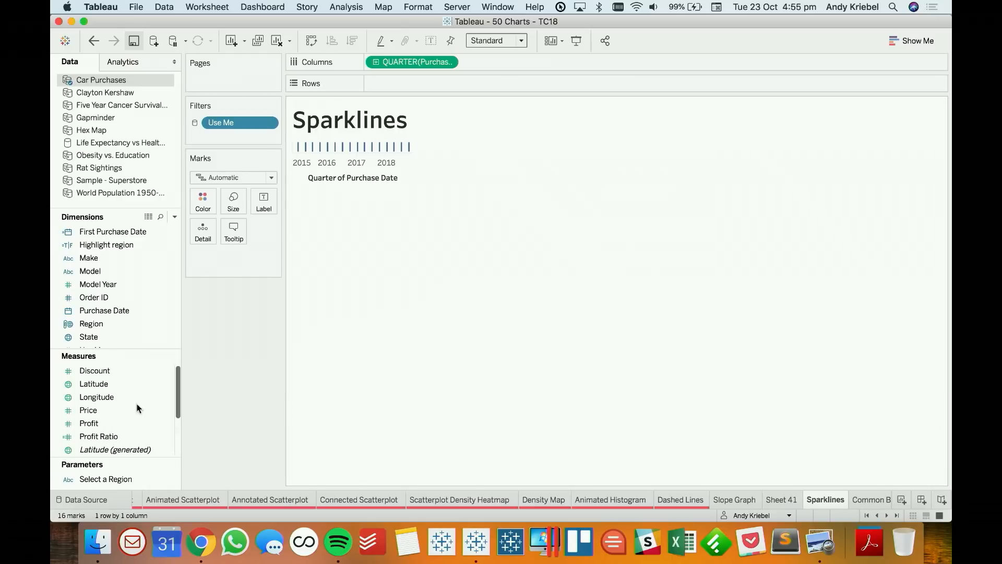
left_click(115, 411)
left_click_drag(114, 413, 439, 80)
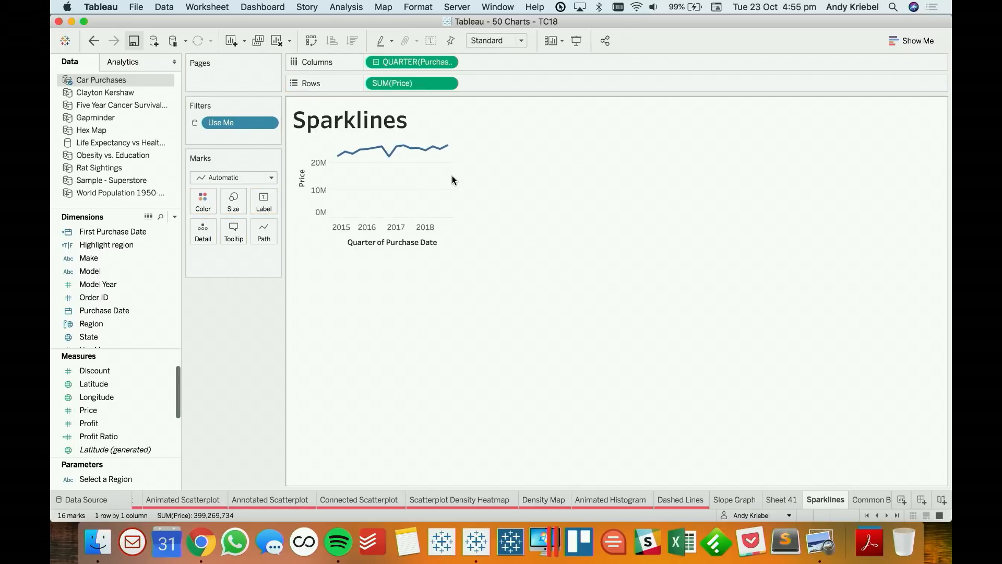
Fit the chart to Entire View, then split the Price line into one row per Colors value and color the lines by Colors.
left_click(495, 40)
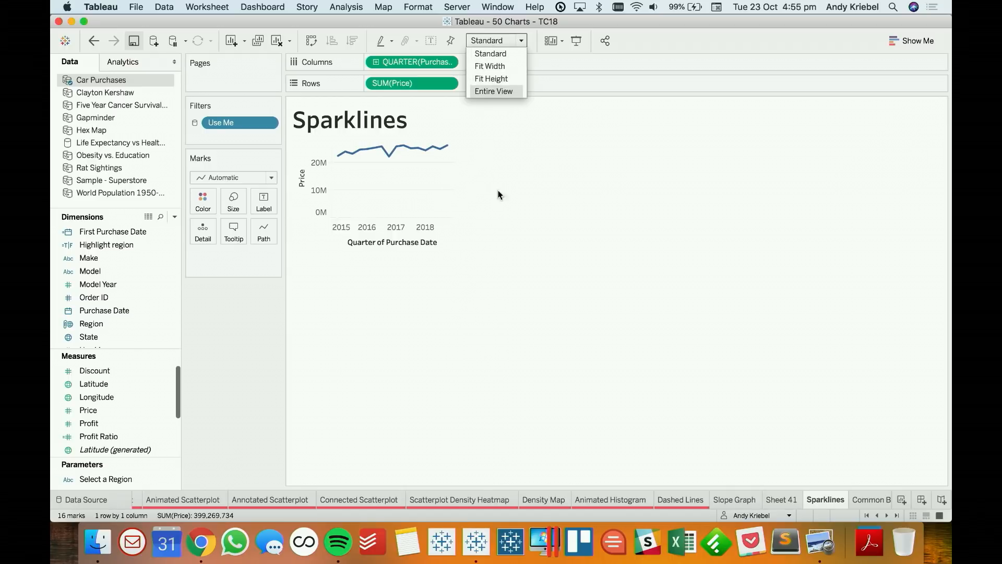
key("Return")
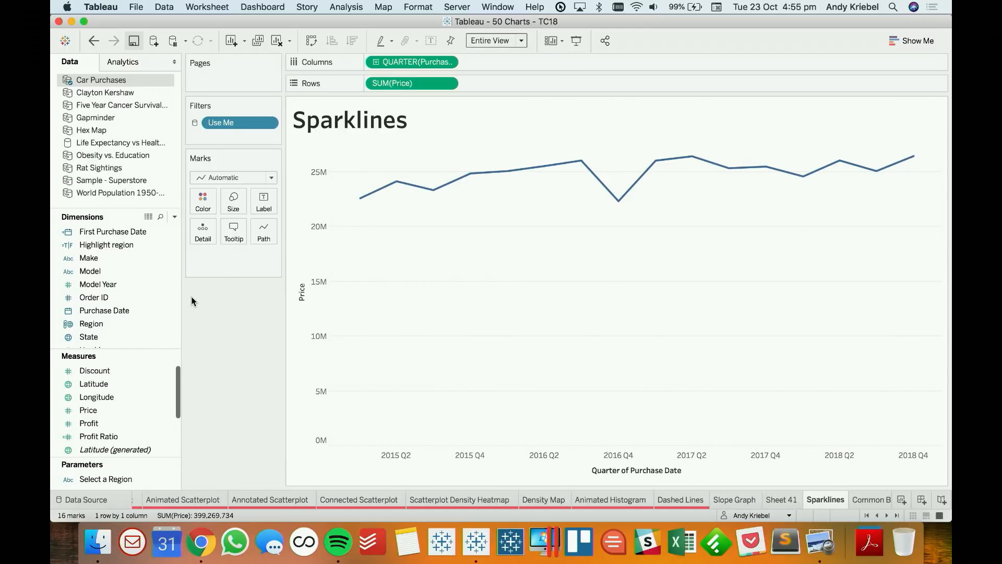
left_click(111, 269)
scroll(109, 262, "up", 3)
left_click_drag(91, 245, 368, 85)
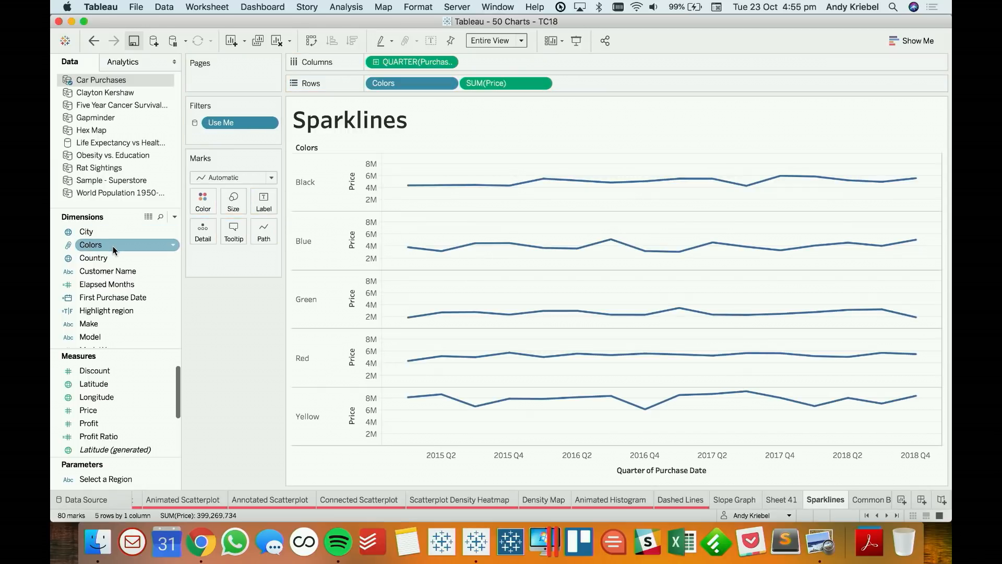
left_click_drag(112, 246, 203, 201)
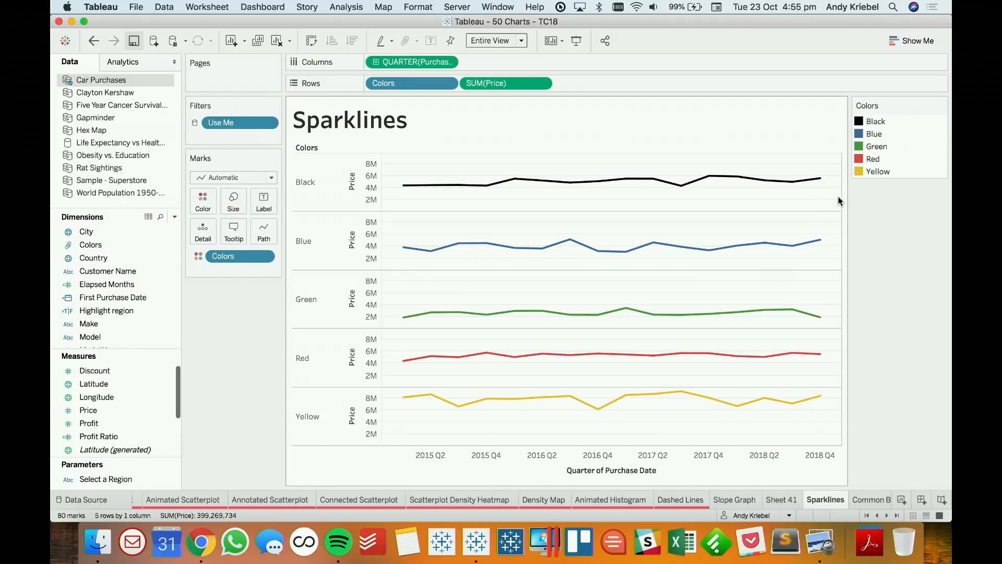
Return the chart to Standard fit and narrow its plotting column slightly.
left_click(496, 40)
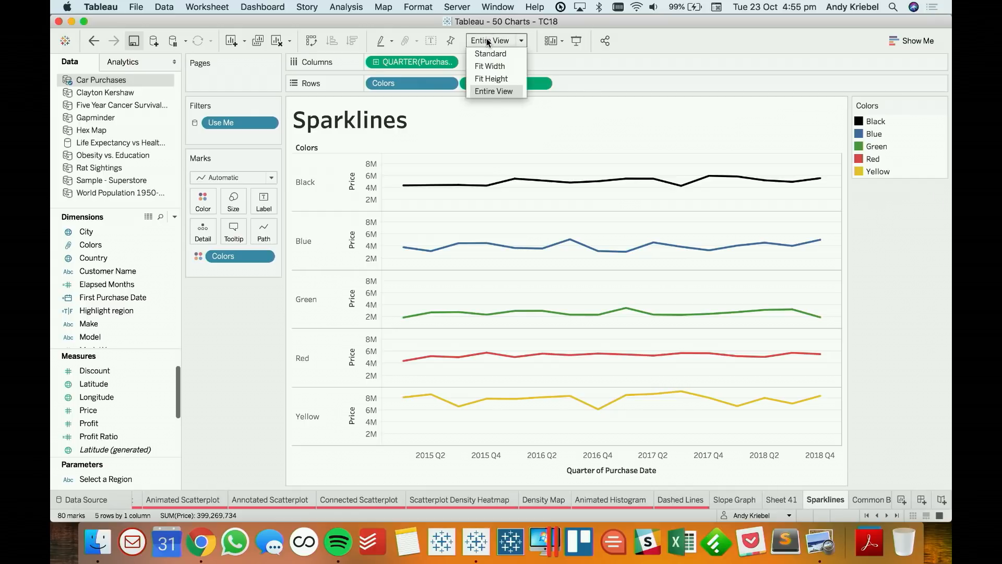
left_click(488, 51)
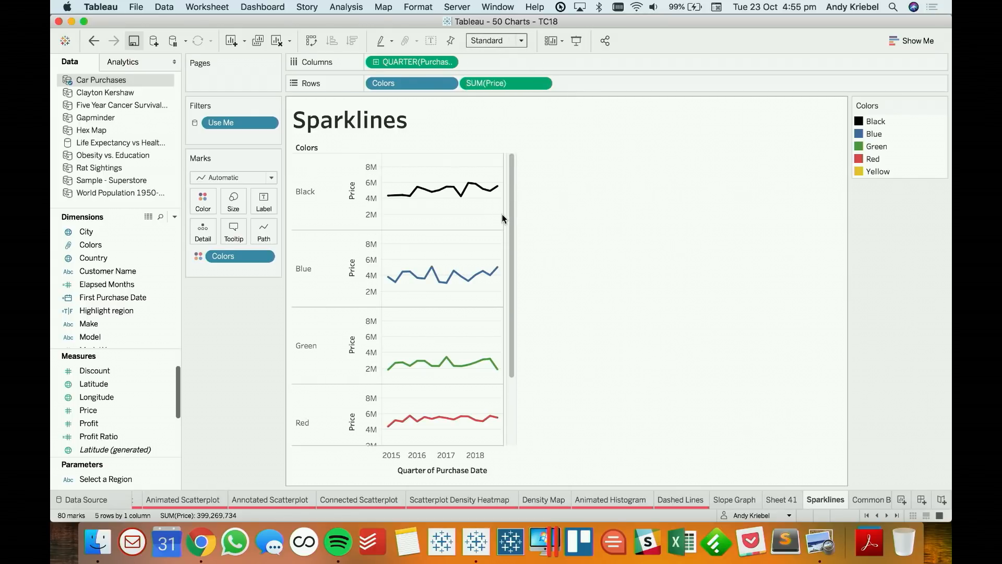
mouse_move(504, 216)
left_mouse_down()
mouse_move(800, 199)
mouse_move(541, 271)
mouse_move(450, 221)
mouse_move(488, 216)
left_mouse_up()
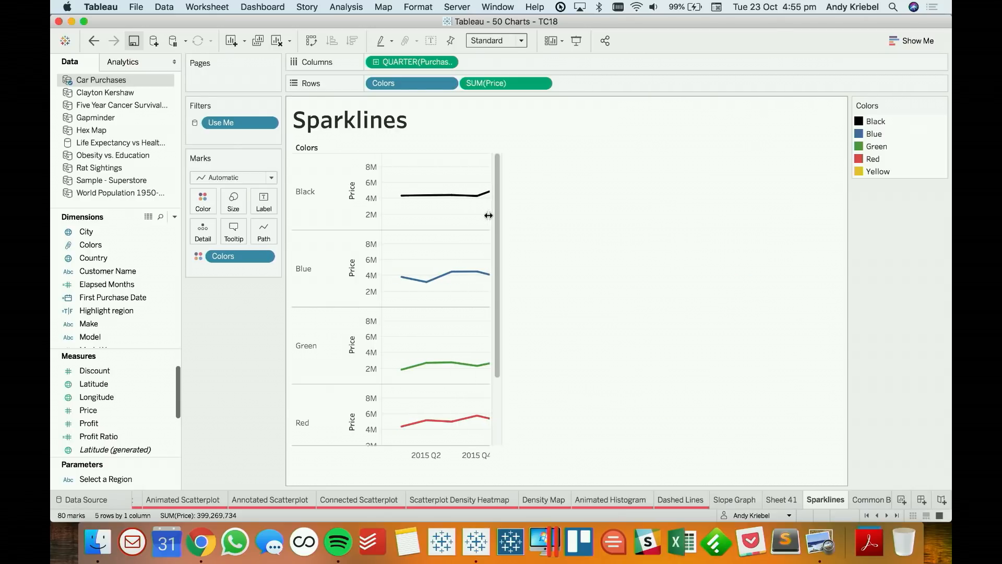
Give the Price axis independent ranges for each row or column and exclude zero.
double_click(367, 224)
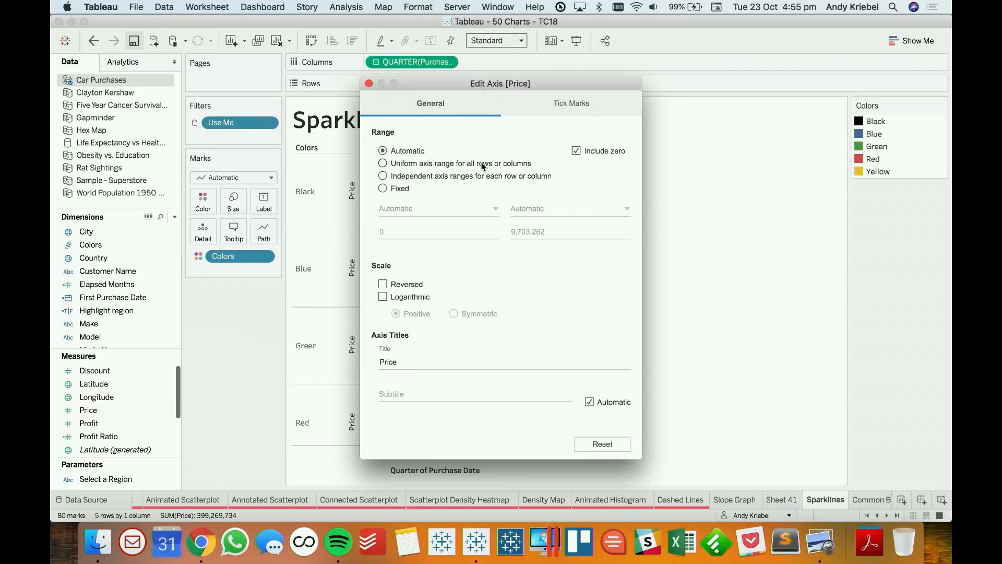
left_click(470, 176)
left_click(577, 151)
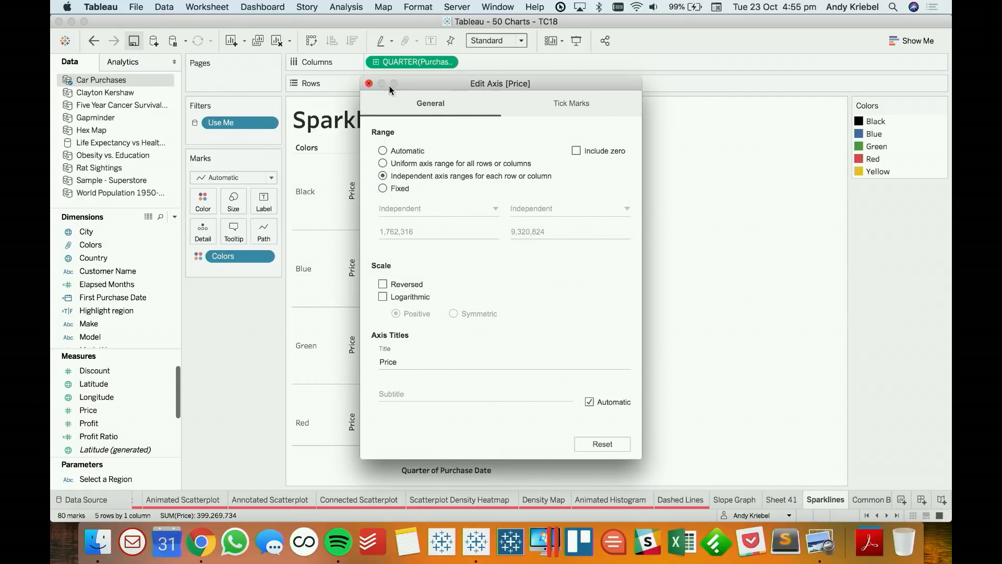
left_click(368, 84)
Hide the Price axis header, then widen the plot column and shorten the rows so all five colors fit in view.
left_click(367, 199)
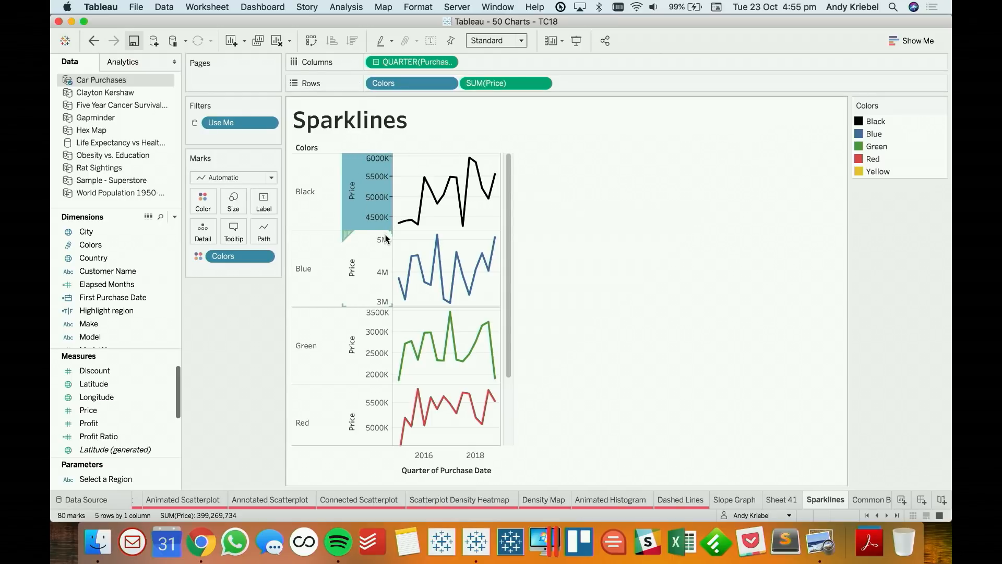
right_click(369, 199)
left_click(406, 268)
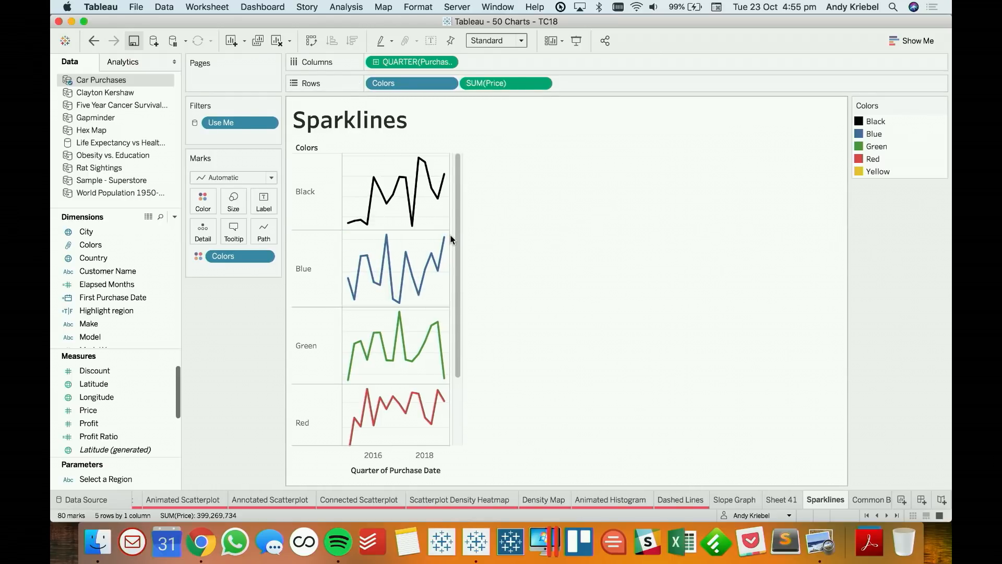
left_click_drag(449, 235, 485, 233)
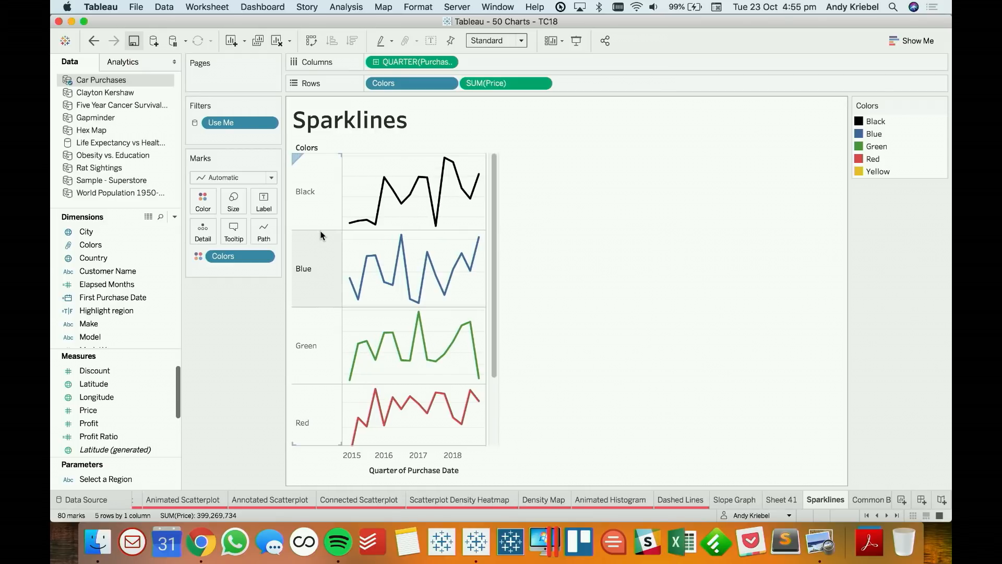
left_click_drag(321, 230, 320, 209)
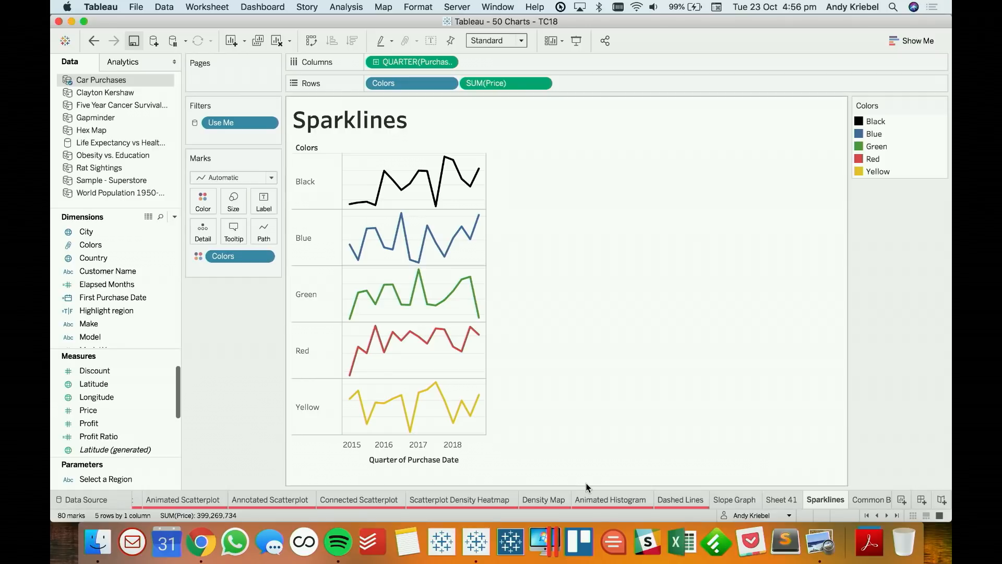
On the Common Baseline Chart worksheet, review the formulas of the First Pitch, Pitch ID and Cumulative Pitches calculated fields.
left_click(871, 499)
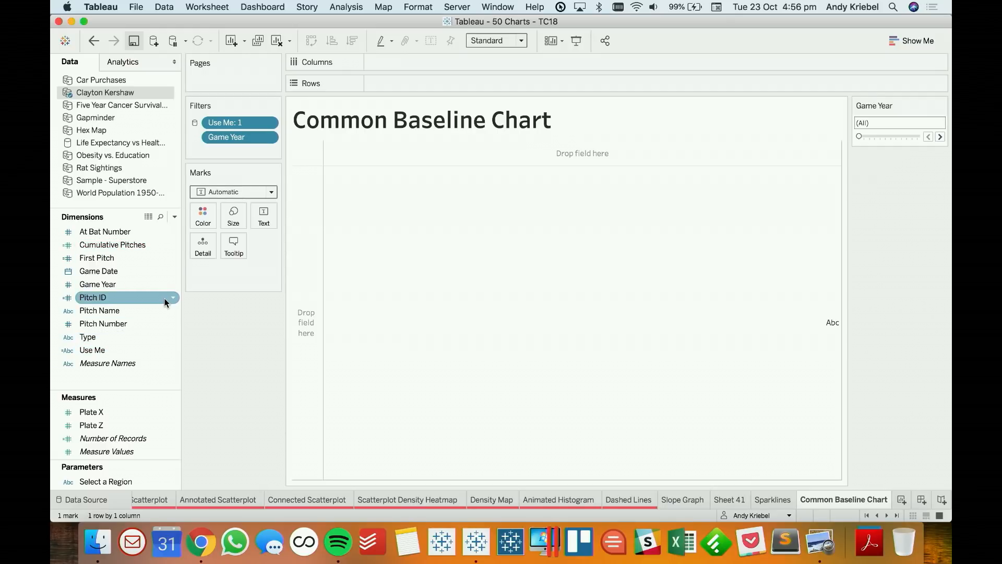
right_click(124, 260)
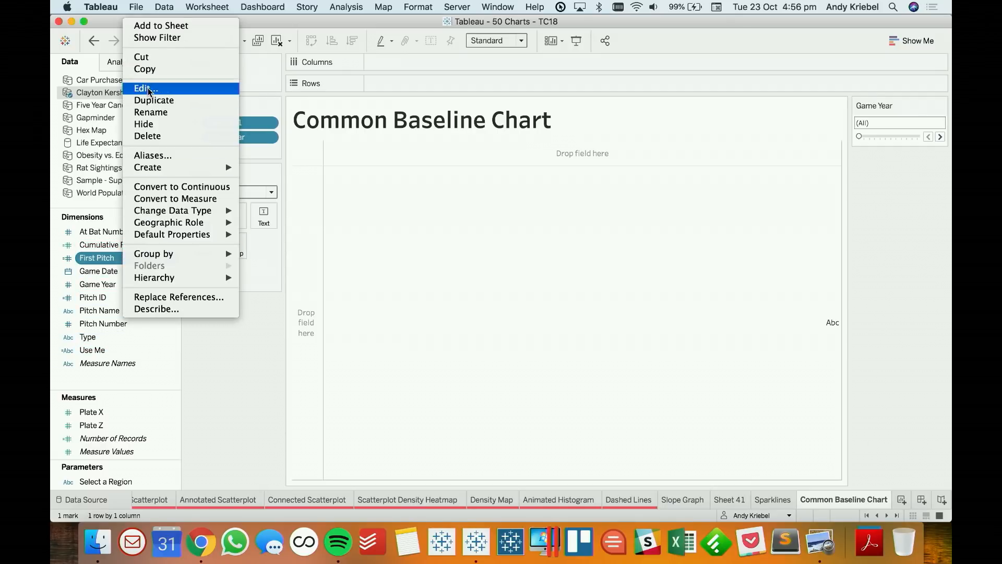
left_click(149, 88)
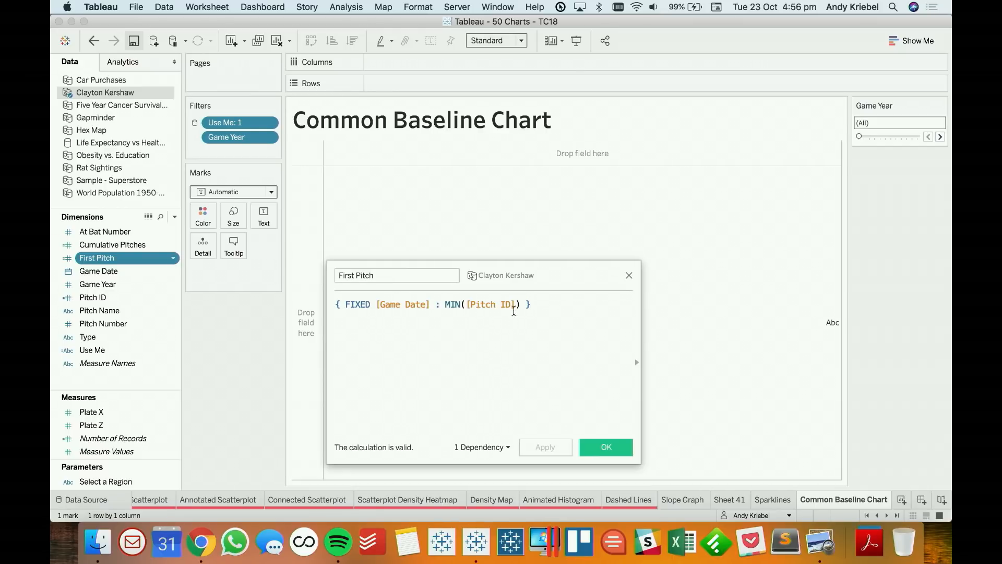
left_click(629, 275)
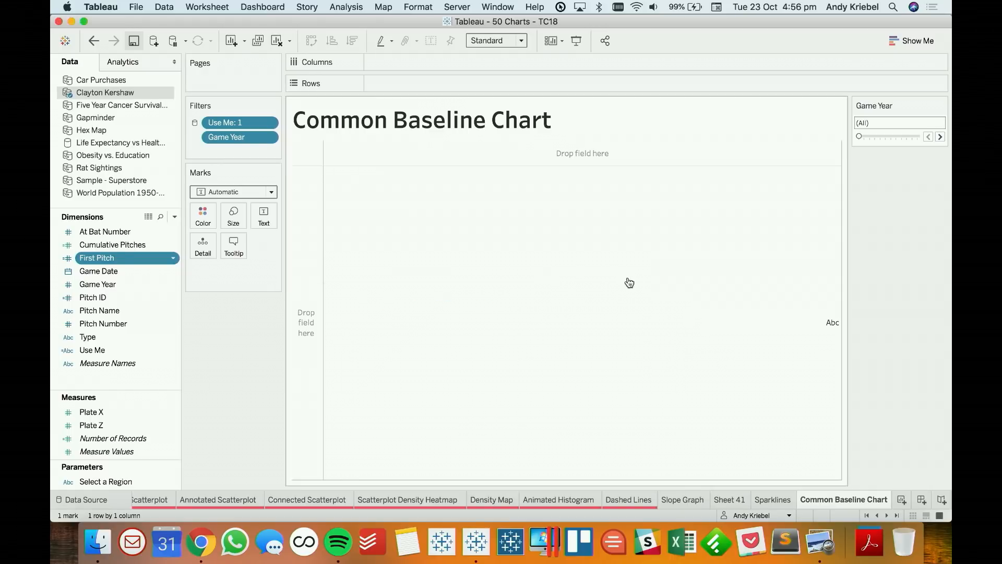
right_click(104, 301)
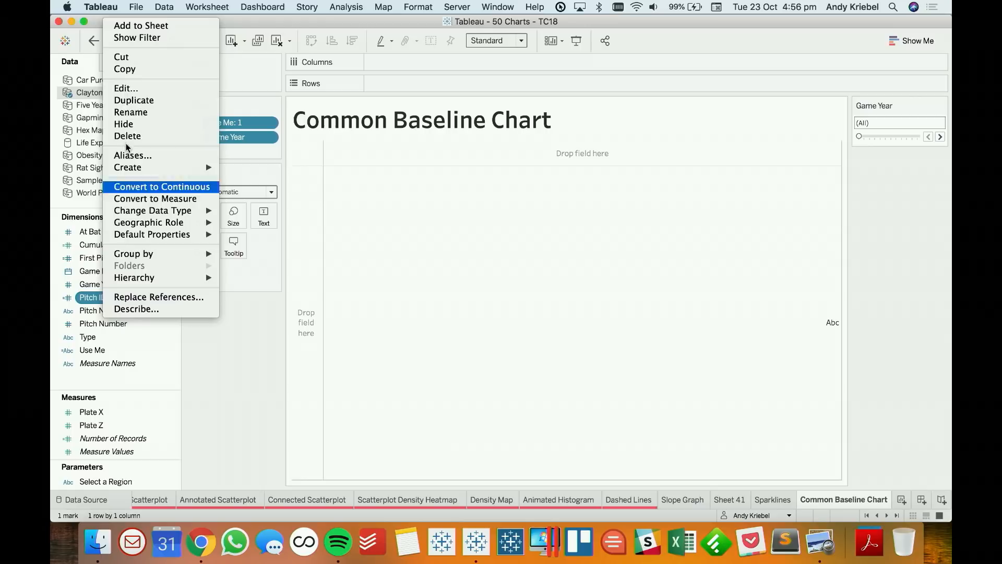
left_click(138, 88)
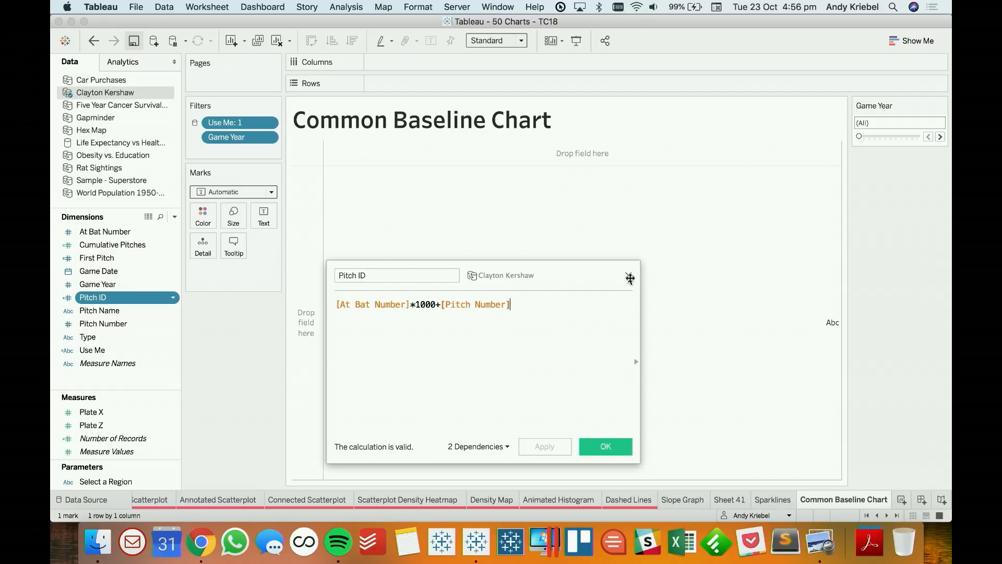
left_click(629, 275)
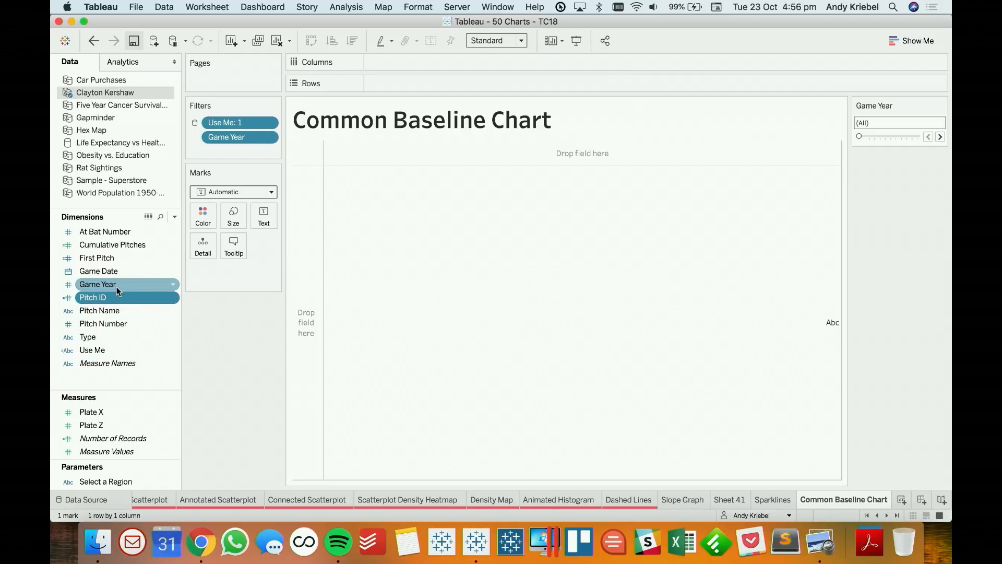
right_click(113, 249)
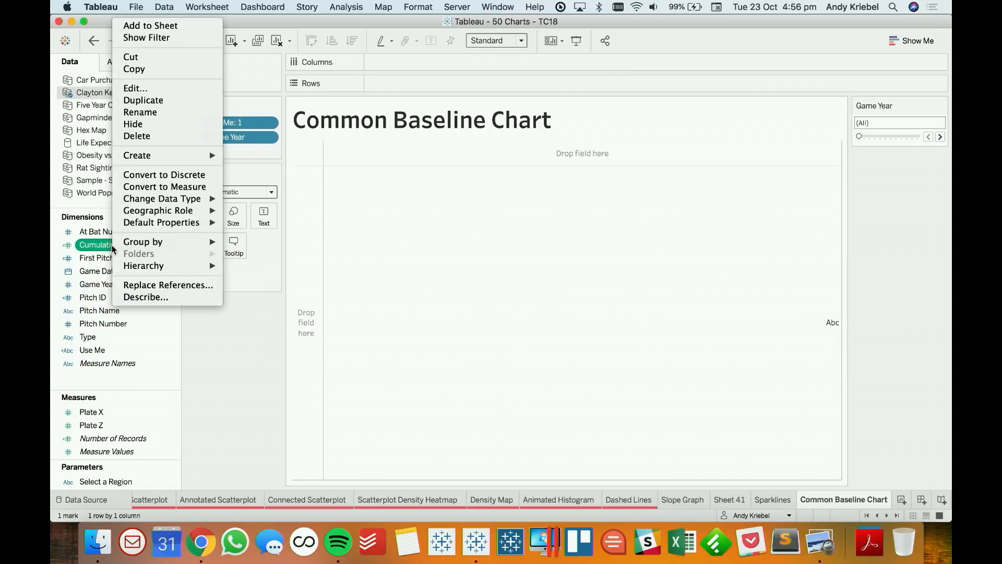
left_click(136, 88)
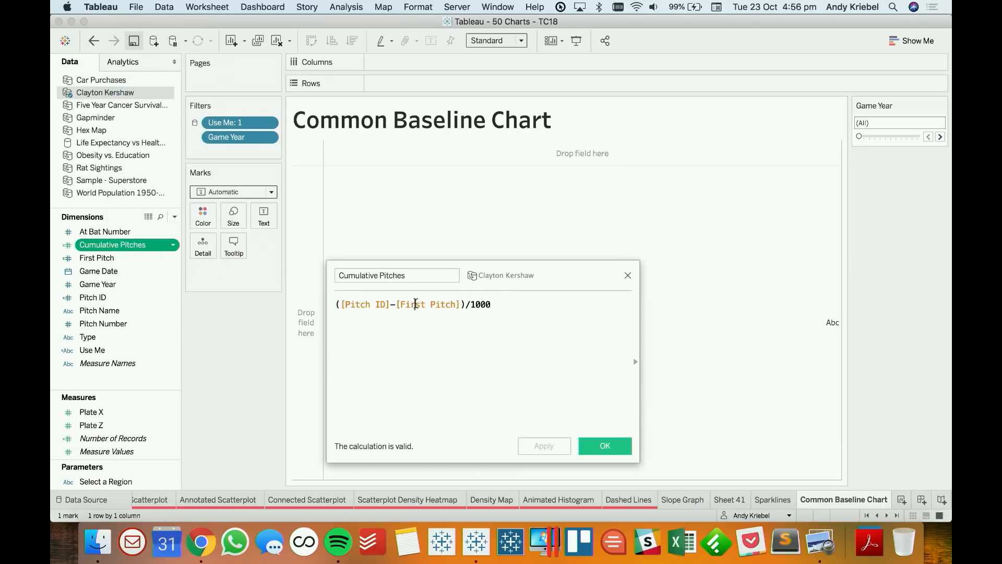
left_click(604, 448)
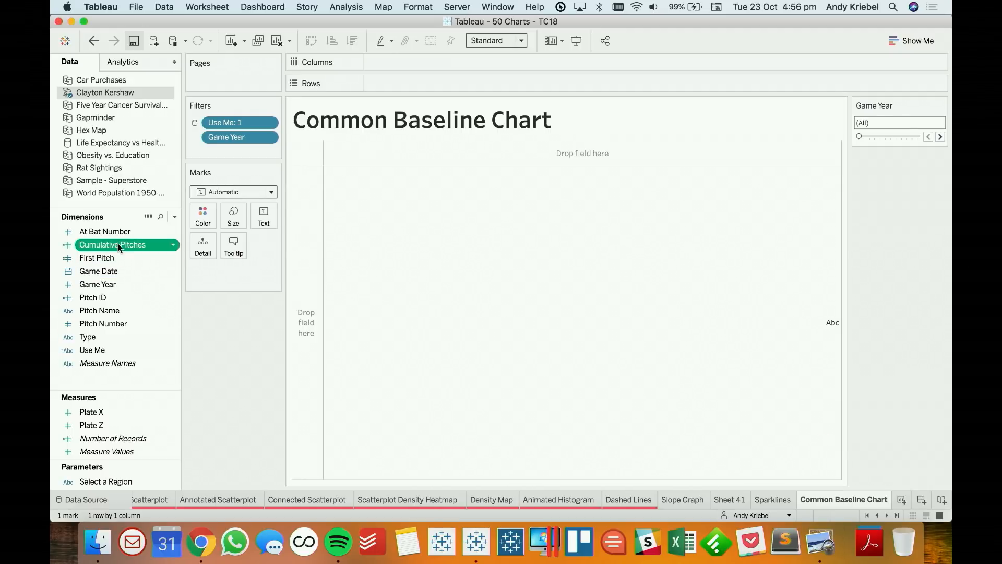
Place Cumulative Pitches on Columns and add discrete Game Date as Detail.
left_click_drag(119, 247, 428, 61)
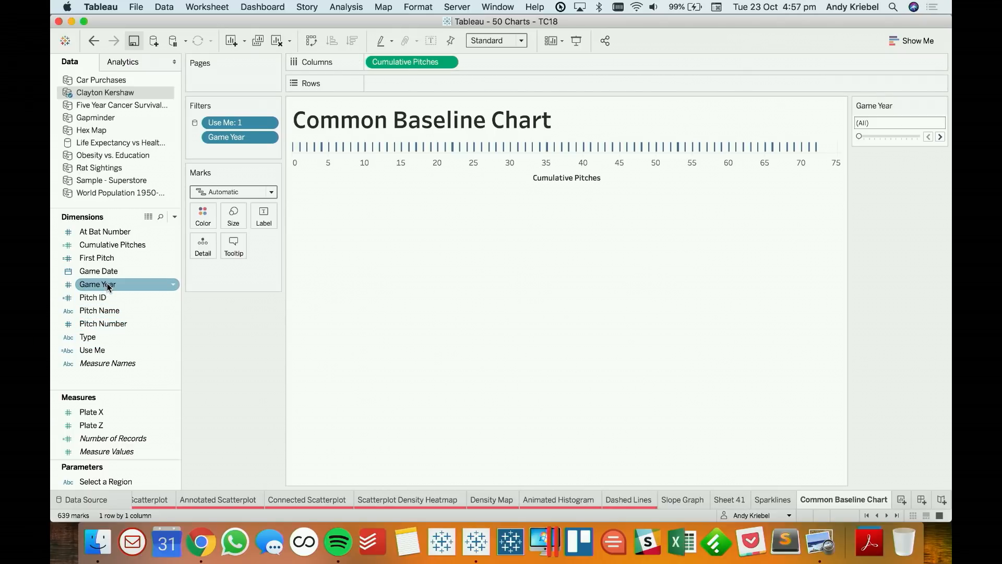
left_click_drag(113, 270, 210, 251)
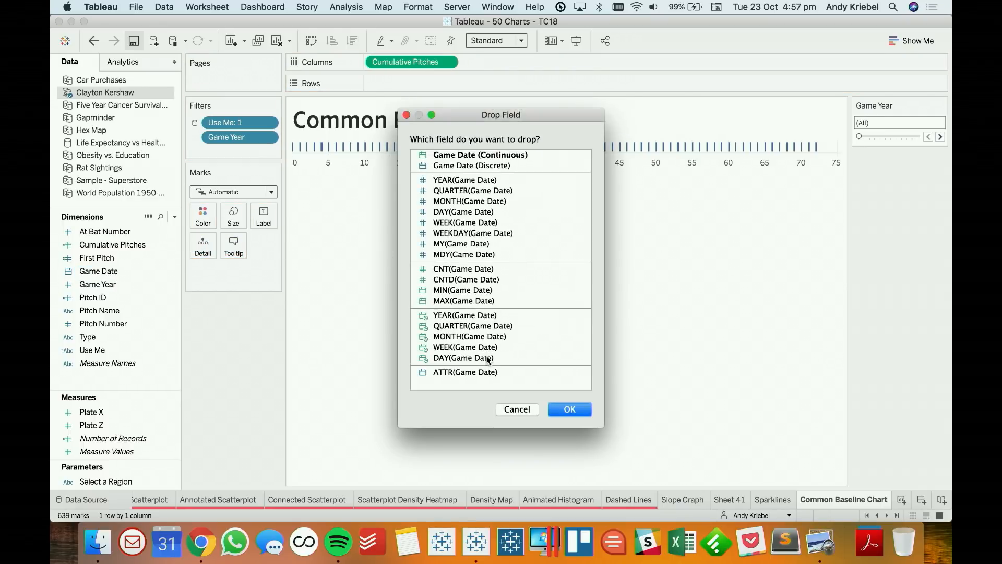
left_click(480, 166)
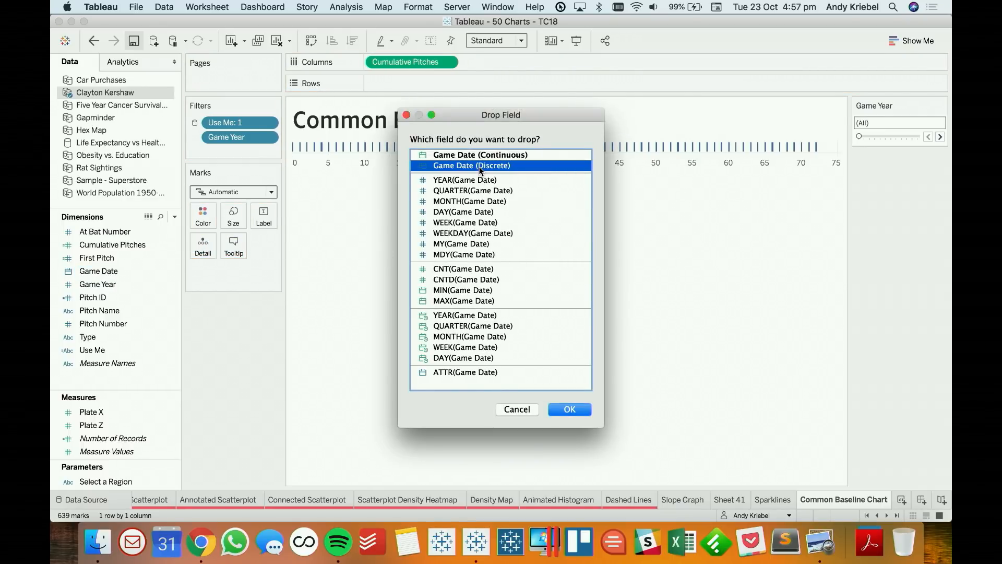
key("Return")
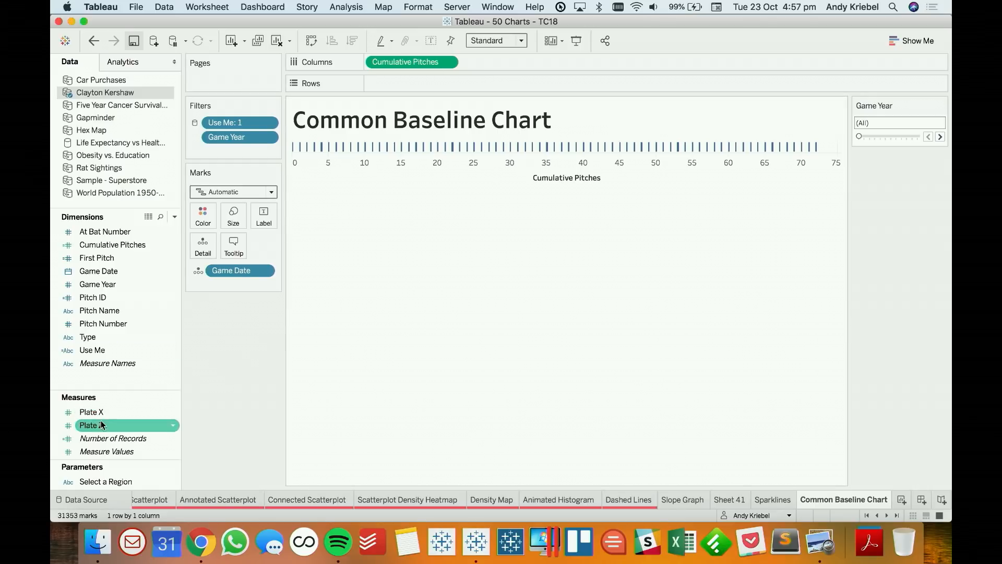
Place Number of Records on Rows against Cumulative Pitches and check the Measure aggregation options for Cumulative Pitches.
left_click(107, 441)
left_click_drag(106, 441, 423, 83)
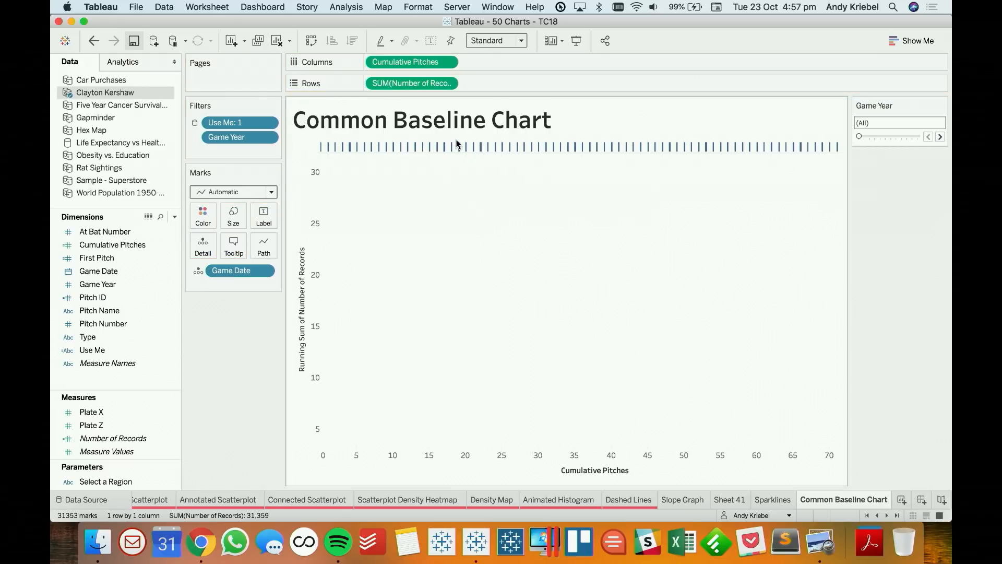
left_click(447, 62)
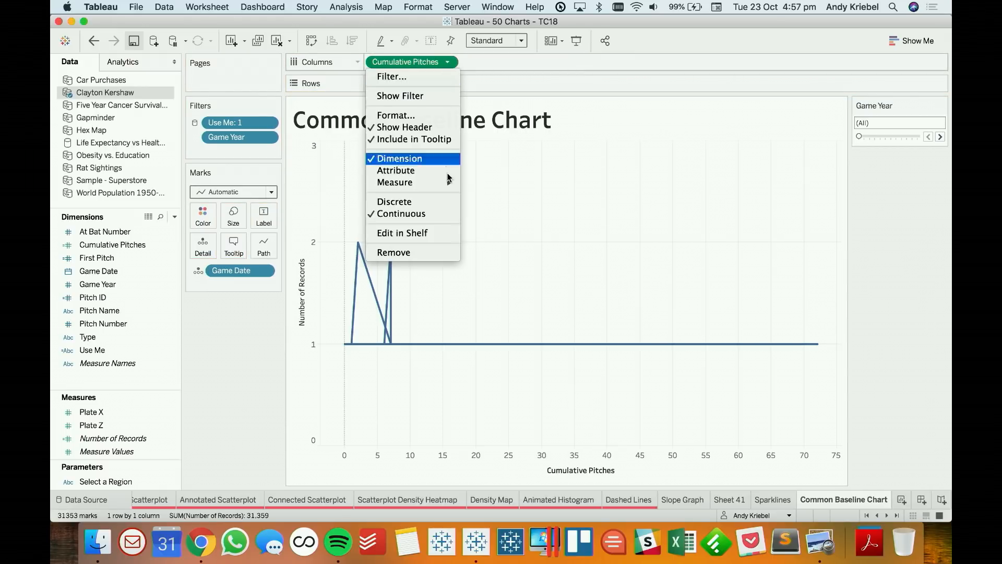
mouse_move(443, 189)
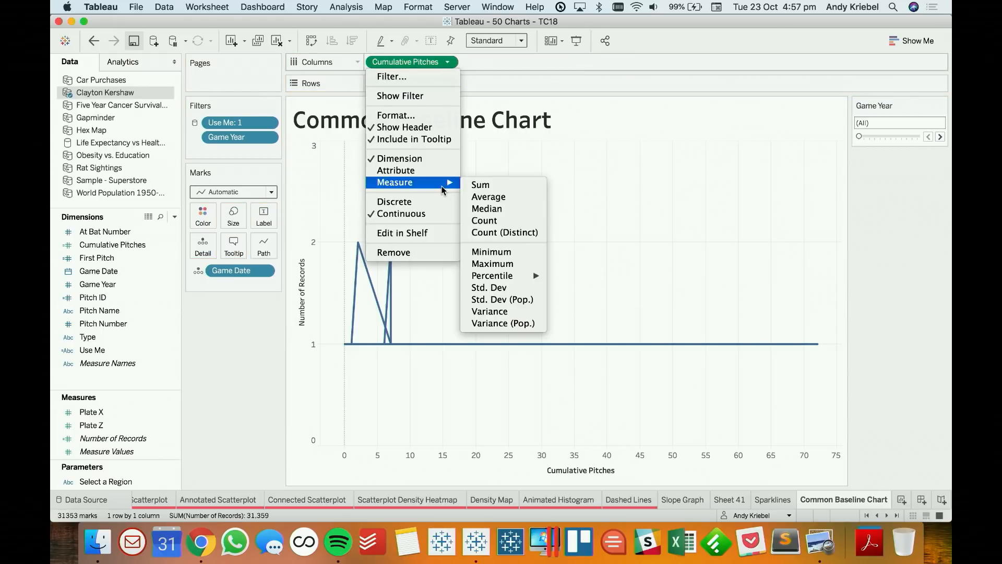
left_click(559, 187)
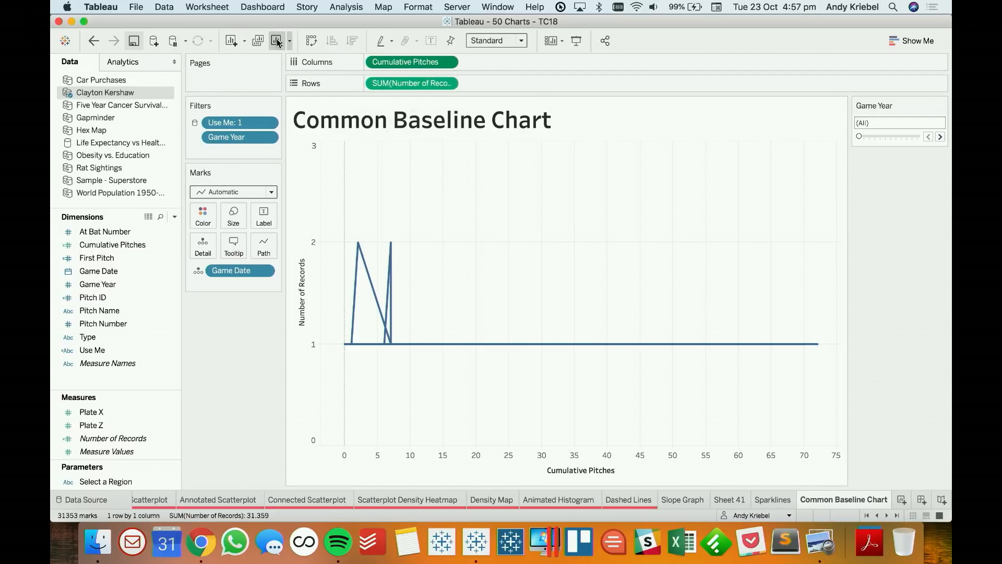
Clear the Common Baseline Chart worksheet and switch to the "Filled map as background layer" worksheet.
left_click(276, 40)
left_click(886, 515)
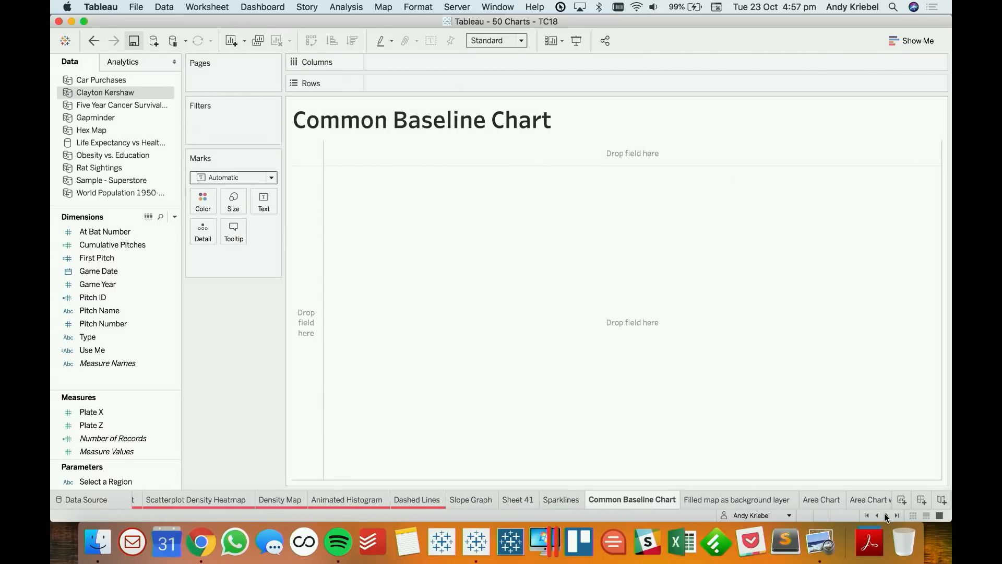
left_click(886, 515)
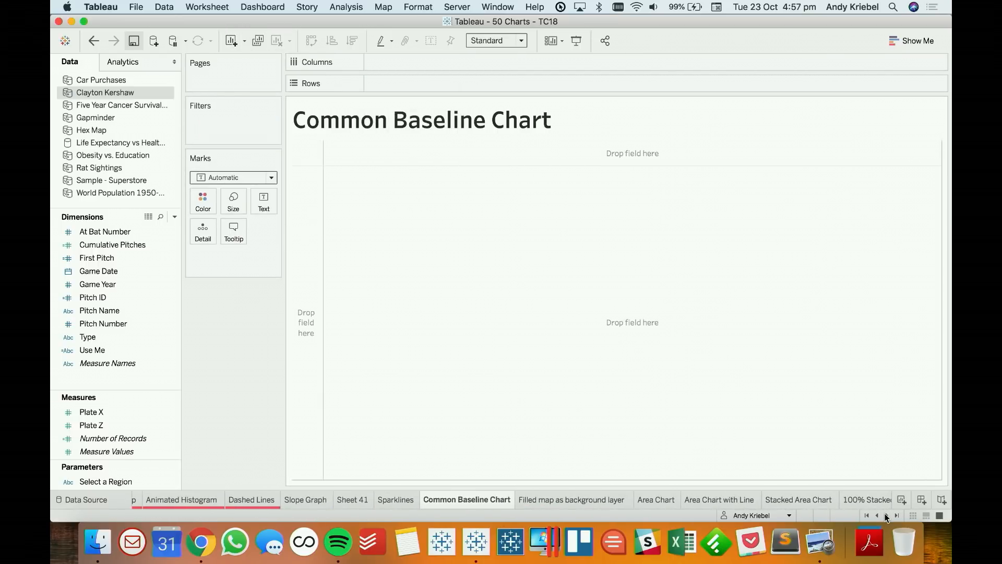
left_click(575, 501)
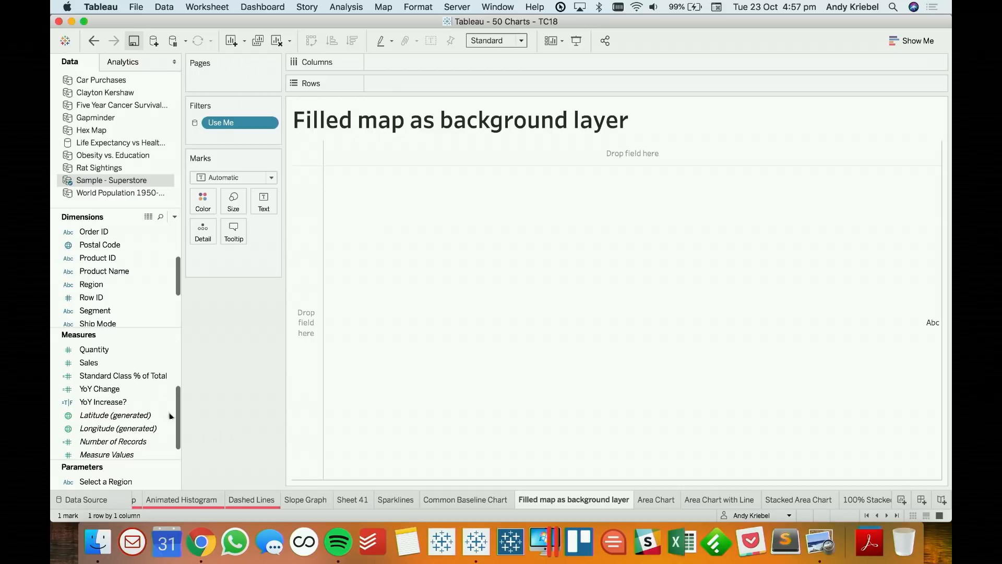
scroll(129, 297, "down", 5)
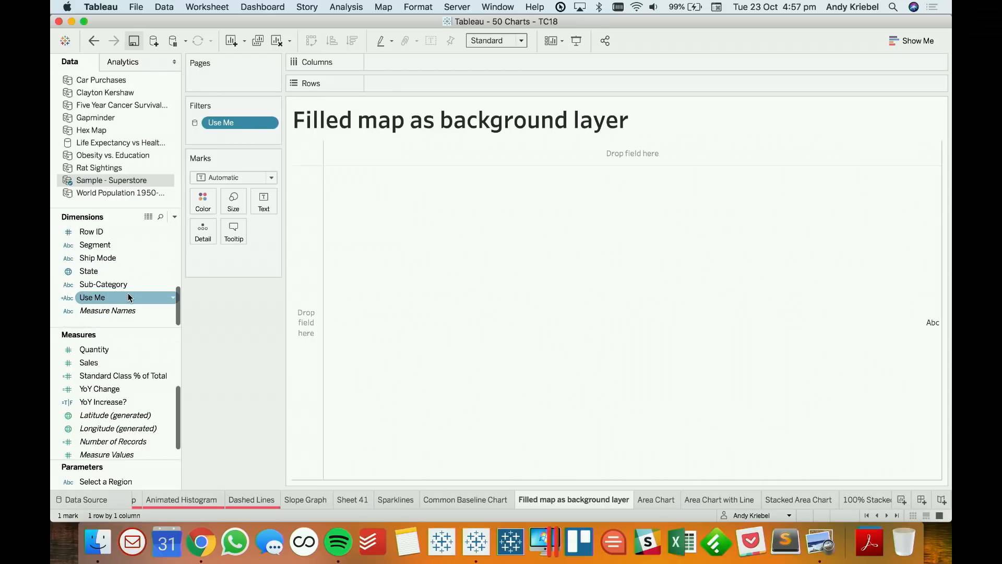
double_click(89, 271)
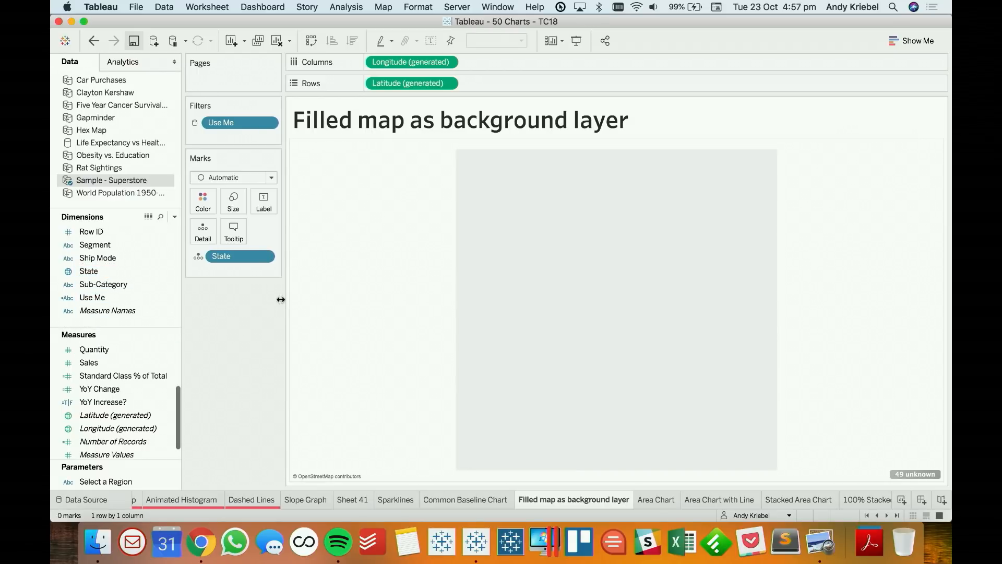
left_click(94, 40)
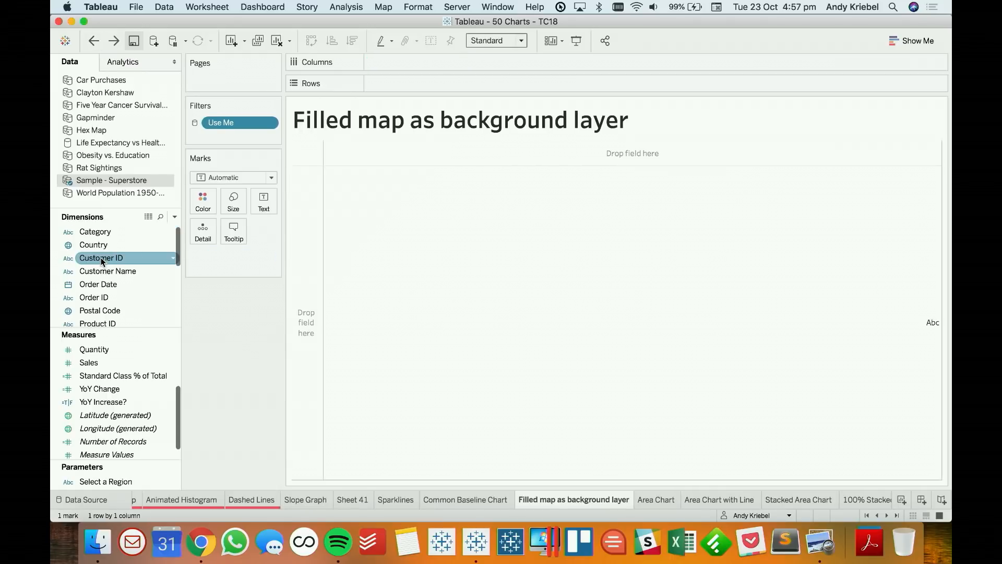
Build a map with Country and State as Detail and set its mark type to Map.
double_click(107, 247)
scroll(111, 299, "down", 3)
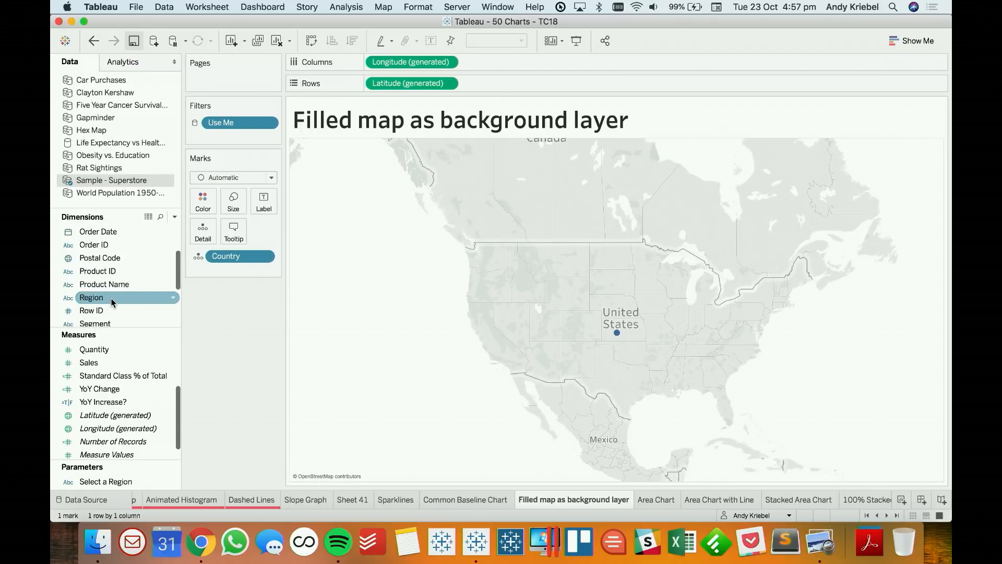
scroll(112, 299, "down", 2)
double_click(157, 297)
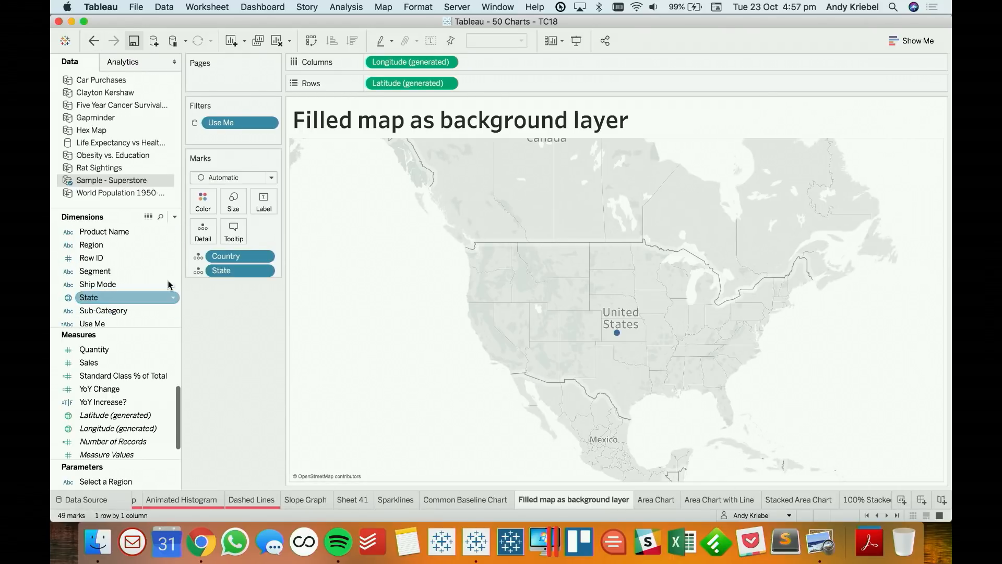
left_click(232, 178)
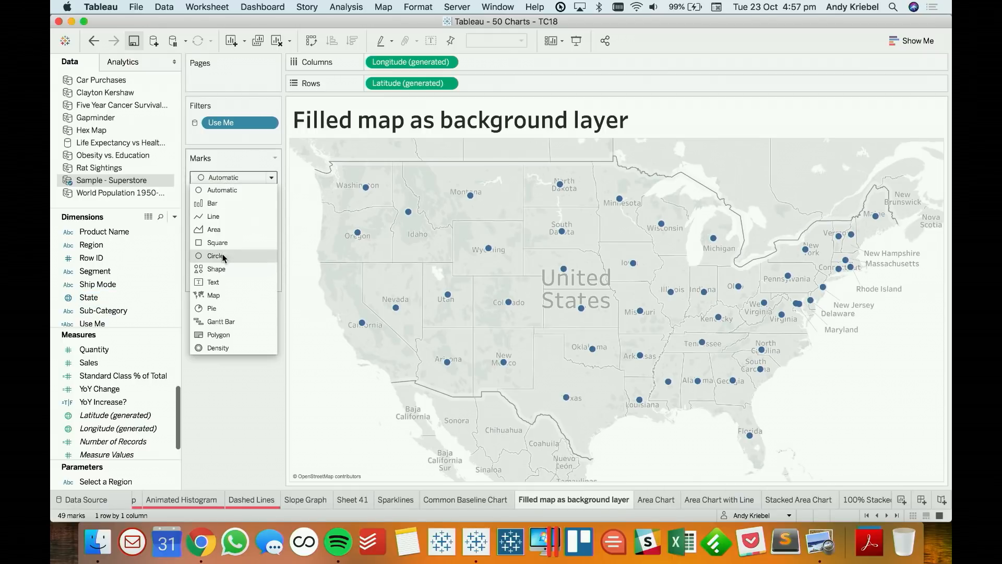
left_click(230, 298)
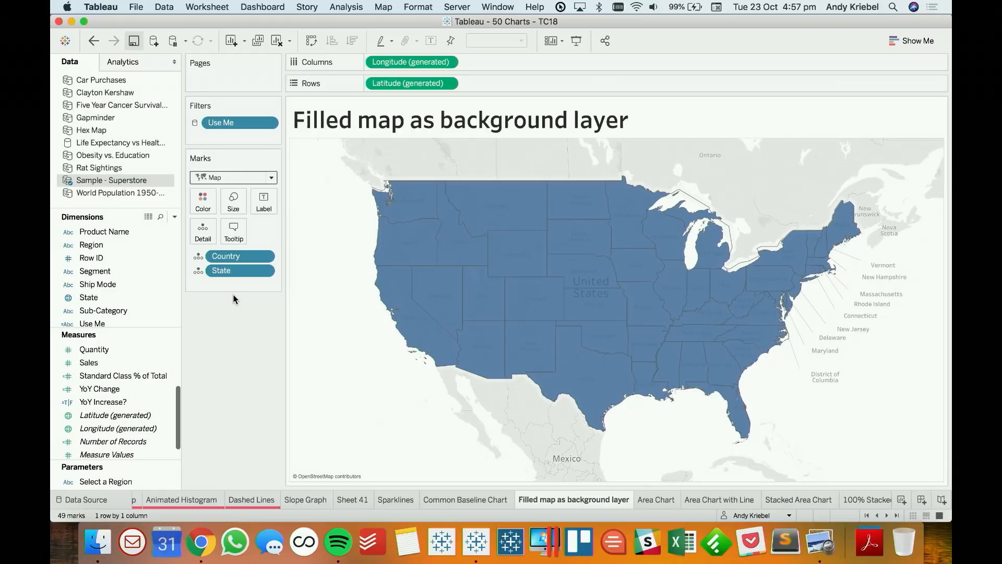
Color the filled states near-black and give them a light gray border.
left_click(203, 200)
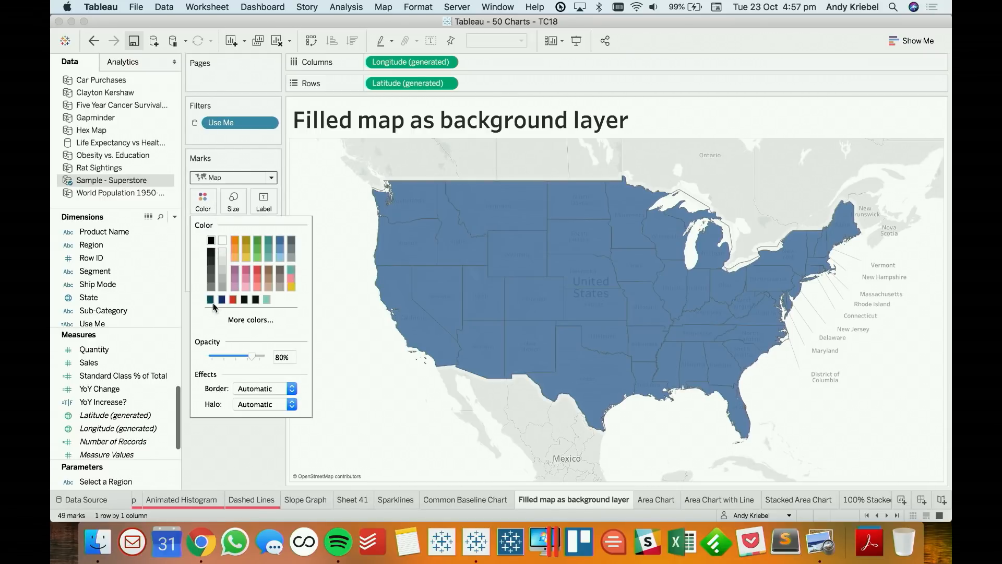
left_click(211, 300)
left_click(224, 451)
left_click(202, 203)
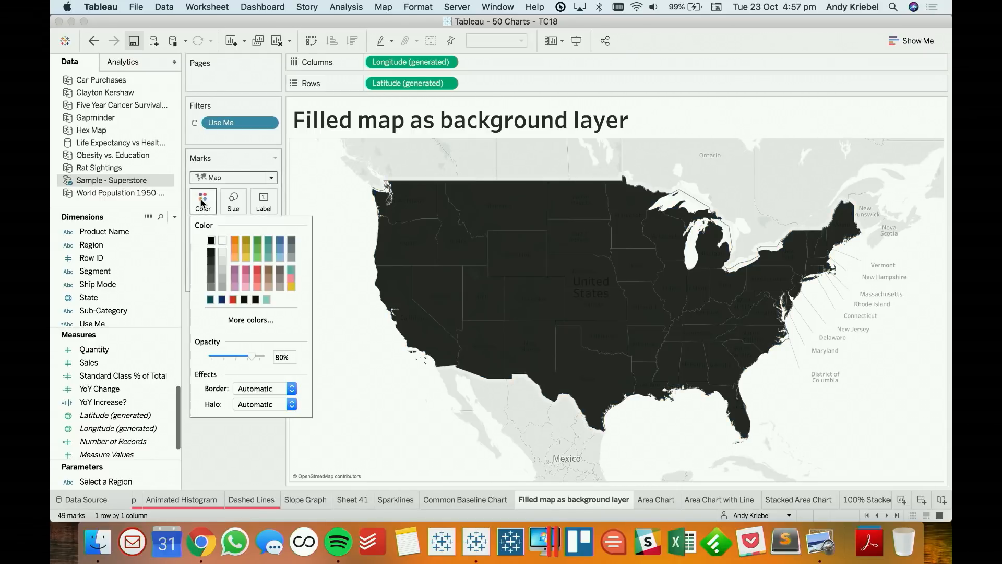
left_click(251, 389)
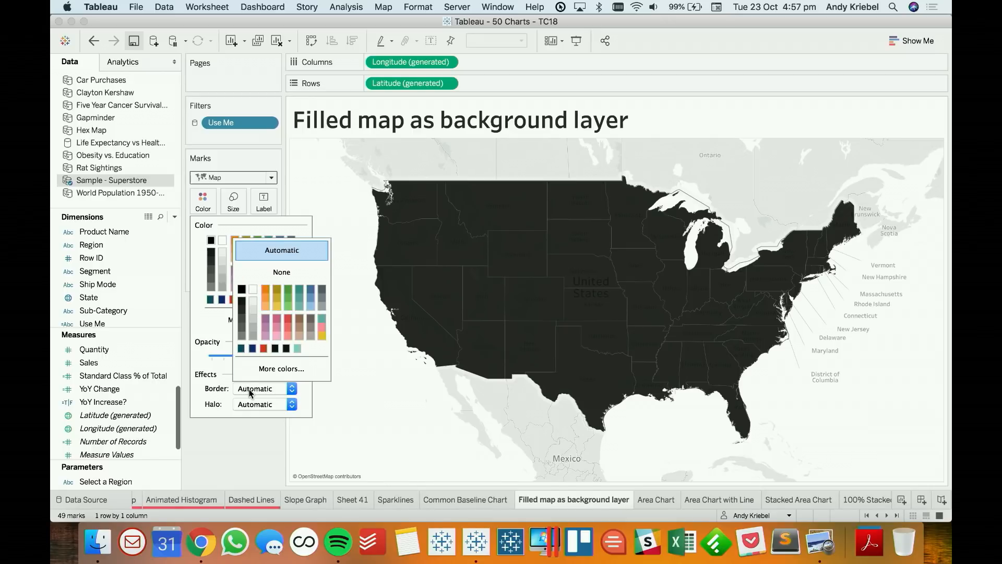
left_click(252, 305)
left_click(534, 170)
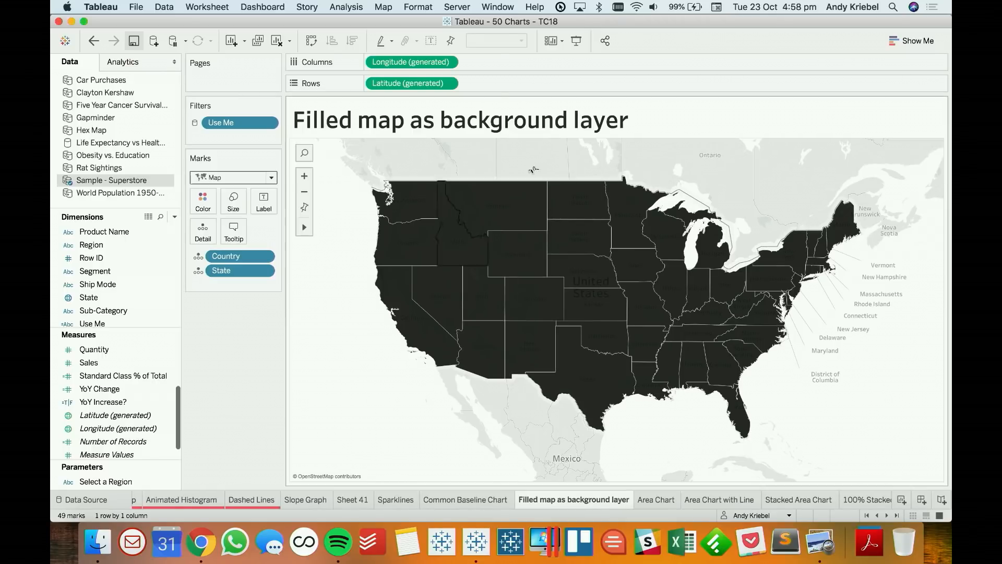
Turn off the Base, Land Cover and Country/Region Borders map layers and set the background washout to 100%.
left_click(391, 8)
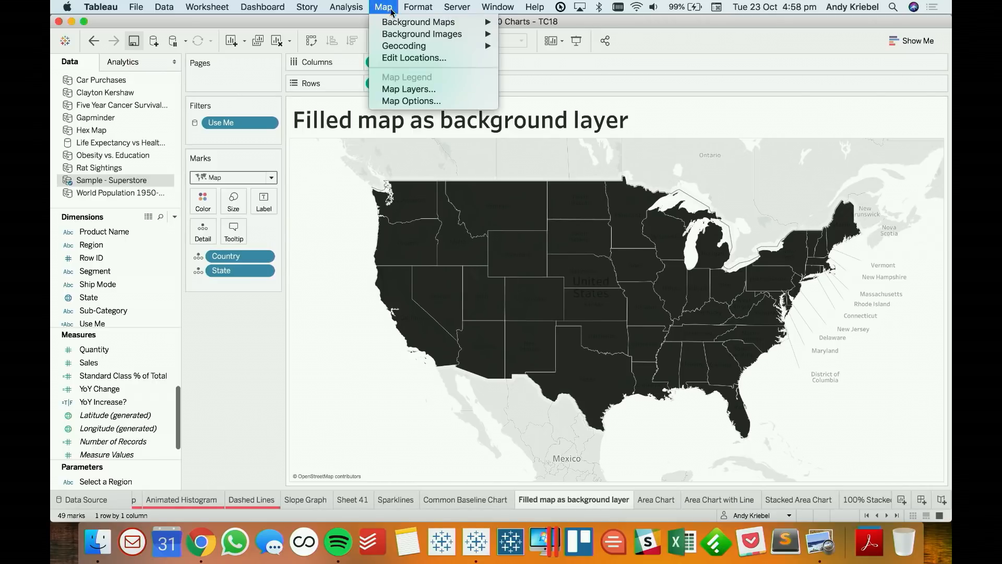
left_click(401, 90)
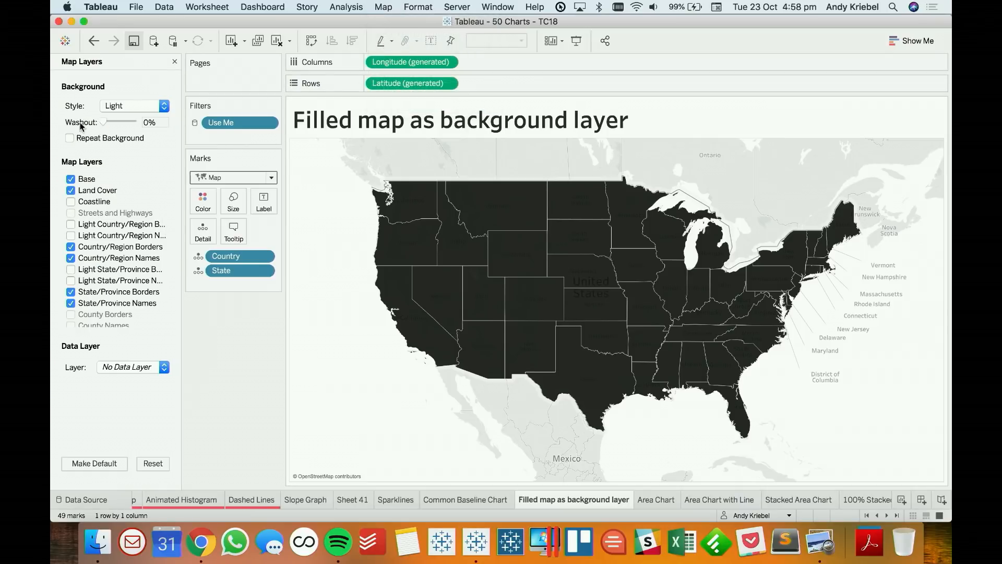
left_click(70, 179)
left_click(71, 190)
left_click(71, 247)
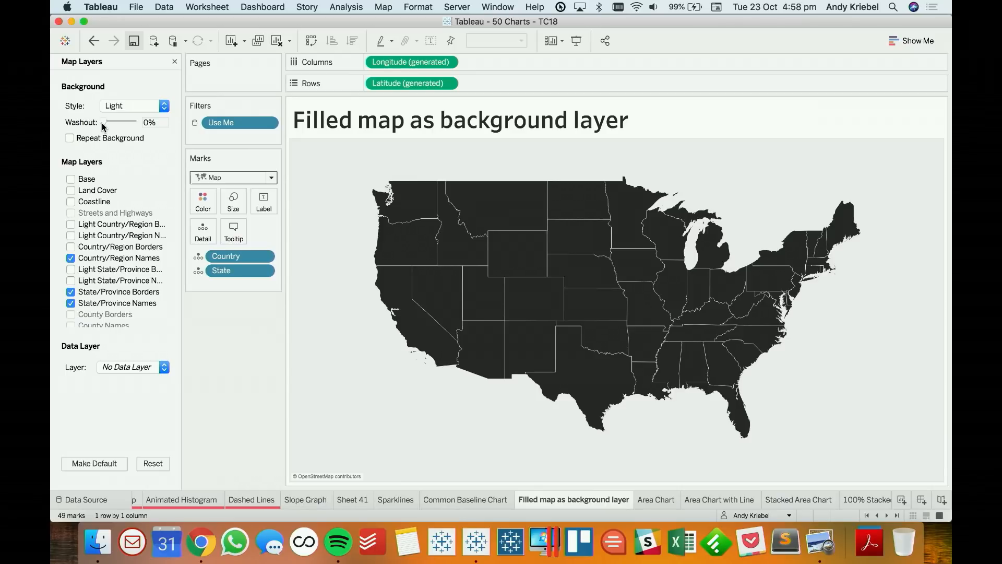
left_click_drag(101, 123, 134, 122)
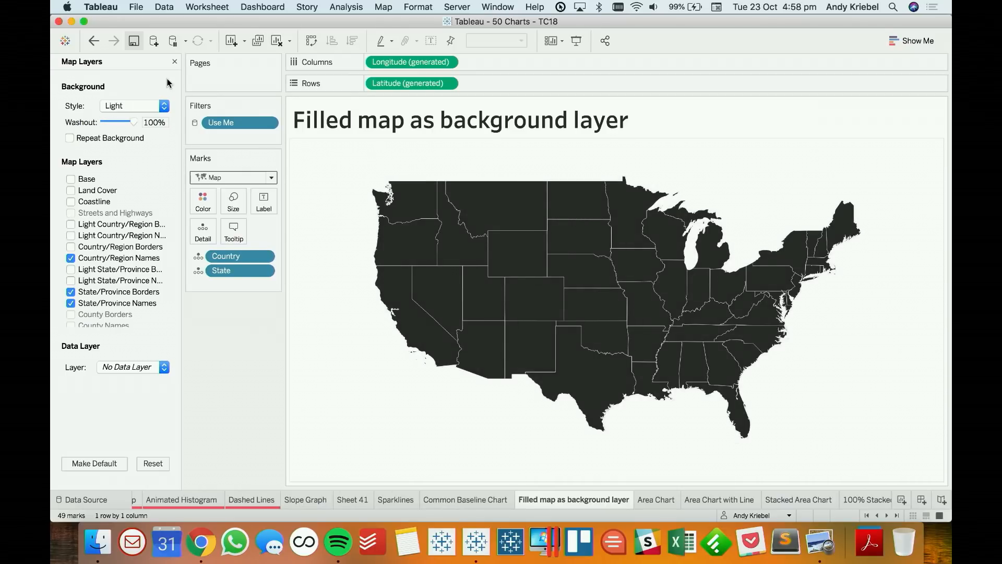
left_click(175, 61)
Duplicate Longitude (generated) on Columns, then size the second map by Sales with the Automatic mark type.
left_click_drag(419, 64, 497, 63)
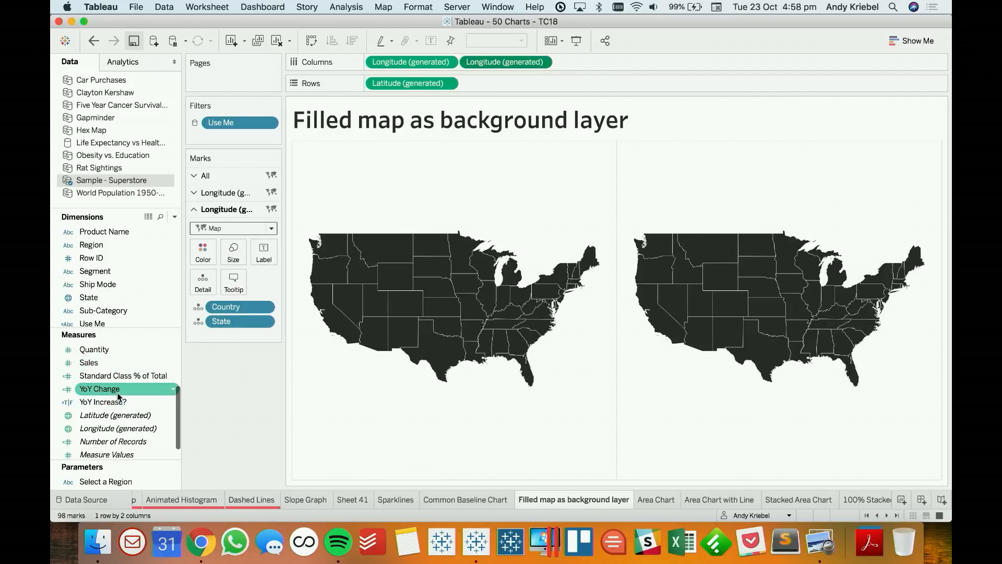
left_click_drag(89, 363, 237, 255)
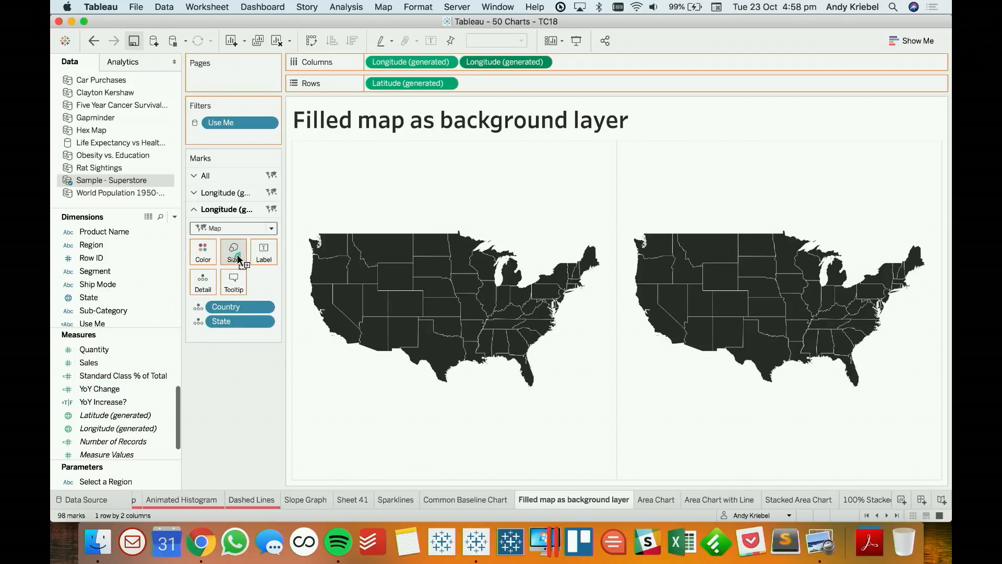
left_click(229, 229)
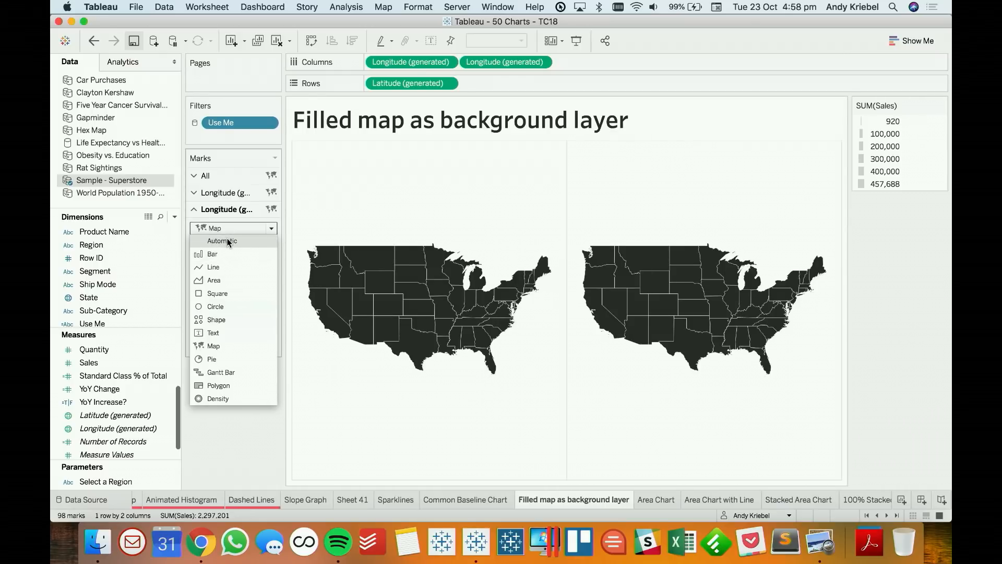
left_click(227, 240)
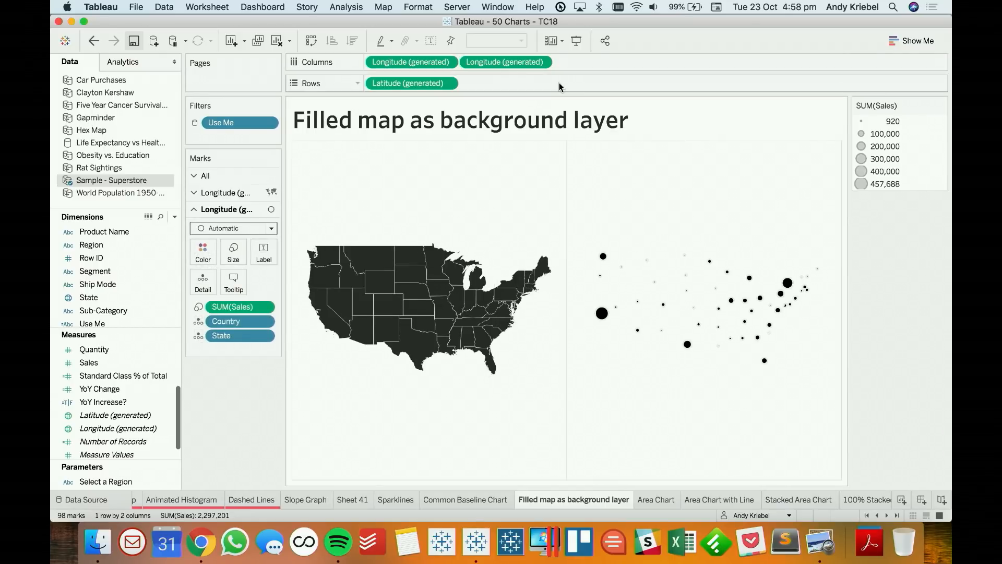
Color the Sales circles white and set the second Longitude field to Dual Axis, cancelling the visualization's computation.
left_click(204, 250)
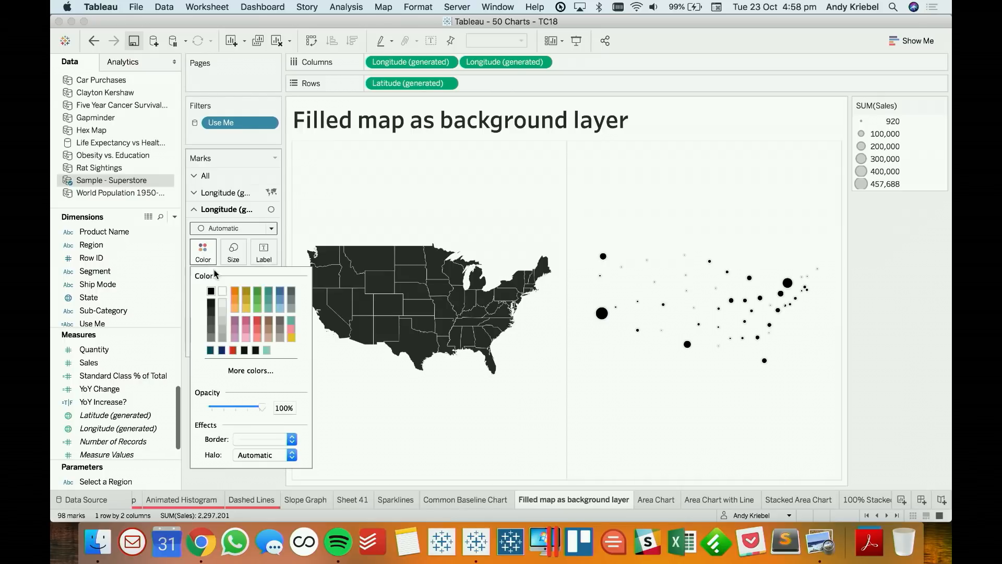
left_click(222, 291)
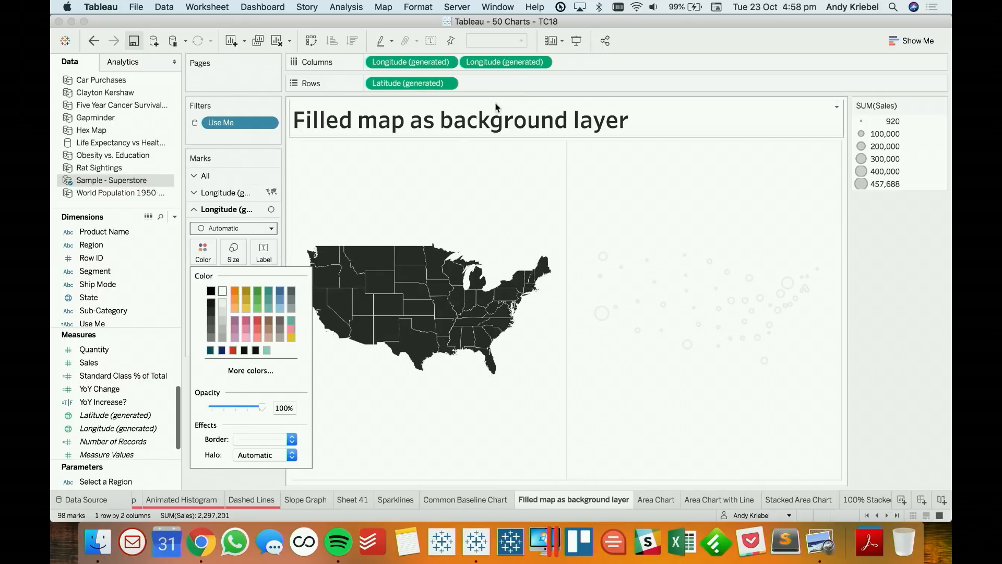
left_click(541, 61)
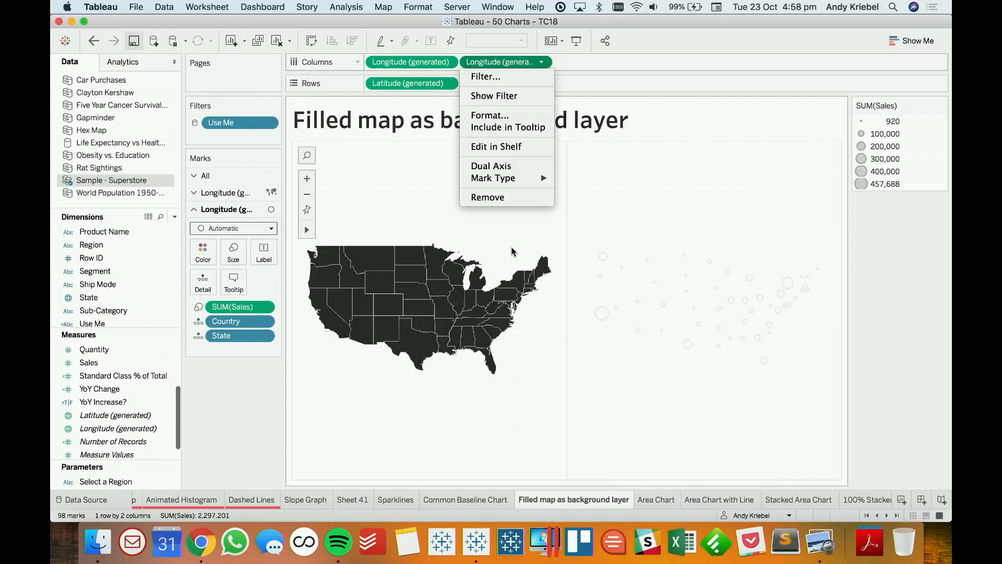
left_click(508, 167)
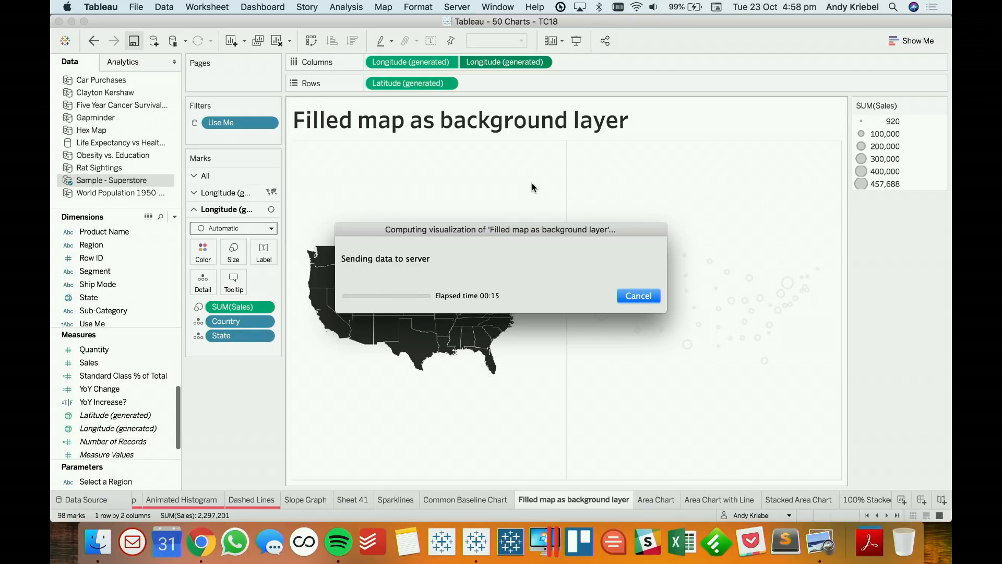
left_click(629, 295)
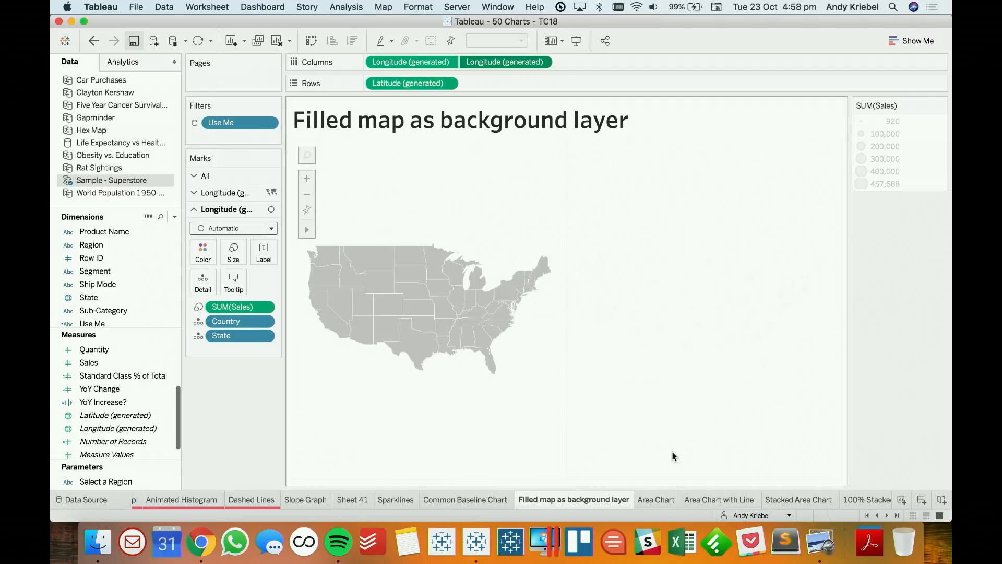
On the Area Chart worksheet, place Order Date on Columns as a continuous QUARTER.
left_click(656, 499)
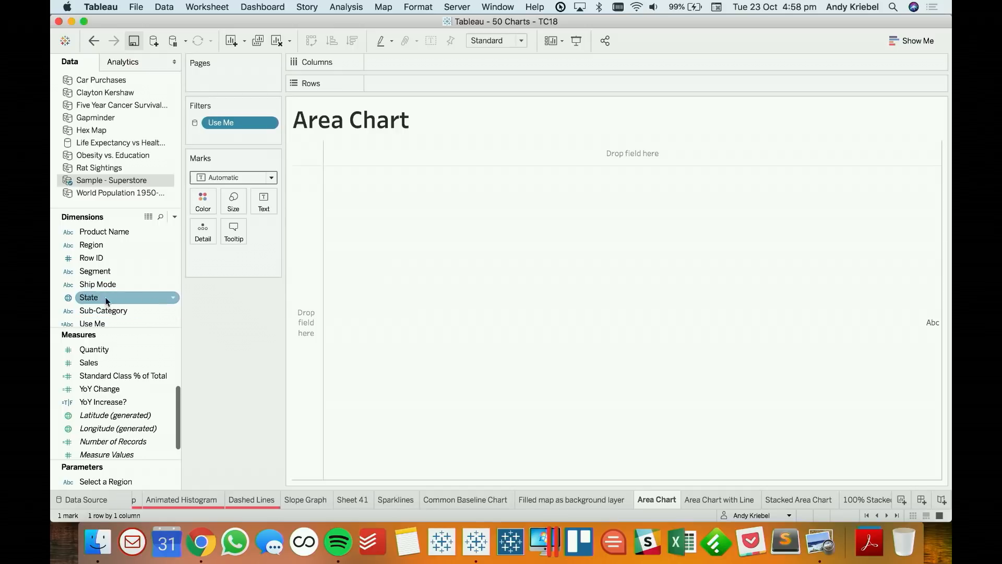
left_click(126, 259)
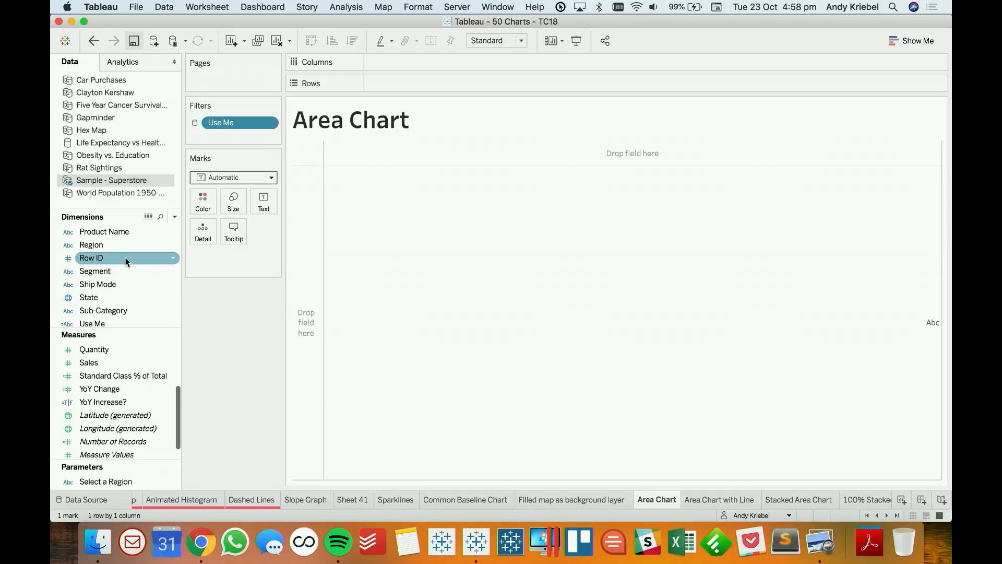
scroll(126, 261, "up", 1)
scroll(126, 261, "up", 5)
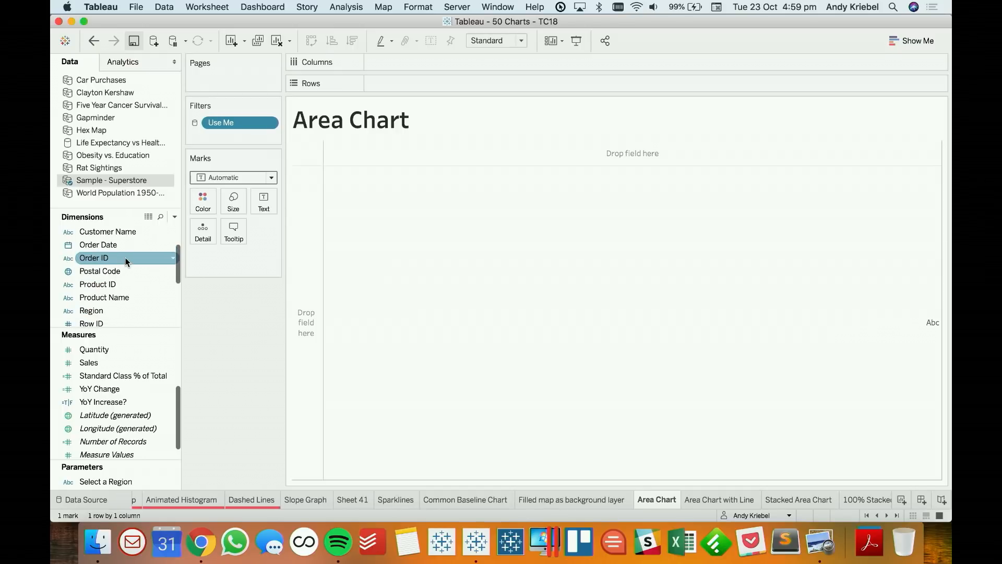
left_click_drag(107, 258, 376, 61)
double_click(464, 324)
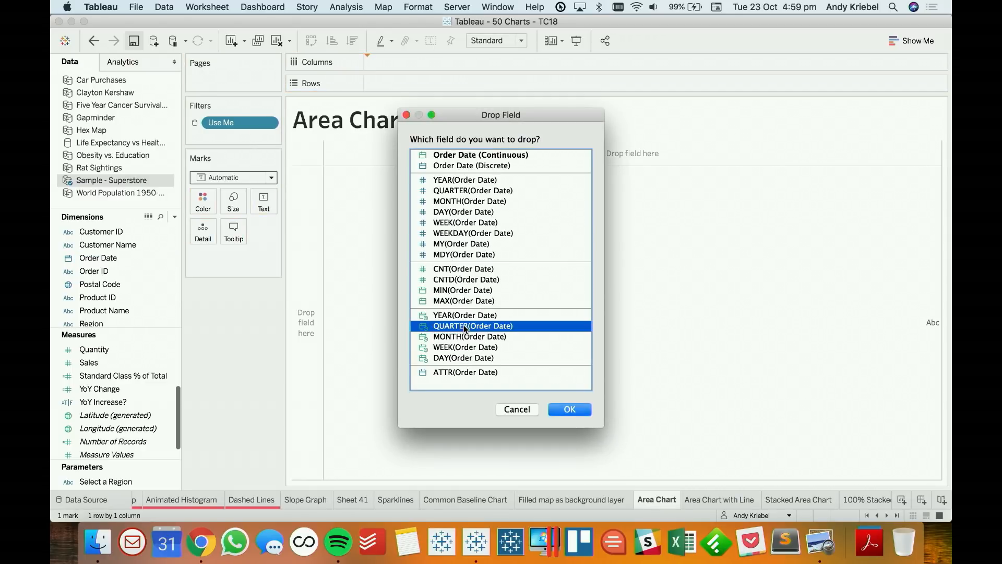
Add Sales to Rows and change the mark type to Area.
double_click(112, 364)
left_click(219, 178)
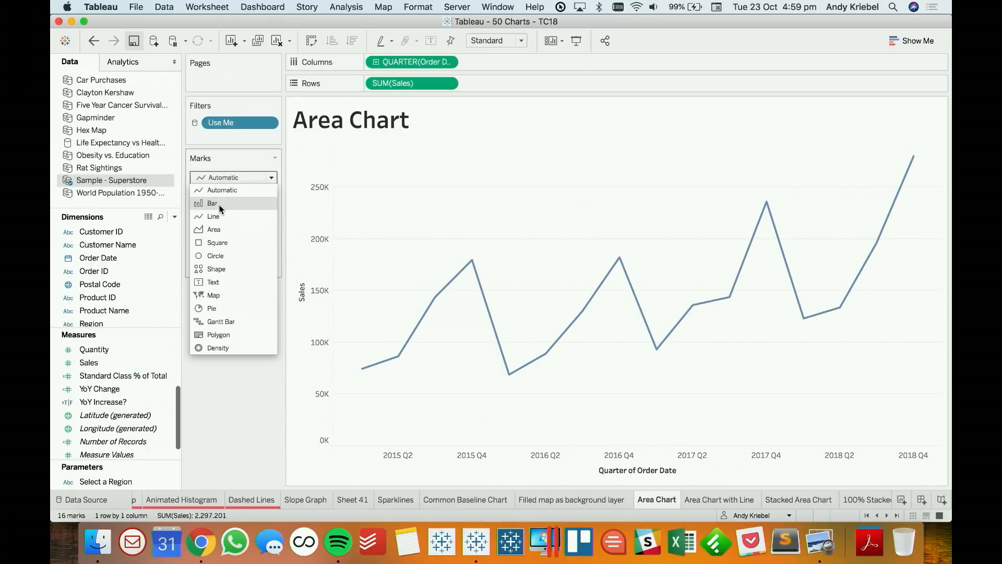
left_click(221, 227)
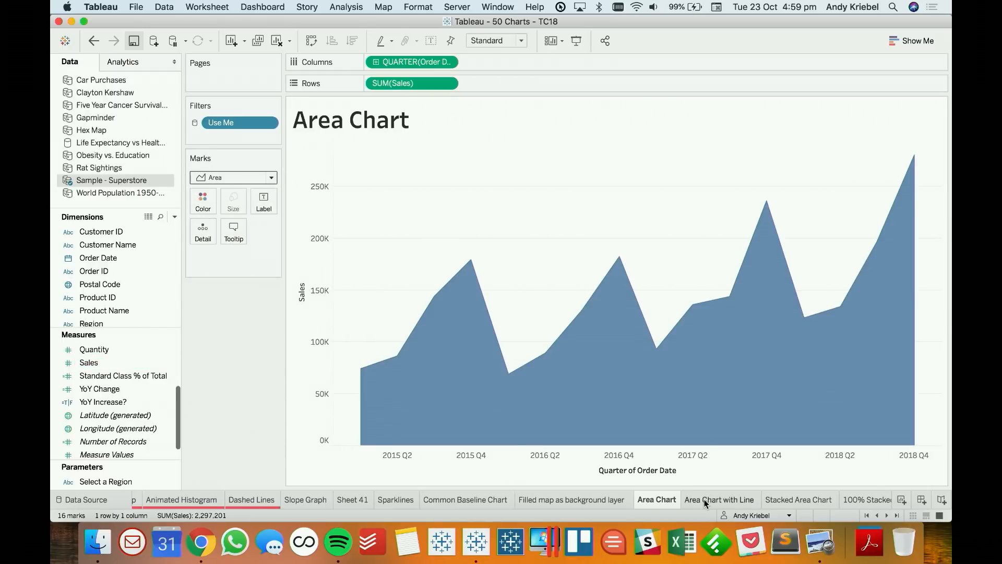
On the Area Chart with Line worksheet, duplicate SUM(Sales) on Rows and set the second copy's mark type to Line.
left_click(703, 499)
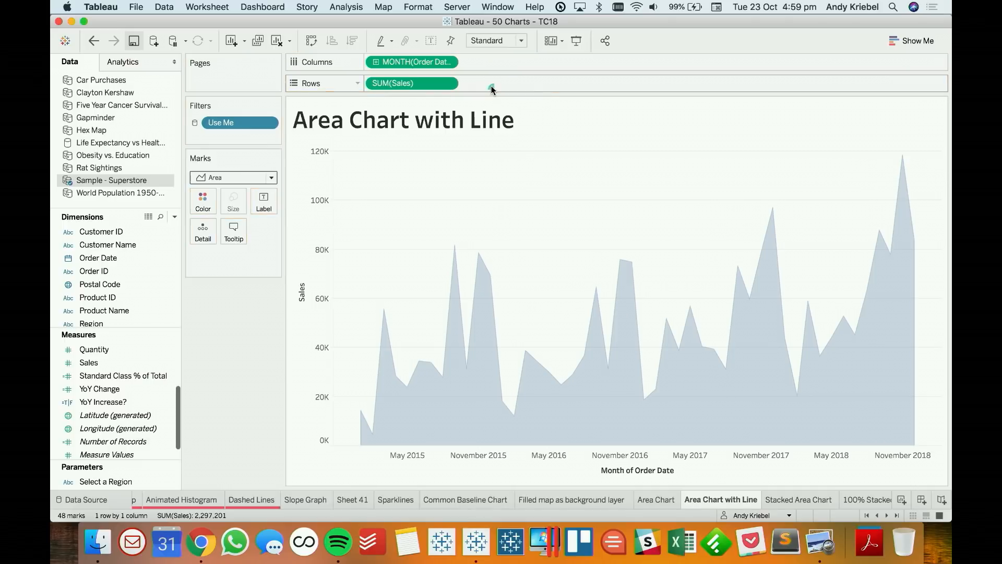
left_click_drag(403, 87, 459, 86)
left_click(224, 268)
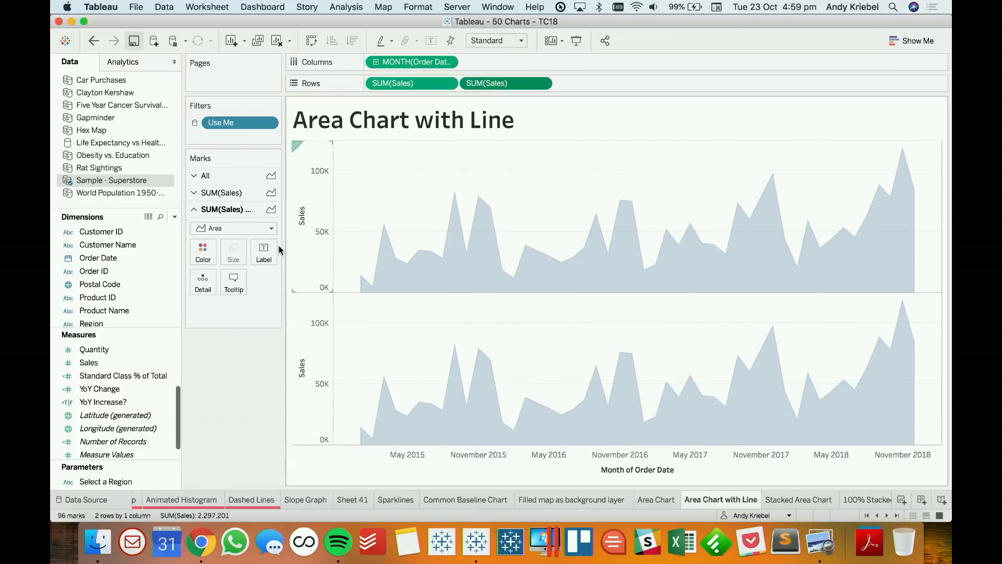
left_click(223, 228)
left_click(216, 267)
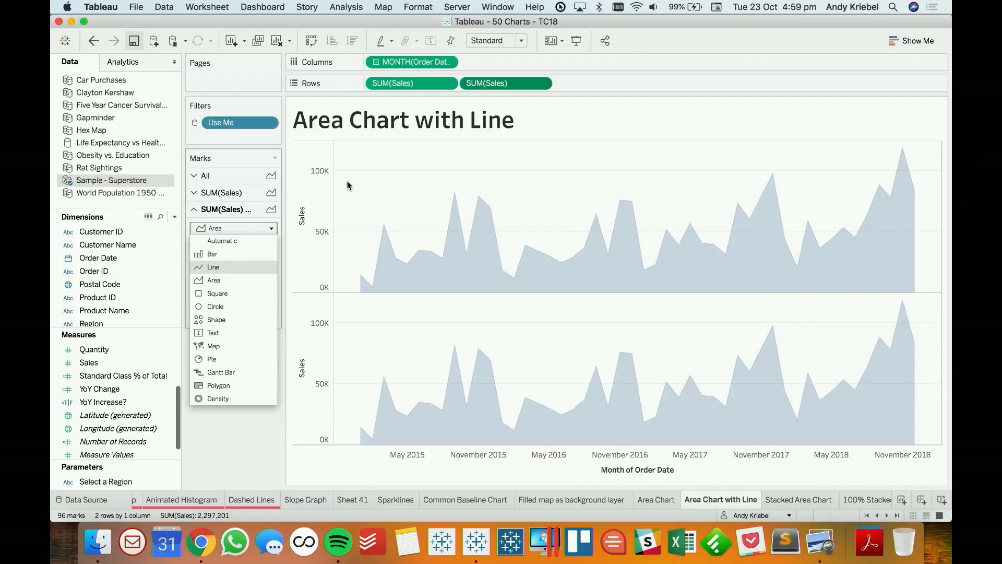
Make the second SUM(Sales) a Dual Axis and synchronize its axis with the first.
left_click(541, 83)
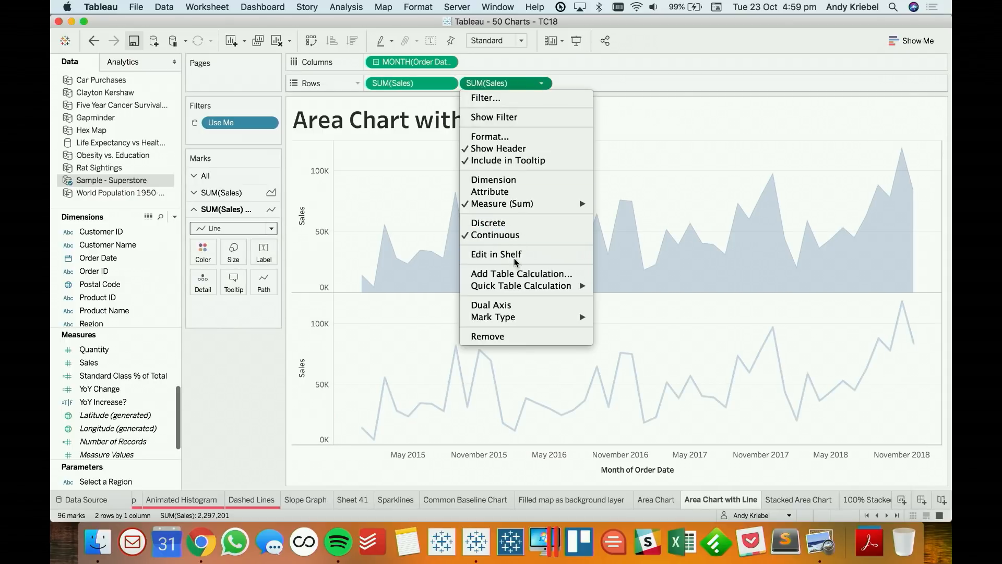
left_click(569, 306)
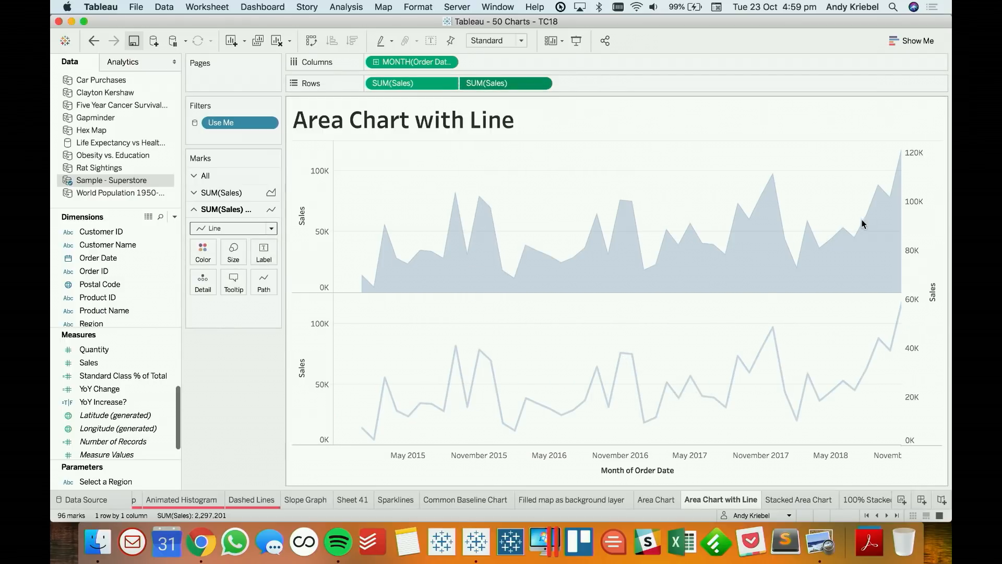
right_click(922, 218)
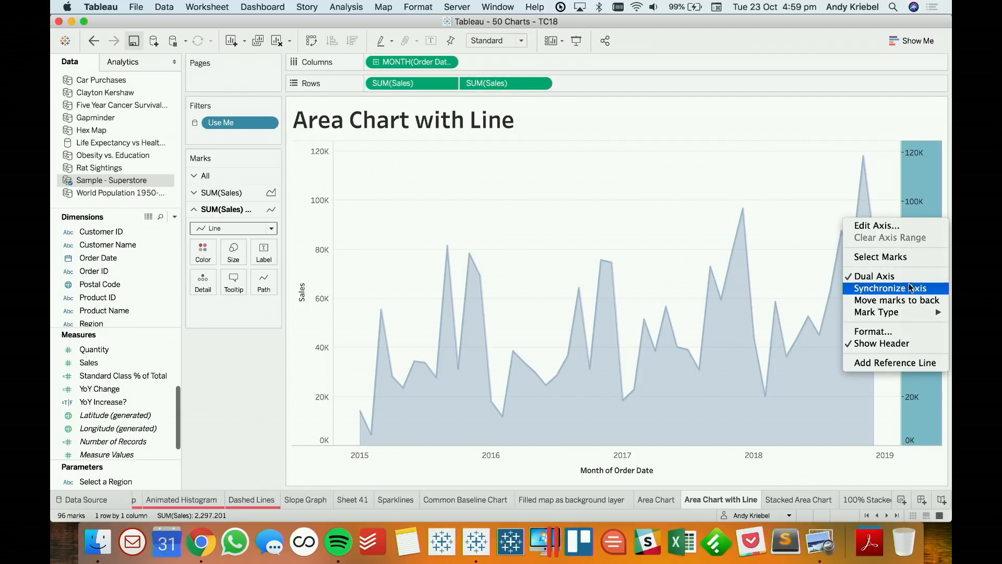
left_click(891, 287)
Set the color opacity of the Sales line to 100%.
left_click(206, 238)
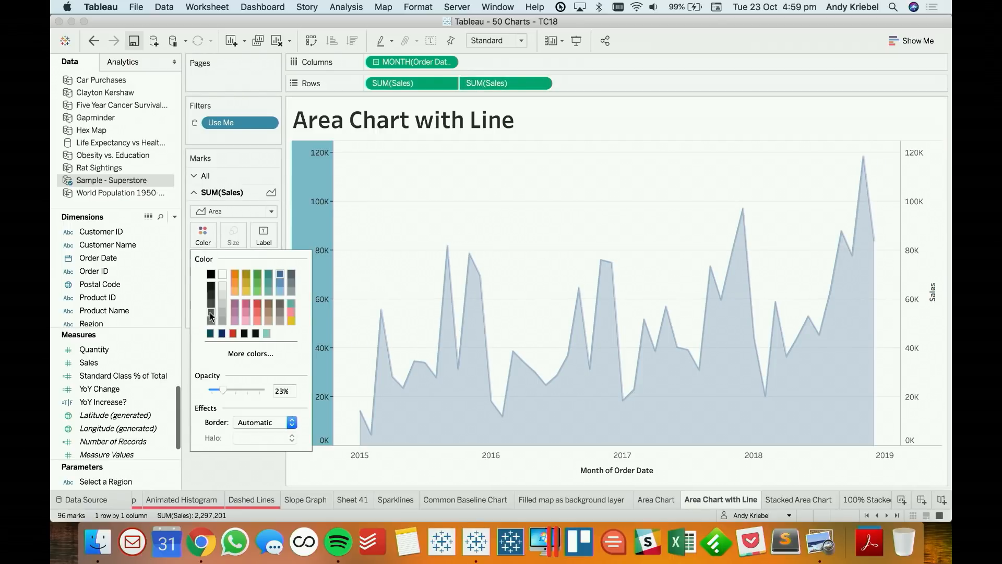
left_click(223, 461)
left_click(226, 319)
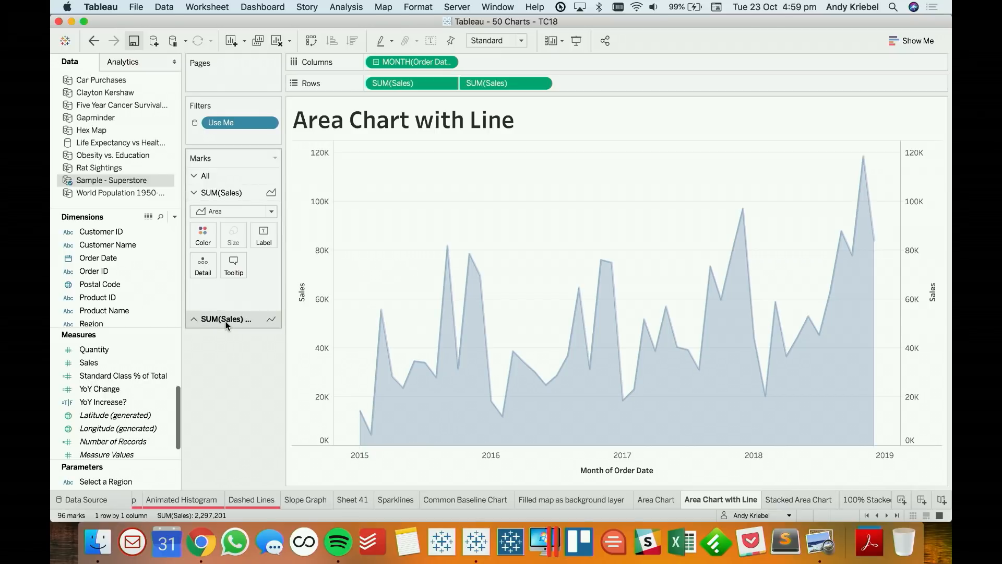
left_click(204, 250)
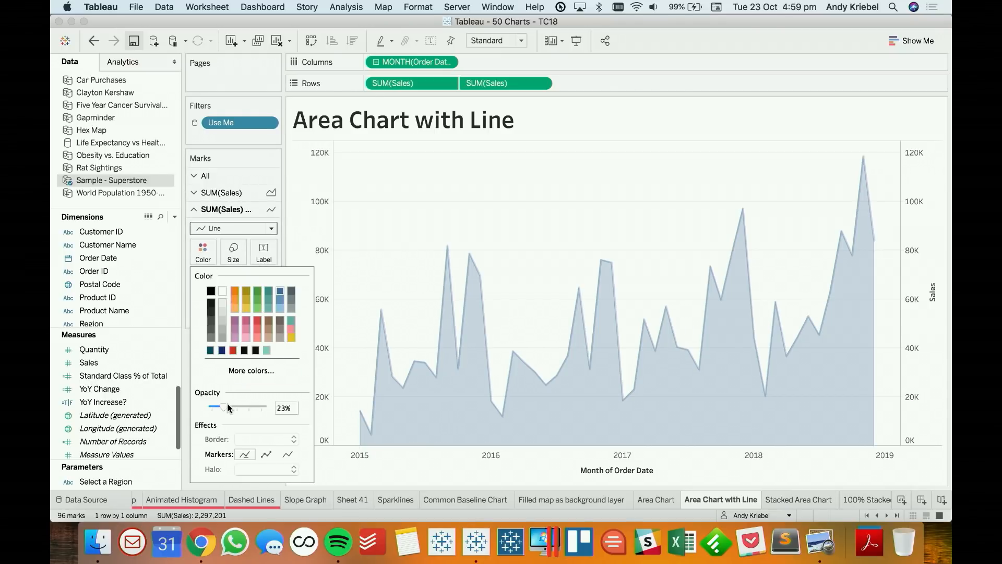
left_click_drag(234, 408, 391, 249)
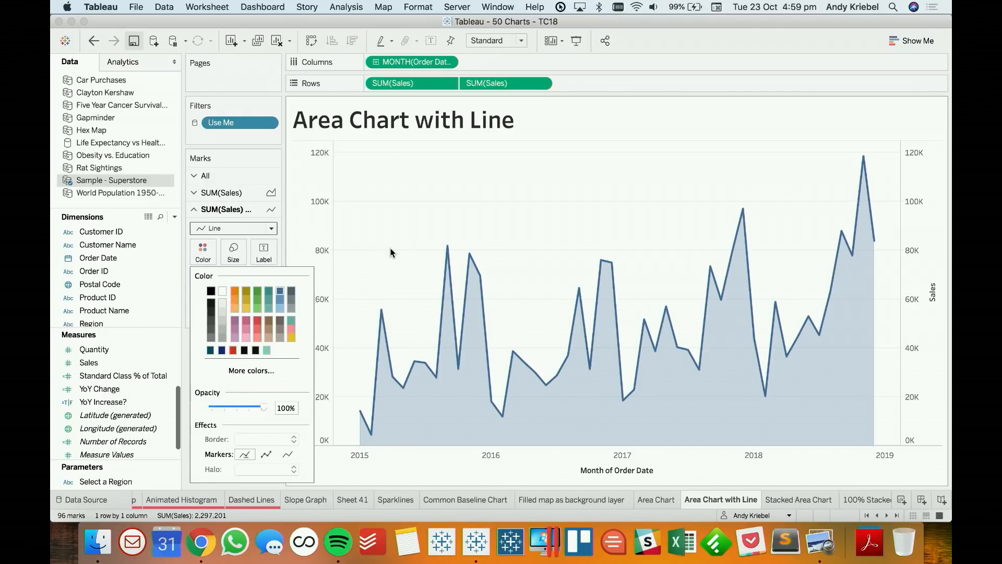
left_click(391, 249)
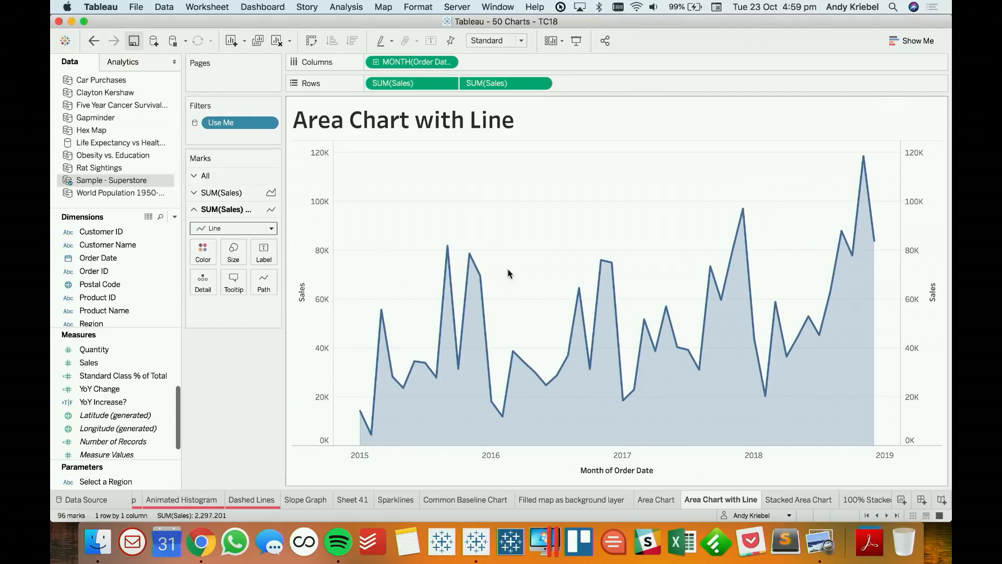
Go past the Stacked Area Chart to the 100% Stacked Area Chart worksheet and bring the following worksheets within reach.
left_click(800, 502)
left_click(859, 500)
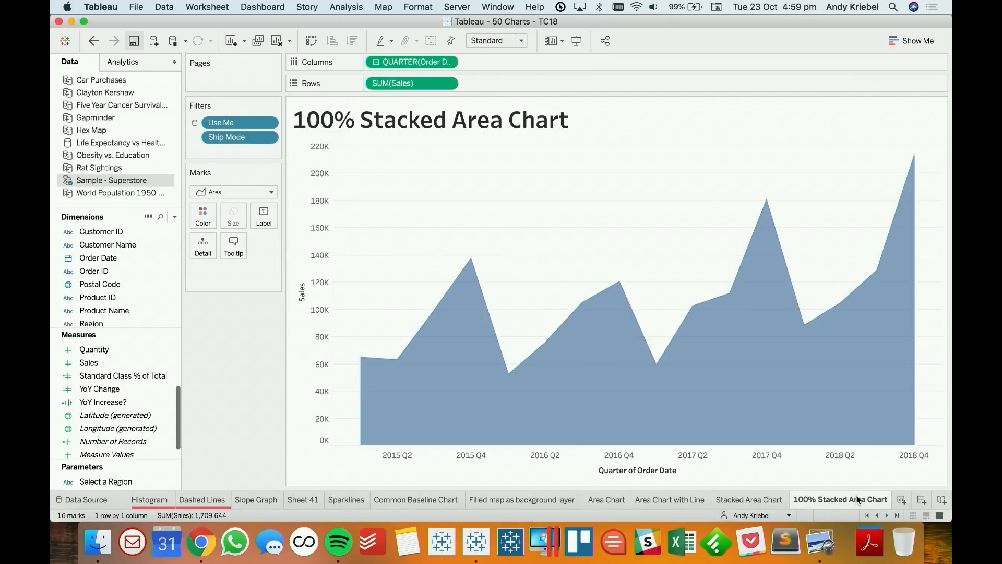
left_click(887, 516)
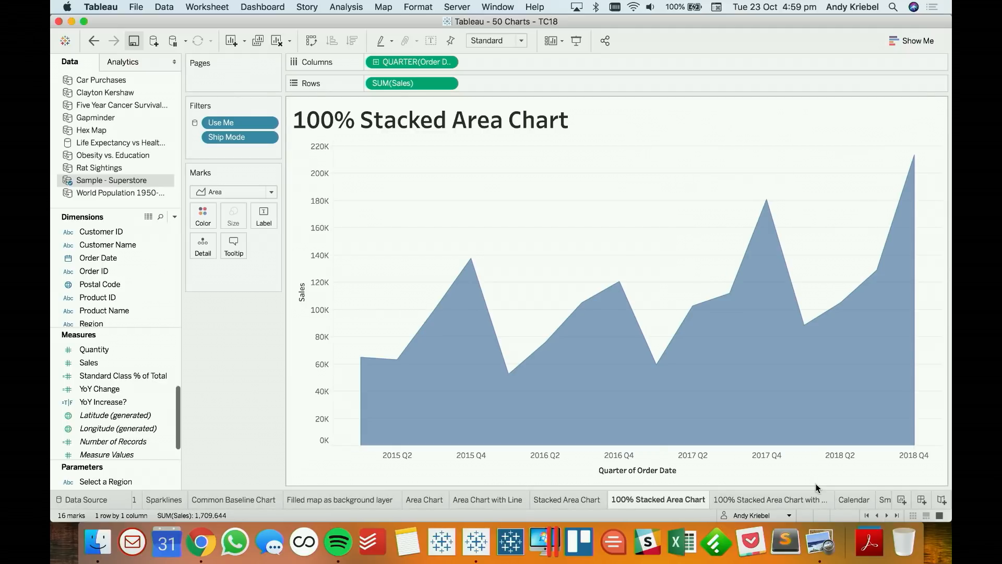